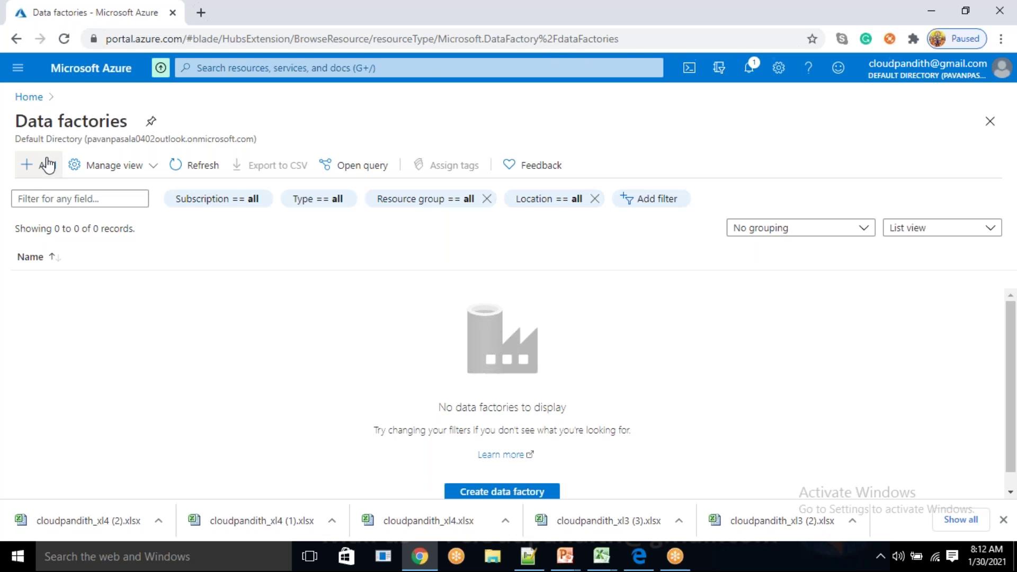
- Start a new data factory in the existing resource group cloudpandith-databricks-master-program
{"action": "left_click", "coordinate": [47, 165]}
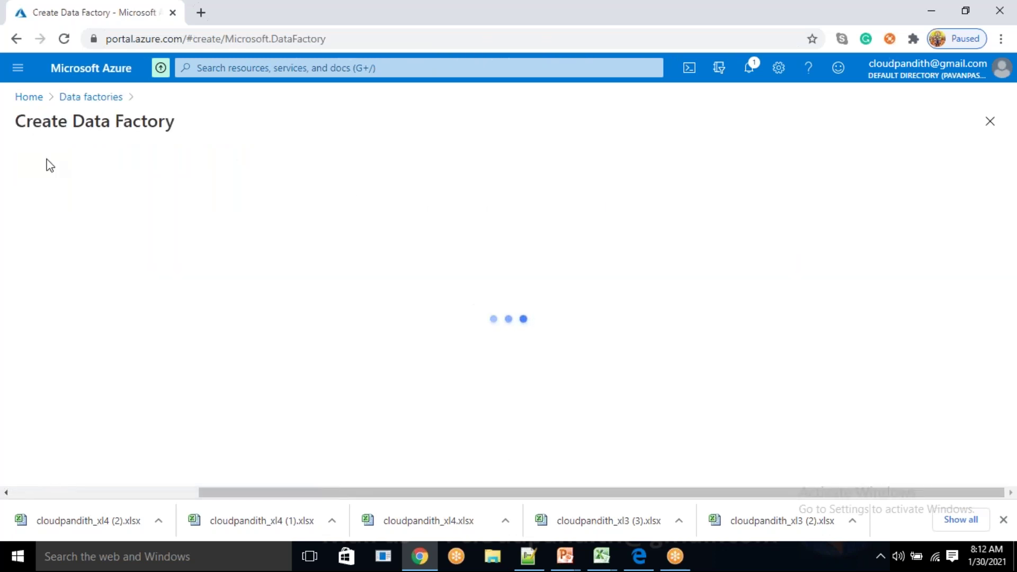
{"action": "left_click", "coordinate": [343, 302]}
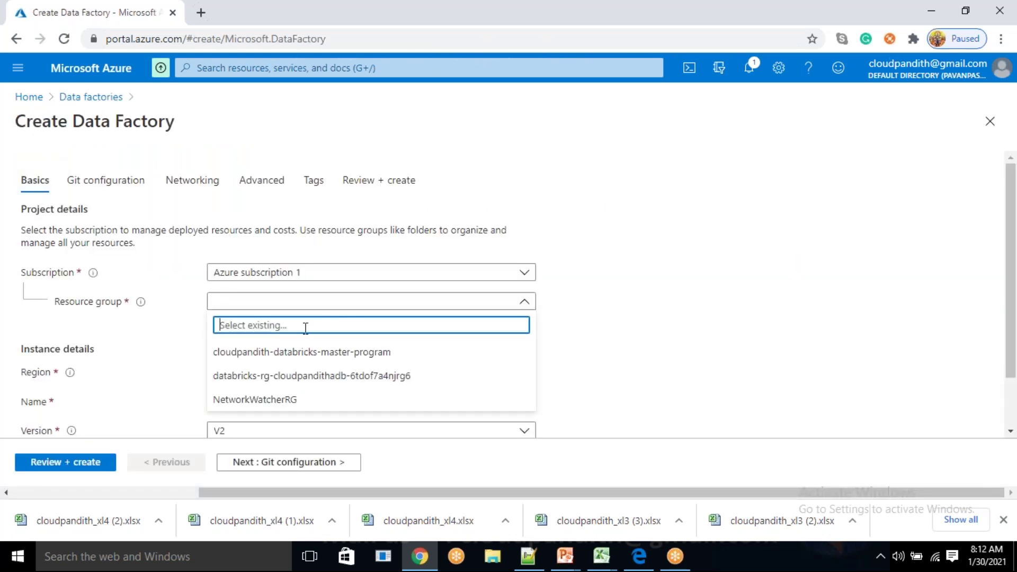
{"action": "left_click", "coordinate": [280, 352]}
{"action": "scroll", "coordinate": [276, 323], "scroll_direction": "down", "scroll_amount": 1}
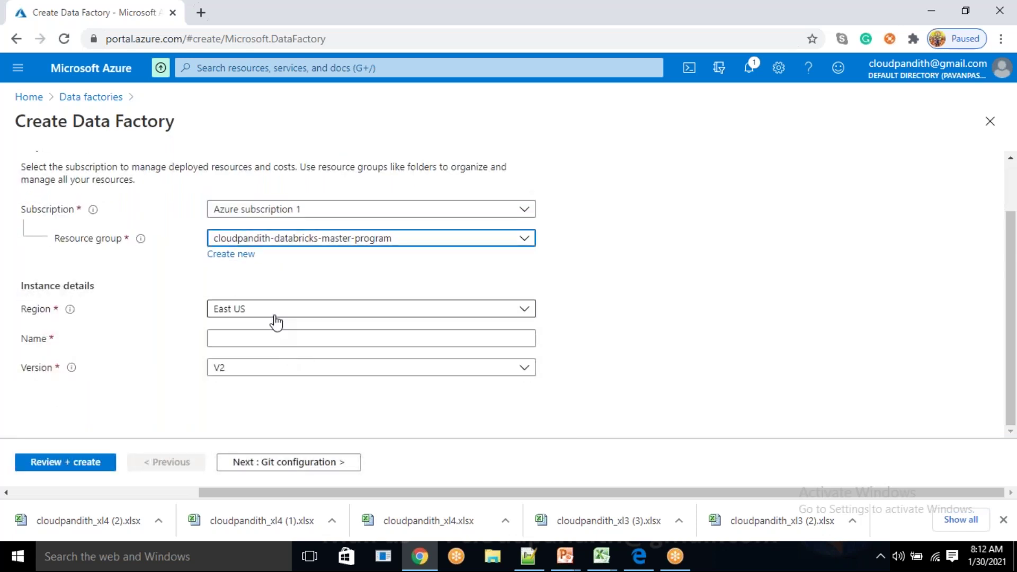
- Create a new resource group named cloudpandith-BI-Master-Program for the data factory
{"action": "left_click", "coordinate": [291, 250]}
{"action": "left_click", "coordinate": [291, 249]}
{"action": "left_click", "coordinate": [237, 249]}
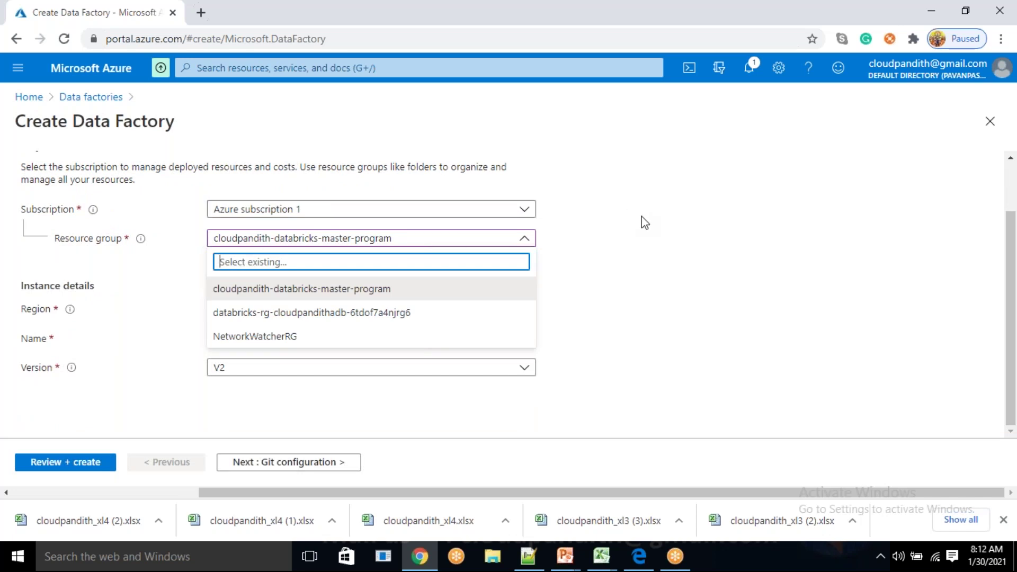
{"action": "left_click", "coordinate": [638, 220]}
{"action": "left_click", "coordinate": [231, 254]}
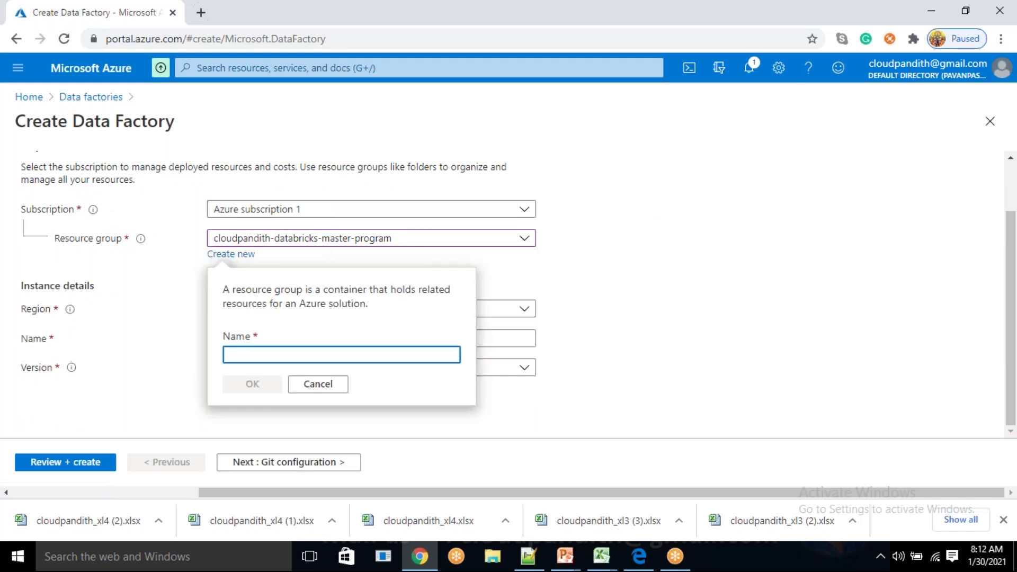
{"action": "type", "text": "cloudpandith"}
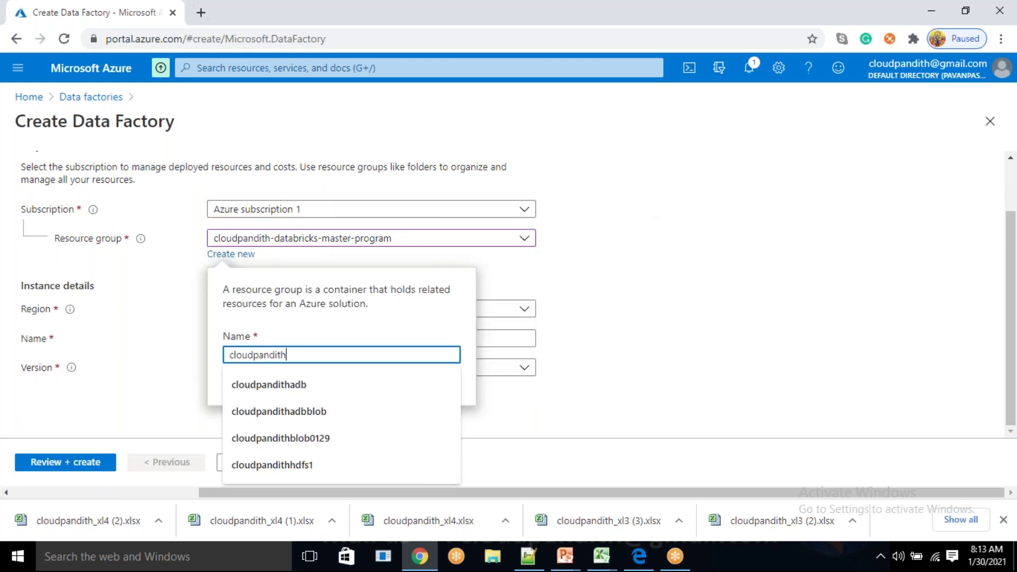
{"action": "type", "text": "-BI-Master"}
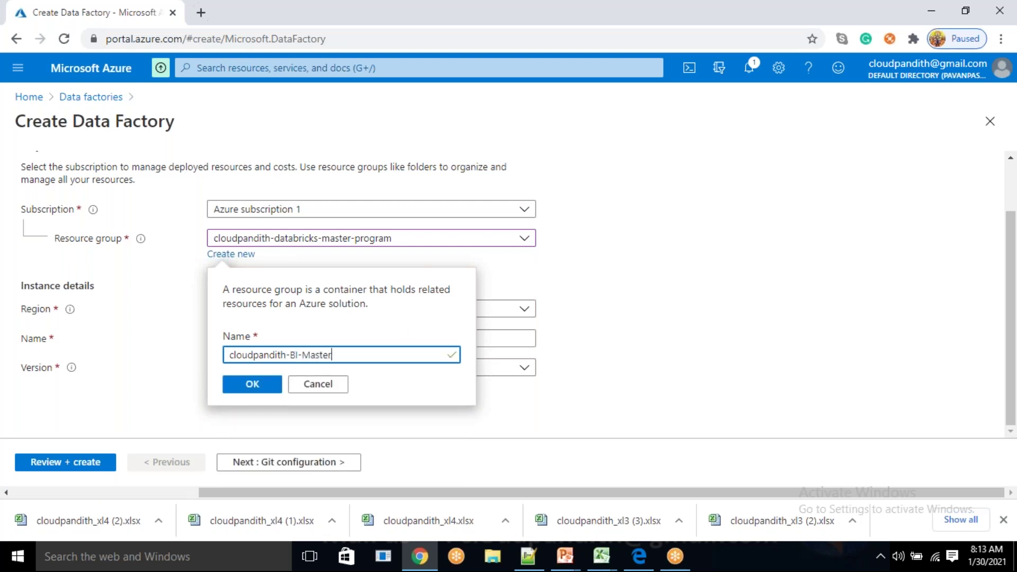
{"action": "type", "text": "-Progra,"}
{"action": "key", "text": "BackSpace"}
{"action": "type", "text": "m"}
{"action": "left_click", "coordinate": [253, 385]}
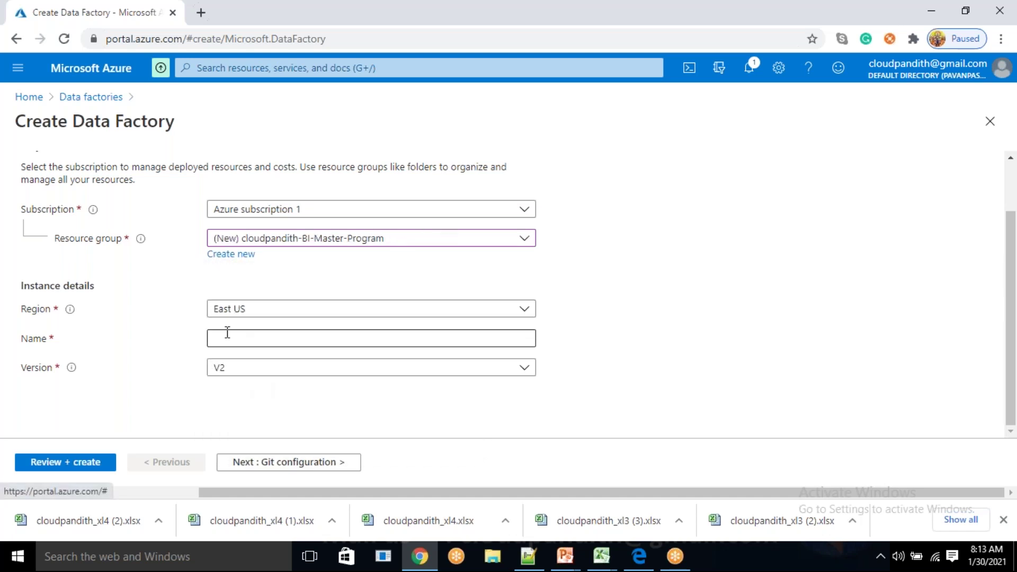
- Name the data factory cloudpandithadfv20130
{"action": "left_click", "coordinate": [227, 335]}
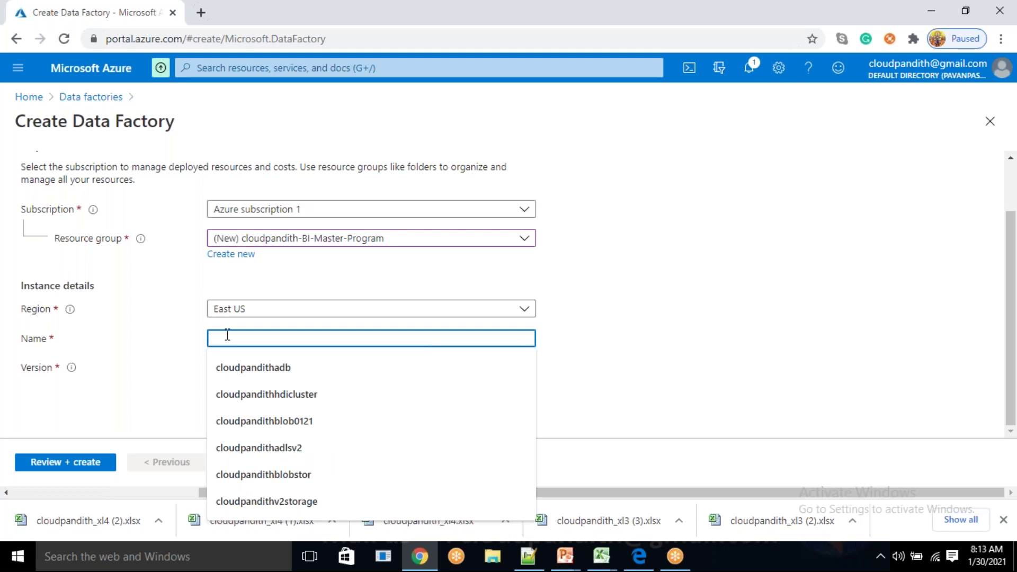
{"action": "type", "text": "cloudpandithadfv2"}
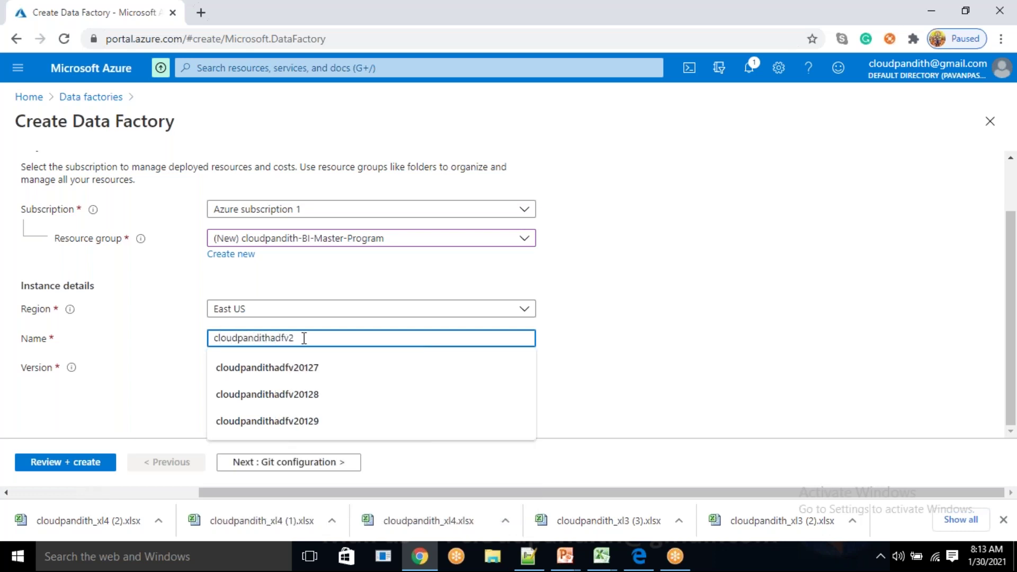
{"action": "left_click", "coordinate": [657, 327]}
{"action": "left_click", "coordinate": [360, 339]}
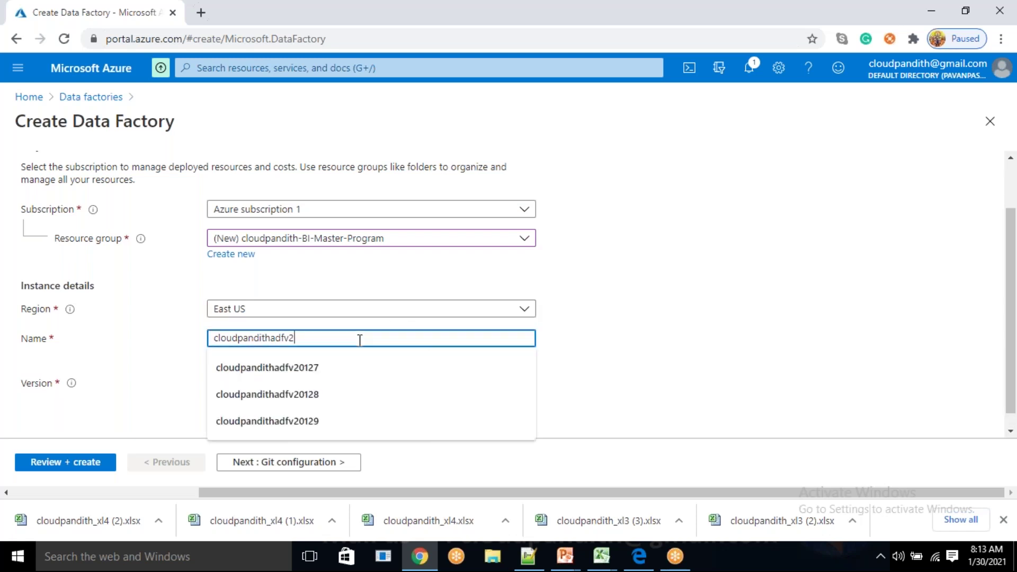
{"action": "type", "text": "010"}
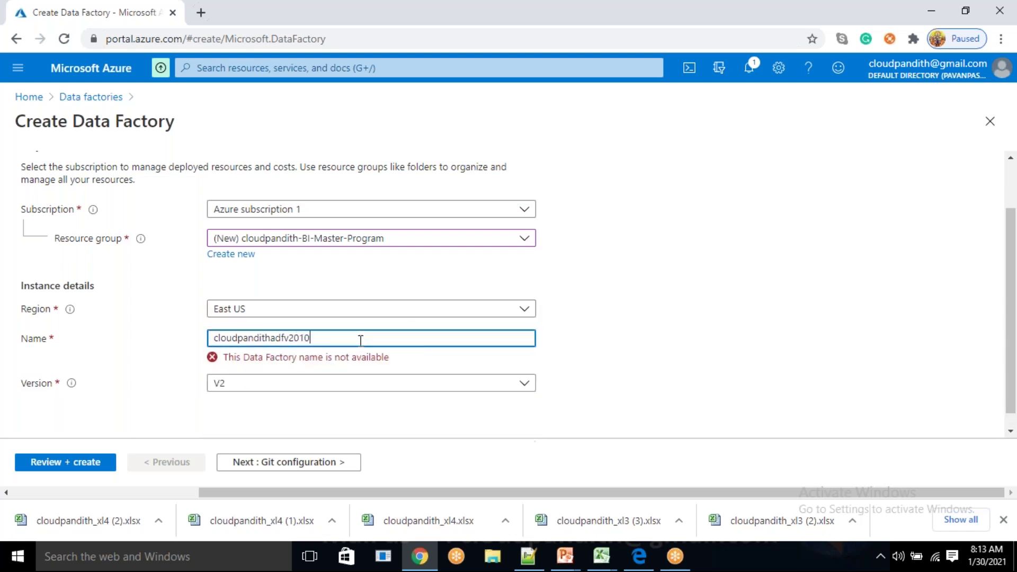
{"action": "key", "text": "BackSpace"}
{"action": "type", "text": "30"}
{"action": "left_click", "coordinate": [685, 354]}
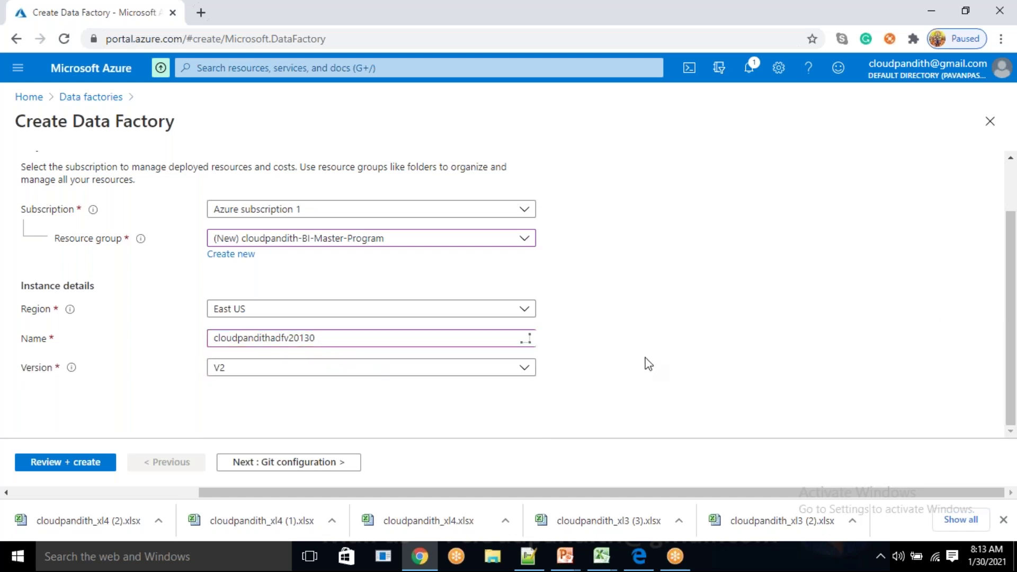
- Set the data factory to configure Git later and submit it for creation after validation
{"action": "left_click", "coordinate": [335, 462]}
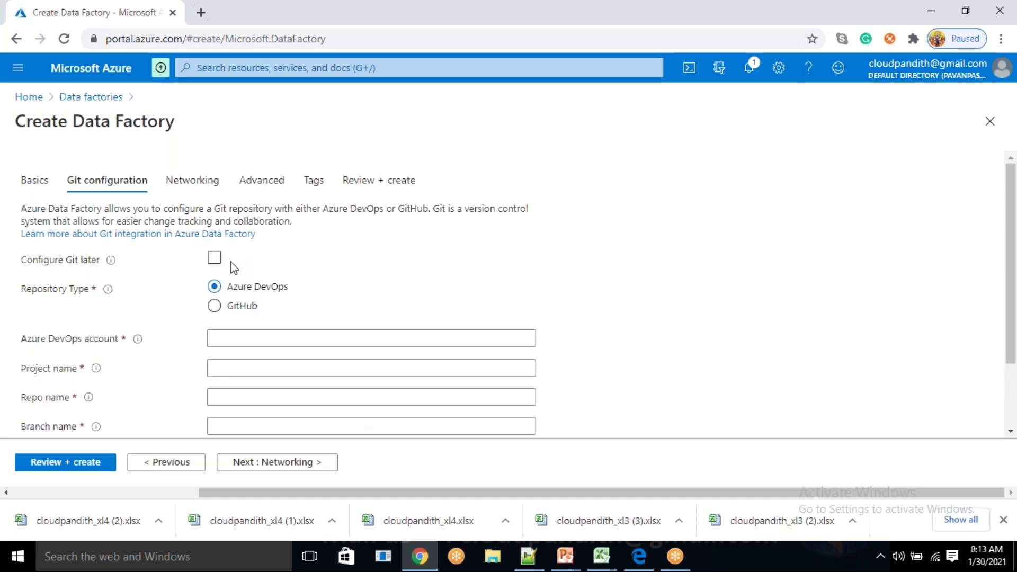
{"action": "left_click", "coordinate": [214, 257]}
{"action": "left_click", "coordinate": [69, 468]}
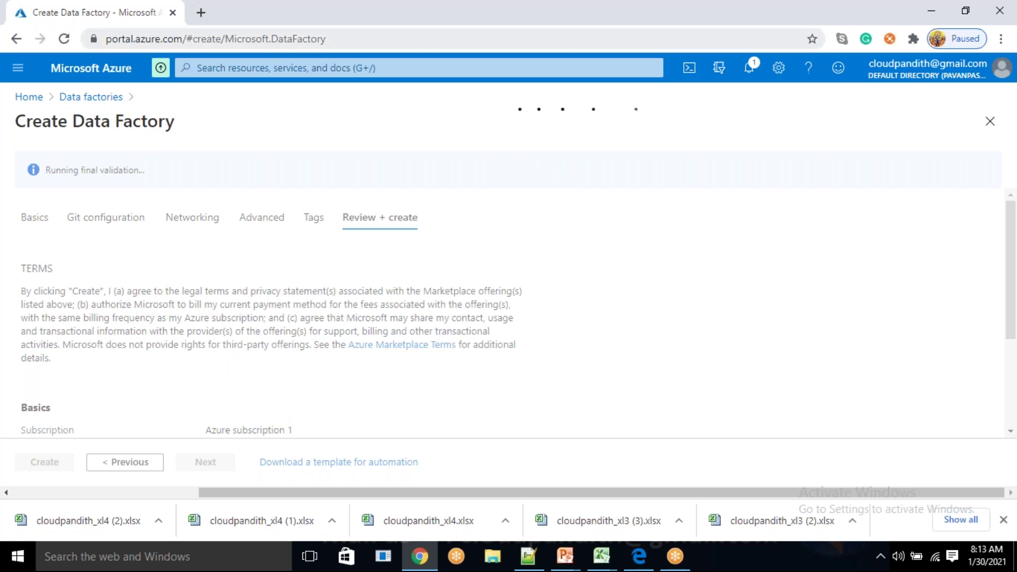
{"action": "left_click", "coordinate": [200, 12]}
{"action": "left_click", "coordinate": [159, 9]}
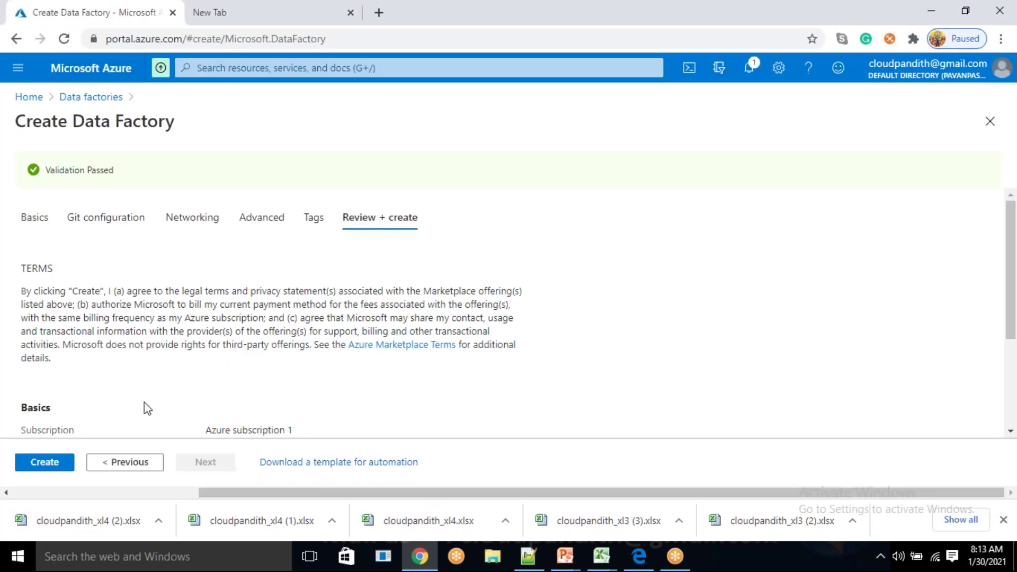
{"action": "left_click", "coordinate": [46, 457]}
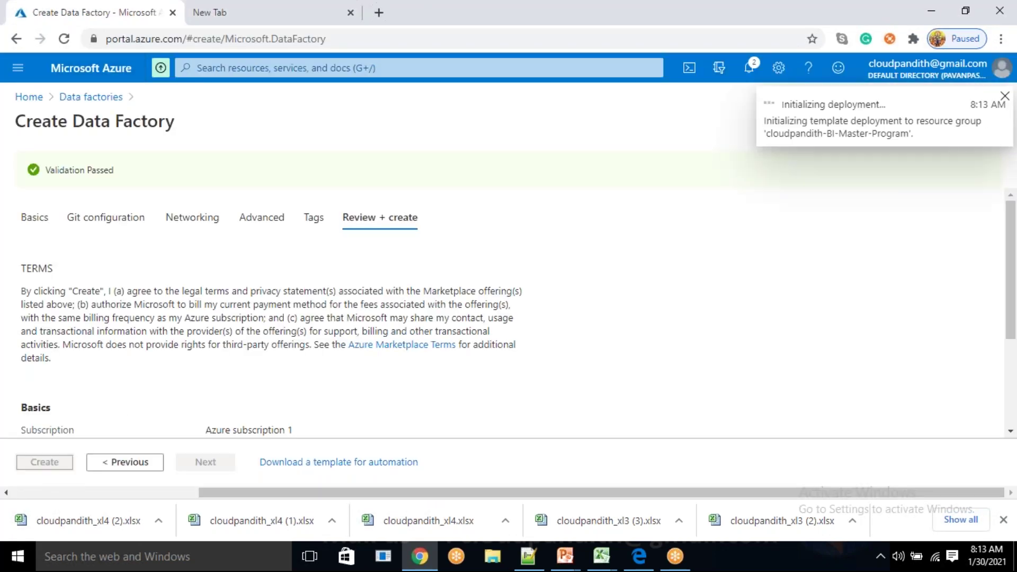
- Load portal.azure.com in the second browser tab and start creating a storage account from the storage accounts service
{"action": "left_click", "coordinate": [1004, 519]}
{"action": "left_click", "coordinate": [217, 15]}
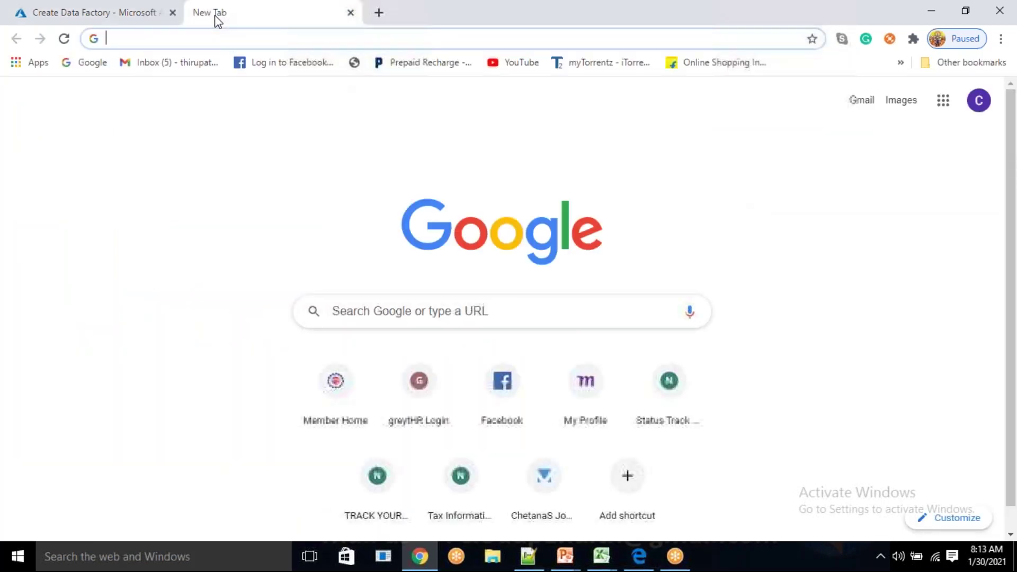
{"action": "type", "text": "port"}
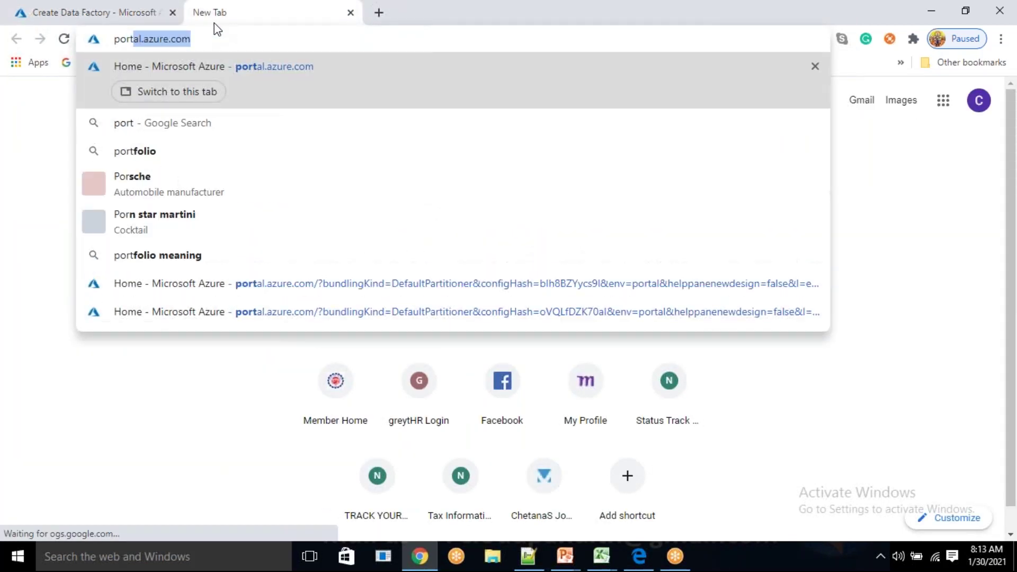
{"action": "key", "text": "Return"}
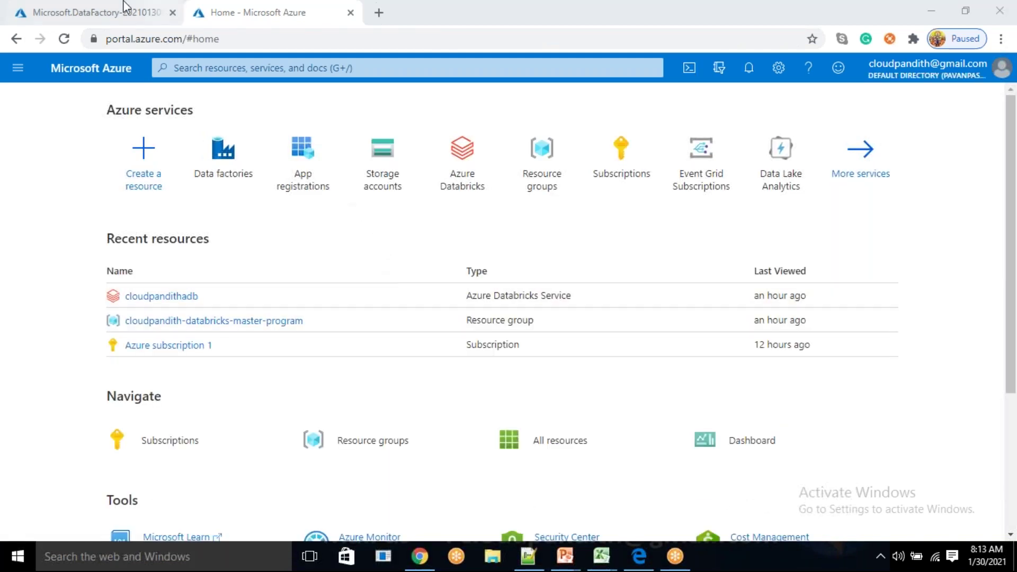
{"action": "left_click", "coordinate": [365, 160]}
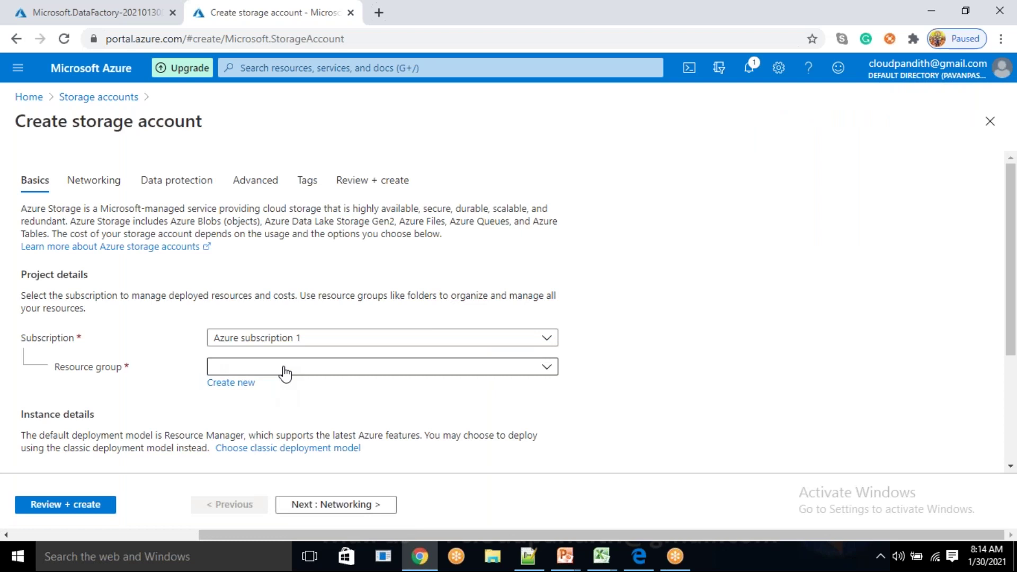
- Assign the storage account to the resource group cloudpandith-BI-Master-Program
{"action": "left_click", "coordinate": [241, 373]}
{"action": "scroll", "coordinate": [240, 373], "scroll_direction": "down", "scroll_amount": 2}
{"action": "left_click", "coordinate": [286, 293]}
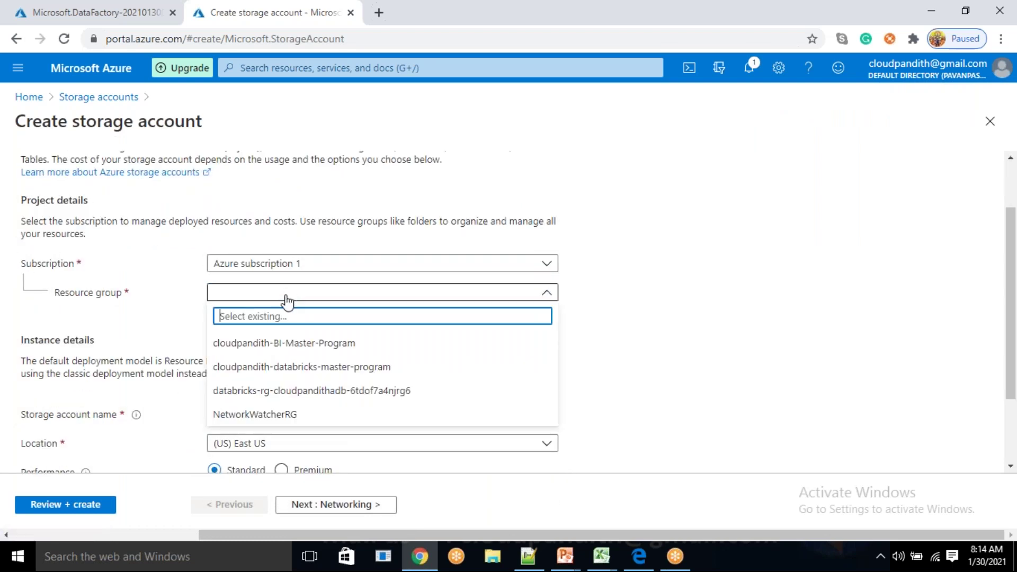
{"action": "left_click", "coordinate": [275, 344]}
- Enter cloudpandithblob as the storage account name
{"action": "scroll", "coordinate": [274, 343], "scroll_direction": "down", "scroll_amount": 2}
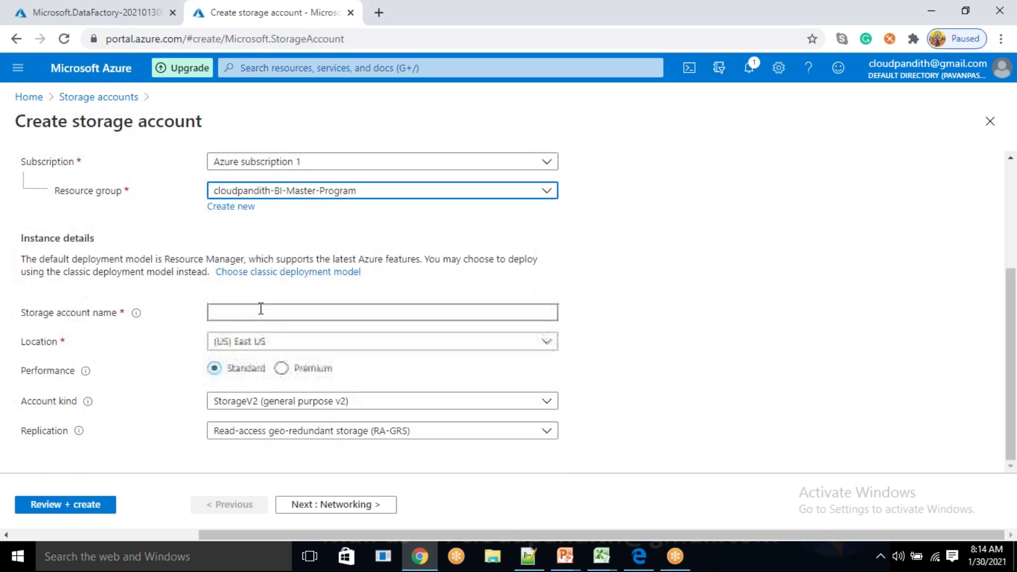
{"action": "left_click", "coordinate": [262, 313]}
{"action": "type", "text": "cloud"}
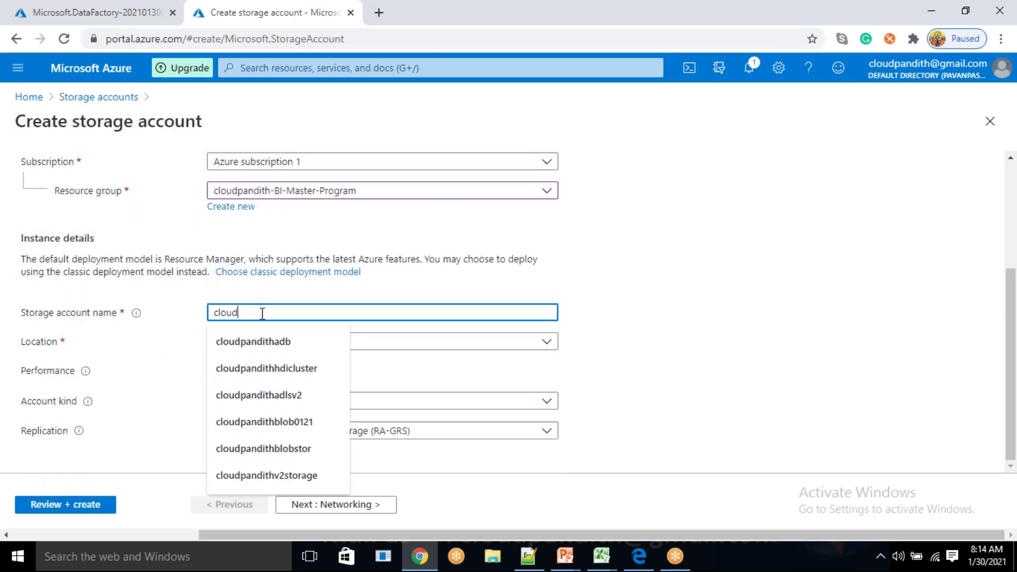
{"action": "type", "text": "pandithsourc"}
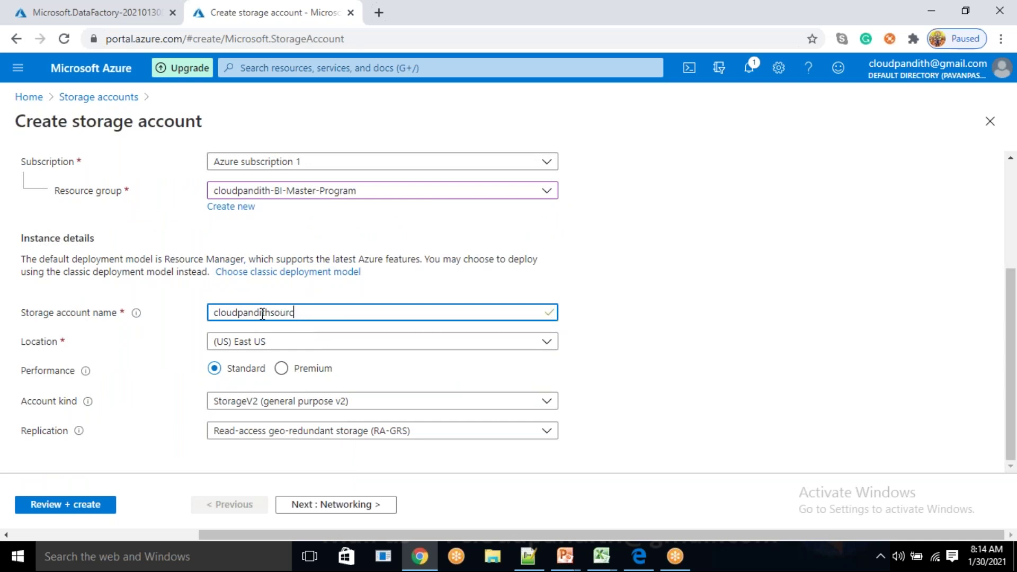
{"action": "key", "text": "BackSpace"}
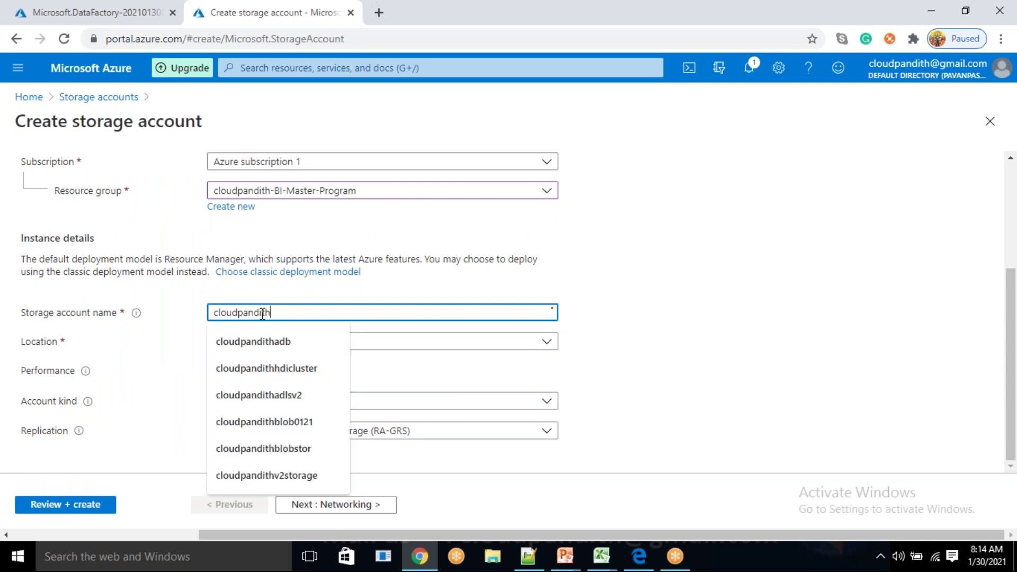
{"action": "type", "text": "blob"}
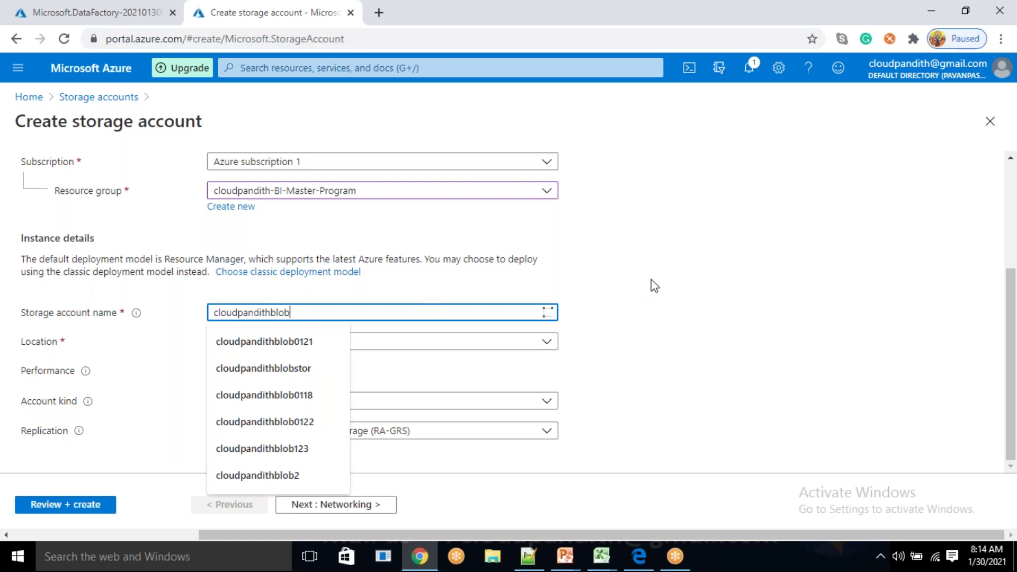
{"action": "left_click", "coordinate": [655, 285]}
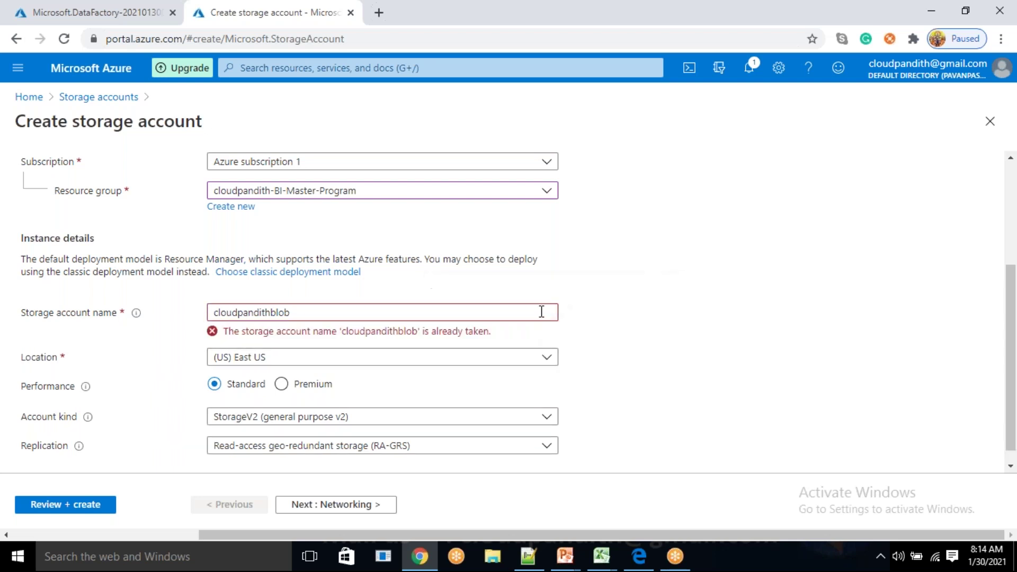
- Extend the storage account name to cloudpandithblob0130
{"action": "left_click", "coordinate": [299, 314]}
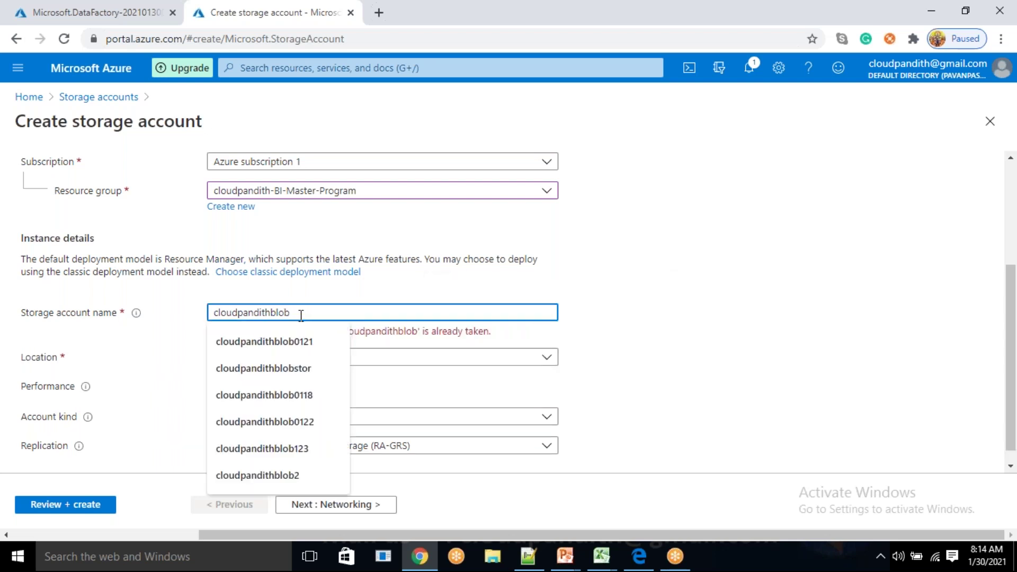
{"action": "type", "text": "010"}
{"action": "type", "text": "3"}
{"action": "key", "text": "BackSpace"}
{"action": "key", "text": "BackSpace"}
{"action": "type", "text": "30"}
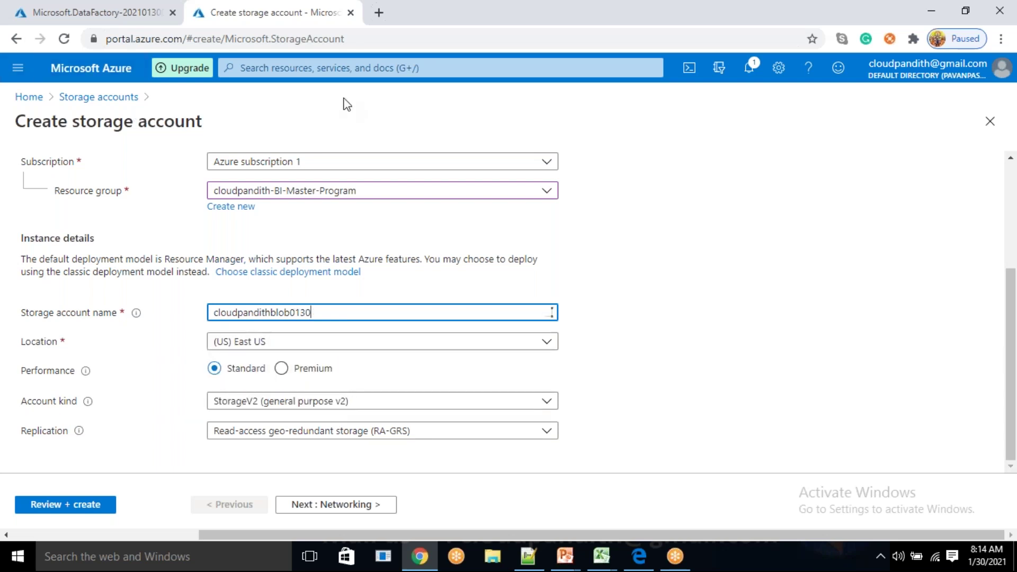
- Review and create the storage account, and open its resource page once the deployment completes
{"action": "left_click", "coordinate": [103, 510]}
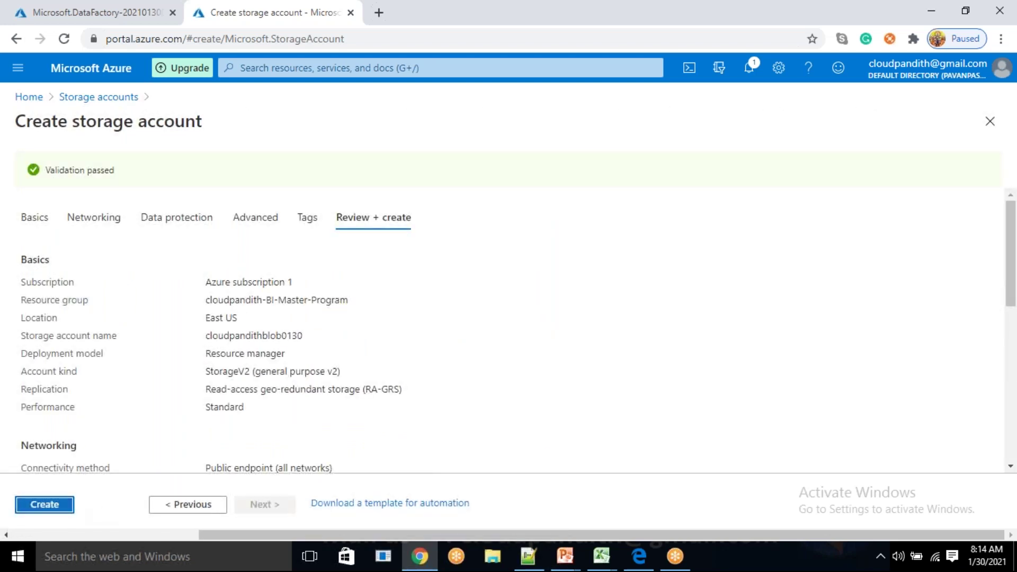
{"action": "left_click", "coordinate": [68, 510]}
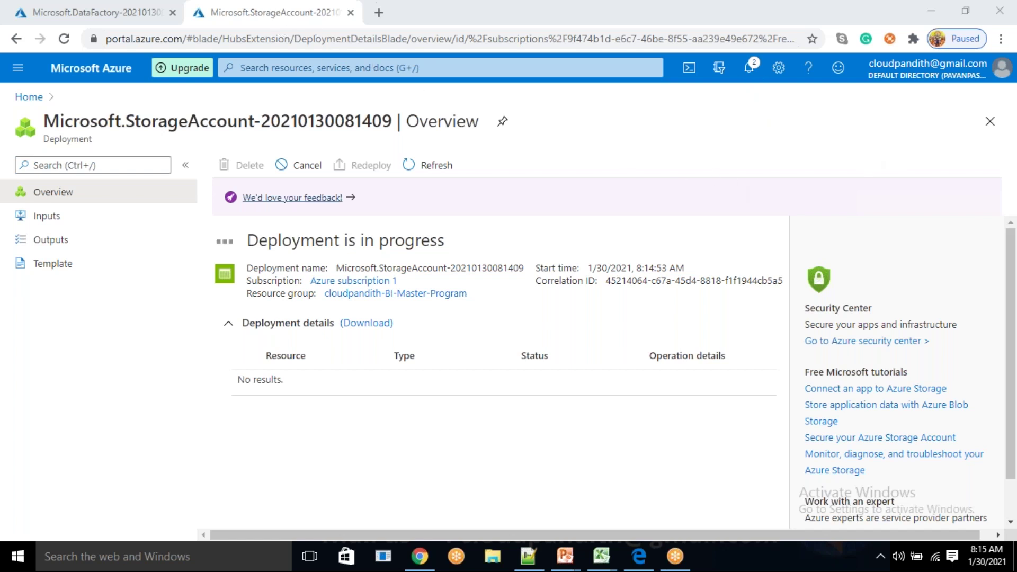
{"action": "left_click", "coordinate": [422, 168]}
{"action": "left_click", "coordinate": [43, 5]}
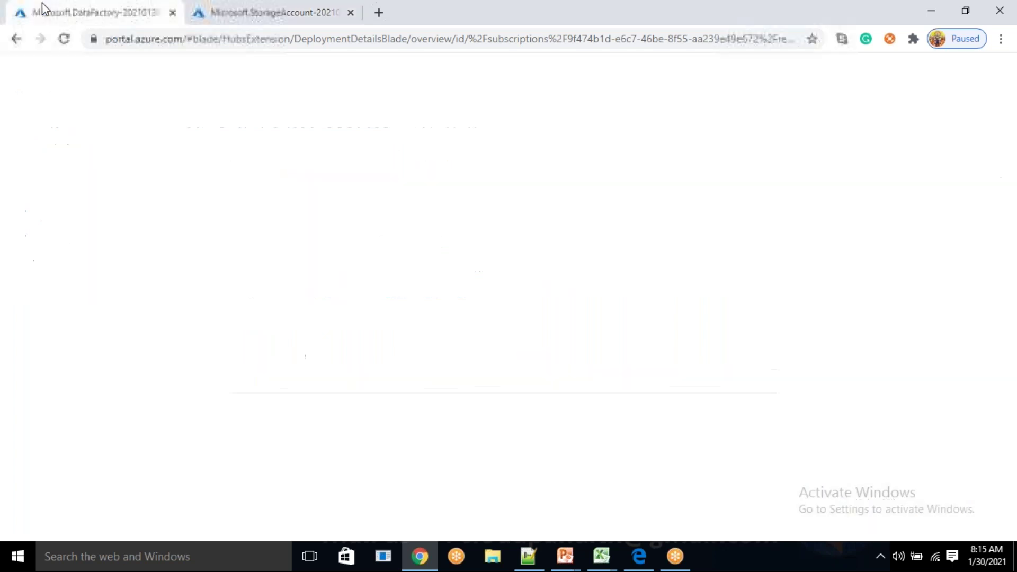
{"action": "left_click", "coordinate": [228, 8]}
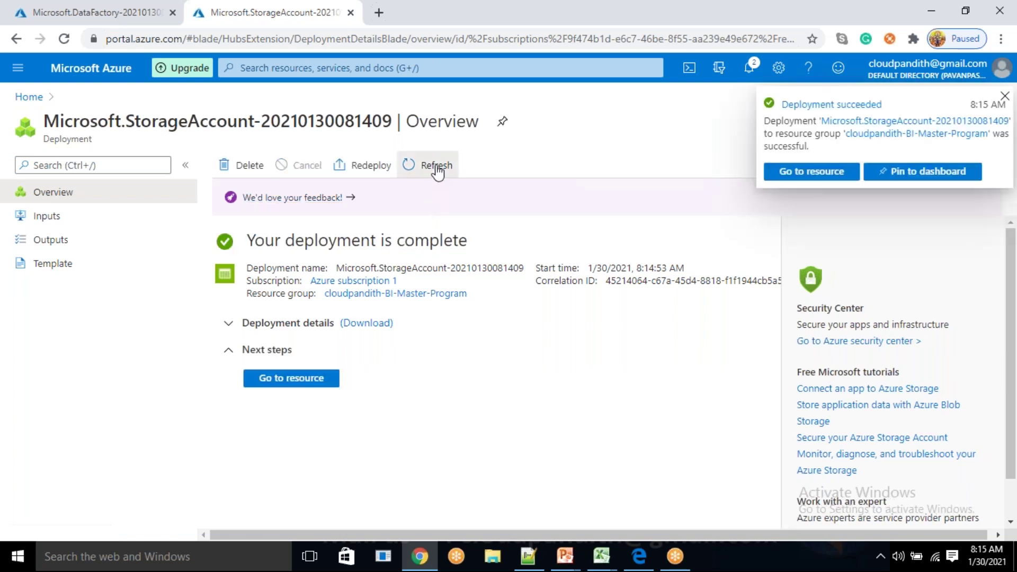
{"action": "left_click", "coordinate": [314, 379]}
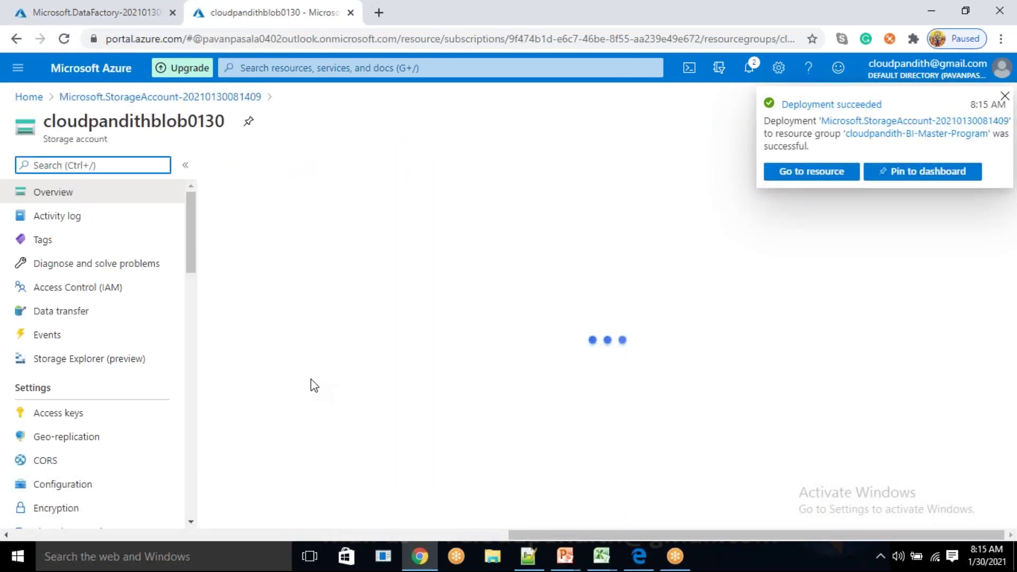
- Create two containers named input and output in the cloudpandithblob0130 storage account
{"action": "left_click", "coordinate": [287, 426]}
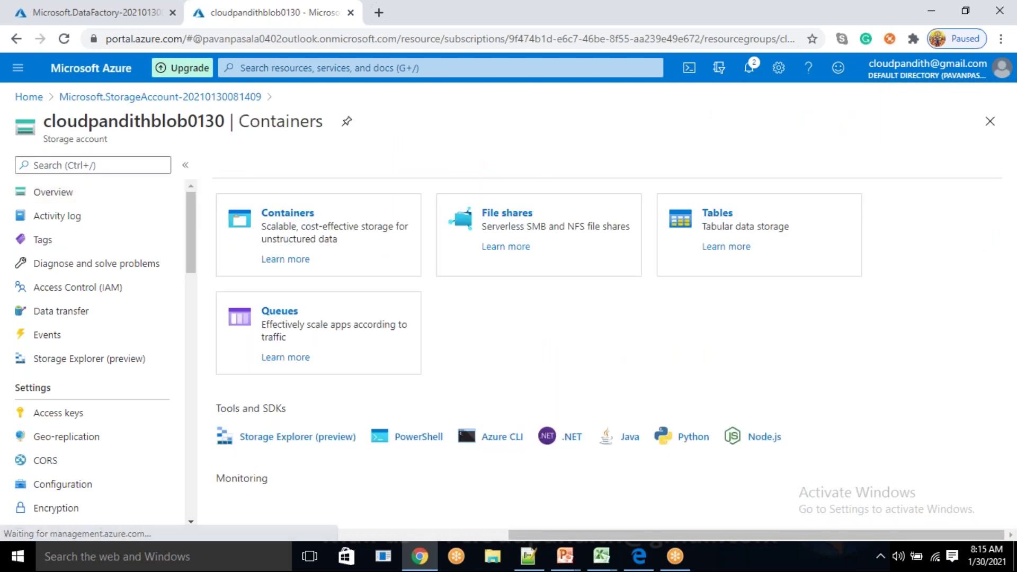
{"action": "left_click", "coordinate": [254, 166]}
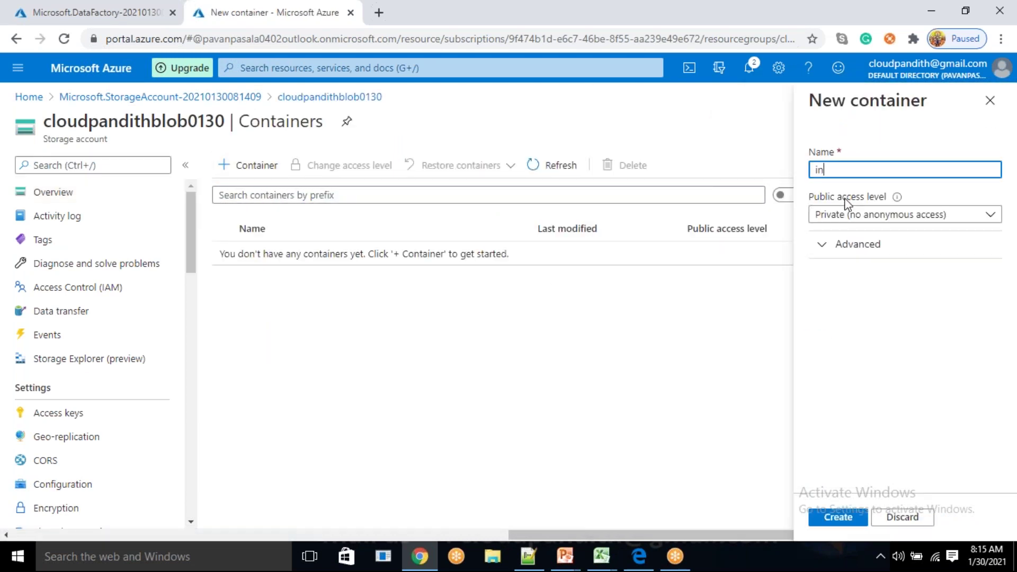
{"action": "key", "text": "Return"}
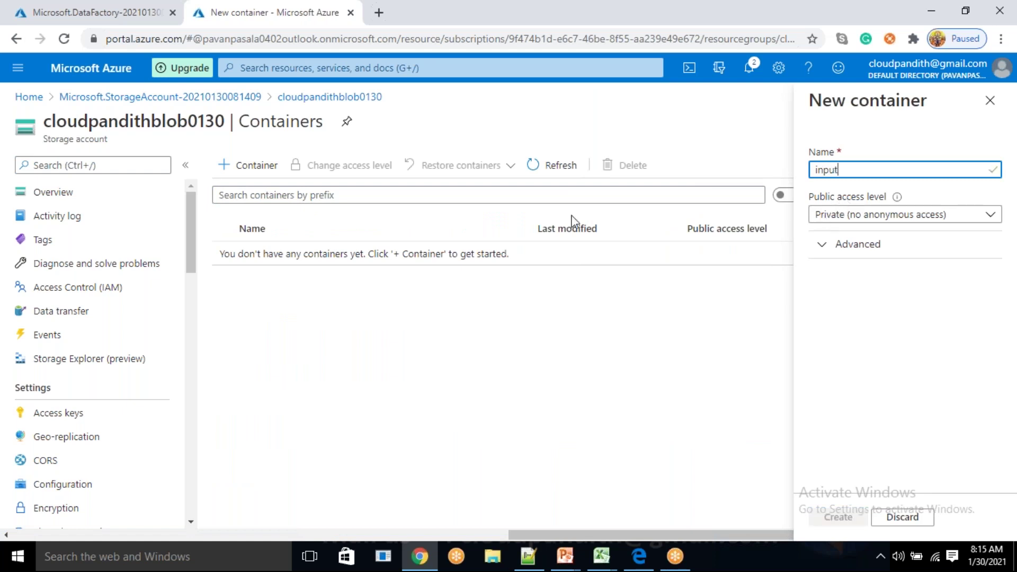
{"action": "left_click", "coordinate": [240, 171]}
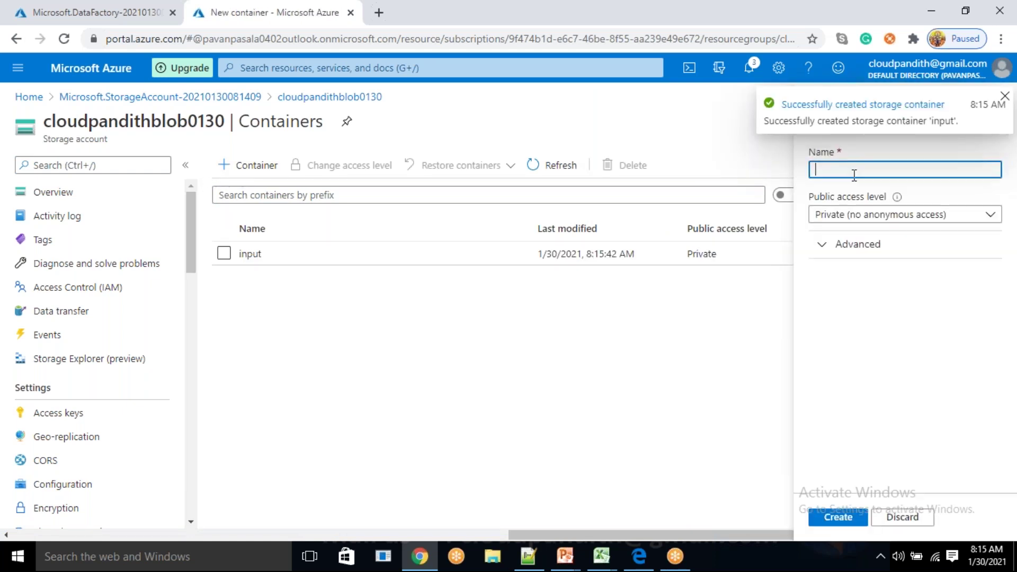
{"action": "type", "text": "output"}
{"action": "key", "text": "Return"}
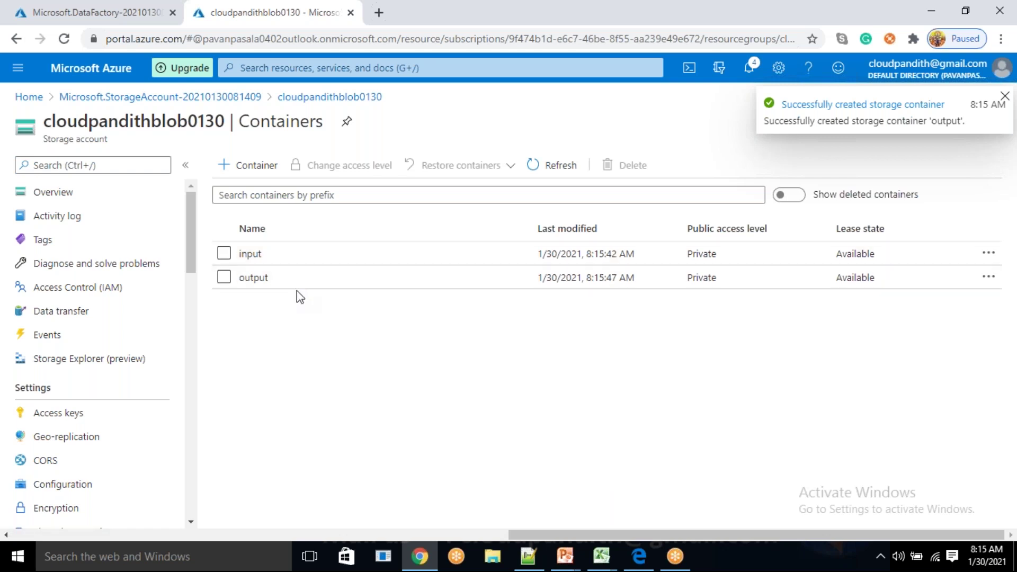
- Upload cust2.csv and cust3.csv from the set-comma folder of cloudpandith-datasets into the input container
{"action": "left_click", "coordinate": [289, 262]}
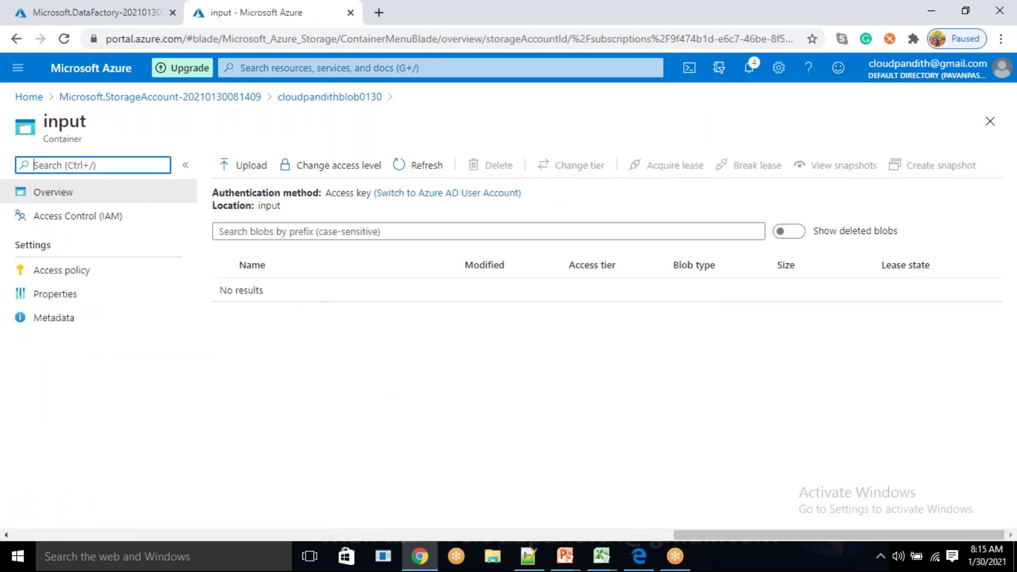
{"action": "left_click", "coordinate": [243, 165]}
{"action": "left_click", "coordinate": [848, 161]}
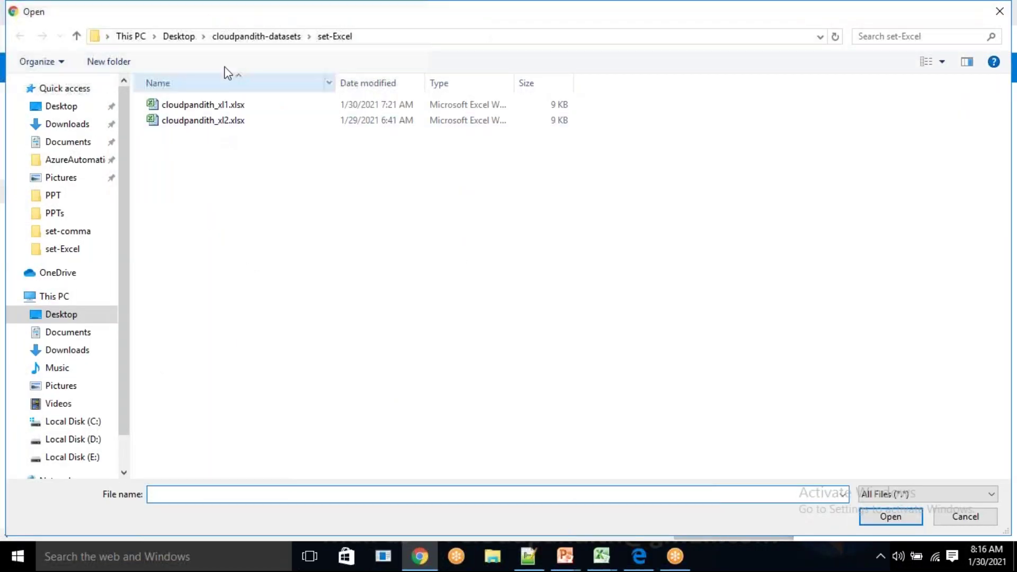
{"action": "left_click", "coordinate": [256, 36]}
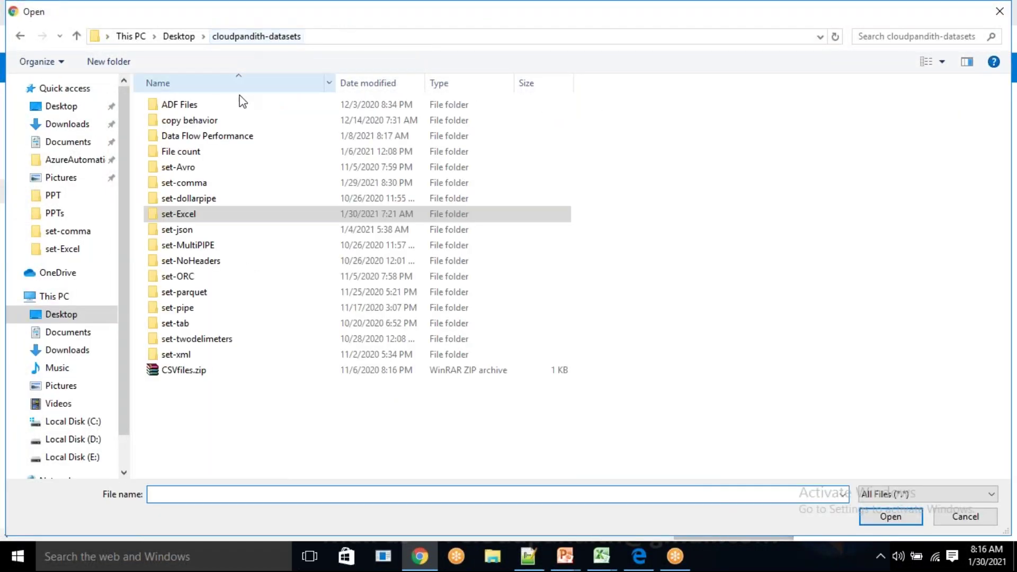
{"action": "double_click", "coordinate": [194, 183]}
{"action": "left_click", "coordinate": [186, 214]}
{"action": "left_click", "coordinate": [185, 231], "text": "ctrl"}
{"action": "left_click", "coordinate": [890, 517]}
{"action": "left_click", "coordinate": [842, 273]}
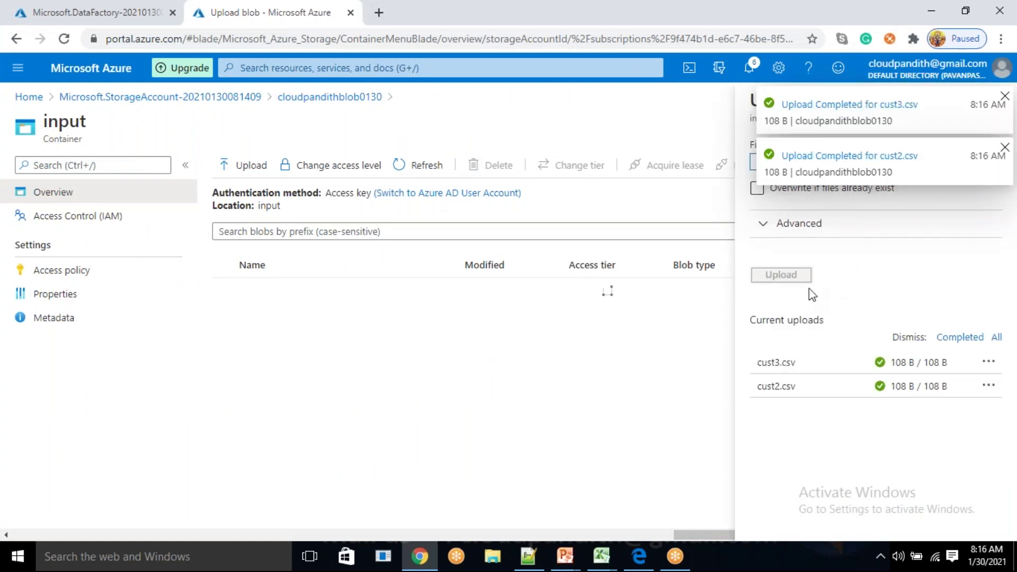
{"action": "left_click", "coordinate": [1005, 97]}
{"action": "left_click", "coordinate": [1004, 97]}
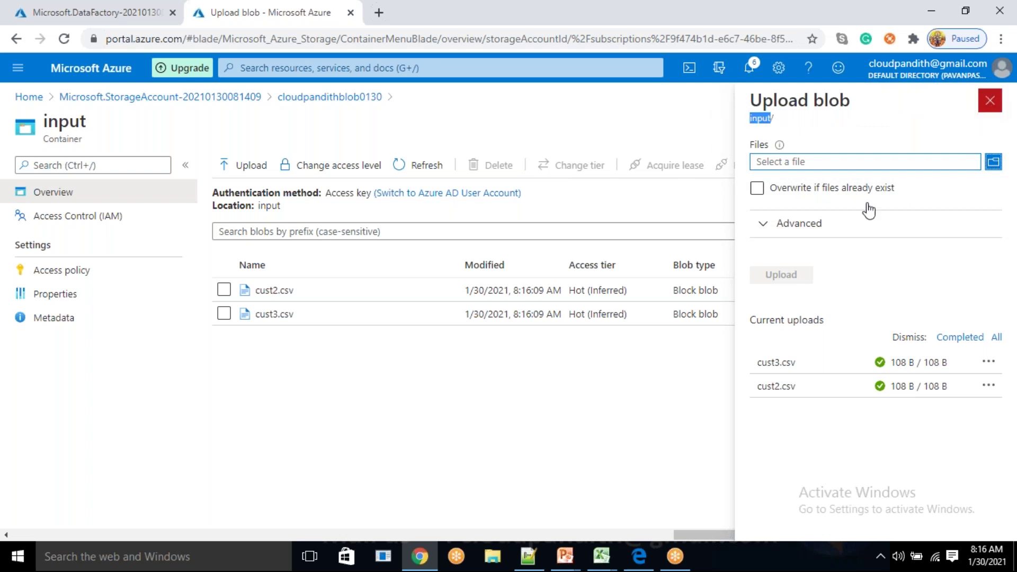
{"action": "left_click", "coordinate": [990, 100]}
- Preview the contents of cust2.csv as a table and examine its match, playername and playerscore columns
{"action": "left_click", "coordinate": [333, 300]}
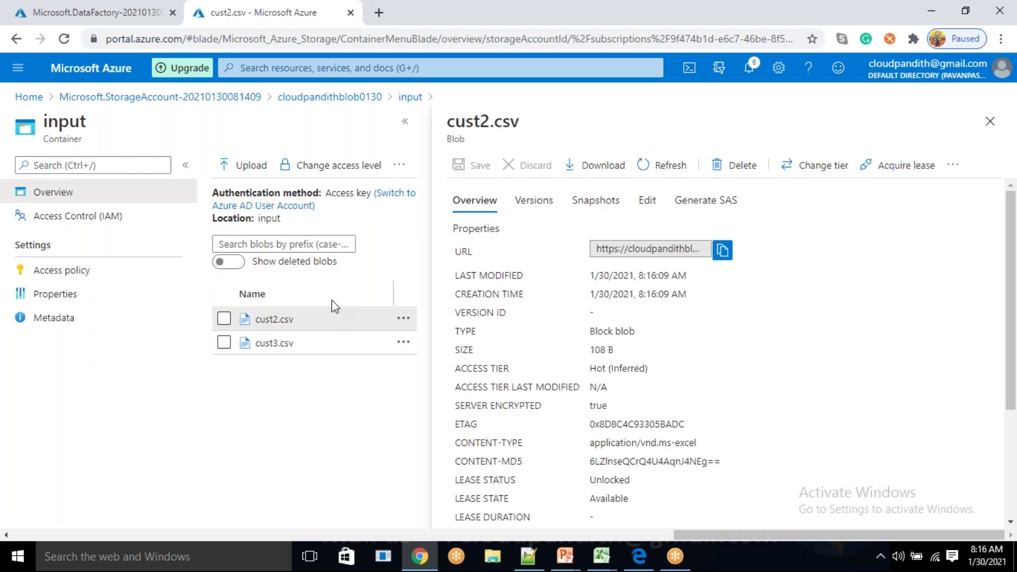
{"action": "left_click", "coordinate": [648, 200]}
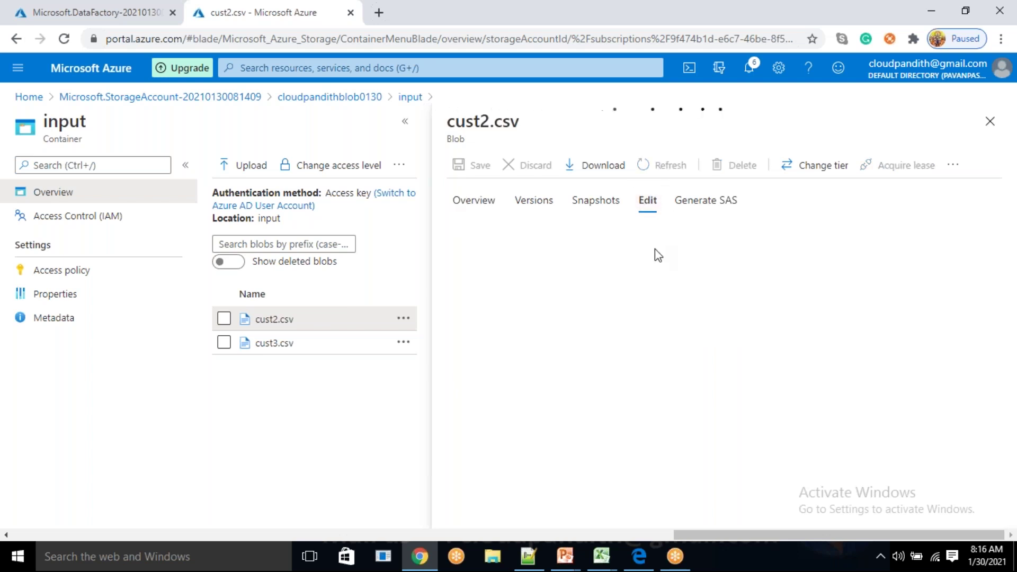
{"action": "left_click", "coordinate": [648, 278]}
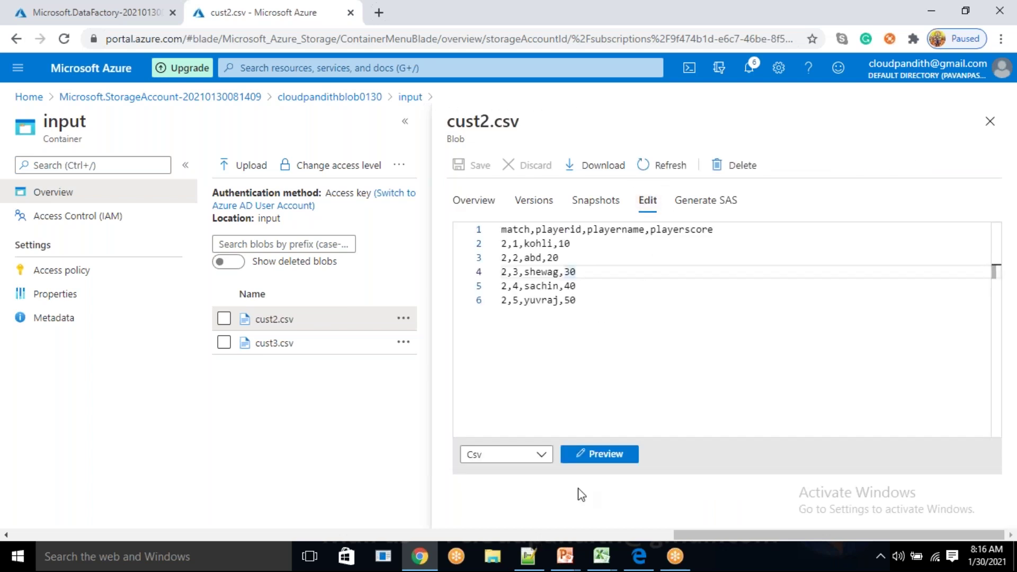
{"action": "left_click", "coordinate": [602, 459]}
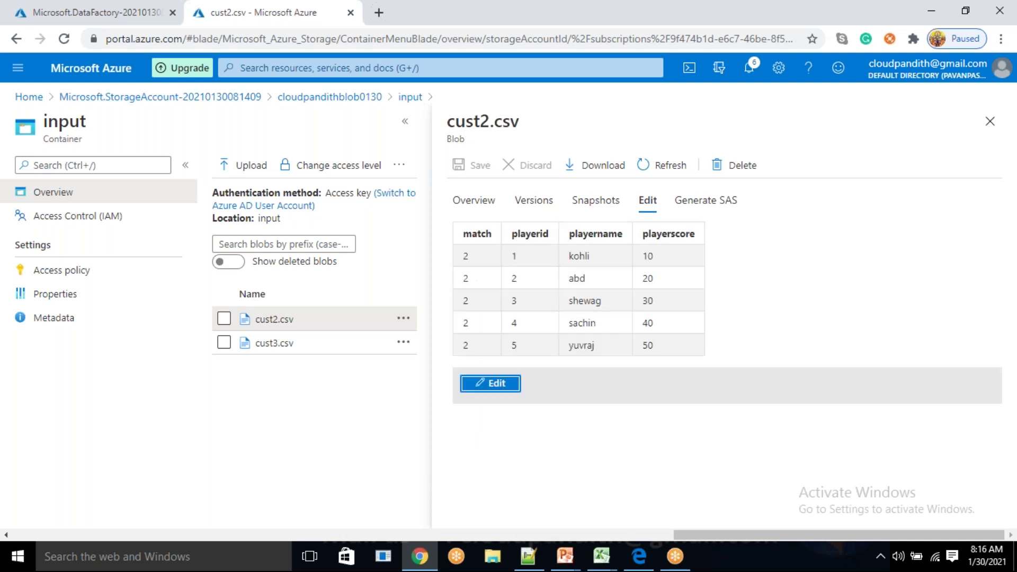
{"action": "left_click", "coordinate": [483, 235]}
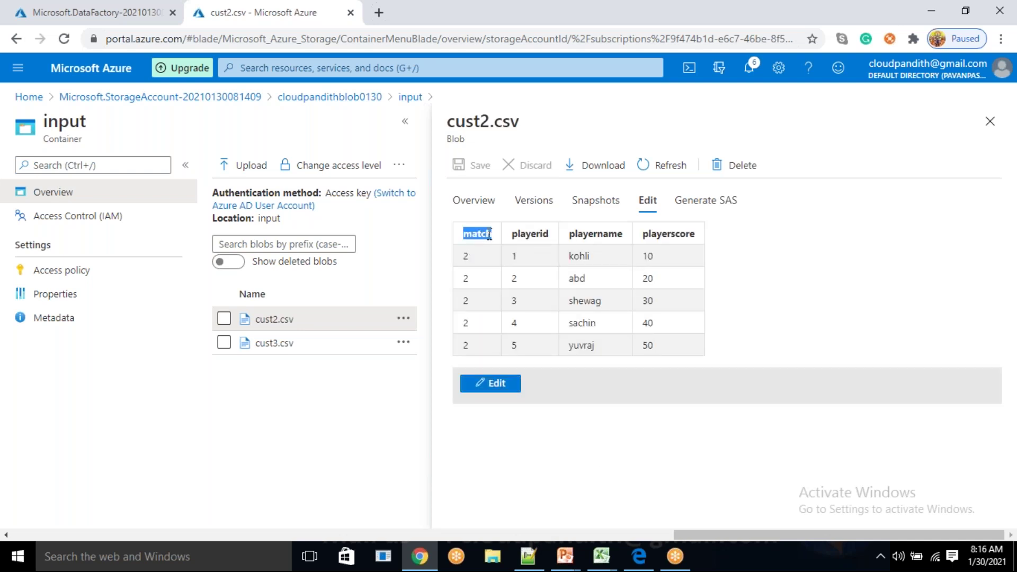
{"action": "double_click", "coordinate": [594, 235]}
{"action": "double_click", "coordinate": [669, 234]}
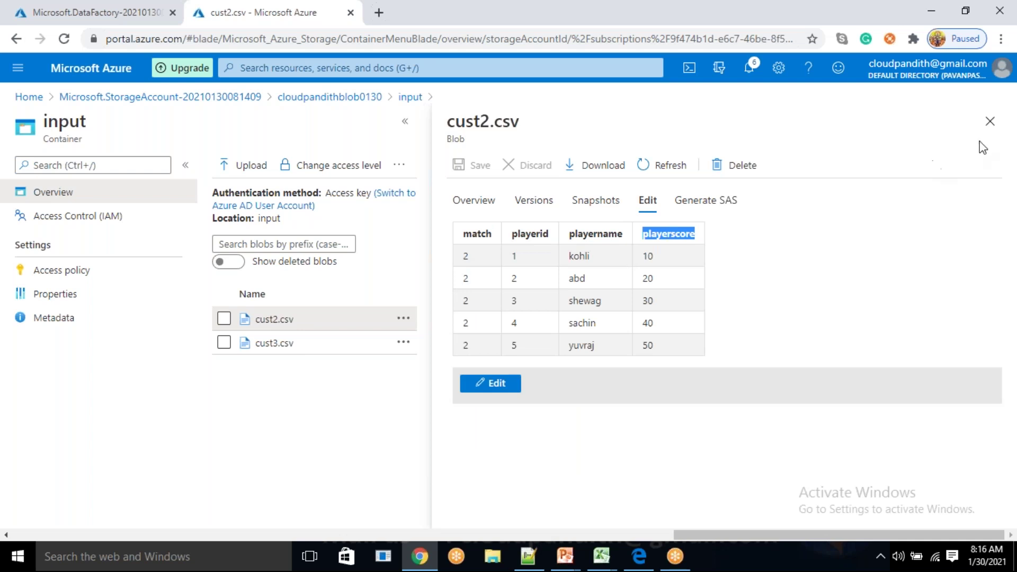
{"action": "left_click", "coordinate": [995, 126]}
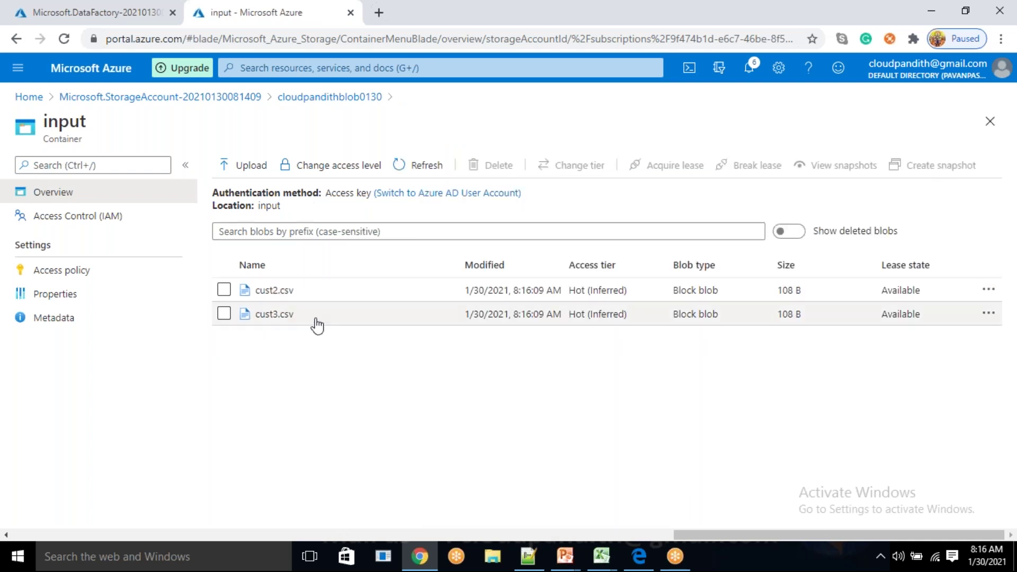
- Preview the contents of cust3.csv as a table and examine its column headers
{"action": "left_click", "coordinate": [318, 324]}
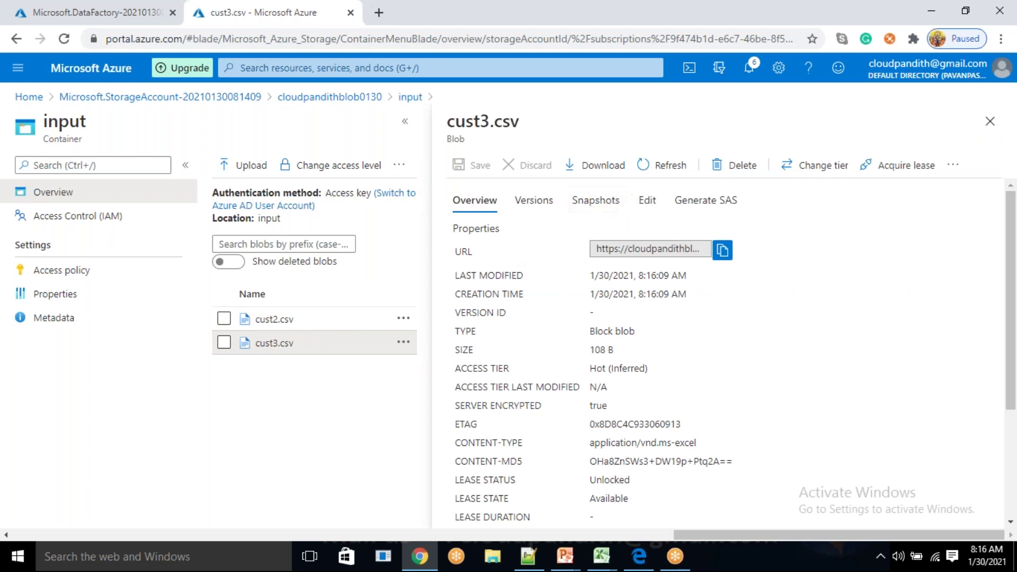
{"action": "left_click", "coordinate": [646, 204]}
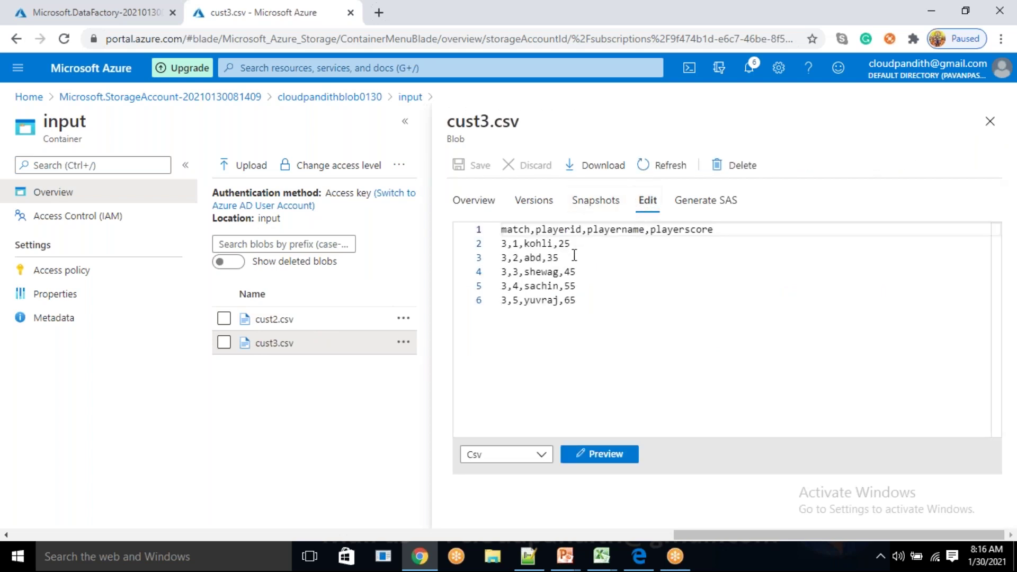
{"action": "left_click", "coordinate": [604, 457]}
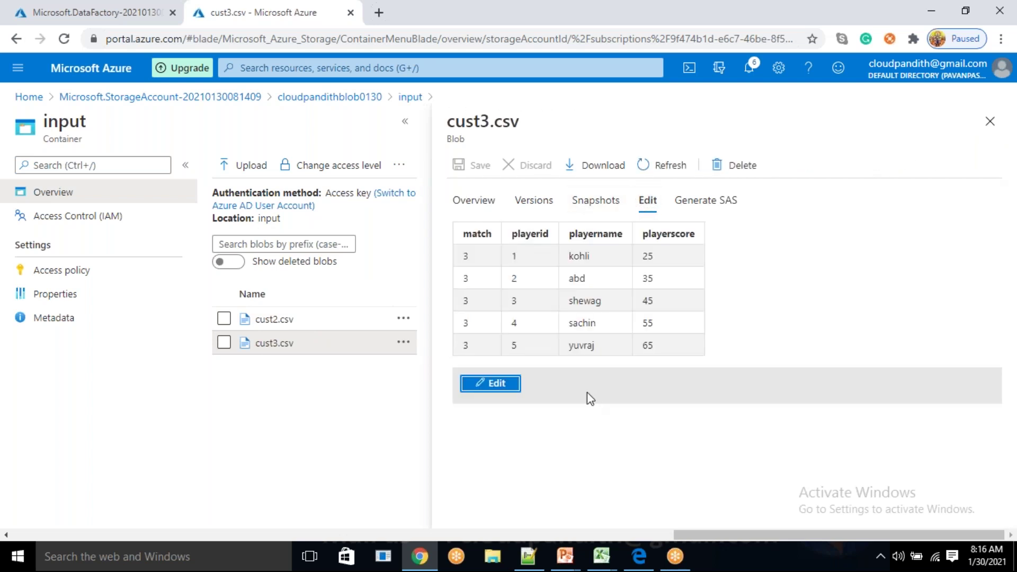
{"action": "double_click", "coordinate": [479, 232]}
{"action": "double_click", "coordinate": [539, 237]}
{"action": "left_click_drag", "start_coordinate": [578, 235], "coordinate": [582, 237]}
{"action": "left_click", "coordinate": [991, 121]}
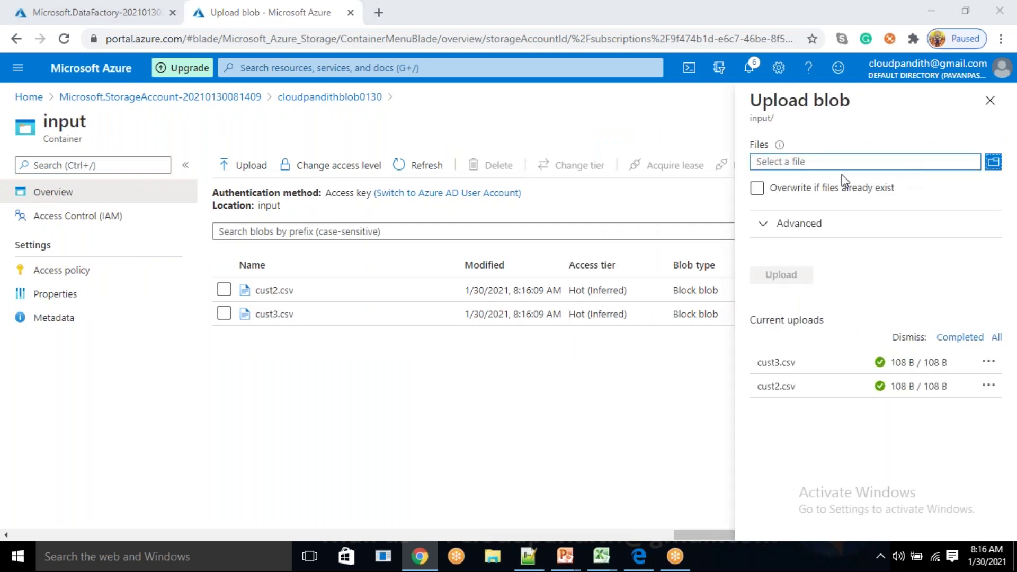
- Upload results.csv from the set-comma folder into the input container
{"action": "left_click", "coordinate": [841, 168]}
{"action": "scroll", "coordinate": [306, 320], "scroll_direction": "down", "scroll_amount": 2}
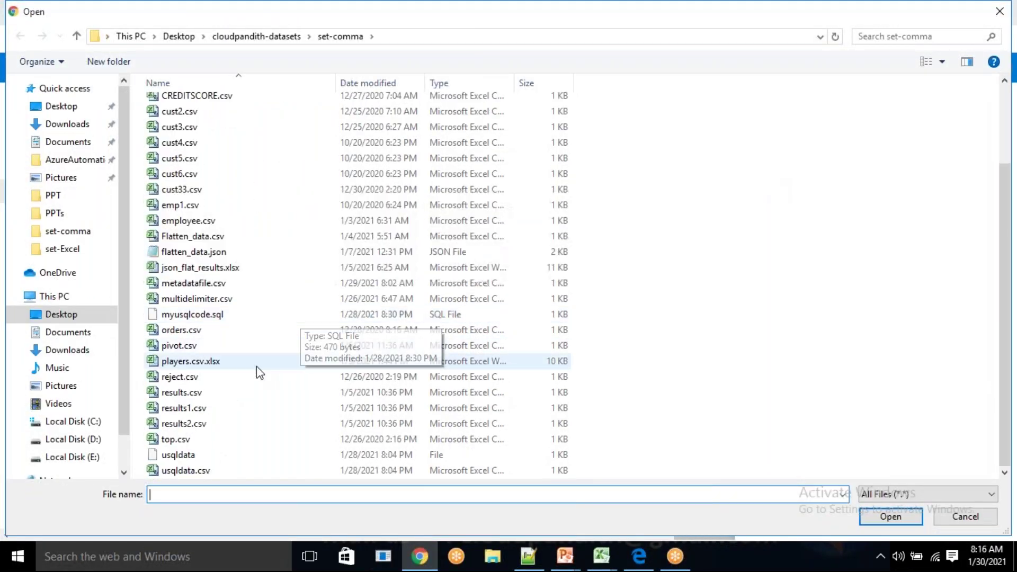
{"action": "left_click", "coordinate": [212, 392]}
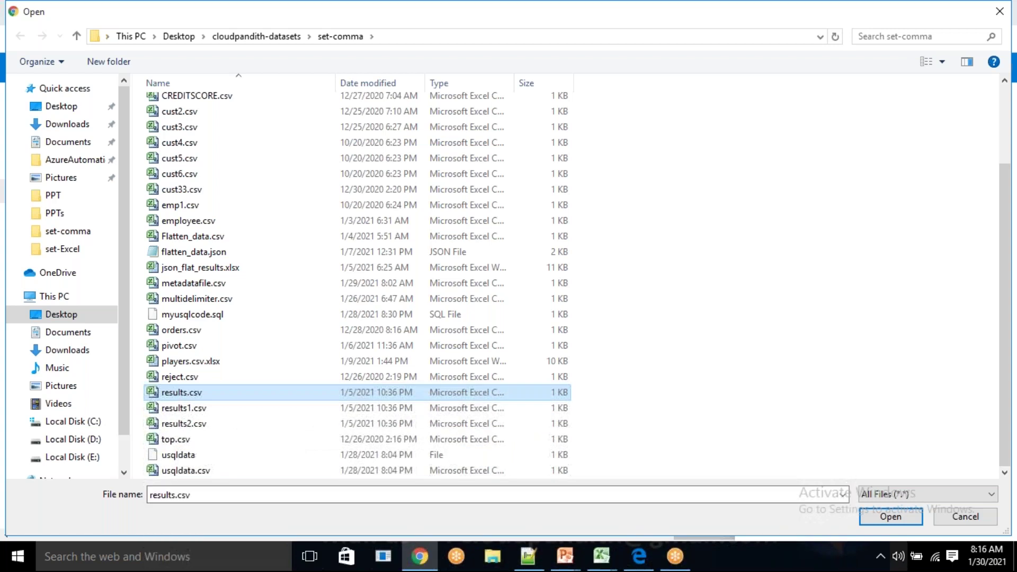
{"action": "left_click", "coordinate": [890, 516]}
{"action": "left_click", "coordinate": [779, 278]}
{"action": "left_click", "coordinate": [1005, 99]}
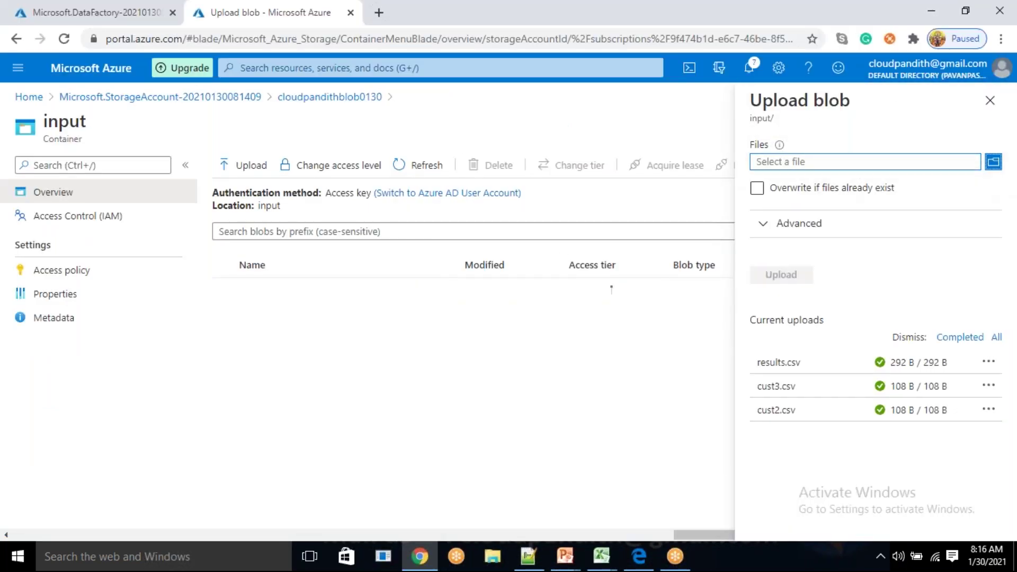
{"action": "left_click", "coordinate": [990, 99]}
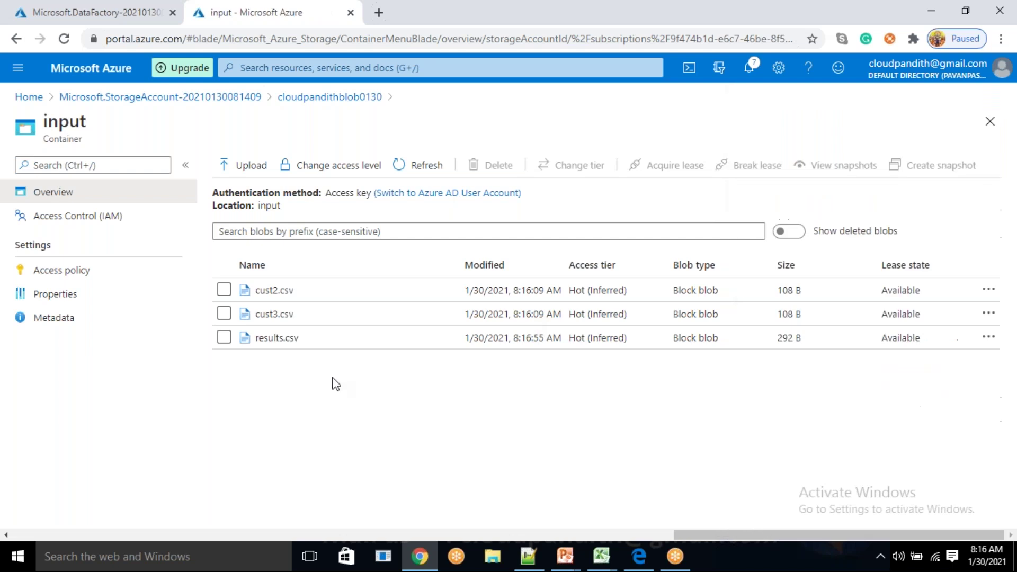
- Preview the contents of results.csv as a table and examine its credit columns and rows
{"action": "left_click", "coordinate": [308, 343]}
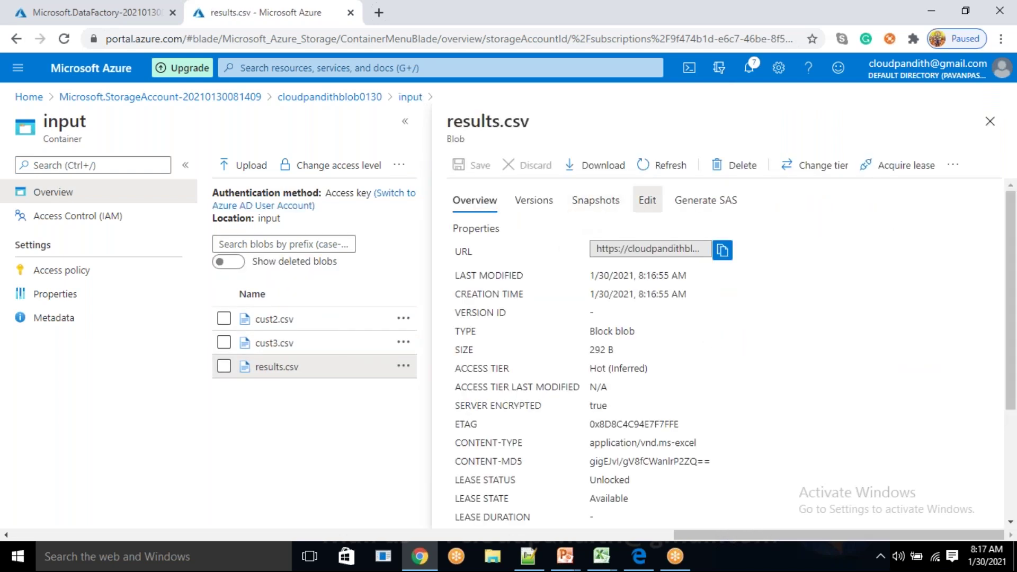
{"action": "left_click", "coordinate": [645, 200]}
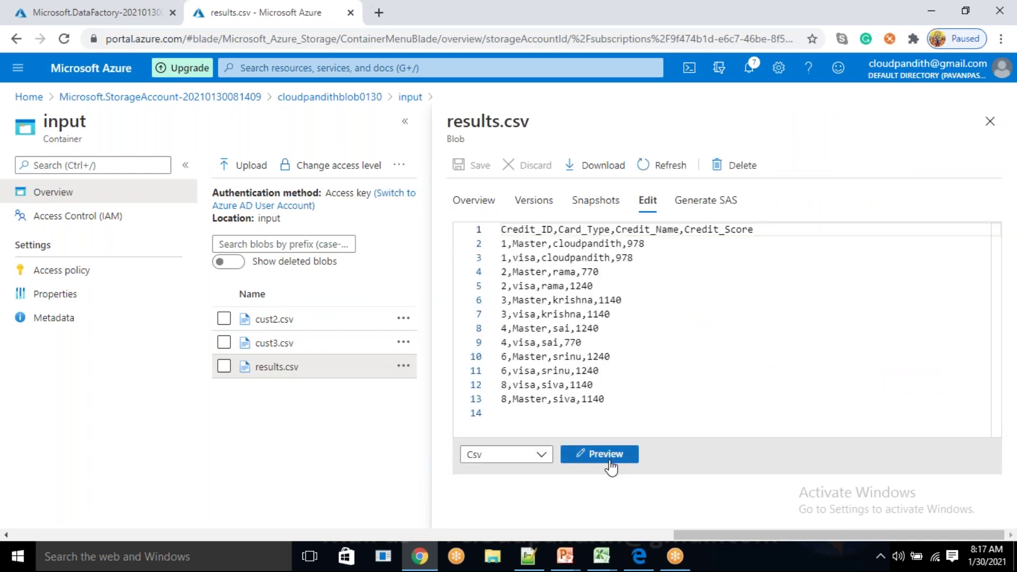
{"action": "left_click", "coordinate": [604, 454]}
{"action": "scroll", "coordinate": [538, 272], "scroll_direction": "down", "scroll_amount": 2}
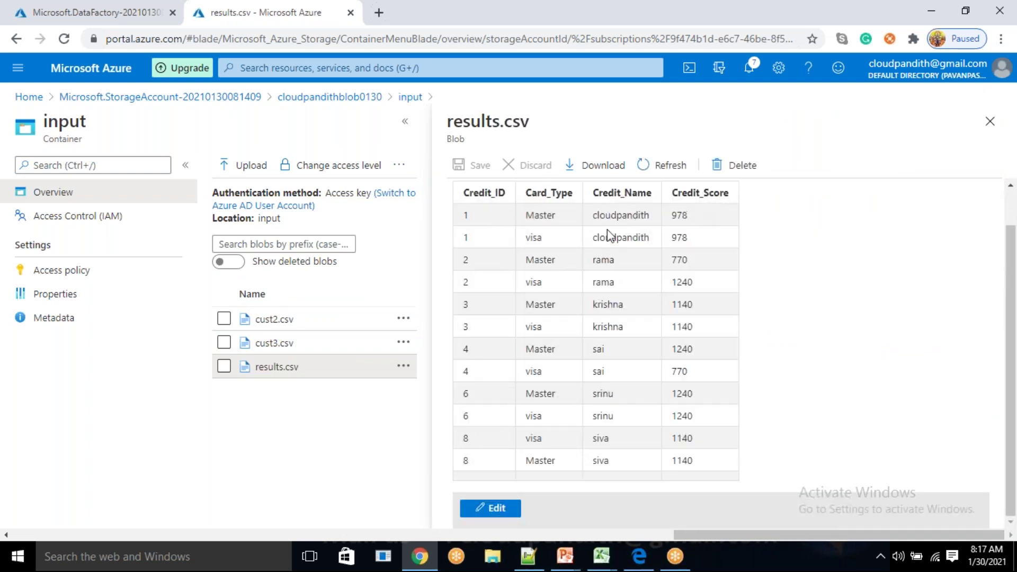
{"action": "mouse_move", "coordinate": [462, 213]}
{"action": "left_mouse_down"}
{"action": "mouse_move", "coordinate": [461, 280]}
{"action": "mouse_move", "coordinate": [757, 469]}
{"action": "mouse_move", "coordinate": [609, 387]}
{"action": "mouse_move", "coordinate": [469, 261]}
{"action": "mouse_move", "coordinate": [452, 197]}
{"action": "left_mouse_up"}
{"action": "left_click", "coordinate": [765, 375]}
{"action": "scroll", "coordinate": [766, 375], "scroll_direction": "up", "scroll_amount": 1}
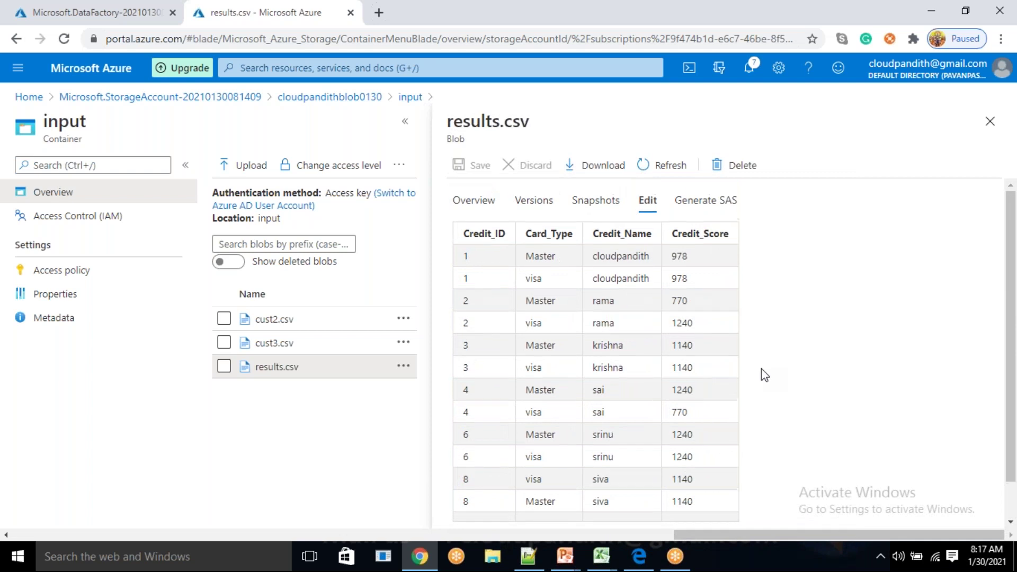
{"action": "left_click", "coordinate": [990, 122]}
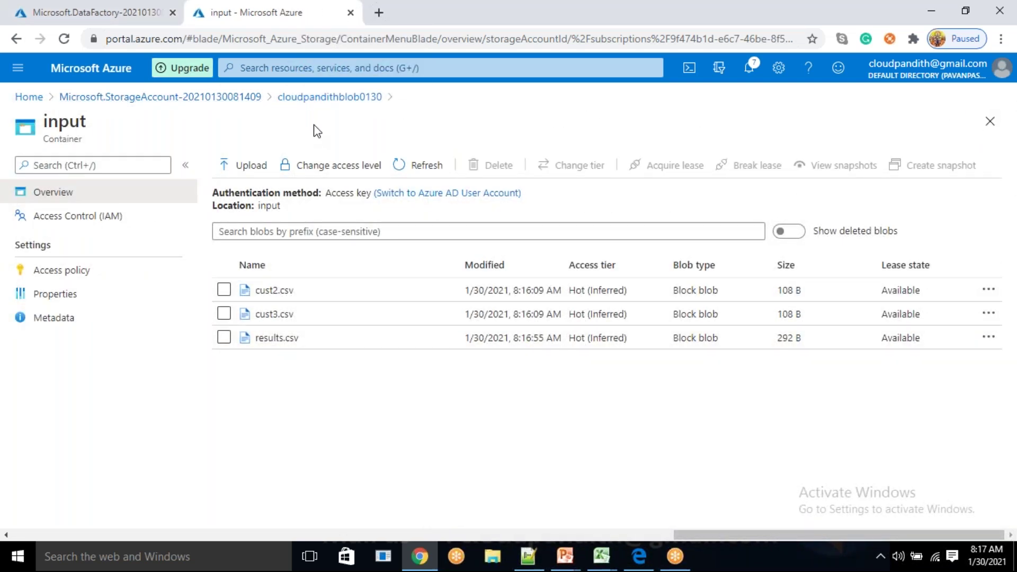
- Check the contents of the output container, then those of the input container
{"action": "left_click", "coordinate": [334, 98]}
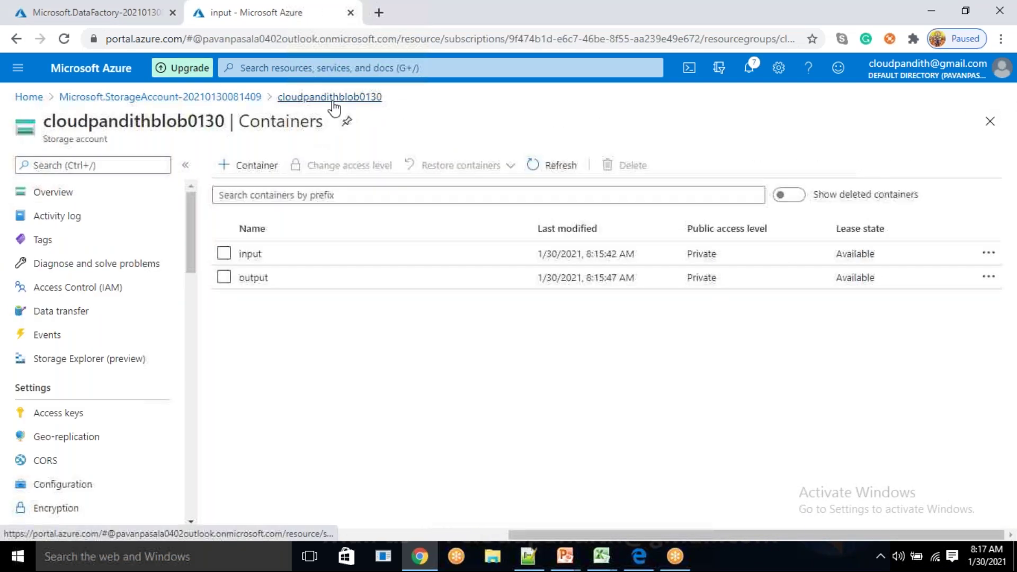
{"action": "left_click", "coordinate": [254, 278]}
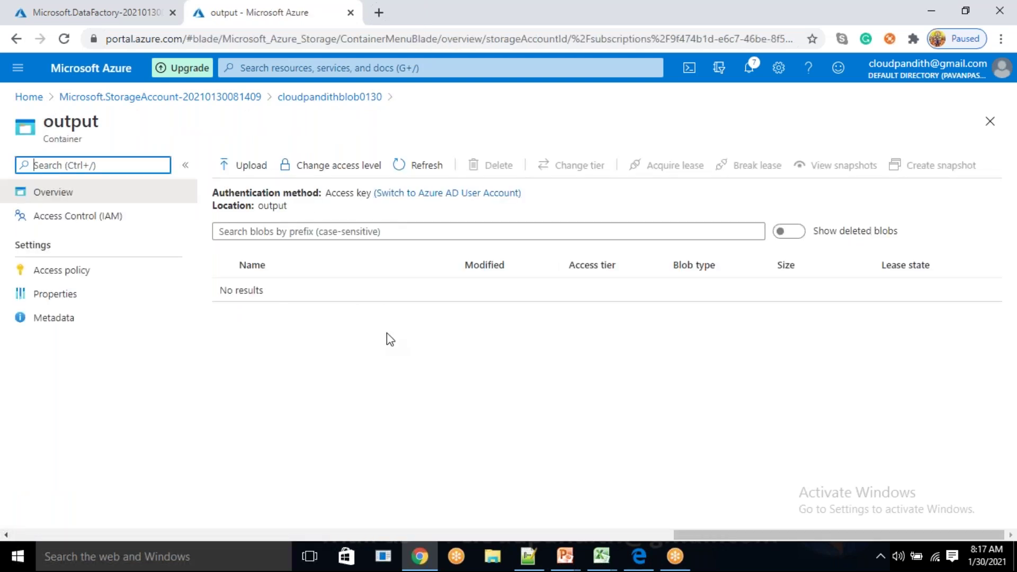
{"action": "double_click", "coordinate": [345, 104]}
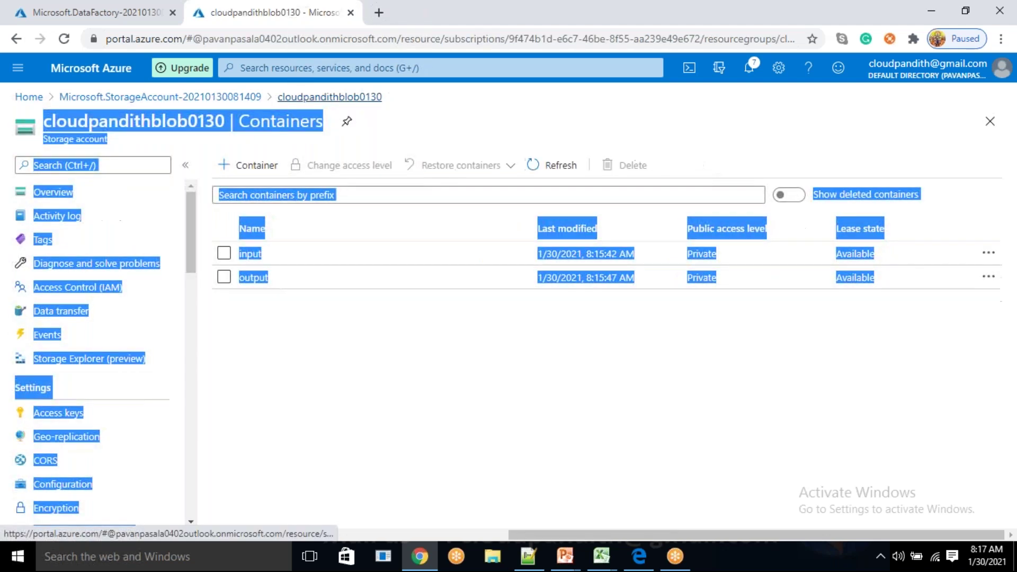
{"action": "left_click", "coordinate": [291, 261]}
{"action": "left_click", "coordinate": [295, 261]}
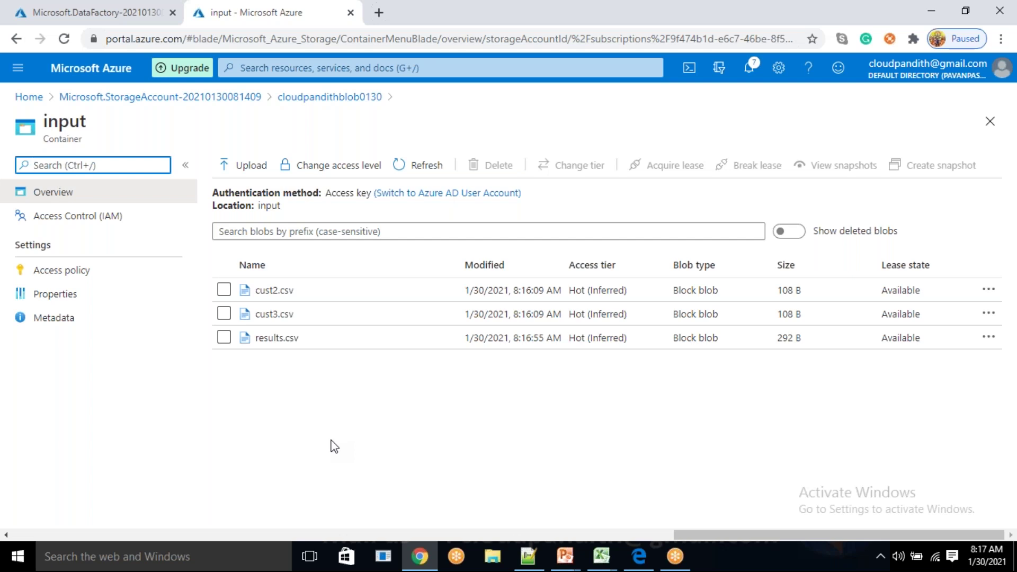
- Return to the data factory deployment and open the cloudpandithadfv20130 resource page
{"action": "left_click", "coordinate": [92, 15]}
{"action": "left_click", "coordinate": [309, 377]}
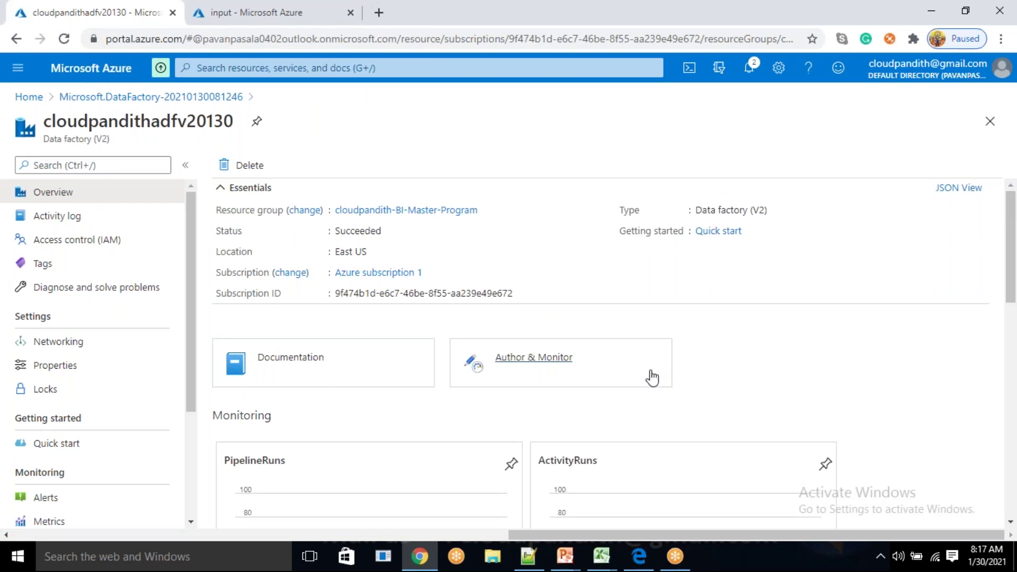
- Open the data factory's authoring and monitoring site and start a new Azure Blob Storage linked service
{"action": "left_click", "coordinate": [666, 345]}
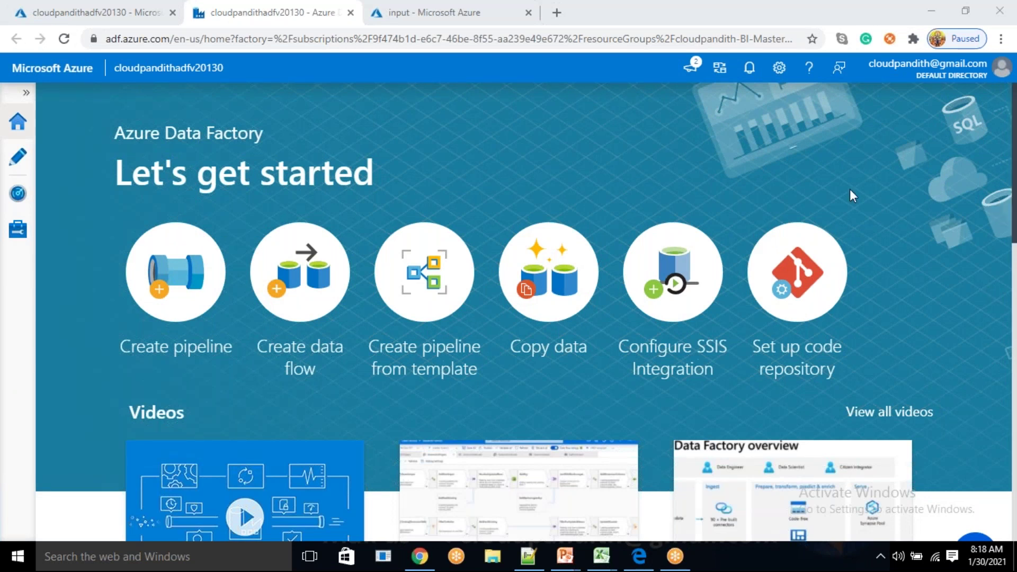
{"action": "left_click", "coordinate": [19, 232]}
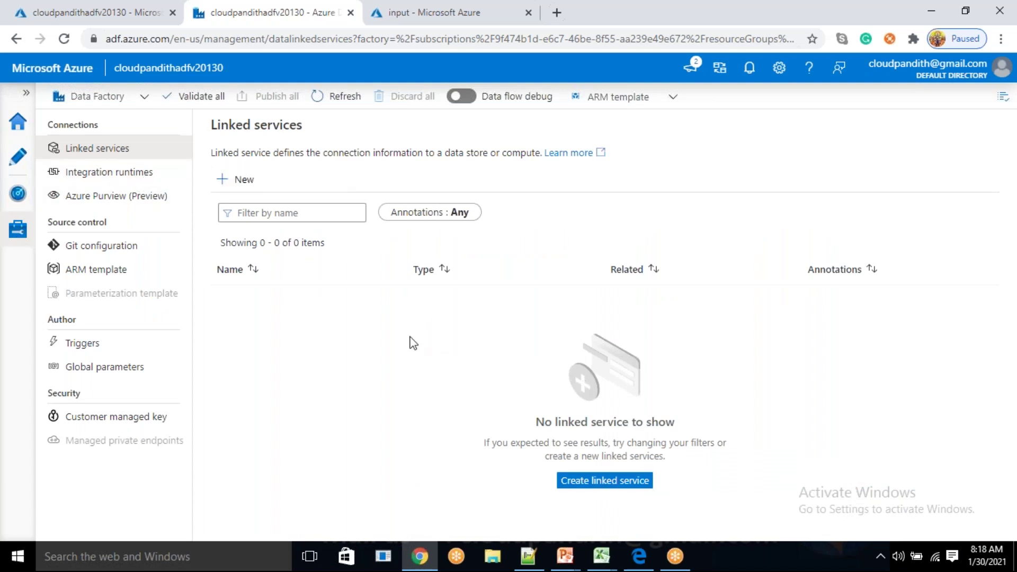
{"action": "left_click", "coordinate": [234, 180]}
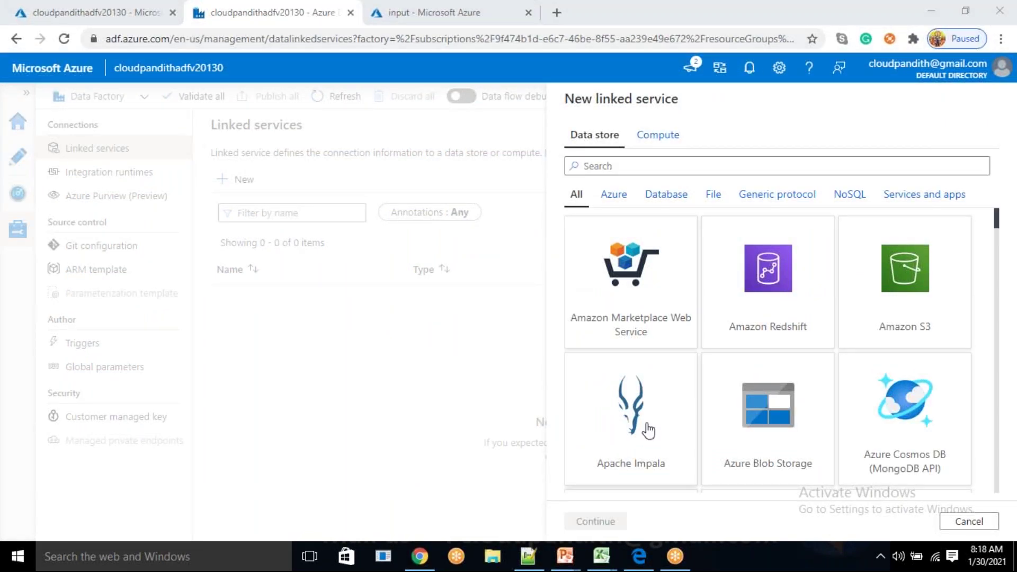
{"action": "left_click", "coordinate": [776, 421]}
{"action": "left_click", "coordinate": [596, 522]}
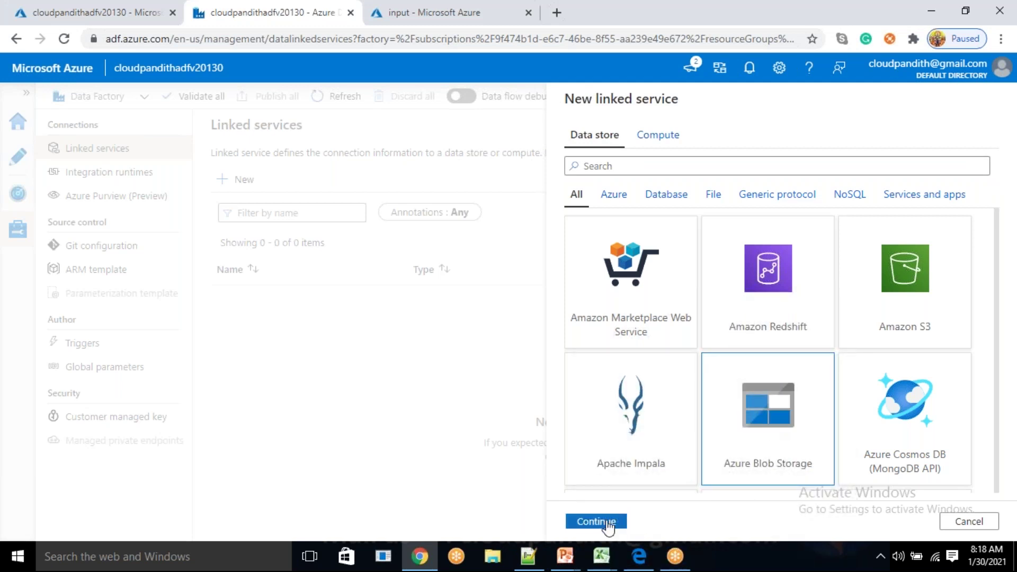
- Name the linked service LS_ABS and set its authentication method to SAS URI
{"action": "left_click_drag", "start_coordinate": [658, 151], "coordinate": [507, 166]}
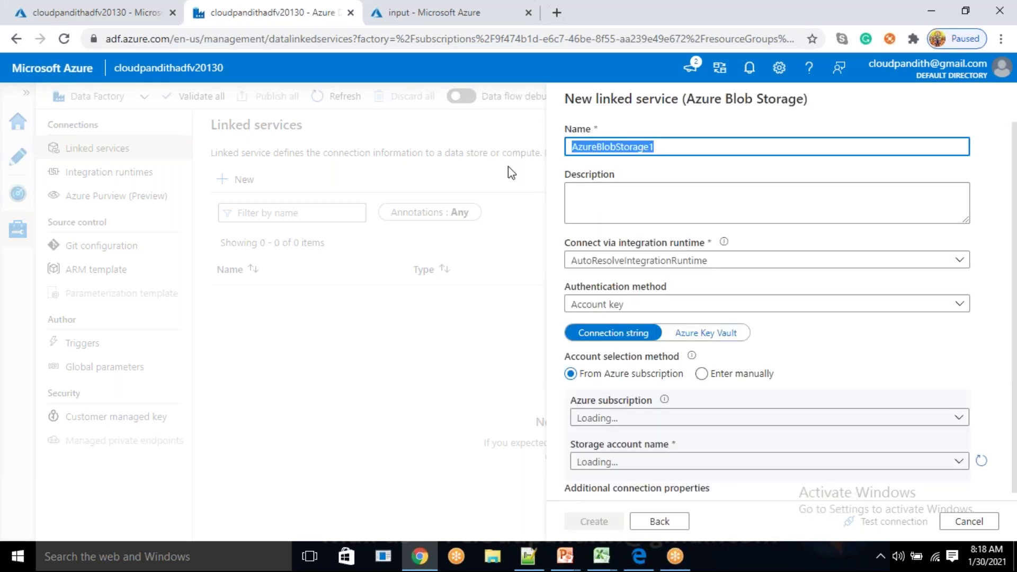
{"action": "key", "text": "BackSpace"}
{"action": "type", "text": "LS_ABS"}
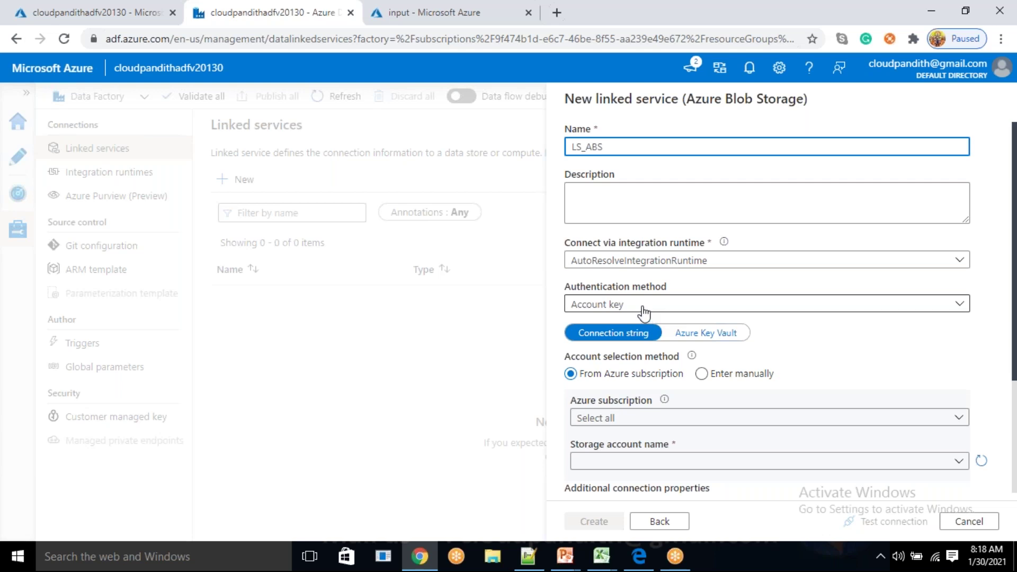
{"action": "left_click", "coordinate": [617, 307]}
{"action": "left_click", "coordinate": [598, 376]}
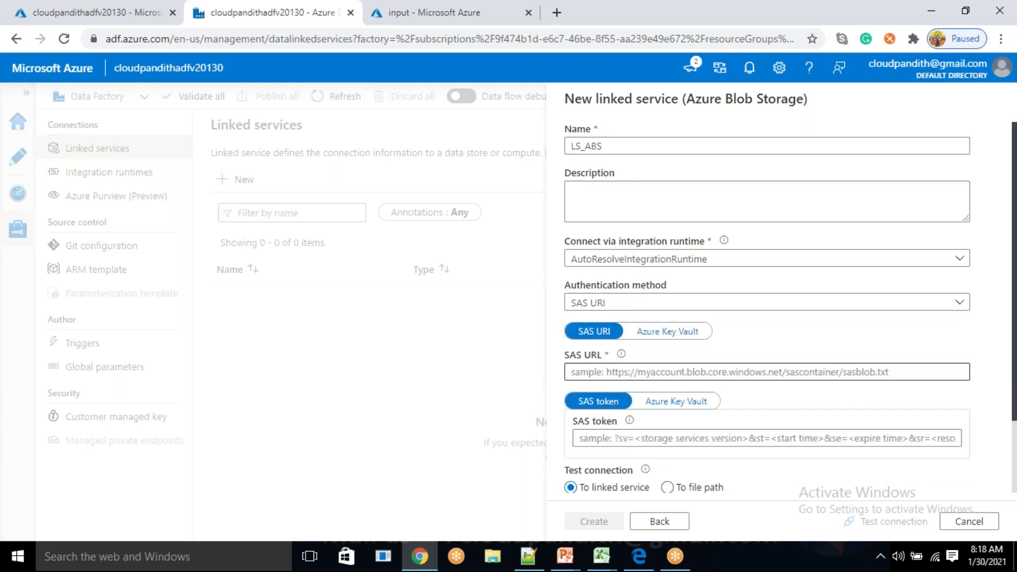
{"action": "left_click_drag", "start_coordinate": [611, 303], "coordinate": [567, 310]}
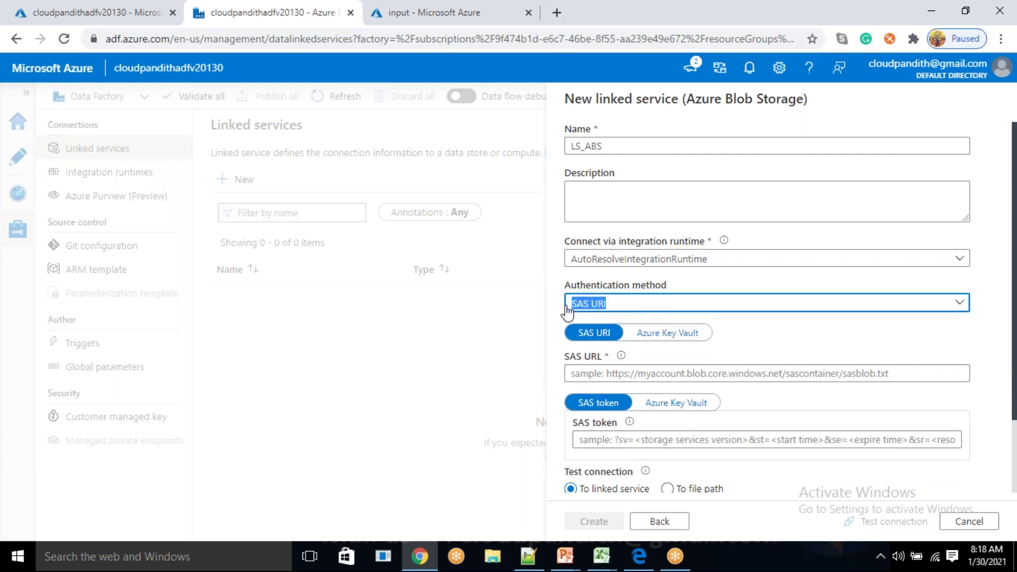
{"action": "left_click", "coordinate": [568, 311]}
{"action": "left_click", "coordinate": [694, 284]}
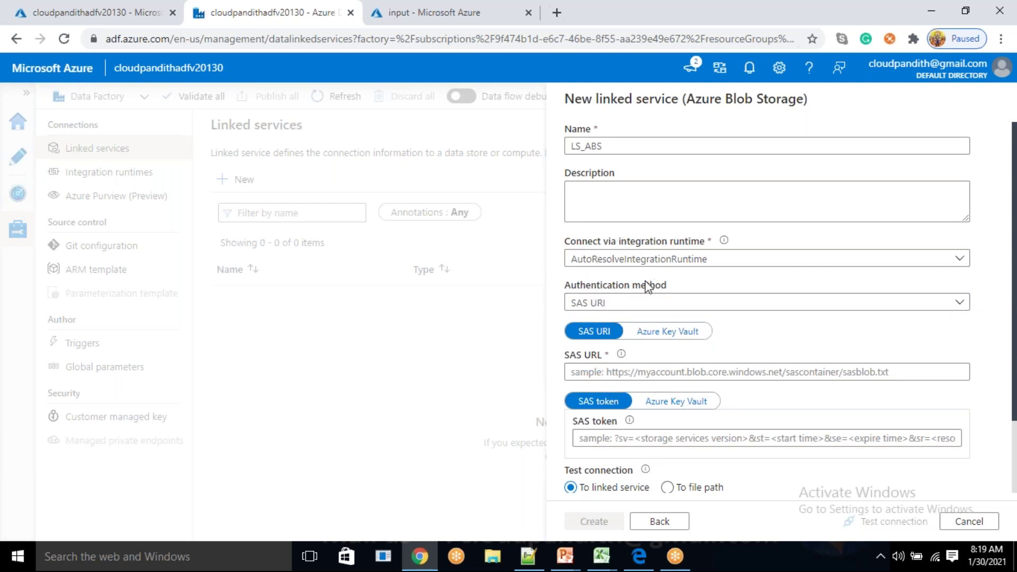
{"action": "scroll", "coordinate": [656, 280], "scroll_direction": "down", "scroll_amount": 3}
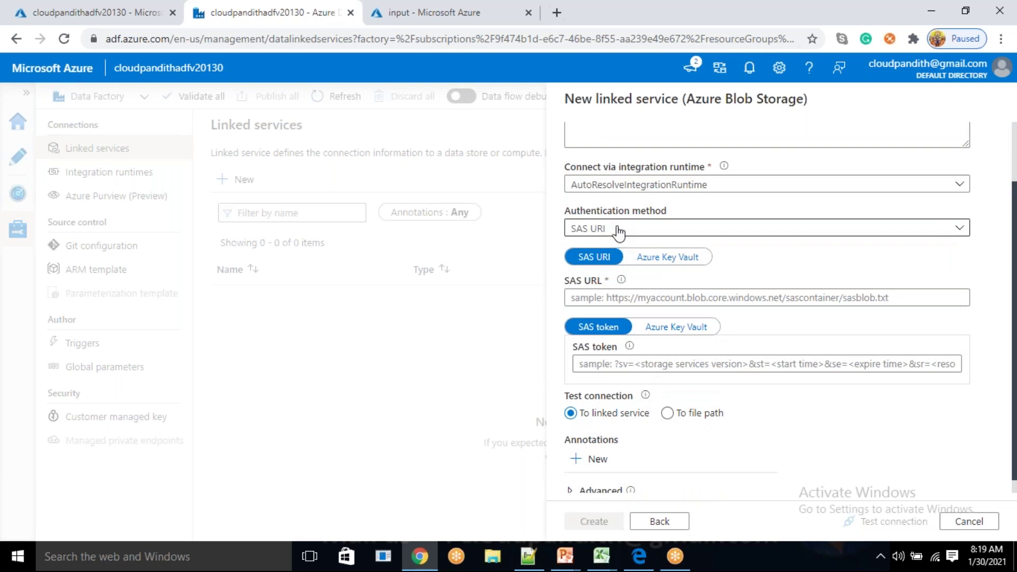
{"action": "left_click", "coordinate": [664, 303]}
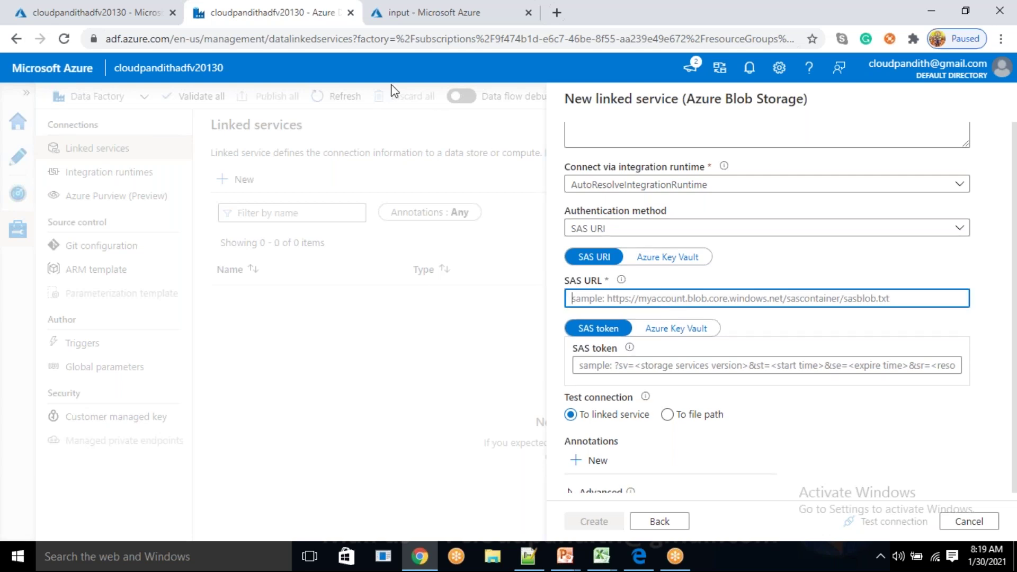
- Open the shared access signature settings of the cloudpandithblob0130 storage account
{"action": "left_click", "coordinate": [151, 10]}
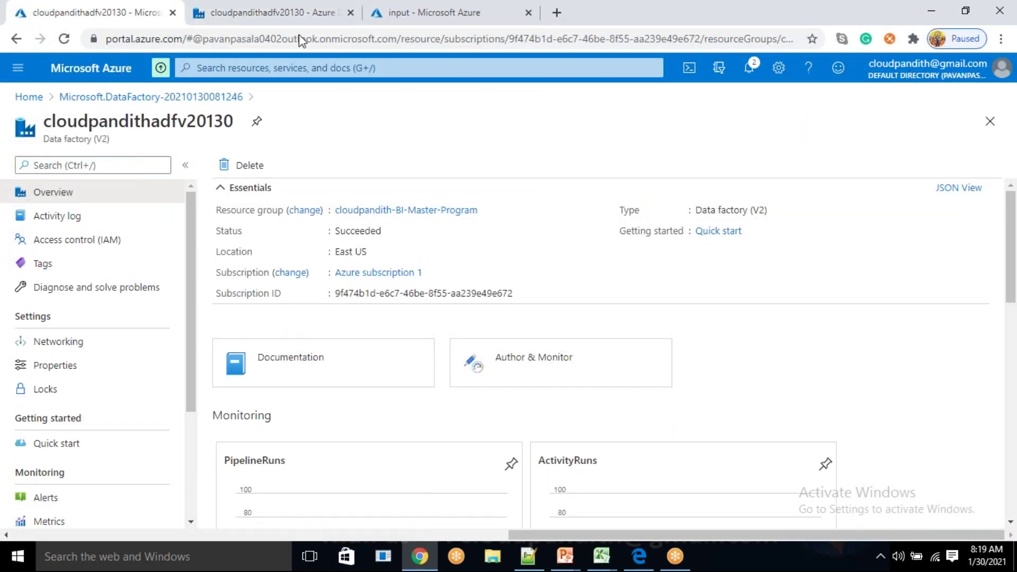
{"action": "left_click", "coordinate": [475, 3]}
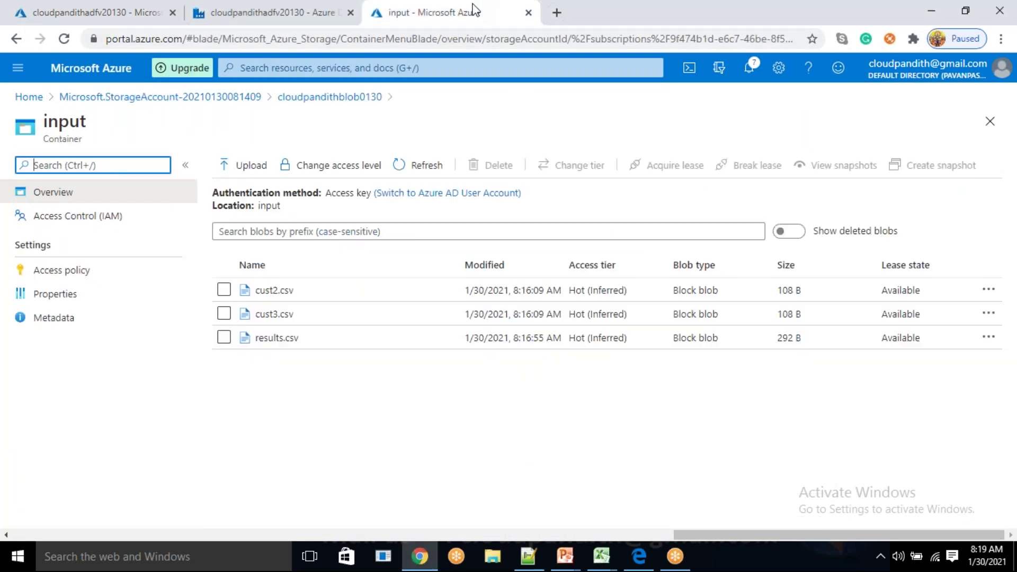
{"action": "left_click", "coordinate": [329, 96]}
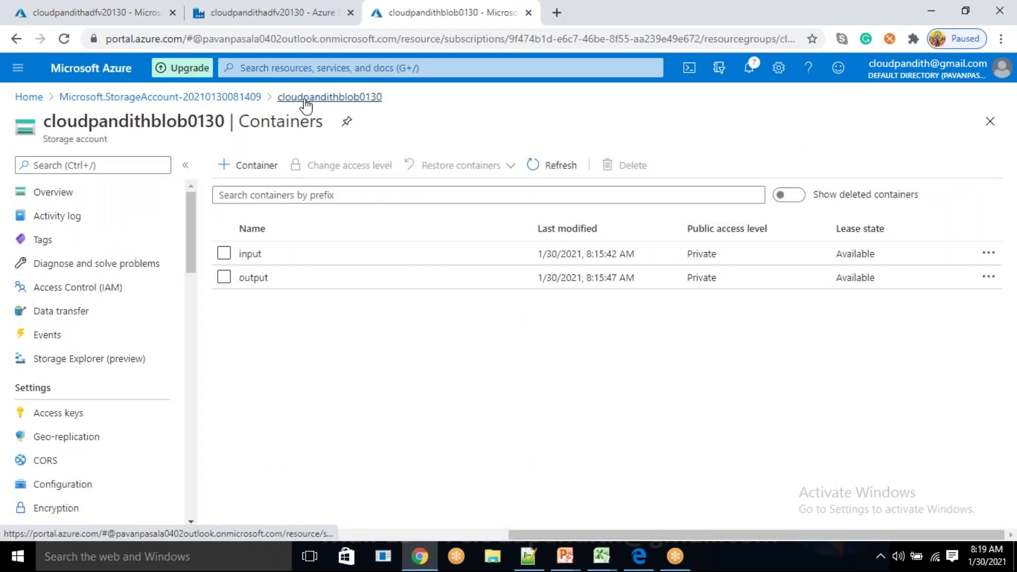
{"action": "scroll", "coordinate": [29, 474], "scroll_direction": "down", "scroll_amount": 2}
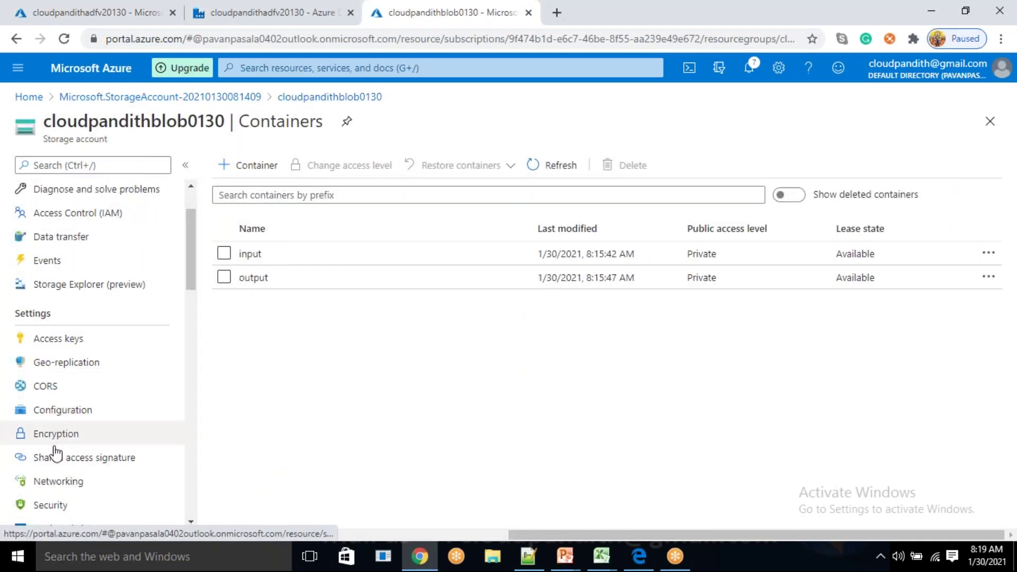
{"action": "left_click", "coordinate": [59, 467]}
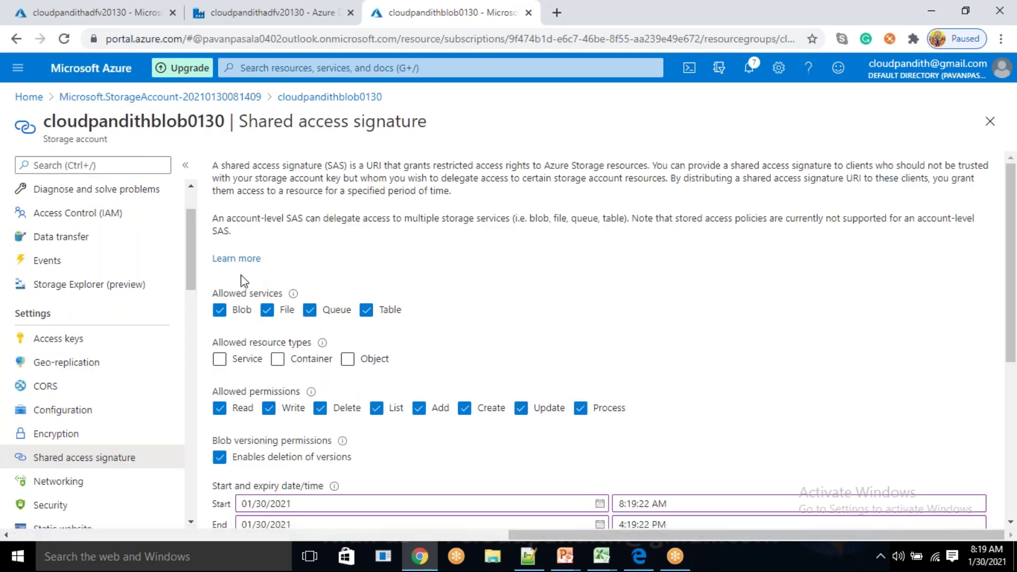
- Allow the Service, Container and Object resource types for the shared access signature
{"action": "scroll", "coordinate": [243, 286], "scroll_direction": "down", "scroll_amount": 1}
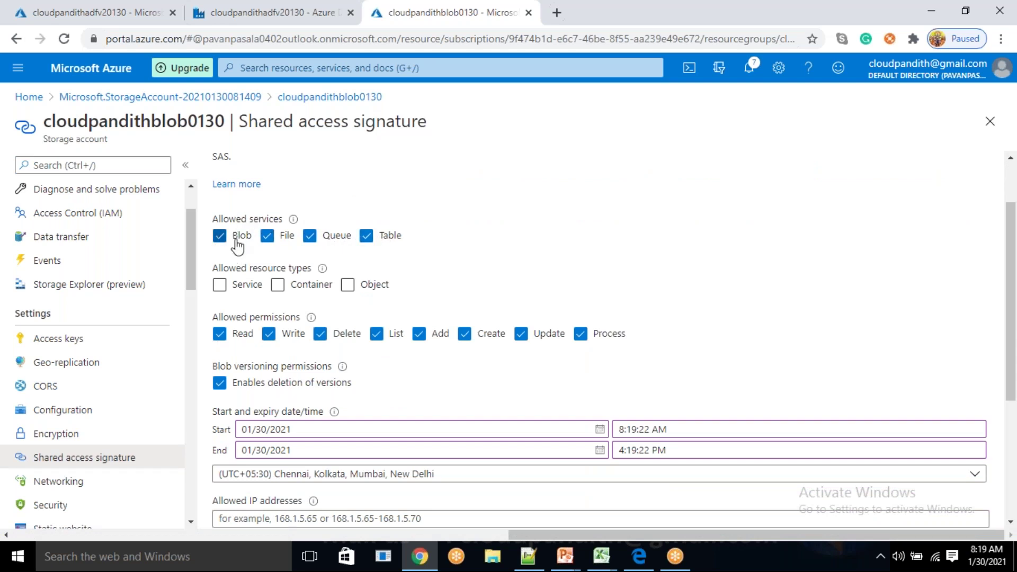
{"action": "left_click", "coordinate": [220, 286]}
{"action": "left_click", "coordinate": [278, 290]}
{"action": "left_click", "coordinate": [348, 287]}
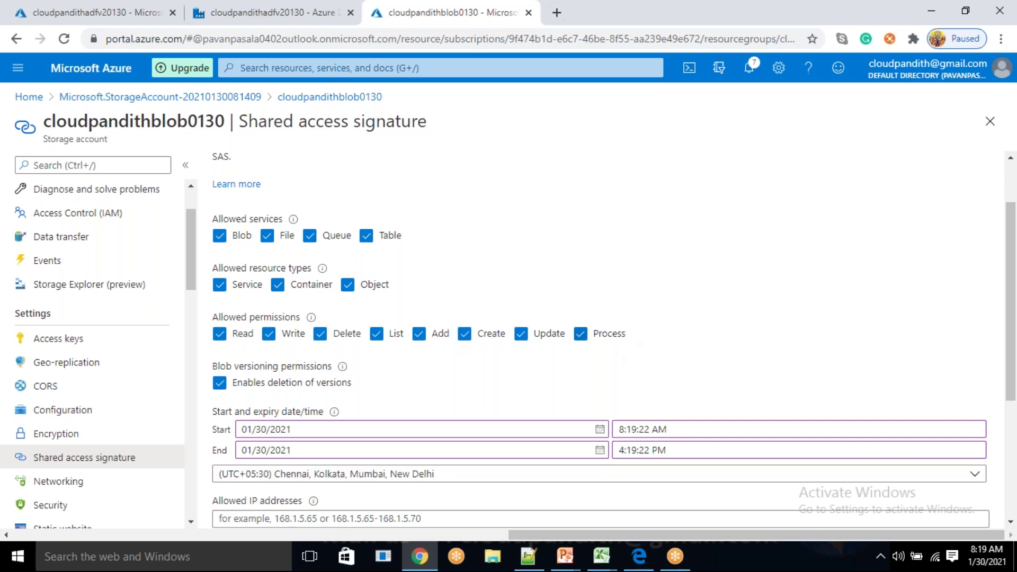
- Check the signature's start and expiry date and time, and generate the SAS and connection string
{"action": "scroll", "coordinate": [466, 348], "scroll_direction": "down", "scroll_amount": 1}
{"action": "scroll", "coordinate": [435, 376], "scroll_direction": "down", "scroll_amount": 4}
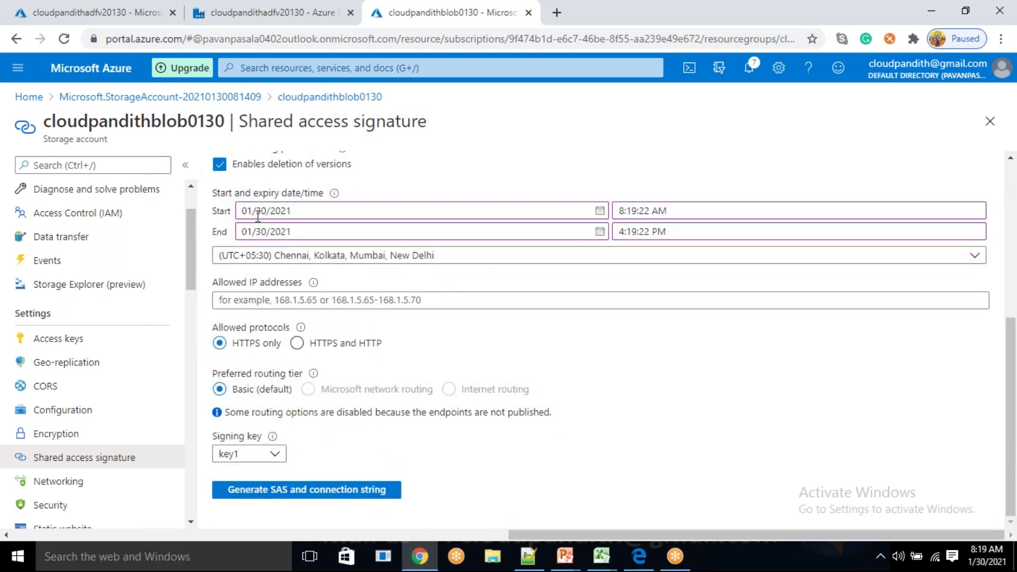
{"action": "left_click_drag", "start_coordinate": [287, 211], "coordinate": [239, 211]}
{"action": "left_click_drag", "start_coordinate": [307, 233], "coordinate": [228, 212]}
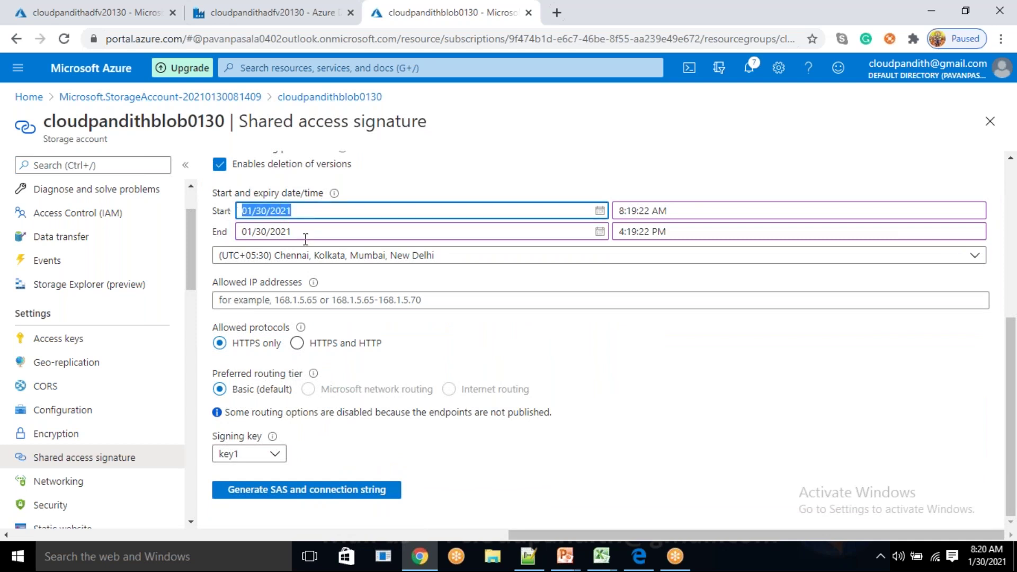
{"action": "left_click_drag", "start_coordinate": [673, 219], "coordinate": [619, 211]}
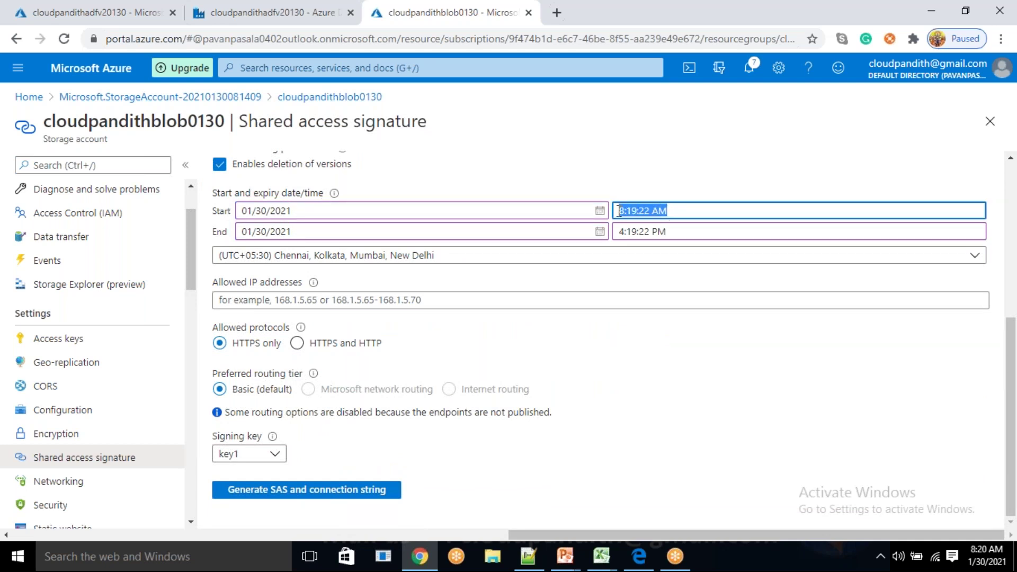
{"action": "left_click_drag", "start_coordinate": [699, 234], "coordinate": [626, 231]}
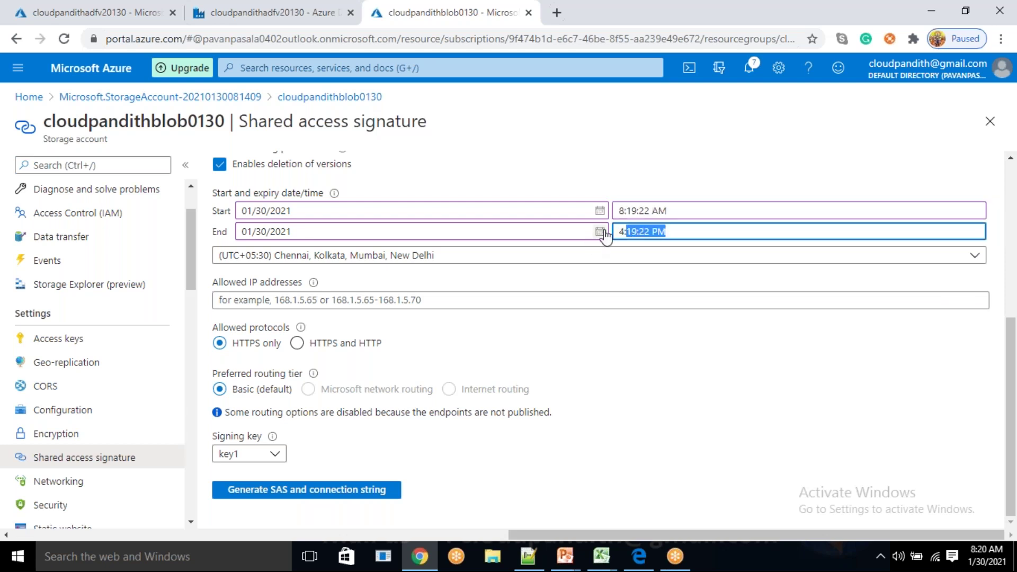
{"action": "left_click", "coordinate": [600, 233]}
{"action": "left_click", "coordinate": [602, 234]}
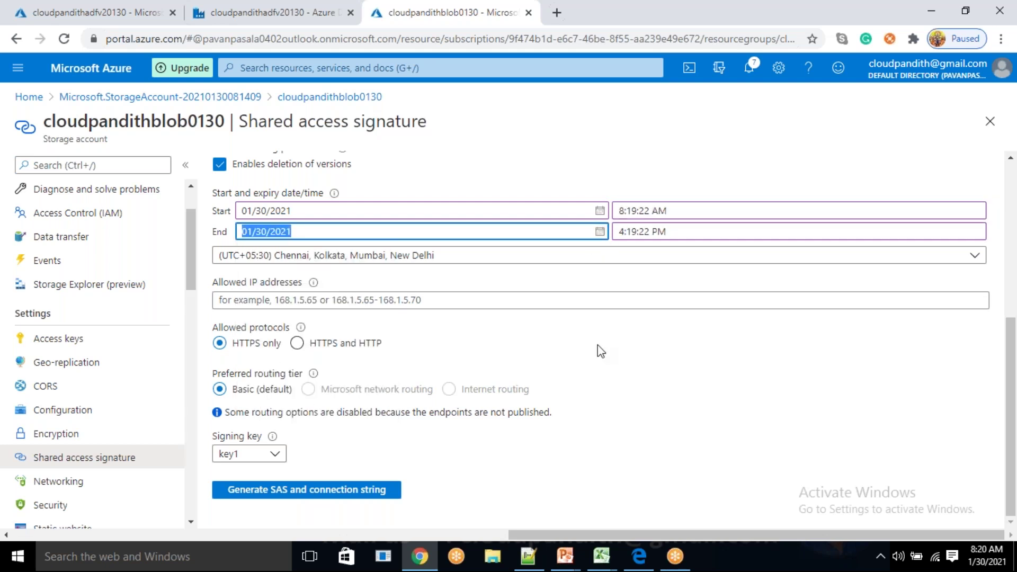
{"action": "left_click", "coordinate": [366, 492]}
{"action": "scroll", "coordinate": [444, 411], "scroll_direction": "down", "scroll_amount": 4}
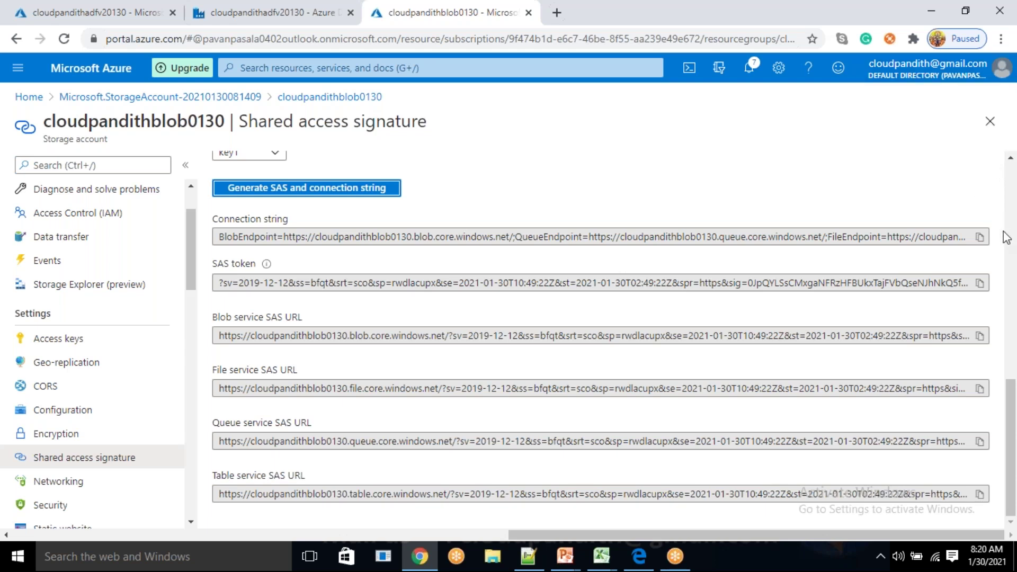
- Copy the generated SAS token and paste it into the linked service's SAS token field
{"action": "left_click", "coordinate": [980, 283]}
{"action": "left_click", "coordinate": [272, 13]}
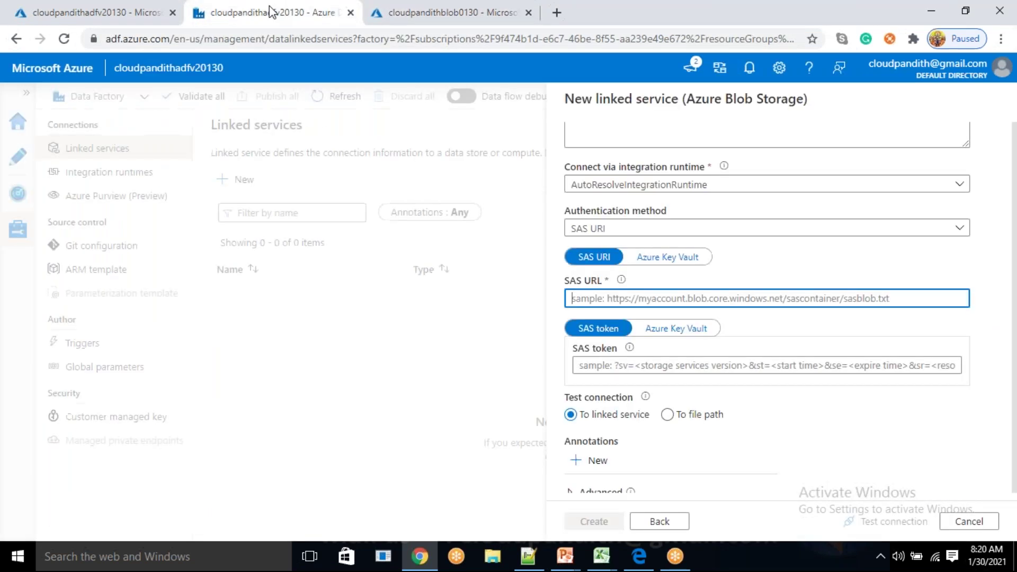
{"action": "left_click", "coordinate": [615, 370]}
{"action": "key", "text": "ctrl+v"}
{"action": "left_click", "coordinate": [619, 299]}
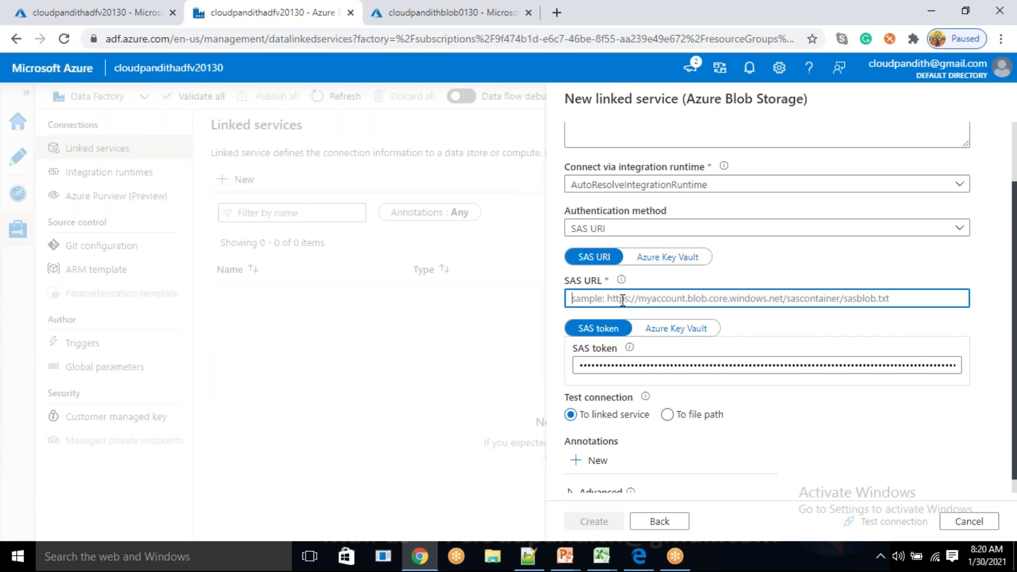
{"action": "left_click", "coordinate": [132, 11]}
{"action": "left_click", "coordinate": [419, 12]}
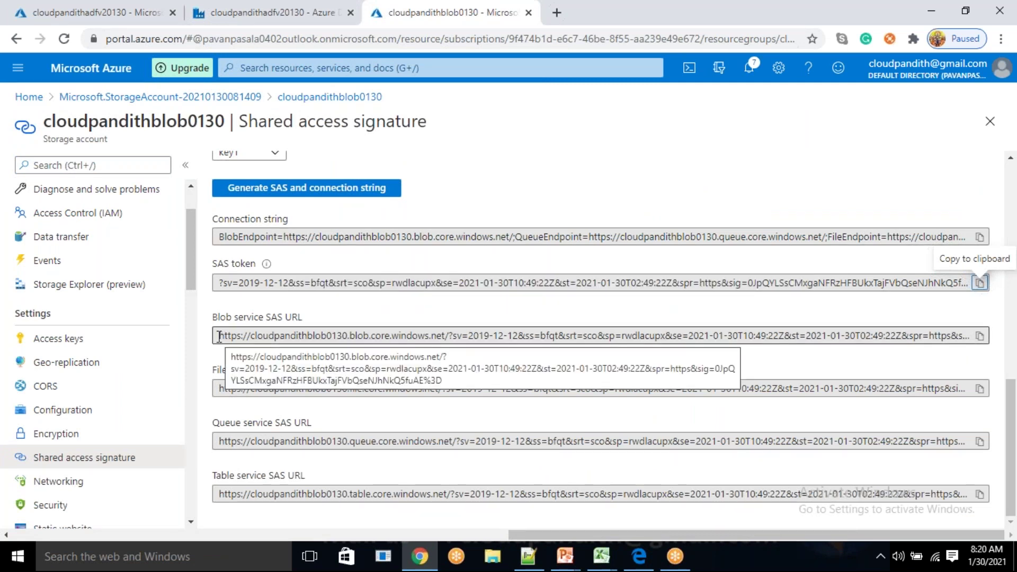
{"action": "left_click", "coordinate": [449, 335]}
{"action": "left_click_drag", "start_coordinate": [448, 335], "coordinate": [217, 336]}
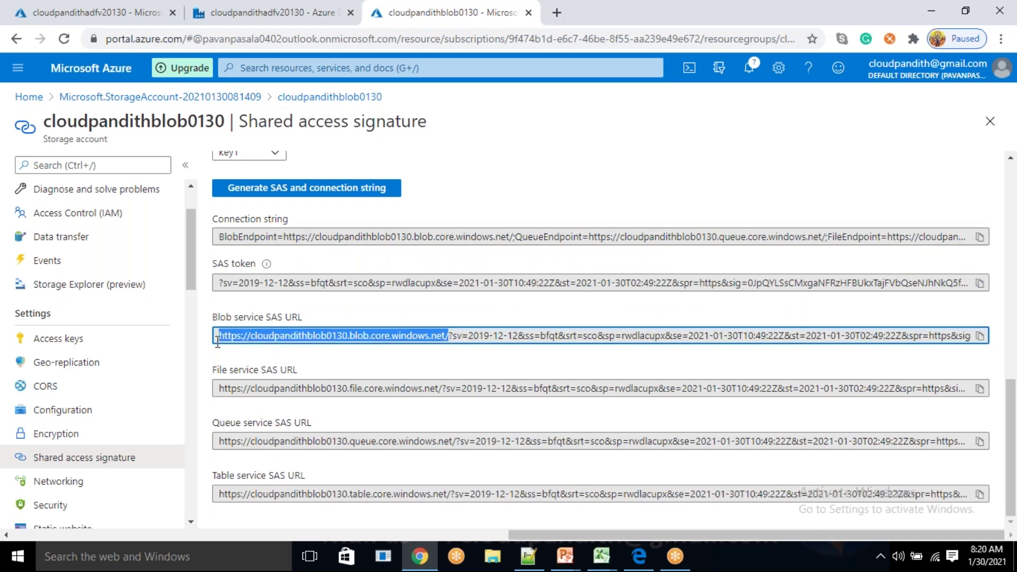
{"action": "key", "text": "ctrl+c"}
{"action": "left_click", "coordinate": [241, 13]}
{"action": "left_click", "coordinate": [634, 299]}
{"action": "key", "text": "ctrl+v"}
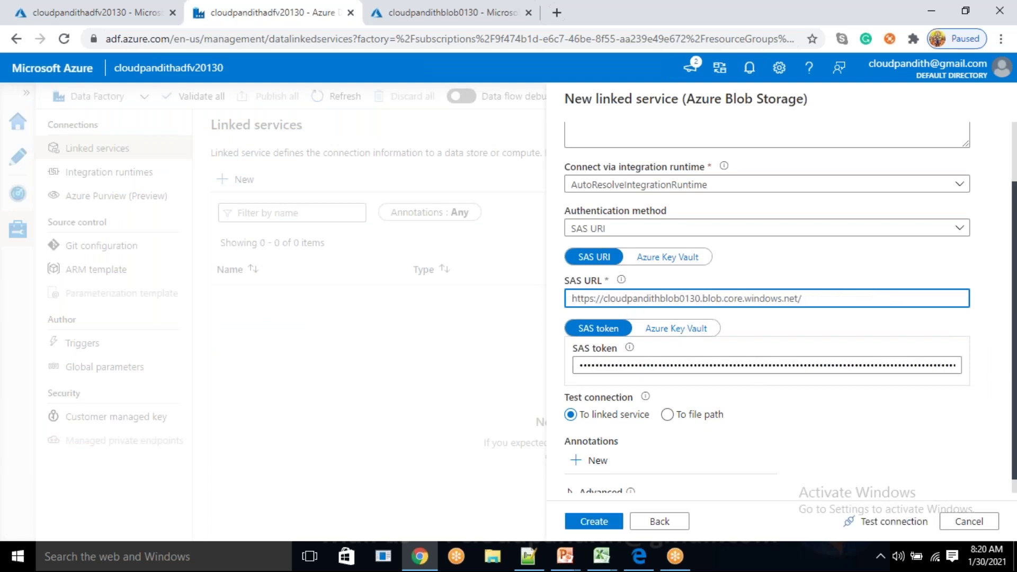
{"action": "left_click", "coordinate": [892, 521]}
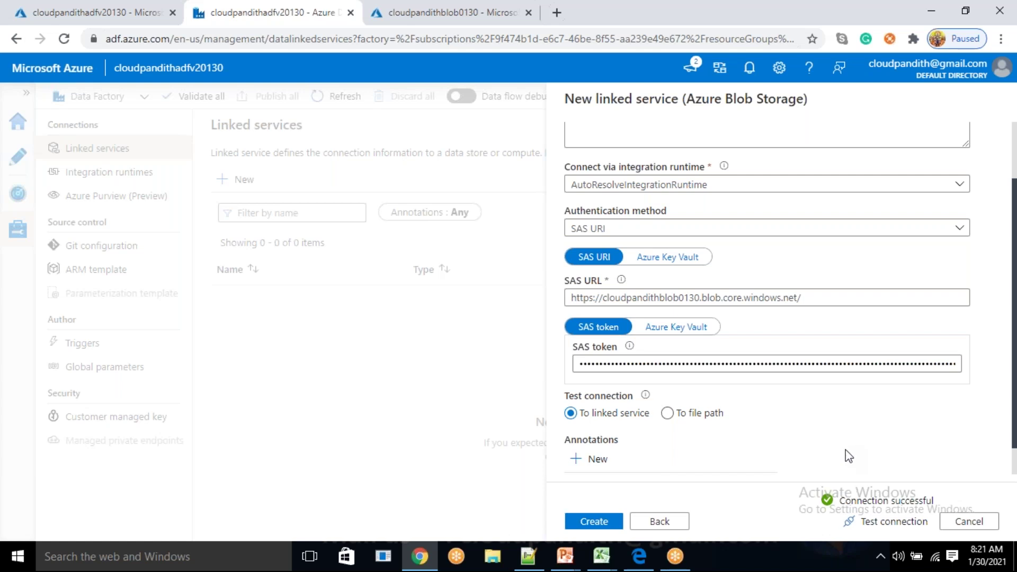
- Review the SAS URL and SAS token entered for the linked service
{"action": "left_click_drag", "start_coordinate": [798, 300], "coordinate": [758, 299]}
{"action": "left_click", "coordinate": [827, 367]}
{"action": "left_click_drag", "start_coordinate": [827, 370], "coordinate": [575, 376]}
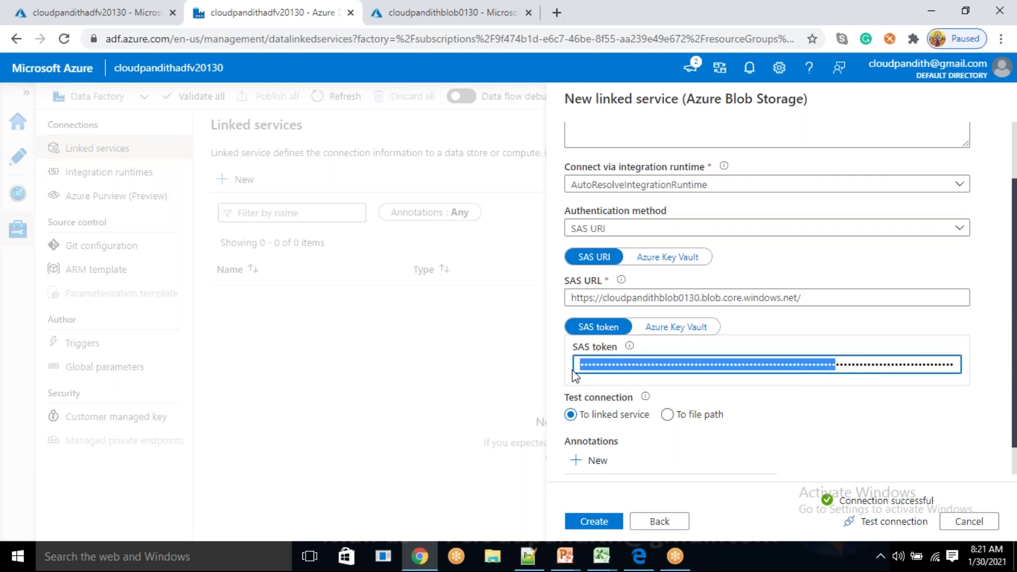
{"action": "left_click", "coordinate": [654, 364]}
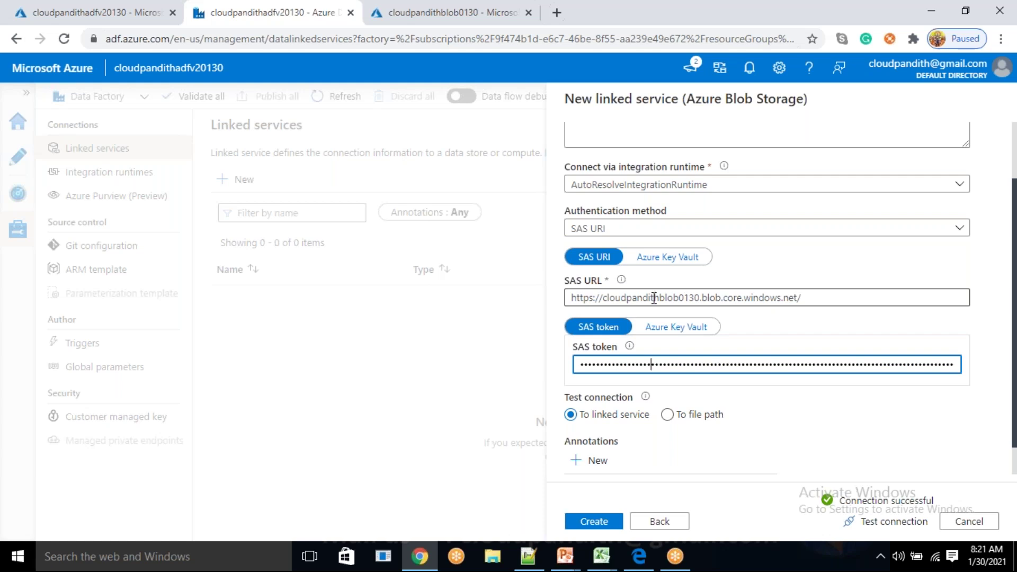
{"action": "left_click_drag", "start_coordinate": [801, 300], "coordinate": [541, 299]}
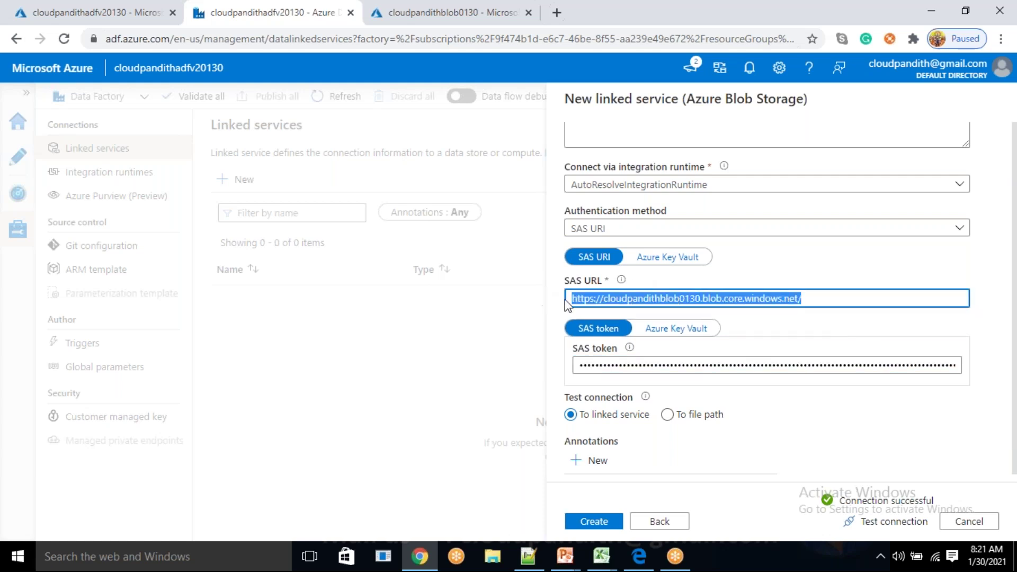
{"action": "double_click", "coordinate": [755, 367]}
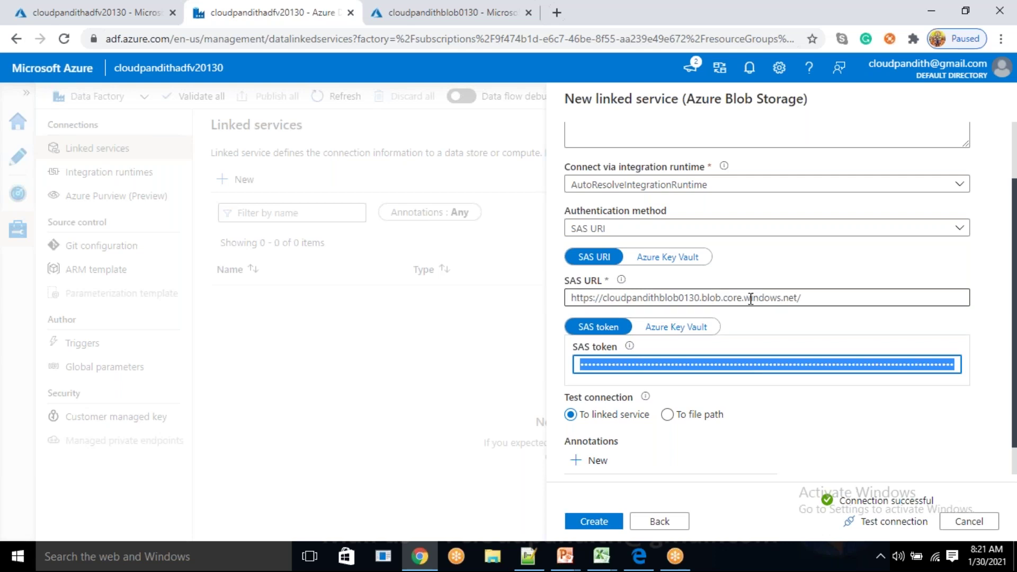
{"action": "left_click_drag", "start_coordinate": [808, 298], "coordinate": [562, 295]}
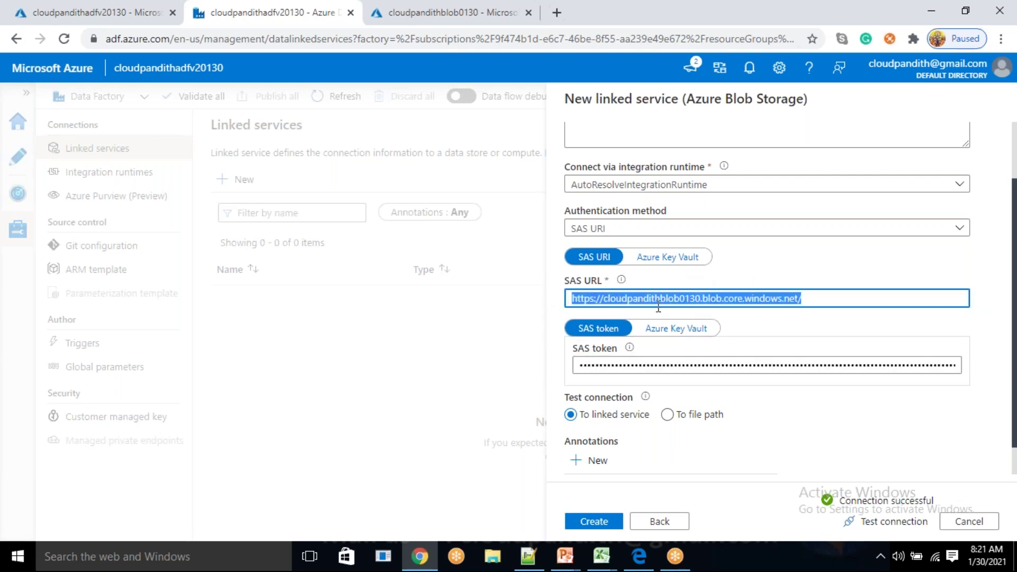
- Create the Azure Blob Storage linked service with the SAS URL and SAS token entered
{"action": "left_click", "coordinate": [714, 365]}
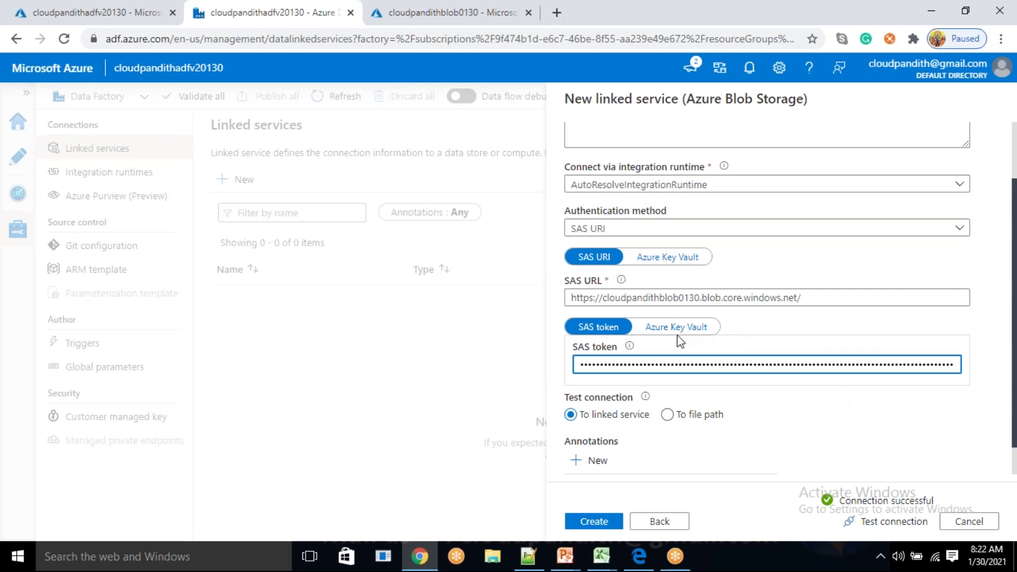
{"action": "left_click", "coordinate": [609, 524]}
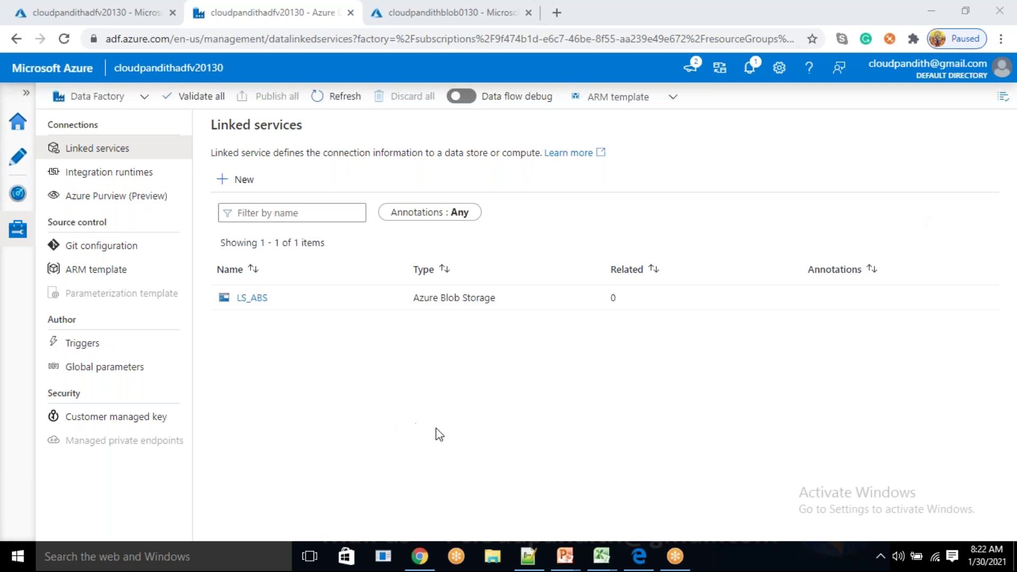
- Show the storage account's access keys and examine the key1 value
{"action": "left_click", "coordinate": [432, 10]}
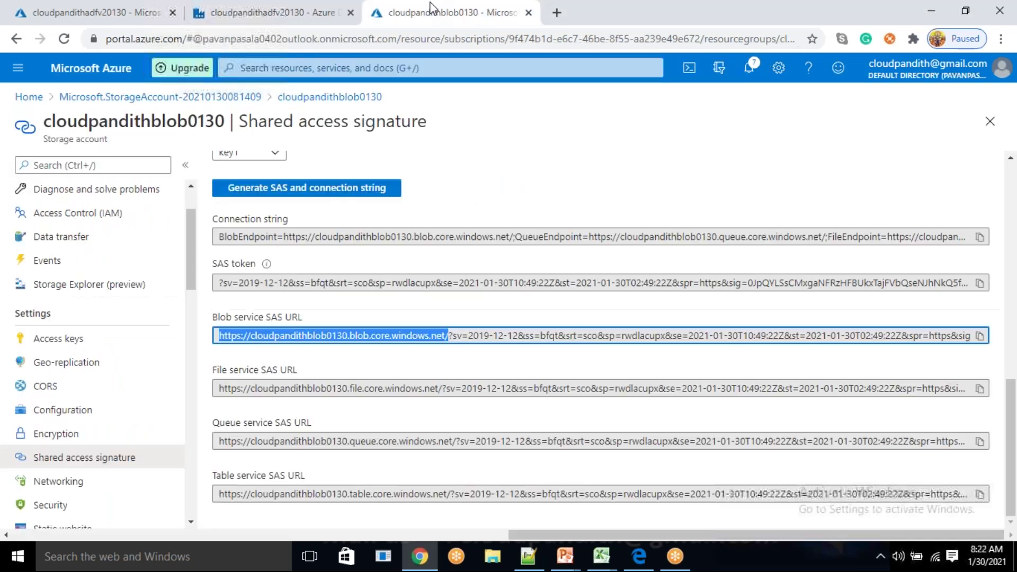
{"action": "left_click", "coordinate": [95, 342]}
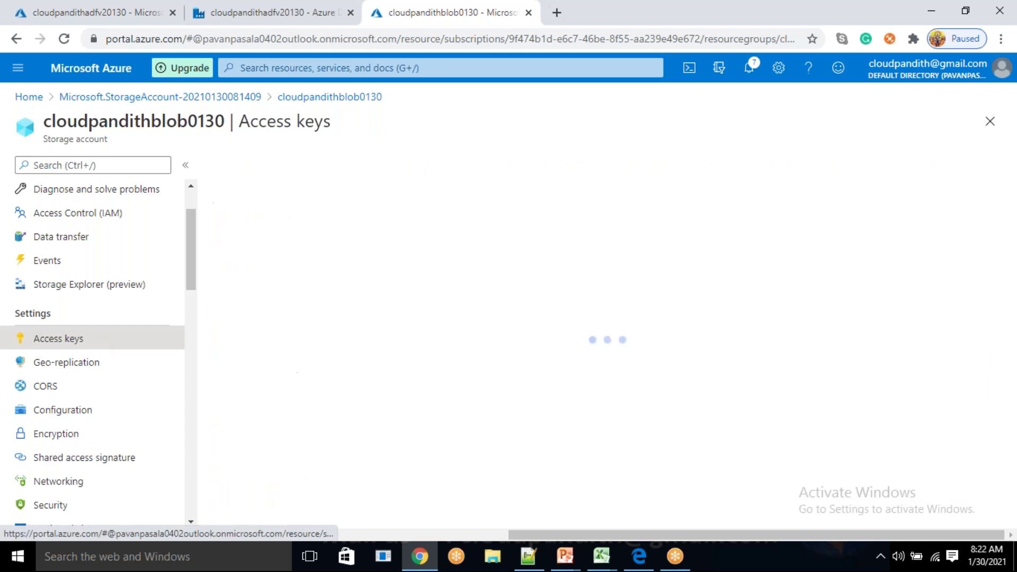
{"action": "left_click", "coordinate": [269, 306]}
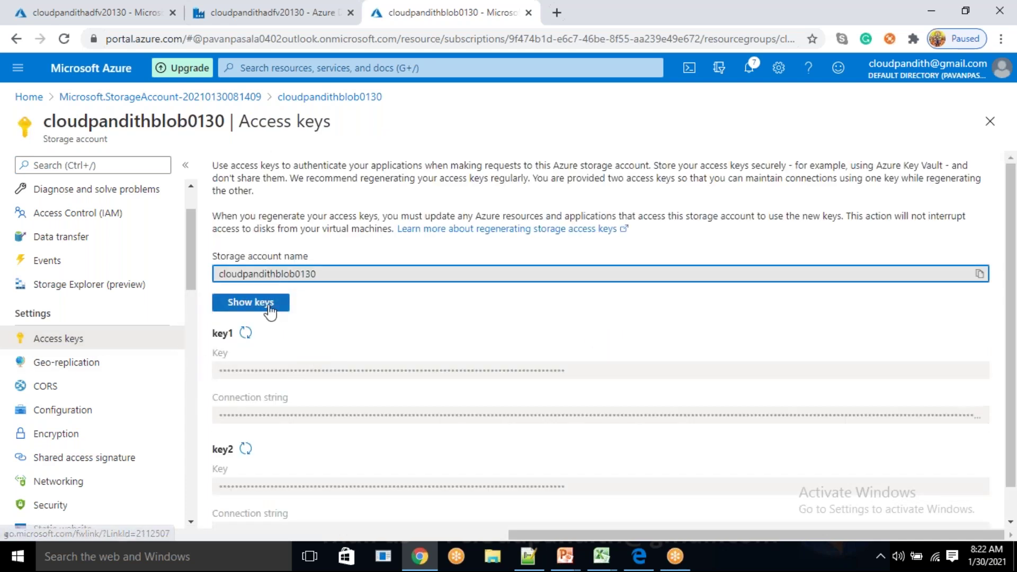
{"action": "left_click_drag", "start_coordinate": [672, 371], "coordinate": [222, 372]}
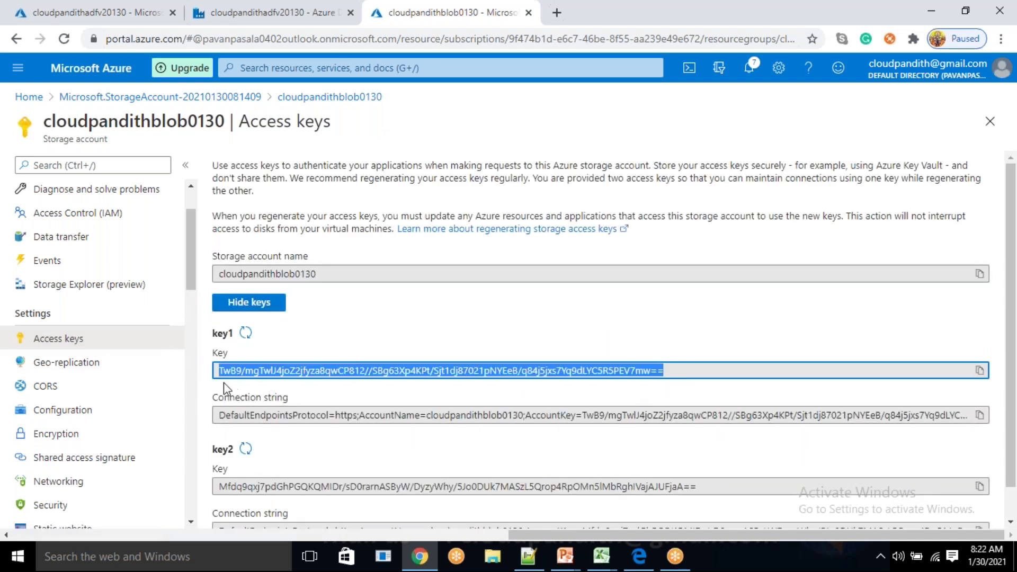
{"action": "left_click", "coordinate": [388, 338]}
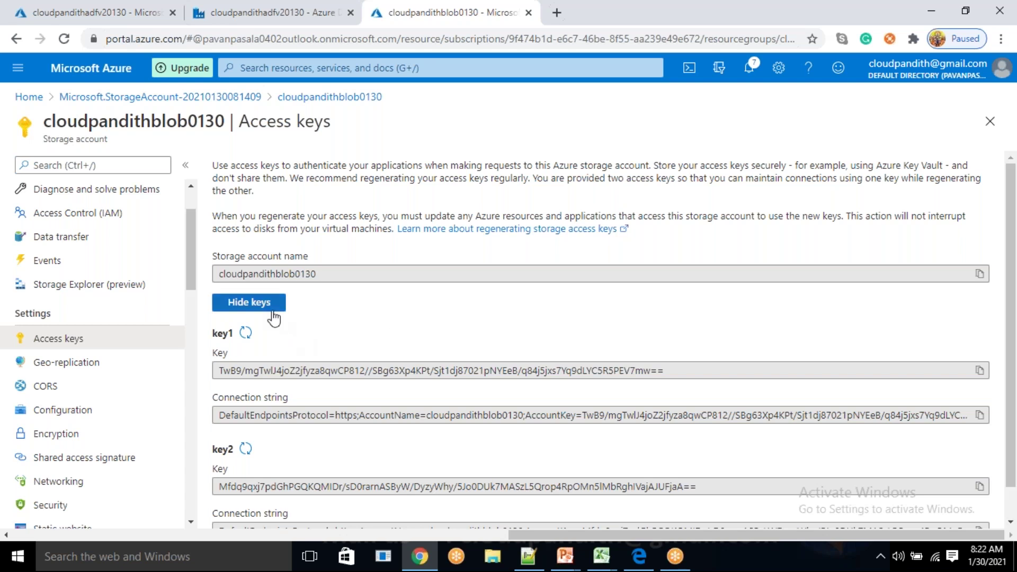
{"action": "left_click_drag", "start_coordinate": [672, 371], "coordinate": [328, 347]}
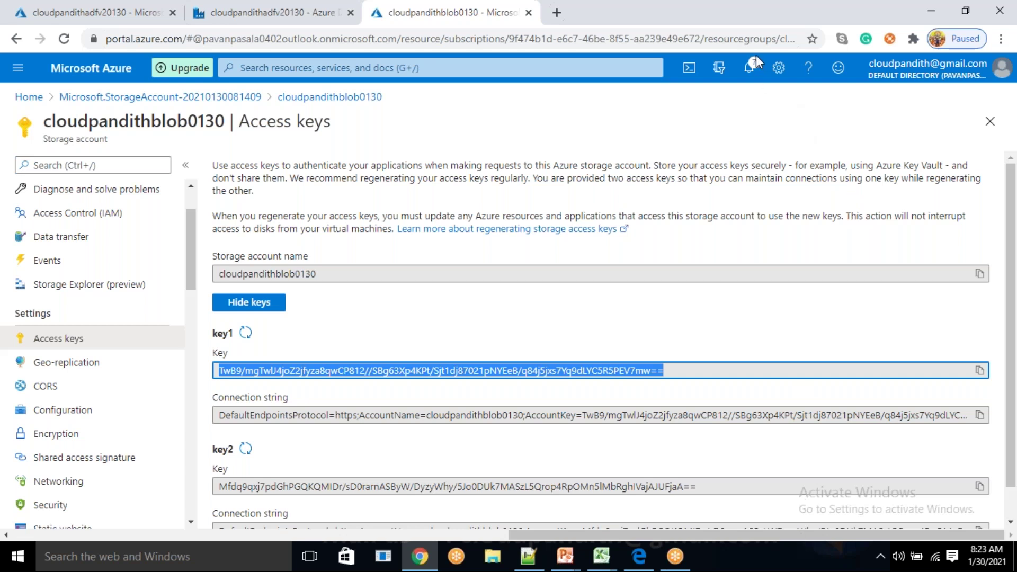
- Allow the Service, Container and Object resource types in the storage account's shared access signature settings
{"action": "left_click", "coordinate": [58, 460]}
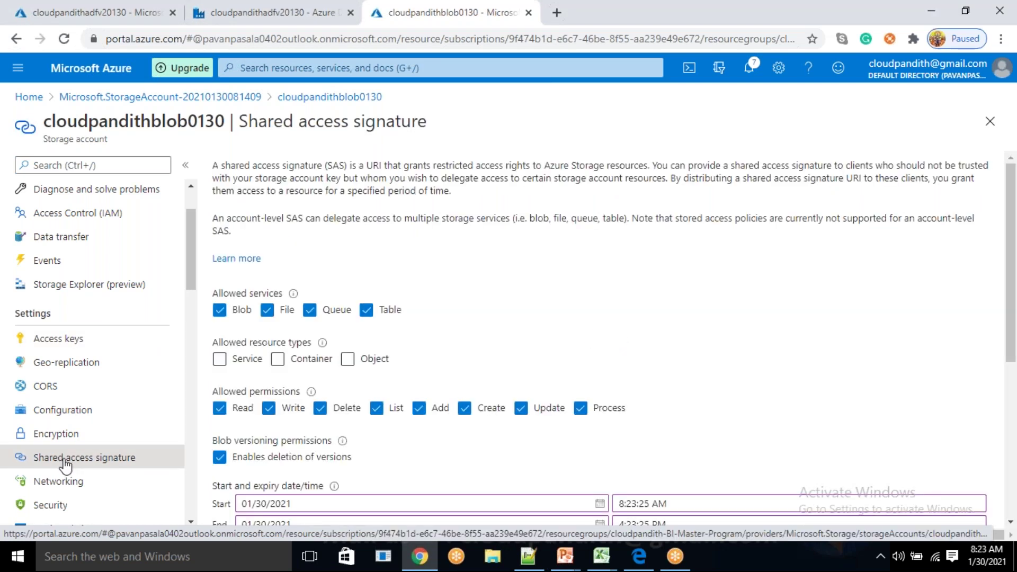
{"action": "scroll", "coordinate": [341, 379], "scroll_direction": "down", "scroll_amount": 3}
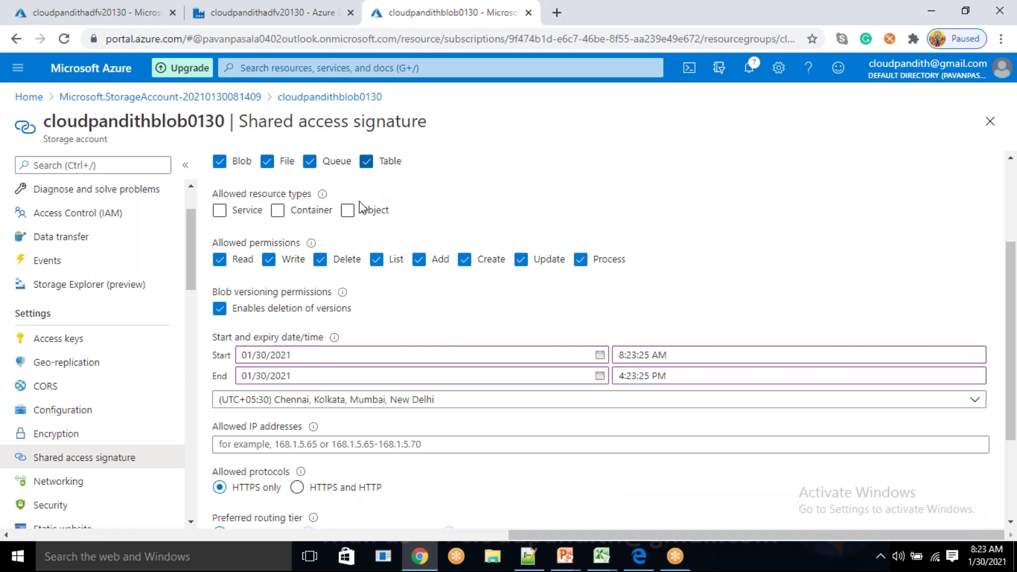
{"action": "left_click", "coordinate": [221, 212]}
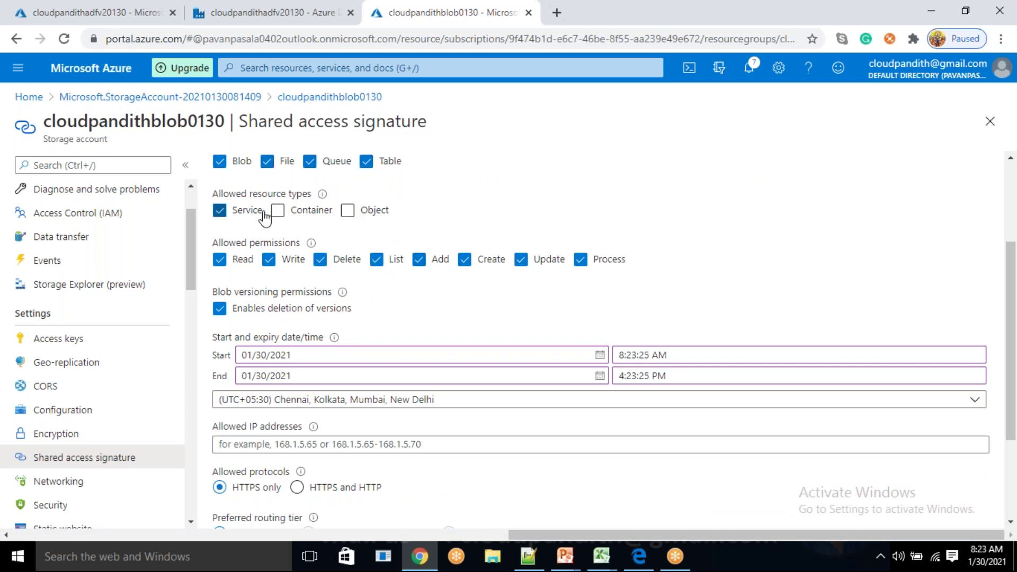
{"action": "left_click", "coordinate": [279, 211]}
{"action": "left_click", "coordinate": [349, 213]}
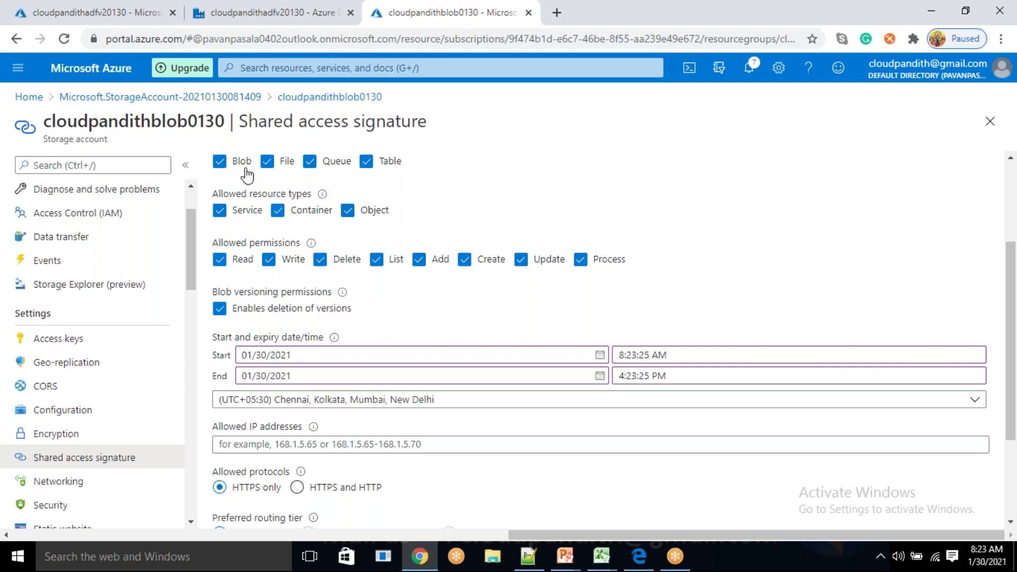
- Limit the signature's allowed services to Blob by excluding File, Queue and Table
{"action": "left_click", "coordinate": [268, 162]}
{"action": "left_click", "coordinate": [310, 161]}
{"action": "left_click_drag", "start_coordinate": [366, 161], "coordinate": [369, 153]}
{"action": "left_click", "coordinate": [371, 251]}
{"action": "left_click", "coordinate": [427, 268]}
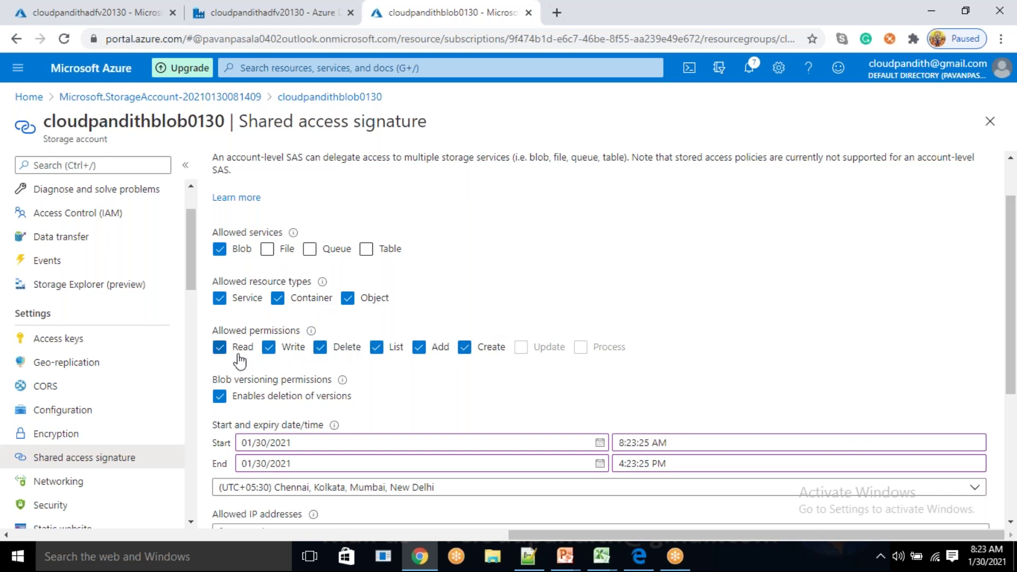
- Set the signature's end date to 11/16/2023
{"action": "scroll", "coordinate": [440, 377], "scroll_direction": "down", "scroll_amount": 3}
{"action": "scroll", "coordinate": [494, 205], "scroll_direction": "down", "scroll_amount": 2}
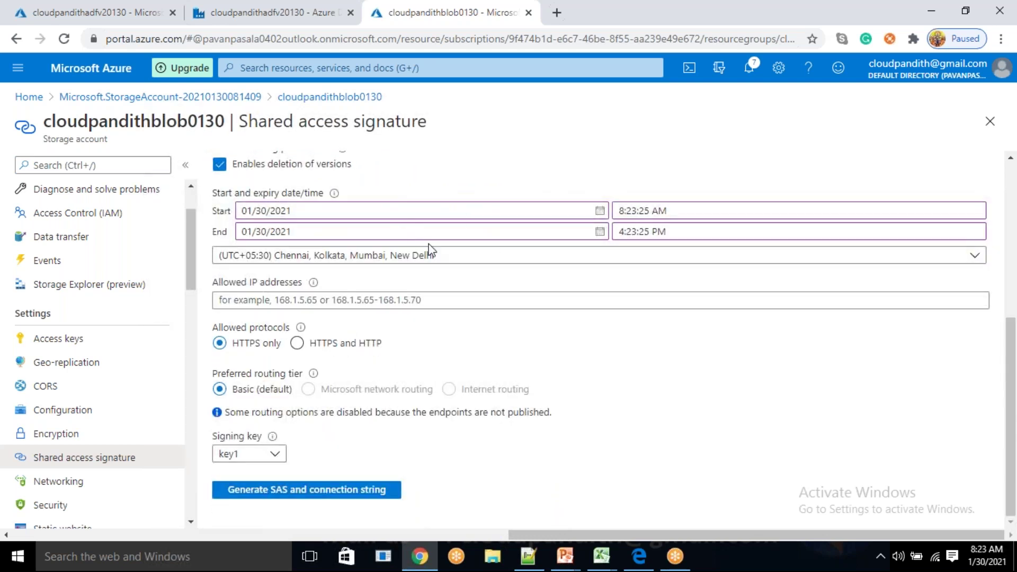
{"action": "left_click_drag", "start_coordinate": [665, 232], "coordinate": [611, 239]}
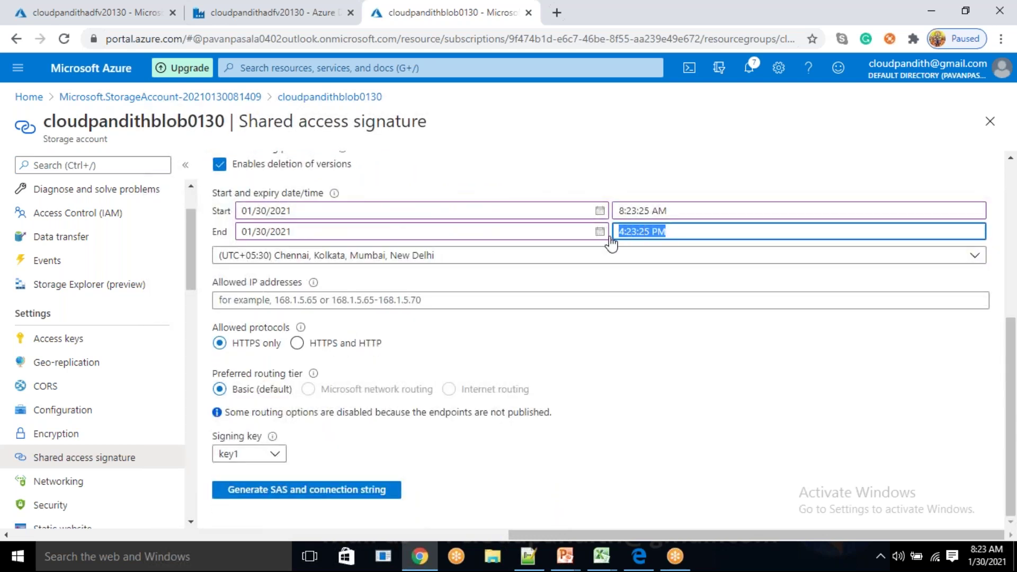
{"action": "left_click_drag", "start_coordinate": [677, 210], "coordinate": [613, 213]}
{"action": "left_click_drag", "start_coordinate": [694, 229], "coordinate": [606, 239]}
{"action": "left_click", "coordinate": [601, 233]}
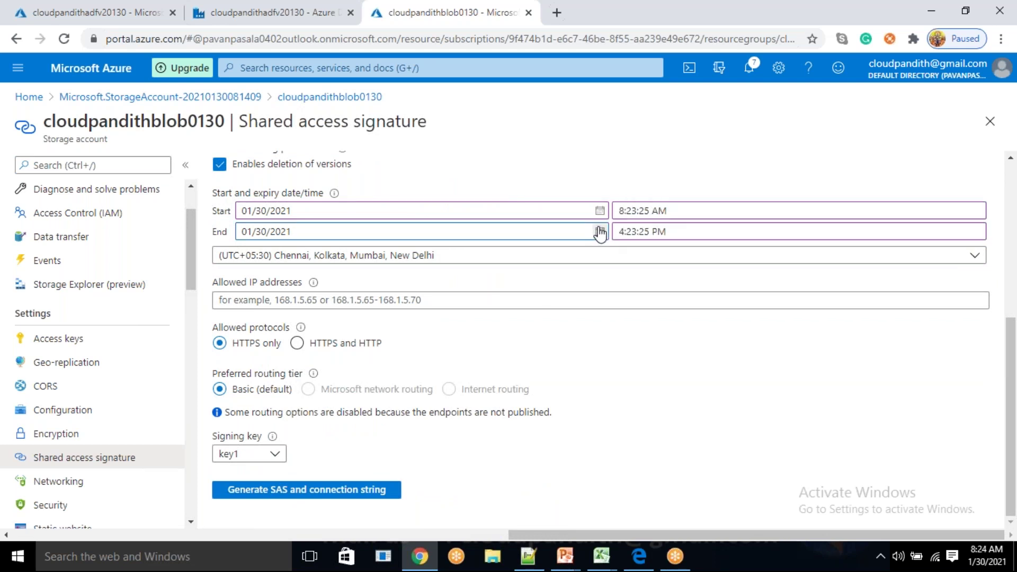
{"action": "left_click", "coordinate": [380, 260]}
{"action": "left_click", "coordinate": [380, 260]}
{"action": "left_click", "coordinate": [380, 260]}
{"action": "left_click", "coordinate": [380, 259]}
{"action": "left_click", "coordinate": [380, 260]}
{"action": "left_click", "coordinate": [380, 259]}
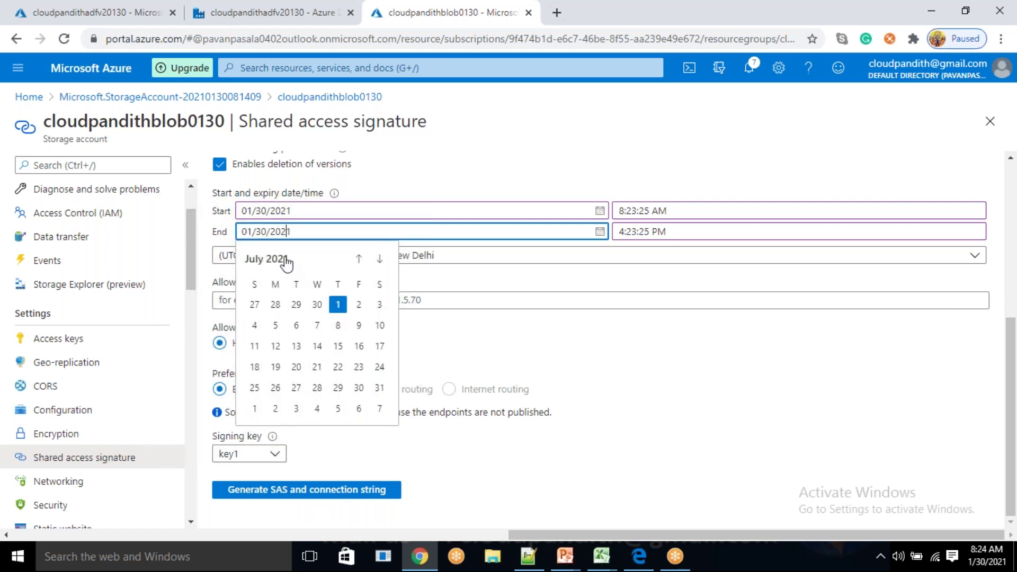
{"action": "double_click", "coordinate": [380, 260]}
{"action": "double_click", "coordinate": [380, 260]}
{"action": "triple_click", "coordinate": [380, 260]}
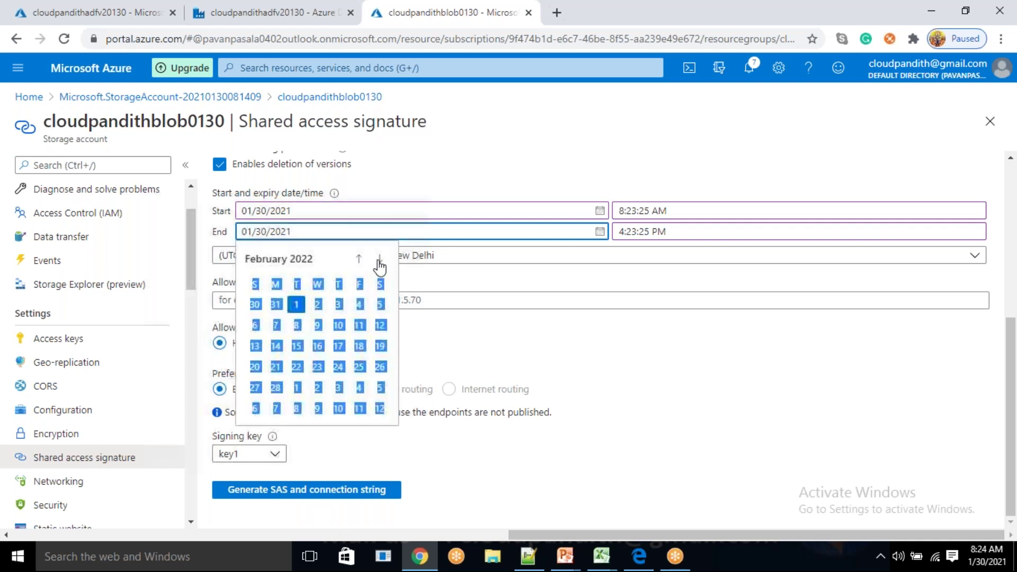
{"action": "left_click", "coordinate": [380, 259]}
{"action": "triple_click", "coordinate": [380, 260]}
{"action": "triple_click", "coordinate": [379, 260]}
{"action": "double_click", "coordinate": [380, 259]}
{"action": "triple_click", "coordinate": [380, 260]}
{"action": "double_click", "coordinate": [379, 259]}
{"action": "triple_click", "coordinate": [380, 260]}
{"action": "triple_click", "coordinate": [380, 259]}
{"action": "left_click", "coordinate": [380, 259]}
{"action": "left_click", "coordinate": [337, 346]}
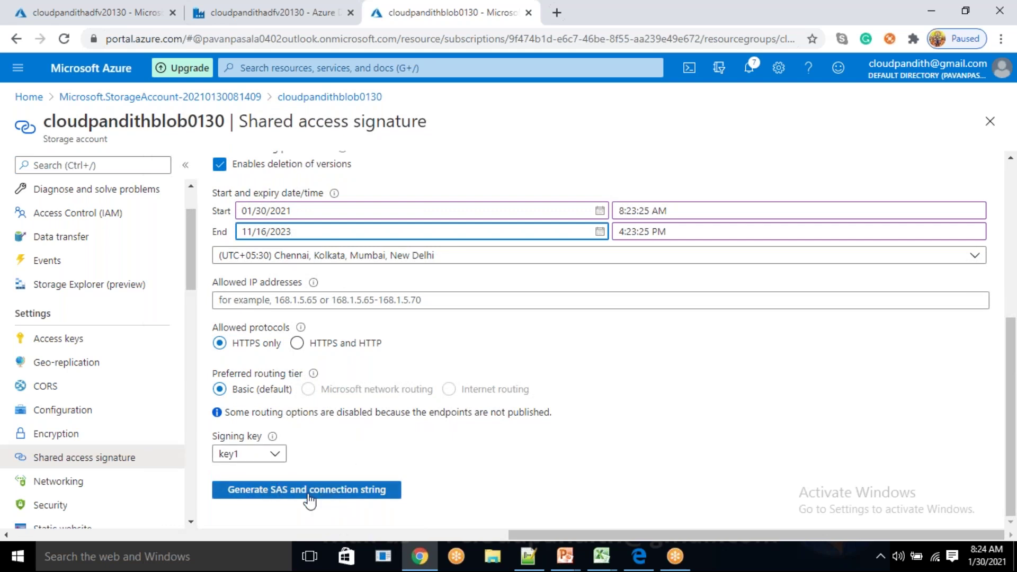
- Generate the SAS and connection string with signing key key1
{"action": "scroll", "coordinate": [277, 517], "scroll_direction": "up", "scroll_amount": 3}
{"action": "scroll", "coordinate": [311, 518], "scroll_direction": "down", "scroll_amount": 3}
{"action": "left_click", "coordinate": [340, 489]}
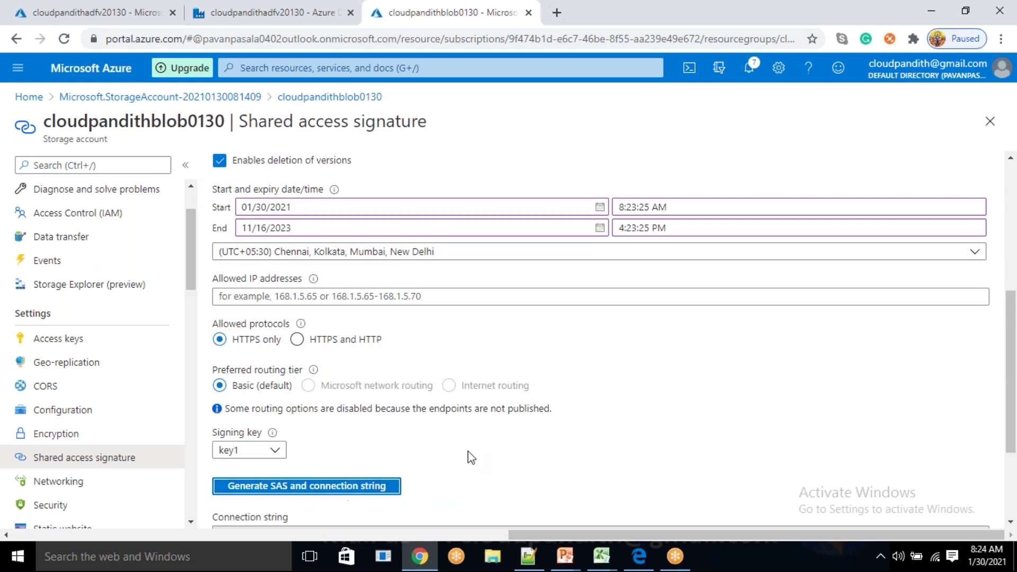
{"action": "scroll", "coordinate": [471, 458], "scroll_direction": "down", "scroll_amount": 3}
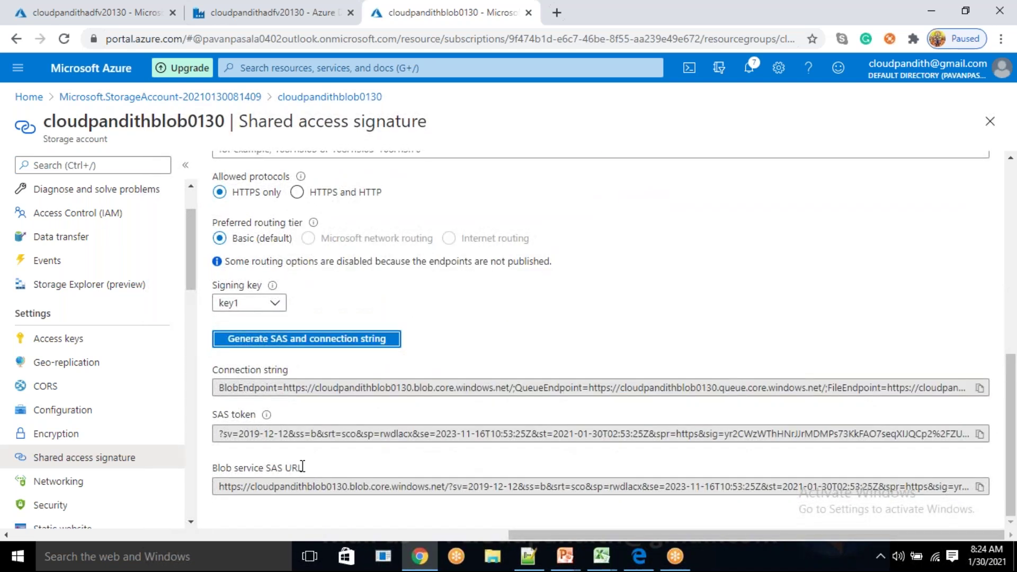
- Examine the generated SAS token and the base address in the blob service SAS URL
{"action": "left_click", "coordinate": [242, 437]}
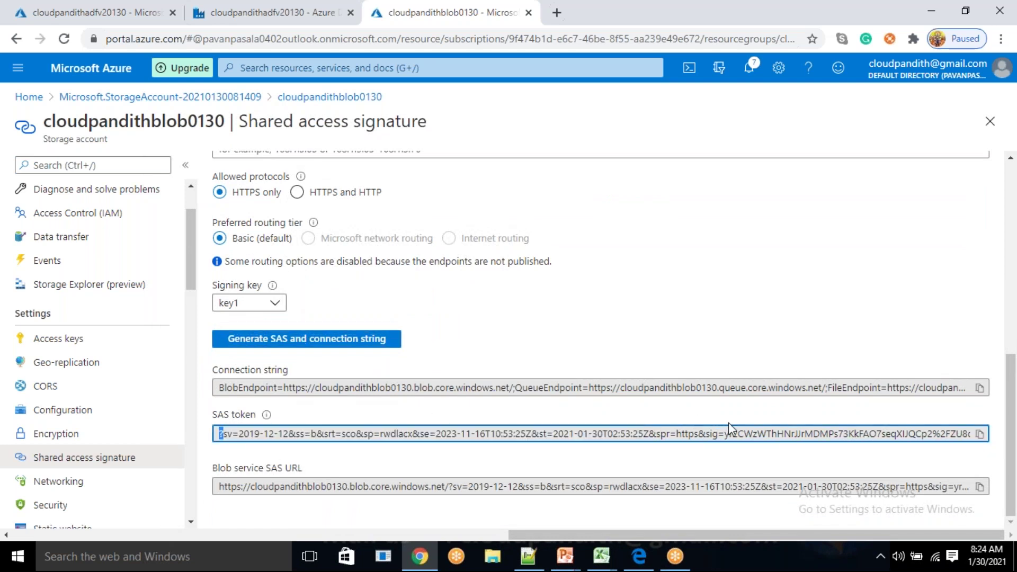
{"action": "left_click", "coordinate": [220, 486]}
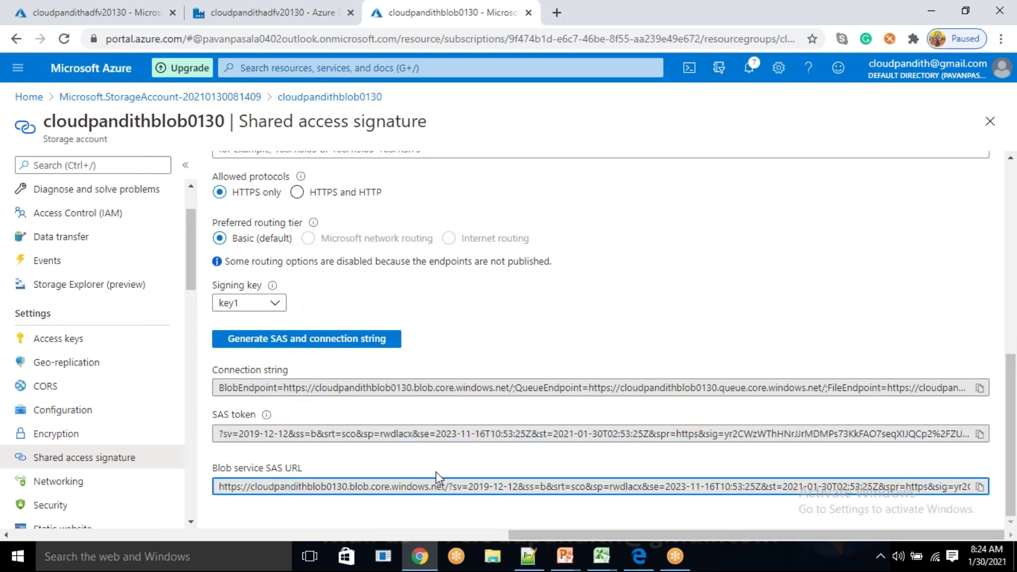
{"action": "left_click_drag", "start_coordinate": [449, 486], "coordinate": [215, 487]}
{"action": "left_click_drag", "start_coordinate": [223, 433], "coordinate": [427, 435]}
{"action": "double_click", "coordinate": [381, 434]}
{"action": "left_click", "coordinate": [245, 485]}
{"action": "left_click", "coordinate": [390, 483]}
{"action": "left_click_drag", "start_coordinate": [446, 485], "coordinate": [219, 487]}
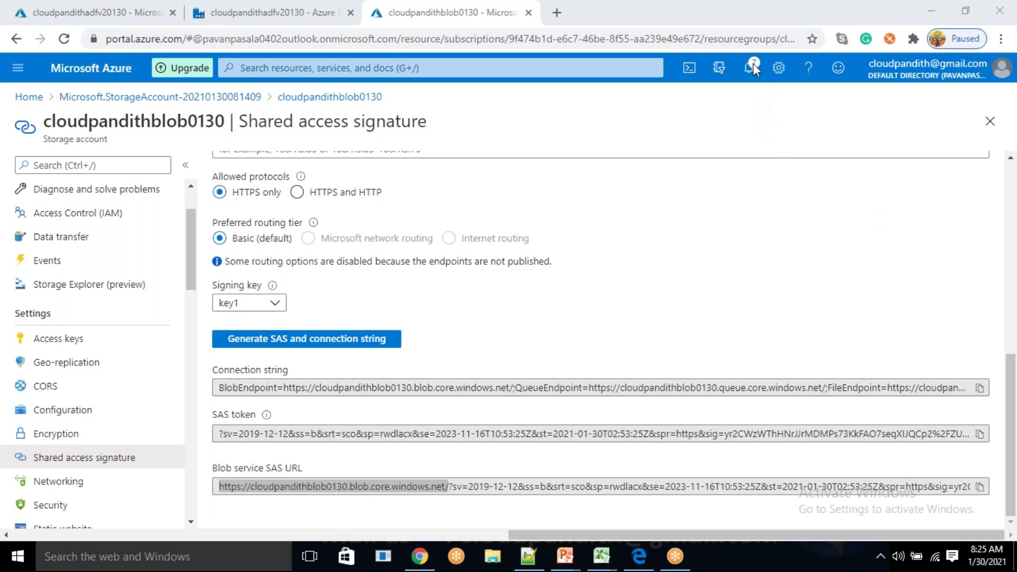
- Return to the data factory's authoring area and create a new pipeline
{"action": "left_click", "coordinate": [93, 11]}
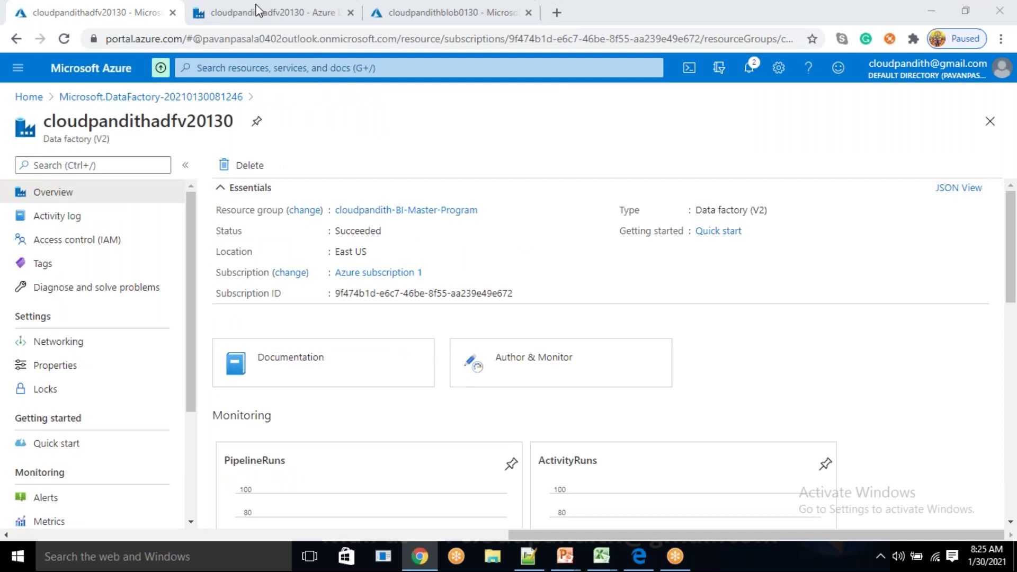
{"action": "left_click", "coordinate": [252, 12]}
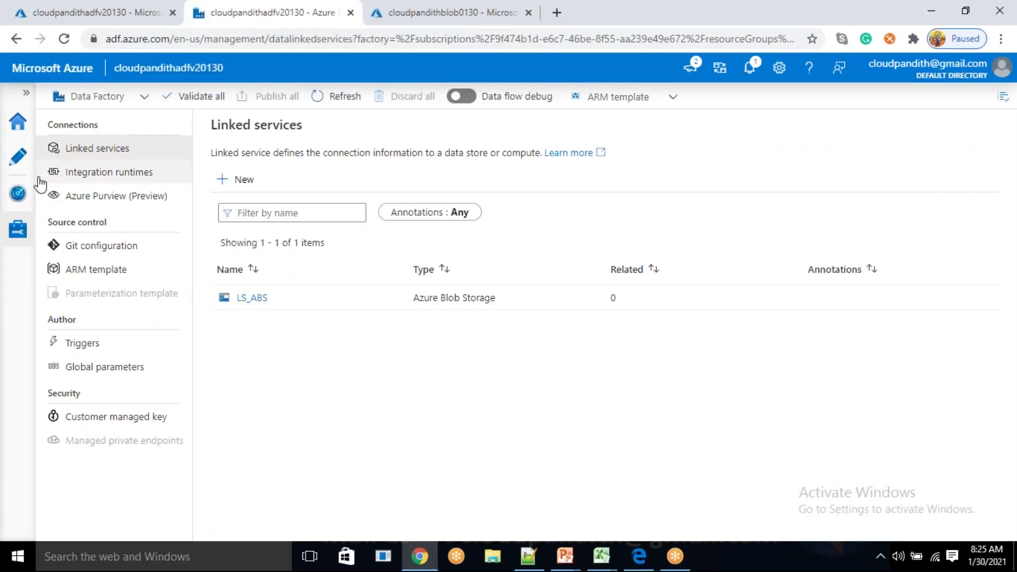
{"action": "left_click", "coordinate": [18, 154]}
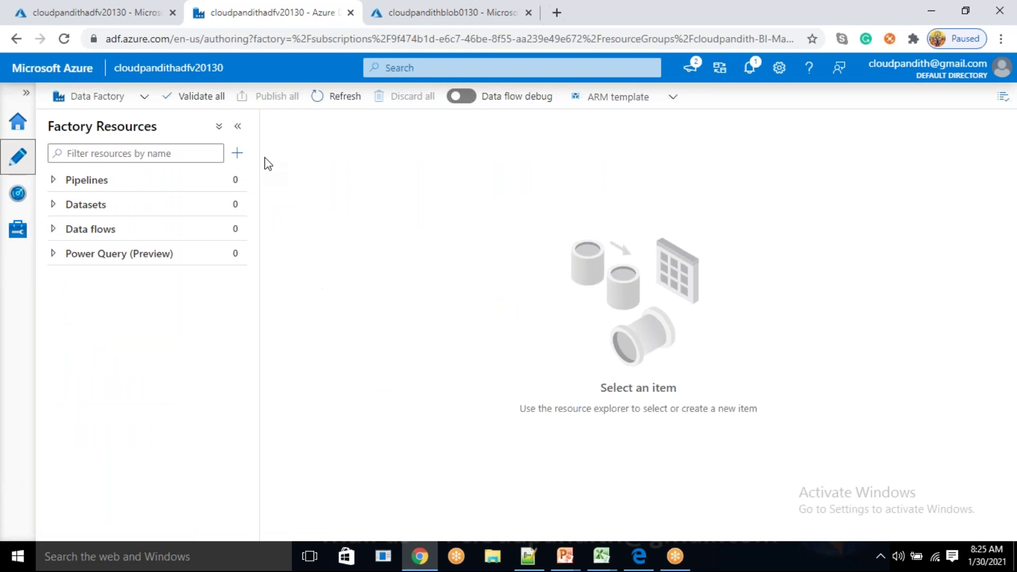
{"action": "left_click", "coordinate": [238, 155]}
{"action": "left_click", "coordinate": [263, 180]}
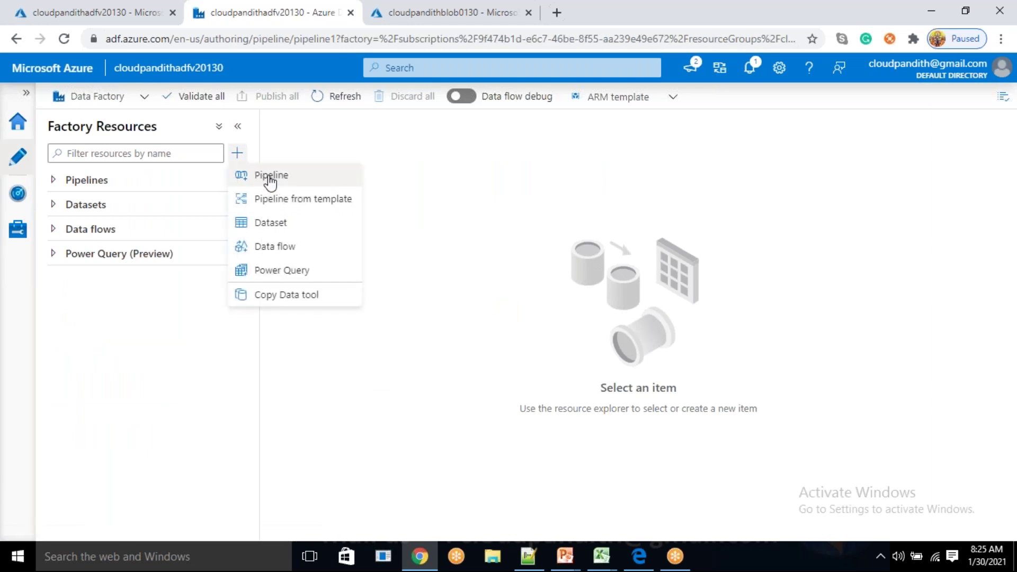
{"action": "left_click", "coordinate": [343, 203]}
{"action": "left_click", "coordinate": [343, 203]}
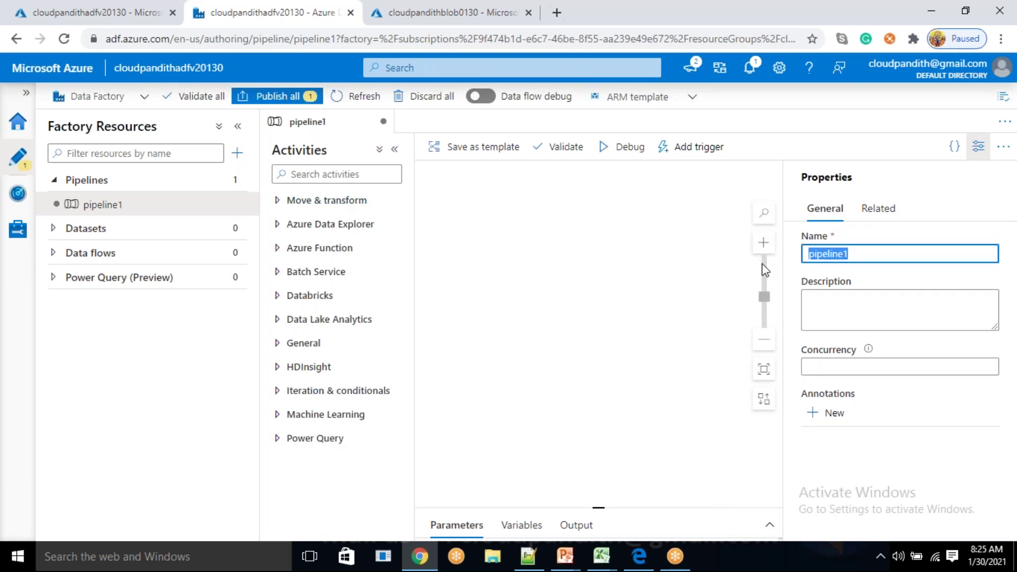
- Name the pipeline pl_validation and close its properties
{"action": "key", "text": "BackSpace"}
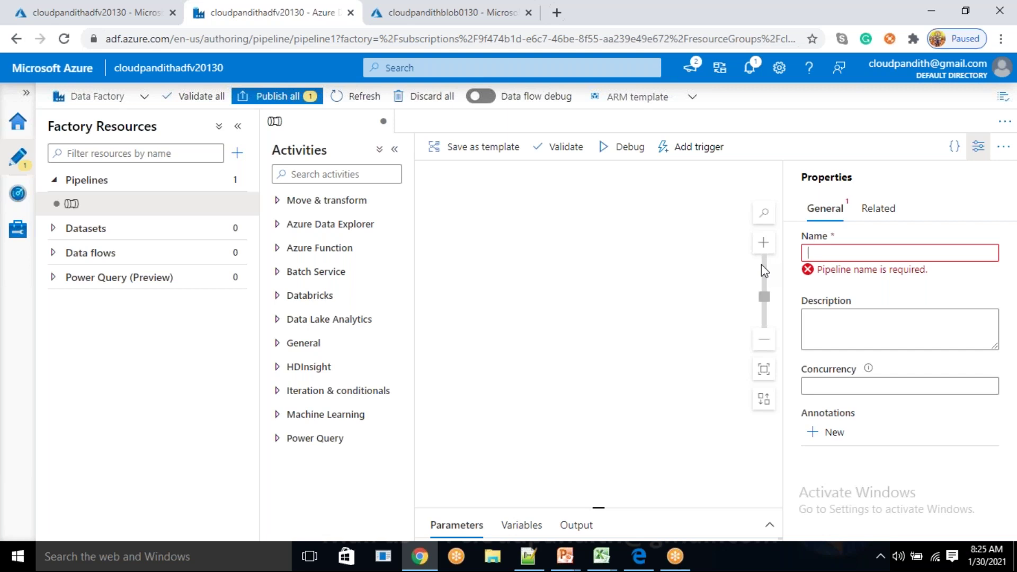
{"action": "type", "text": "pl"}
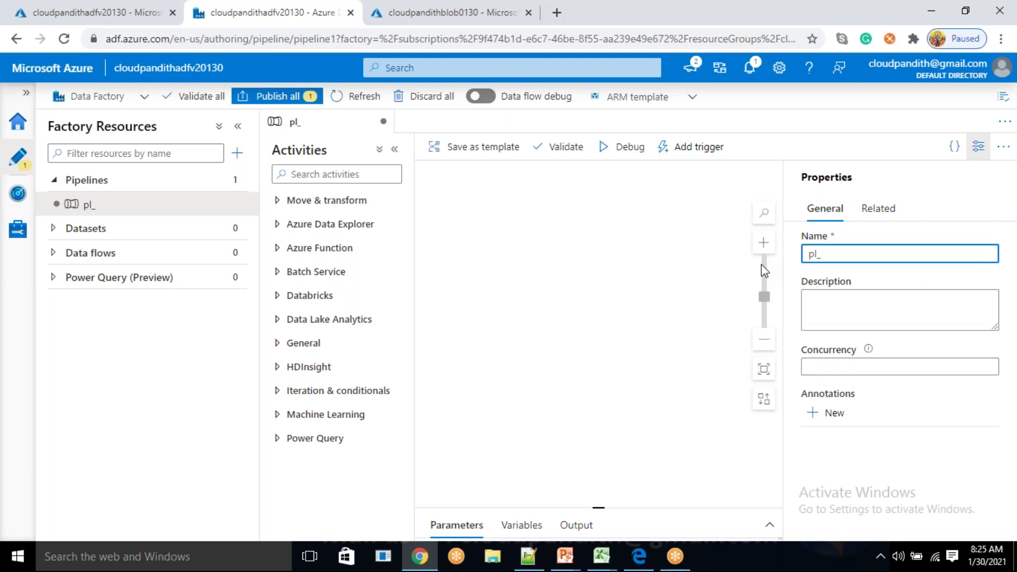
{"action": "type", "text": "_validation"}
{"action": "left_click", "coordinate": [980, 151]}
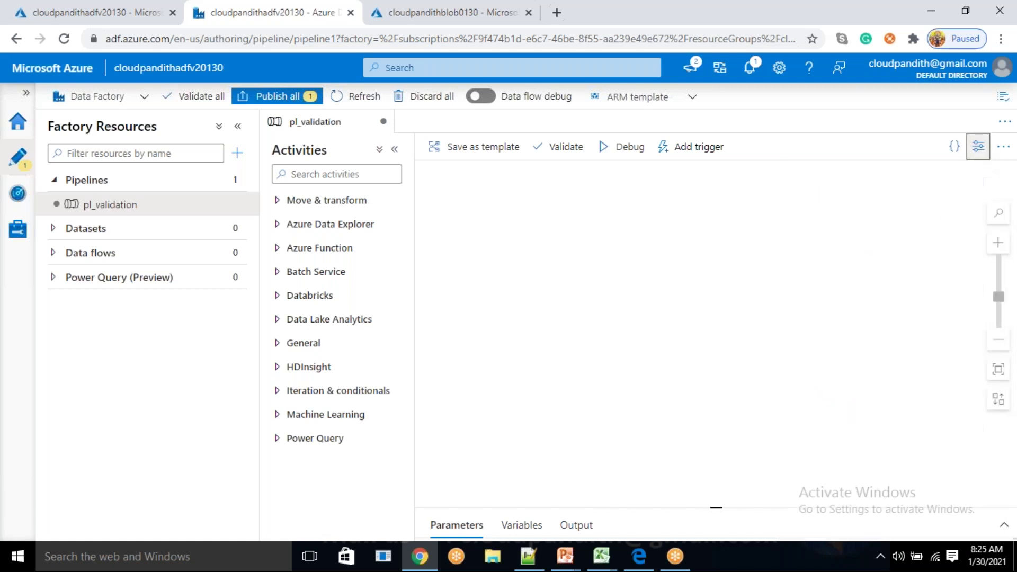
- Add a Copy data activity to the pl_validation pipeline and open its source settings
{"action": "left_click", "coordinate": [340, 206]}
{"action": "left_click_drag", "start_coordinate": [307, 227], "coordinate": [604, 297]}
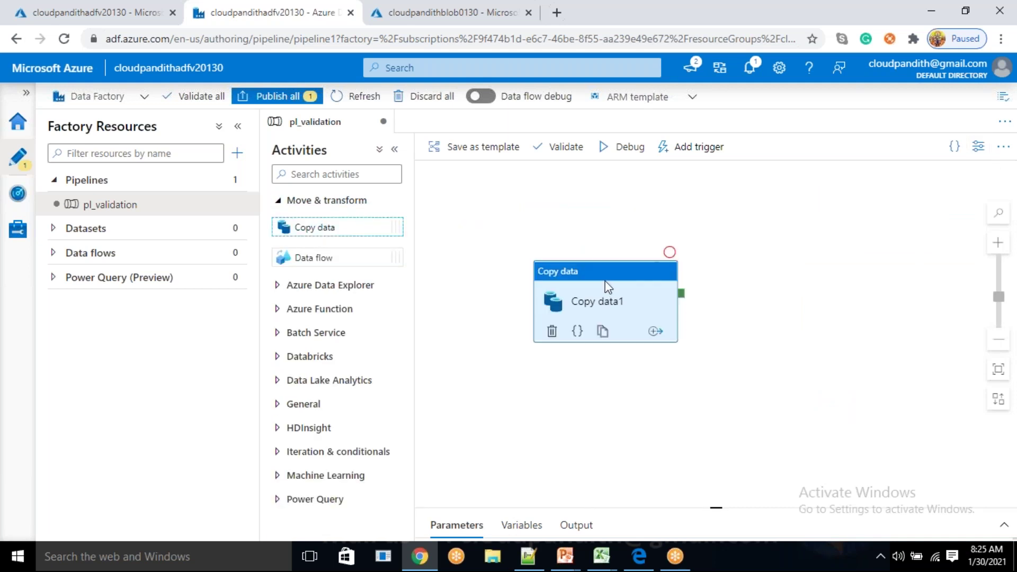
{"action": "left_click", "coordinate": [513, 344]}
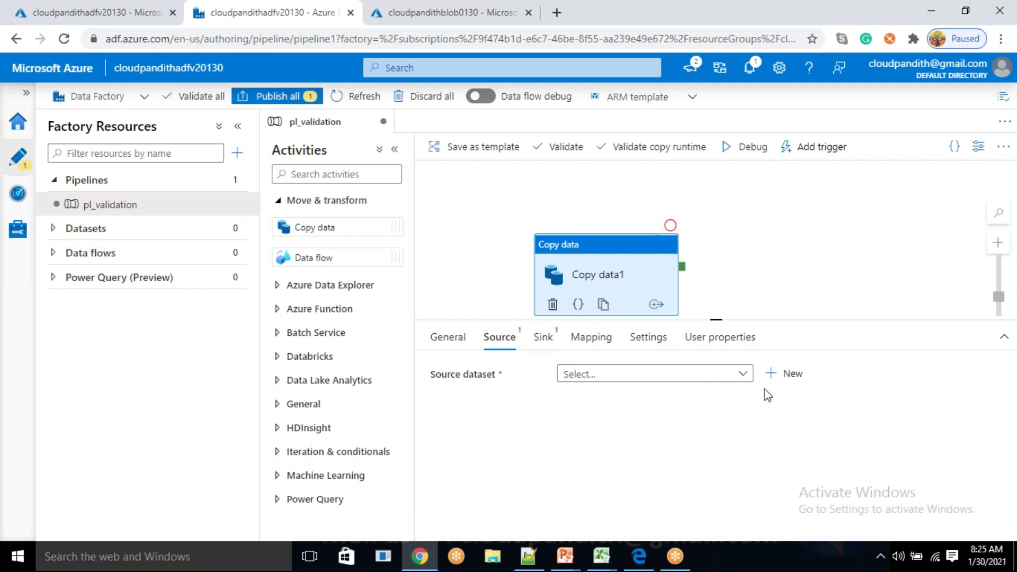
- Create a new source dataset on Azure Blob Storage in the DelimitedText format
{"action": "left_click", "coordinate": [790, 374]}
{"action": "left_click", "coordinate": [771, 450]}
{"action": "left_click", "coordinate": [596, 521]}
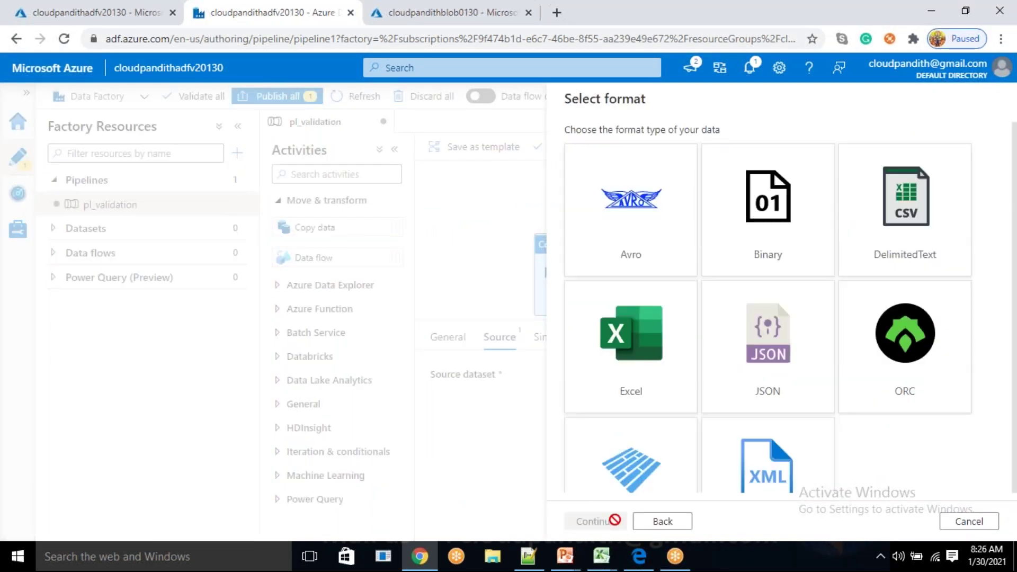
{"action": "left_click", "coordinate": [597, 520]}
- Name the source dataset DS_ABS_Sourcedataset and assign it the LS_ABS linked service
{"action": "double_click", "coordinate": [657, 145]}
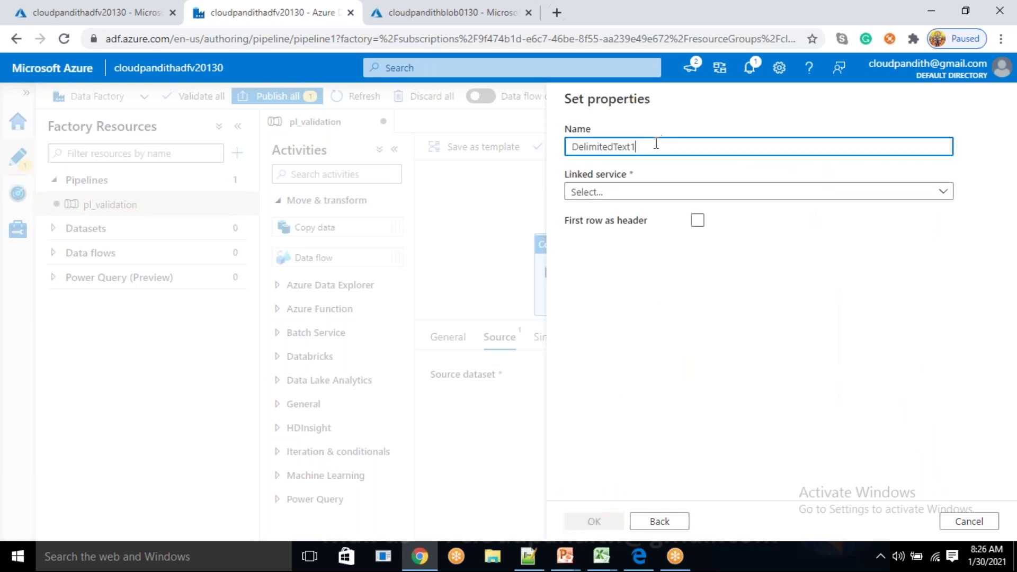
{"action": "key", "text": "BackSpace"}
{"action": "type", "text": "D"}
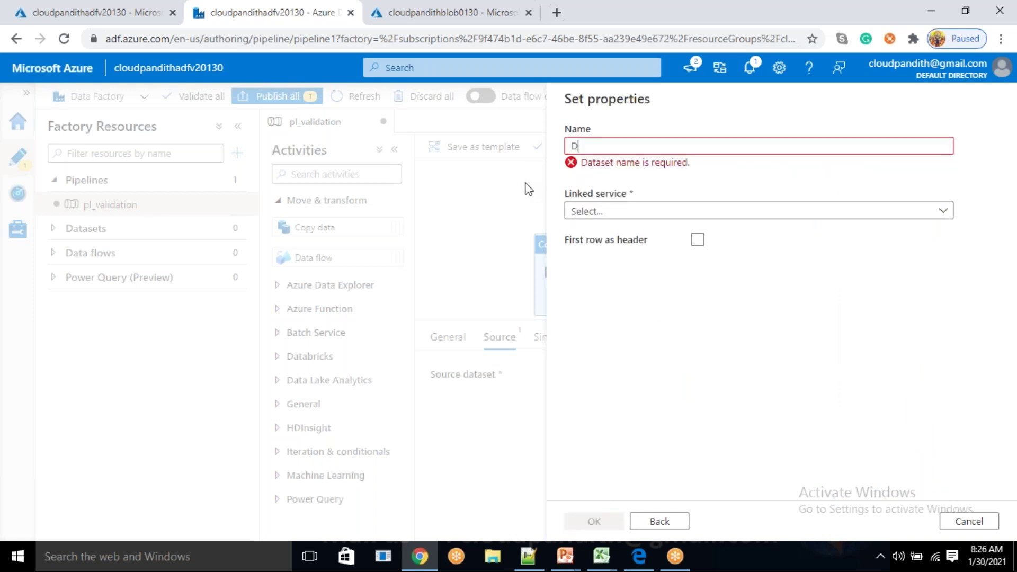
{"action": "type", "text": "S_Sourcedataset"}
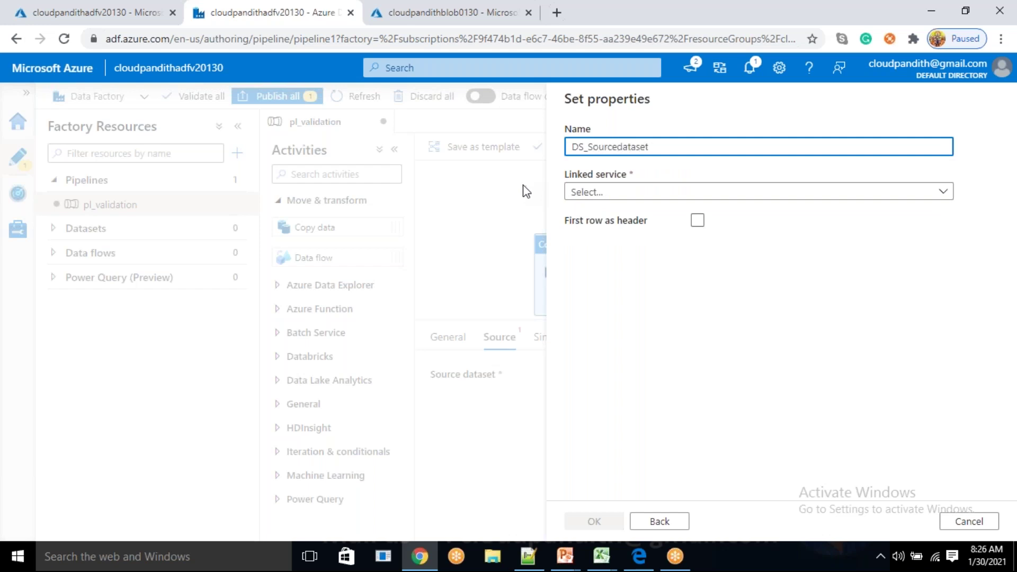
{"action": "left_click", "coordinate": [591, 192]}
{"action": "left_click", "coordinate": [593, 193]}
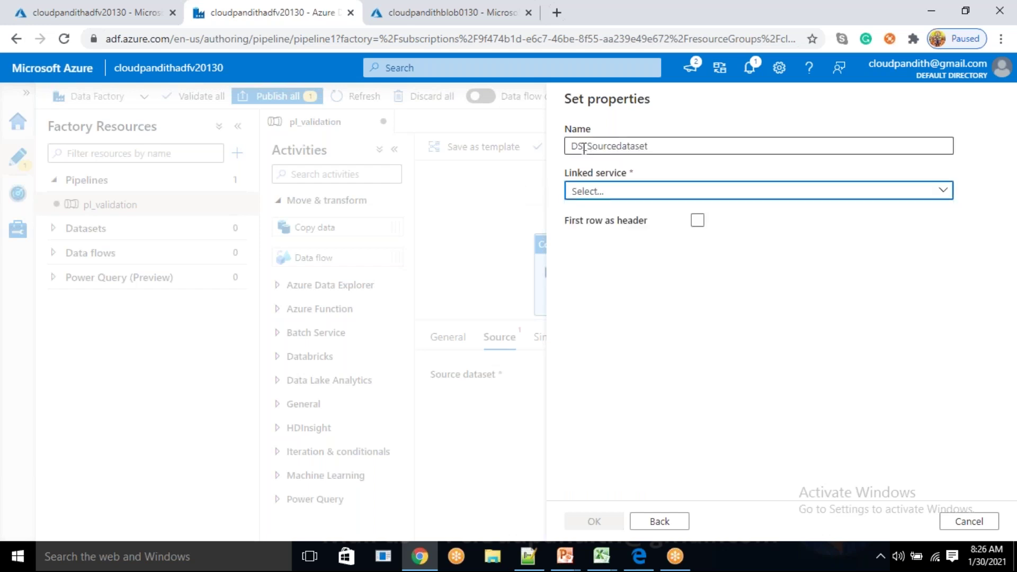
{"action": "left_click", "coordinate": [590, 146]}
{"action": "type", "text": "ABS_"}
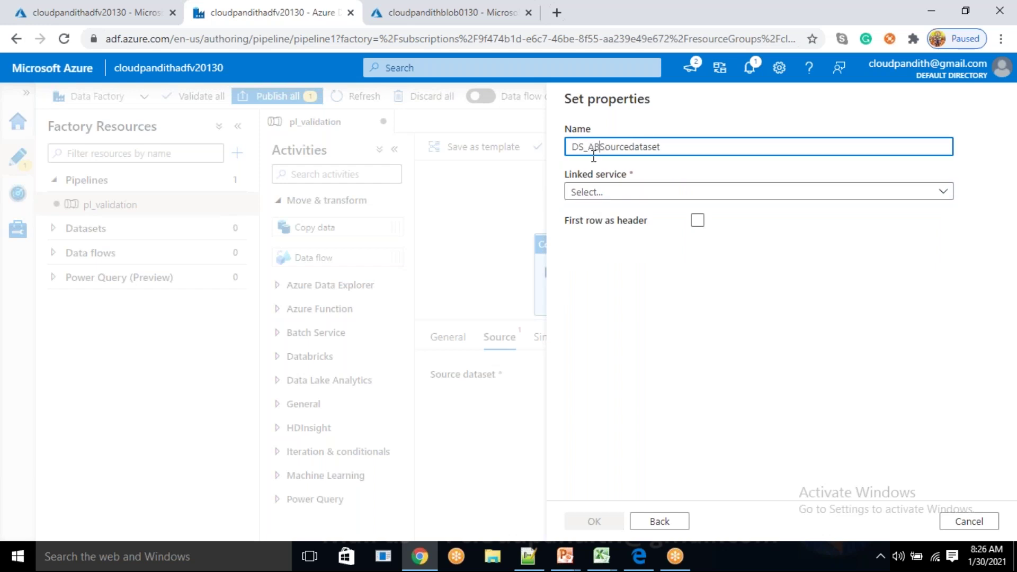
{"action": "left_click", "coordinate": [602, 190]}
{"action": "left_click", "coordinate": [603, 285]}
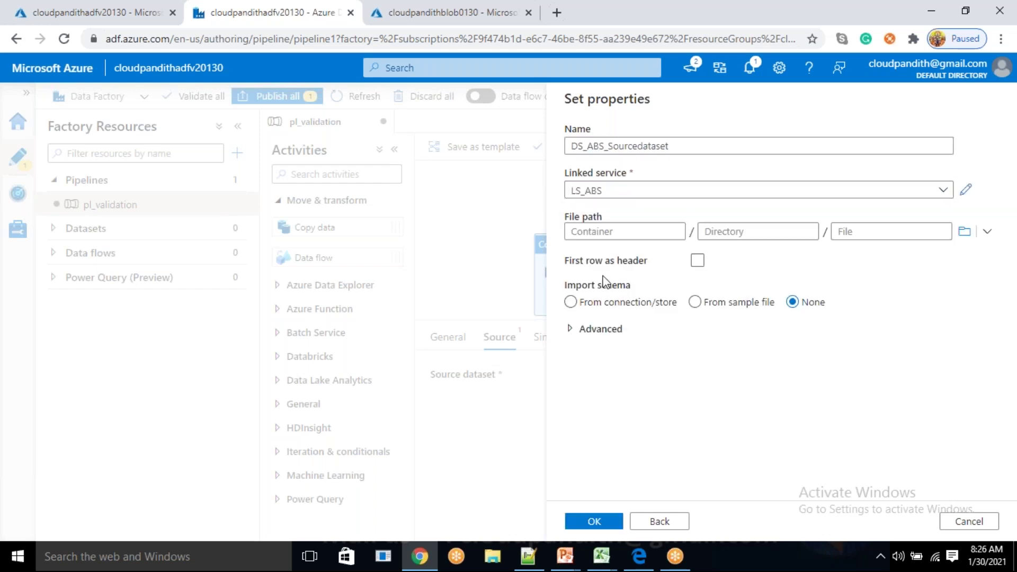
- Set the source dataset's file path to the input container, treat the first row as header, and save the dataset
{"action": "left_click", "coordinate": [966, 231]}
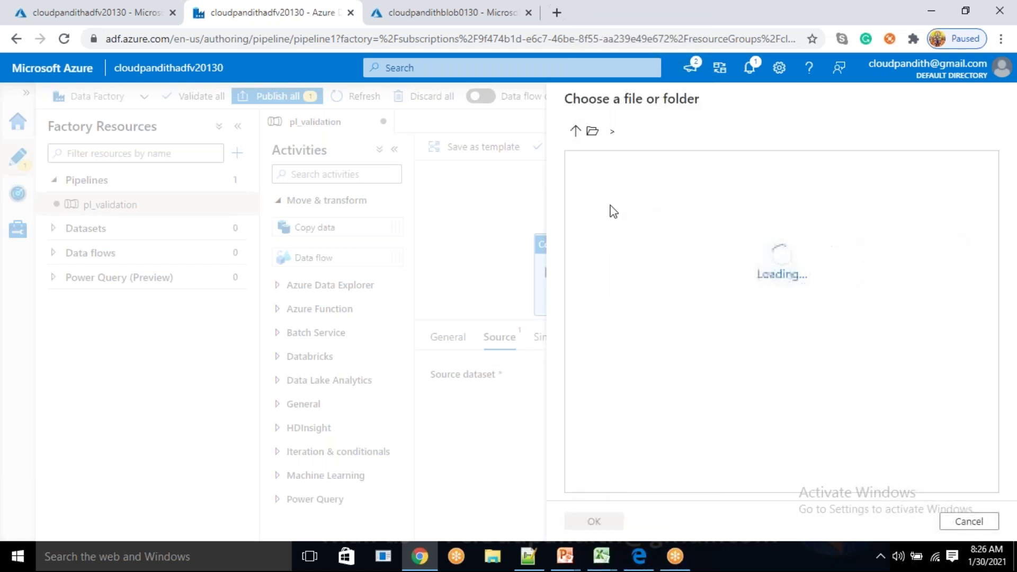
{"action": "left_click", "coordinate": [641, 188]}
{"action": "left_click", "coordinate": [603, 521]}
{"action": "left_click", "coordinate": [697, 260]}
{"action": "left_click", "coordinate": [596, 521]}
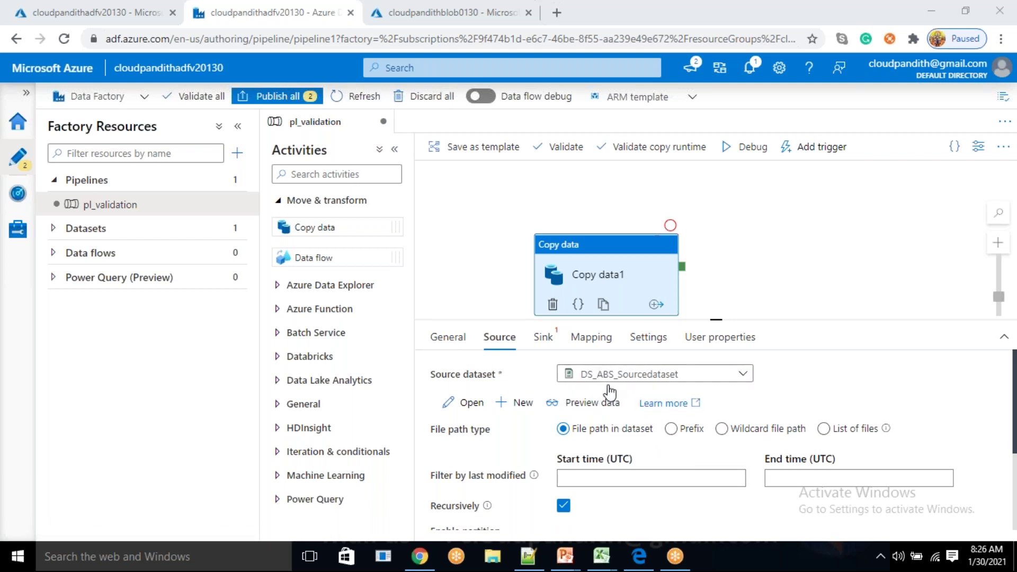
- Set the copy activity's source file path type to Wildcard file path, keeping * as the wildcard file name
{"action": "left_click", "coordinate": [538, 340]}
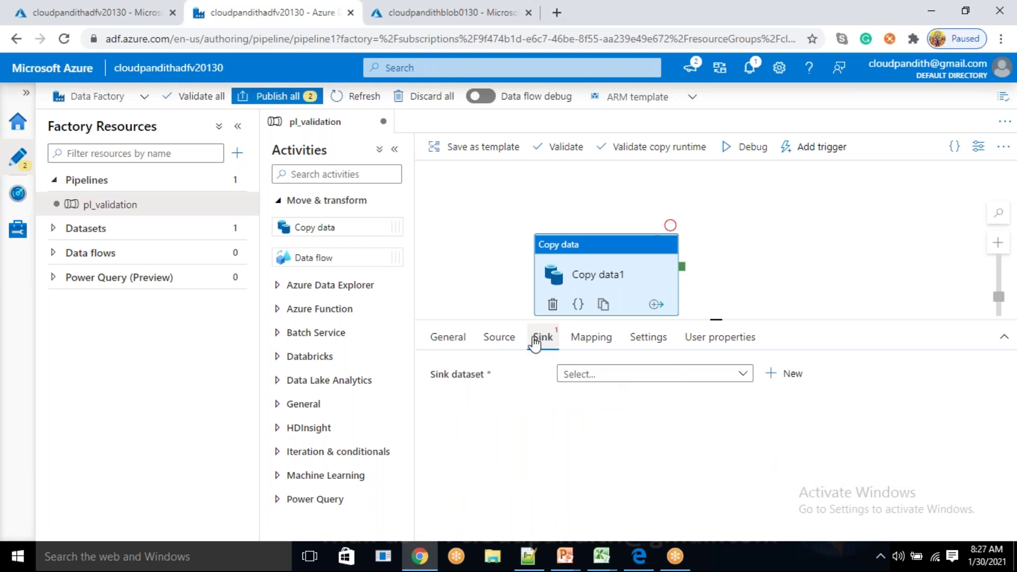
{"action": "left_click", "coordinate": [498, 338]}
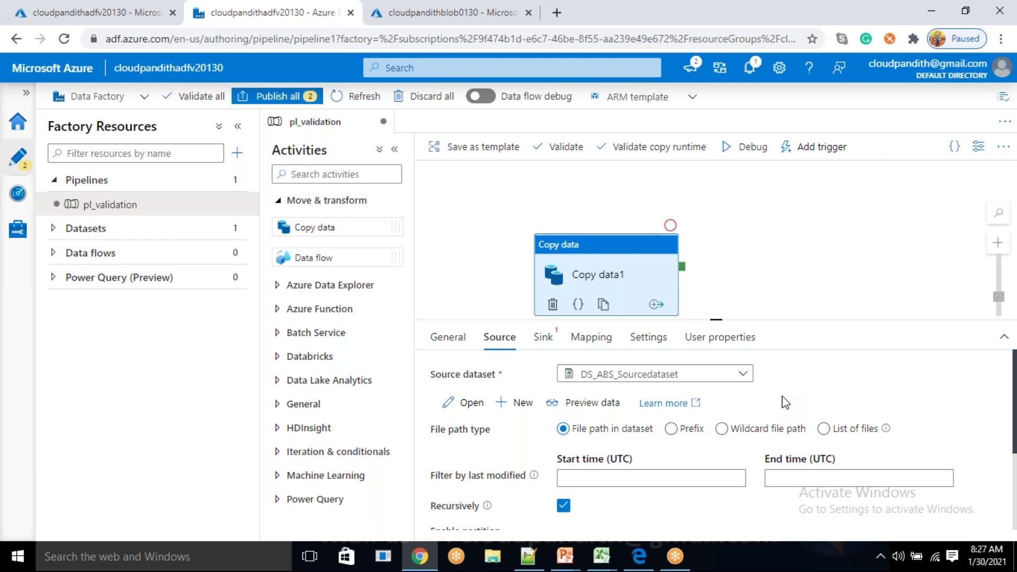
{"action": "left_click", "coordinate": [723, 430]}
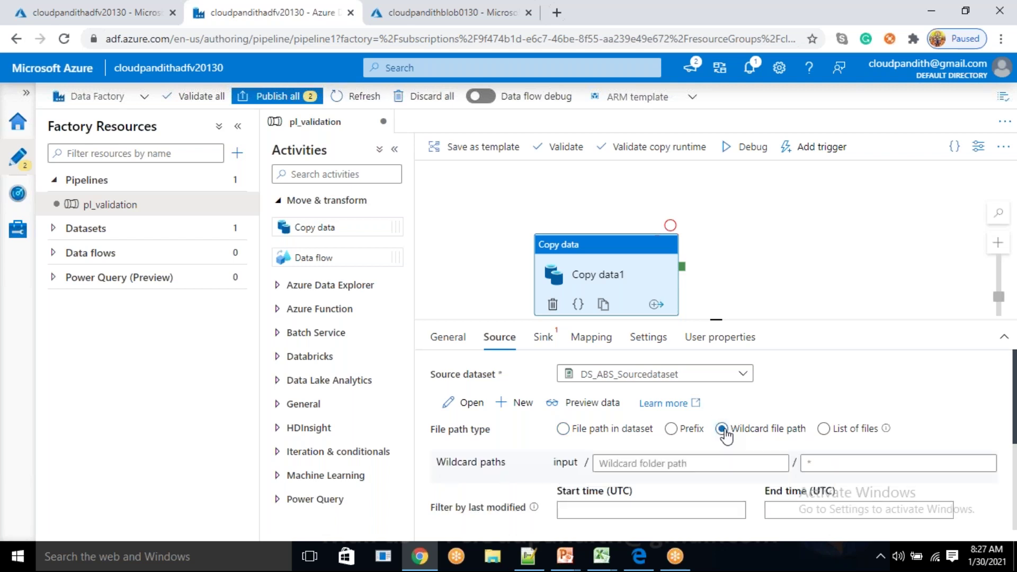
{"action": "left_click_drag", "start_coordinate": [812, 465], "coordinate": [803, 465]}
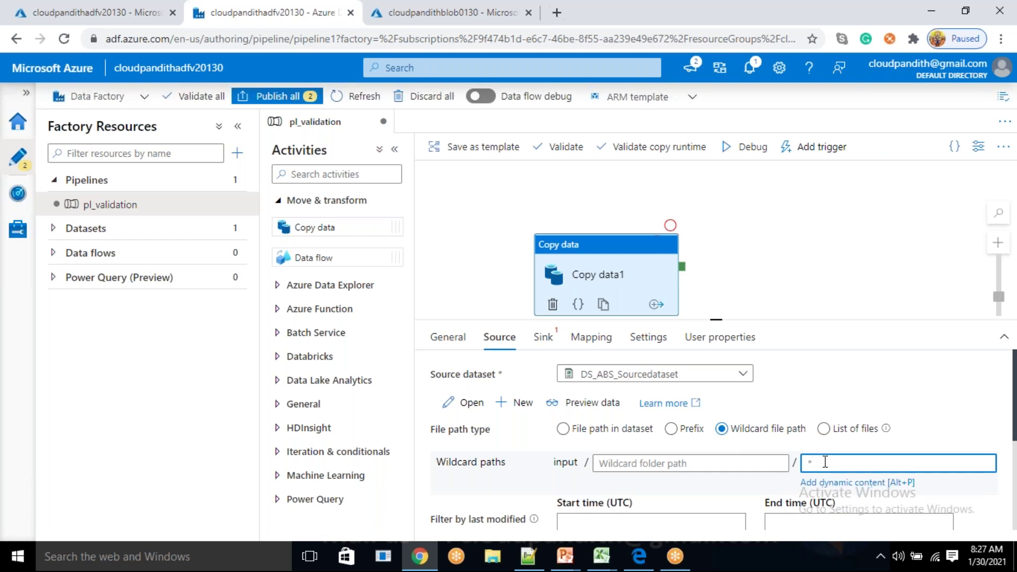
{"action": "left_click", "coordinate": [638, 218]}
- Create a new sink dataset for the copy activity on Azure Blob Storage in the DelimitedText format
{"action": "left_click", "coordinate": [542, 344]}
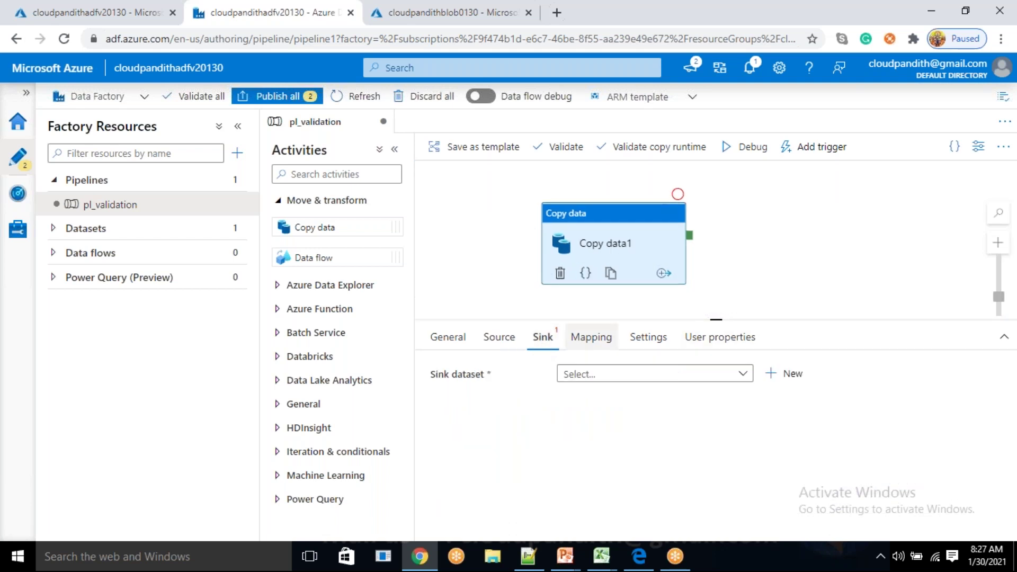
{"action": "left_click", "coordinate": [802, 376]}
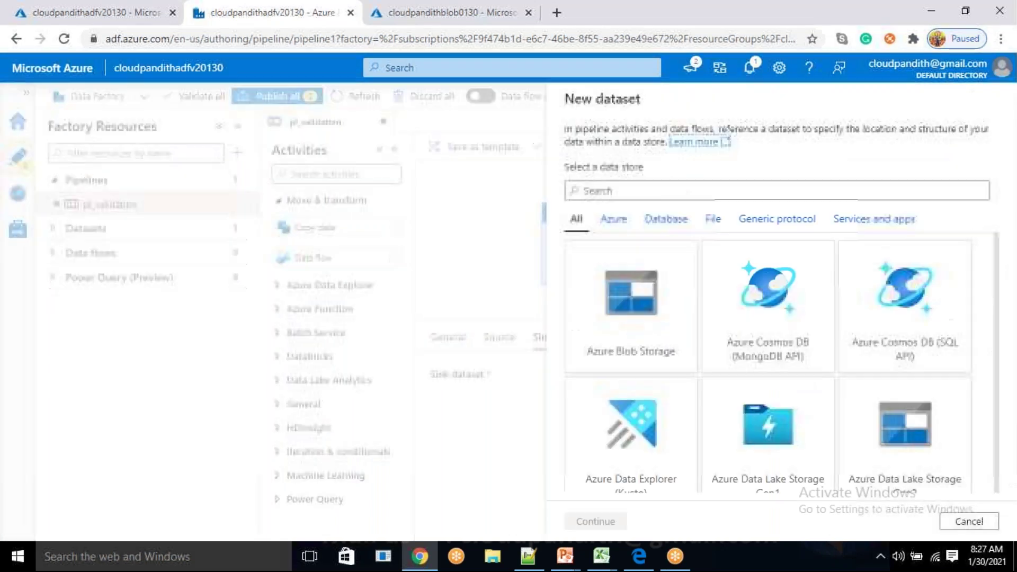
{"action": "left_click", "coordinate": [657, 310]}
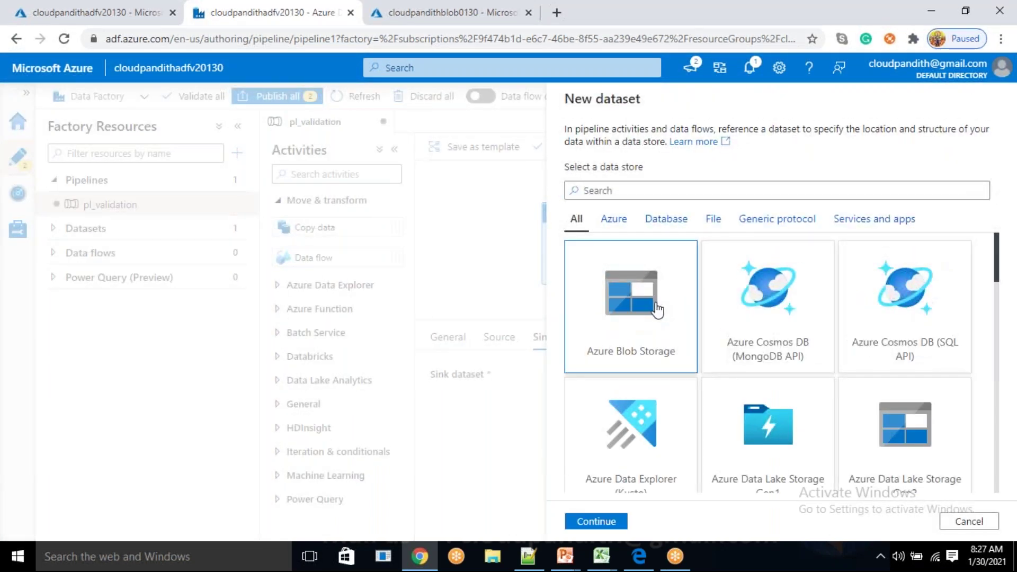
{"action": "left_click", "coordinate": [604, 521]}
{"action": "left_click", "coordinate": [933, 220]}
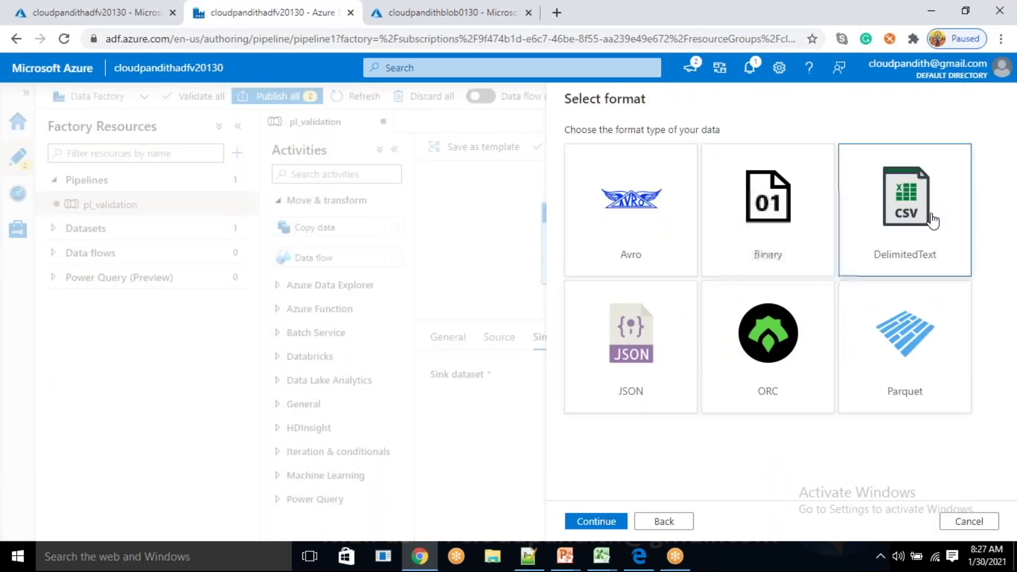
{"action": "left_click", "coordinate": [595, 521]}
- Name the sink dataset DS_ABS_Sinkdataset and assign it the LS_ABS linked service
{"action": "left_click_drag", "start_coordinate": [663, 148], "coordinate": [570, 147]}
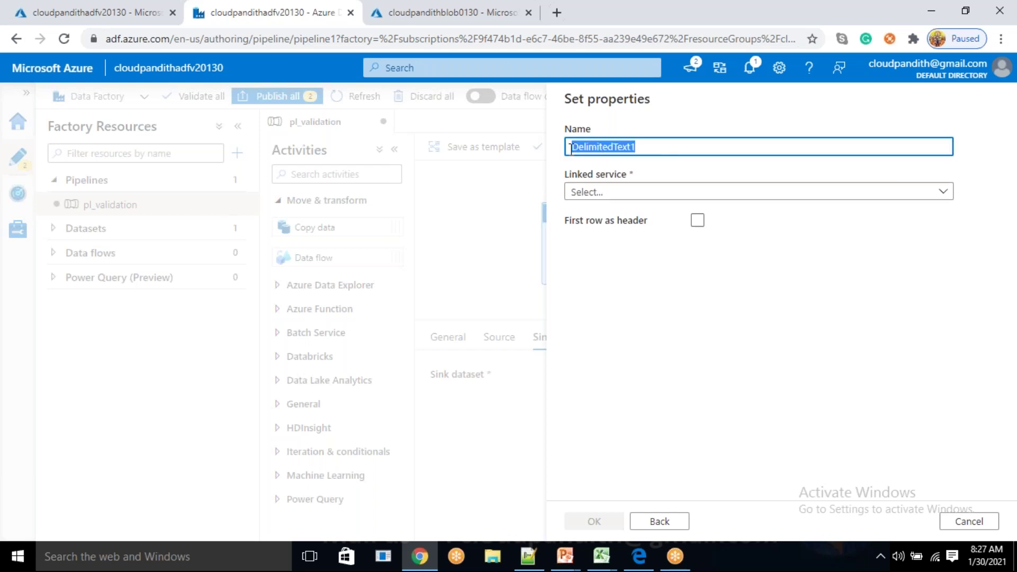
{"action": "key", "text": "BackSpace"}
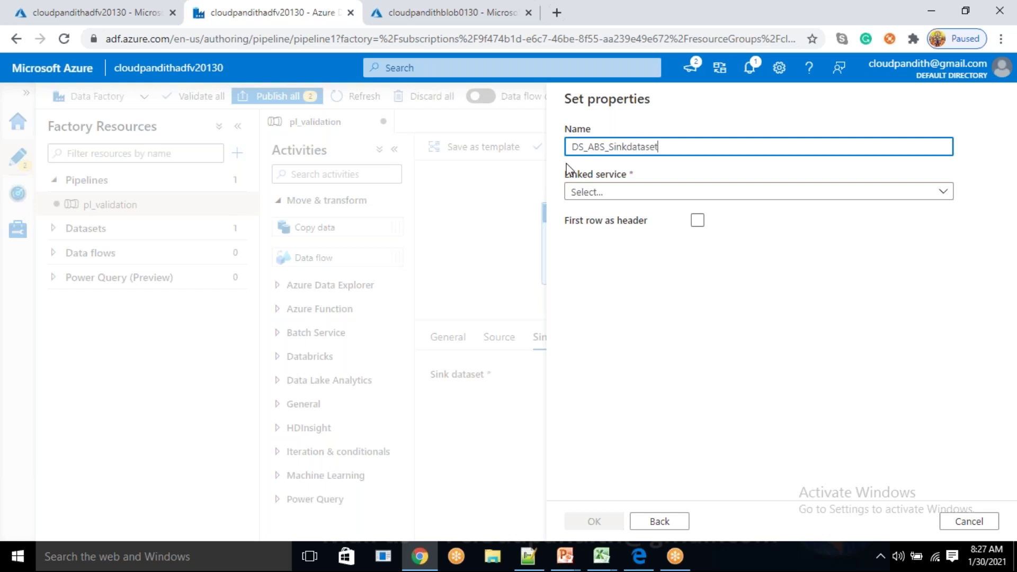
{"action": "left_click", "coordinate": [605, 193]}
{"action": "left_click", "coordinate": [601, 290]}
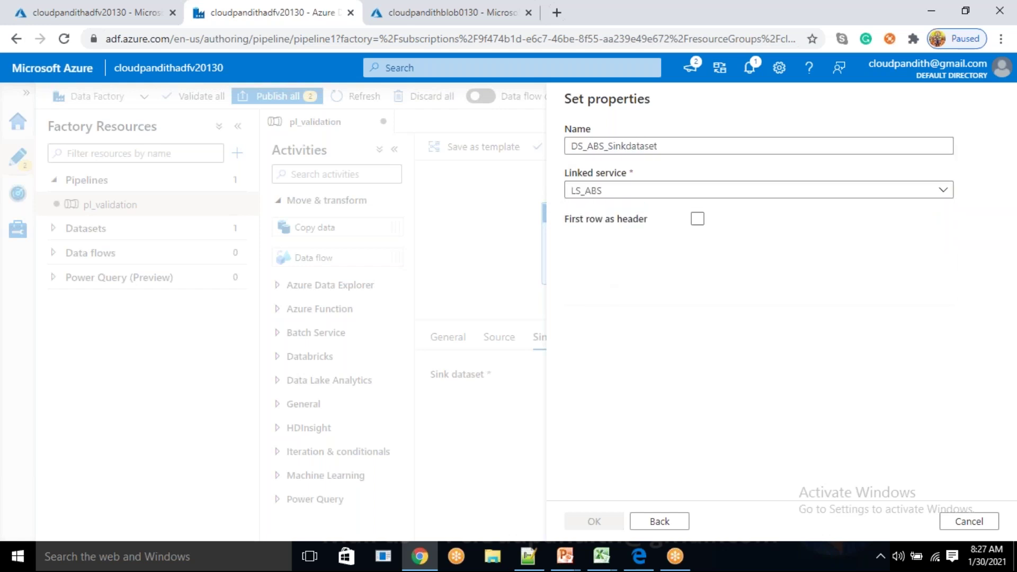
- Treat the sink dataset's first row as header, point its file path to the output container, and save the dataset
{"action": "left_click", "coordinate": [698, 260]}
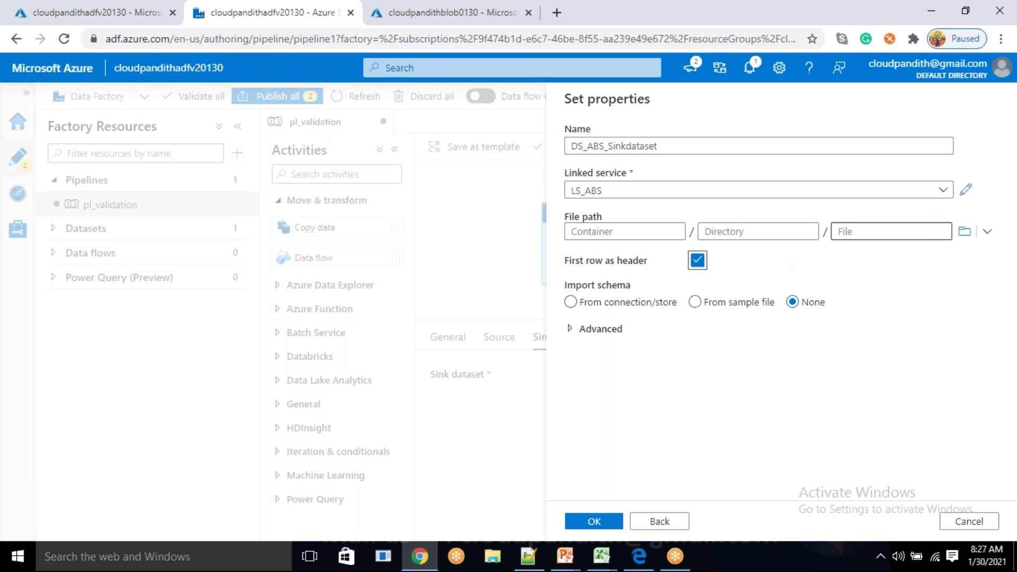
{"action": "left_click", "coordinate": [964, 231]}
{"action": "left_click", "coordinate": [644, 208]}
{"action": "left_click", "coordinate": [594, 522]}
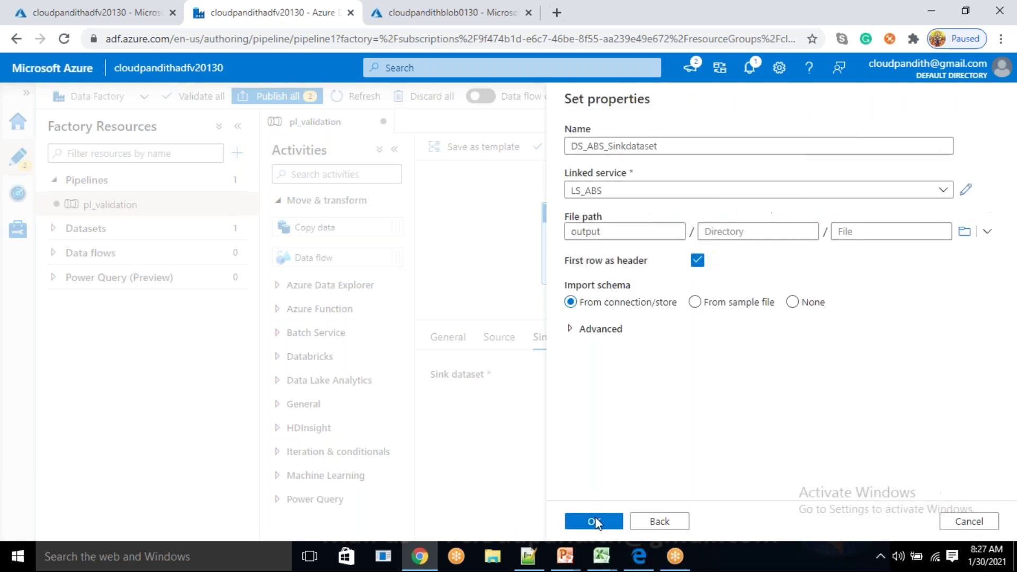
{"action": "left_click", "coordinate": [599, 521]}
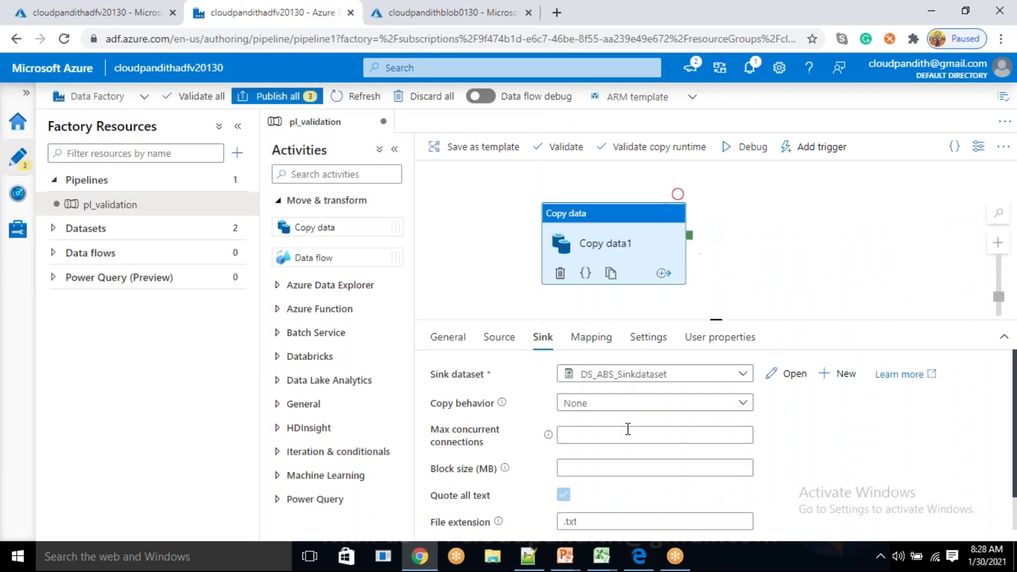
- Review the copy activity's source and sink settings, including the wildcard path and remaining source options
{"action": "left_click", "coordinate": [497, 337]}
{"action": "left_click", "coordinate": [543, 339]}
{"action": "left_click", "coordinate": [513, 344]}
{"action": "left_click", "coordinate": [539, 343]}
{"action": "left_click", "coordinate": [506, 342]}
{"action": "left_click", "coordinate": [538, 347]}
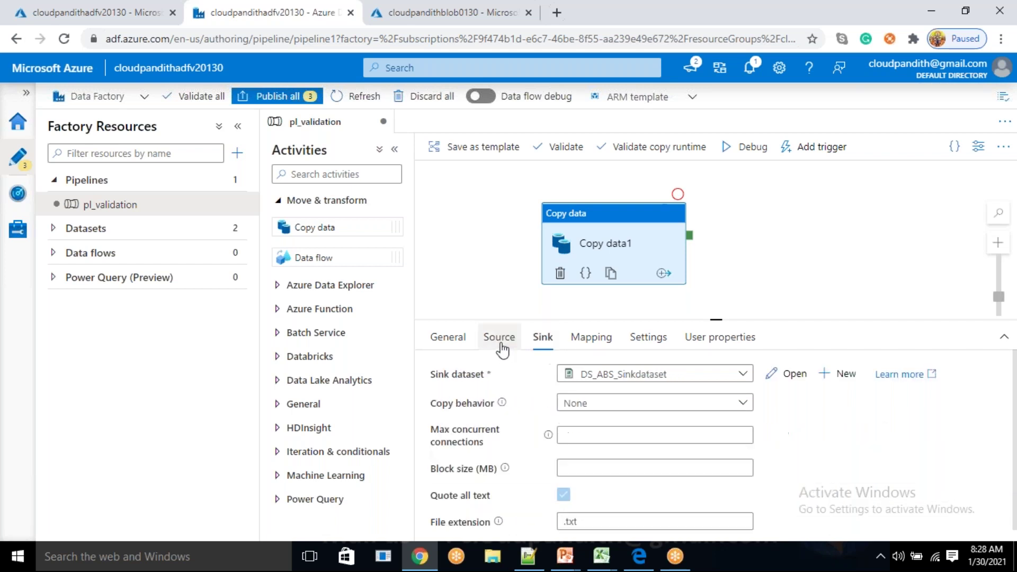
{"action": "left_click", "coordinate": [503, 350]}
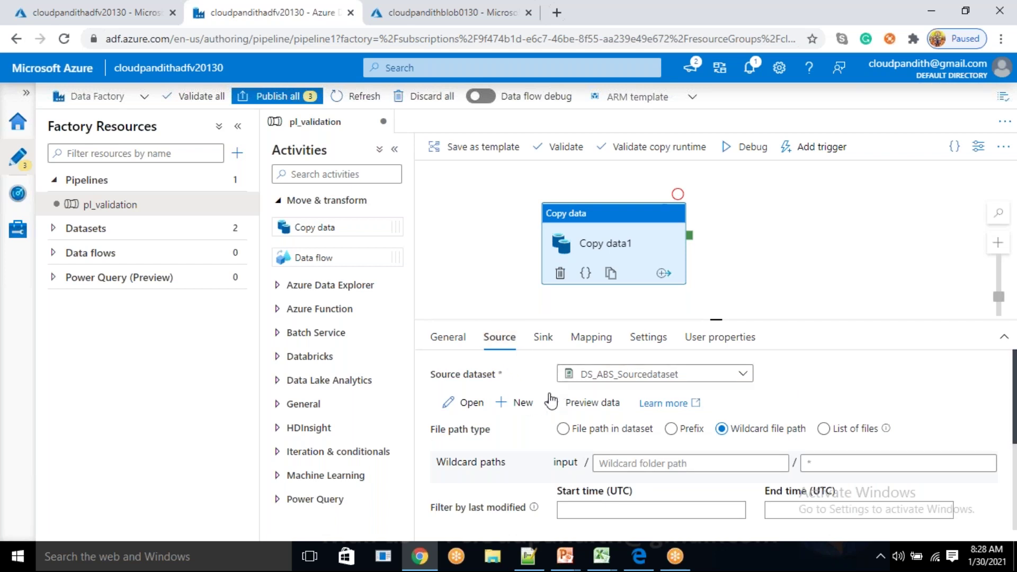
{"action": "scroll", "coordinate": [548, 402], "scroll_direction": "down", "scroll_amount": 3}
{"action": "scroll", "coordinate": [548, 405], "scroll_direction": "up", "scroll_amount": 1}
{"action": "scroll", "coordinate": [548, 405], "scroll_direction": "down", "scroll_amount": 2}
{"action": "scroll", "coordinate": [545, 404], "scroll_direction": "up", "scroll_amount": 4}
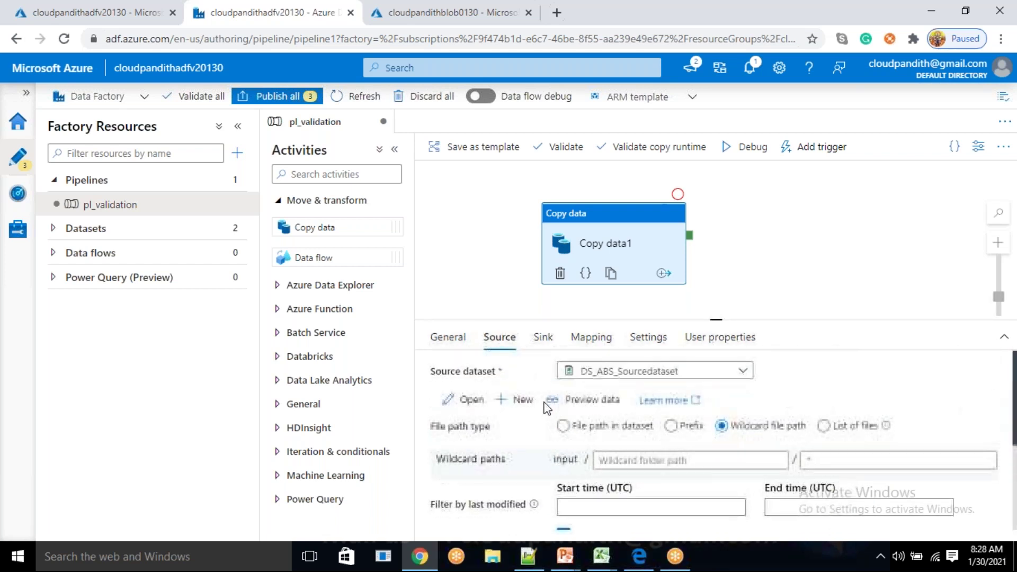
- Preview the source dataset's data, examine the match and player rows, and close the preview
{"action": "left_click", "coordinate": [576, 405]}
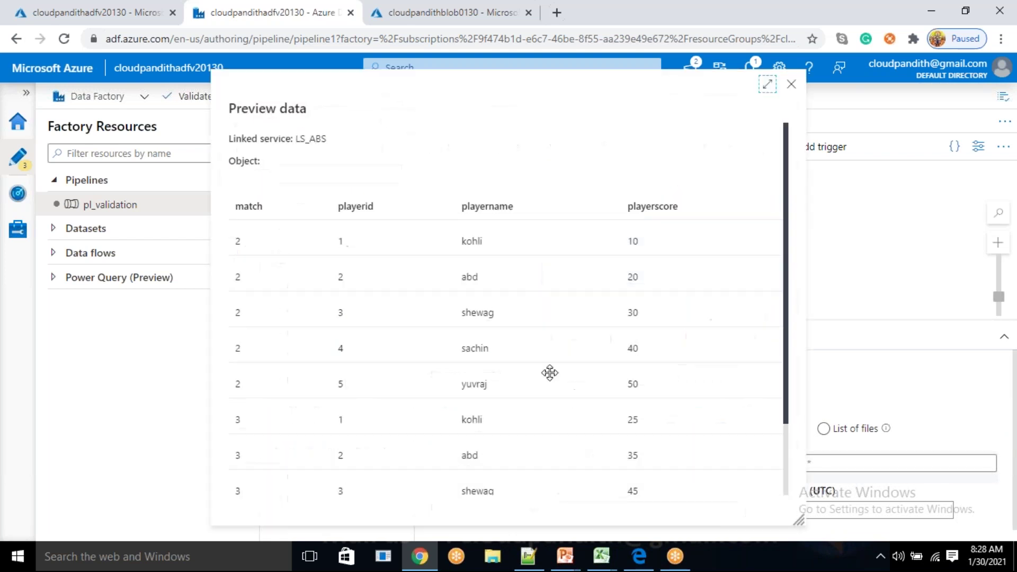
{"action": "scroll", "coordinate": [433, 356], "scroll_direction": "down", "scroll_amount": 3}
{"action": "scroll", "coordinate": [432, 355], "scroll_direction": "up", "scroll_amount": 3}
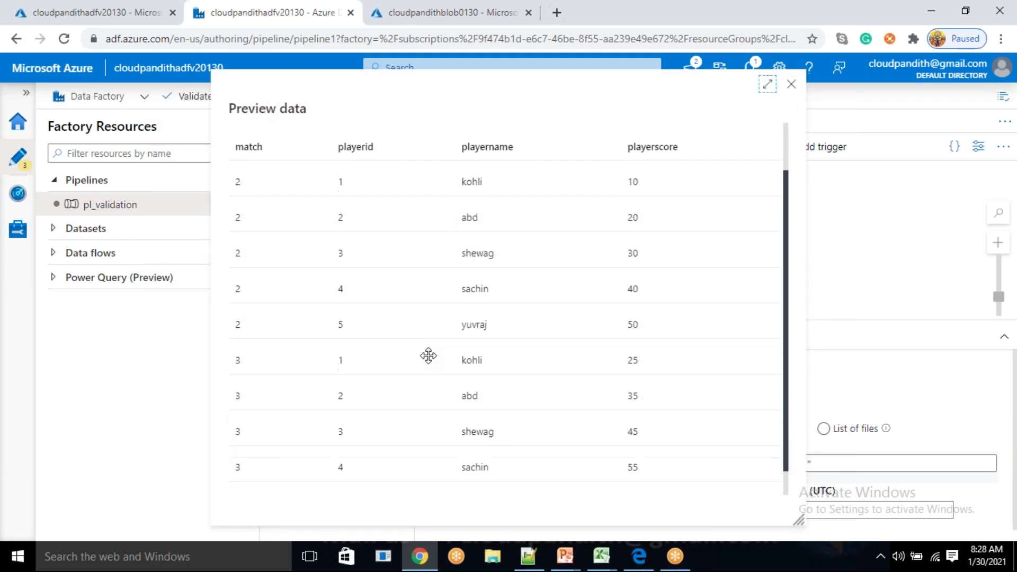
{"action": "scroll", "coordinate": [321, 321], "scroll_direction": "down", "scroll_amount": 2}
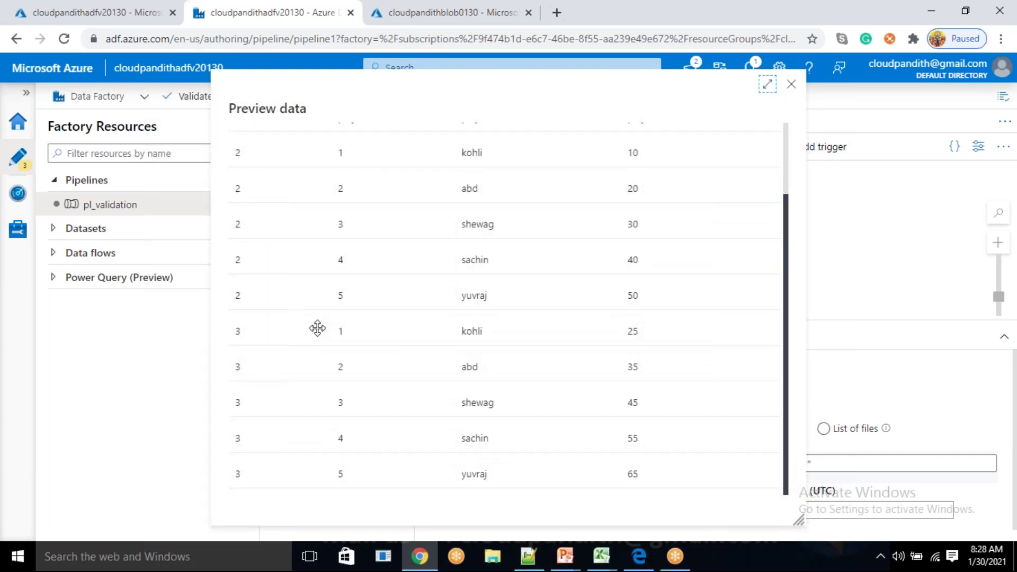
{"action": "scroll", "coordinate": [317, 328], "scroll_direction": "up", "scroll_amount": 2}
{"action": "scroll", "coordinate": [318, 328], "scroll_direction": "down", "scroll_amount": 2}
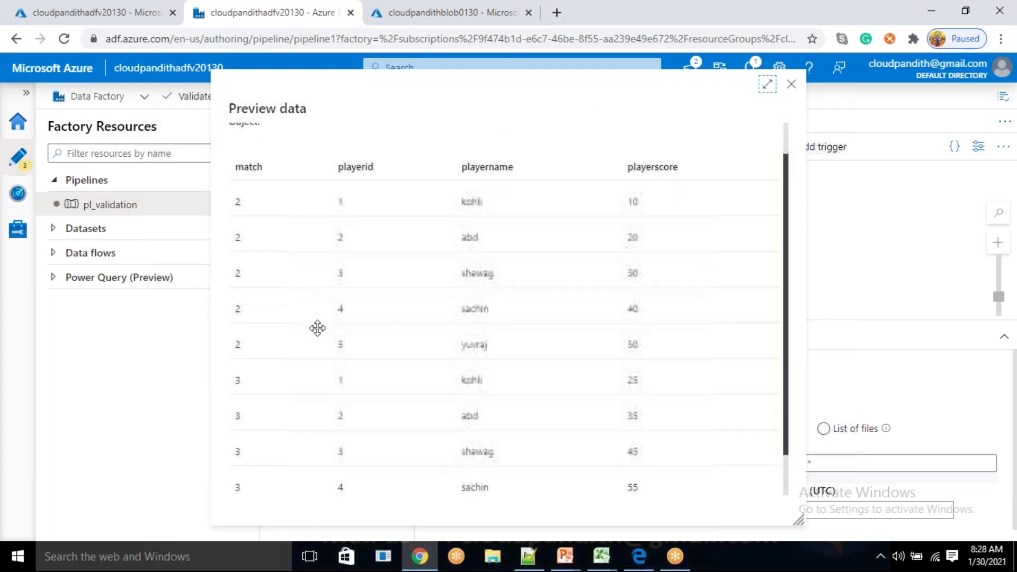
{"action": "scroll", "coordinate": [318, 327], "scroll_direction": "up", "scroll_amount": 2}
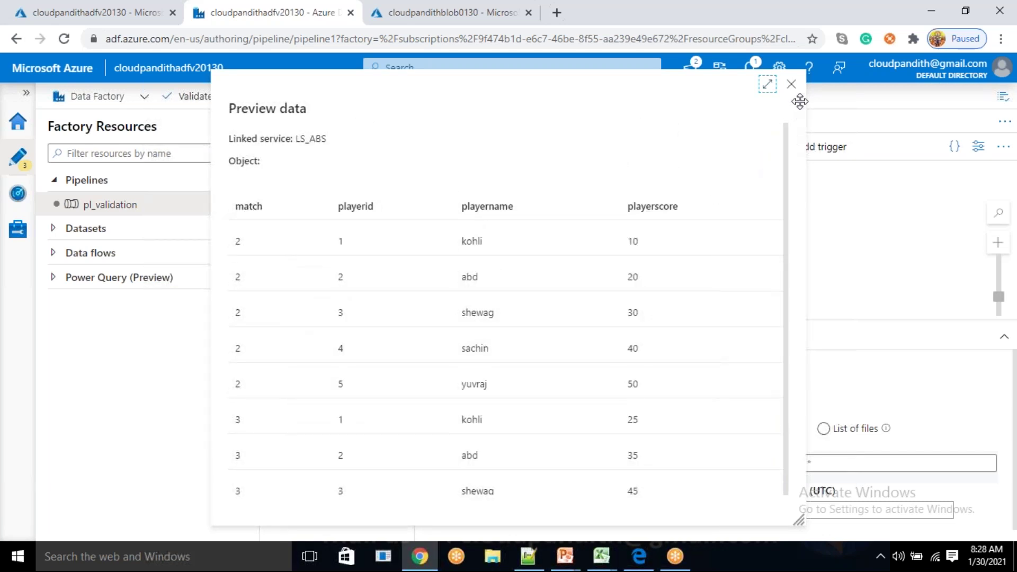
{"action": "left_click", "coordinate": [793, 86]}
- Check the remaining source options and start a debug run of the pl_validation pipeline
{"action": "scroll", "coordinate": [515, 438], "scroll_direction": "down", "scroll_amount": 3}
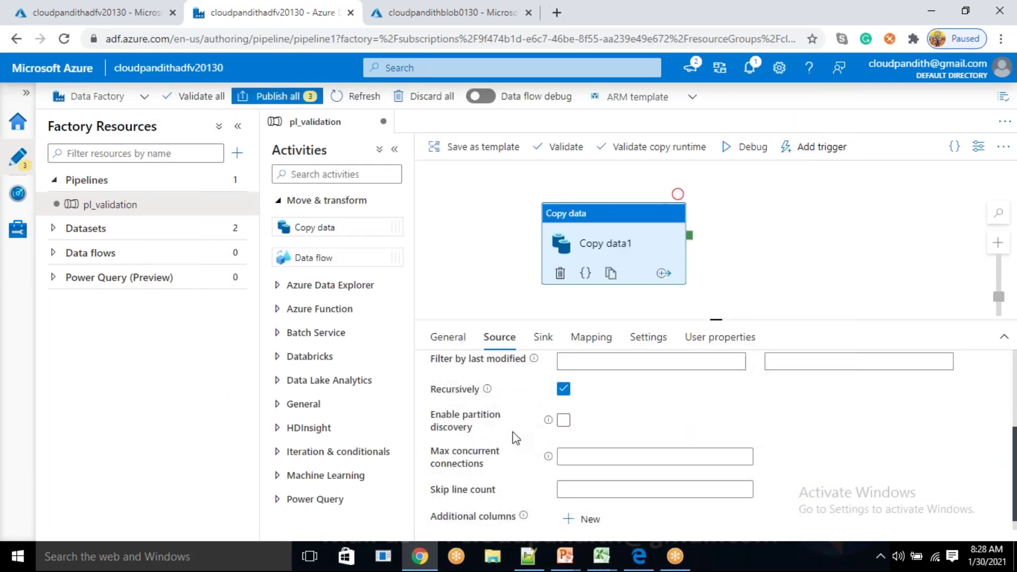
{"action": "scroll", "coordinate": [515, 437], "scroll_direction": "down", "scroll_amount": 1}
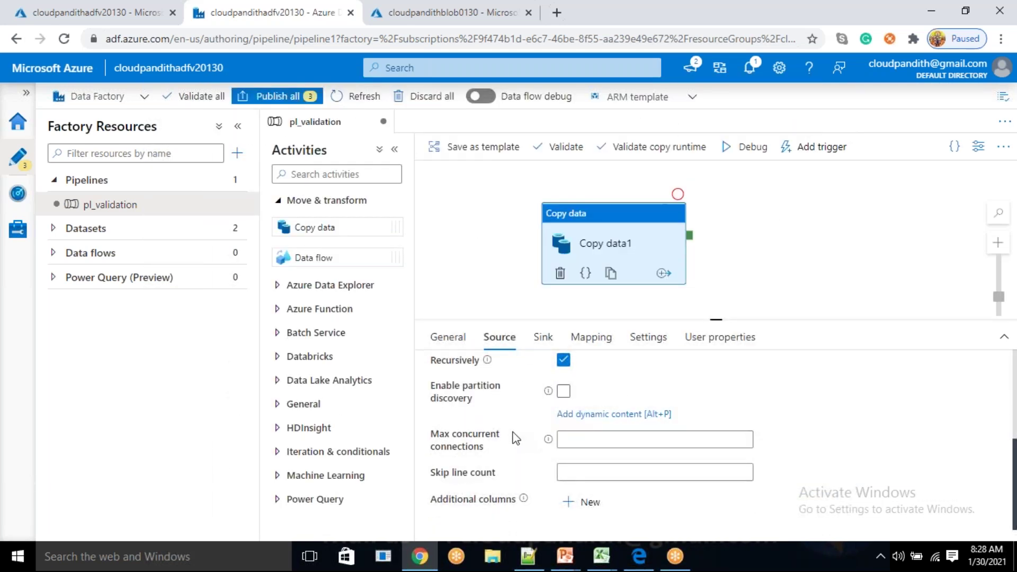
{"action": "scroll", "coordinate": [515, 438], "scroll_direction": "up", "scroll_amount": 5}
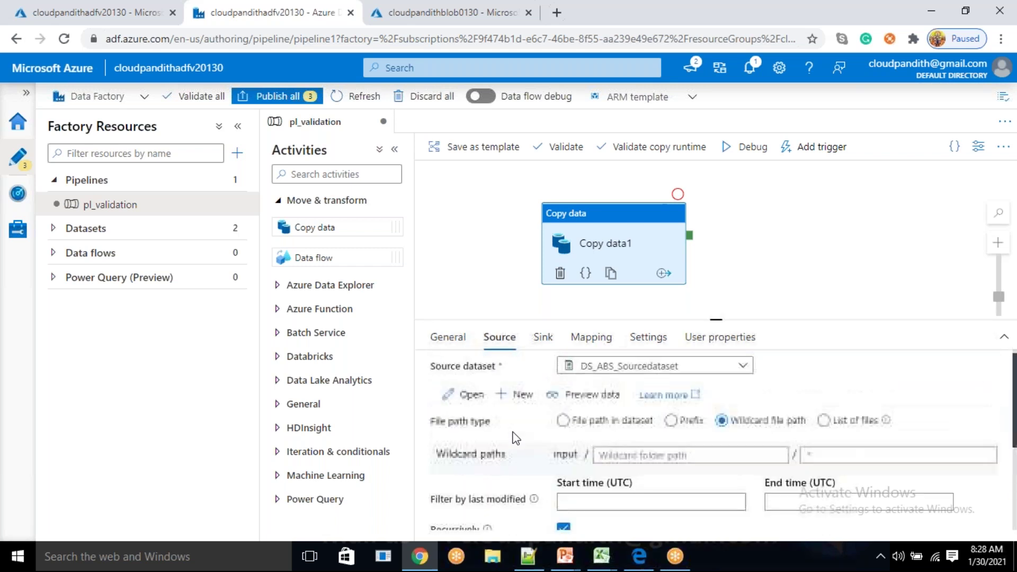
{"action": "left_click", "coordinate": [739, 159]}
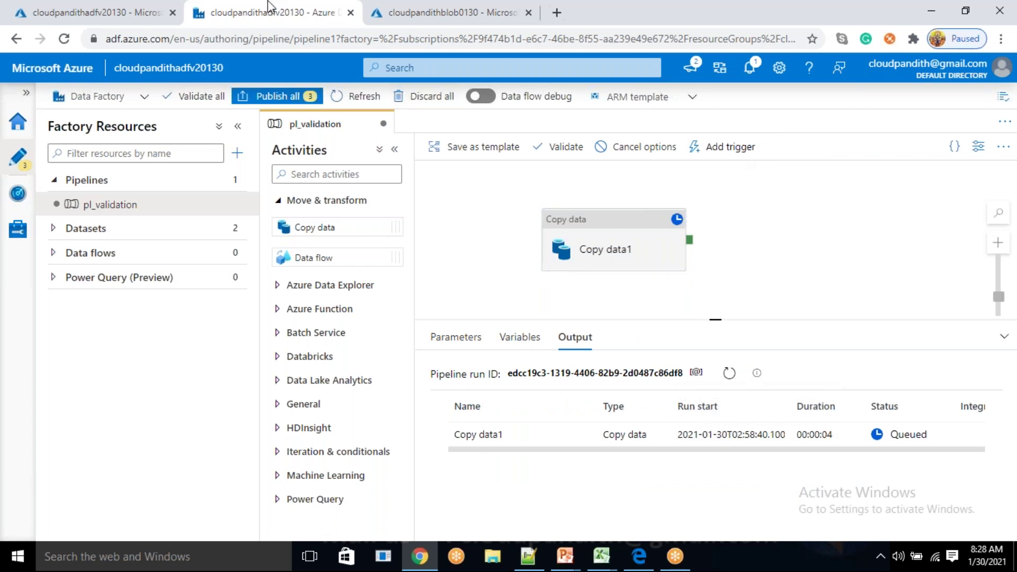
- Switch to the cloudpandithblob0130 storage account and open its output container to check the copied files
{"action": "left_click", "coordinate": [436, 21]}
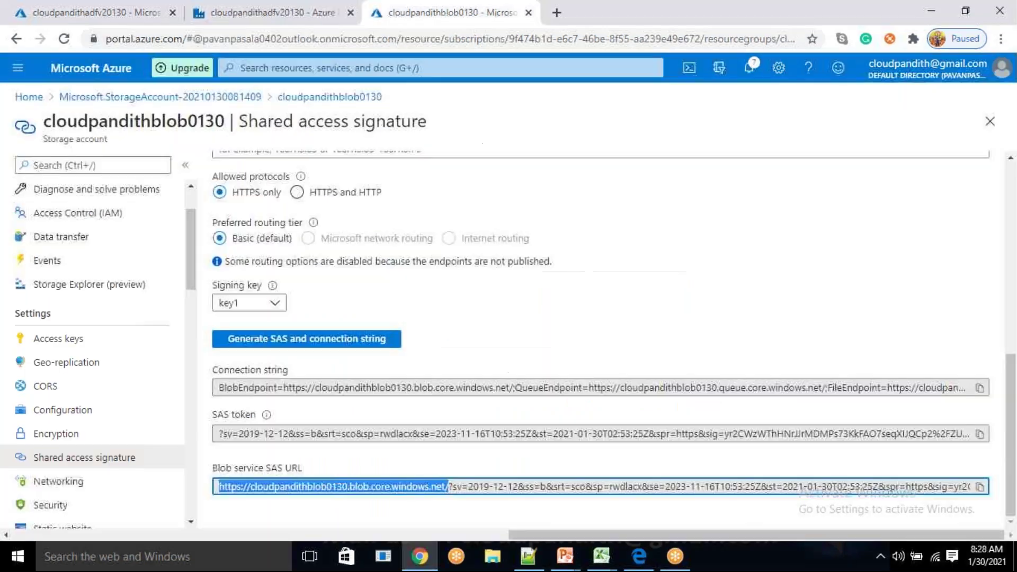
{"action": "scroll", "coordinate": [66, 194], "scroll_direction": "up", "scroll_amount": 3}
{"action": "left_click", "coordinate": [66, 193]}
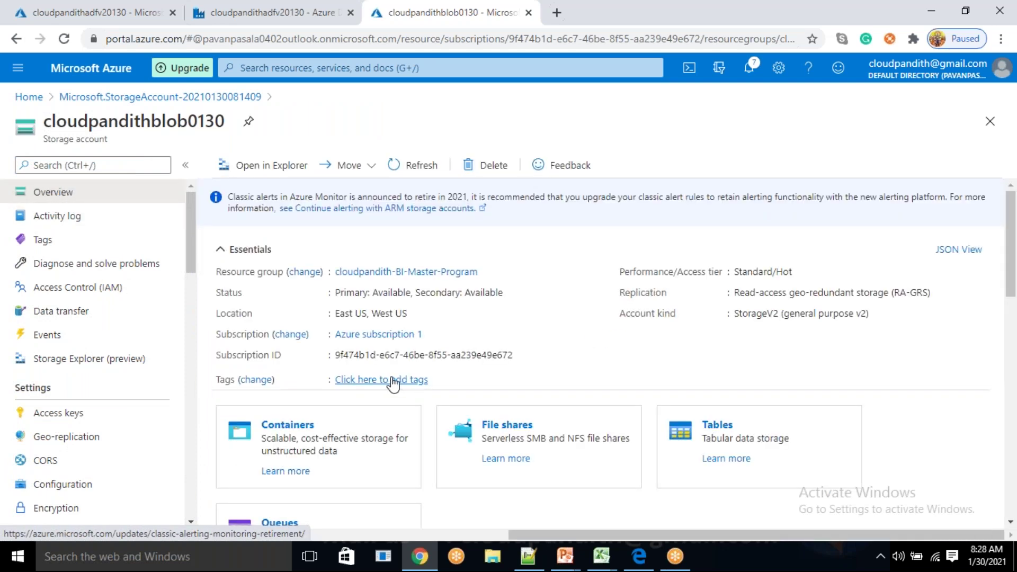
{"action": "left_click", "coordinate": [288, 425]}
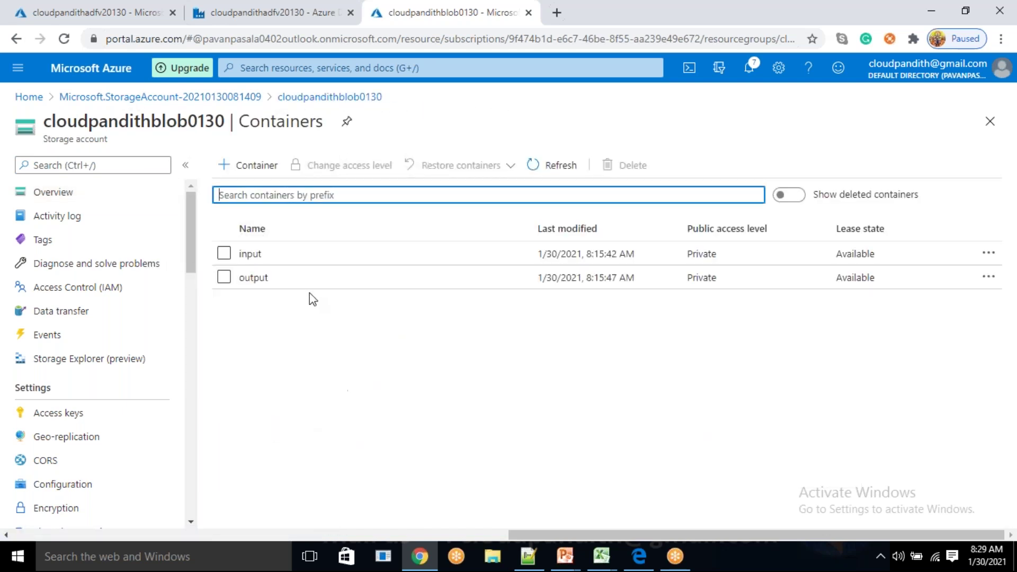
{"action": "left_click", "coordinate": [296, 278]}
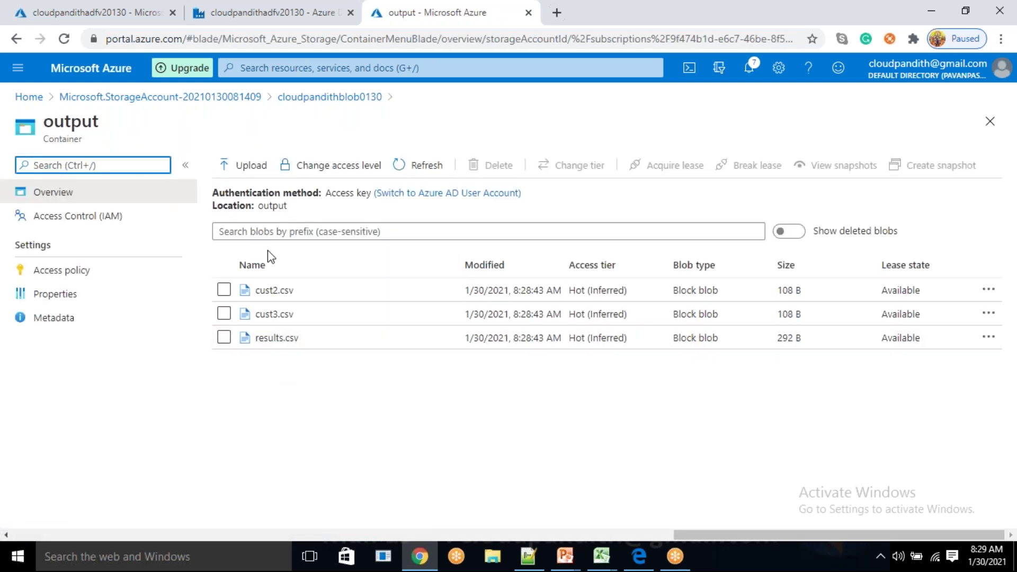
- Return to the pl_validation debug run, open Copy data1's output, and examine the filesRead and filesWritten entries
{"action": "left_click", "coordinate": [284, 7]}
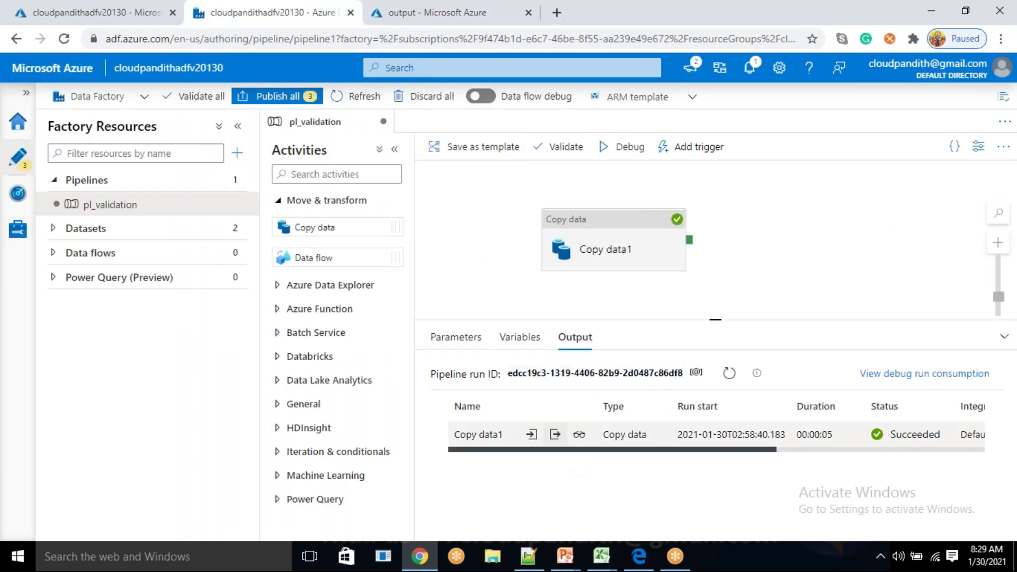
{"action": "left_click", "coordinate": [551, 434]}
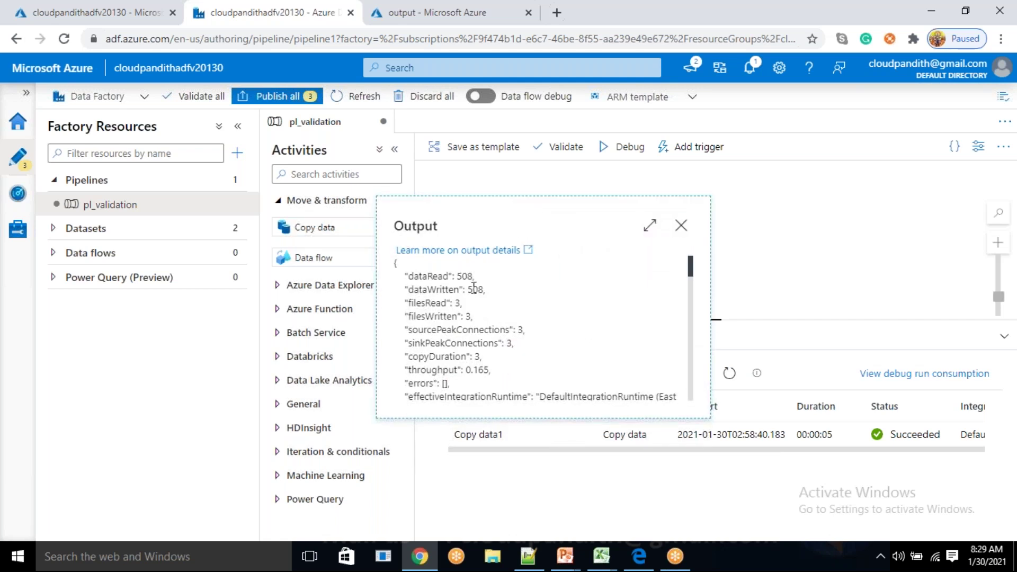
{"action": "left_click_drag", "start_coordinate": [398, 302], "coordinate": [463, 303]}
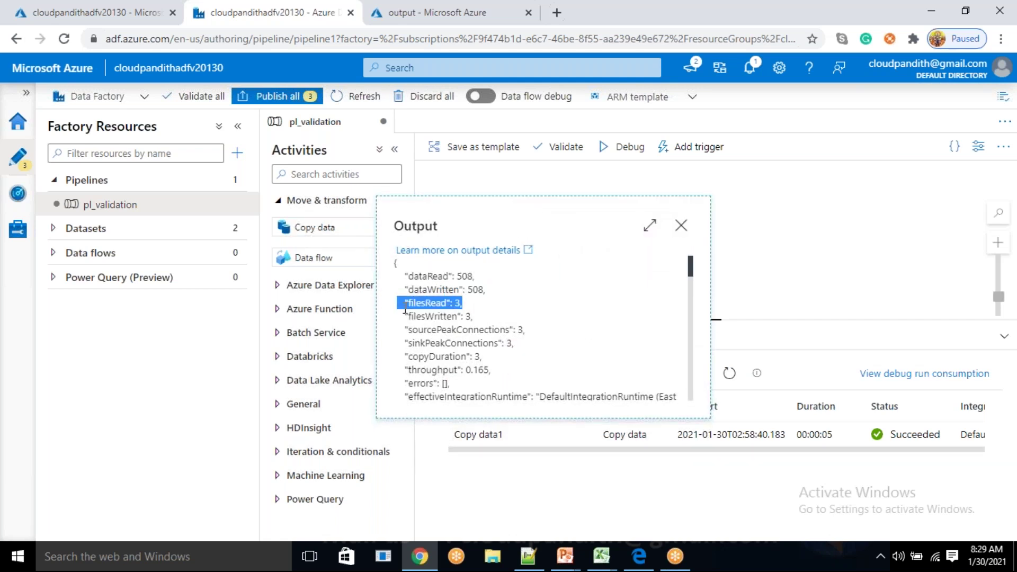
{"action": "left_click_drag", "start_coordinate": [404, 316], "coordinate": [476, 322]}
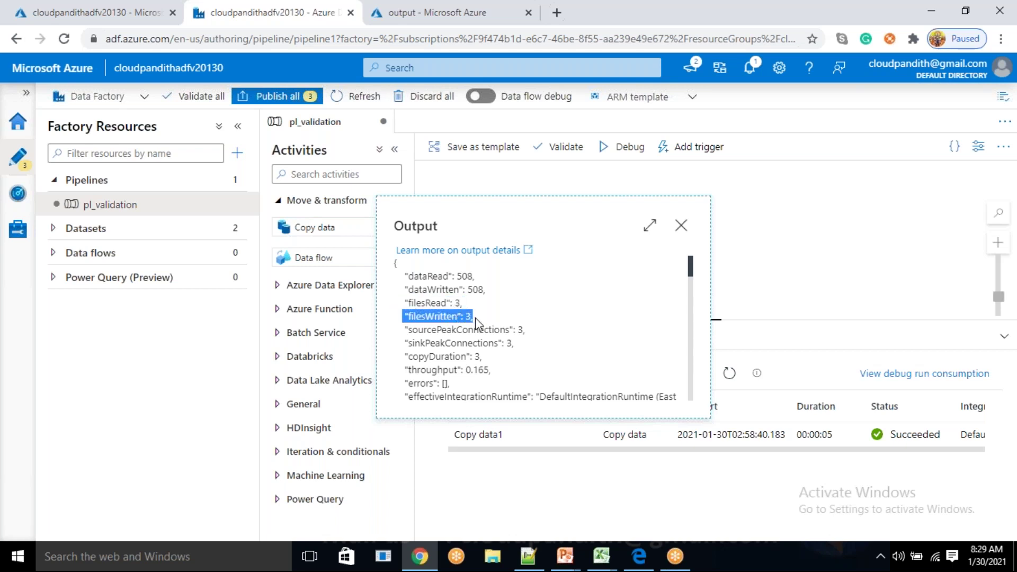
{"action": "left_click_drag", "start_coordinate": [408, 303], "coordinate": [462, 304]}
{"action": "left_click_drag", "start_coordinate": [400, 317], "coordinate": [474, 313]}
{"action": "double_click", "coordinate": [425, 225]}
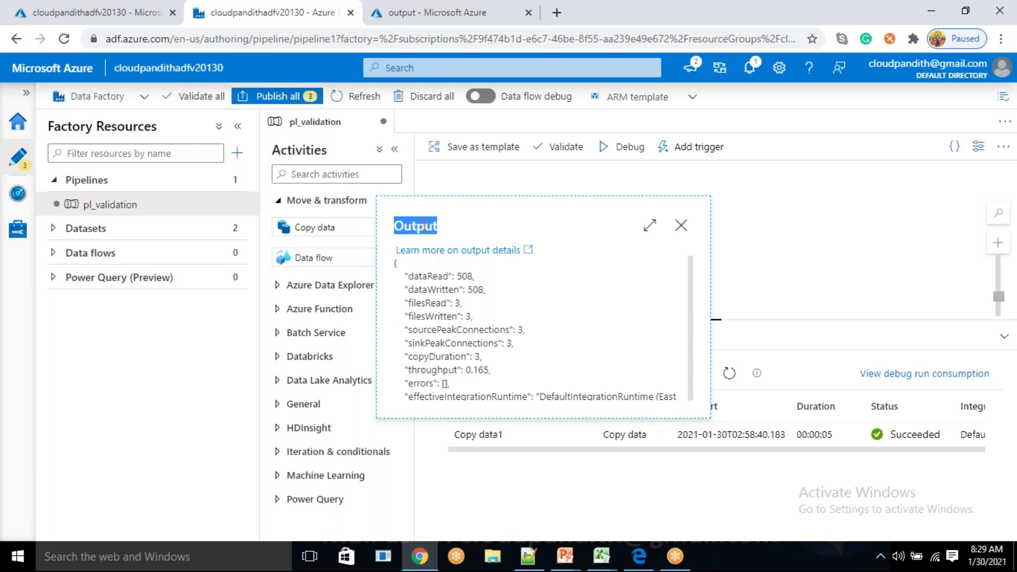
{"action": "left_click_drag", "start_coordinate": [457, 303], "coordinate": [461, 301]}
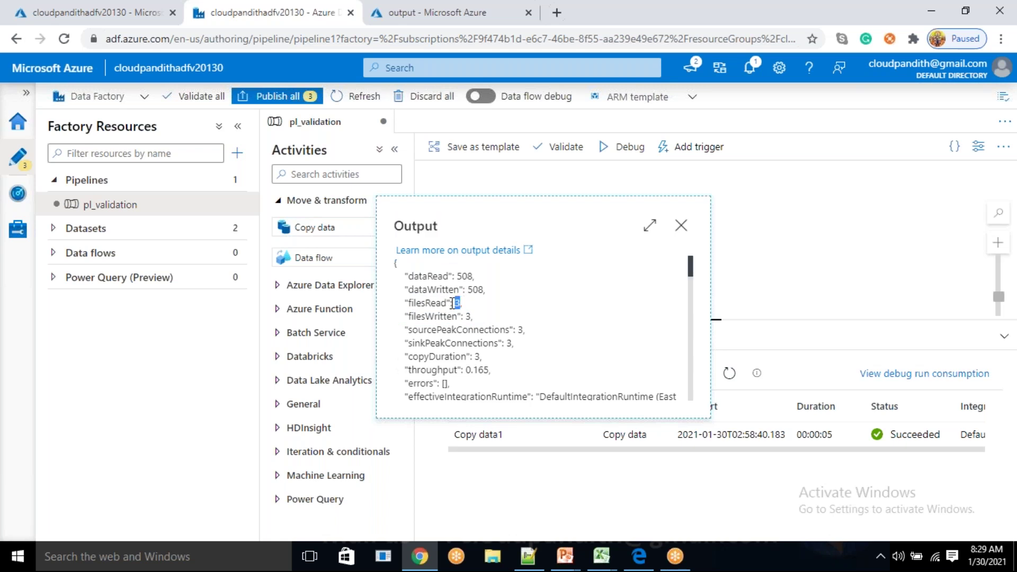
{"action": "left_click_drag", "start_coordinate": [448, 303], "coordinate": [409, 305]}
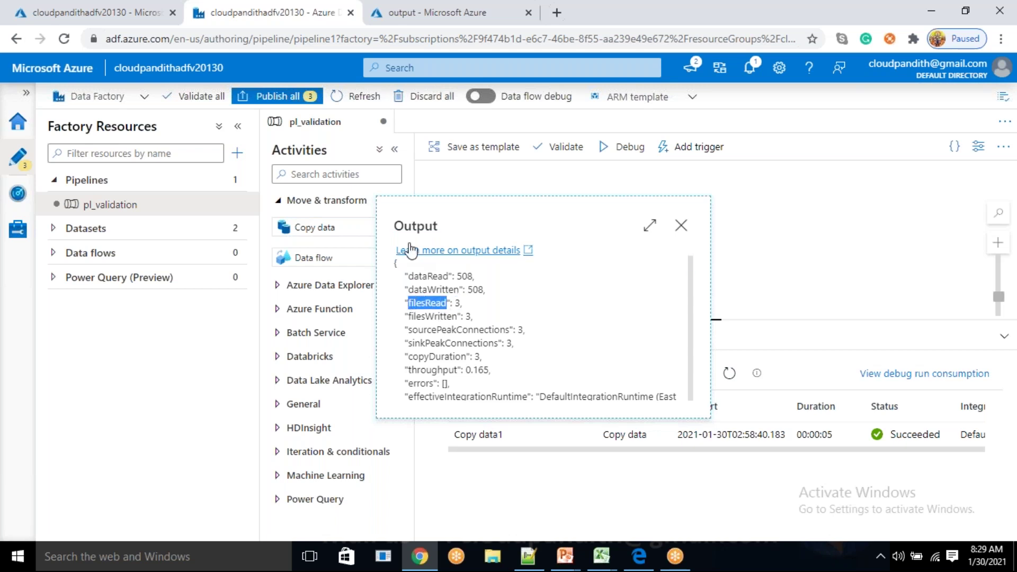
{"action": "double_click", "coordinate": [410, 226]}
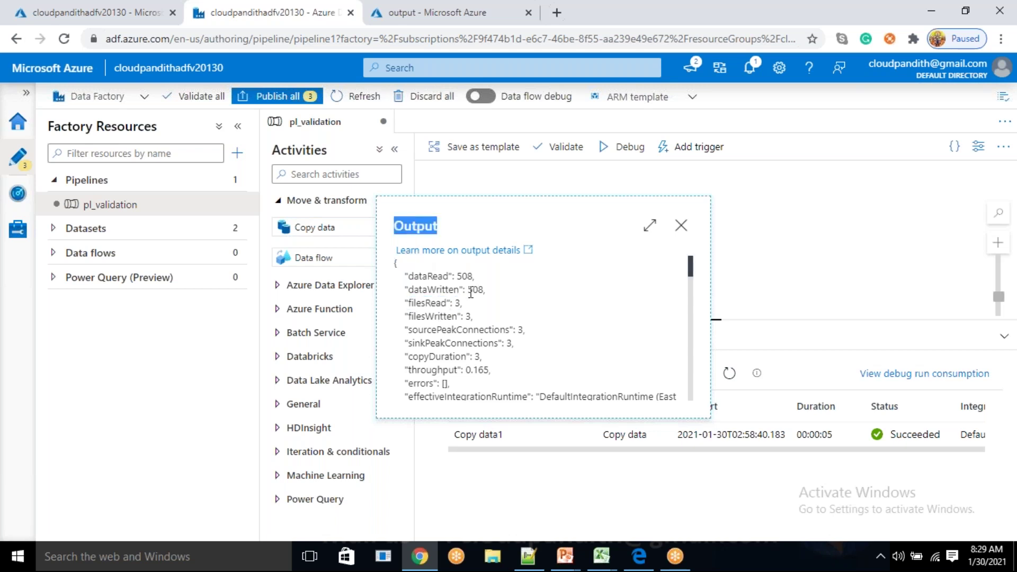
{"action": "left_click", "coordinate": [459, 302]}
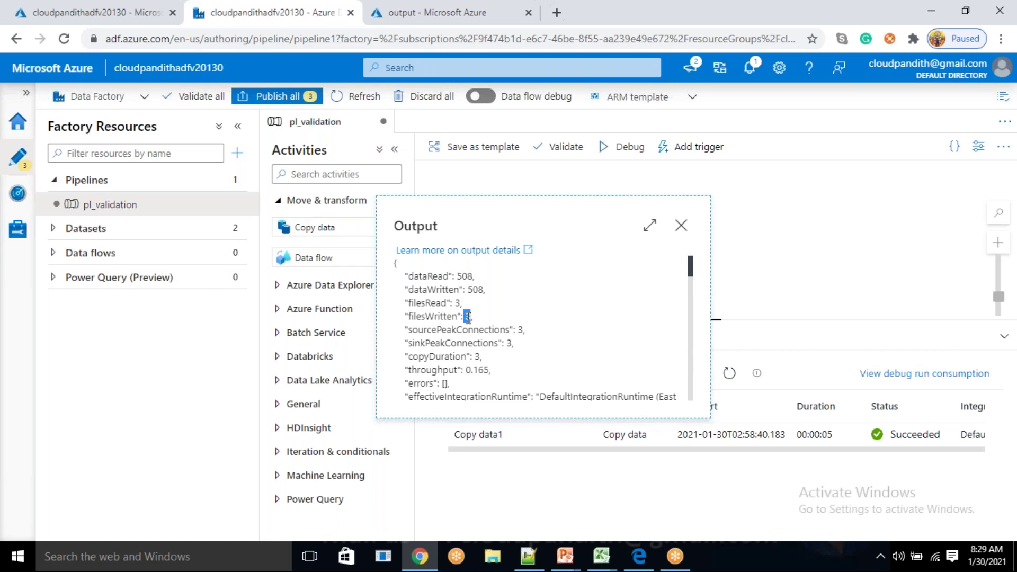
- Compare the filesRead entry with filesWritten in the Copy data1 output, and close the output
{"action": "double_click", "coordinate": [425, 301]}
{"action": "double_click", "coordinate": [425, 316]}
{"action": "double_click", "coordinate": [428, 303]}
{"action": "left_click", "coordinate": [428, 305]}
{"action": "double_click", "coordinate": [428, 307]}
{"action": "left_click", "coordinate": [428, 307]}
{"action": "double_click", "coordinate": [429, 305]}
{"action": "left_click", "coordinate": [428, 306]}
{"action": "double_click", "coordinate": [428, 313]}
{"action": "left_click_drag", "start_coordinate": [426, 305], "coordinate": [430, 306]}
{"action": "double_click", "coordinate": [428, 316]}
{"action": "double_click", "coordinate": [428, 305]}
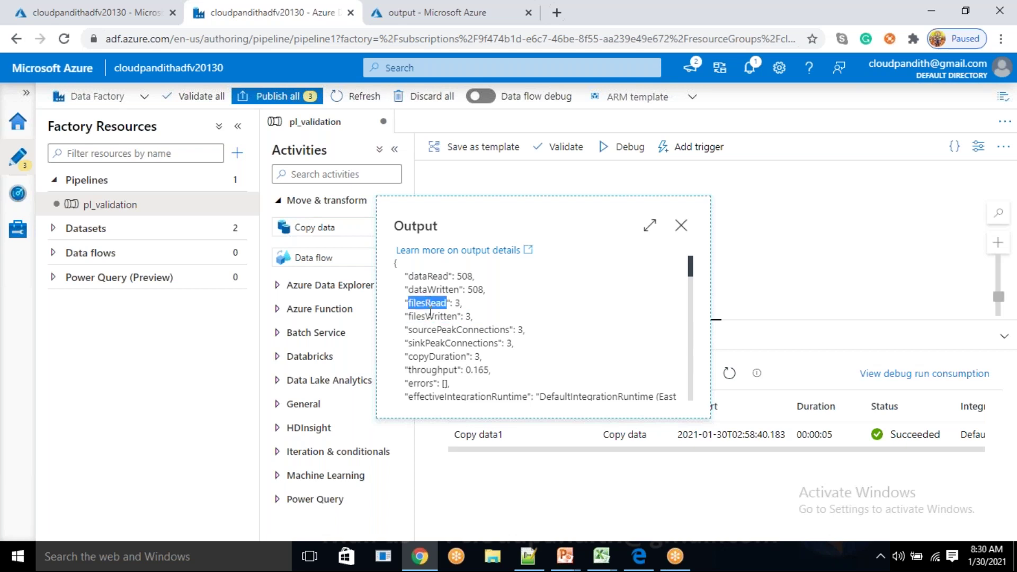
{"action": "left_click", "coordinate": [681, 227]}
{"action": "left_click", "coordinate": [650, 247]}
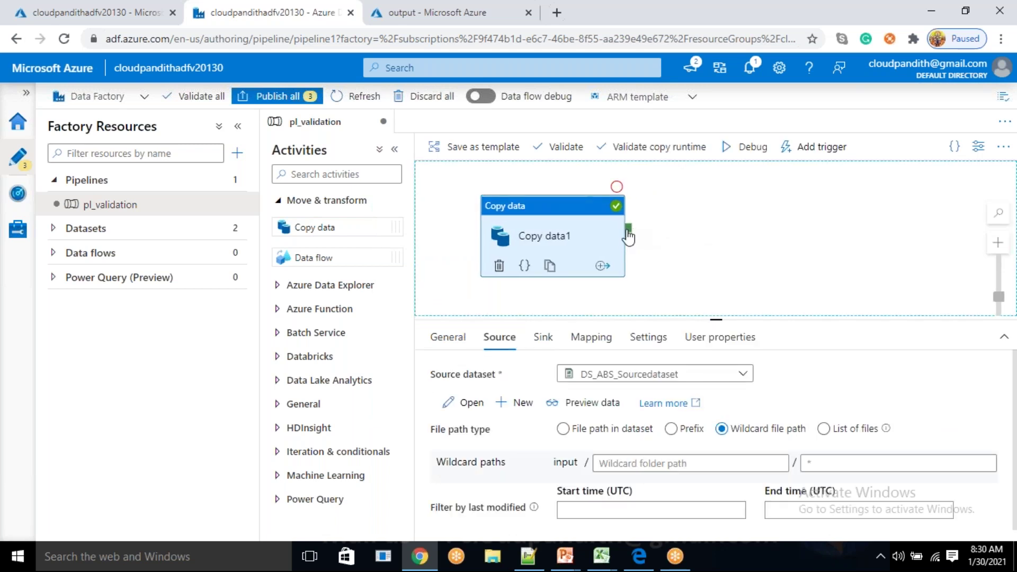
{"action": "left_click", "coordinate": [310, 172]}
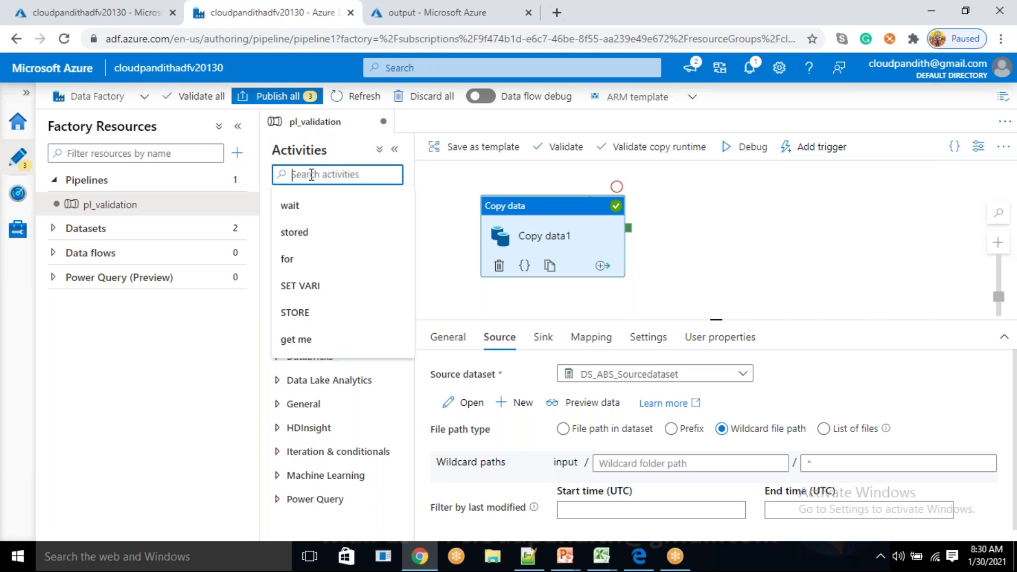
{"action": "left_click", "coordinate": [736, 204]}
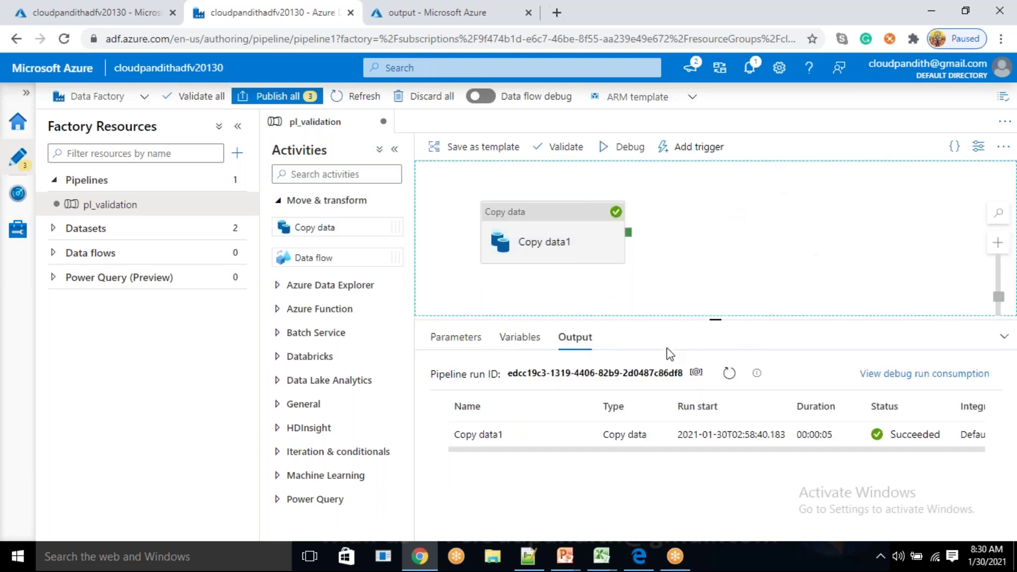
- Reopen the Copy data1 run output, review its filesRead and filesWritten properties again, and close it
{"action": "mouse_move", "coordinate": [586, 432]}
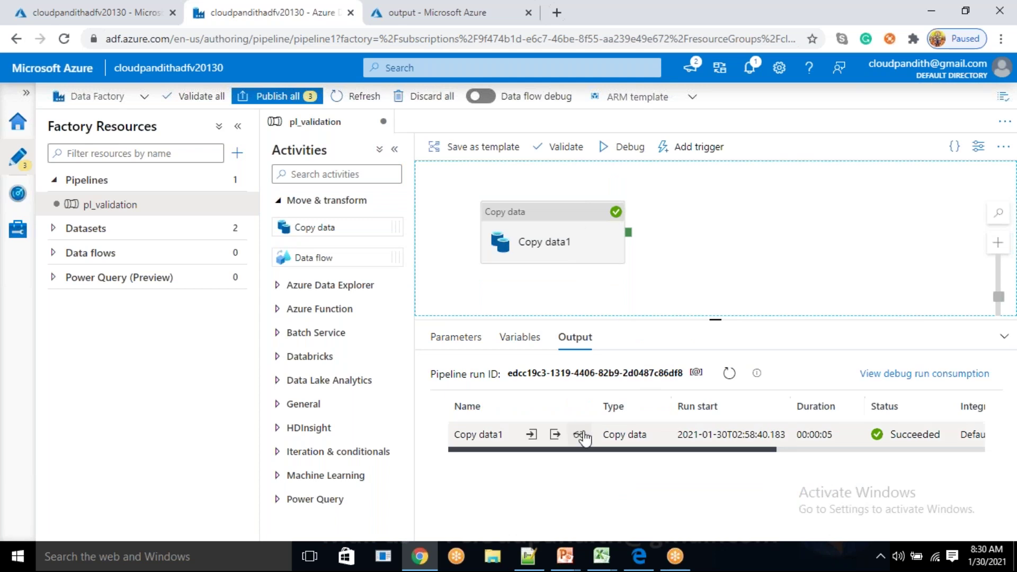
{"action": "left_click", "coordinate": [556, 434]}
{"action": "left_click", "coordinate": [555, 439]}
{"action": "left_click", "coordinate": [555, 435]}
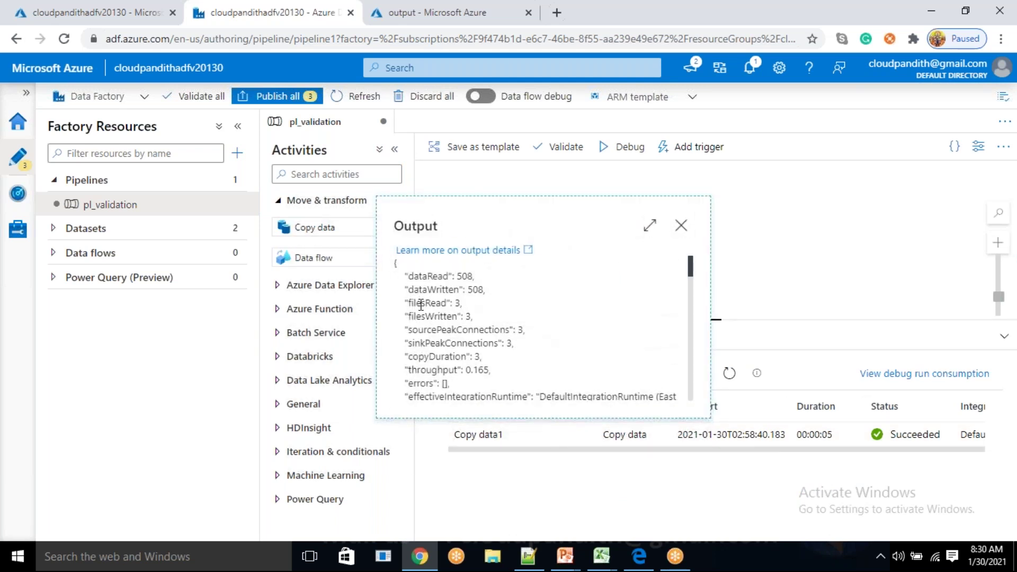
{"action": "left_click_drag", "start_coordinate": [404, 303], "coordinate": [474, 318]}
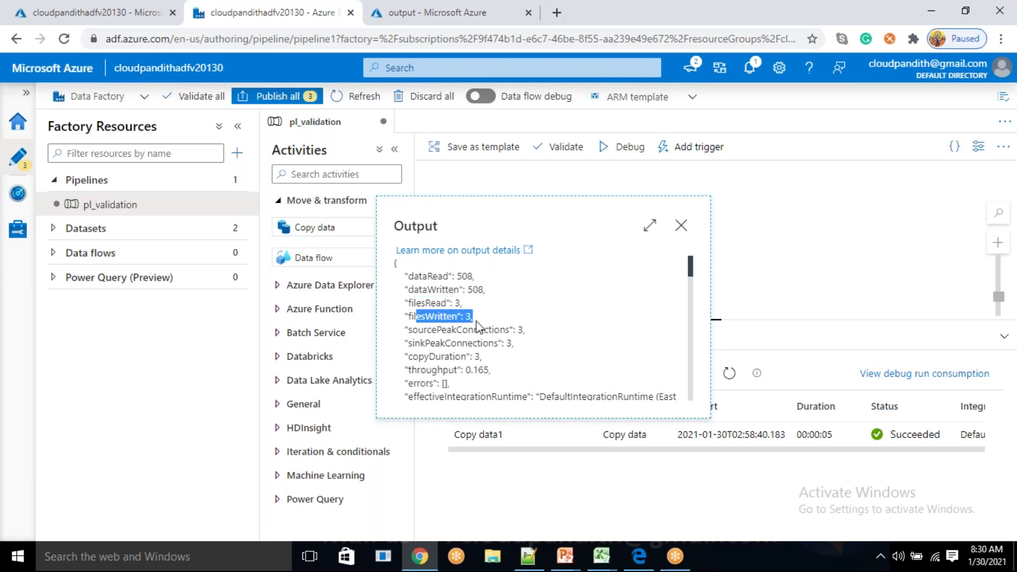
{"action": "double_click", "coordinate": [415, 222]}
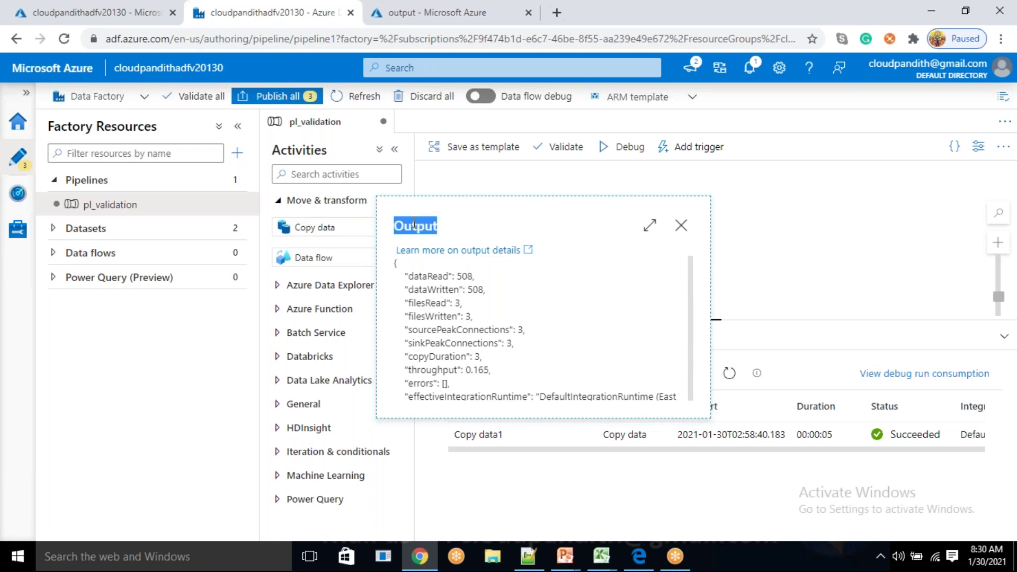
{"action": "double_click", "coordinate": [429, 303]}
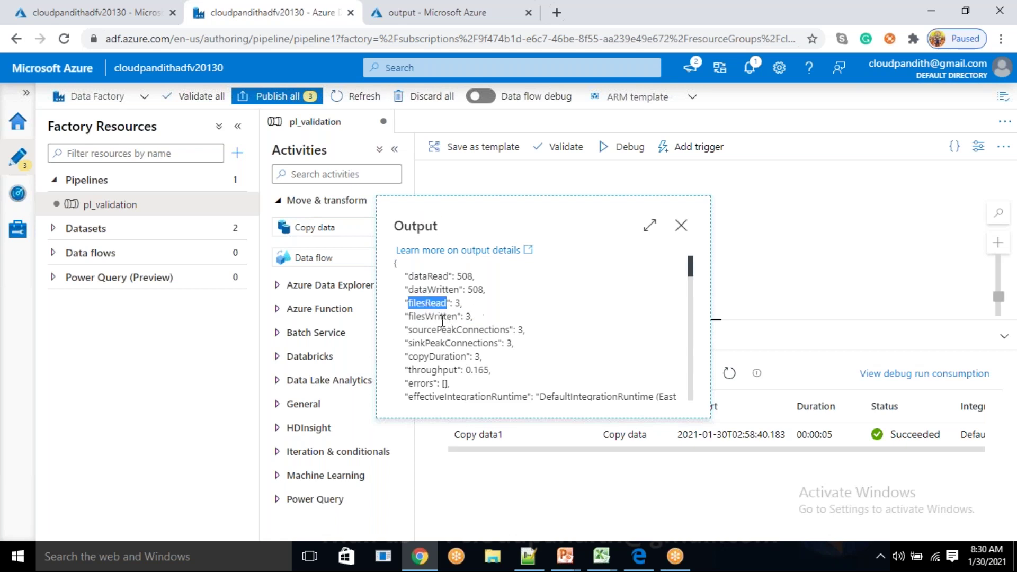
{"action": "double_click", "coordinate": [443, 316]}
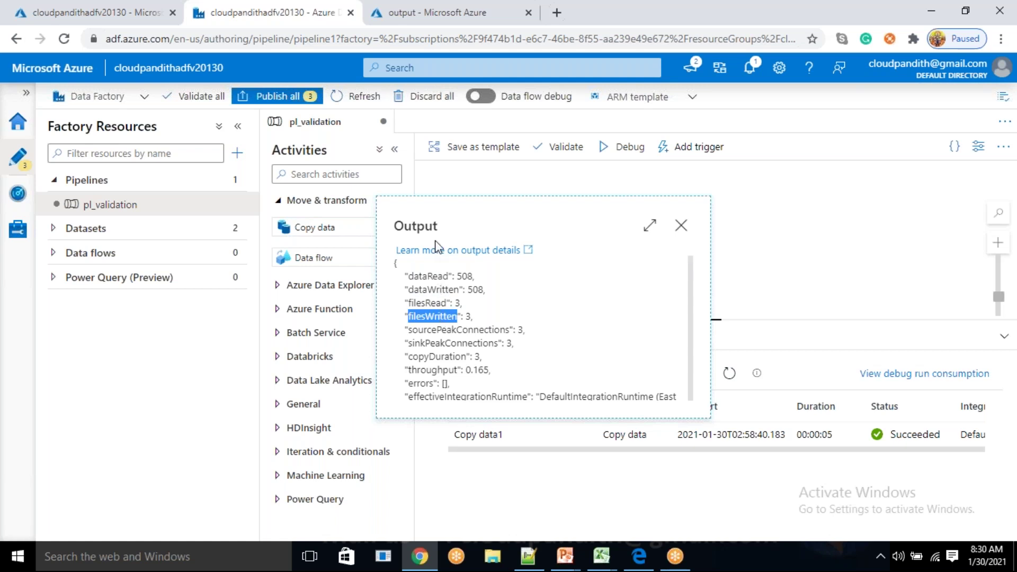
{"action": "left_click", "coordinate": [430, 318]}
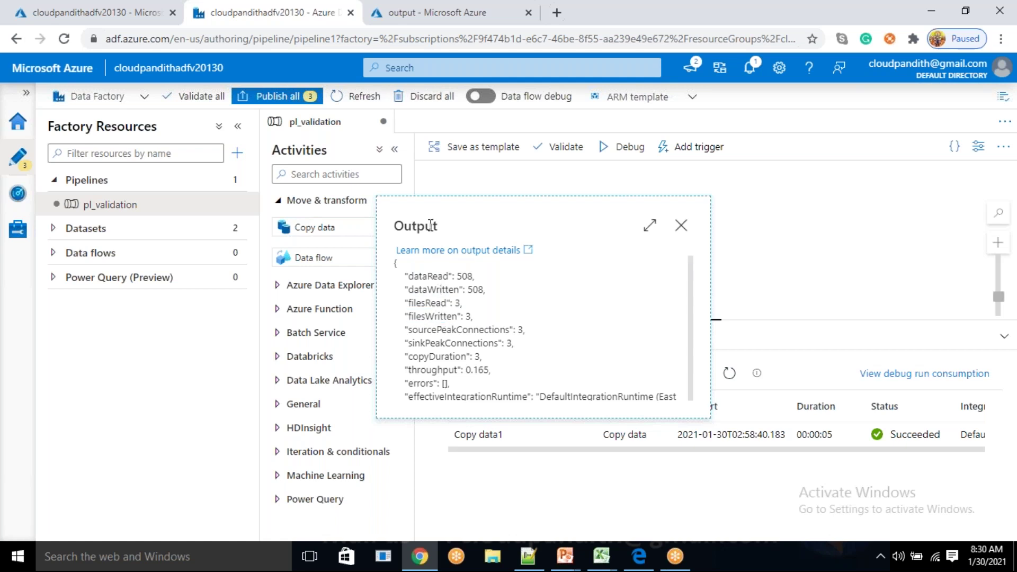
{"action": "double_click", "coordinate": [431, 318]}
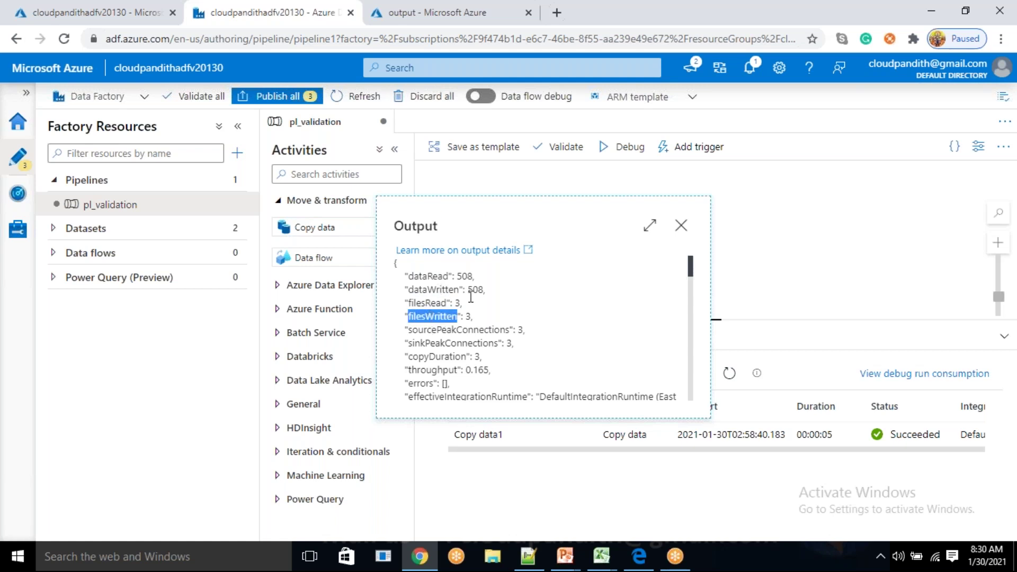
{"action": "left_click", "coordinate": [682, 225]}
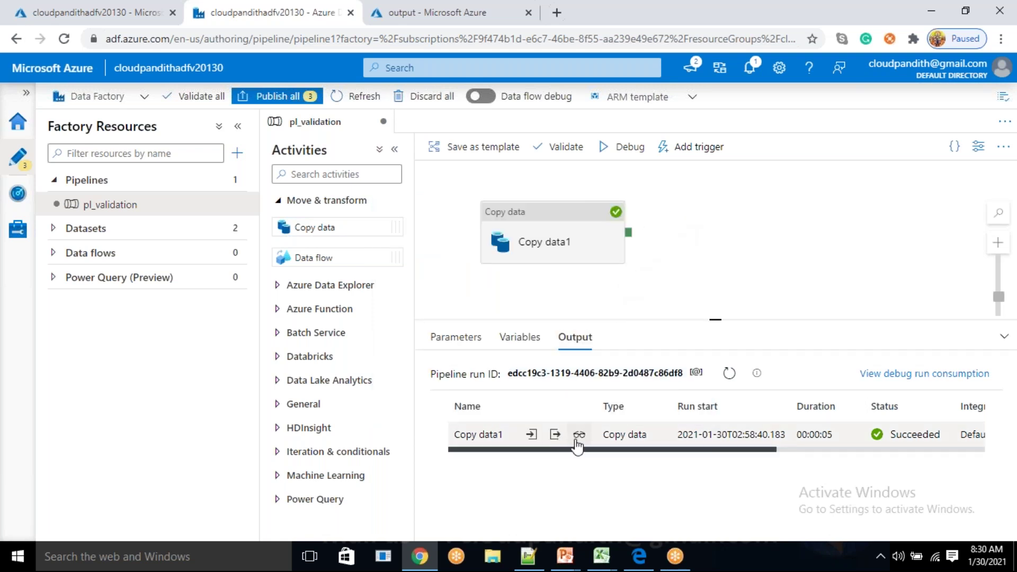
- Open the run details of Copy data1 and compare the files read with the files written
{"action": "left_click", "coordinate": [579, 436]}
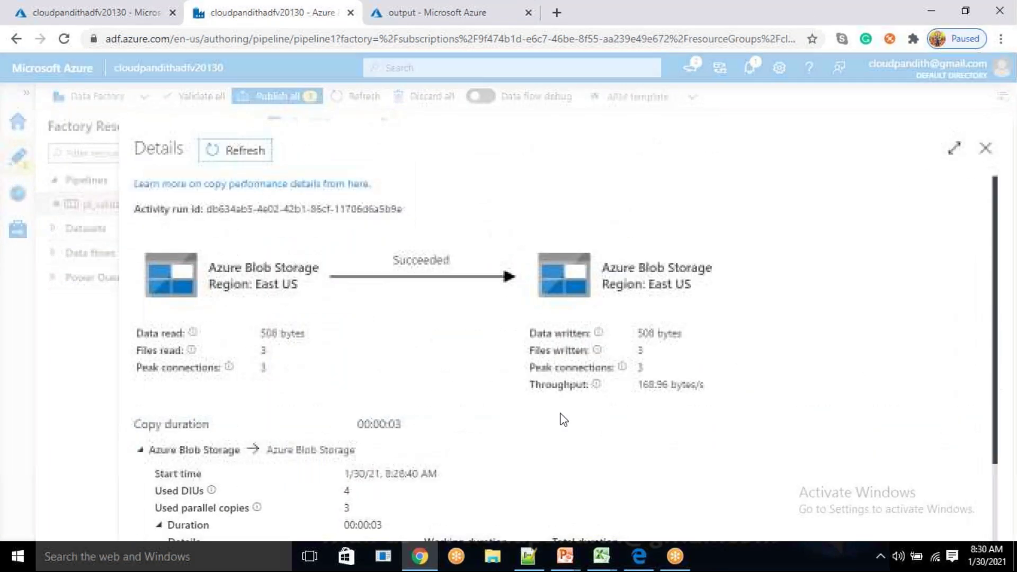
{"action": "left_click_drag", "start_coordinate": [183, 351], "coordinate": [165, 350]}
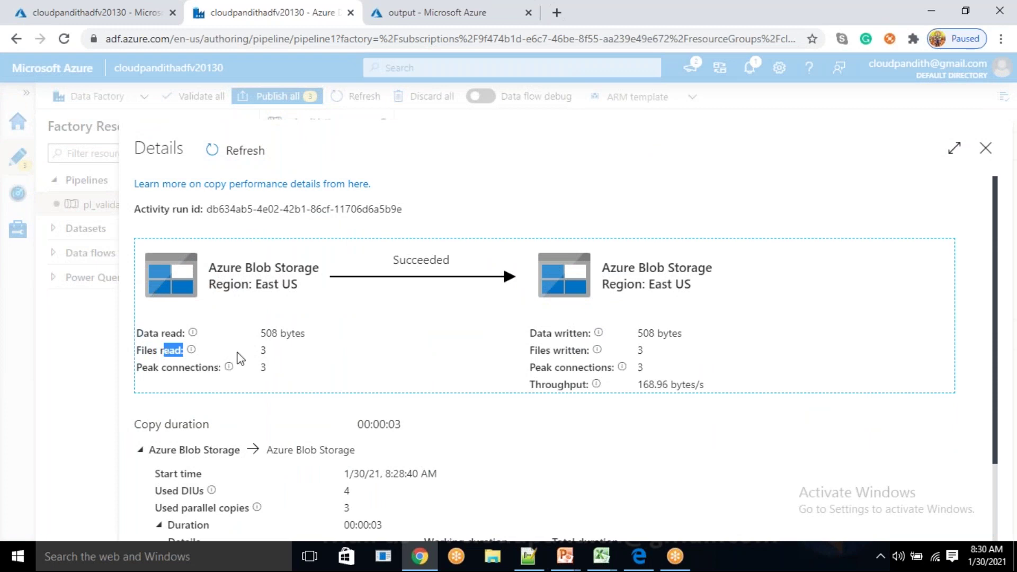
{"action": "left_click_drag", "start_coordinate": [589, 351], "coordinate": [547, 350]}
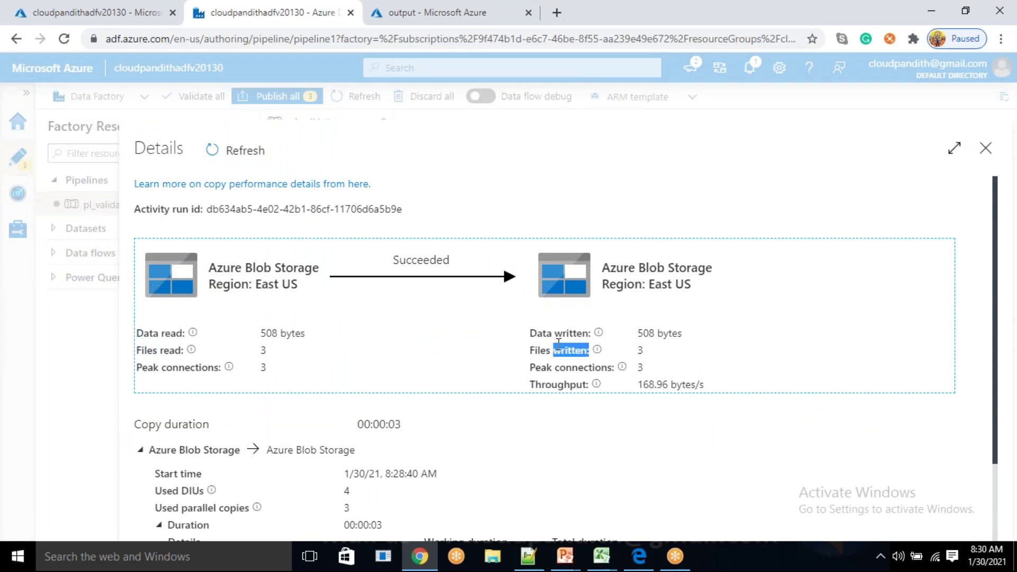
{"action": "left_click_drag", "start_coordinate": [647, 350], "coordinate": [637, 350]}
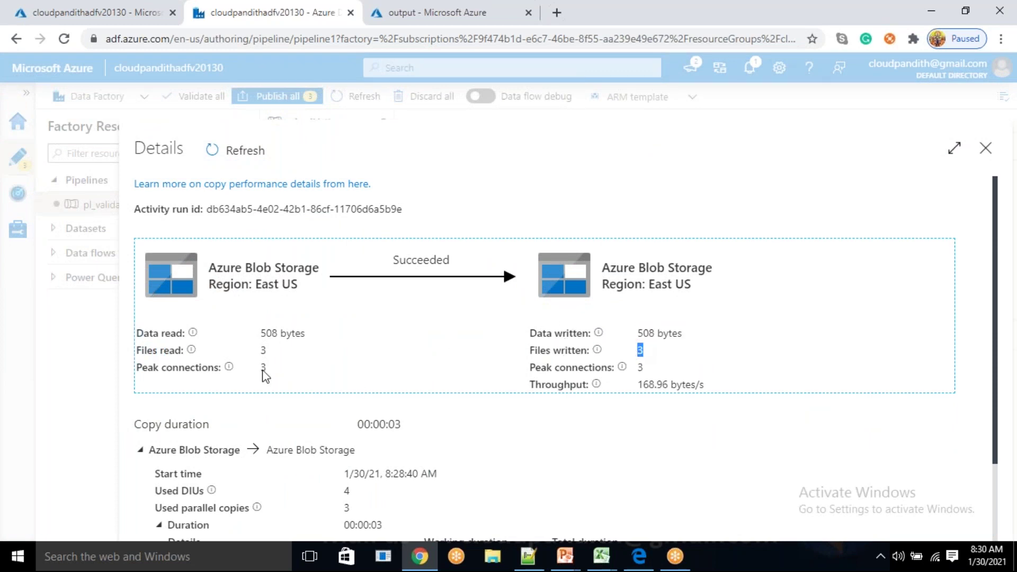
{"action": "left_click_drag", "start_coordinate": [249, 352], "coordinate": [278, 350]}
{"action": "left_click", "coordinate": [661, 362]}
- Examine the storage type and region of the source and sink in the Copy data1 run details
{"action": "left_click_drag", "start_coordinate": [216, 268], "coordinate": [256, 297]}
{"action": "left_click", "coordinate": [295, 296]}
{"action": "left_click", "coordinate": [415, 315]}
{"action": "left_click_drag", "start_coordinate": [607, 267], "coordinate": [643, 286]}
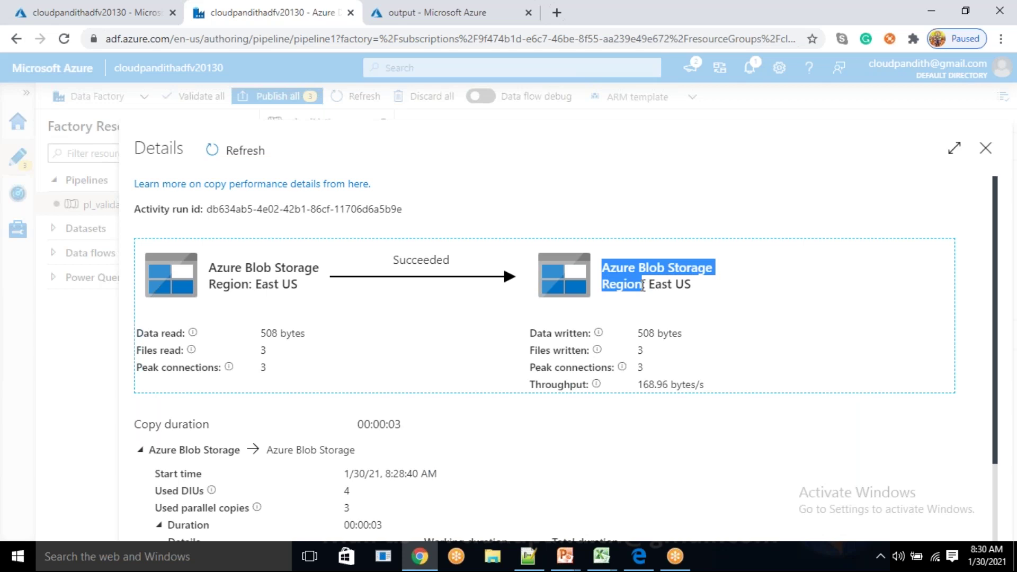
{"action": "left_click_drag", "start_coordinate": [717, 286], "coordinate": [642, 290]}
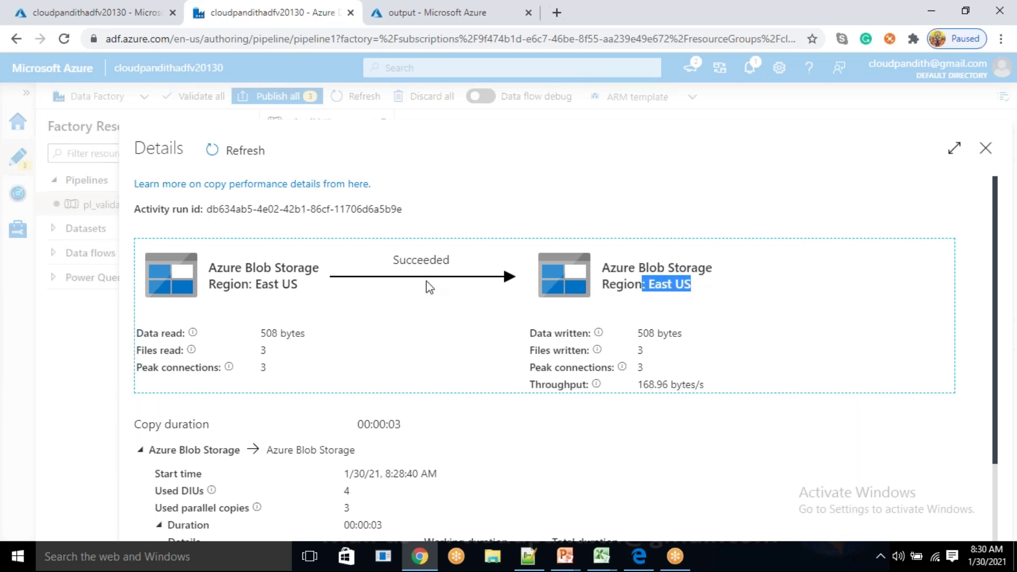
{"action": "triple_click", "coordinate": [251, 270]}
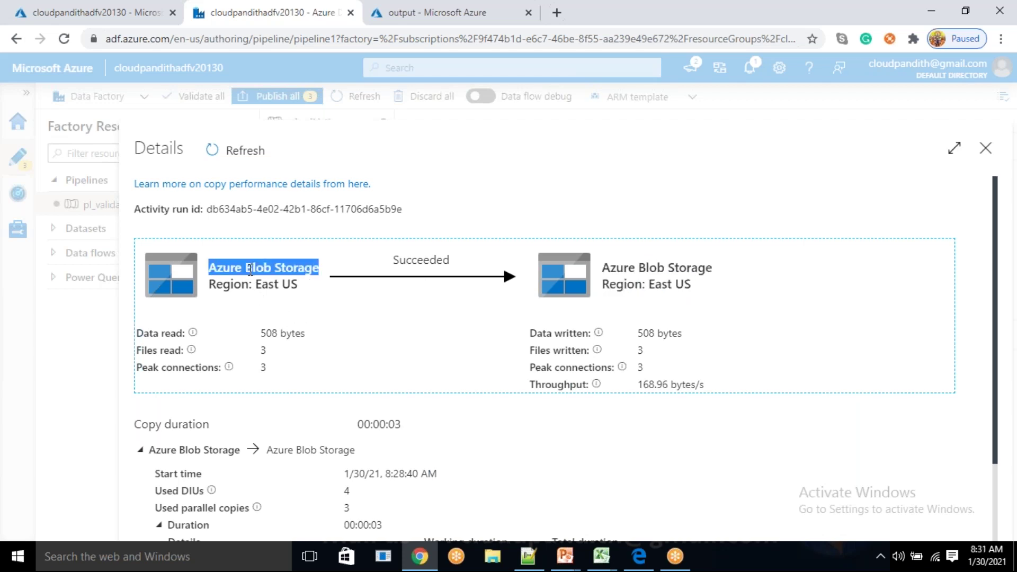
{"action": "left_click", "coordinate": [636, 264]}
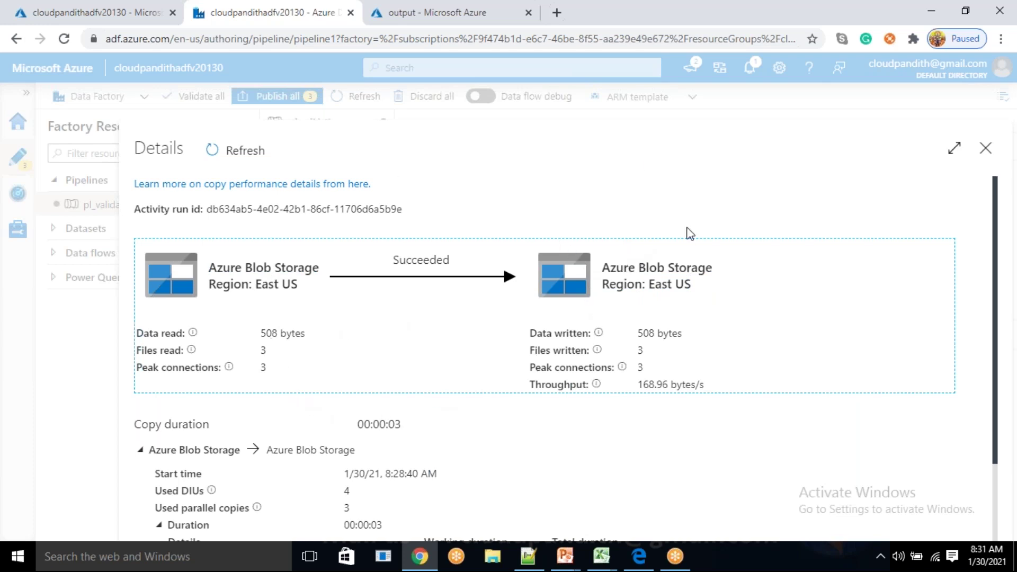
{"action": "double_click", "coordinate": [272, 280]}
{"action": "double_click", "coordinate": [657, 283]}
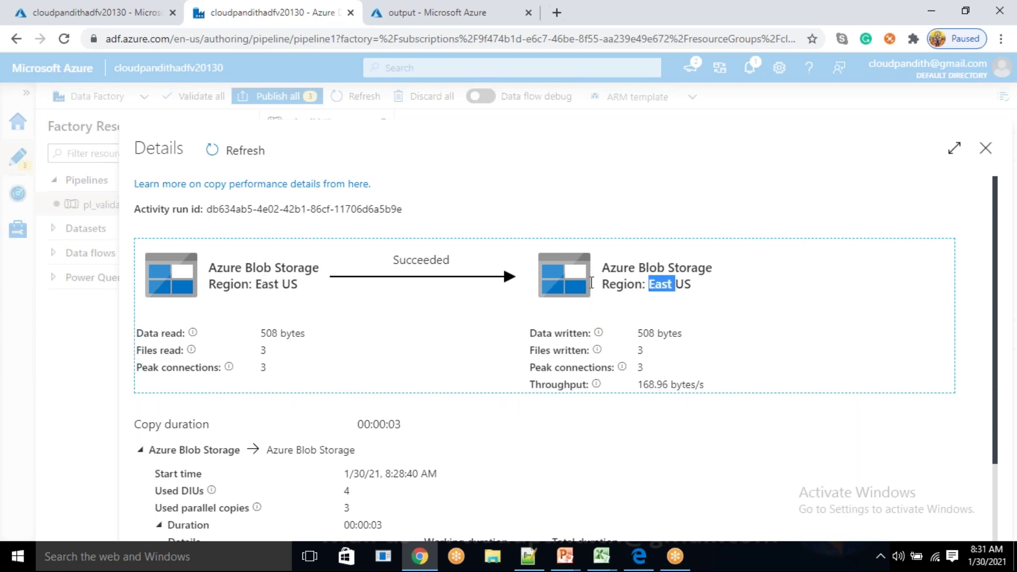
- Review the copy status between the source and sink storage in the run details, close them, and select the Copy data1 activity
{"action": "double_click", "coordinate": [448, 263]}
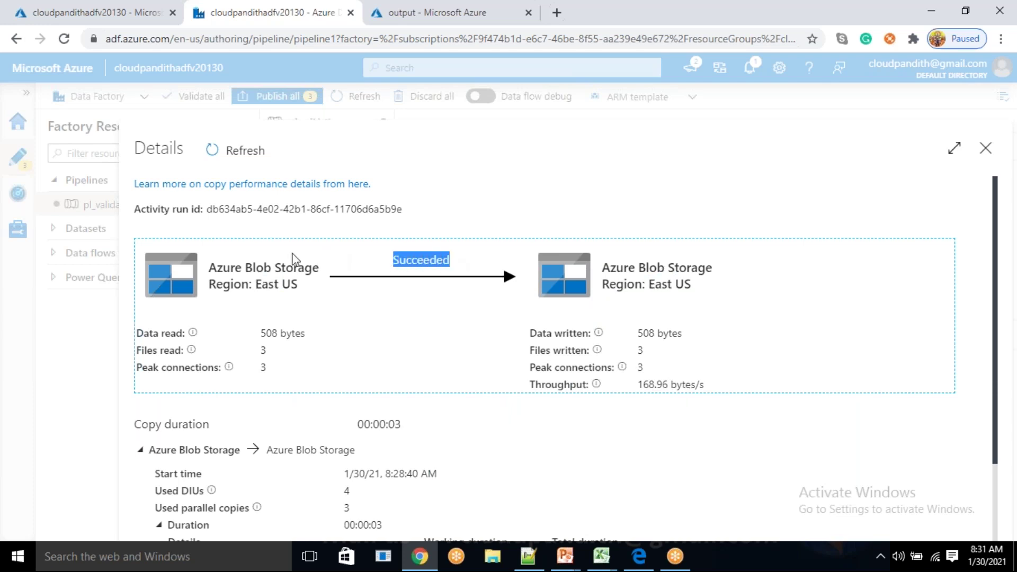
{"action": "double_click", "coordinate": [233, 268]}
{"action": "left_click", "coordinate": [663, 269]}
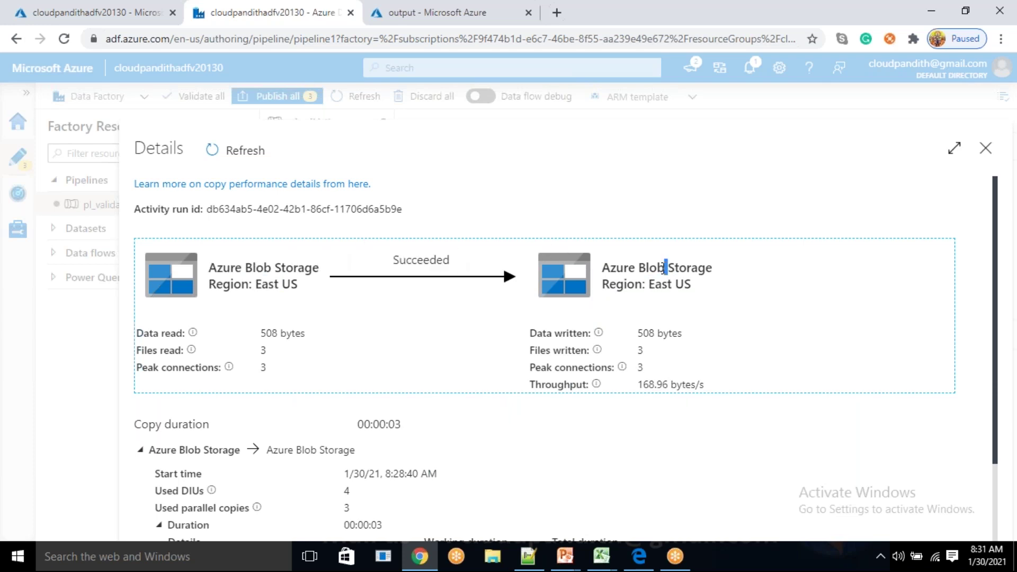
{"action": "left_click_drag", "start_coordinate": [451, 261], "coordinate": [386, 271]}
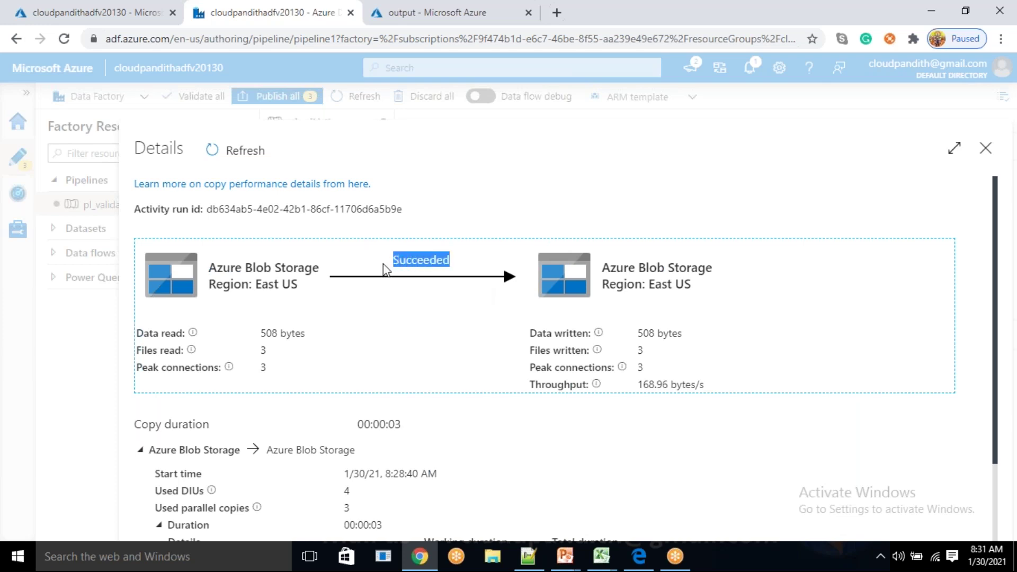
{"action": "left_click", "coordinate": [986, 151]}
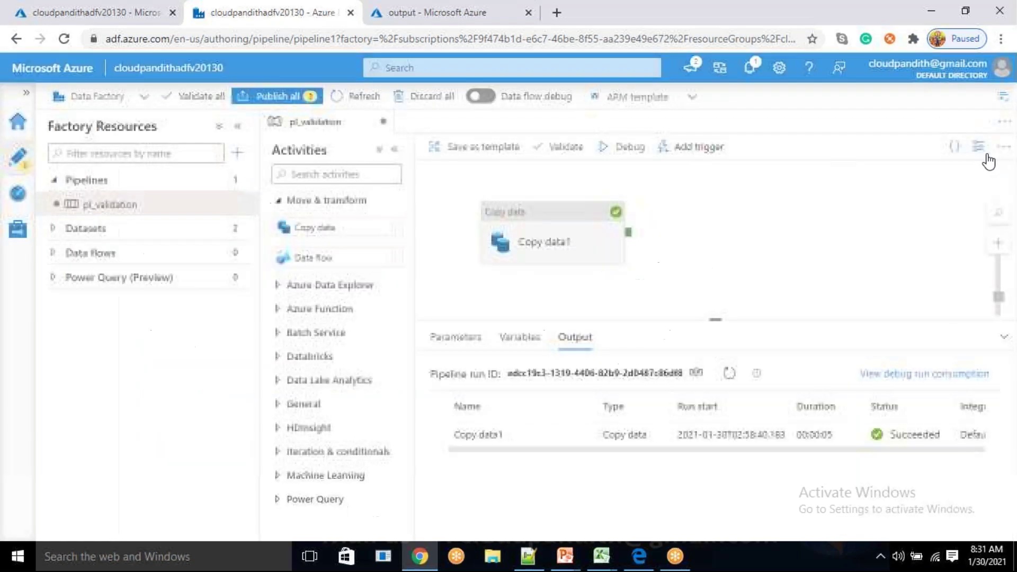
{"action": "left_click", "coordinate": [546, 243]}
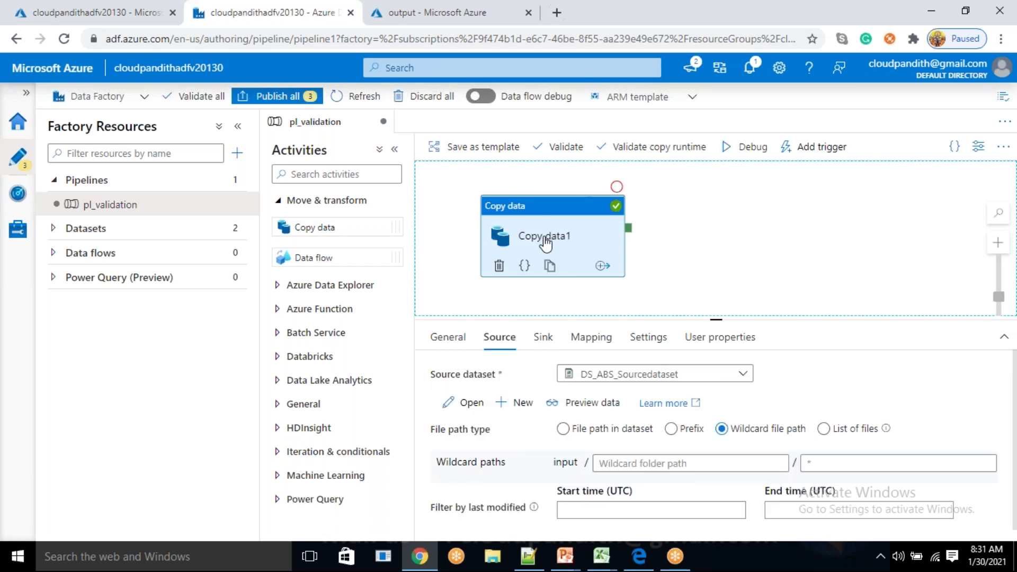
- Open cust2.csv in the output container, view its contents as raw text and as a table preview, and close it
{"action": "left_click", "coordinate": [429, 9]}
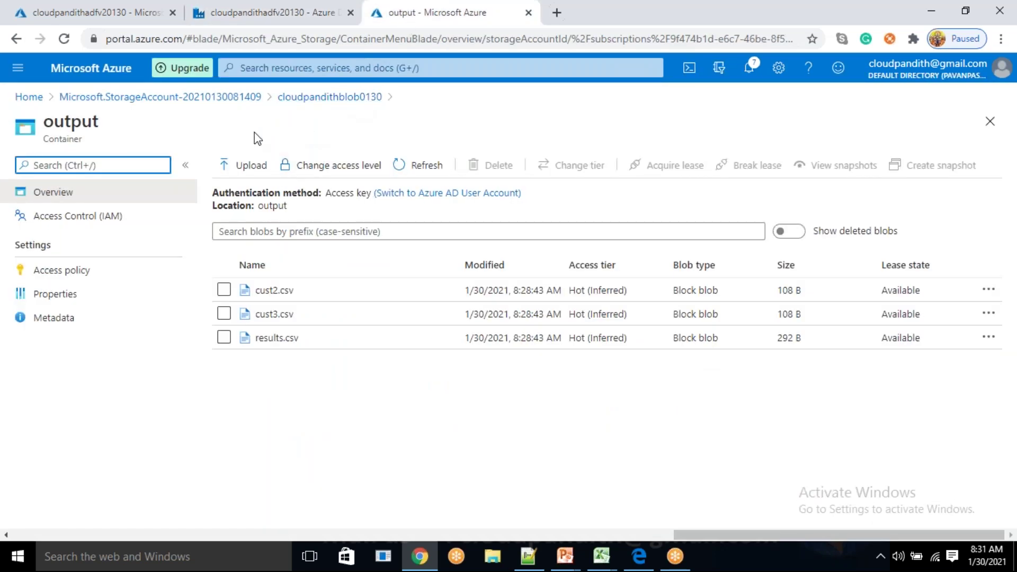
{"action": "left_click", "coordinate": [301, 293]}
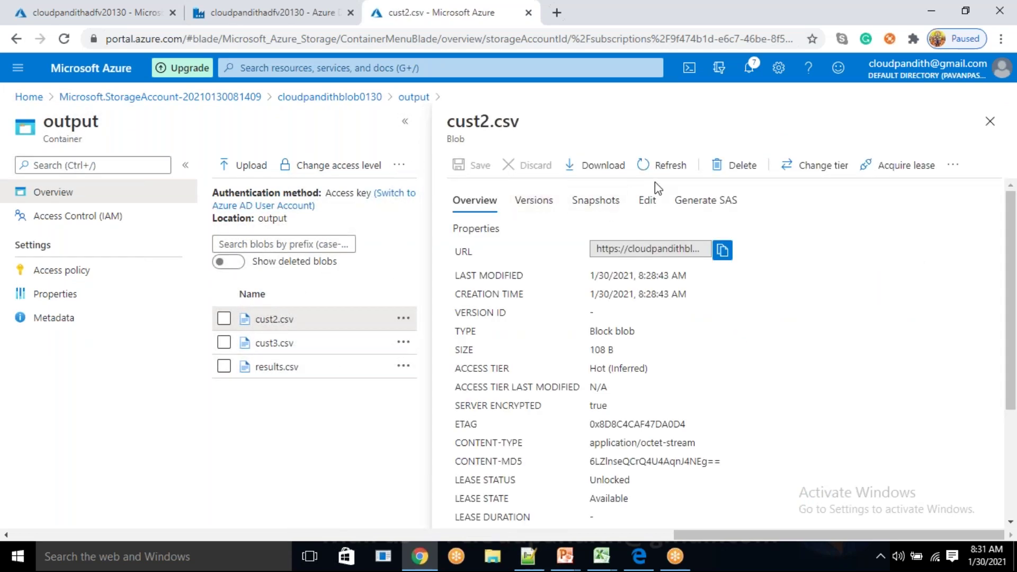
{"action": "left_click", "coordinate": [646, 199]}
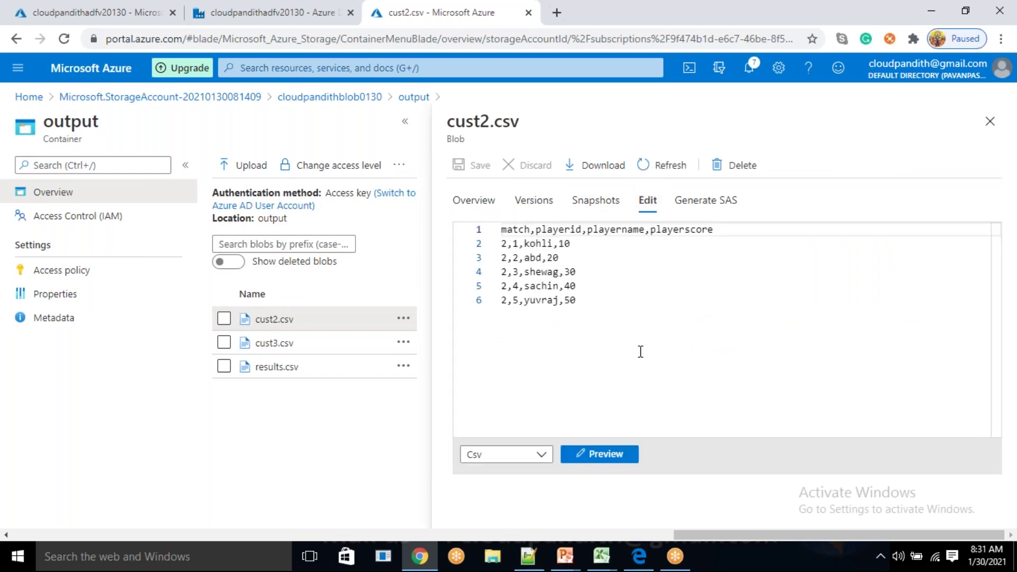
{"action": "left_click", "coordinate": [583, 461]}
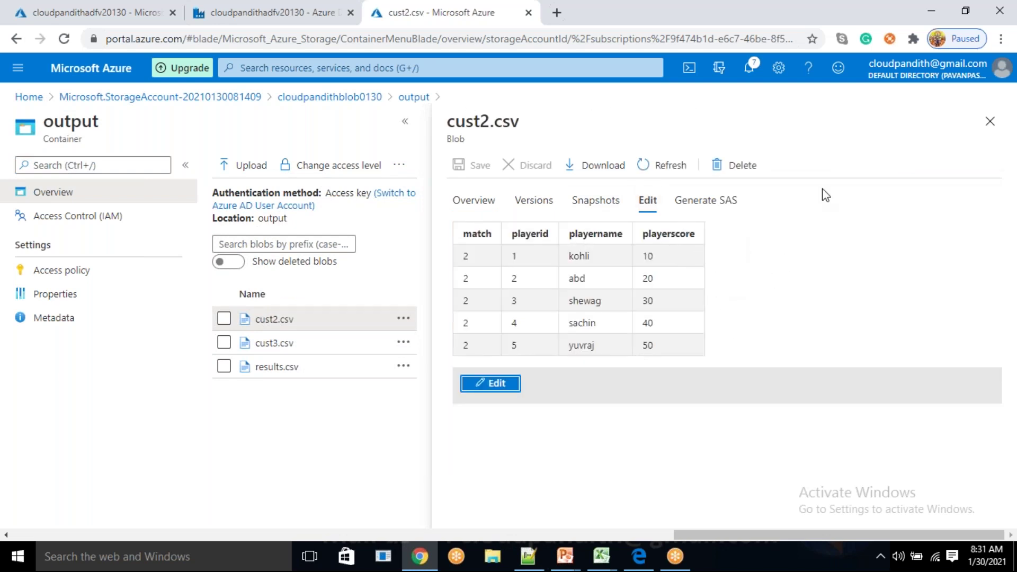
{"action": "left_click", "coordinate": [989, 120]}
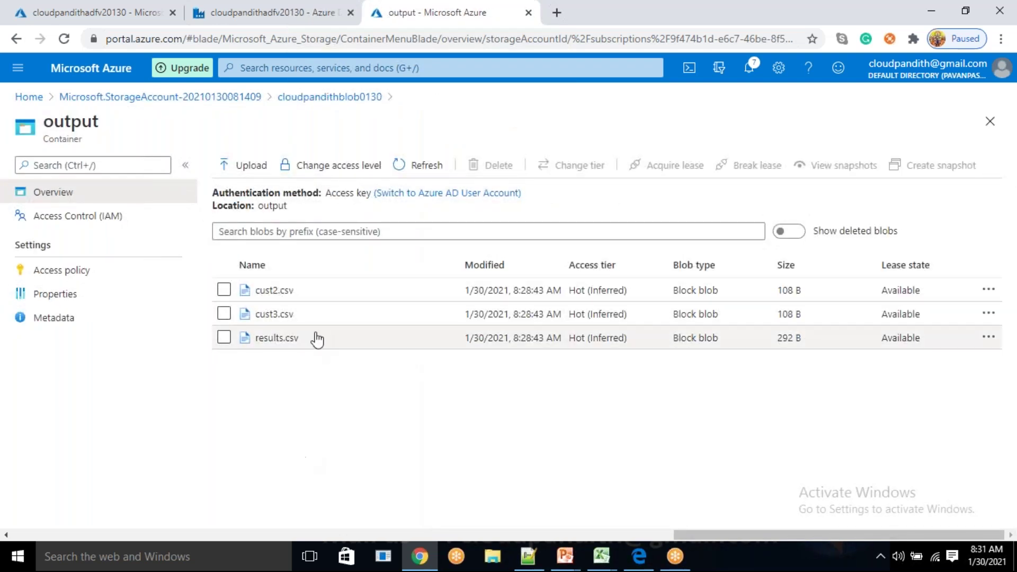
- Open results.csv in the output container, examine its contents as text and as a table preview, and close it
{"action": "left_click", "coordinate": [315, 338]}
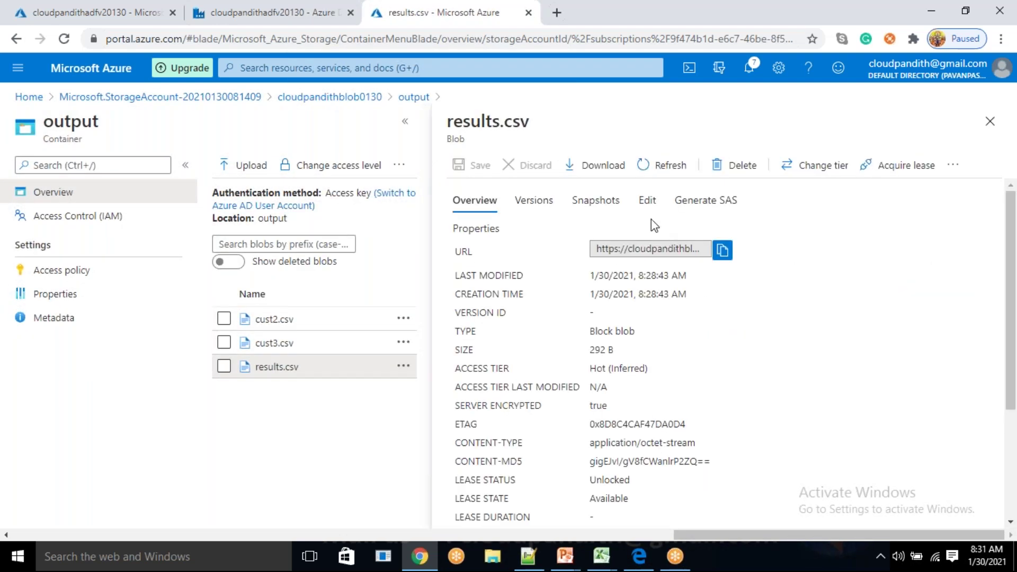
{"action": "left_click", "coordinate": [647, 200]}
{"action": "left_click", "coordinate": [680, 259]}
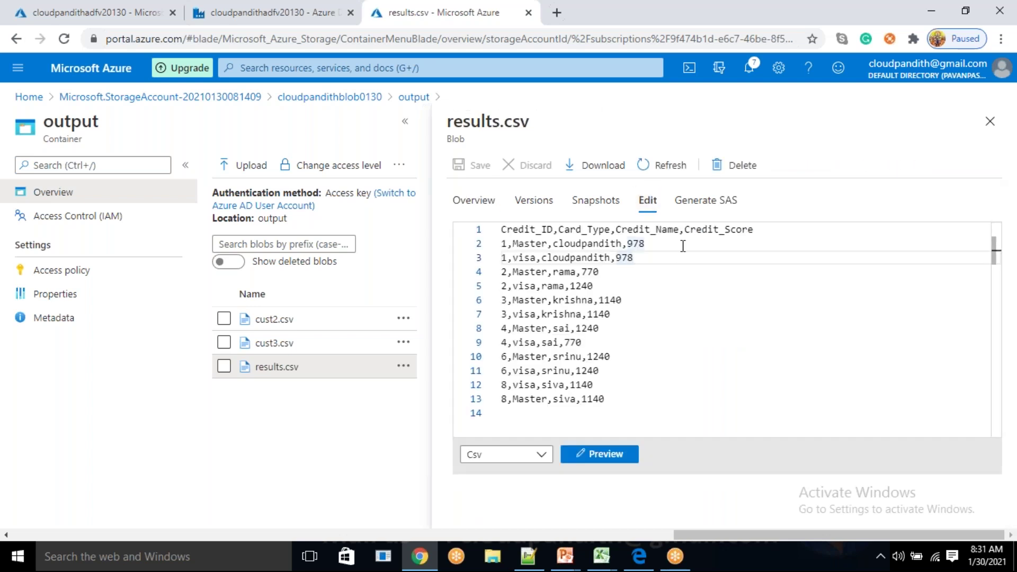
{"action": "left_click", "coordinate": [604, 455]}
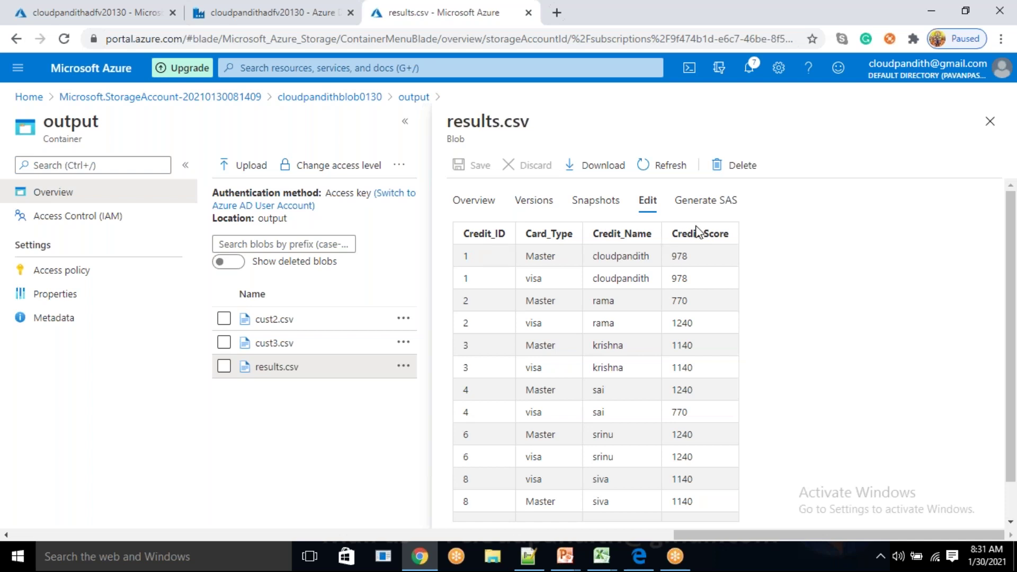
{"action": "left_click_drag", "start_coordinate": [702, 240], "coordinate": [565, 271]}
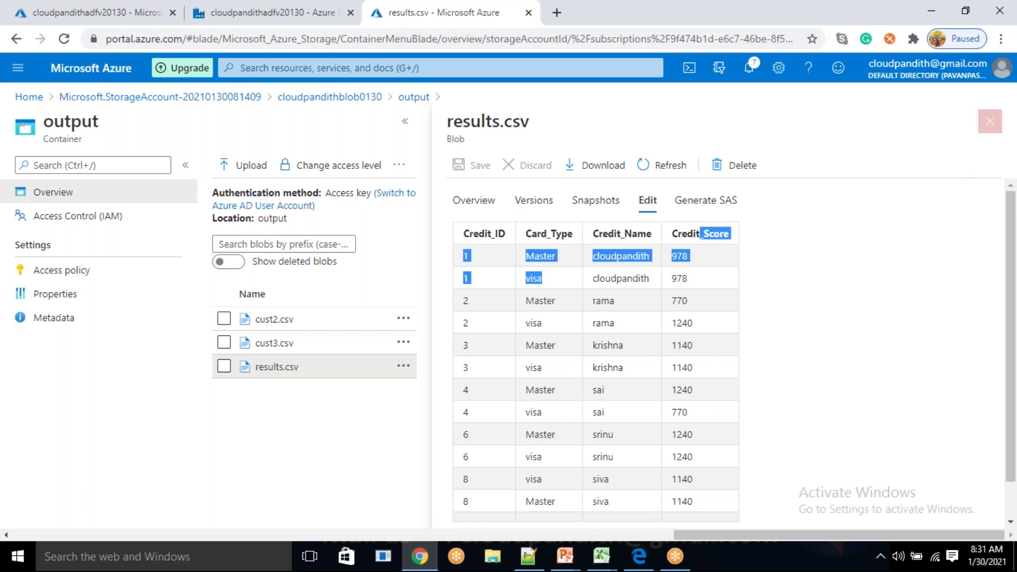
{"action": "key", "text": "Escape"}
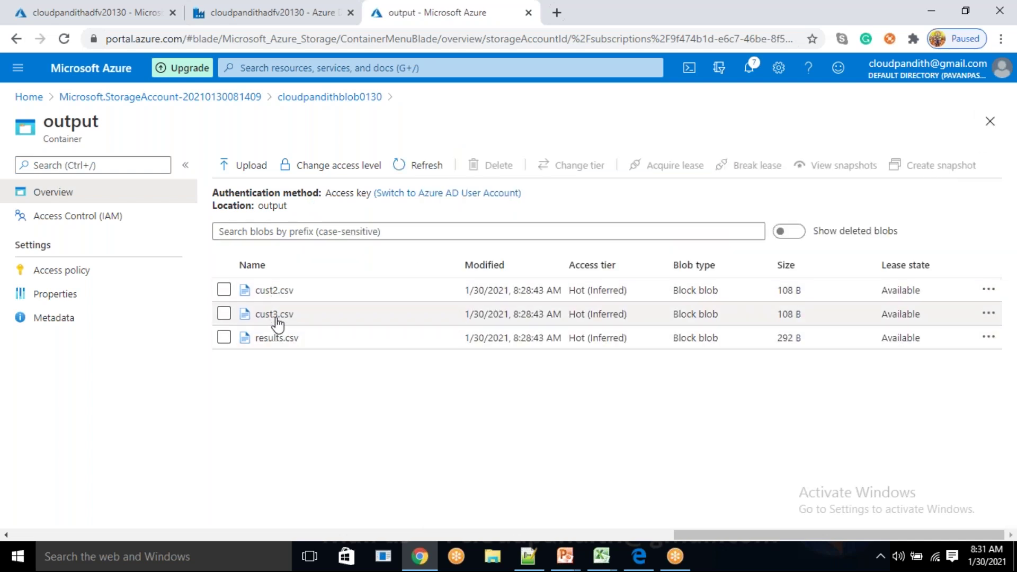
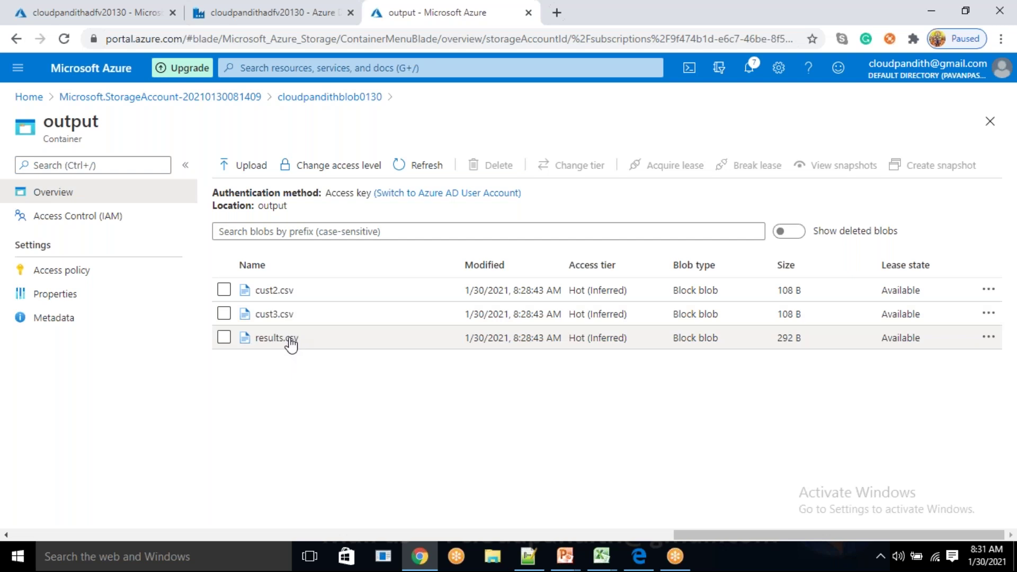
- Delete cust2.csv, cust3.csv and results.csv from the output container
{"action": "left_click", "coordinate": [223, 290]}
{"action": "left_click", "coordinate": [224, 313]}
{"action": "left_click", "coordinate": [223, 337]}
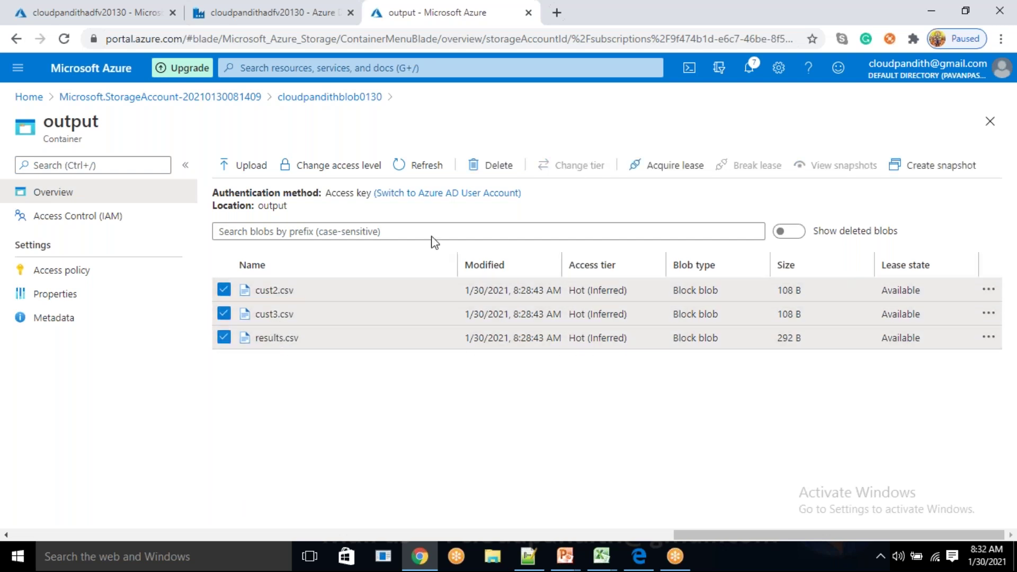
{"action": "left_click", "coordinate": [498, 166]}
{"action": "left_click", "coordinate": [242, 365]}
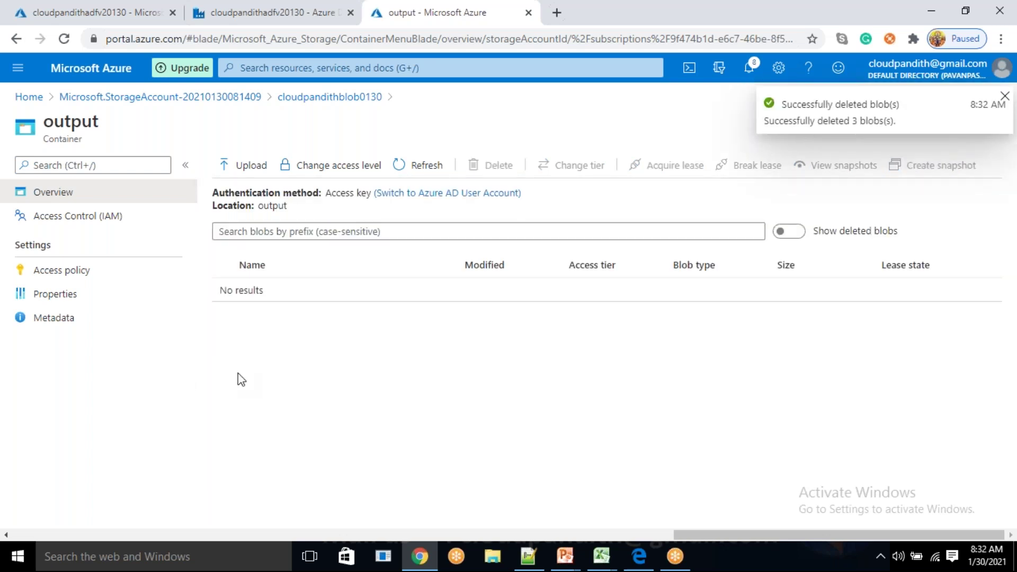
- Add an additional column named myfilename with the value $$FILEPATH to the source of the Copy data1 activity in Data Factory
{"action": "left_click", "coordinate": [276, 12]}
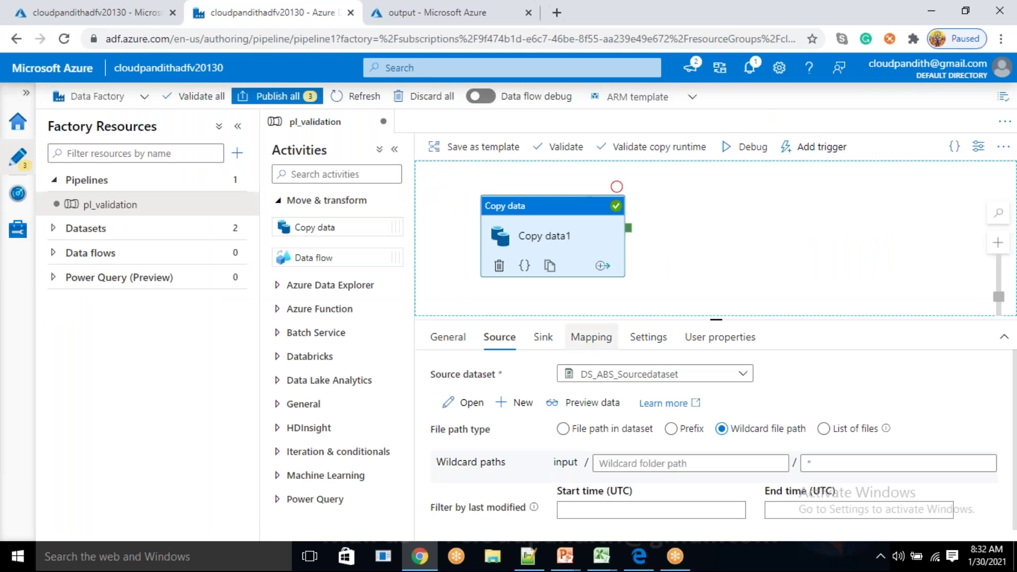
{"action": "left_click_drag", "start_coordinate": [566, 236], "coordinate": [637, 234]}
{"action": "scroll", "coordinate": [560, 428], "scroll_direction": "down", "scroll_amount": 1}
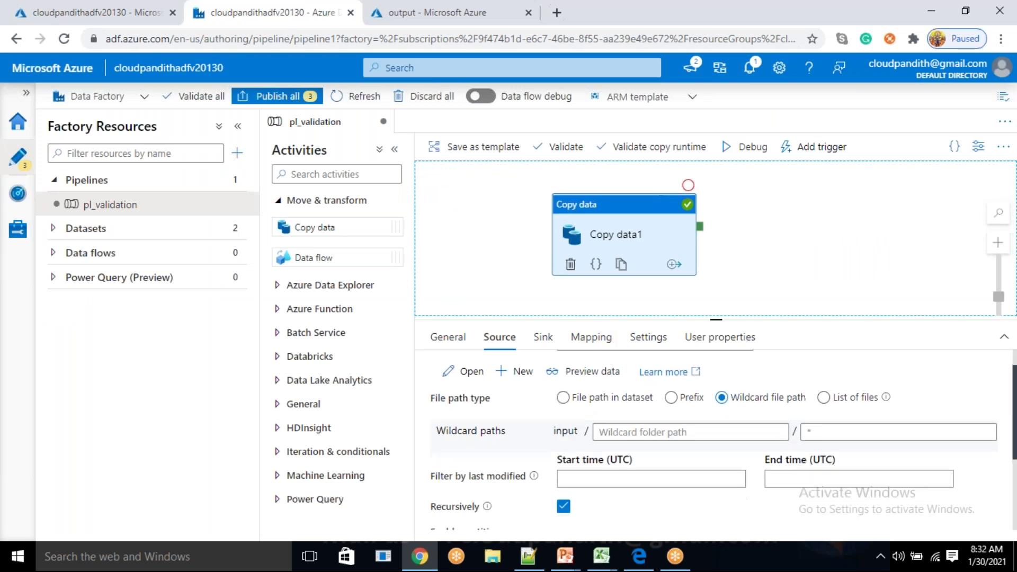
{"action": "scroll", "coordinate": [716, 319], "scroll_direction": "down", "scroll_amount": 3}
{"action": "left_click_drag", "start_coordinate": [718, 318], "coordinate": [718, 276]}
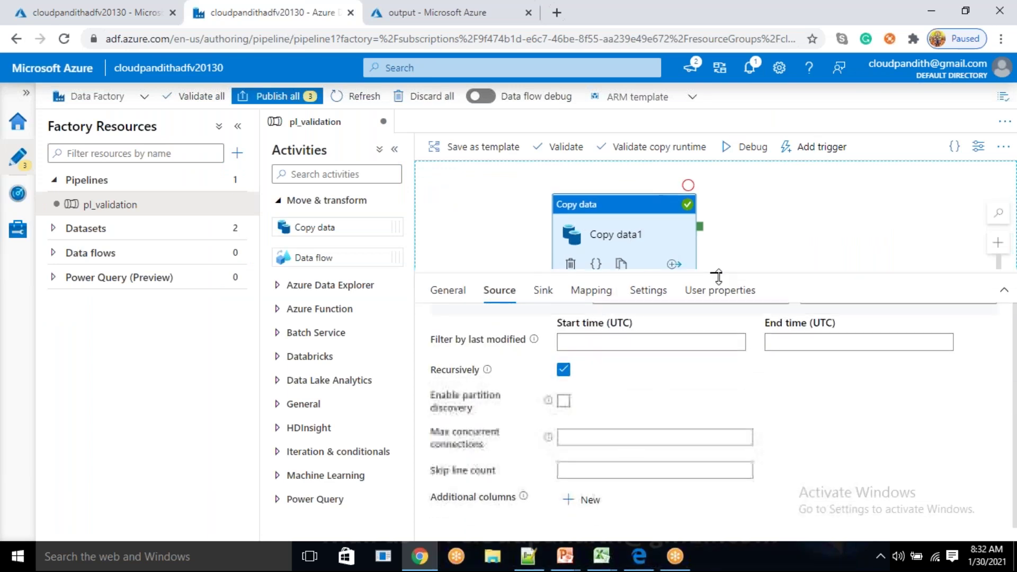
{"action": "scroll", "coordinate": [636, 382], "scroll_direction": "down", "scroll_amount": 1}
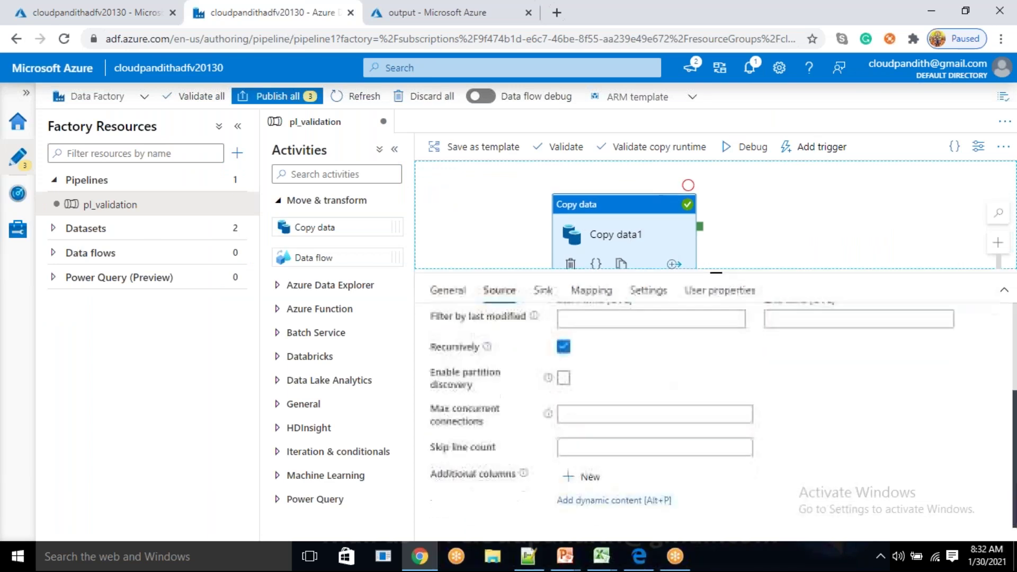
{"action": "left_click", "coordinate": [581, 479]}
{"action": "left_click", "coordinate": [599, 474]}
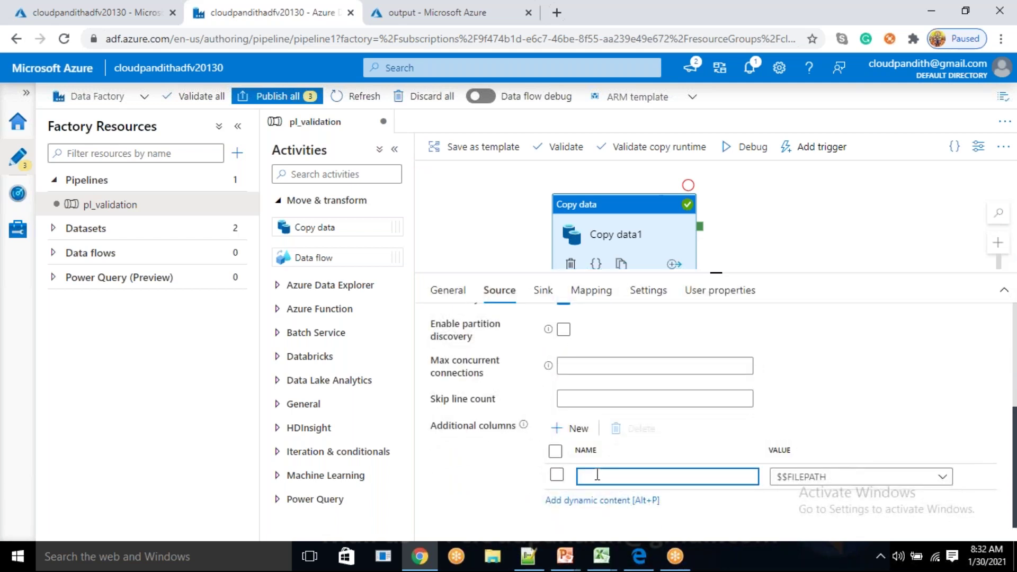
{"action": "type", "text": "myfilename"}
{"action": "left_click", "coordinate": [816, 480]}
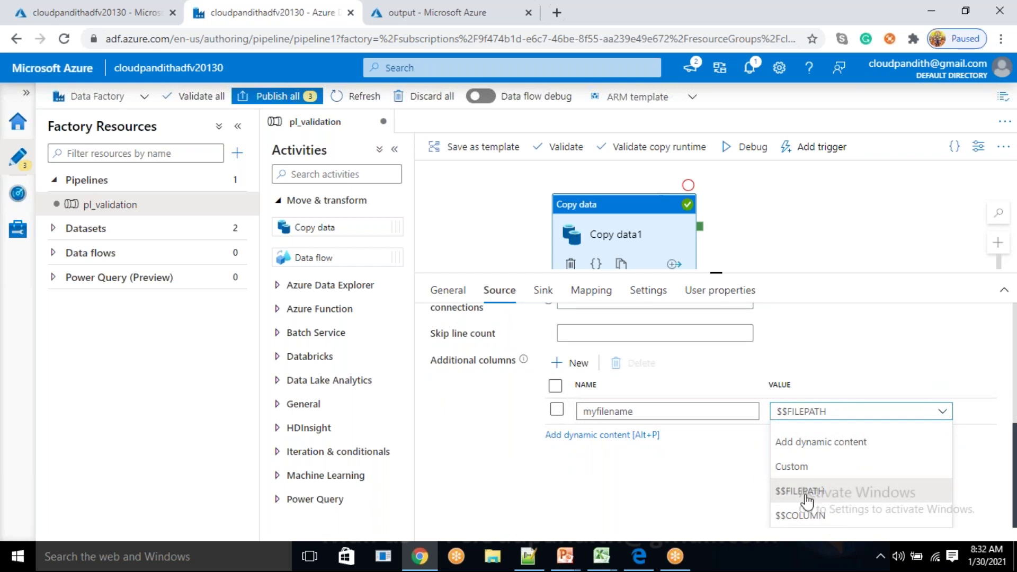
{"action": "left_click", "coordinate": [807, 493]}
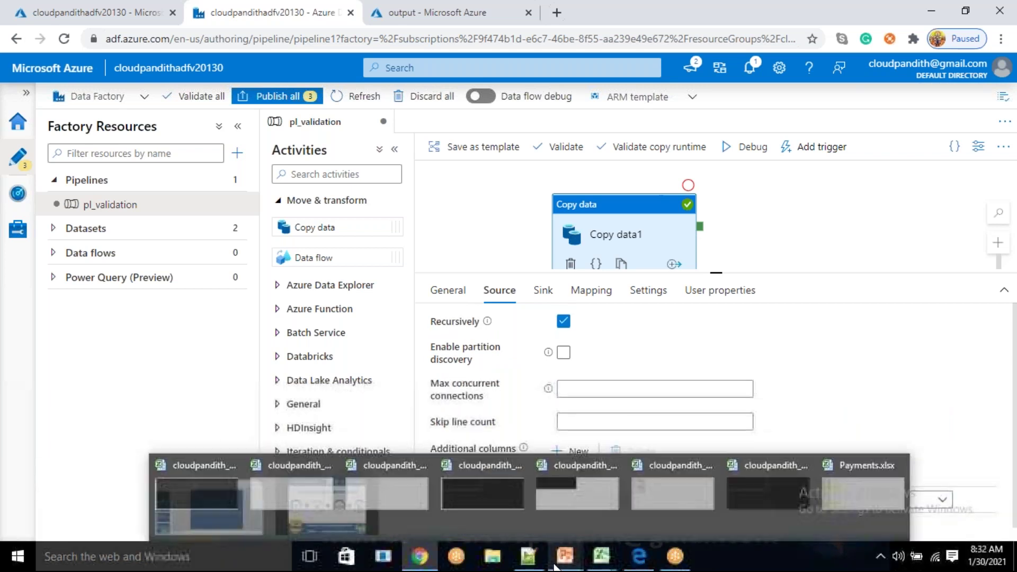
- In the Azure portal, go to the input container of cloudpandithblob0130 and open cust2.csv for editing
{"action": "left_click", "coordinate": [457, 10]}
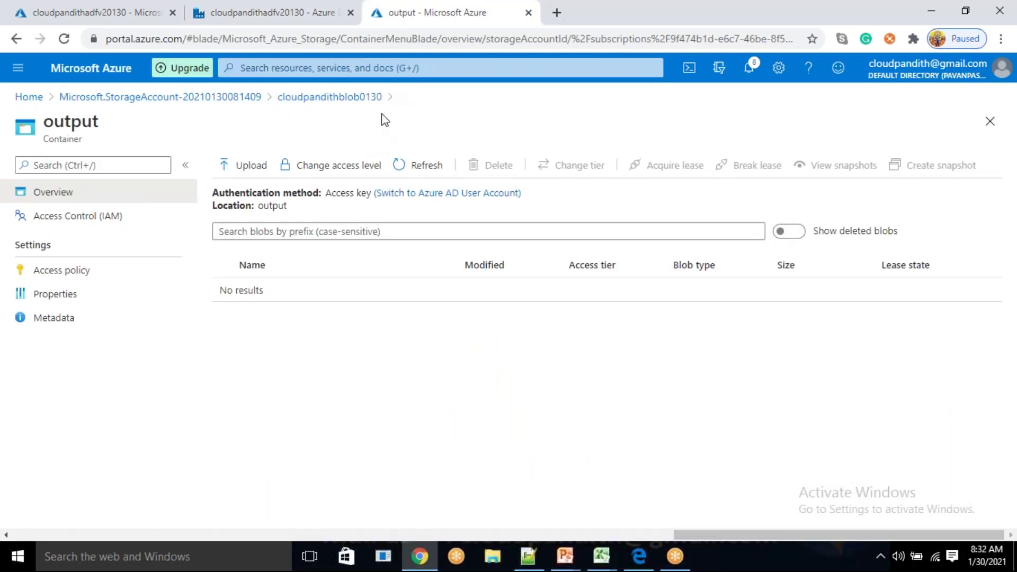
{"action": "left_click", "coordinate": [371, 97]}
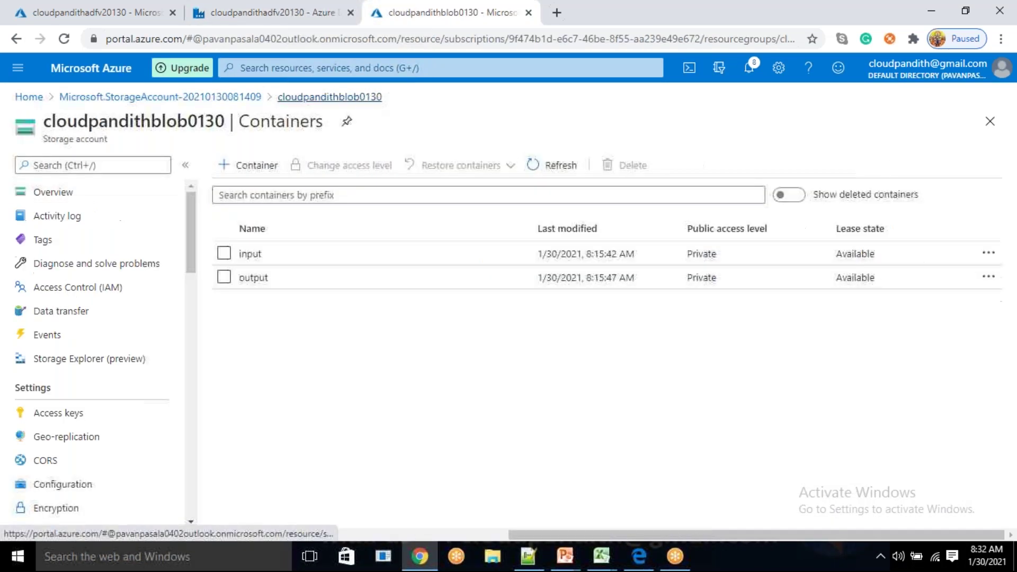
{"action": "left_click", "coordinate": [268, 263]}
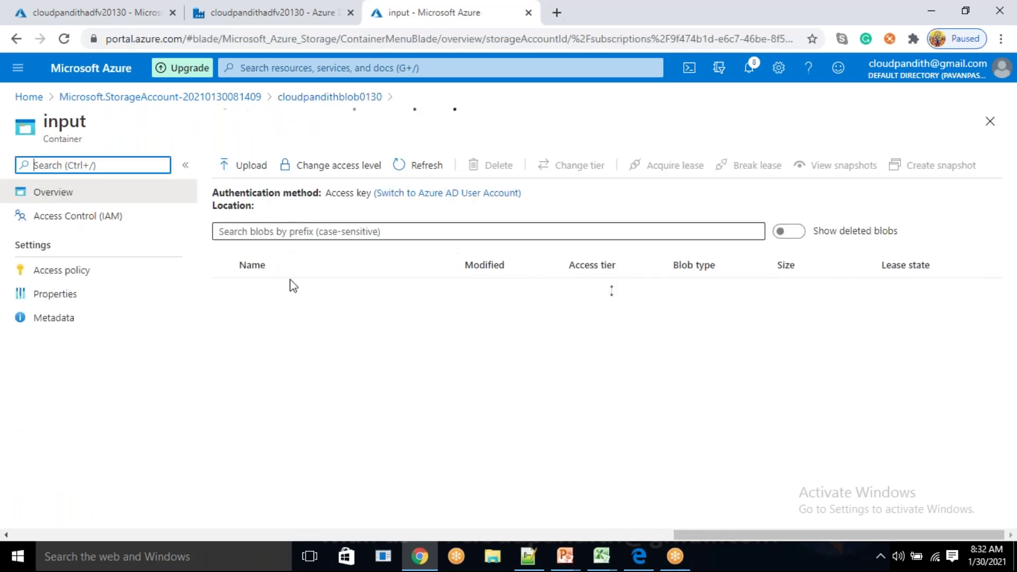
{"action": "left_click", "coordinate": [270, 293]}
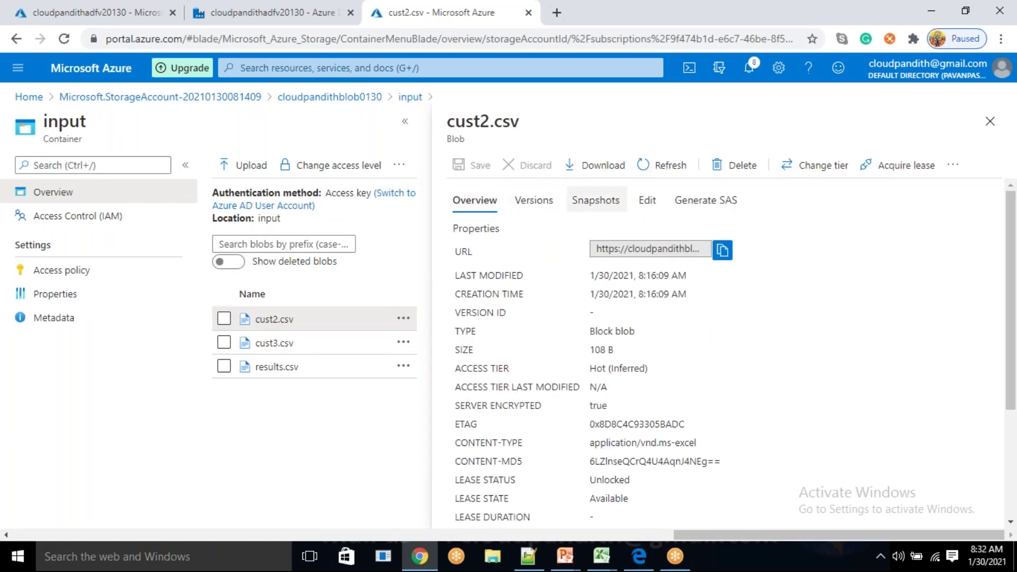
{"action": "left_click", "coordinate": [649, 207]}
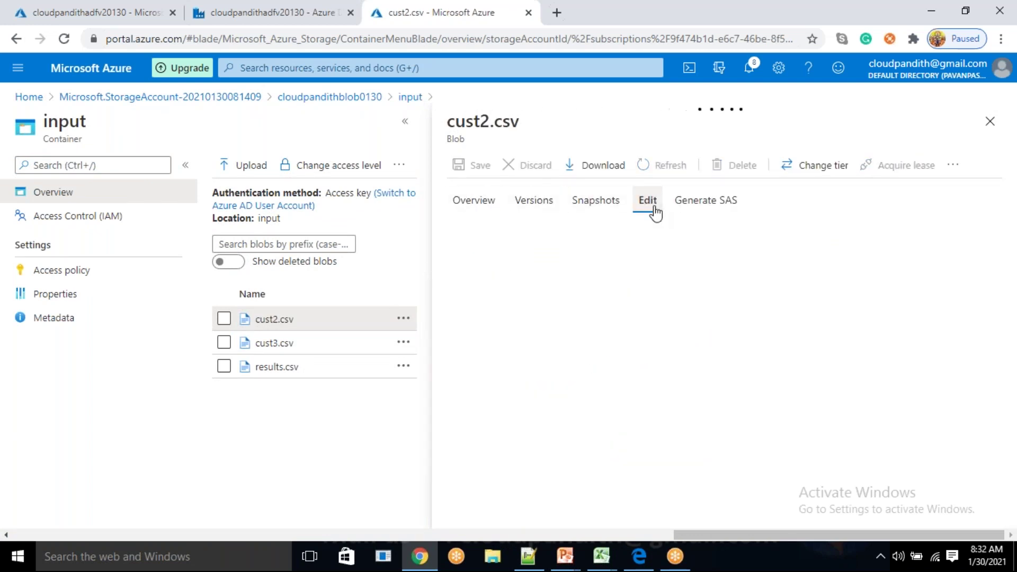
- Return to Data Factory and check the name of the additional column in the Copy data1 source settings
{"action": "left_click", "coordinate": [303, 16]}
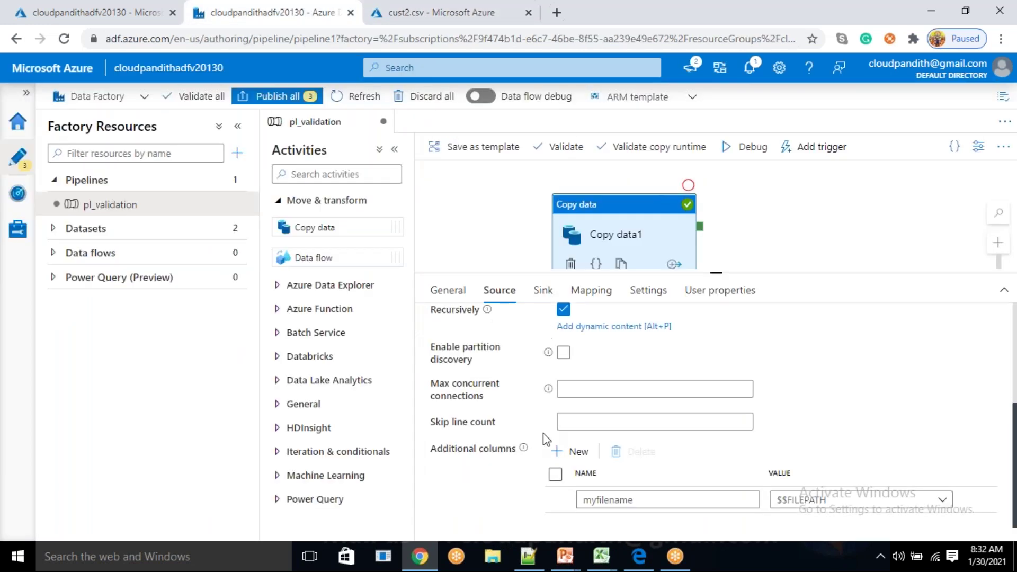
{"action": "scroll", "coordinate": [547, 410], "scroll_direction": "down", "scroll_amount": 1}
{"action": "left_click_drag", "start_coordinate": [636, 484], "coordinate": [576, 505]}
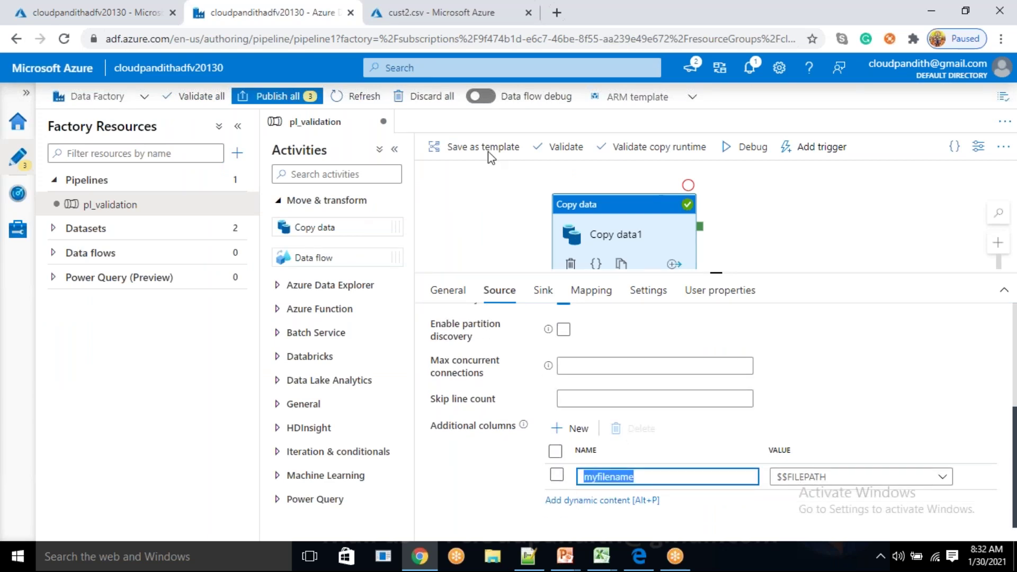
- In cust2.csv of the input container, append a myfile column to the header and the value cust2.csv to the kohli row
{"action": "left_click", "coordinate": [439, 12]}
{"action": "left_click", "coordinate": [722, 233]}
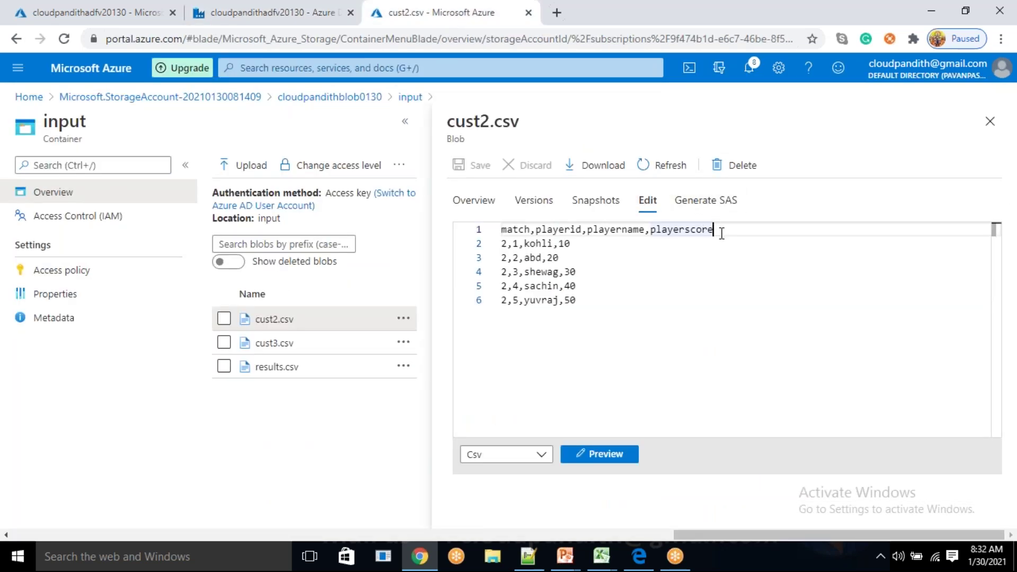
{"action": "type", "text": ",m"}
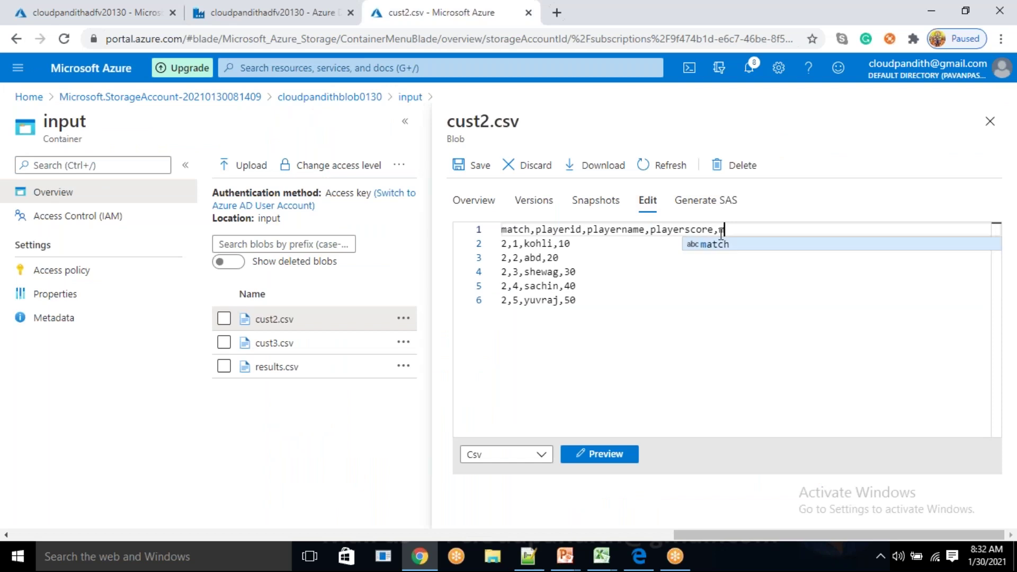
{"action": "type", "text": "yfile"}
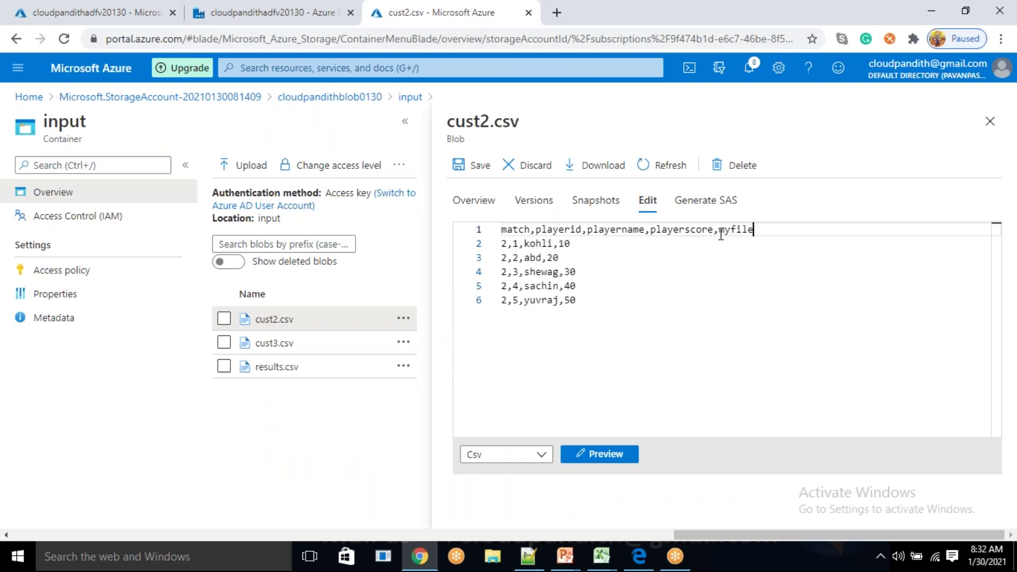
{"action": "left_click", "coordinate": [631, 251]}
{"action": "type", "text": ",cust2.csv"}
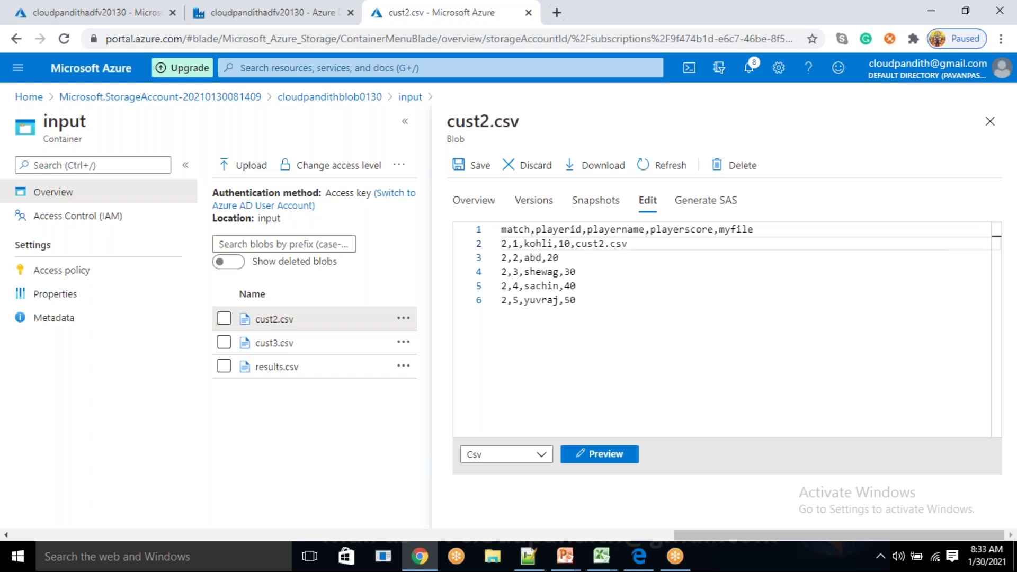
{"action": "key", "text": "Return"}
{"action": "type", "text": "cust2,"}
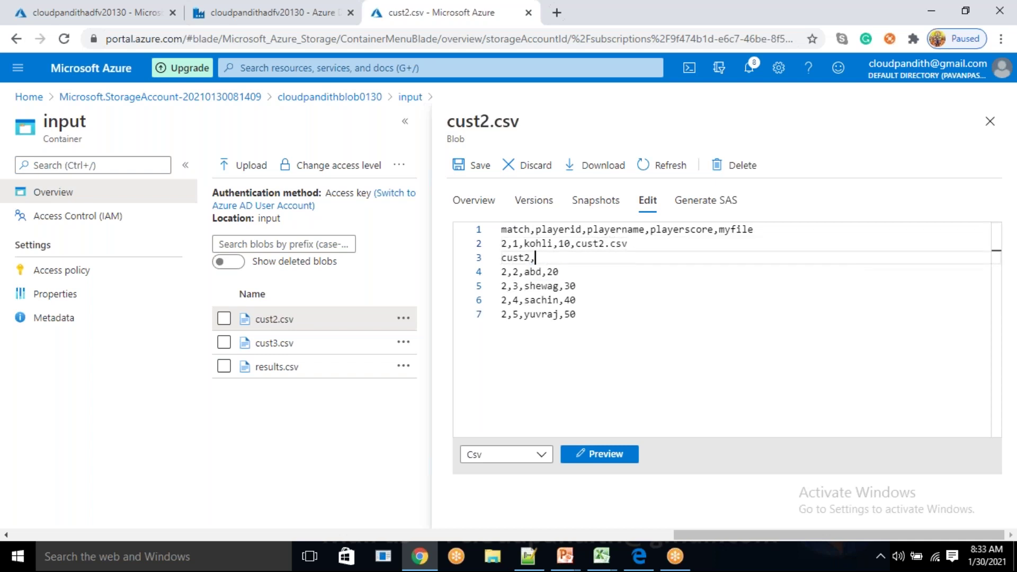
{"action": "type", "text": "csv"}
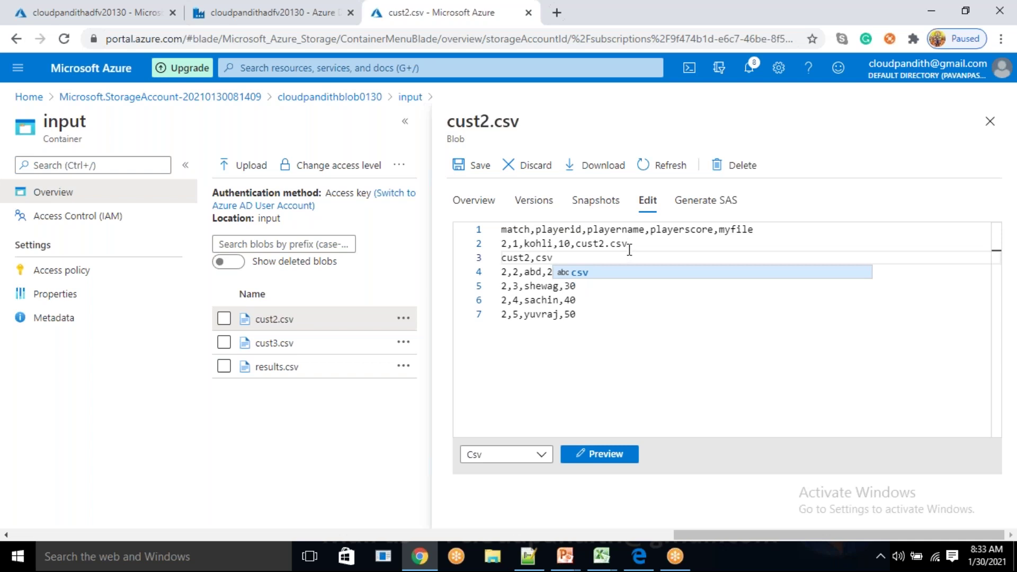
{"action": "key", "text": "ctrl+z"}
{"action": "key", "text": "ctrl+z"}
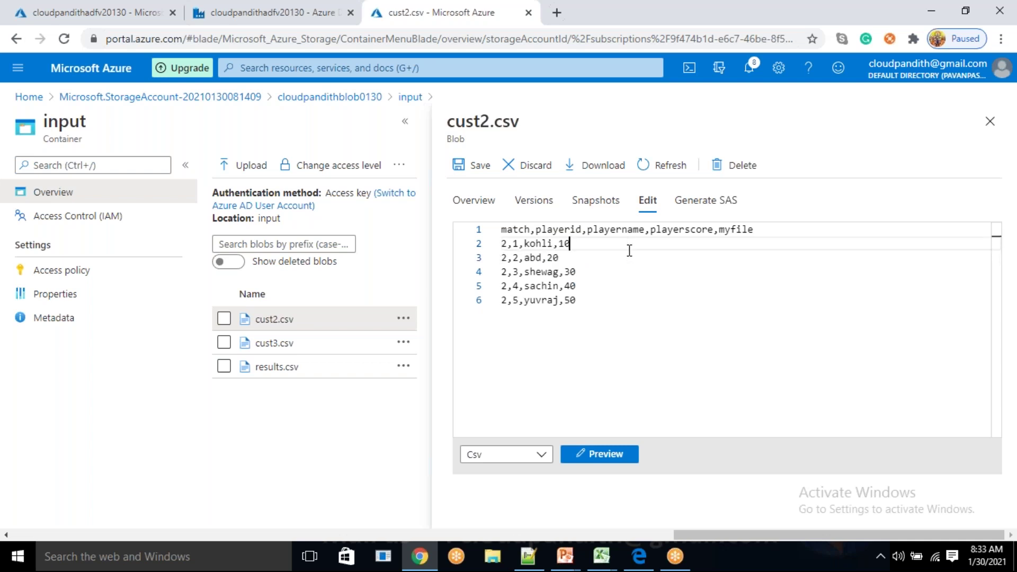
{"action": "key", "text": "ctrl+y"}
- Append the value cust2.csv to the abd row and preview the file as a table
{"action": "left_click", "coordinate": [608, 259]}
{"action": "type", "text": ",cust2.csv"}
{"action": "left_click", "coordinate": [612, 459]}
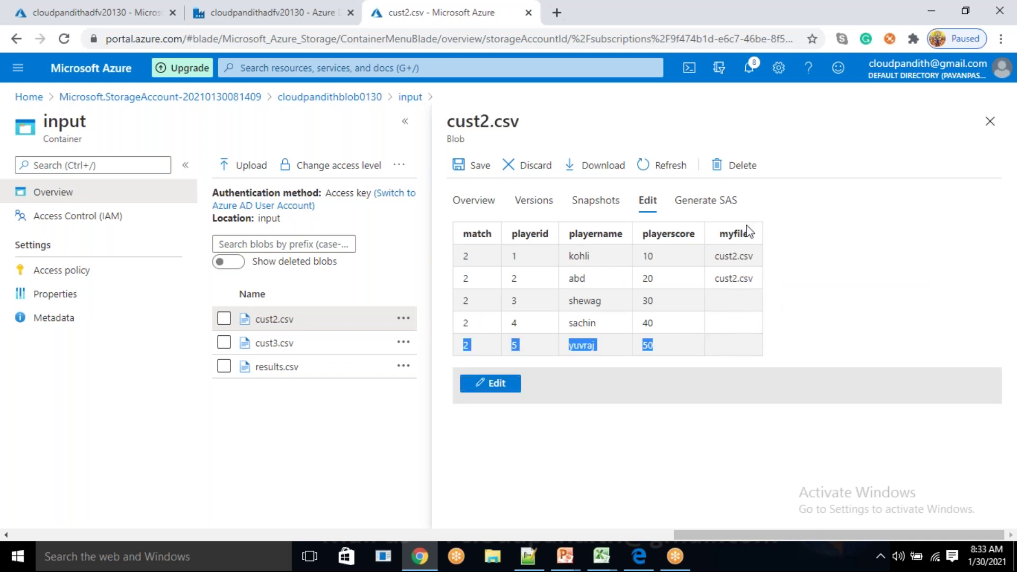
{"action": "double_click", "coordinate": [728, 233]}
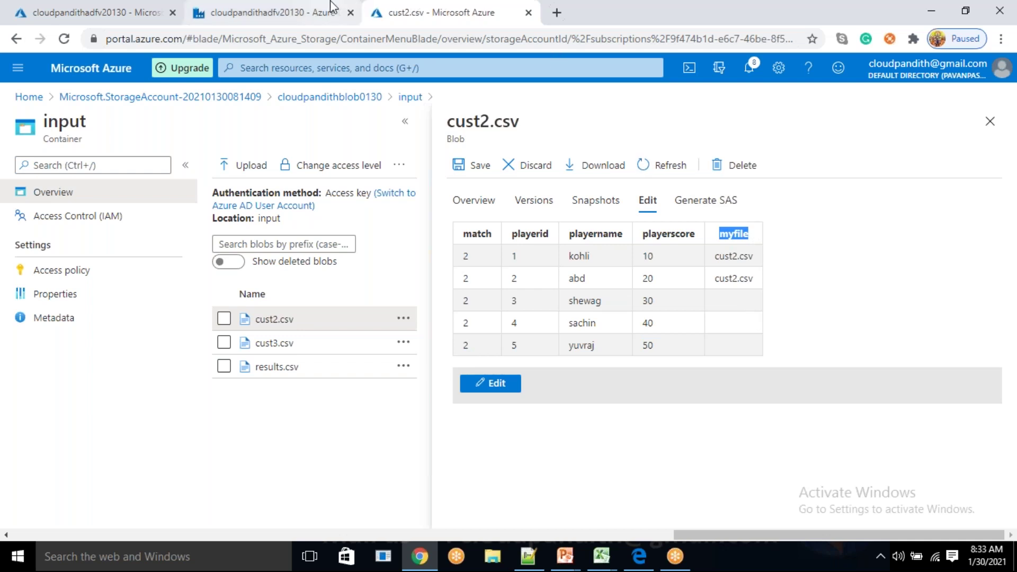
- Return to Data Factory and check the name and value of the additional column in the Copy data1 source settings
{"action": "left_click", "coordinate": [317, 12]}
{"action": "scroll", "coordinate": [636, 501], "scroll_direction": "up", "scroll_amount": 4}
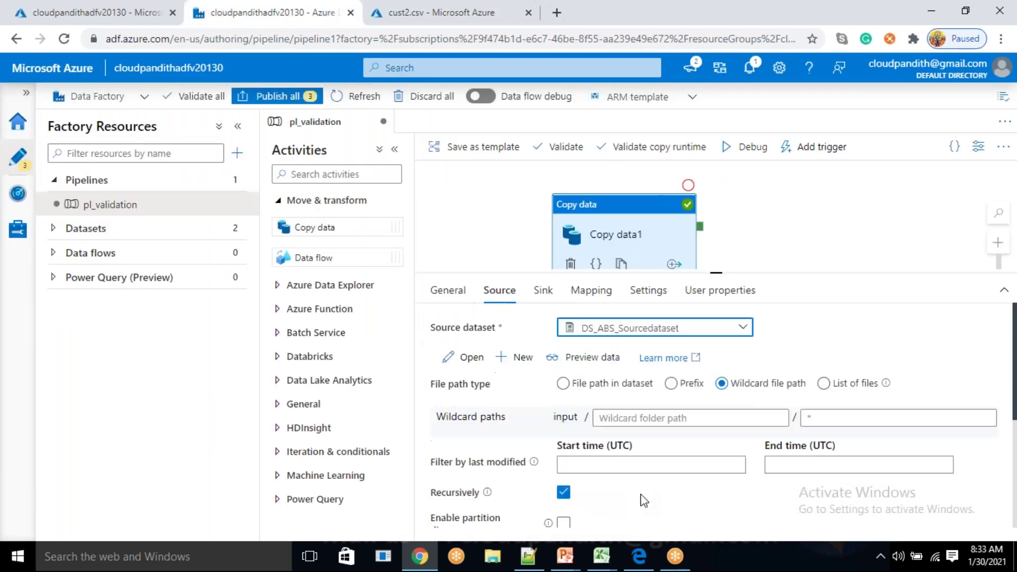
{"action": "scroll", "coordinate": [650, 478], "scroll_direction": "down", "scroll_amount": 2}
{"action": "scroll", "coordinate": [632, 477], "scroll_direction": "down", "scroll_amount": 3}
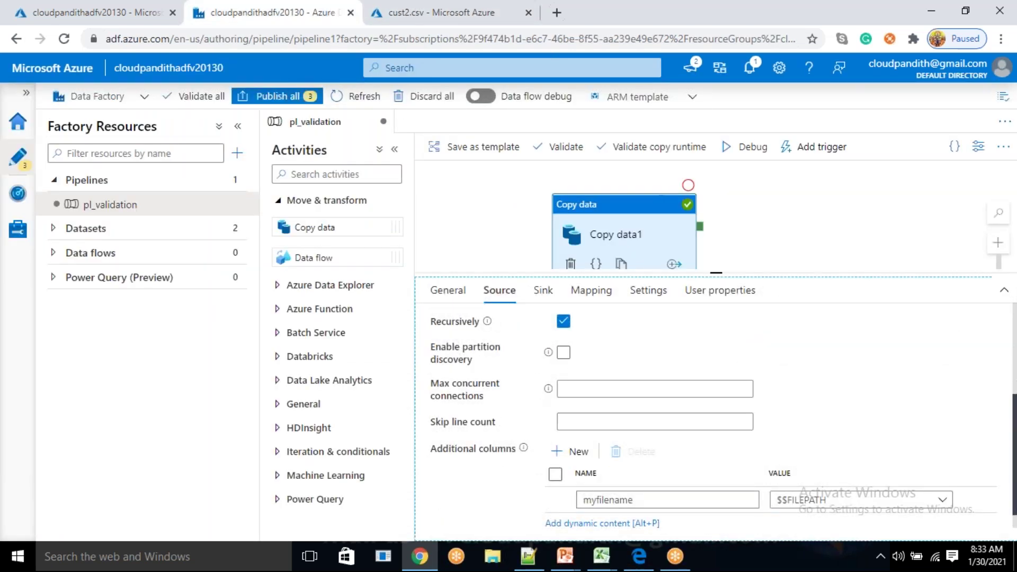
{"action": "left_click", "coordinate": [633, 476]}
{"action": "double_click", "coordinate": [631, 475]}
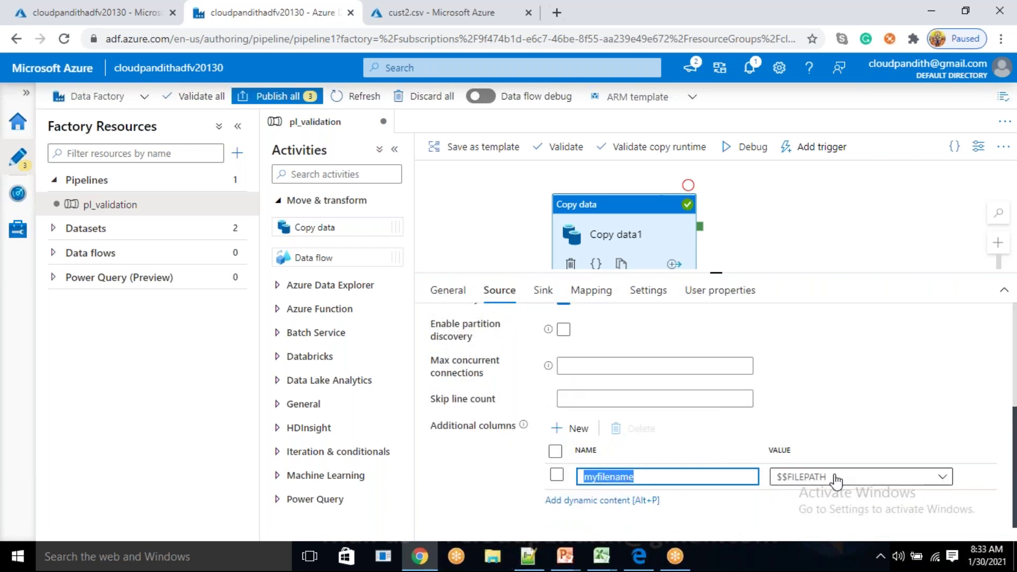
{"action": "left_click_drag", "start_coordinate": [836, 479], "coordinate": [783, 483]}
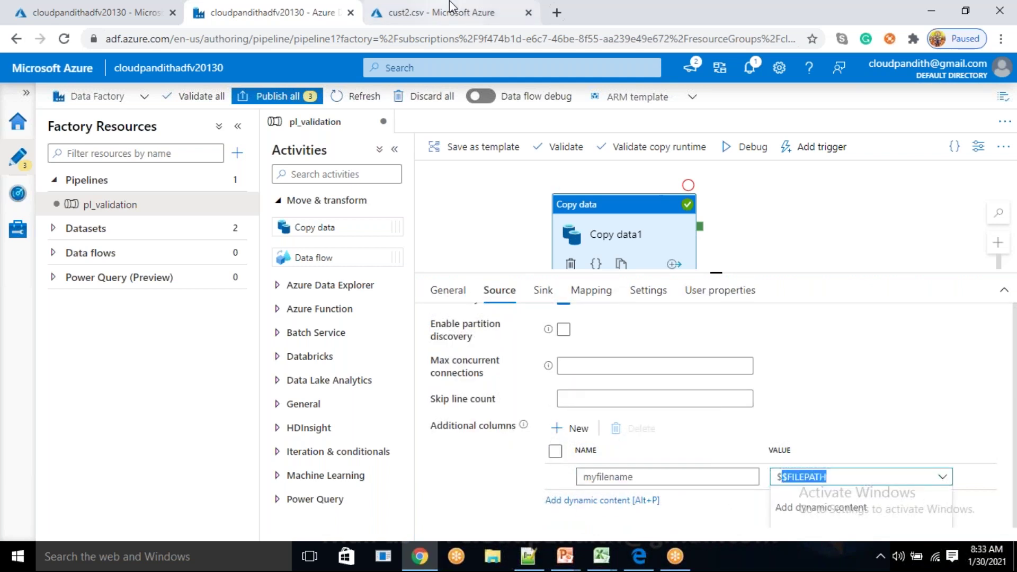
- Go back to the cust2.csv preview in the Azure portal and compare the myfile values with the blob's name
{"action": "left_click", "coordinate": [442, 13]}
{"action": "left_click", "coordinate": [737, 257]}
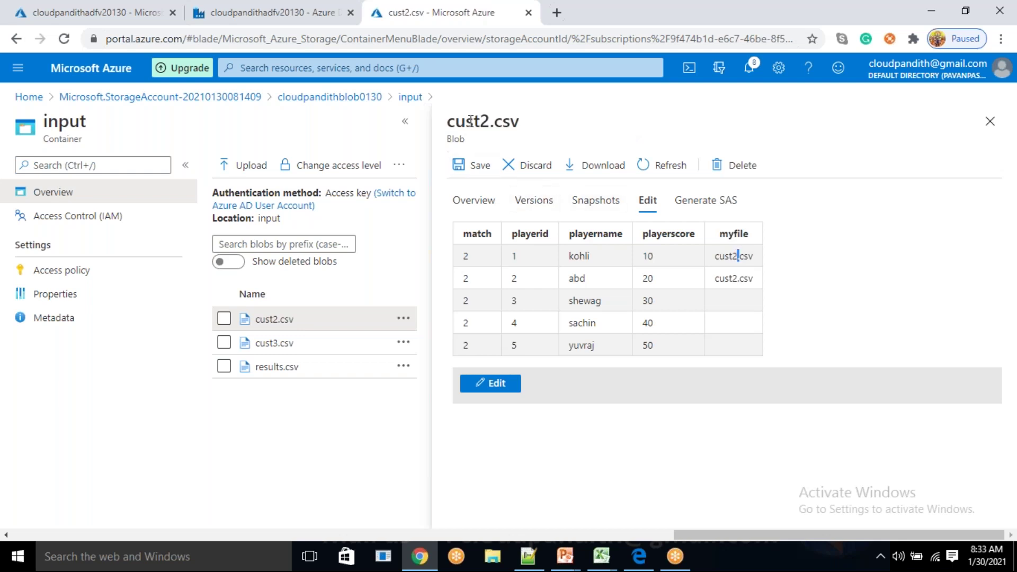
{"action": "left_click_drag", "start_coordinate": [466, 121], "coordinate": [549, 118]}
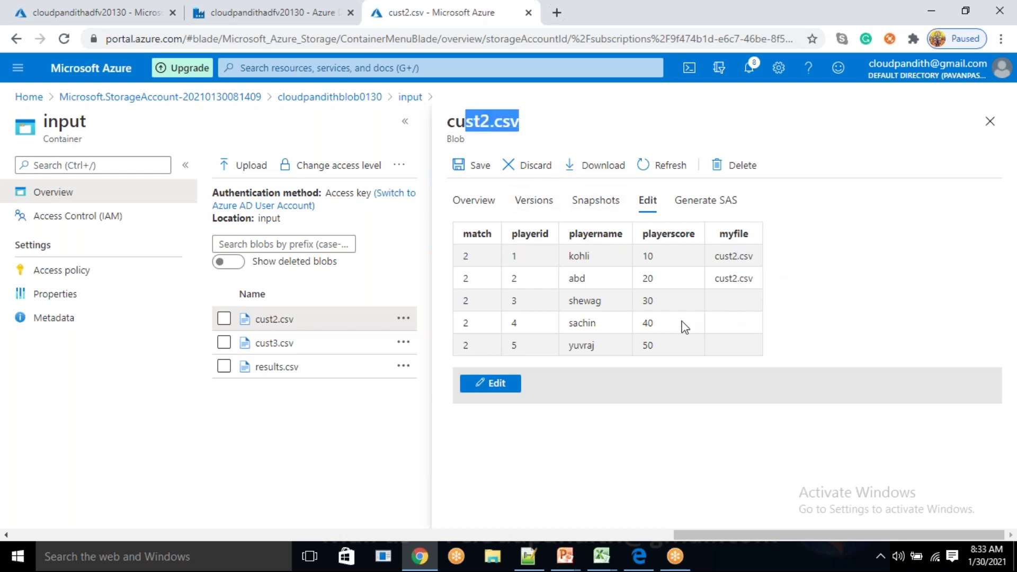
- Reopen cust2.csv for editing and remove the myfile column from the header and the cust2.csv value from the kohli row
{"action": "left_click", "coordinate": [496, 383]}
{"action": "left_click_drag", "start_coordinate": [715, 229], "coordinate": [756, 229]}
{"action": "key", "text": "BackSpace"}
{"action": "left_click", "coordinate": [650, 241]}
{"action": "key", "text": "BackSpace"}
{"action": "key", "text": "BackSpace"}
{"action": "key", "text": "BackSpace"}
{"action": "key", "text": "BackSpace"}
{"action": "key", "text": "BackSpace"}
{"action": "key", "text": "BackSpace"}
{"action": "key", "text": "BackSpace"}
{"action": "key", "text": "BackSpace"}
{"action": "key", "text": "BackSpace"}
{"action": "key", "text": "BackSpace"}
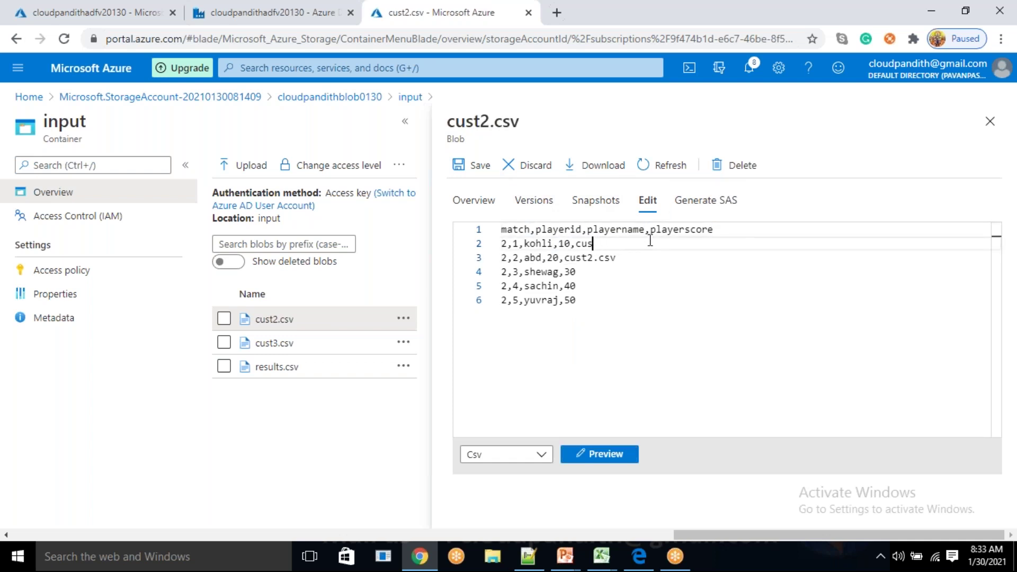
- Remove the cust2.csv value from the abd row, save the file and preview it
{"action": "left_click", "coordinate": [633, 257]}
{"action": "key", "text": "BackSpace"}
{"action": "key", "text": "BackSpace"}
{"action": "key", "text": "BackSpace"}
{"action": "key", "text": "BackSpace"}
{"action": "key", "text": "BackSpace"}
{"action": "key", "text": "BackSpace"}
{"action": "key", "text": "BackSpace"}
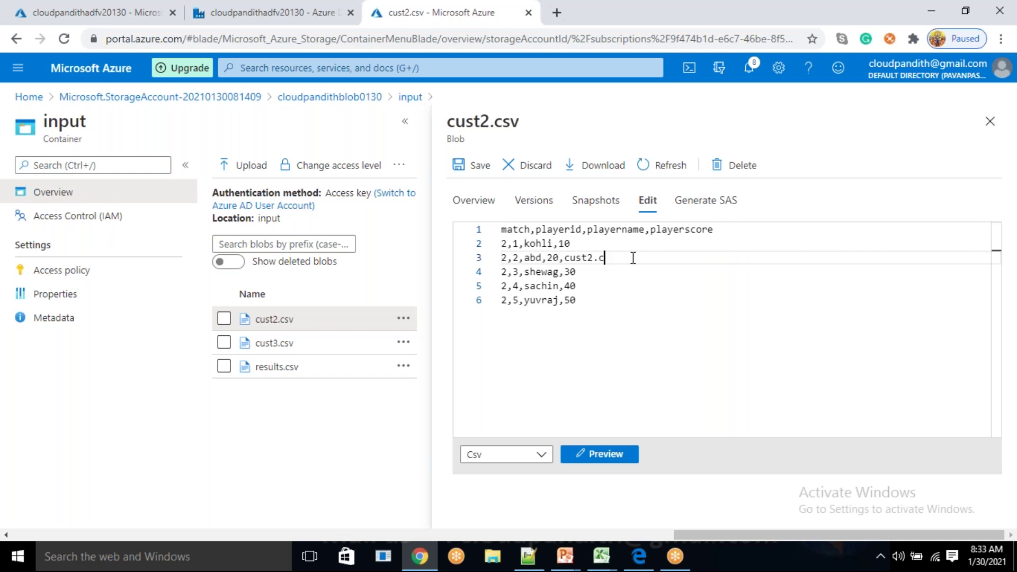
{"action": "key", "text": "BackSpace"}
{"action": "key", "text": "BackSpace"}
{"action": "left_click", "coordinate": [477, 167]}
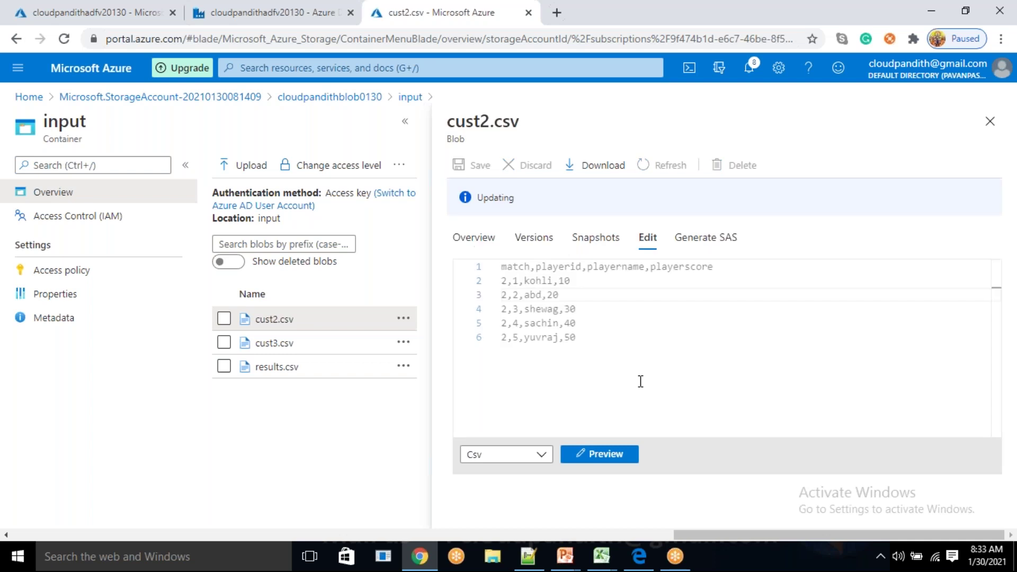
{"action": "left_click", "coordinate": [612, 461]}
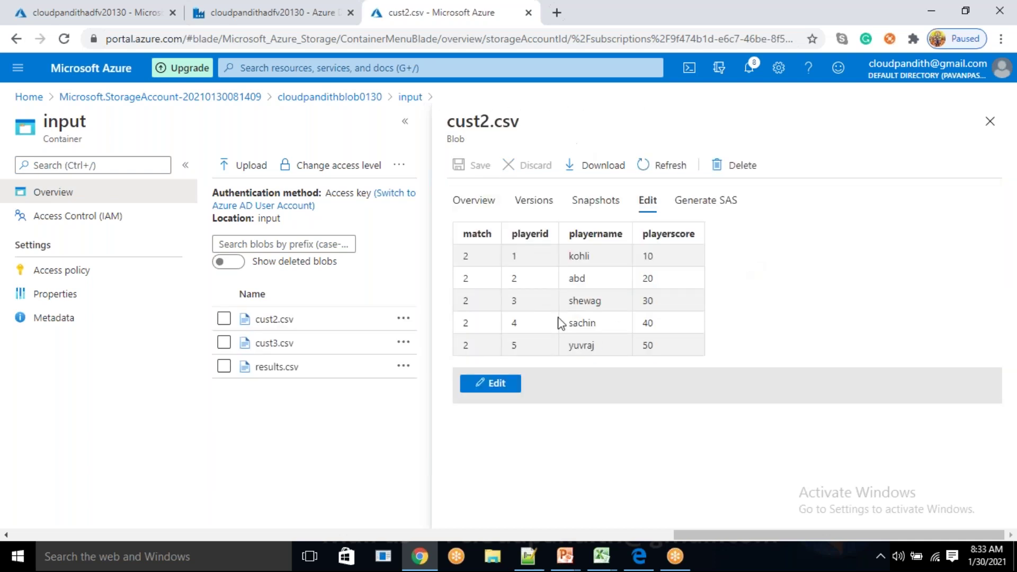
- In Data Factory, add a second additional column named Load_date to the Copy data1 source and open the dynamic content editor for its value
{"action": "left_click", "coordinate": [273, 12]}
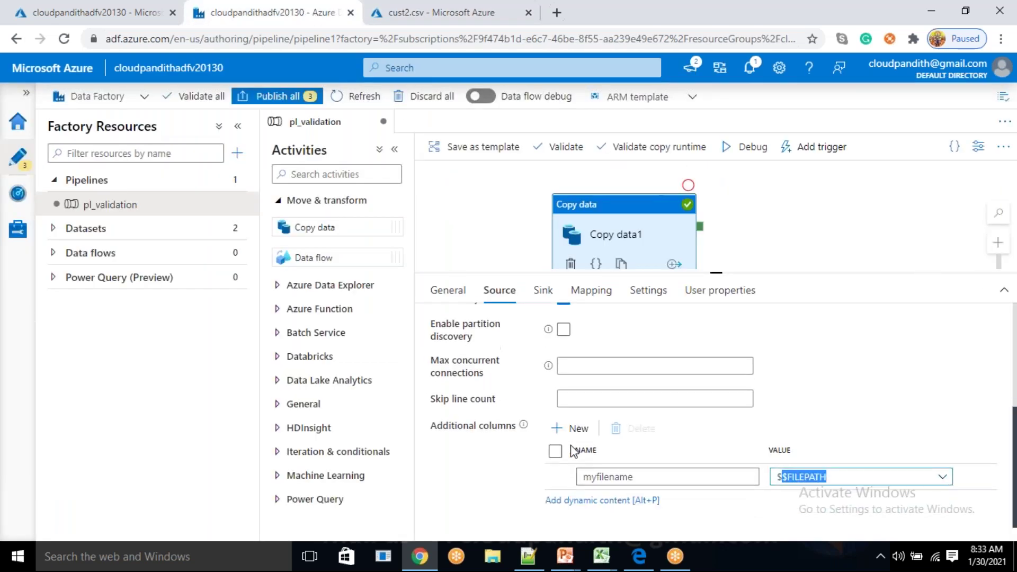
{"action": "left_click", "coordinate": [576, 429]}
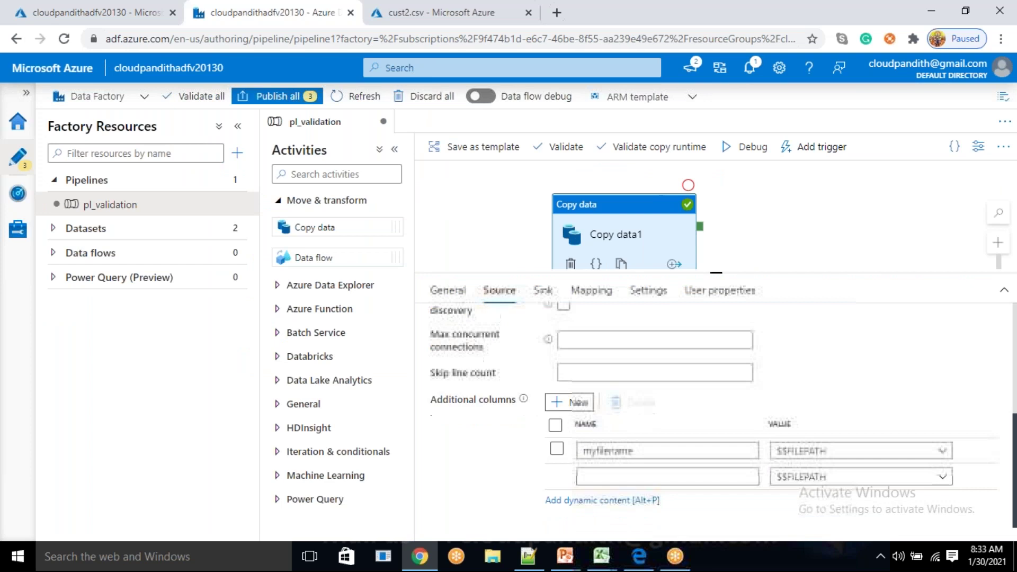
{"action": "left_click", "coordinate": [622, 476]}
{"action": "type", "text": "Load_date"}
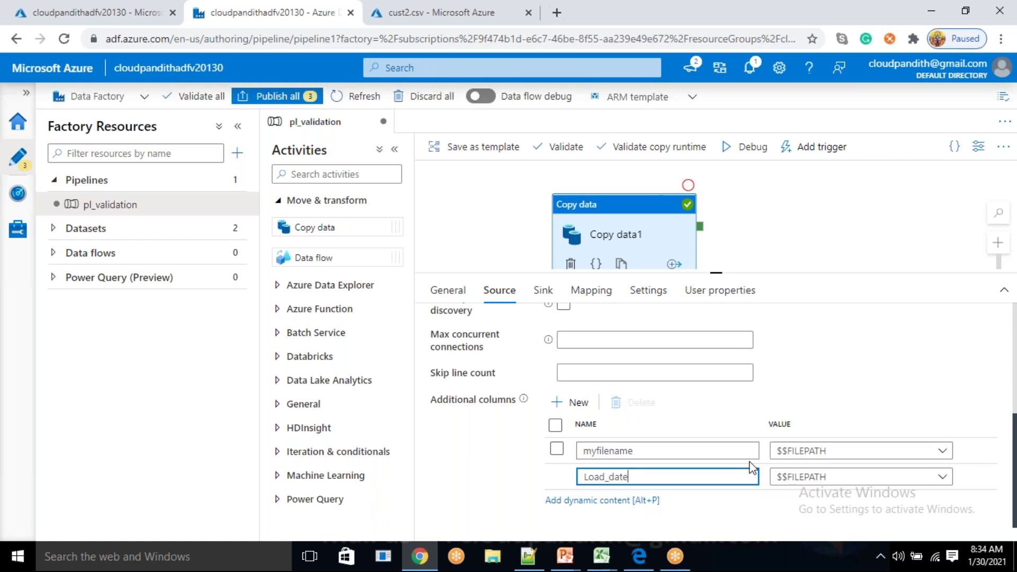
{"action": "left_click", "coordinate": [940, 479]}
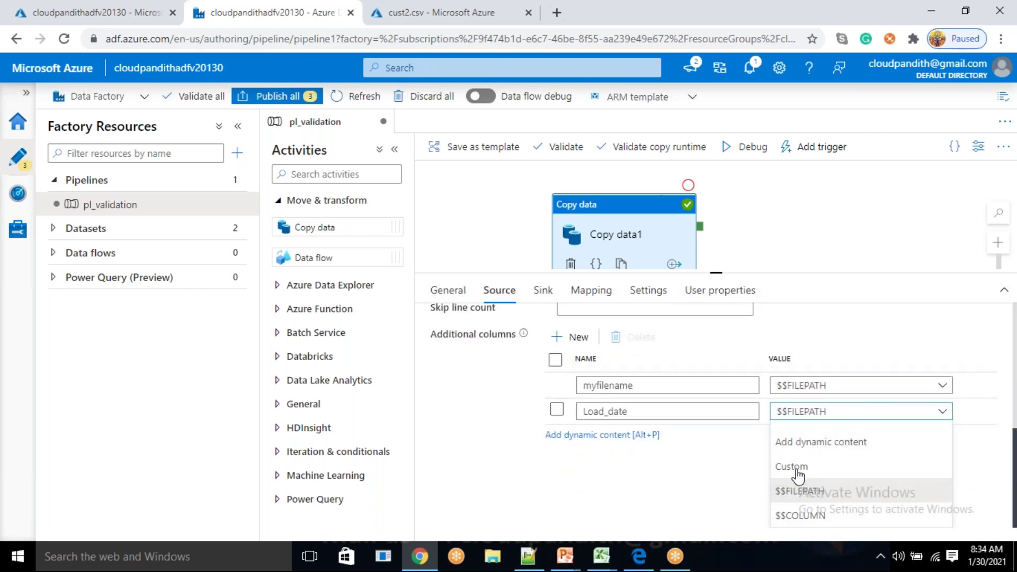
{"action": "left_click", "coordinate": [799, 444]}
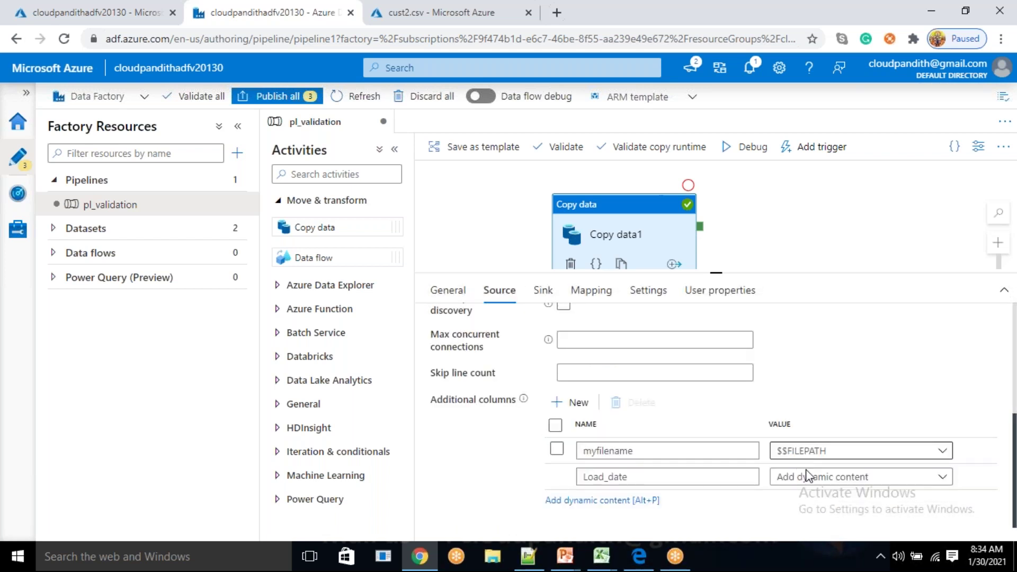
{"action": "left_click", "coordinate": [805, 476]}
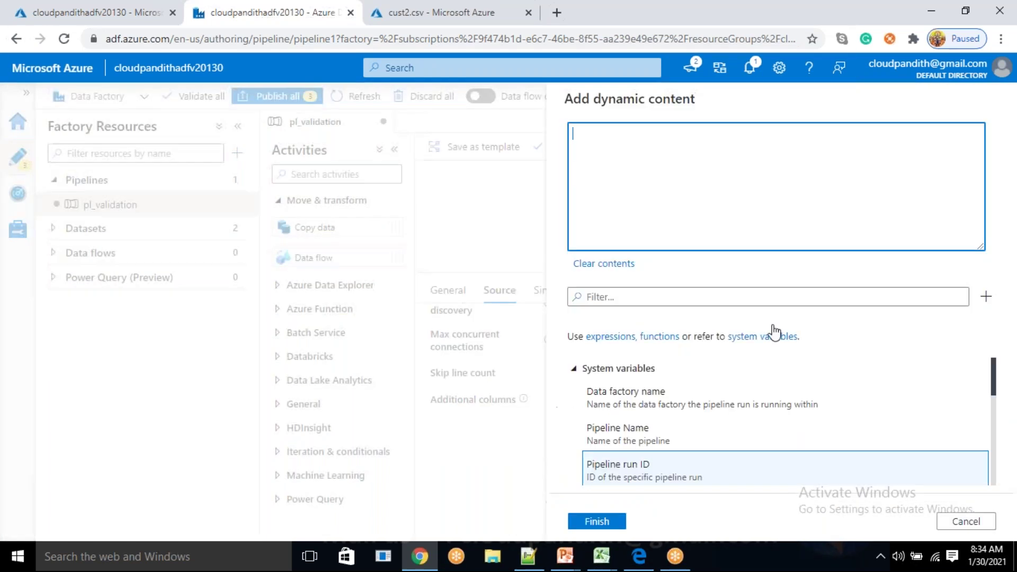
- Search the dynamic content functions for current_date, and replace that search with utc
{"action": "left_click", "coordinate": [656, 296]}
{"action": "type", "text": "current_date"}
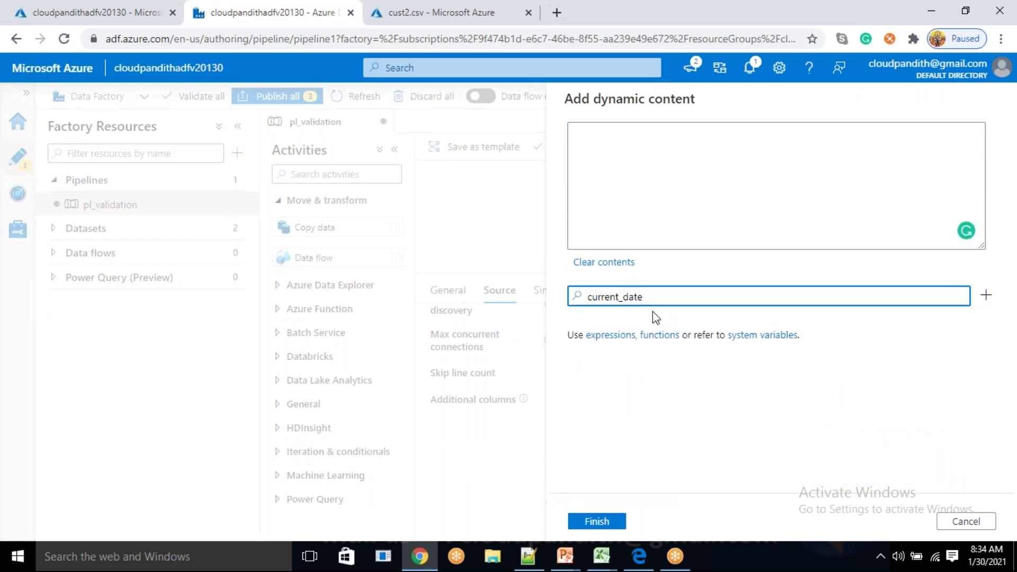
{"action": "key", "text": "ctrl+a"}
{"action": "key", "text": "BackSpace"}
{"action": "type", "text": "utc"}
- Insert the utcnow function as the Load_date expression and select the whole expression
{"action": "scroll", "coordinate": [644, 470], "scroll_direction": "down", "scroll_amount": 2}
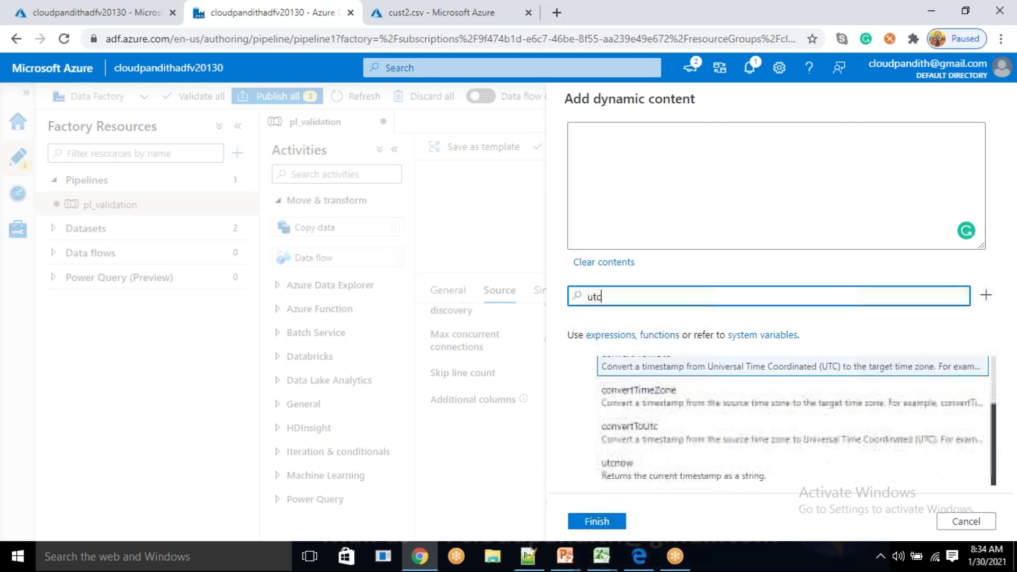
{"action": "left_click", "coordinate": [644, 470]}
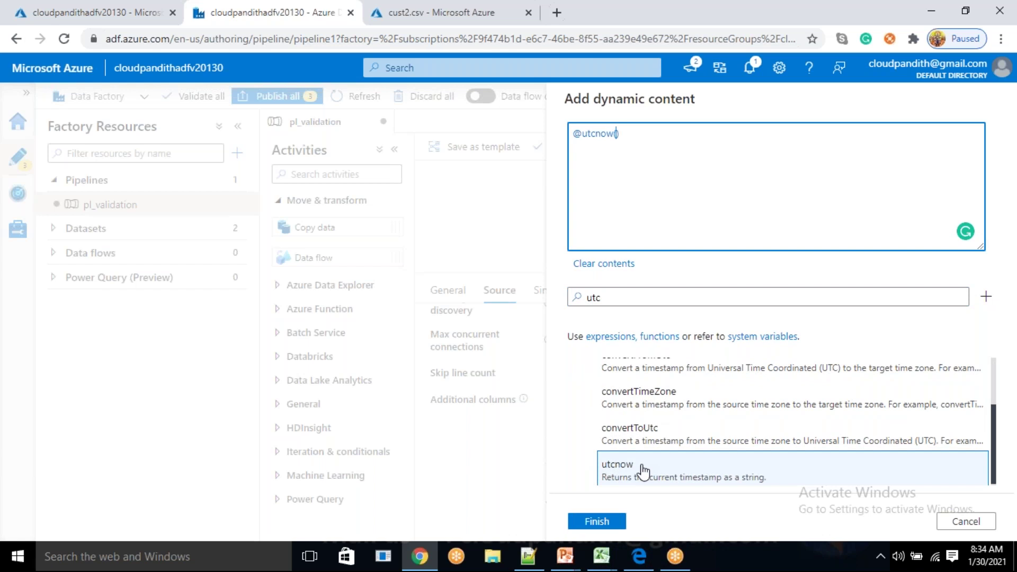
{"action": "left_click_drag", "start_coordinate": [618, 144], "coordinate": [568, 136]}
{"action": "left_click", "coordinate": [642, 136]}
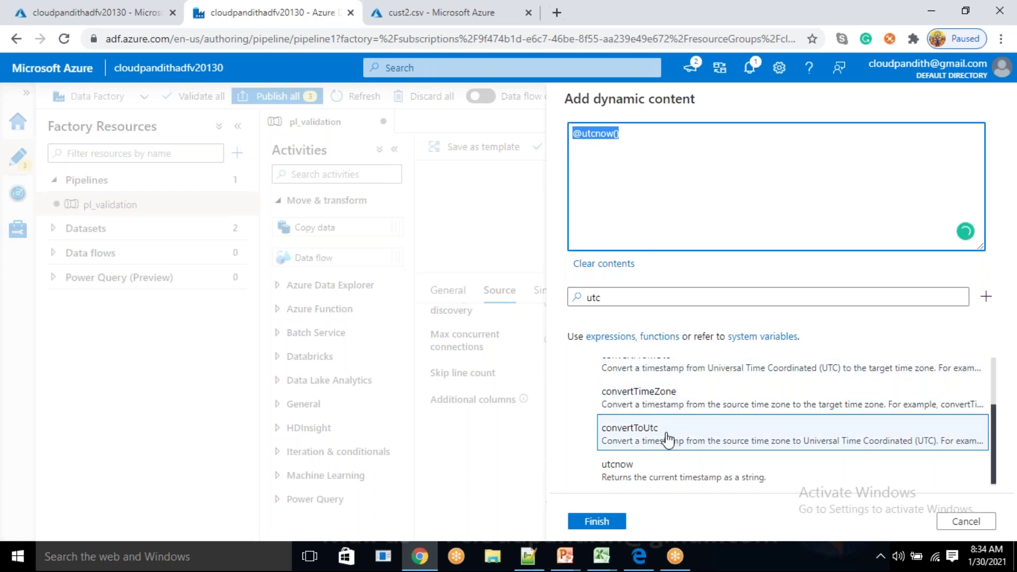
- Look through the UTC date functions and replace the Load_date expression with convertFromUtc
{"action": "scroll", "coordinate": [666, 440], "scroll_direction": "up", "scroll_amount": 2}
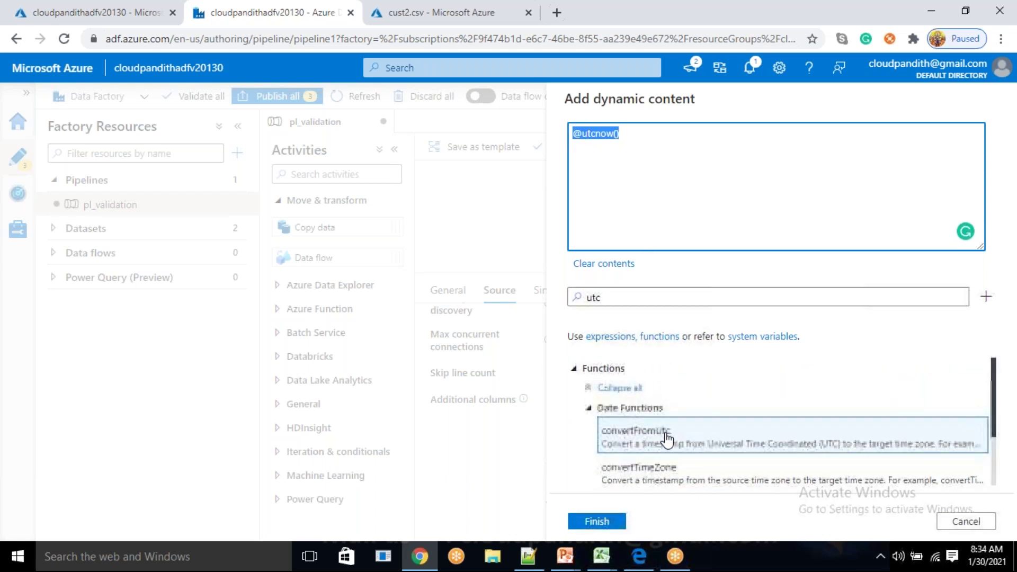
{"action": "scroll", "coordinate": [666, 440], "scroll_direction": "down", "scroll_amount": 2}
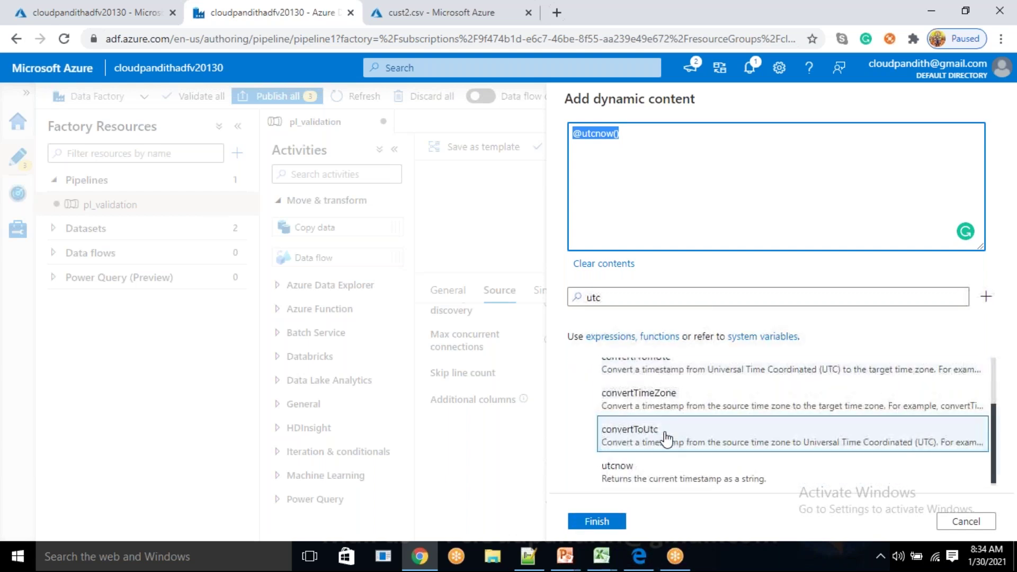
{"action": "scroll", "coordinate": [656, 408], "scroll_direction": "up", "scroll_amount": 2}
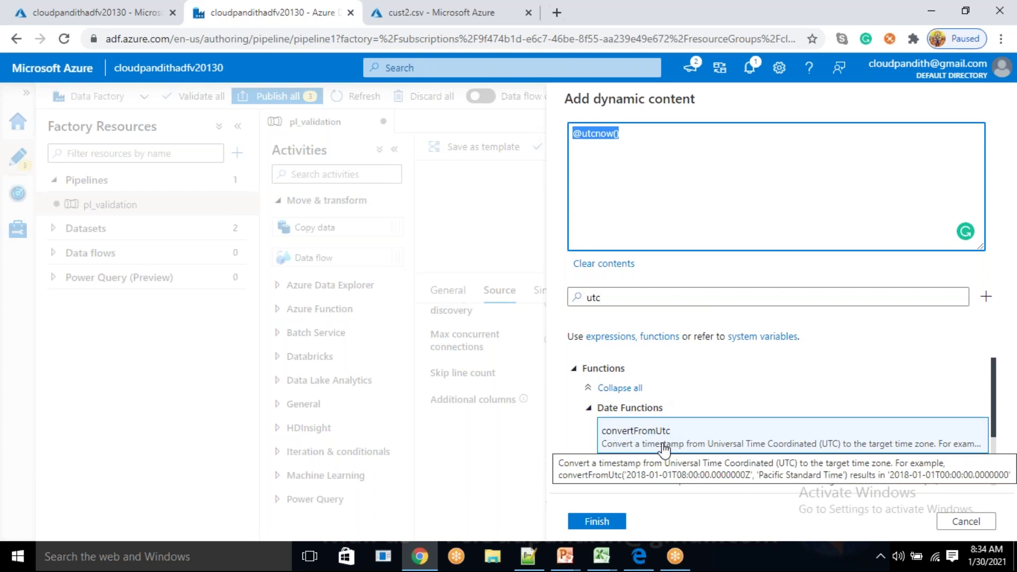
{"action": "left_click", "coordinate": [663, 447]}
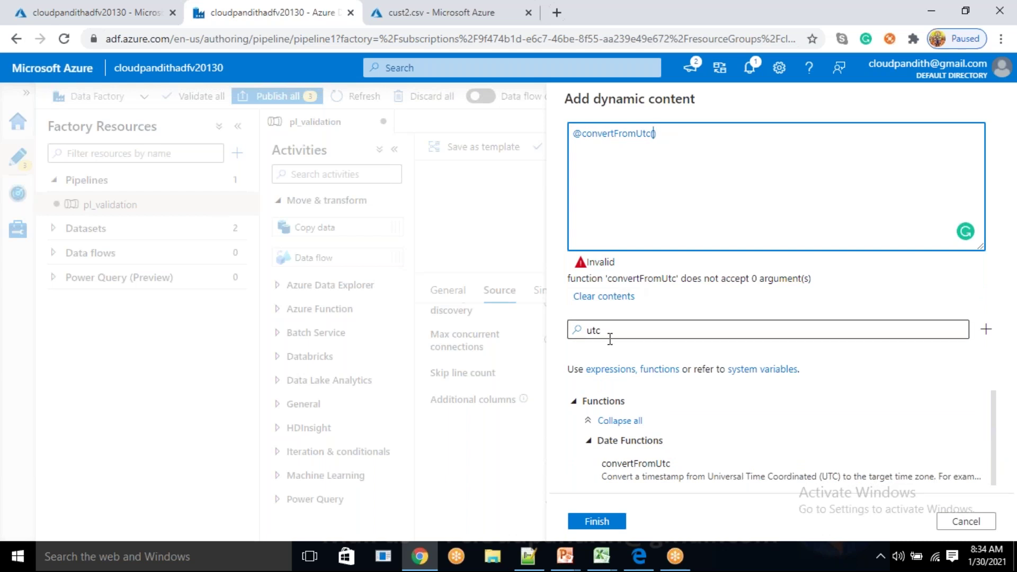
- Search the functions for utcnow and insert utcnow() as the first argument of convertFromUtc
{"action": "left_click_drag", "start_coordinate": [608, 335], "coordinate": [574, 328]}
{"action": "key", "text": "BackSpace"}
{"action": "type", "text": "utcnow"}
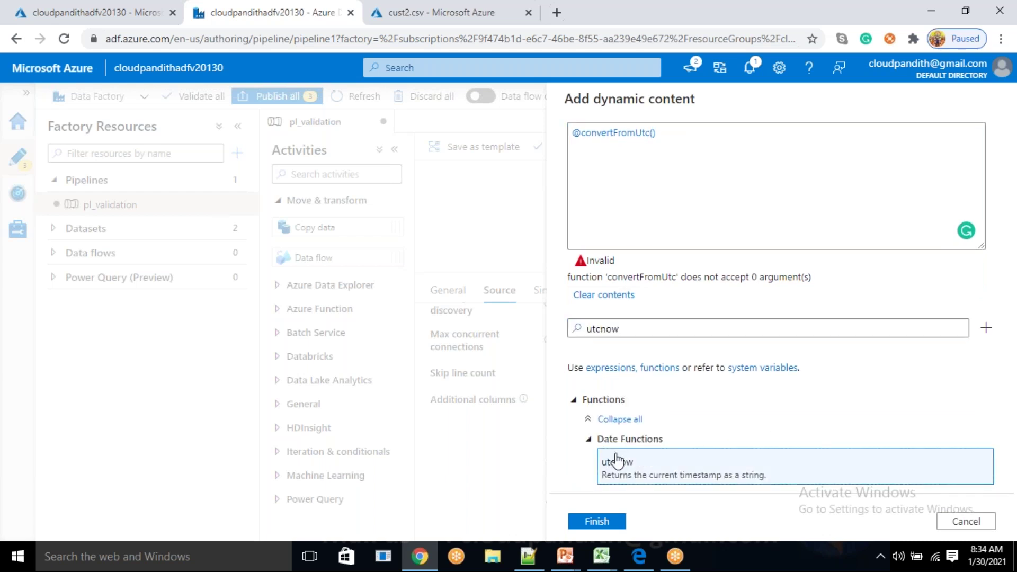
{"action": "left_click", "coordinate": [615, 462]}
{"action": "left_click_drag", "start_coordinate": [657, 132], "coordinate": [699, 129]}
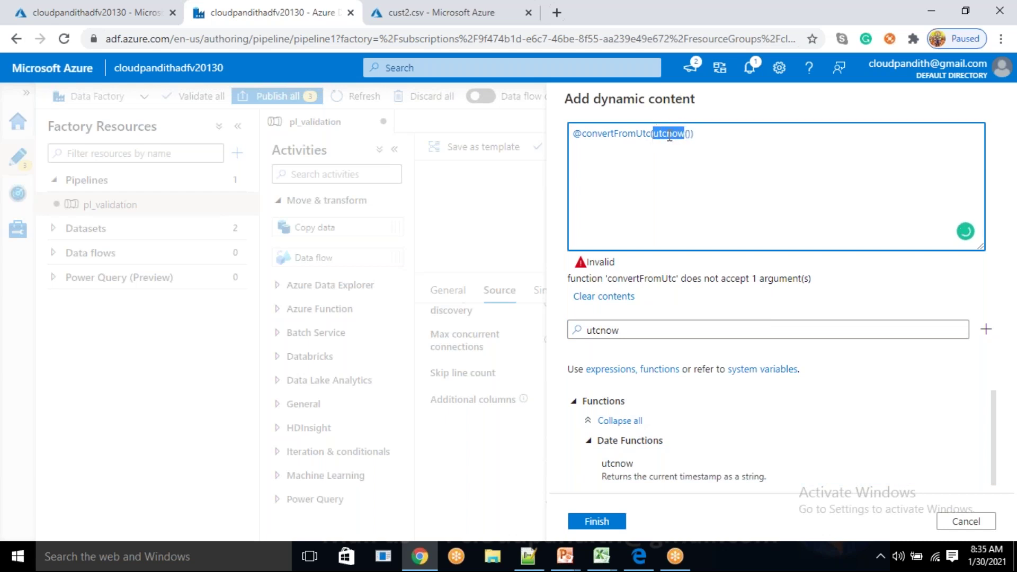
- Add 'india standard time' as the second argument of convertFromUtc in the Load_date expression
{"action": "left_click", "coordinate": [692, 130]}
{"action": "type", "text": ",''"}
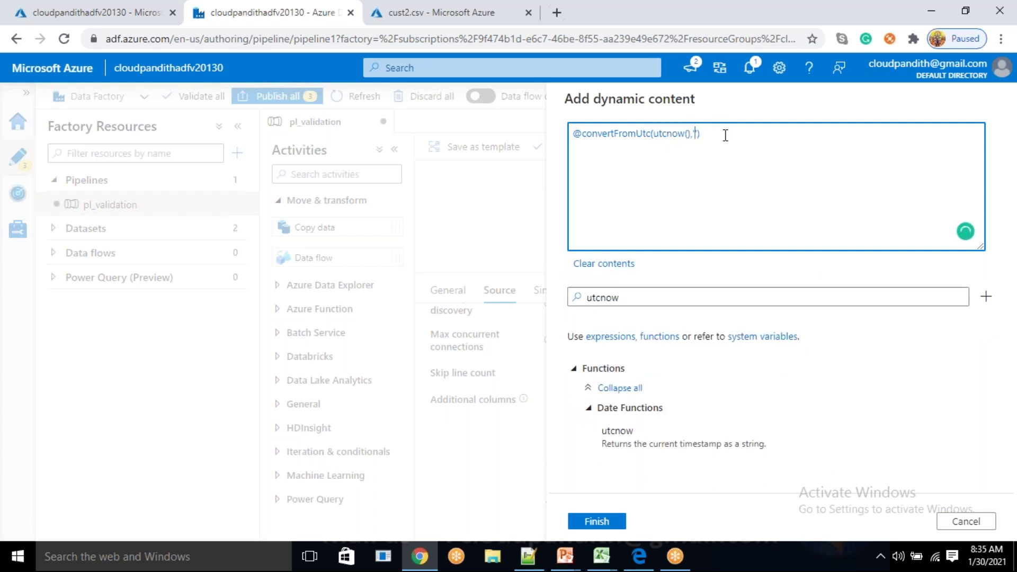
{"action": "type", "text": "india standard tu"}
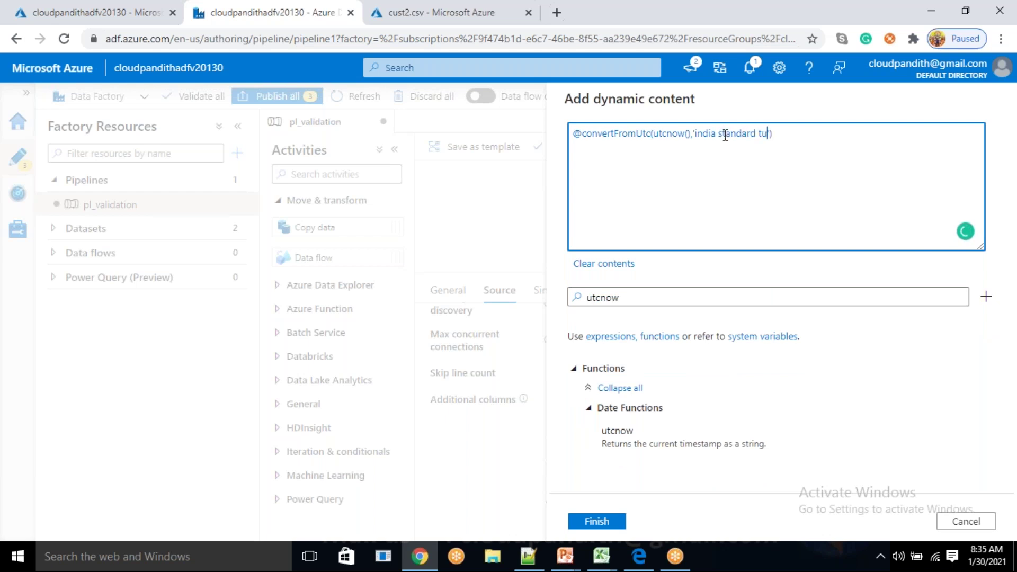
{"action": "type", "text": "ime"}
{"action": "double_click", "coordinate": [622, 136]}
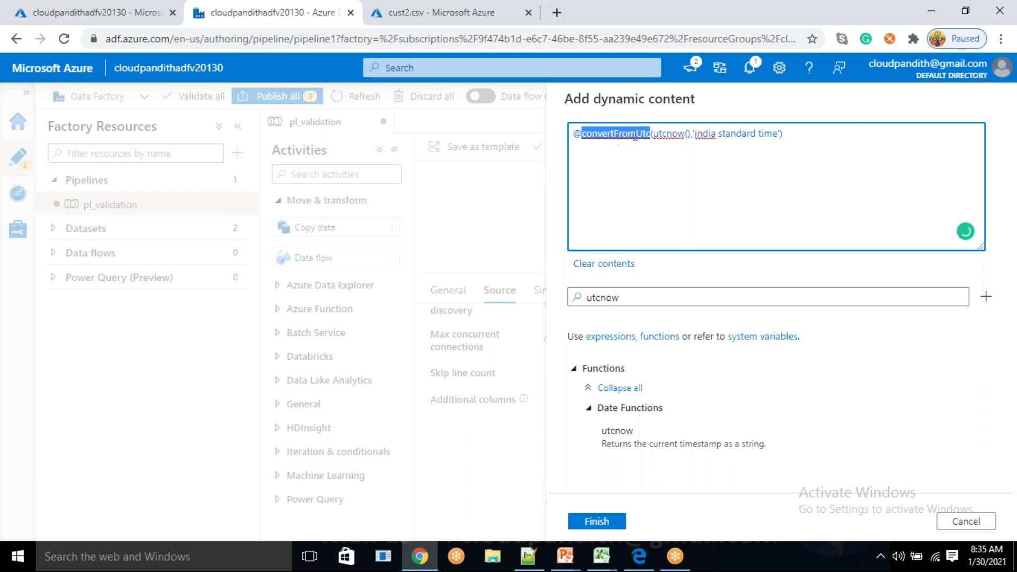
{"action": "left_click_drag", "start_coordinate": [689, 133], "coordinate": [776, 129]}
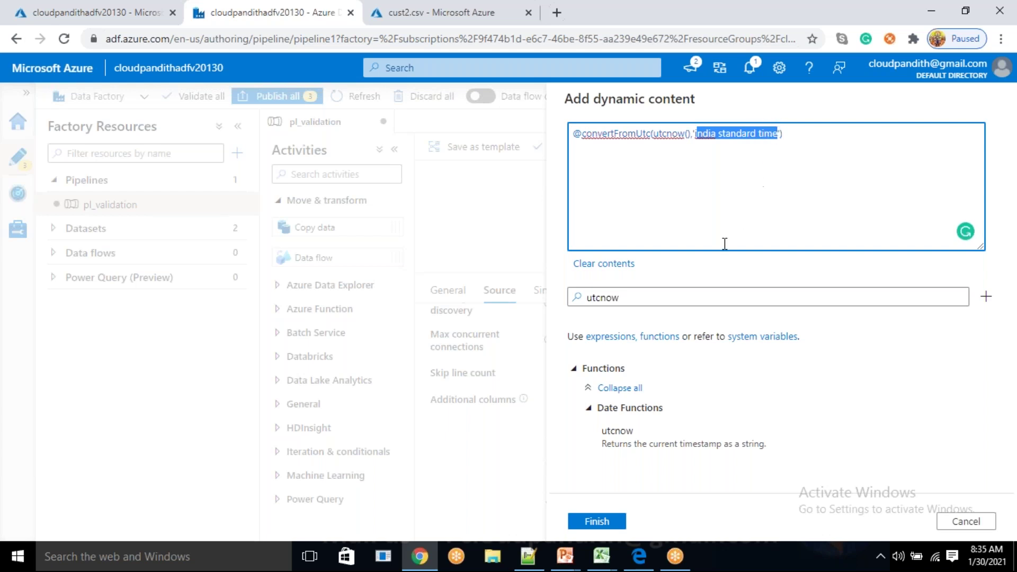
- Clear the function filter and apply the convertFromUtc expression as the Load_date column's value
{"action": "left_click_drag", "start_coordinate": [652, 296], "coordinate": [589, 315]}
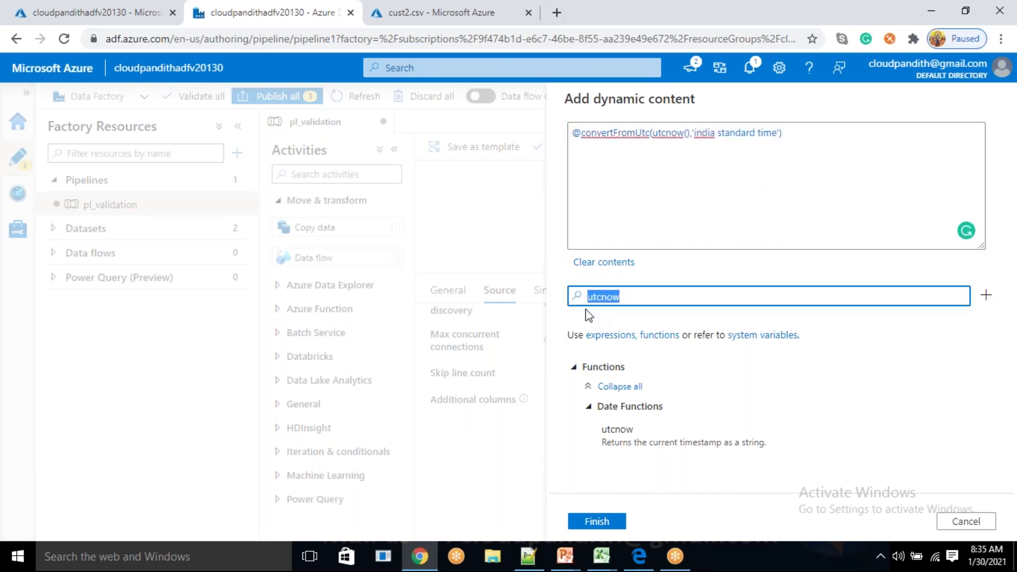
{"action": "key", "text": "BackSpace"}
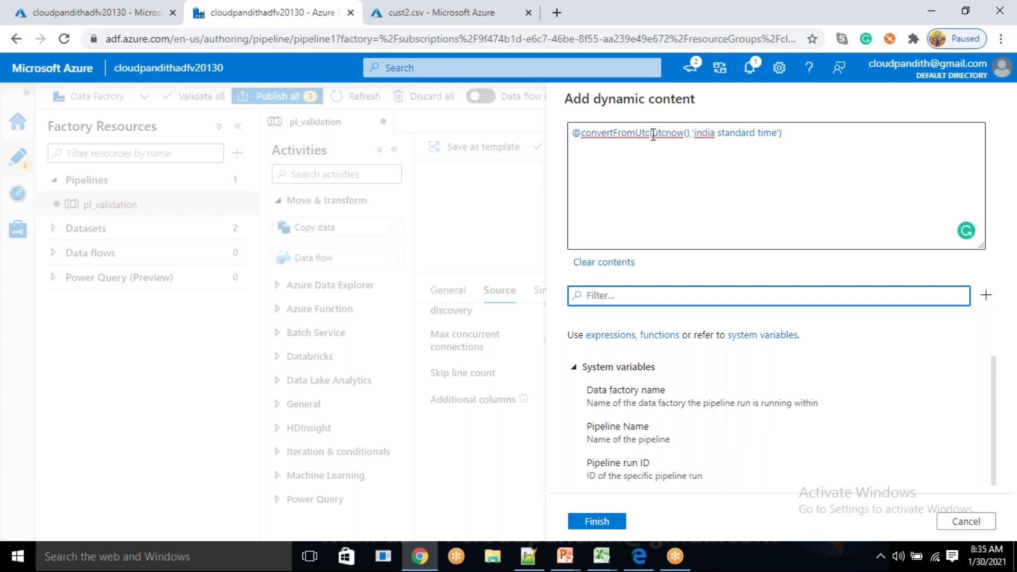
{"action": "left_click_drag", "start_coordinate": [655, 133], "coordinate": [689, 131]}
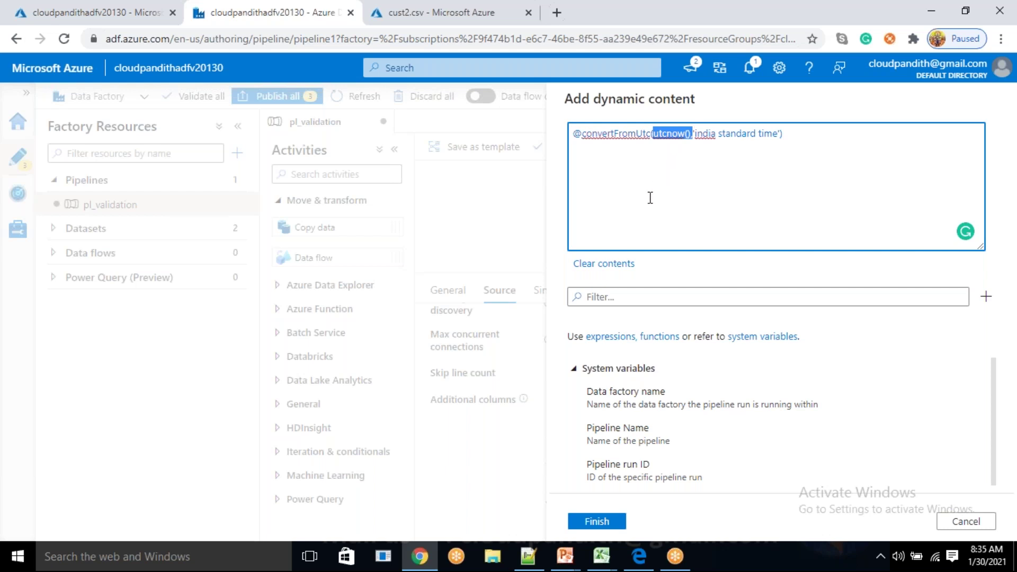
{"action": "left_click", "coordinate": [668, 156]}
{"action": "left_click_drag", "start_coordinate": [653, 134], "coordinate": [696, 133]}
{"action": "left_click_drag", "start_coordinate": [694, 133], "coordinate": [772, 130]}
{"action": "double_click", "coordinate": [617, 134]}
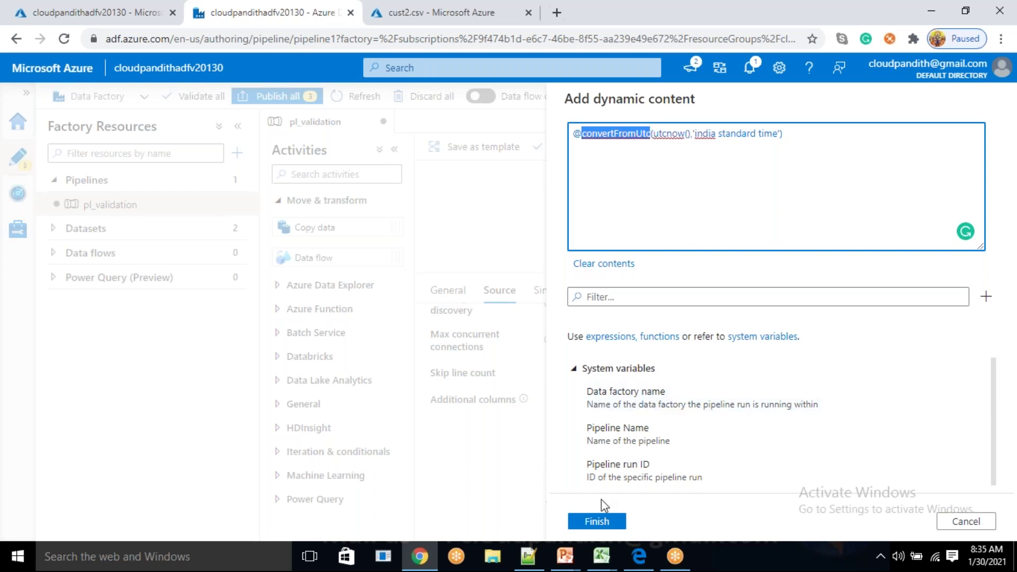
{"action": "left_click", "coordinate": [603, 523]}
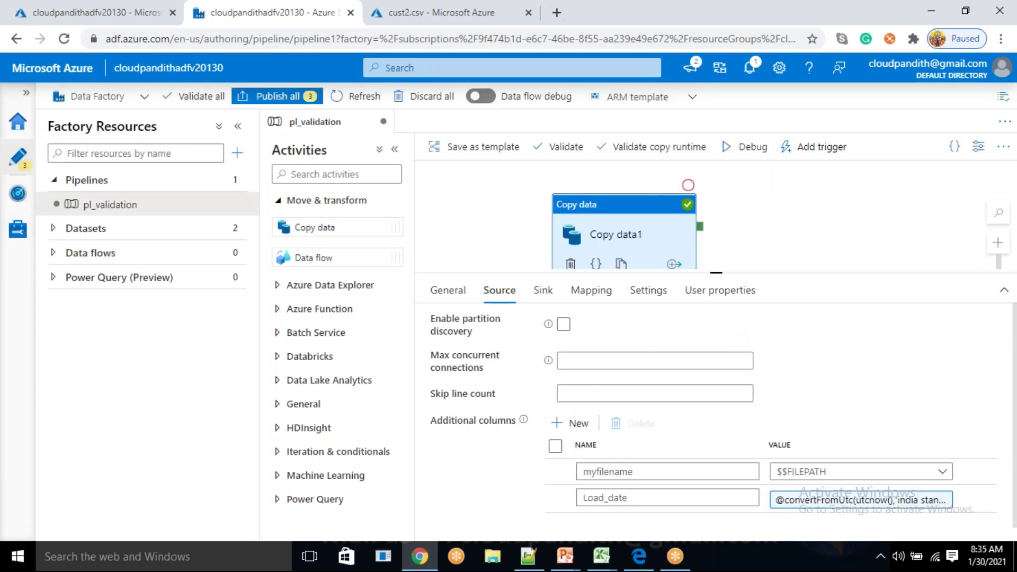
{"action": "scroll", "coordinate": [821, 520], "scroll_direction": "down", "scroll_amount": 1}
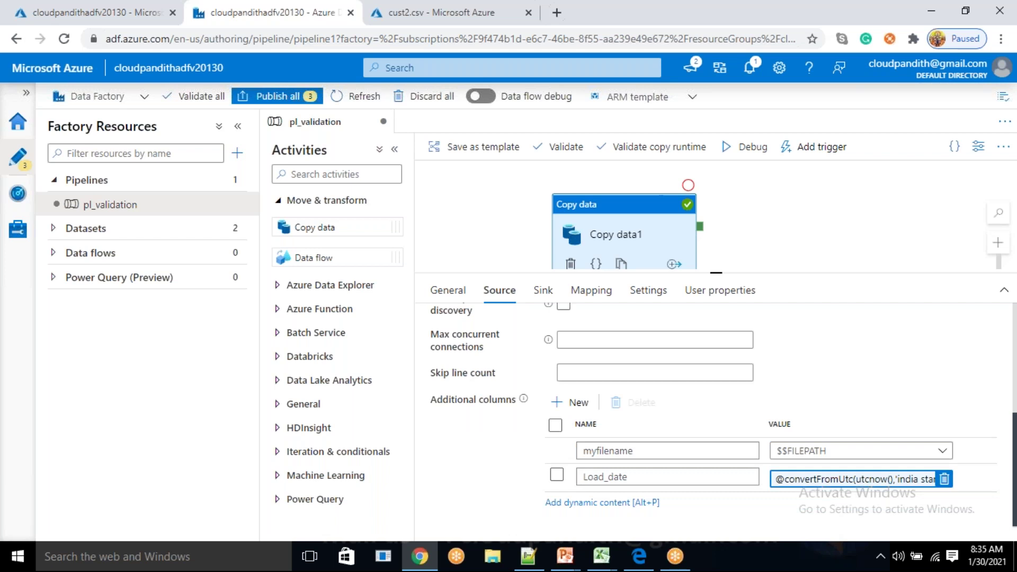
{"action": "double_click", "coordinate": [587, 480]}
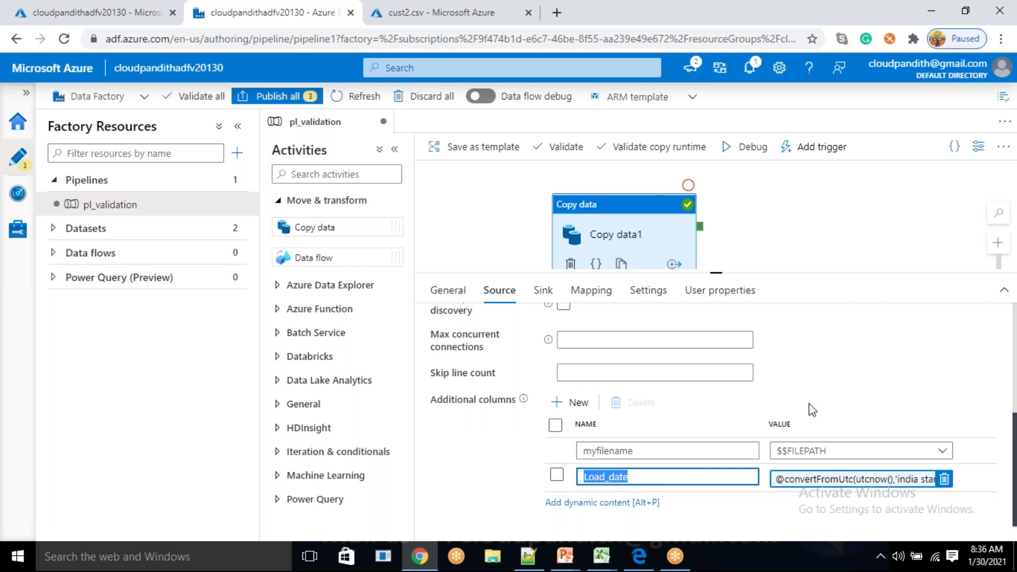
- Run pl_validation in debug mode and refresh its run output
{"action": "left_click", "coordinate": [748, 148]}
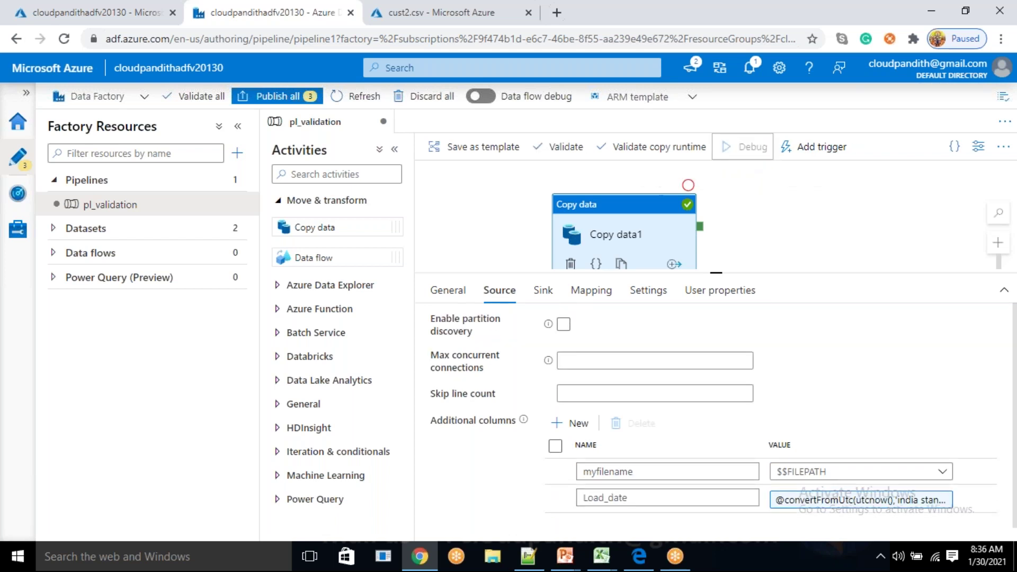
{"action": "left_click", "coordinate": [741, 218]}
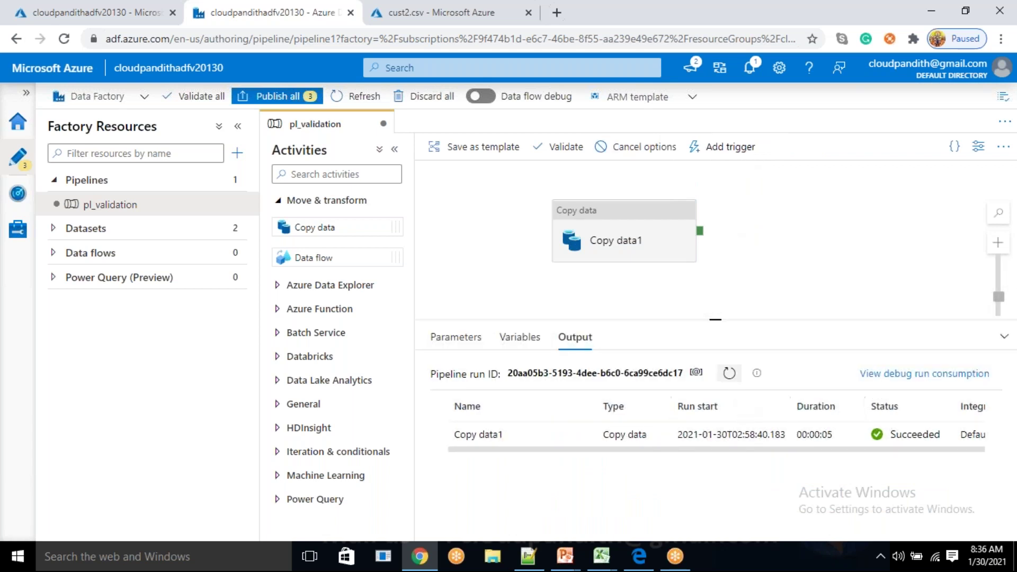
{"action": "left_click", "coordinate": [729, 373]}
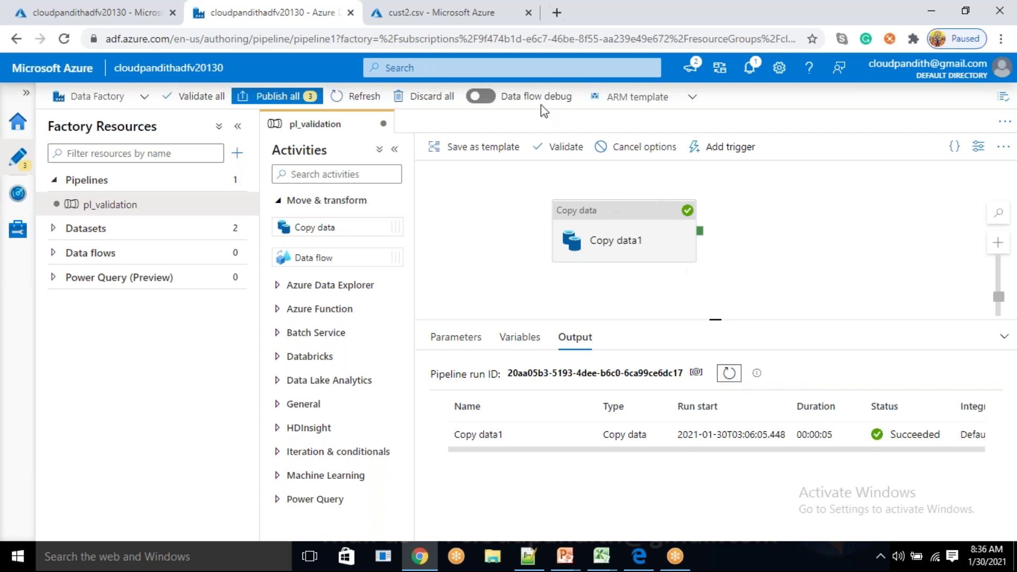
- Switch to the storage account in the Azure portal and open the contents of cust2.txt in the output container
{"action": "left_click", "coordinate": [403, 12]}
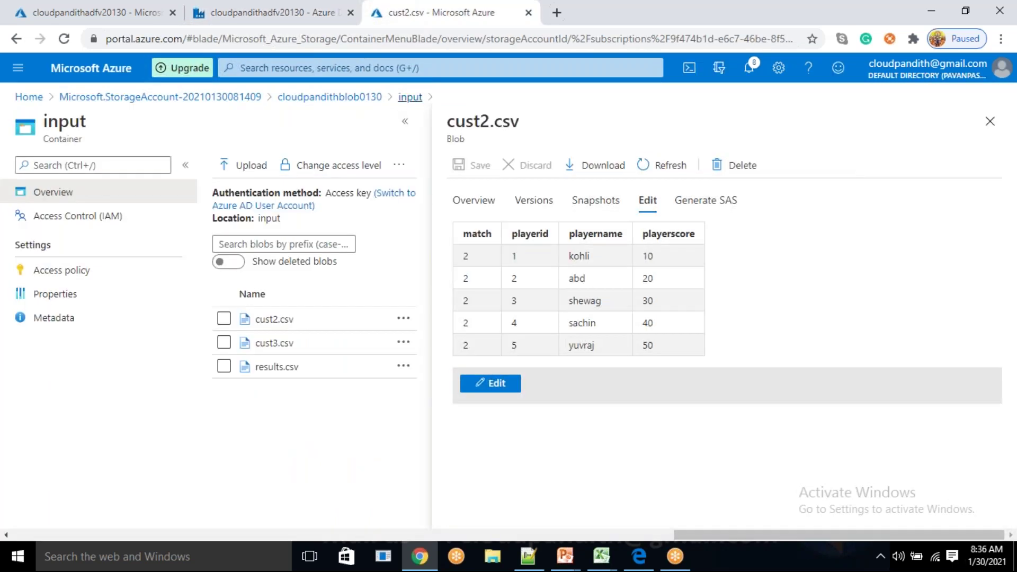
{"action": "left_click", "coordinate": [411, 97]}
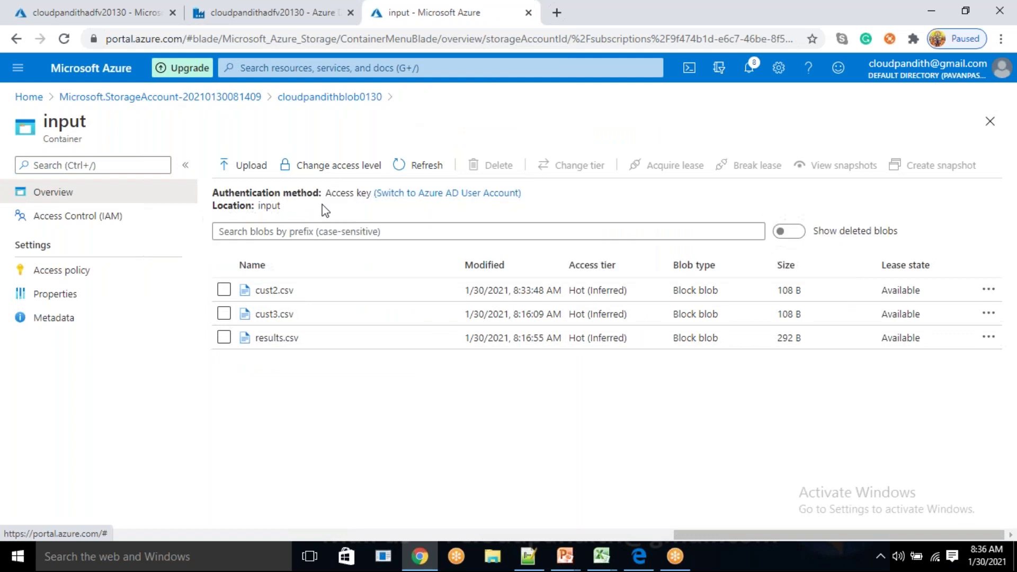
{"action": "left_click", "coordinate": [361, 101]}
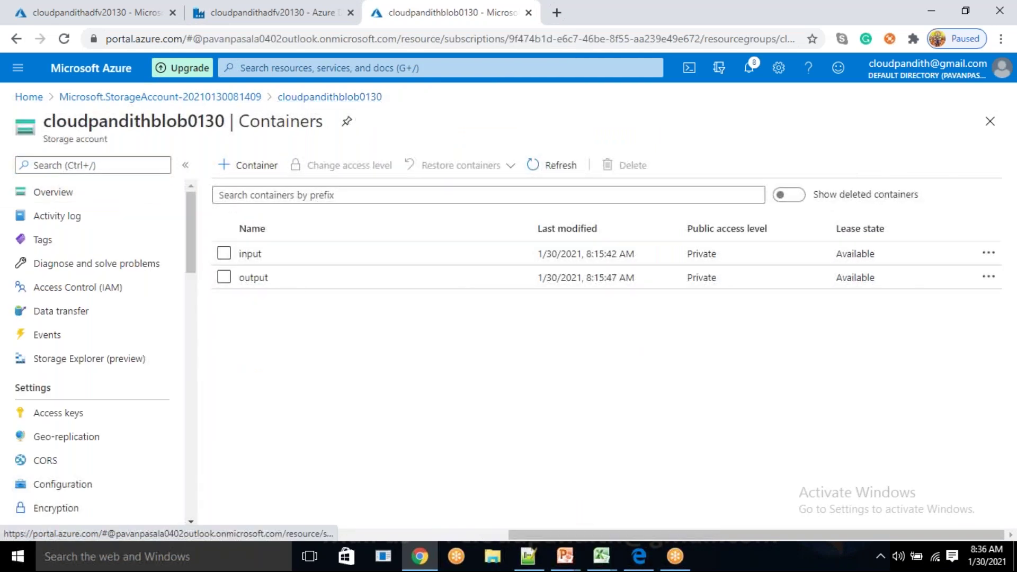
{"action": "left_click", "coordinate": [279, 277]}
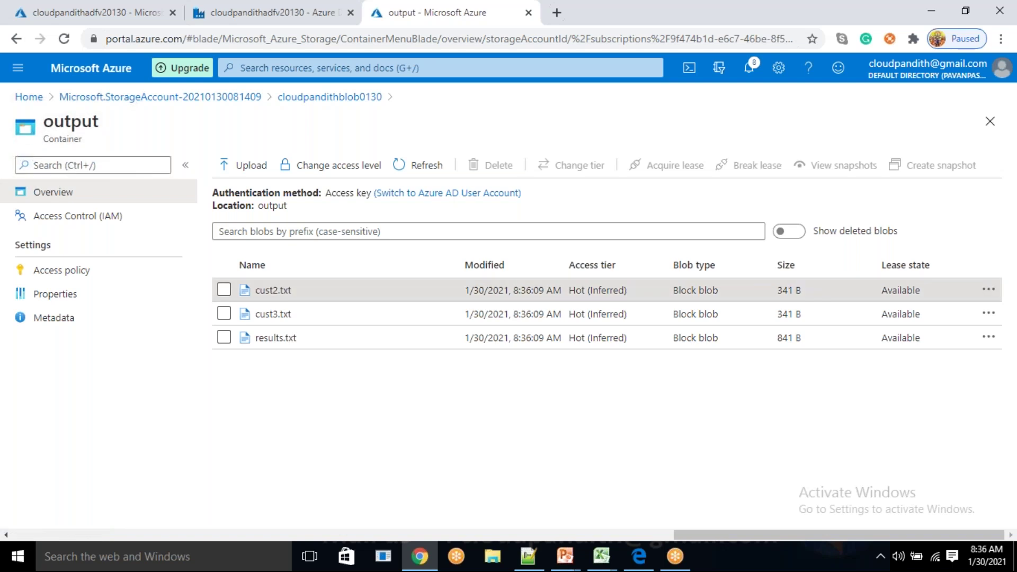
{"action": "left_click", "coordinate": [273, 289]}
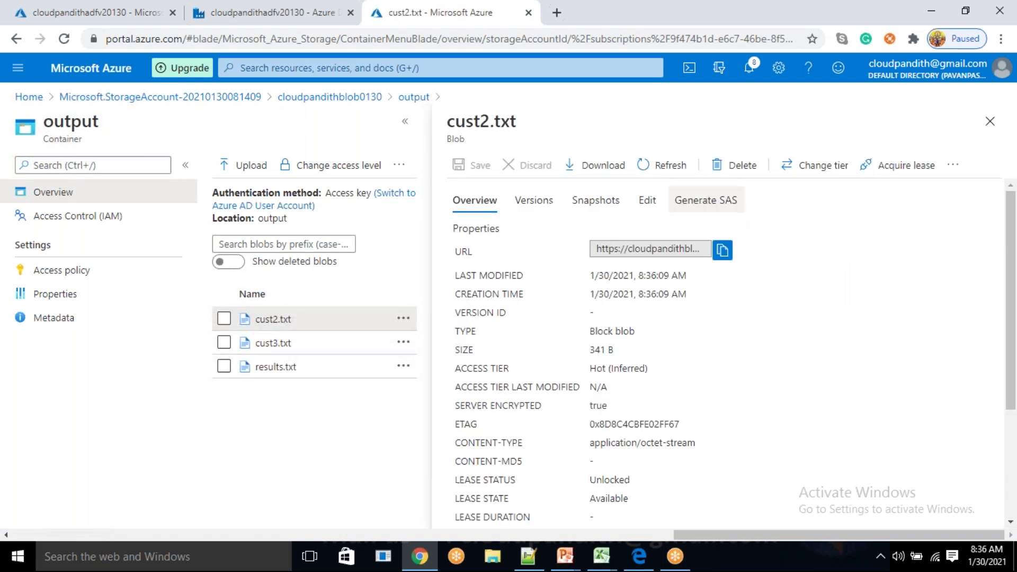
{"action": "left_click", "coordinate": [647, 217]}
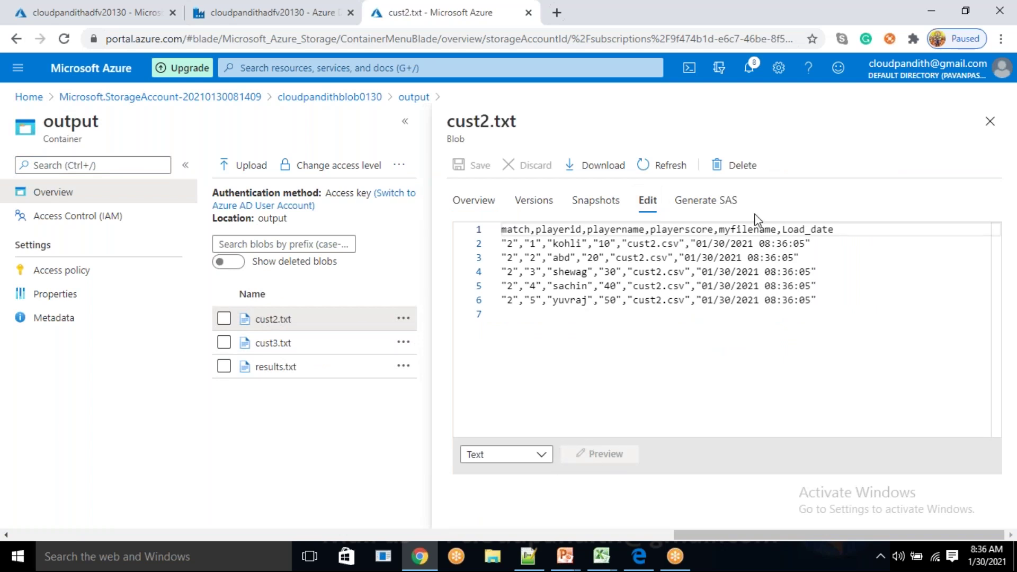
- Check the myfilename column in the rows of cust2.txt
{"action": "double_click", "coordinate": [743, 229]}
{"action": "left_click", "coordinate": [632, 258]}
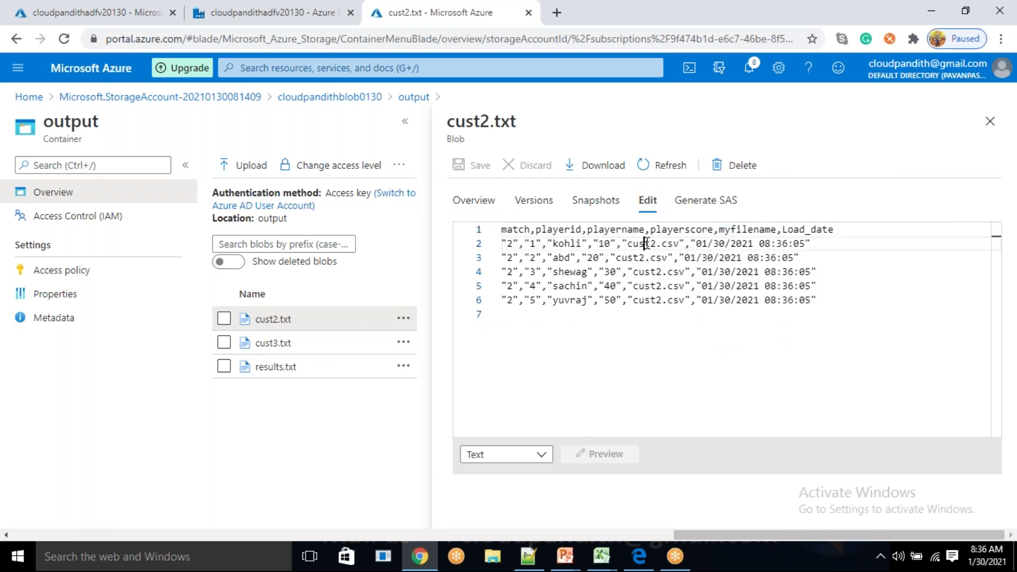
{"action": "double_click", "coordinate": [661, 272]}
{"action": "double_click", "coordinate": [647, 286]}
{"action": "double_click", "coordinate": [648, 300]}
- Check the Load_date timestamps in cust2.txt against the current local date and time
{"action": "double_click", "coordinate": [806, 231]}
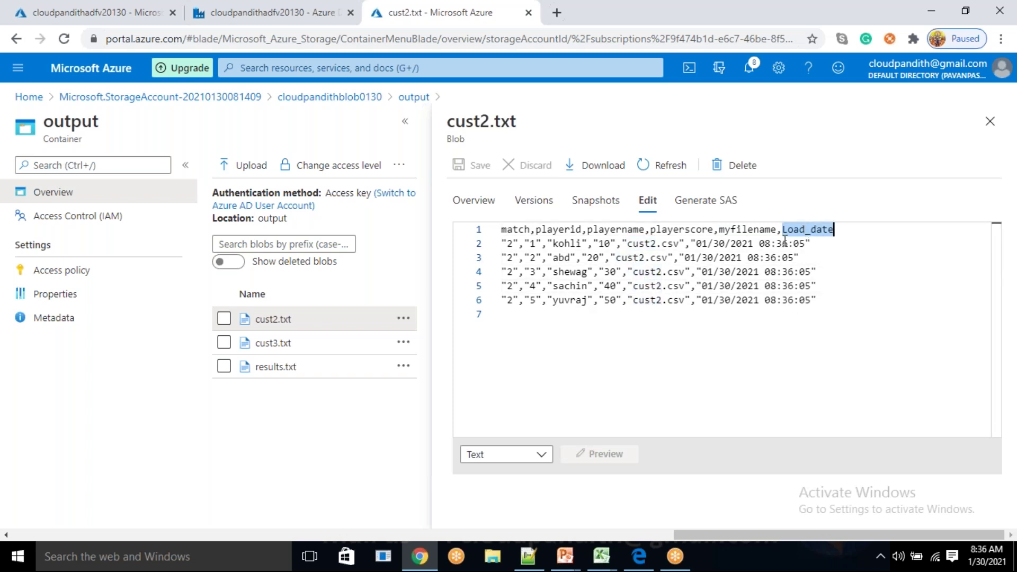
{"action": "left_click_drag", "start_coordinate": [696, 243], "coordinate": [730, 229]}
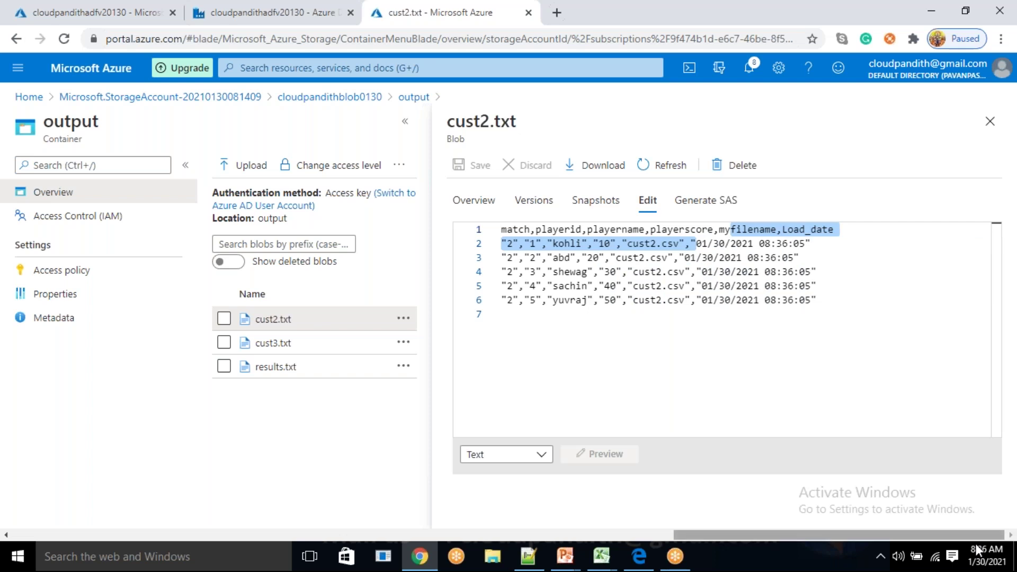
{"action": "left_click", "coordinate": [766, 243]}
{"action": "double_click", "coordinate": [769, 258]}
{"action": "left_click_drag", "start_coordinate": [765, 285], "coordinate": [798, 300]}
{"action": "left_click", "coordinate": [772, 288]}
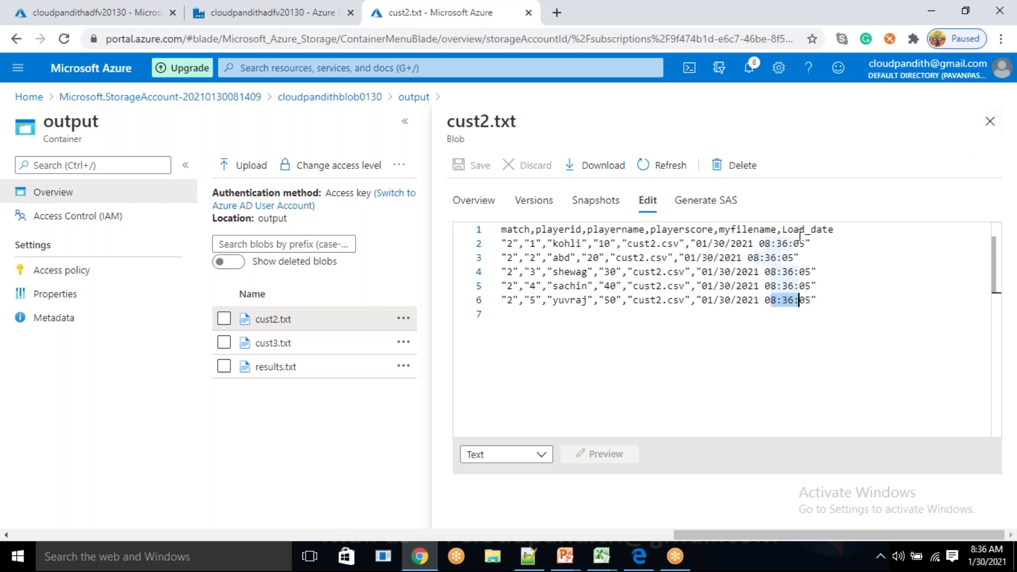
{"action": "left_click_drag", "start_coordinate": [696, 243], "coordinate": [805, 242]}
{"action": "left_click_drag", "start_coordinate": [692, 258], "coordinate": [793, 271]}
- Open the contents of results.txt in the output container and check its myfilename and Load_date columns
{"action": "left_click", "coordinate": [989, 132]}
{"action": "left_click", "coordinate": [333, 339]}
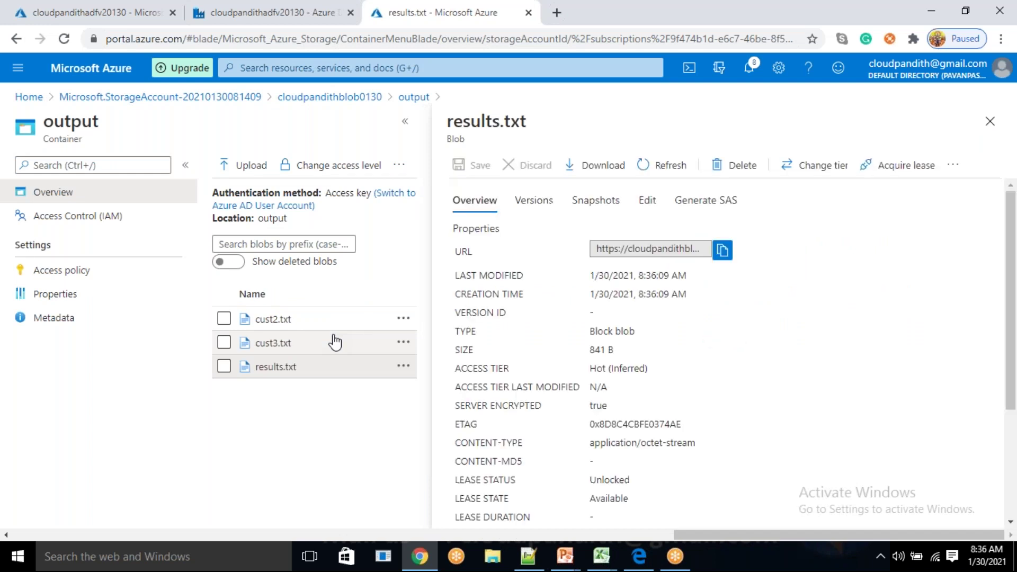
{"action": "left_click", "coordinate": [649, 208]}
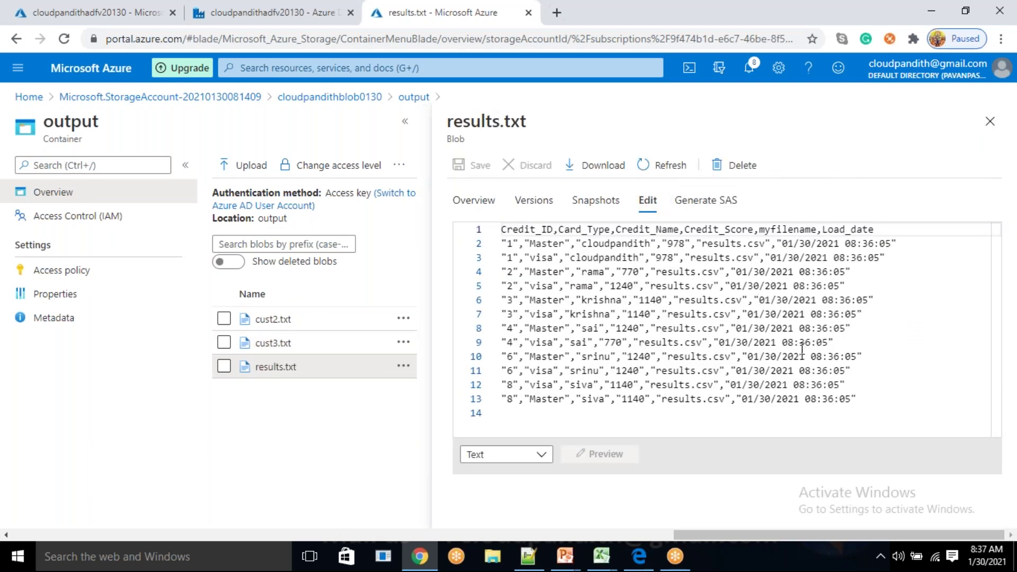
{"action": "left_click_drag", "start_coordinate": [772, 244], "coordinate": [888, 405]}
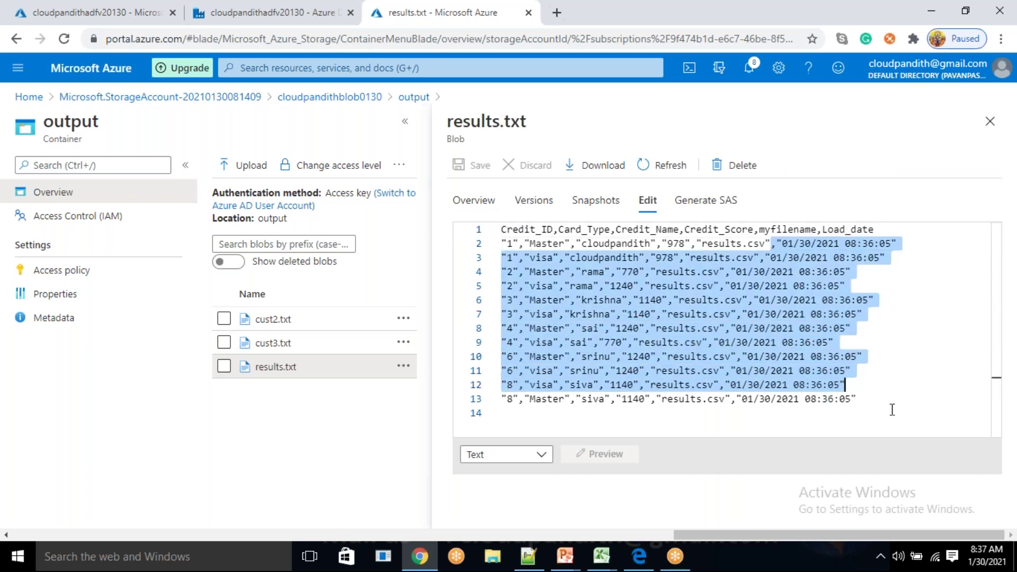
{"action": "left_click", "coordinate": [886, 414]}
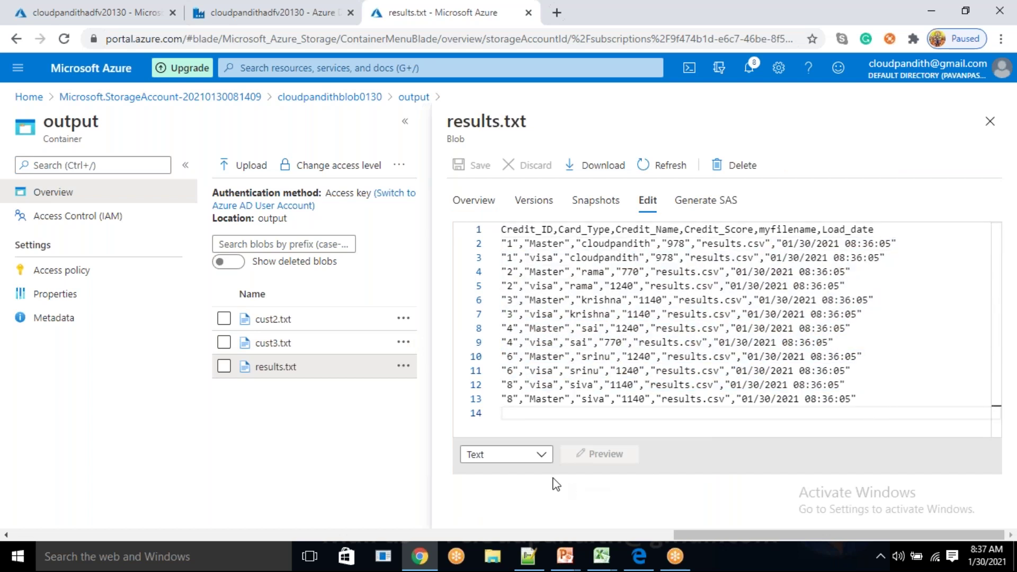
{"action": "left_click_drag", "start_coordinate": [868, 394], "coordinate": [672, 286]}
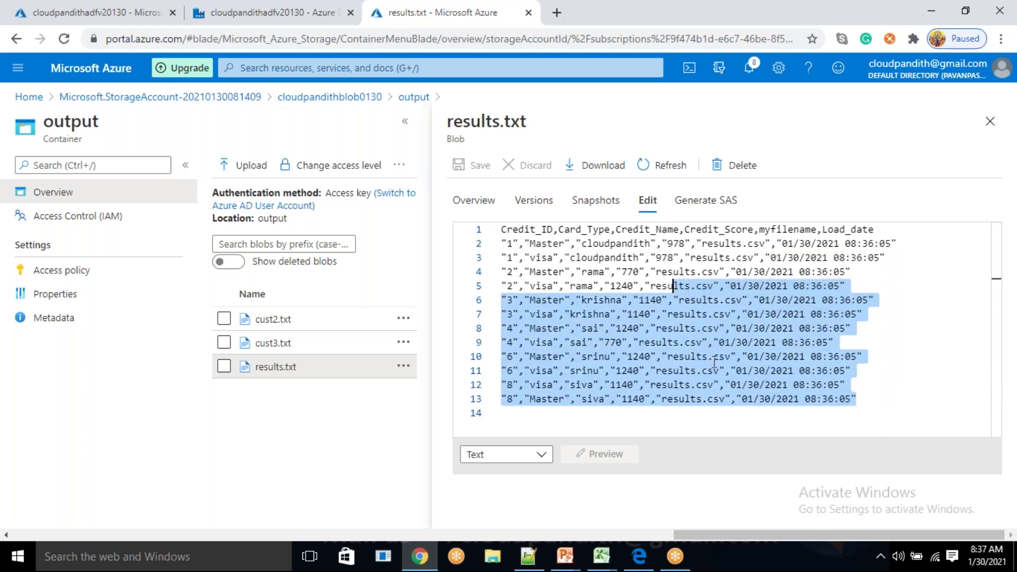
{"action": "left_click", "coordinate": [763, 234]}
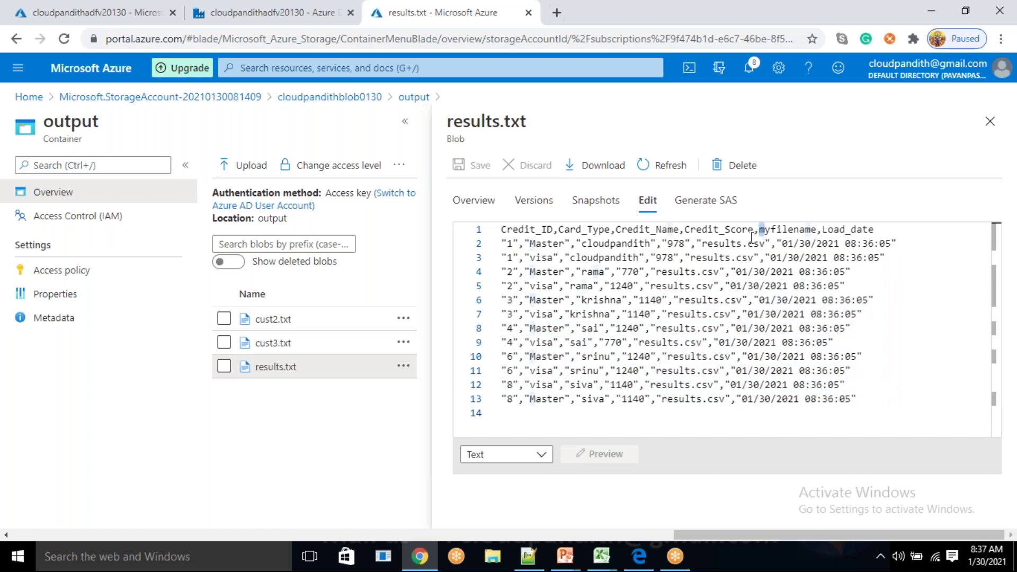
- Set the editor format of results.txt to Csv and delete the empty last line
{"action": "left_click", "coordinate": [542, 456]}
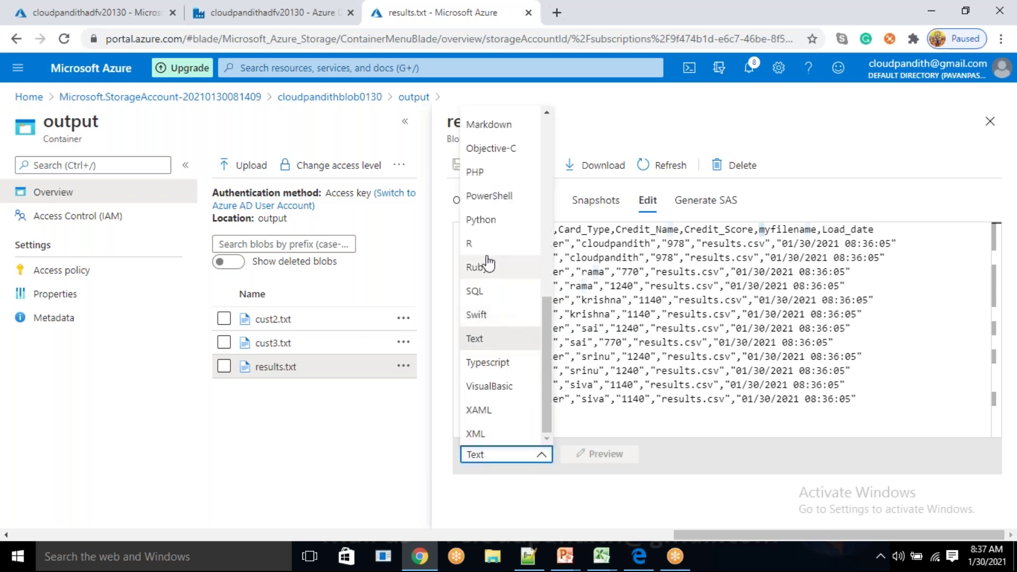
{"action": "scroll", "coordinate": [488, 256], "scroll_direction": "up", "scroll_amount": 8}
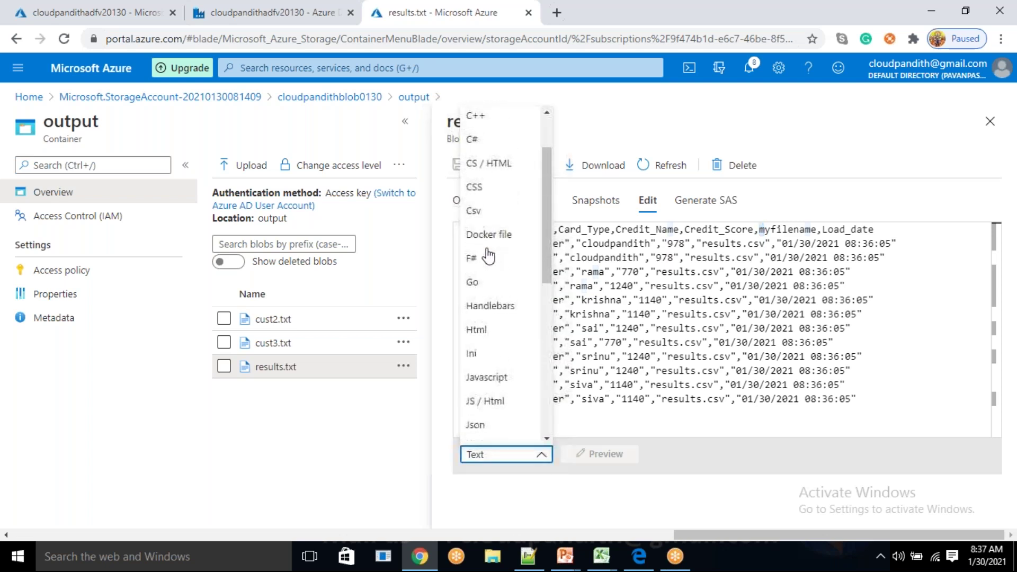
{"action": "left_click", "coordinate": [475, 285]}
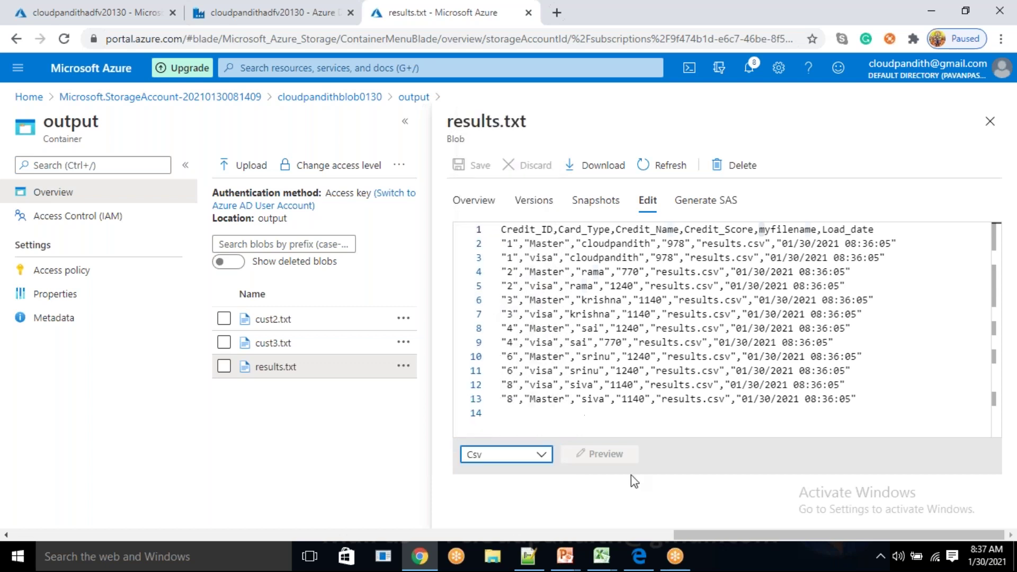
{"action": "left_click", "coordinate": [615, 416]}
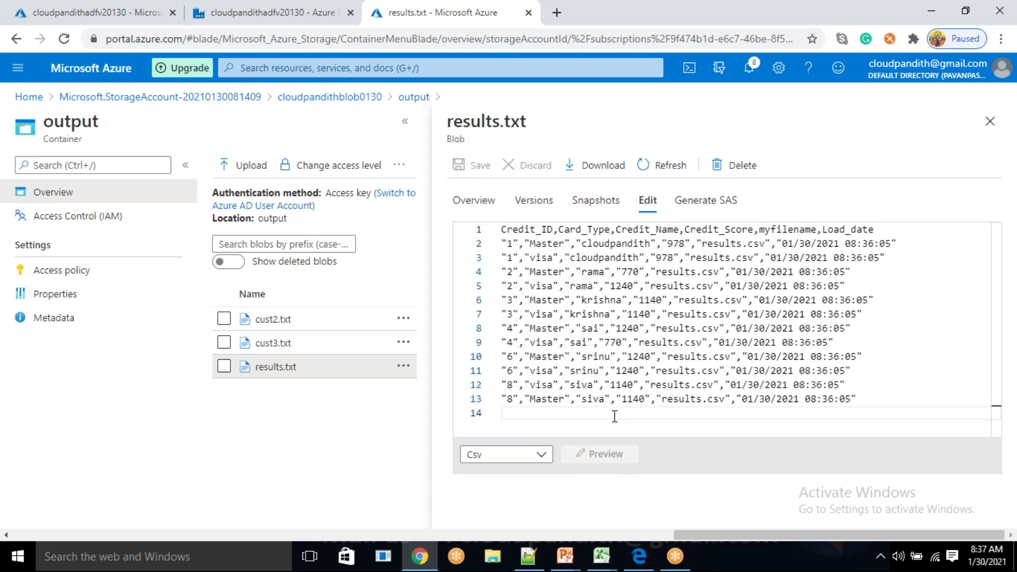
{"action": "key", "text": "BackSpace"}
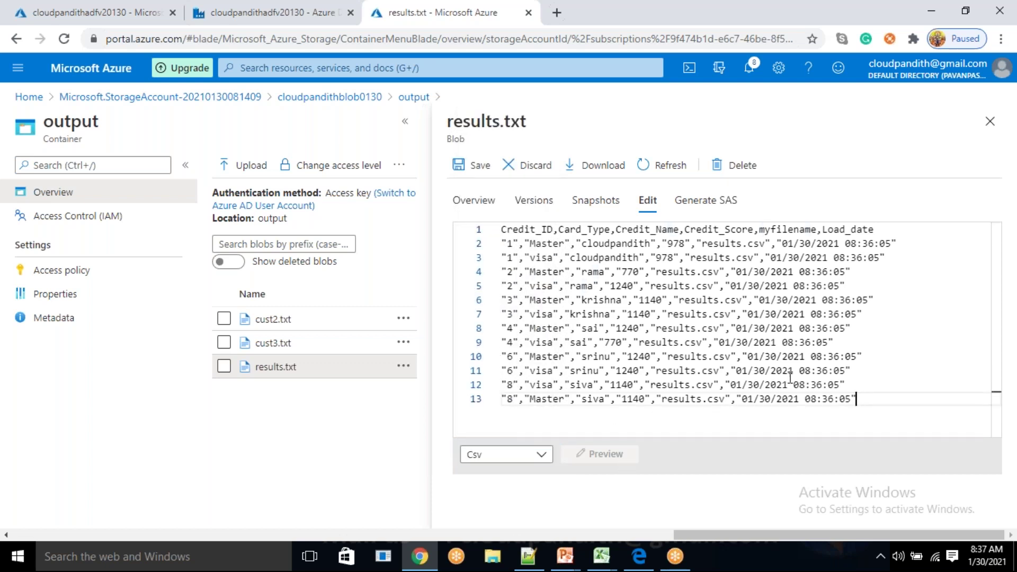
- Download results.txt from the output container and open the downloaded file
{"action": "left_click", "coordinate": [600, 168]}
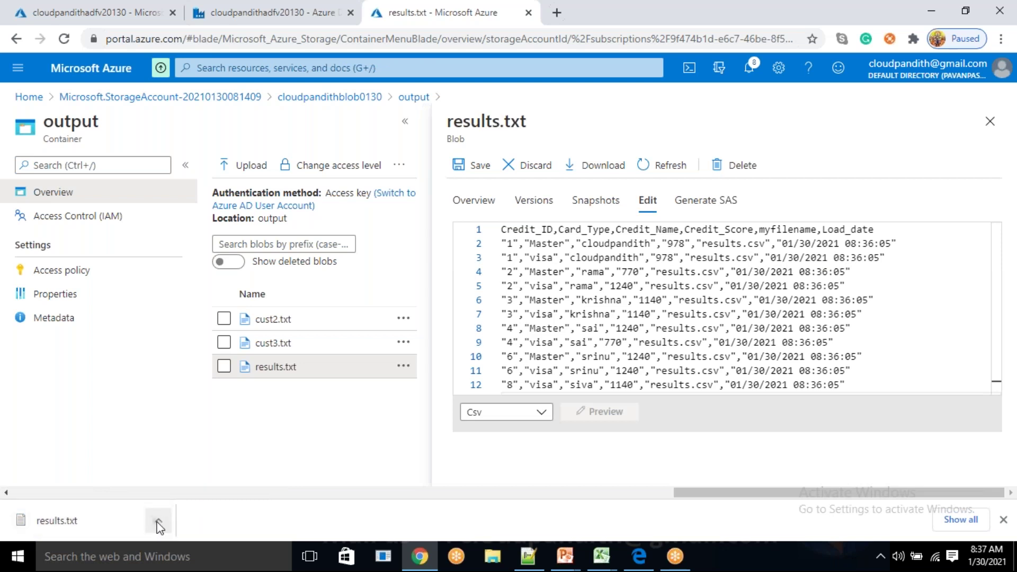
{"action": "left_click", "coordinate": [156, 522]}
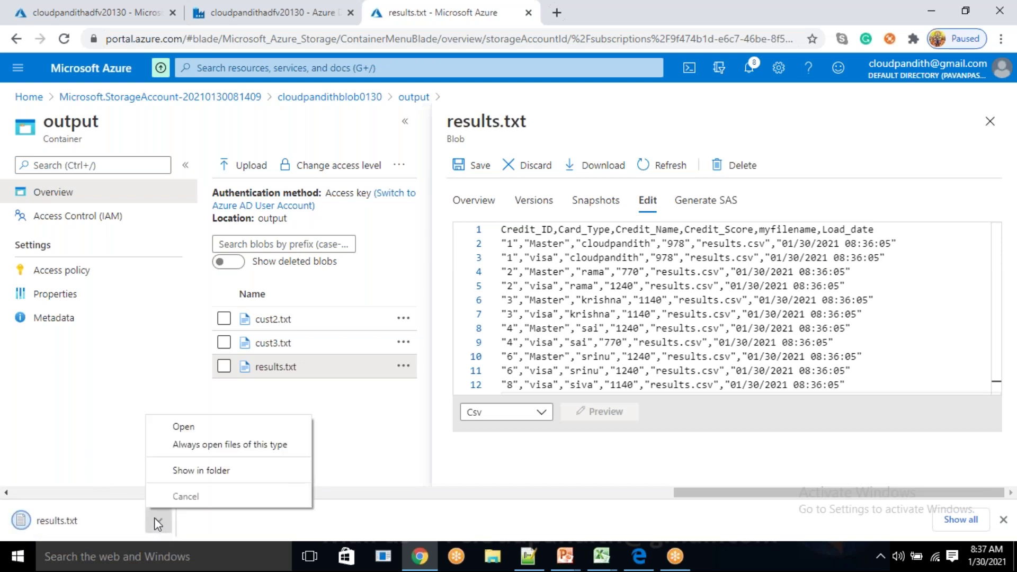
{"action": "left_click", "coordinate": [186, 427]}
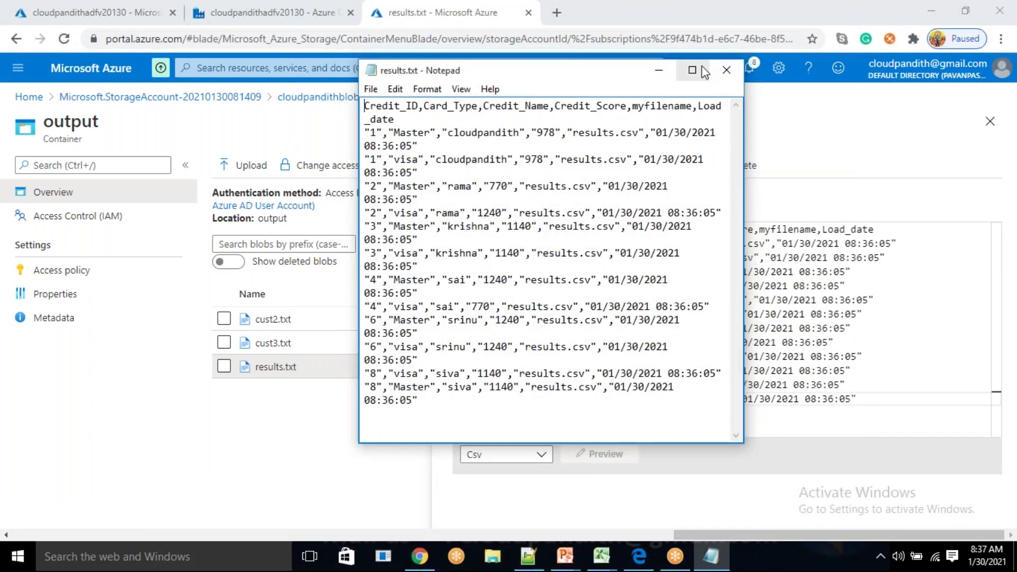
- Copy all the text of the downloaded results.txt into a new document in Notepad++
{"action": "left_click", "coordinate": [693, 70]}
{"action": "left_click_drag", "start_coordinate": [387, 207], "coordinate": [3, 40]}
{"action": "key", "text": "ctrl+c"}
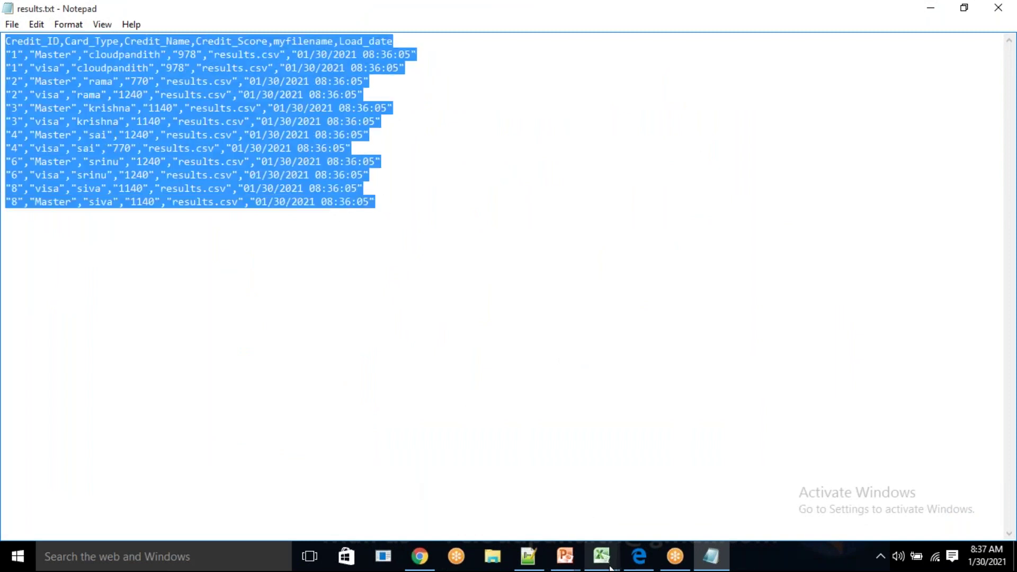
{"action": "mouse_move", "coordinate": [610, 566]}
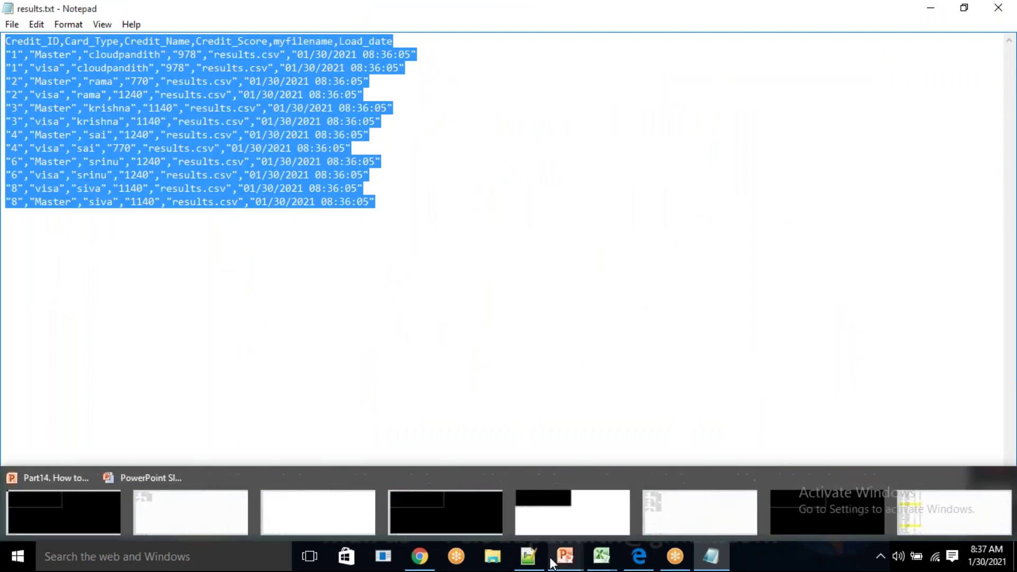
{"action": "left_click", "coordinate": [528, 556]}
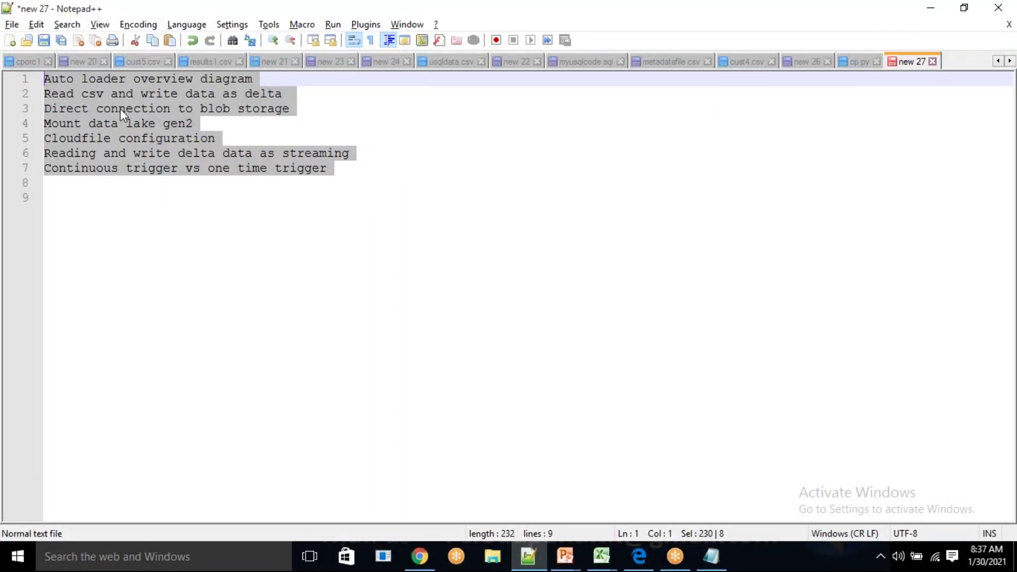
{"action": "left_click", "coordinate": [687, 62]}
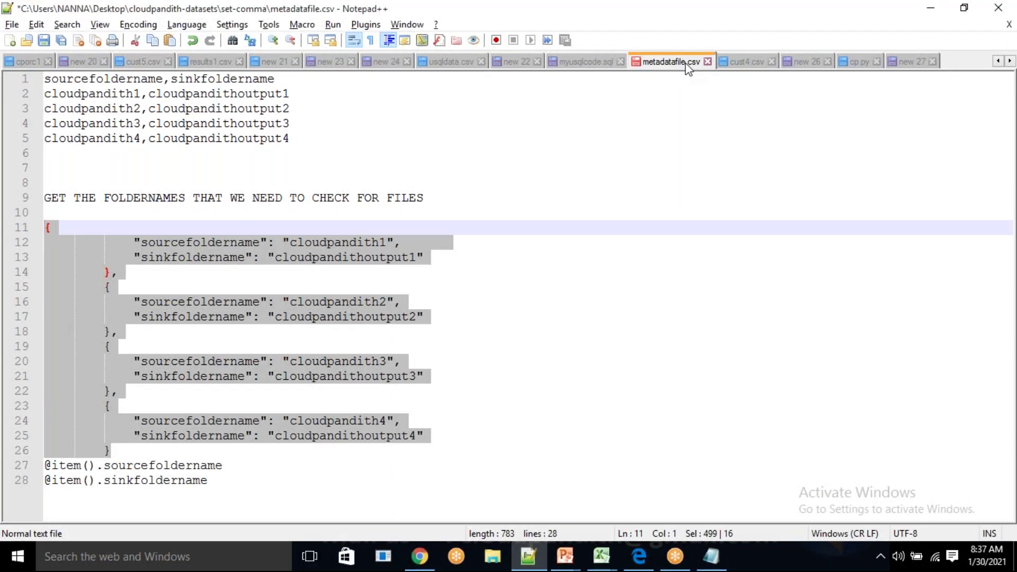
{"action": "left_click", "coordinate": [924, 64]}
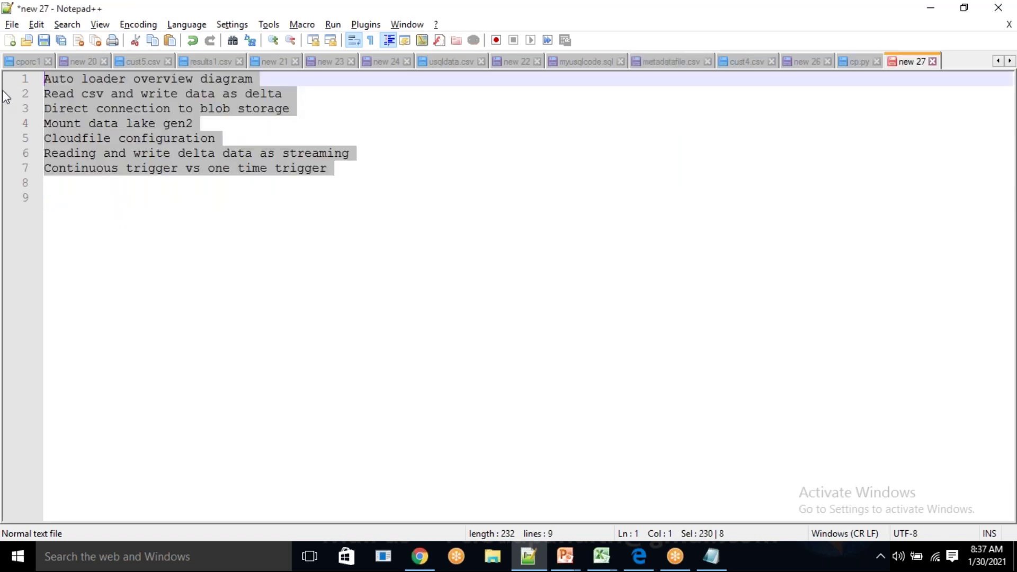
{"action": "left_click", "coordinate": [10, 40]}
{"action": "key", "text": "ctrl+v"}
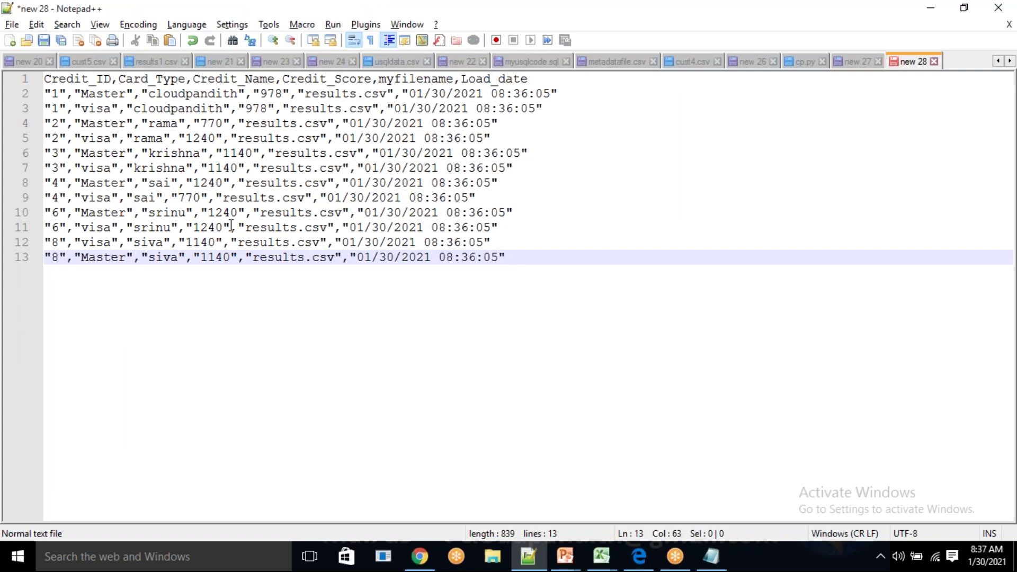
{"action": "left_click", "coordinate": [10, 40]}
{"action": "left_click", "coordinate": [11, 24]}
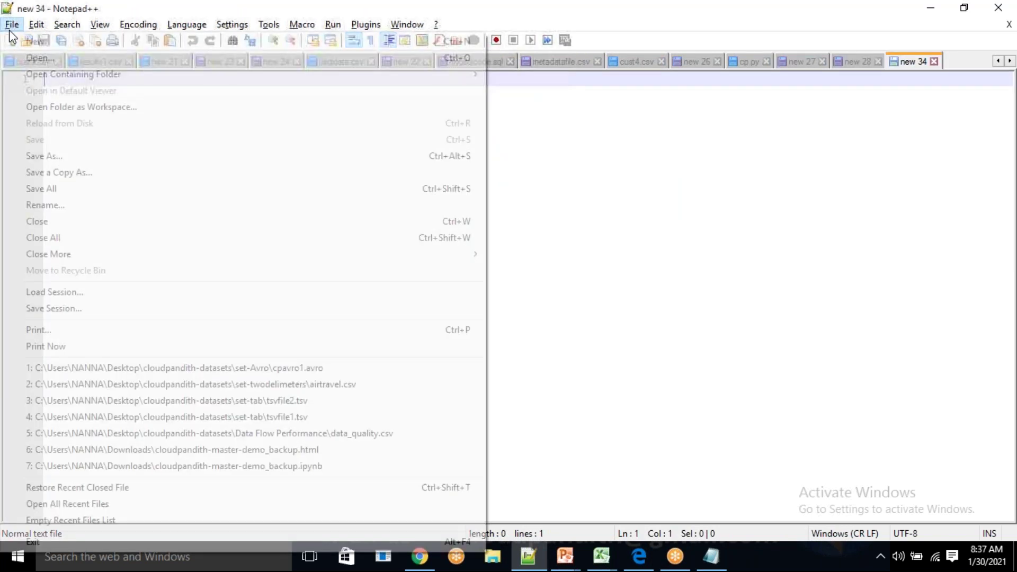
{"action": "left_click", "coordinate": [91, 155]}
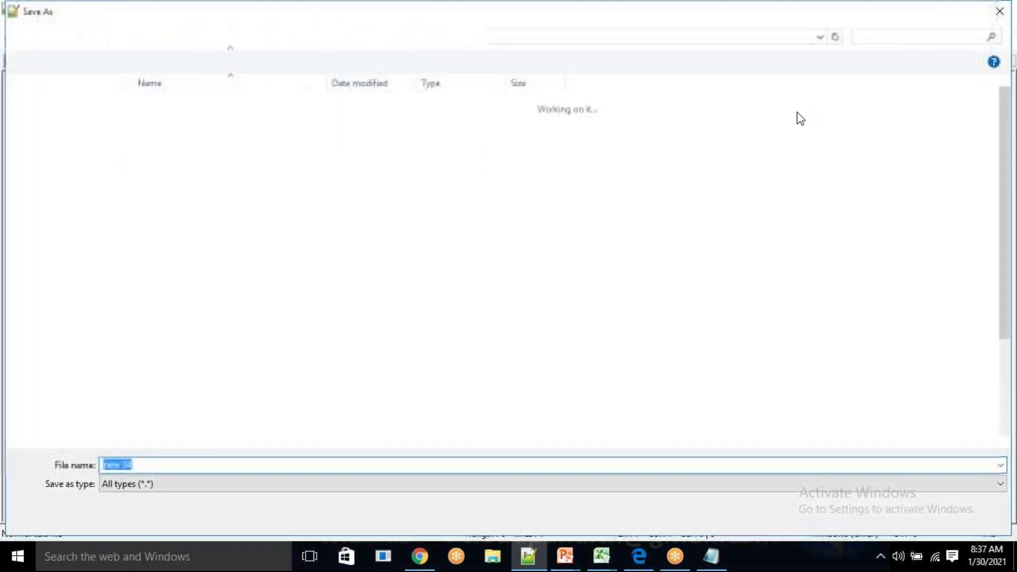
{"action": "left_click", "coordinate": [956, 518]}
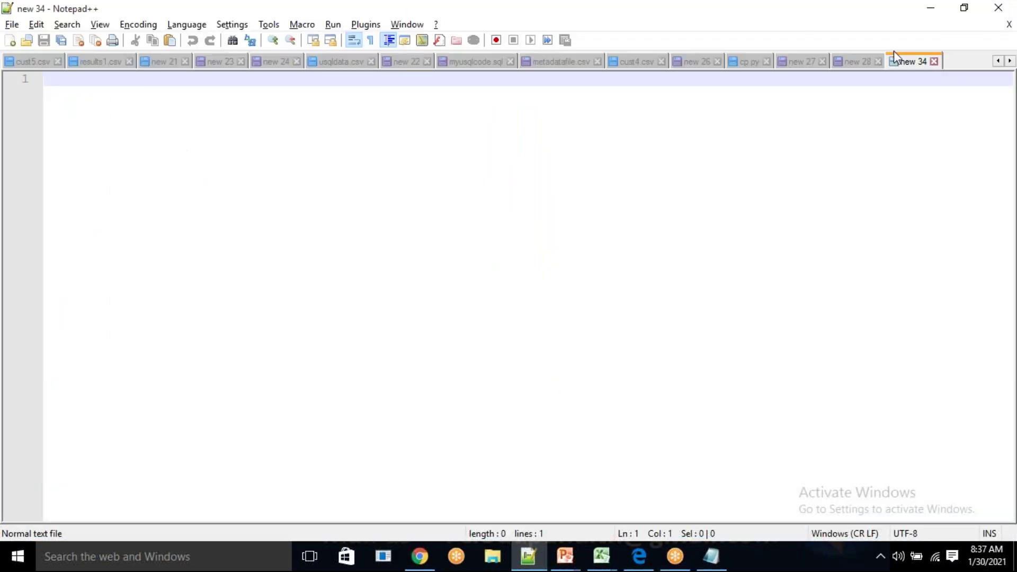
{"action": "key", "text": "ctrl+Tab"}
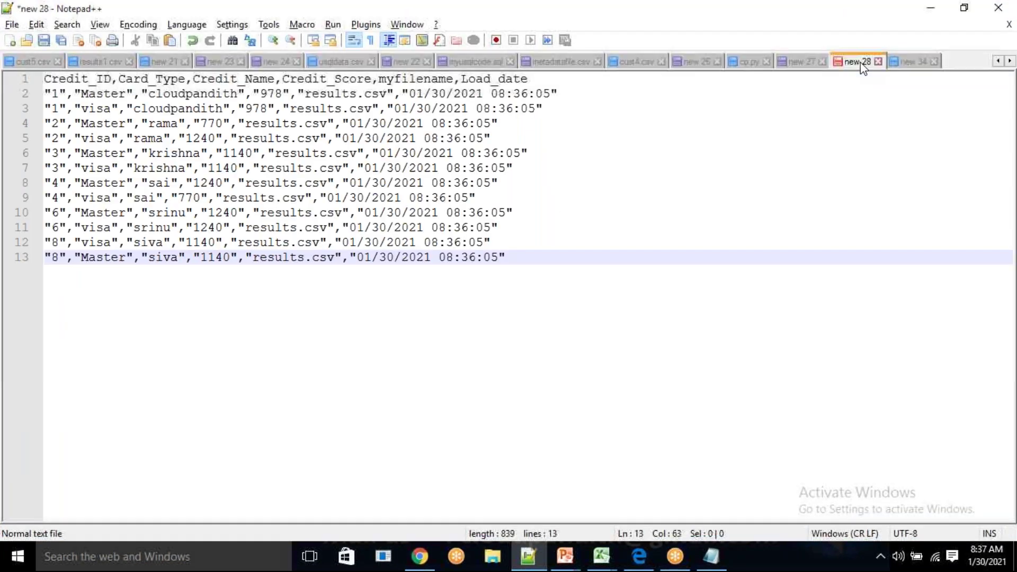
- Save the document with the pasted results rows as sample.csv in the set-comma folder
{"action": "left_click", "coordinate": [11, 24]}
{"action": "left_click", "coordinate": [73, 161]}
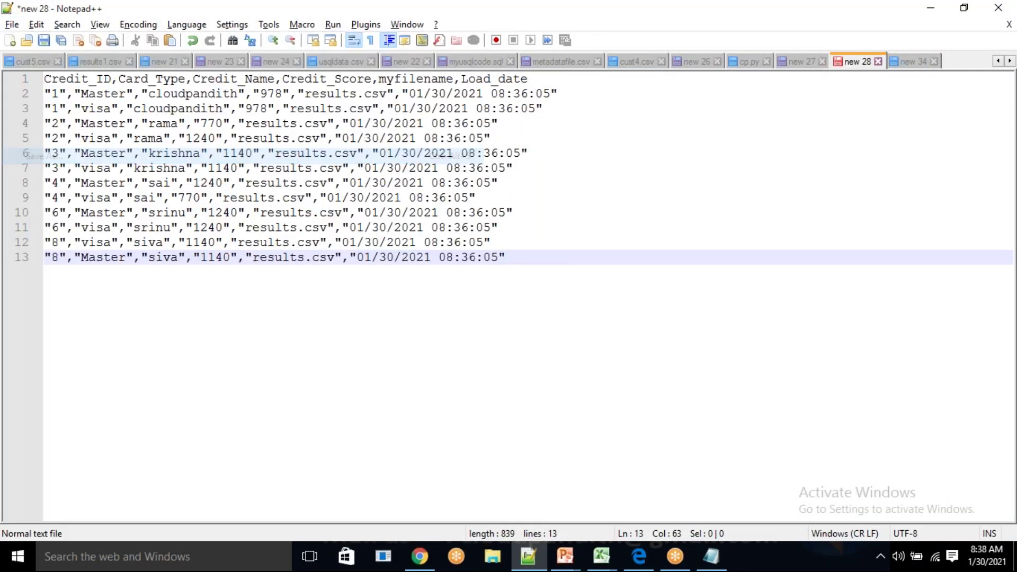
{"action": "key", "text": "BackSpace"}
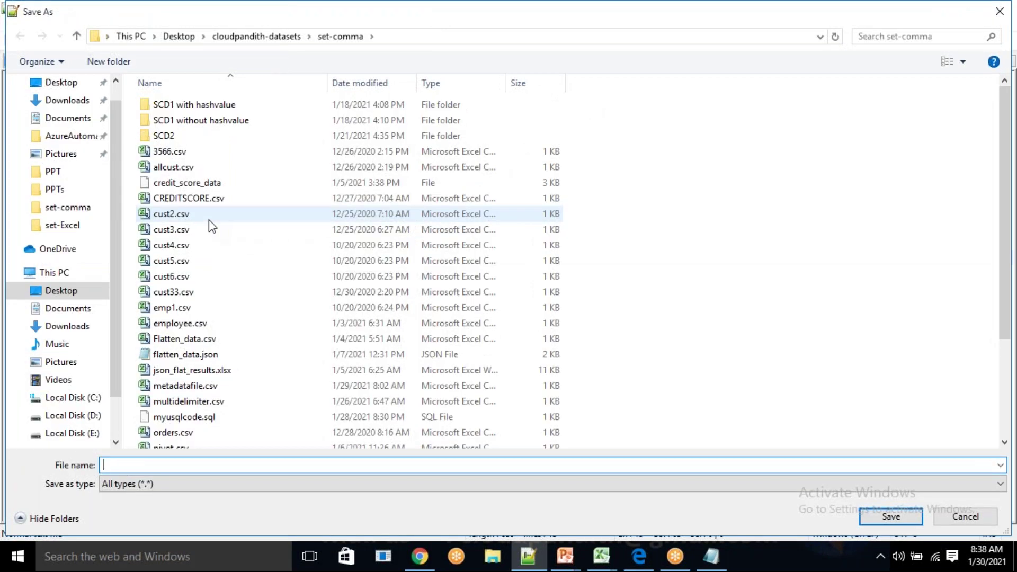
{"action": "type", "text": "my"}
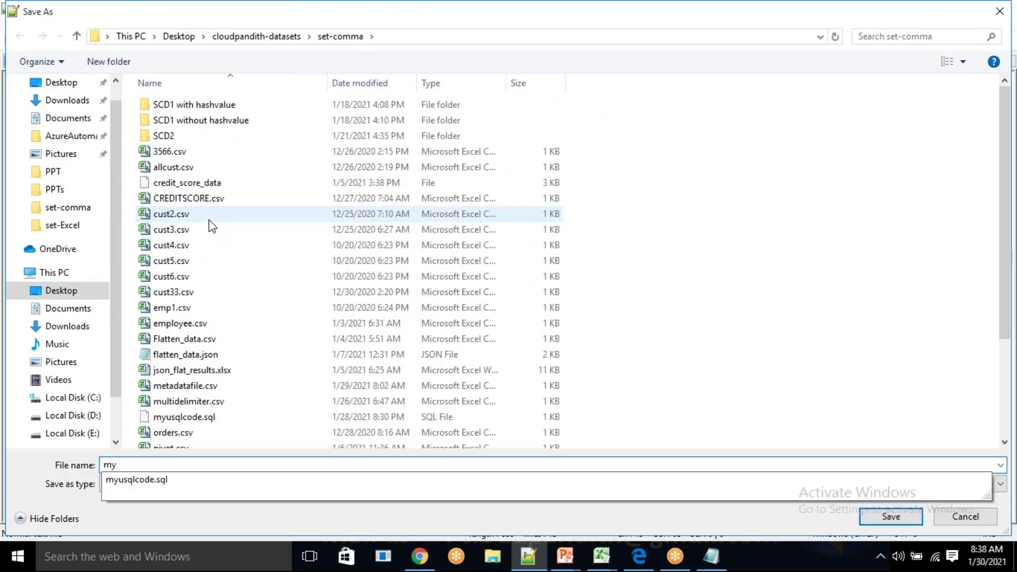
{"action": "key", "text": "BackSpace"}
{"action": "key", "text": "BackSpace"}
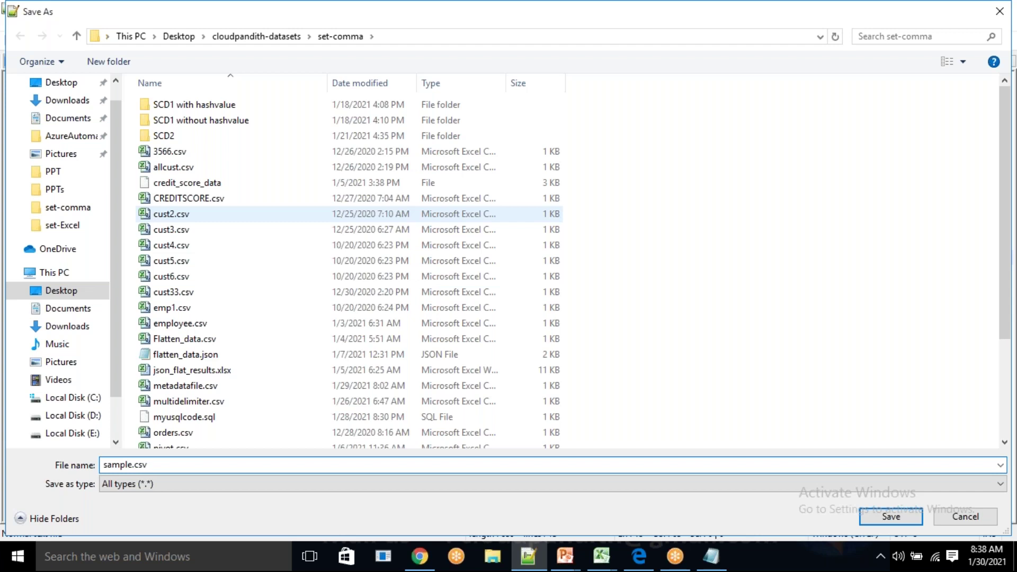
- Save the text as sample.csv in the set-comma folder and open that file from File Explorer in Excel
{"action": "key", "text": "Return"}
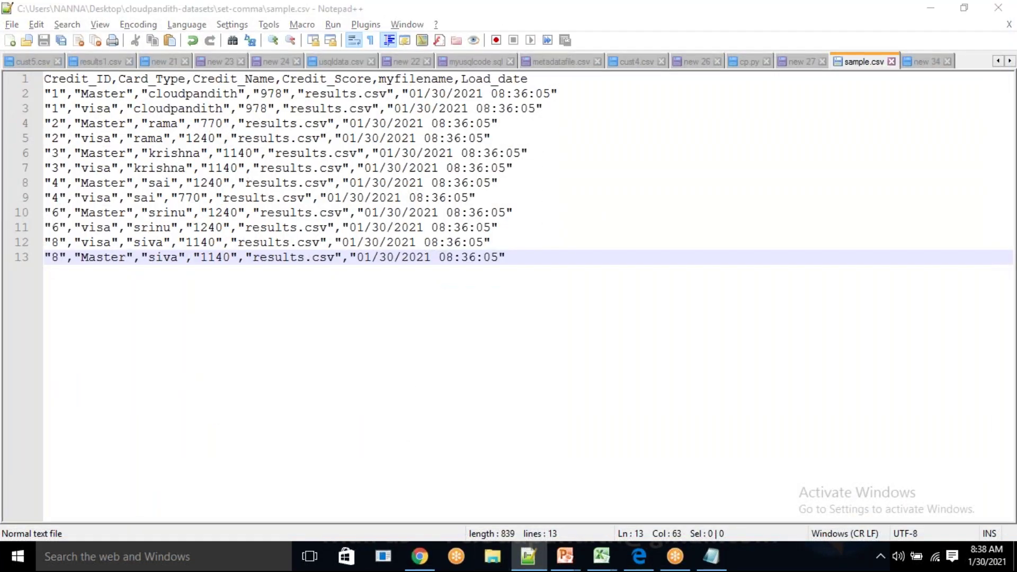
{"action": "key", "text": "super+e"}
{"action": "left_click", "coordinate": [62, 96]}
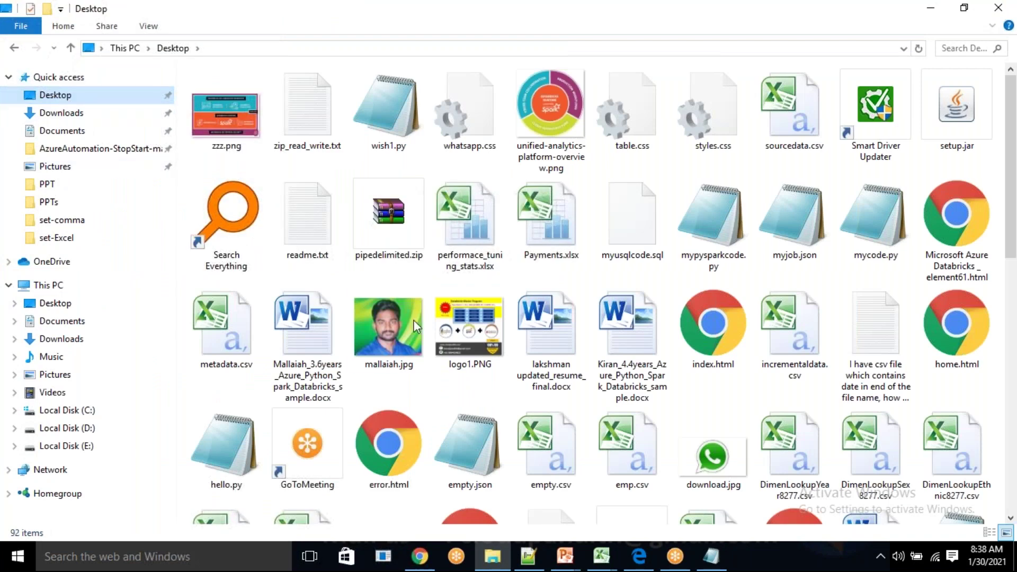
{"action": "scroll", "coordinate": [475, 434], "scroll_direction": "down", "scroll_amount": 10}
{"action": "double_click", "coordinate": [625, 351]}
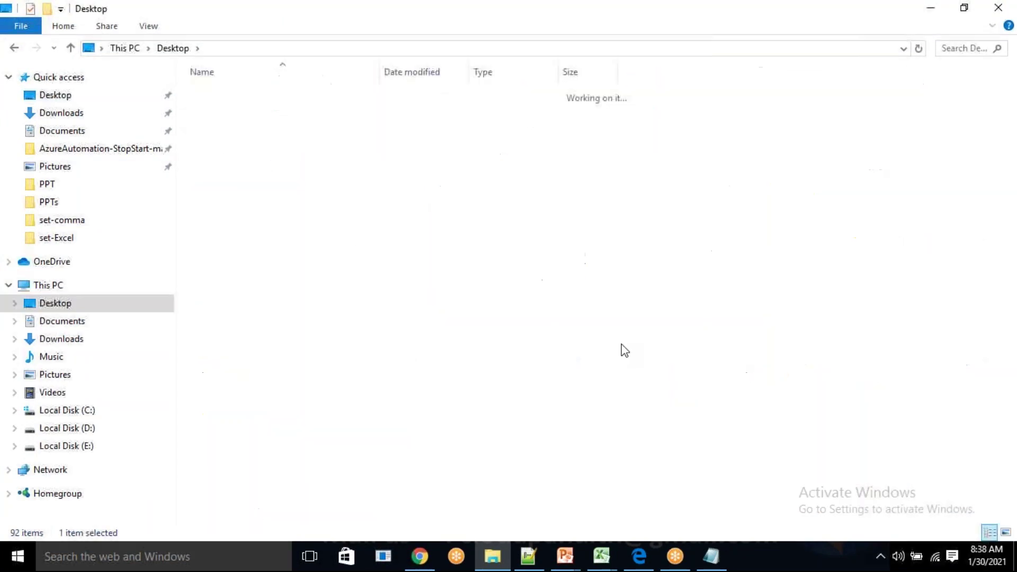
{"action": "double_click", "coordinate": [233, 169]}
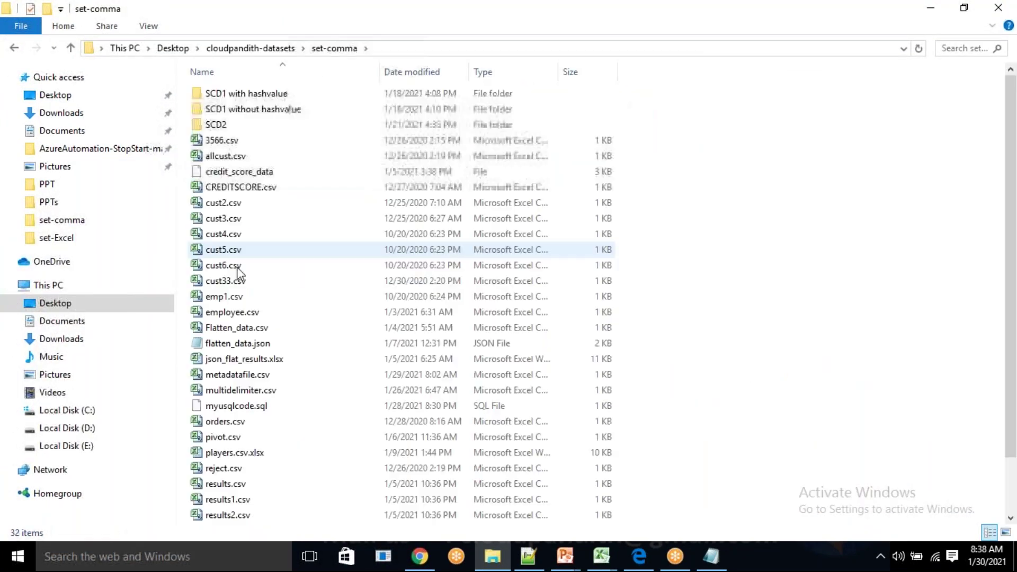
{"action": "double_click", "coordinate": [269, 470]}
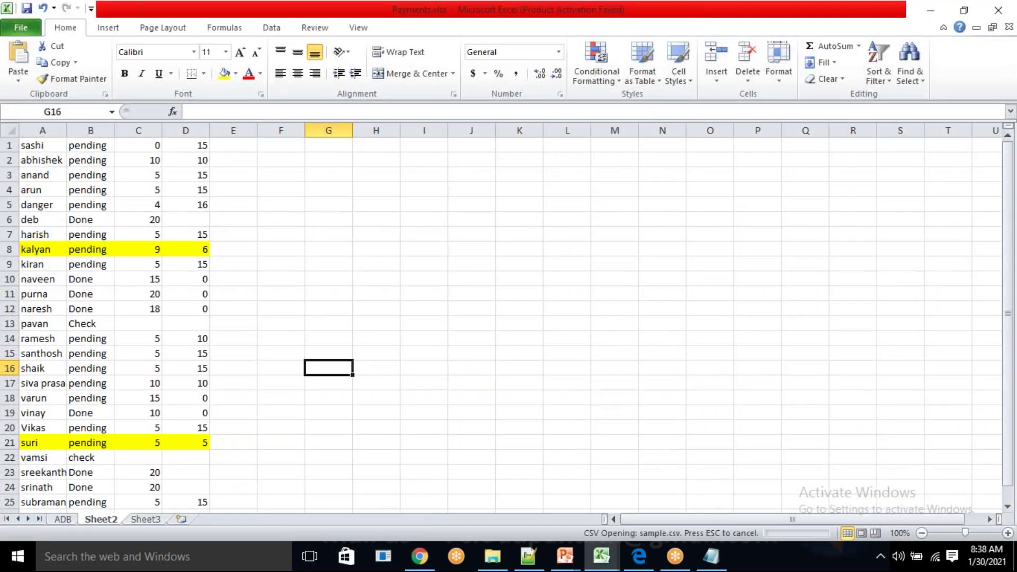
- Fit the widths of the Load_date and myfilename columns to their contents
{"action": "left_click_drag", "start_coordinate": [308, 128], "coordinate": [307, 128]}
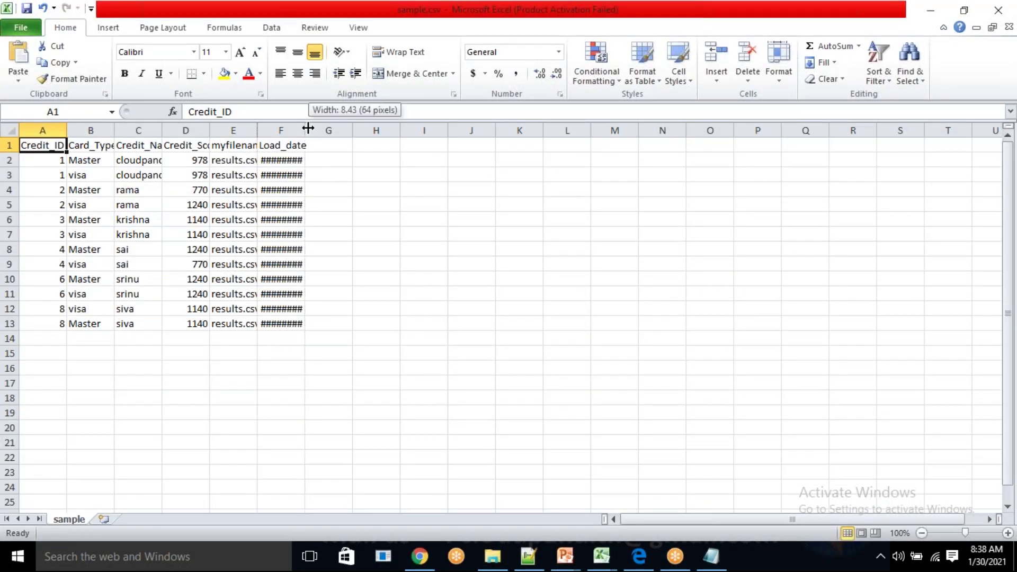
{"action": "double_click", "coordinate": [308, 128]}
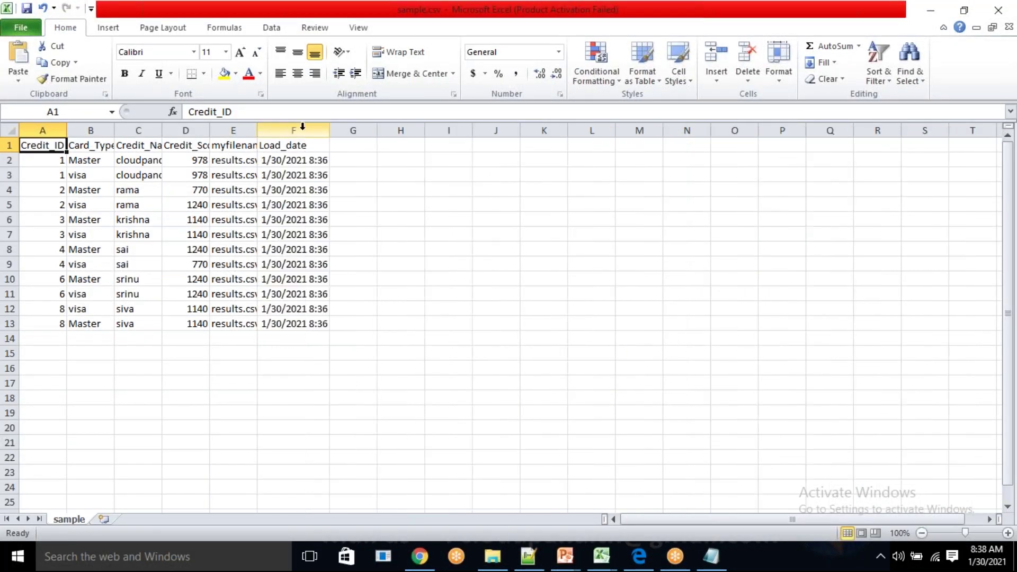
{"action": "double_click", "coordinate": [258, 125]}
- Examine the myfilename and Load_date columns alongside the original credit data columns in sample.csv
{"action": "left_click", "coordinate": [243, 143]}
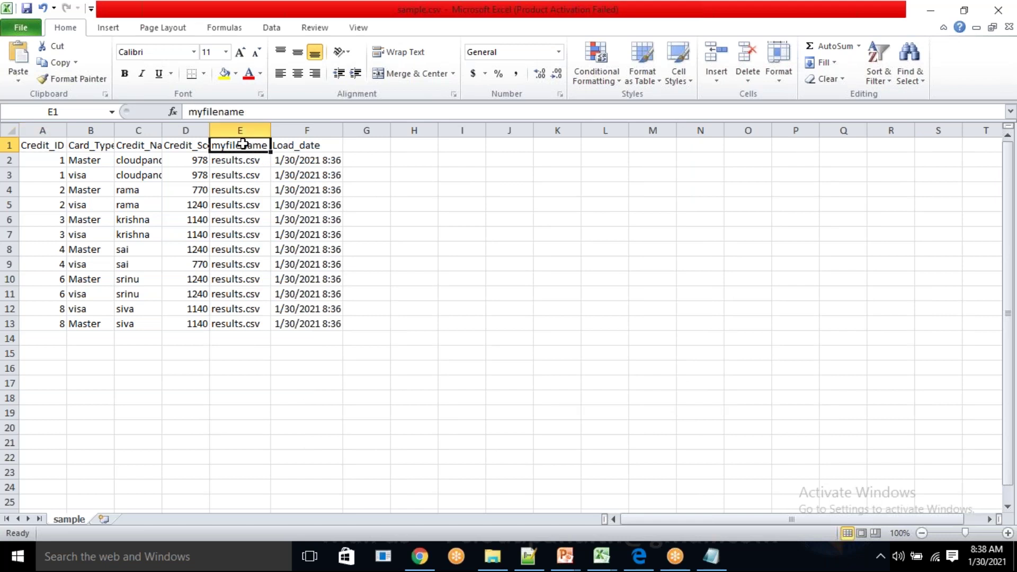
{"action": "left_click_drag", "start_coordinate": [237, 160], "coordinate": [254, 317]}
{"action": "left_click", "coordinate": [305, 145]}
{"action": "left_click_drag", "start_coordinate": [295, 159], "coordinate": [295, 325]}
{"action": "left_click", "coordinate": [383, 352]}
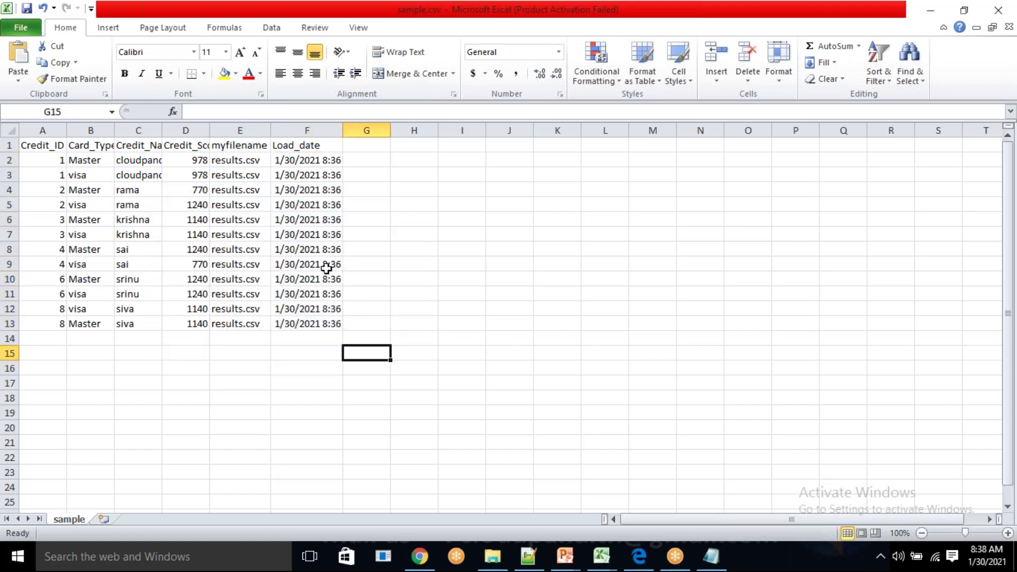
{"action": "left_click_drag", "start_coordinate": [295, 159], "coordinate": [278, 324]}
{"action": "left_click_drag", "start_coordinate": [37, 159], "coordinate": [188, 320]}
{"action": "left_click_drag", "start_coordinate": [227, 163], "coordinate": [303, 315]}
- Switch to the Azure portal in Chrome and review the contents of the cust3.txt blob in the output container
{"action": "left_click", "coordinate": [420, 556]}
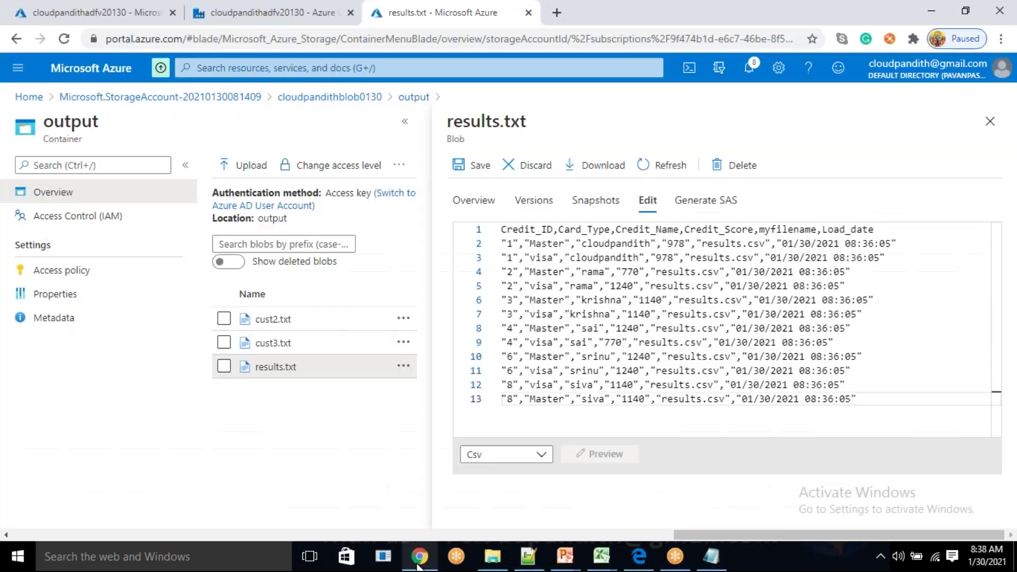
{"action": "left_click", "coordinate": [990, 122]}
{"action": "left_click", "coordinate": [583, 122]}
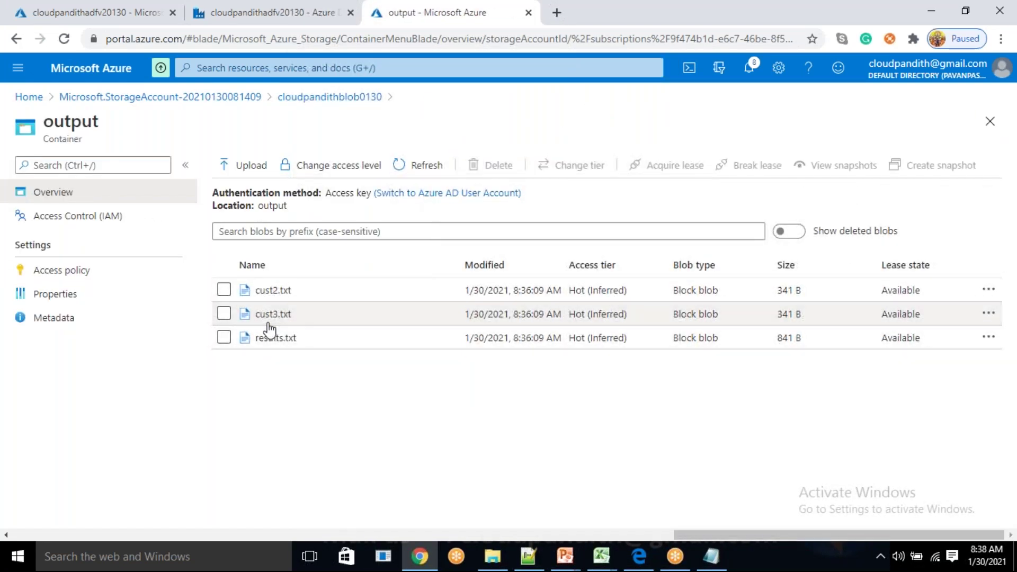
{"action": "left_click", "coordinate": [273, 314]}
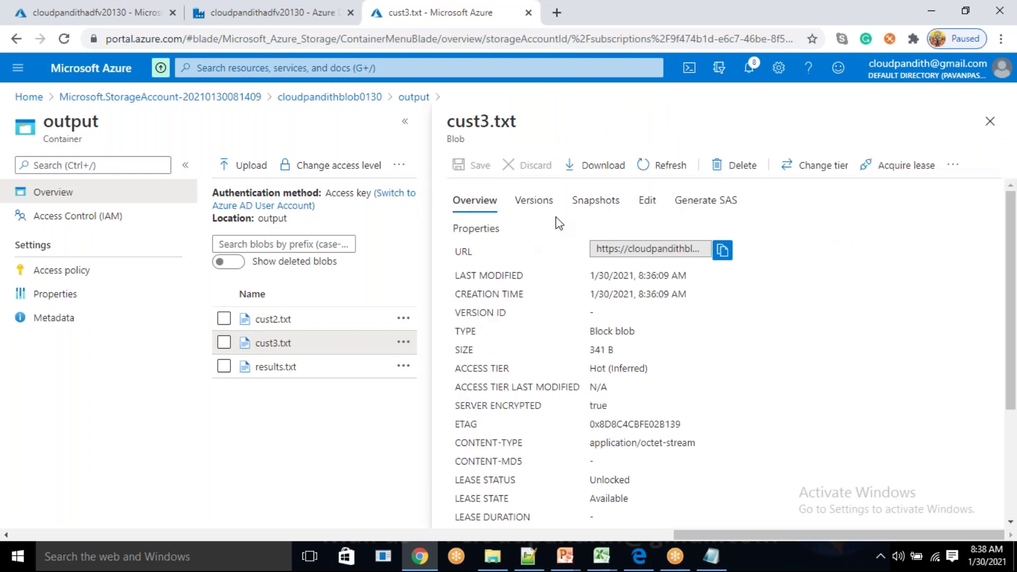
{"action": "left_click", "coordinate": [647, 201]}
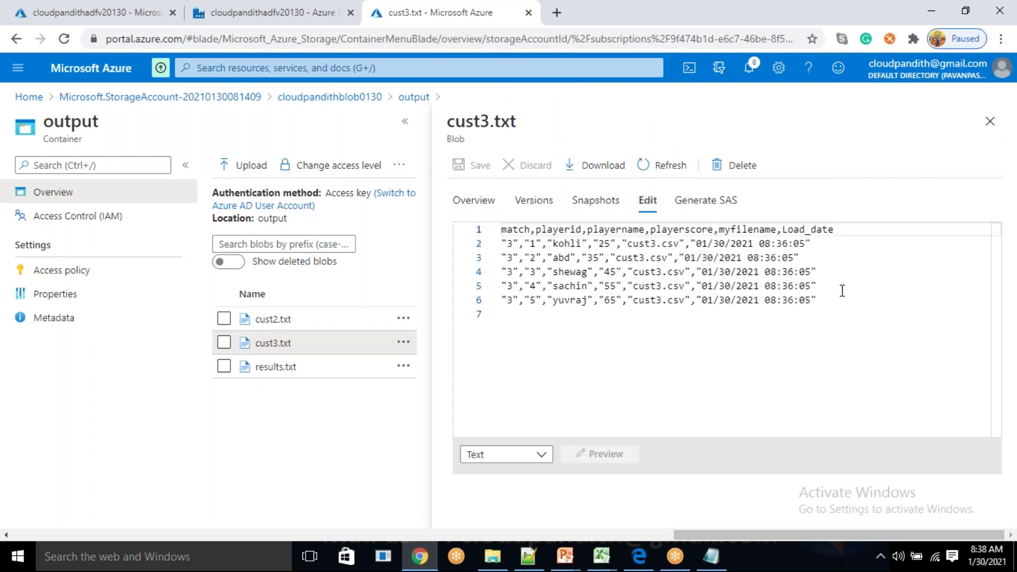
{"action": "left_click_drag", "start_coordinate": [502, 244], "coordinate": [884, 297]}
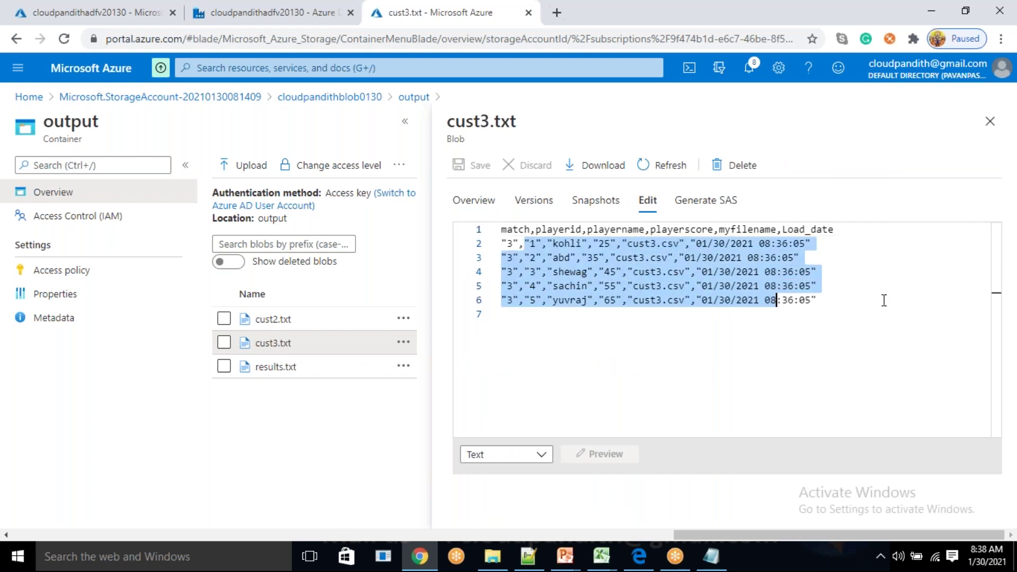
{"action": "left_click", "coordinate": [864, 304]}
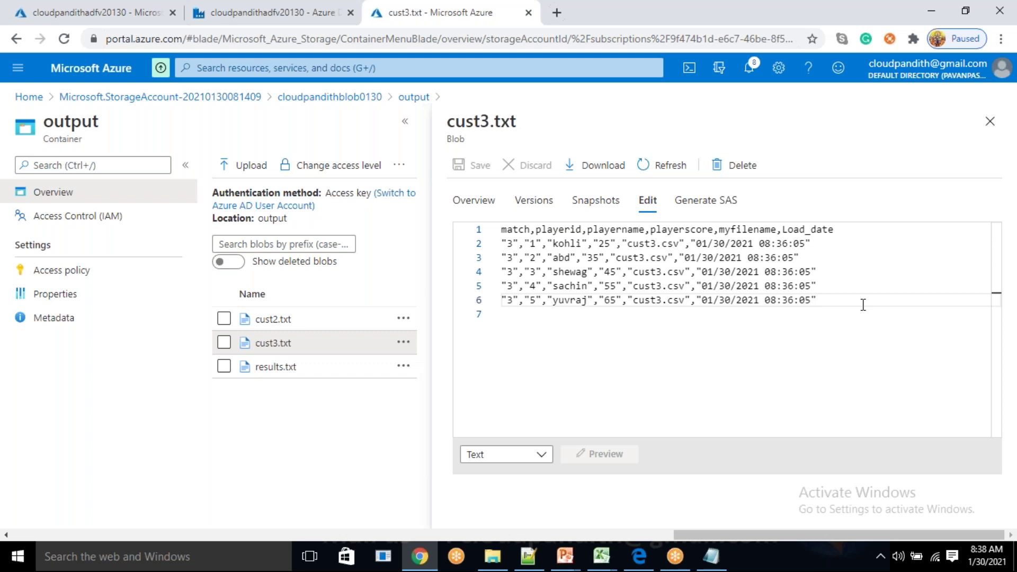
{"action": "left_click_drag", "start_coordinate": [856, 296], "coordinate": [498, 229]}
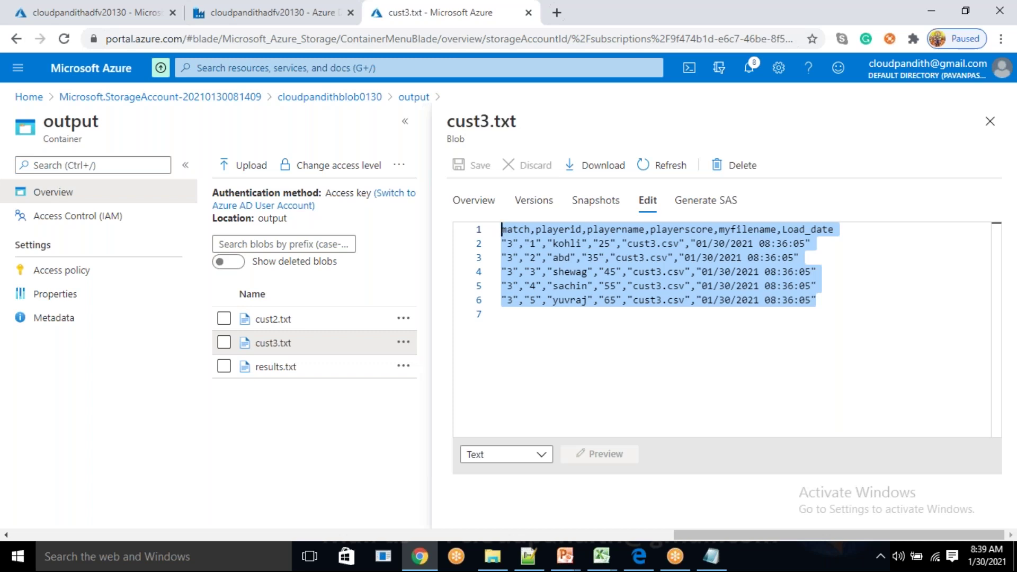
{"action": "left_click", "coordinate": [990, 121]}
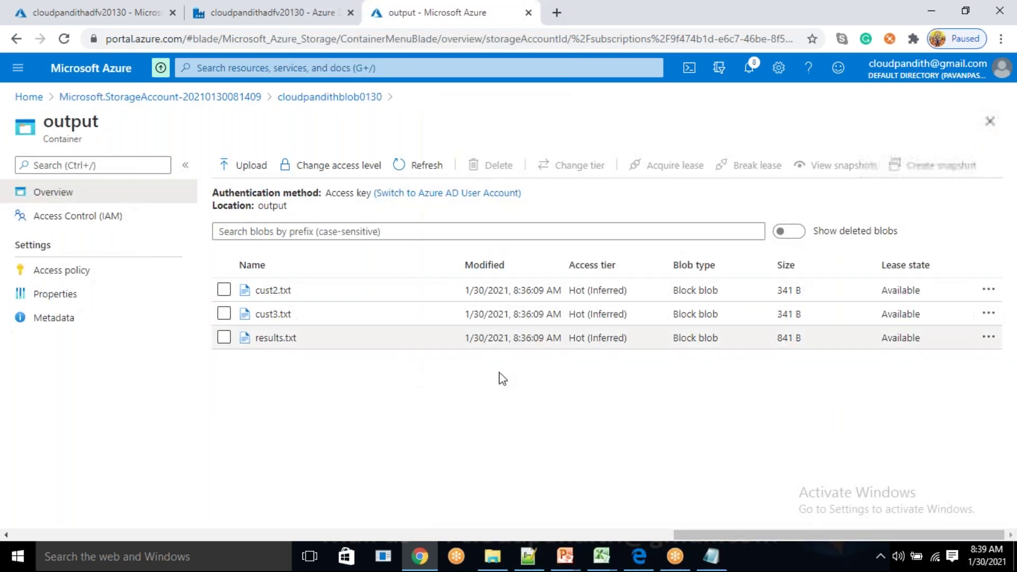
- Delete the cust2.txt, cust3.txt and results.txt blobs from the output container
{"action": "left_click", "coordinate": [223, 290]}
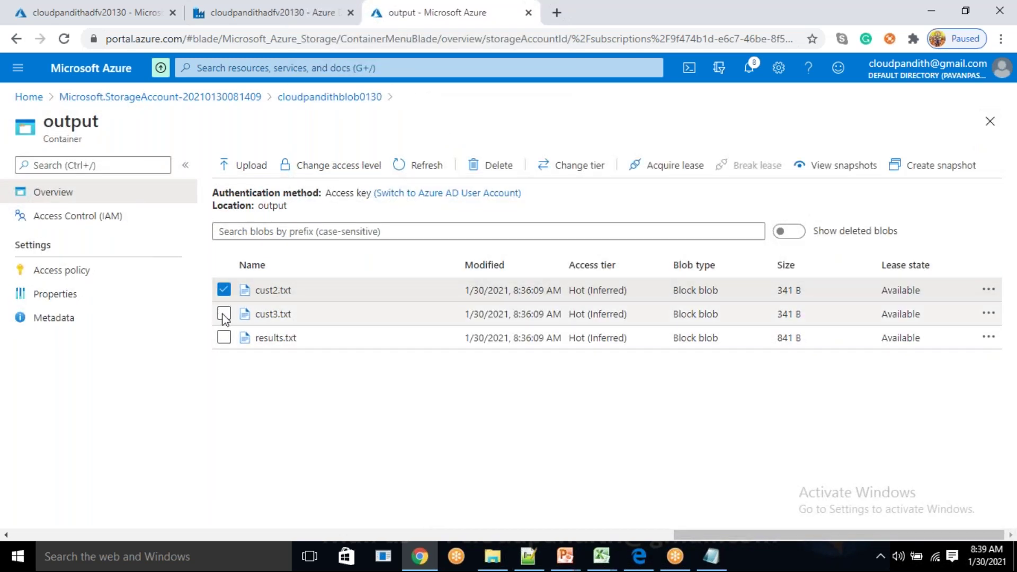
{"action": "left_click", "coordinate": [223, 313]}
{"action": "left_click", "coordinate": [223, 337]}
{"action": "left_click", "coordinate": [498, 165]}
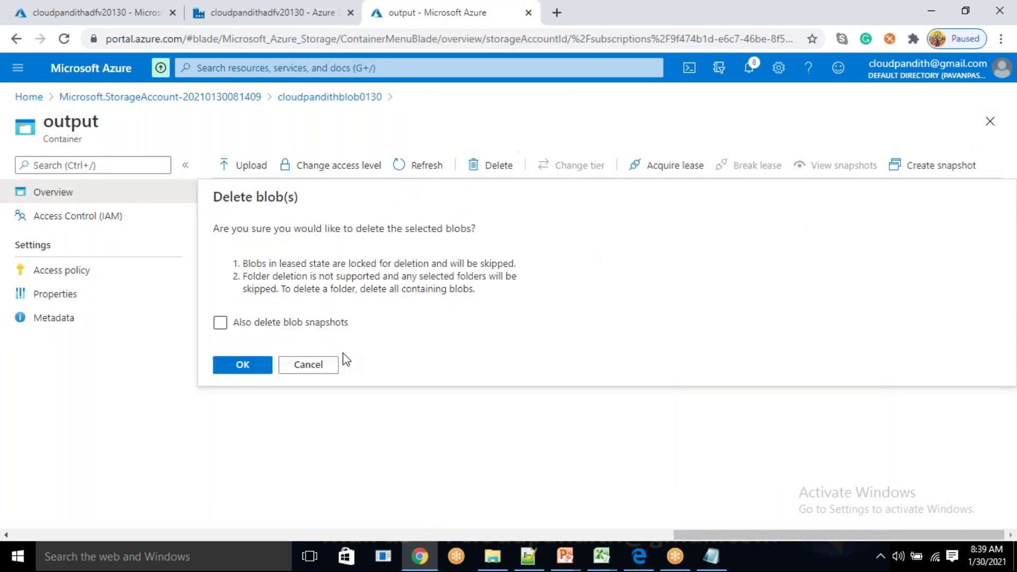
{"action": "left_click", "coordinate": [243, 366]}
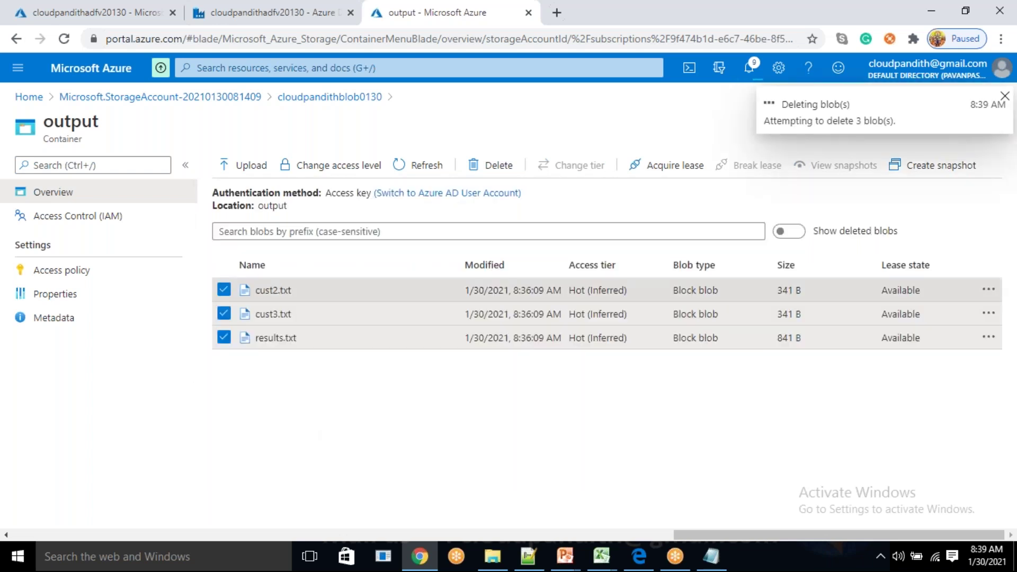
- In the pl_validation pipeline, set the sink file extension of the Copy data1 activity to .csv
{"action": "left_click", "coordinate": [322, 19]}
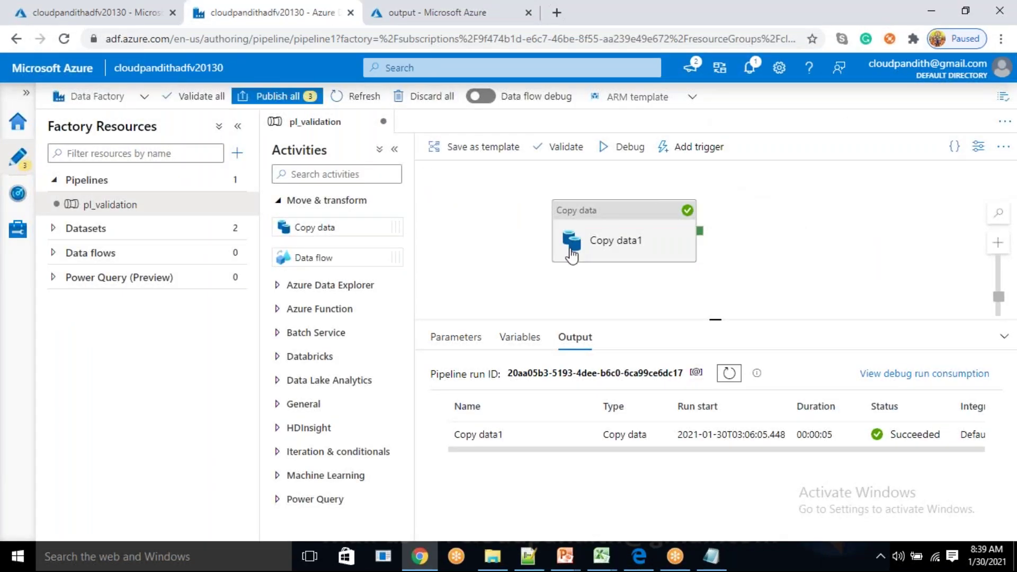
{"action": "left_click", "coordinate": [601, 238]}
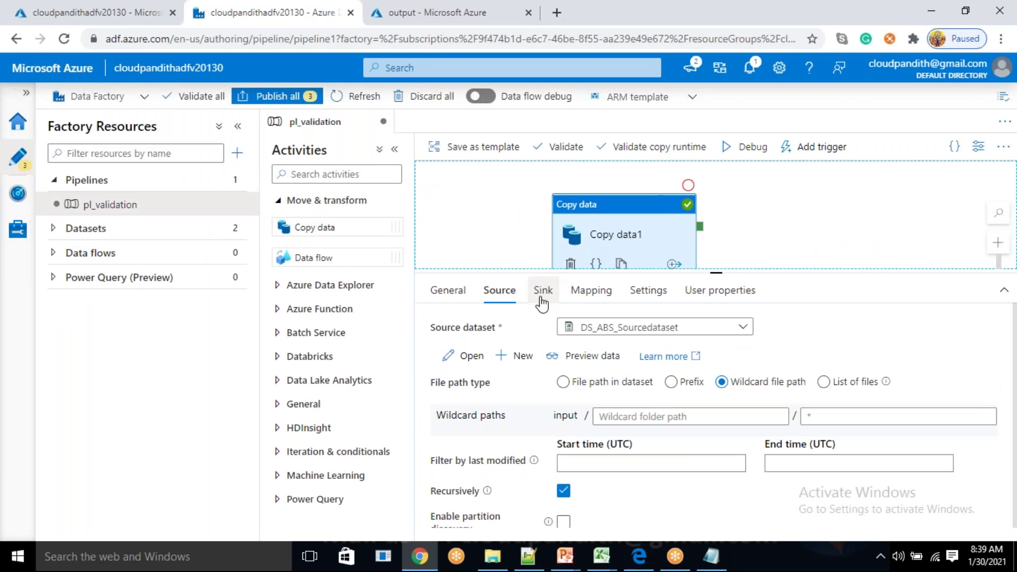
{"action": "left_click", "coordinate": [543, 293]}
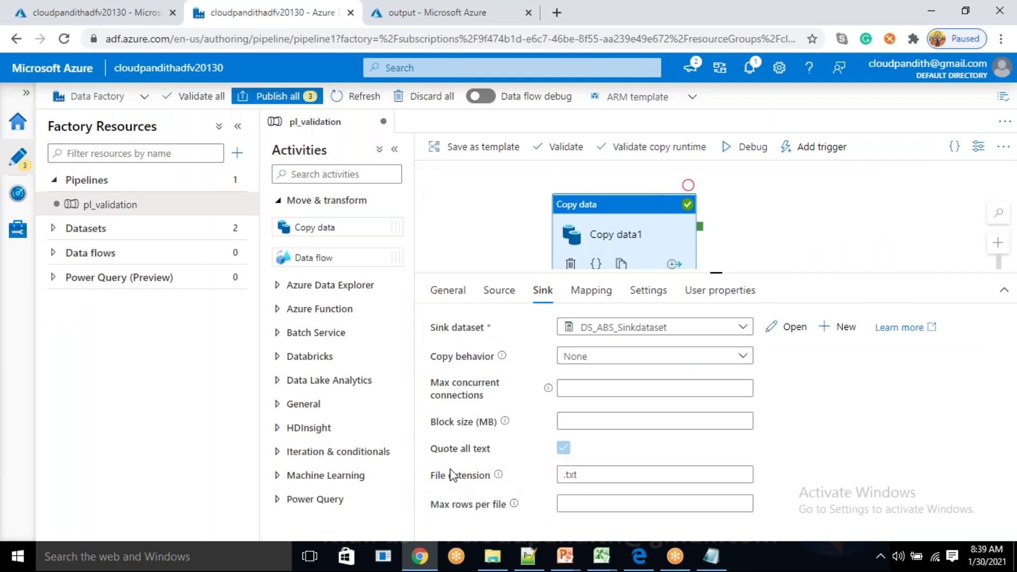
{"action": "left_click", "coordinate": [586, 473]}
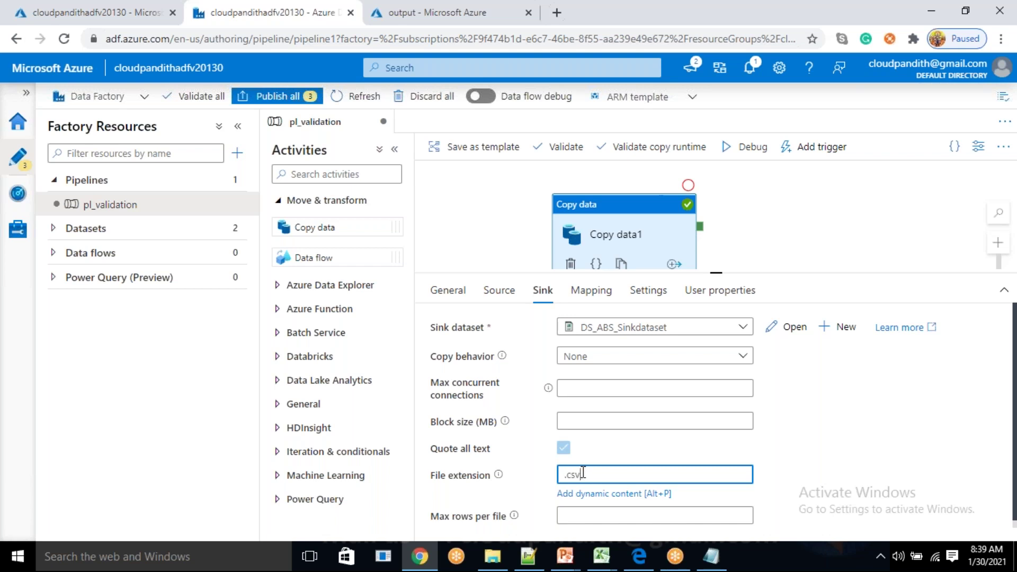
{"action": "left_click_drag", "start_coordinate": [584, 470], "coordinate": [570, 473]}
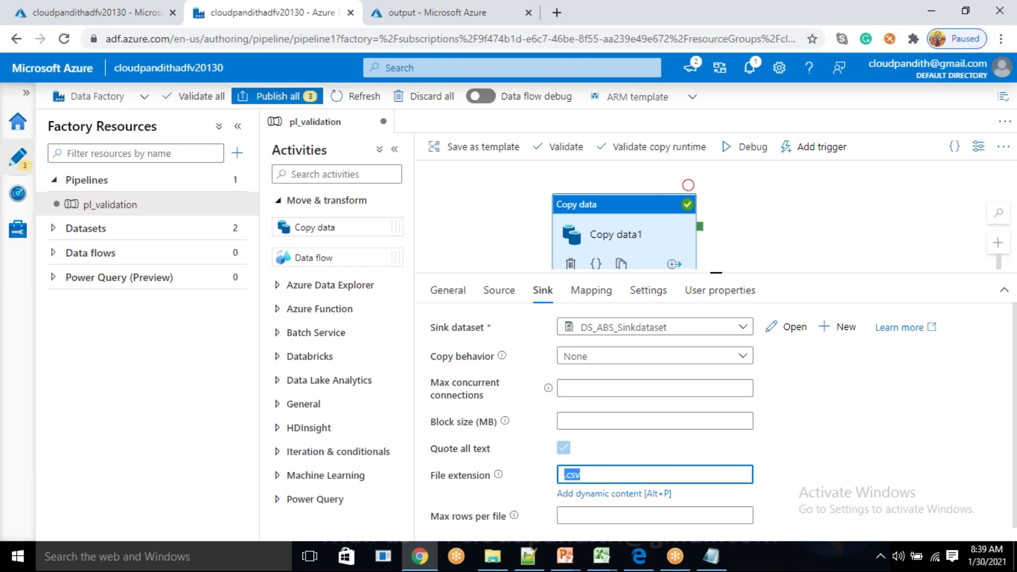
- Run the pipeline in debug mode and refresh the blob list of the output container
{"action": "left_click", "coordinate": [737, 147]}
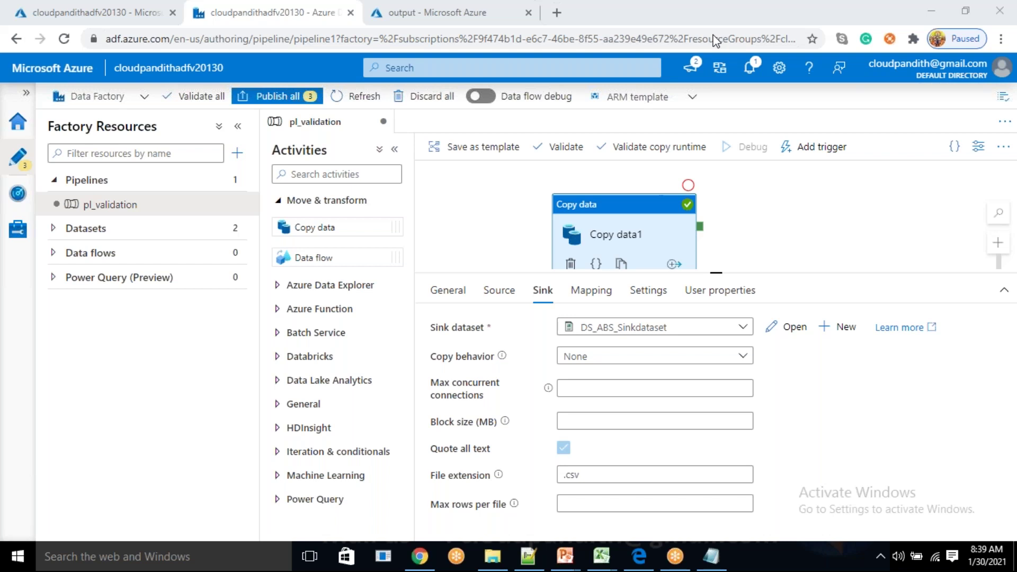
{"action": "left_click", "coordinate": [394, 7]}
{"action": "left_click", "coordinate": [420, 173]}
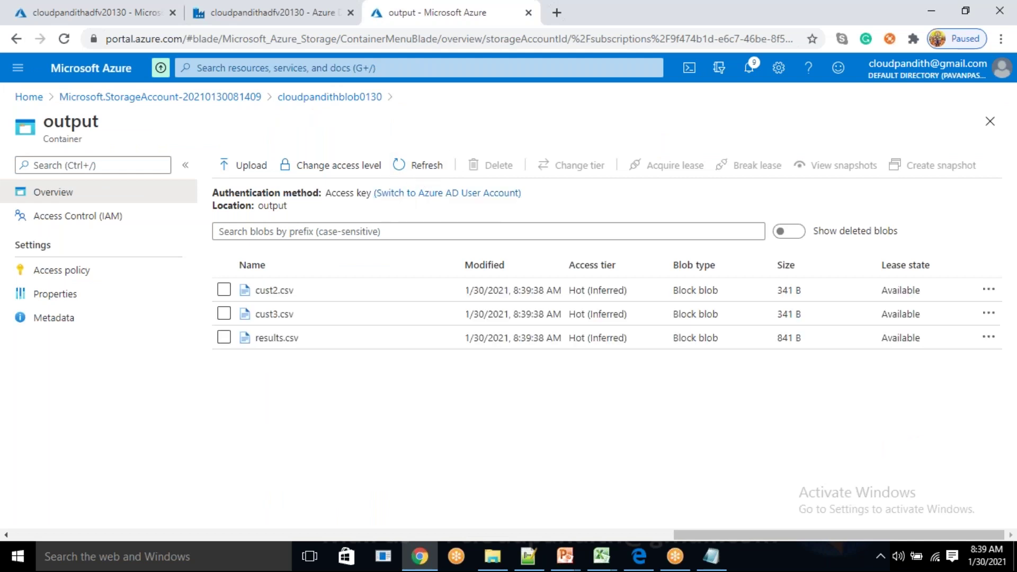
- Review the results.csv blob as raw text and as a table preview, including its myfilename and Load_date columns
{"action": "left_click", "coordinate": [275, 339]}
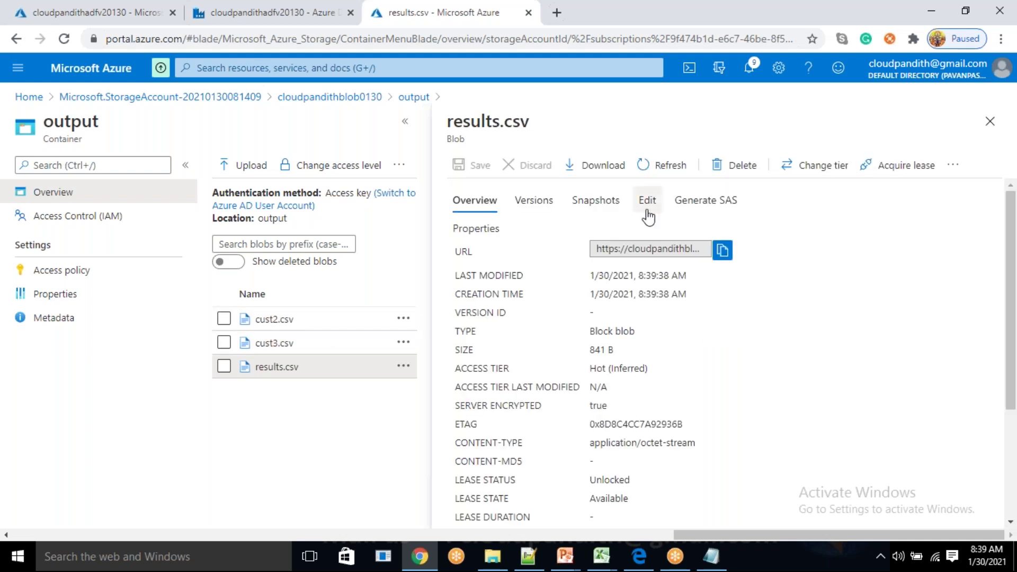
{"action": "left_click", "coordinate": [648, 202]}
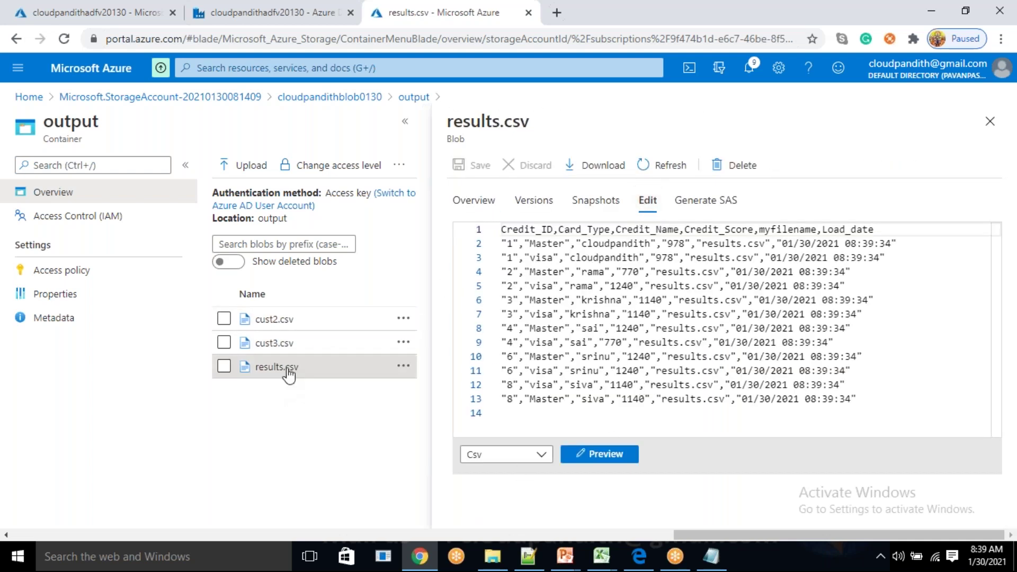
{"action": "left_click", "coordinate": [604, 467]}
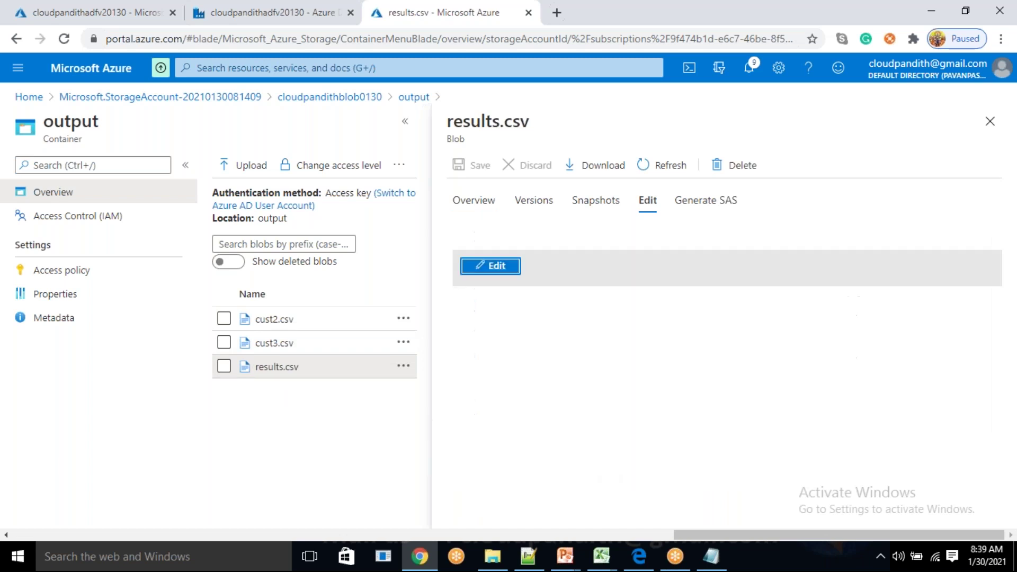
{"action": "scroll", "coordinate": [565, 273], "scroll_direction": "down", "scroll_amount": 1}
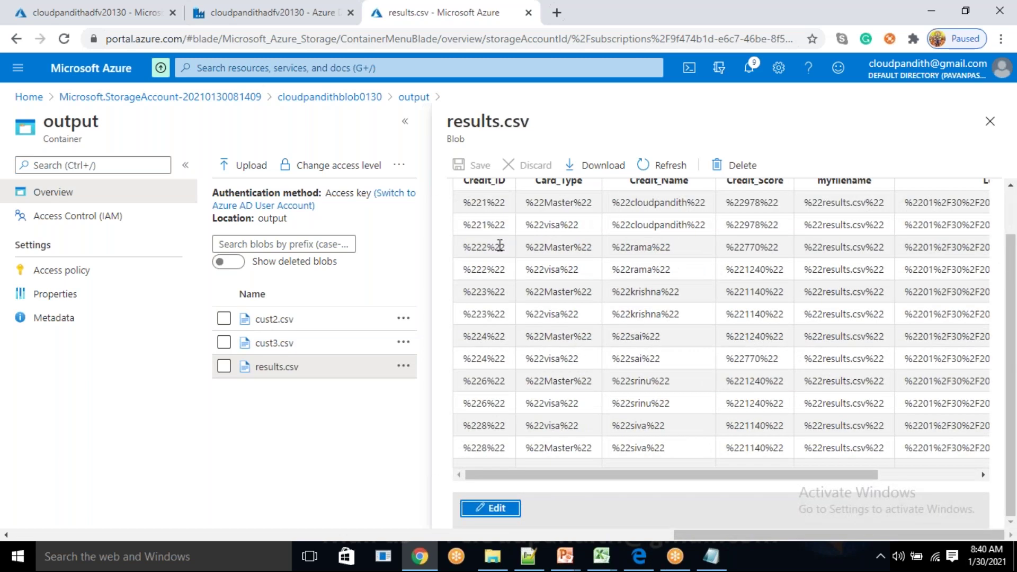
{"action": "left_click", "coordinate": [495, 508]}
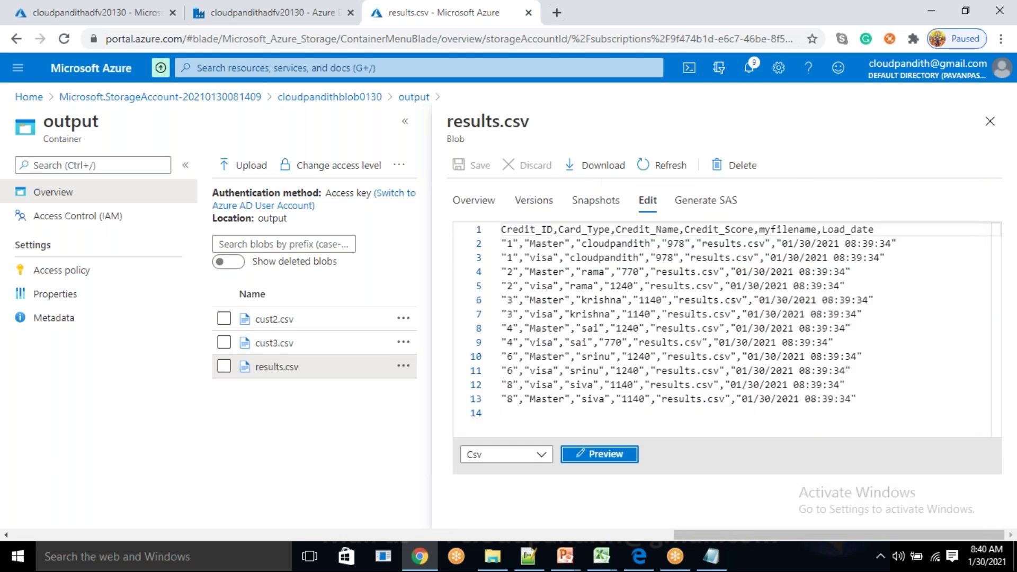
{"action": "double_click", "coordinate": [507, 257]}
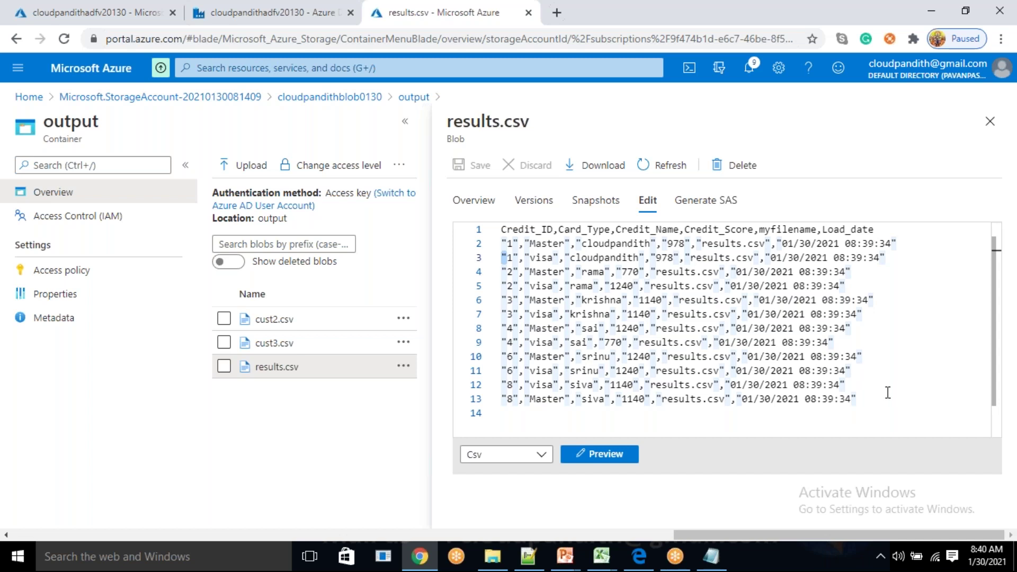
{"action": "left_click_drag", "start_coordinate": [888, 392], "coordinate": [492, 229]}
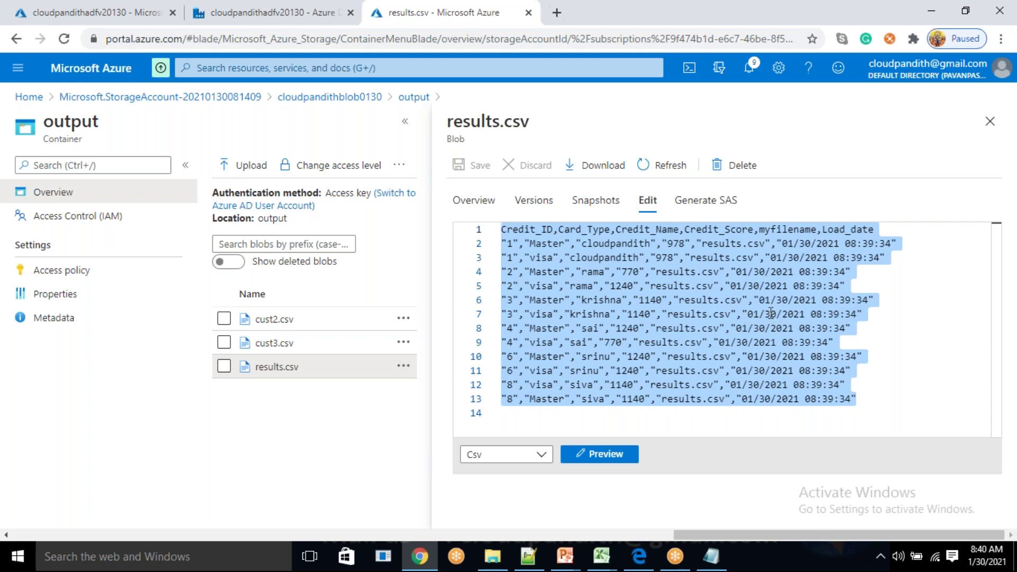
{"action": "left_click", "coordinate": [990, 122]}
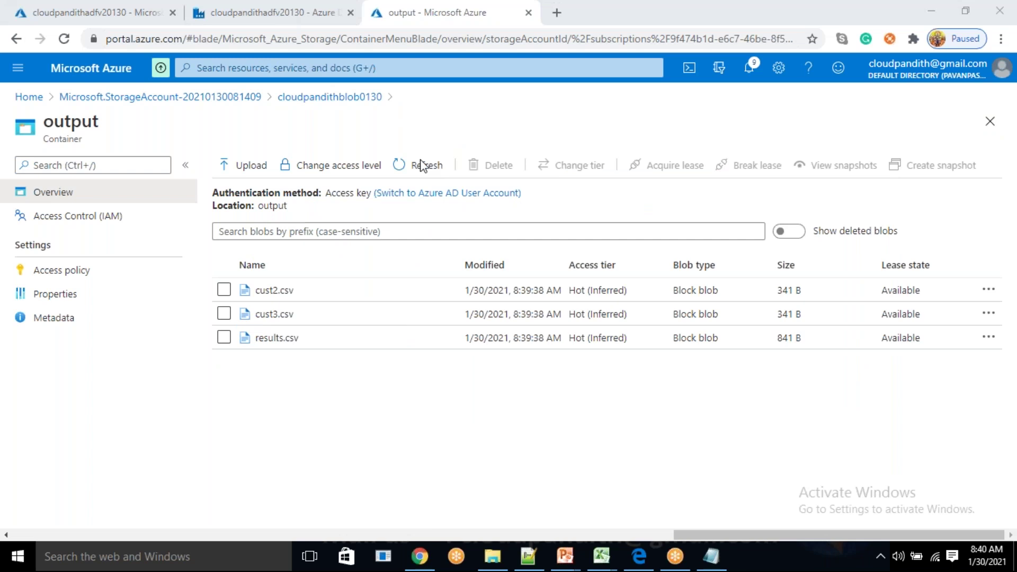
- Add an additional column named age to the source of the Copy data1 activity in the pl_validation pipeline
{"action": "left_click", "coordinate": [225, 9]}
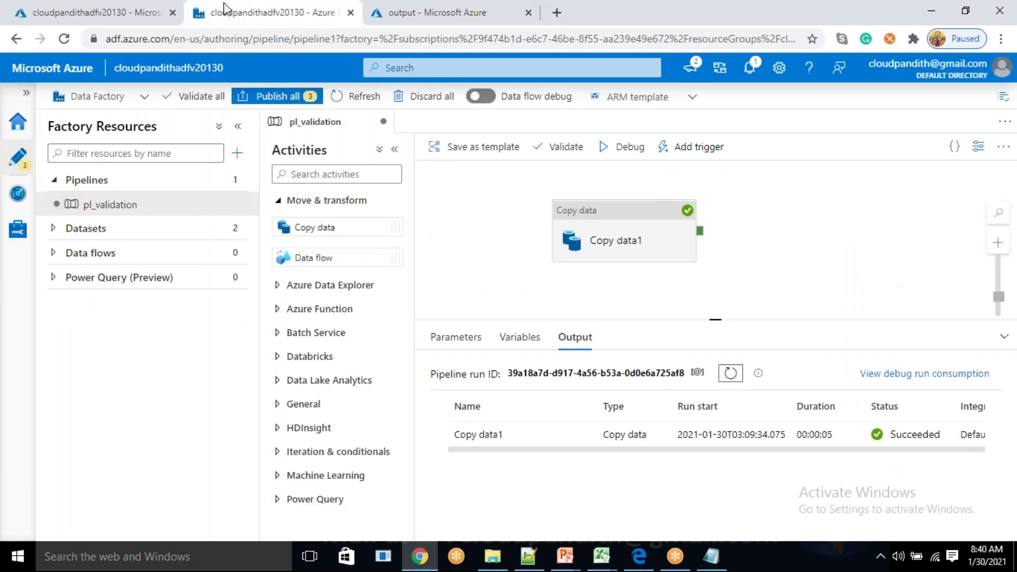
{"action": "left_click", "coordinate": [656, 226]}
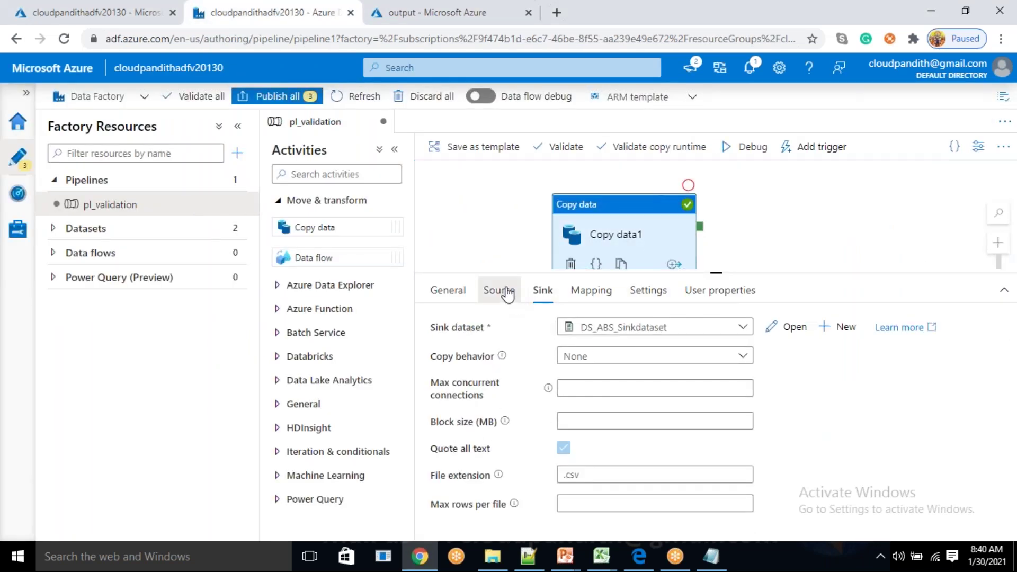
{"action": "left_click", "coordinate": [509, 292]}
{"action": "scroll", "coordinate": [548, 510], "scroll_direction": "down", "scroll_amount": 2}
{"action": "scroll", "coordinate": [548, 509], "scroll_direction": "down", "scroll_amount": 3}
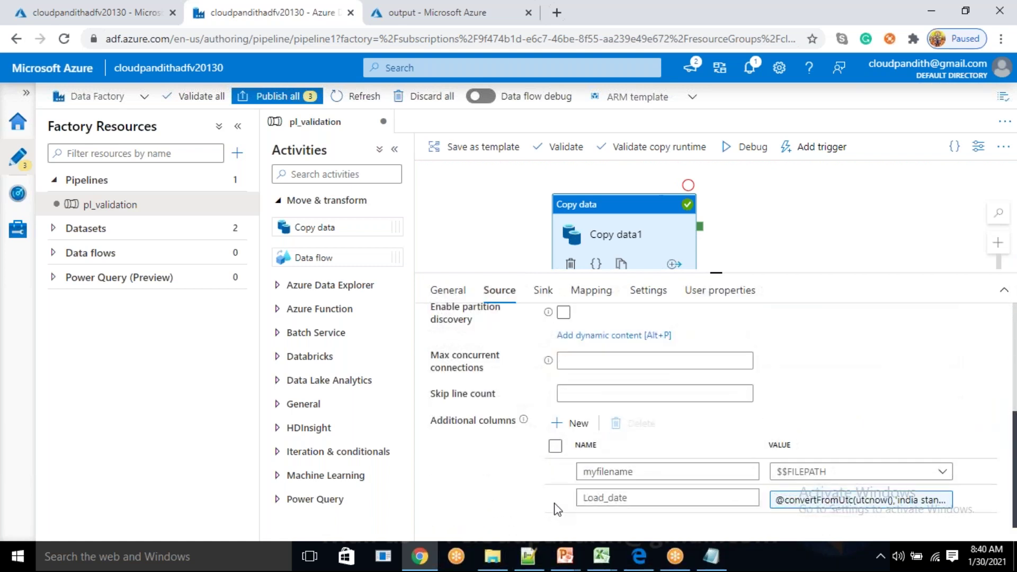
{"action": "left_click", "coordinate": [573, 411]}
{"action": "scroll", "coordinate": [636, 483], "scroll_direction": "down", "scroll_amount": 1}
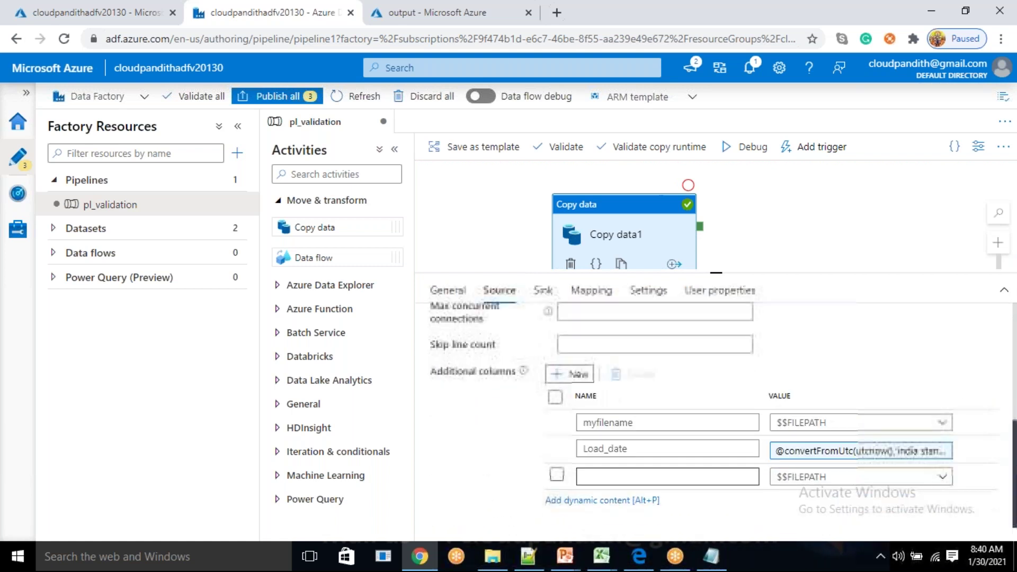
{"action": "left_click", "coordinate": [634, 480]}
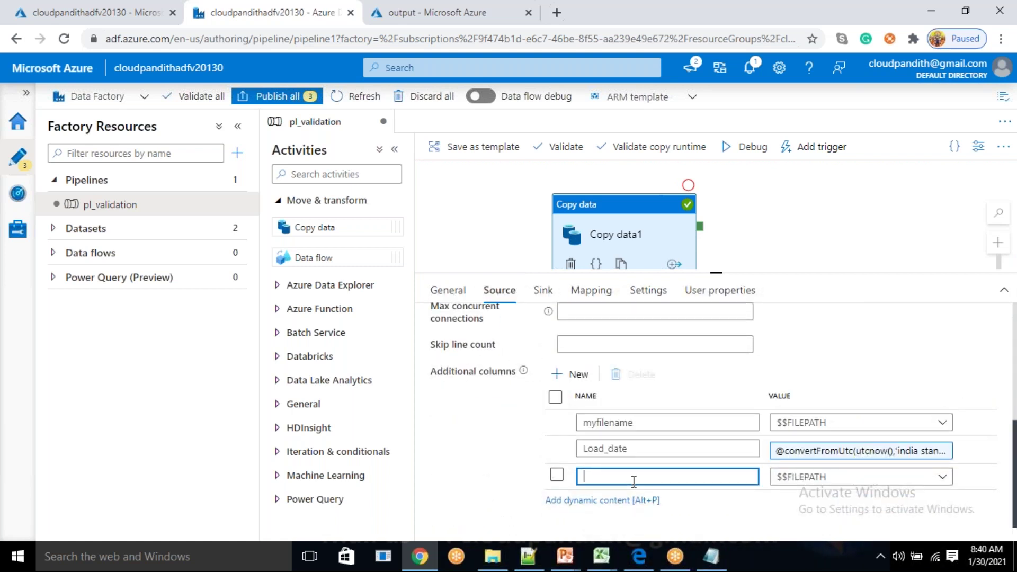
{"action": "type", "text": "age"}
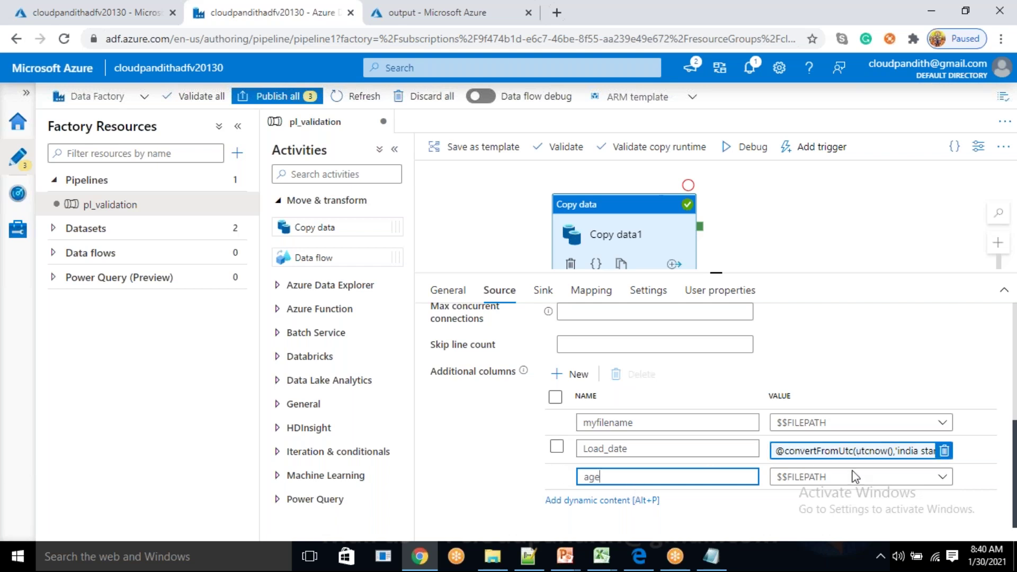
- Give the age additional column a Custom value of 30
{"action": "left_click", "coordinate": [848, 476]}
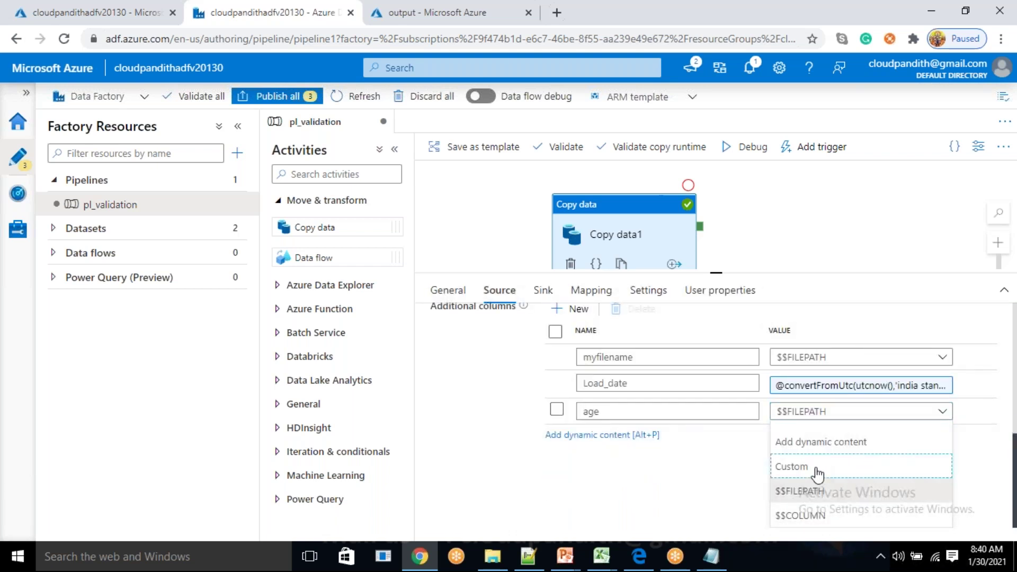
{"action": "left_click", "coordinate": [821, 467]}
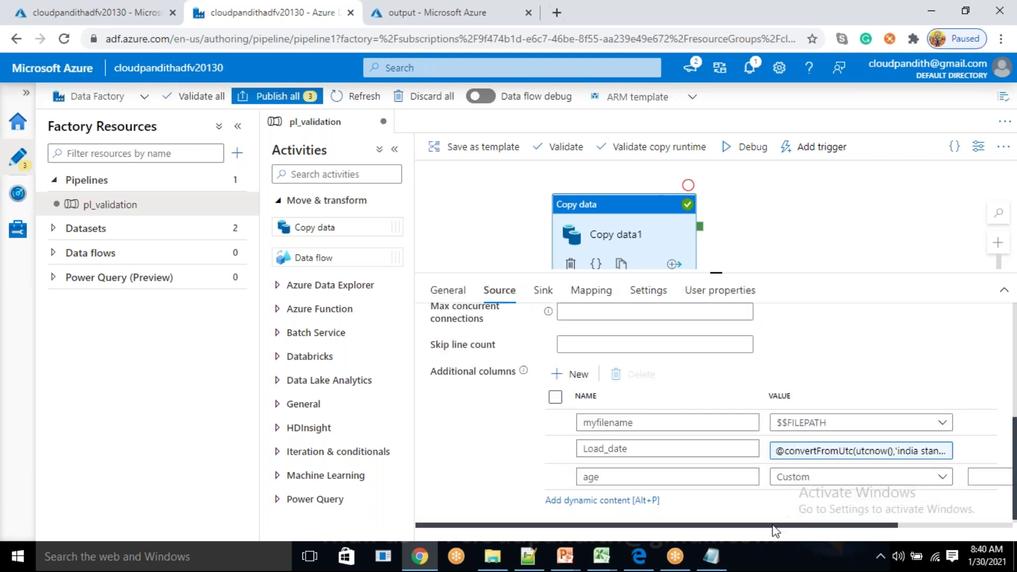
{"action": "left_click_drag", "start_coordinate": [776, 527], "coordinate": [913, 532]}
{"action": "scroll", "coordinate": [873, 498], "scroll_direction": "up", "scroll_amount": 5}
{"action": "left_click_drag", "start_coordinate": [729, 529], "coordinate": [533, 533]}
{"action": "scroll", "coordinate": [532, 530], "scroll_direction": "down", "scroll_amount": 5}
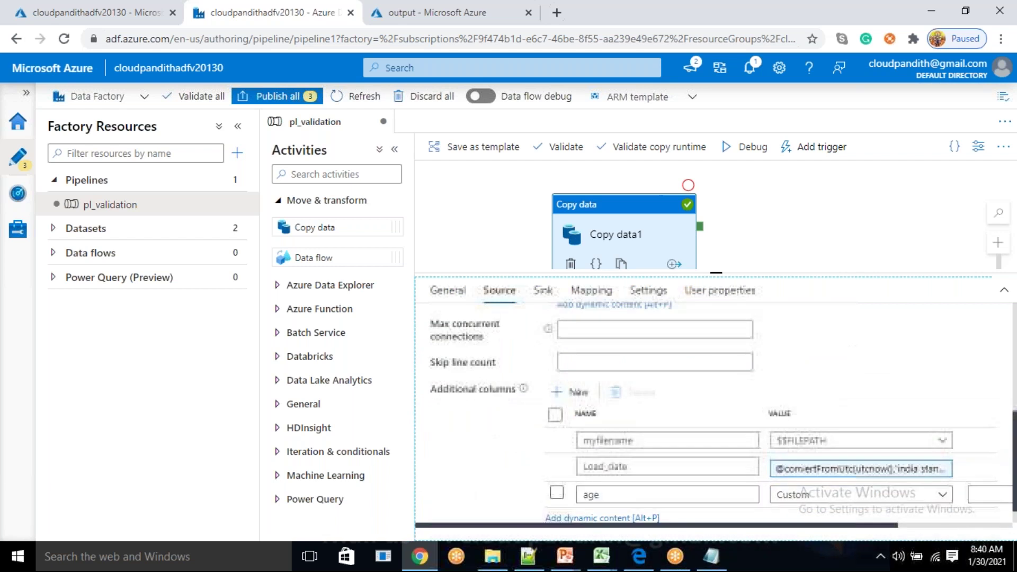
{"action": "left_click", "coordinate": [979, 481]}
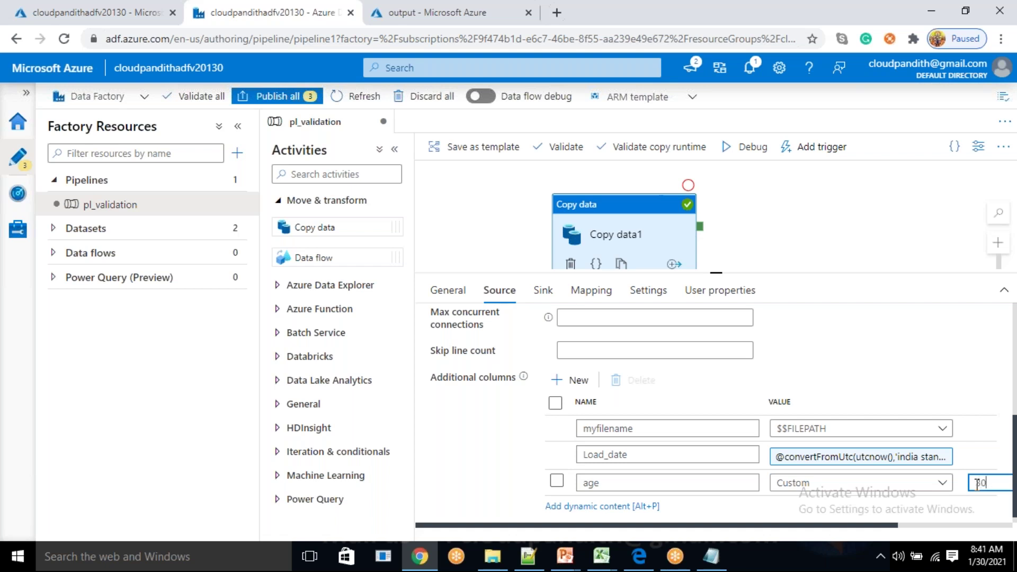
{"action": "scroll", "coordinate": [486, 466], "scroll_direction": "up", "scroll_amount": 5}
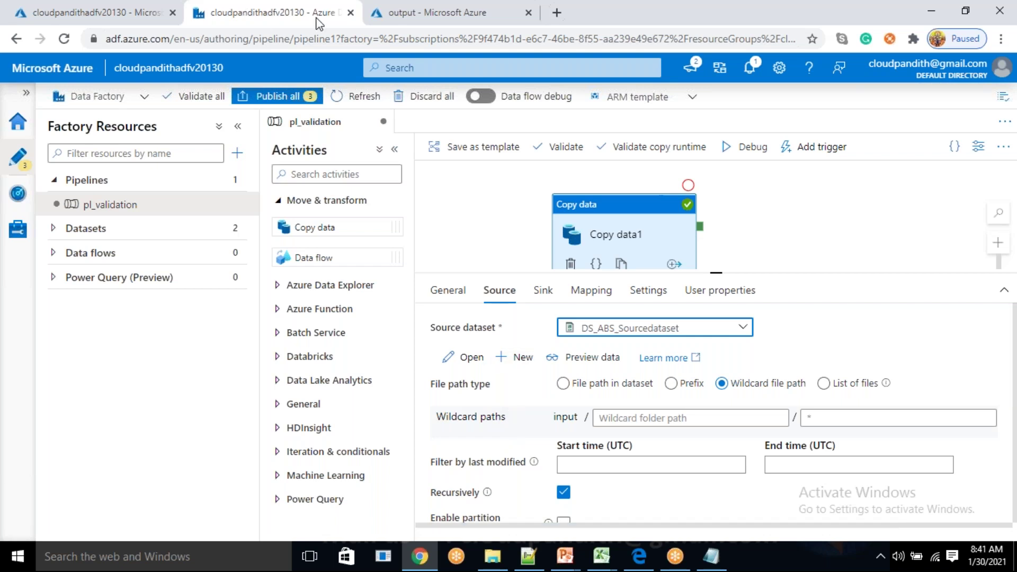
- Delete the cust2.csv, cust3.csv and results.csv blobs from the output container
{"action": "left_click", "coordinate": [413, 12]}
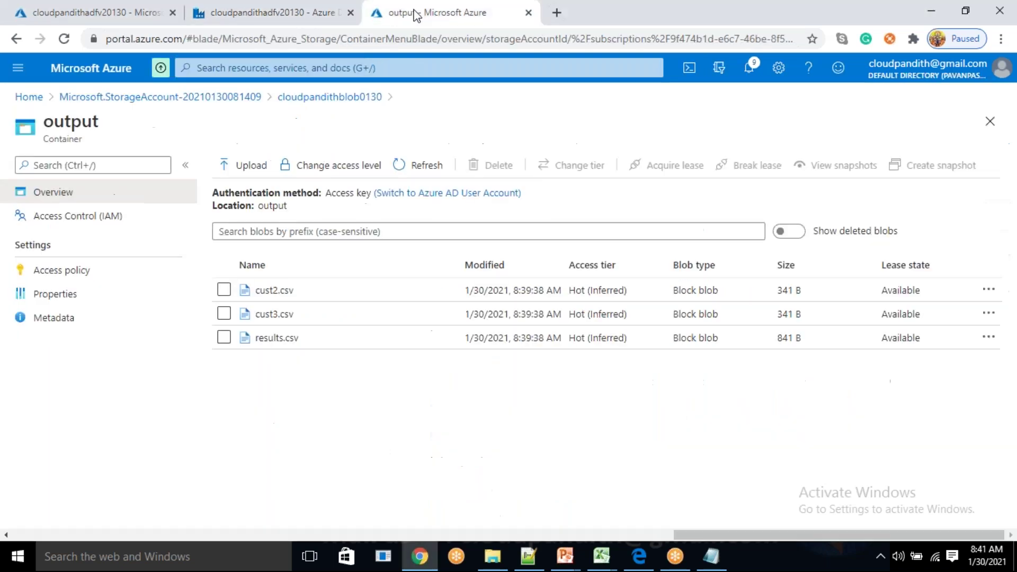
{"action": "left_click", "coordinate": [224, 289]}
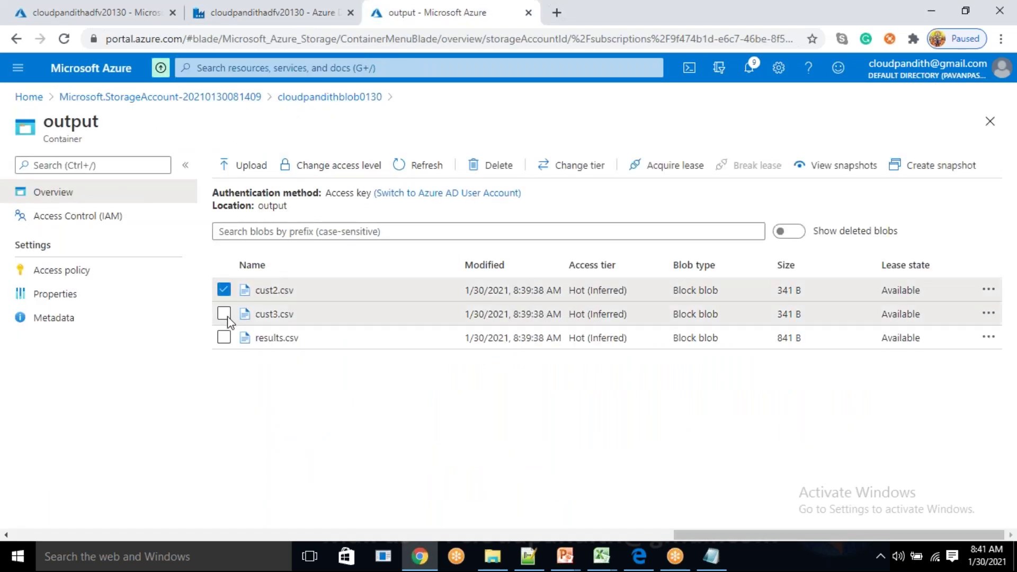
{"action": "left_click", "coordinate": [225, 314]}
{"action": "left_click", "coordinate": [224, 338]}
{"action": "left_click", "coordinate": [495, 166]}
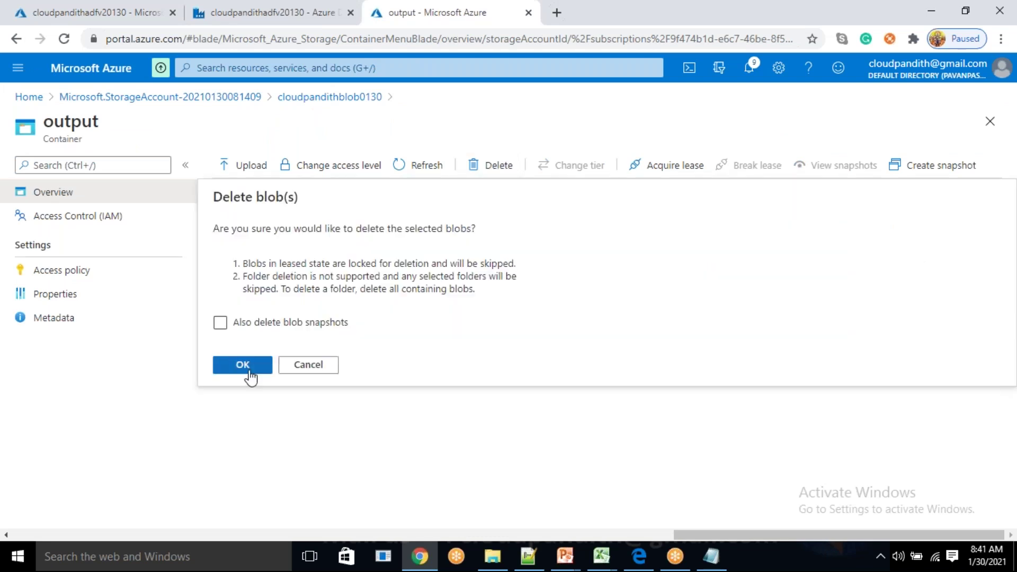
{"action": "left_click", "coordinate": [248, 364]}
{"action": "left_click", "coordinate": [258, 8]}
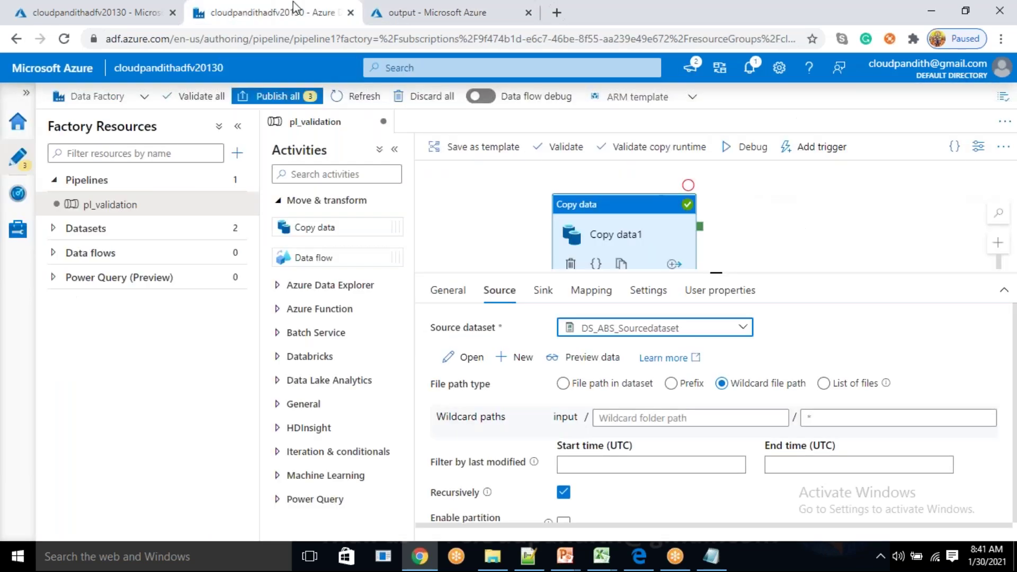
{"action": "left_click", "coordinate": [423, 4]}
- Check the additional columns in the Copy data1 source settings, including the custom value of the age column
{"action": "left_click", "coordinate": [273, 12]}
{"action": "scroll", "coordinate": [706, 458], "scroll_direction": "down", "scroll_amount": 2}
{"action": "scroll", "coordinate": [707, 456], "scroll_direction": "down", "scroll_amount": 3}
{"action": "scroll", "coordinate": [709, 461], "scroll_direction": "down", "scroll_amount": 1}
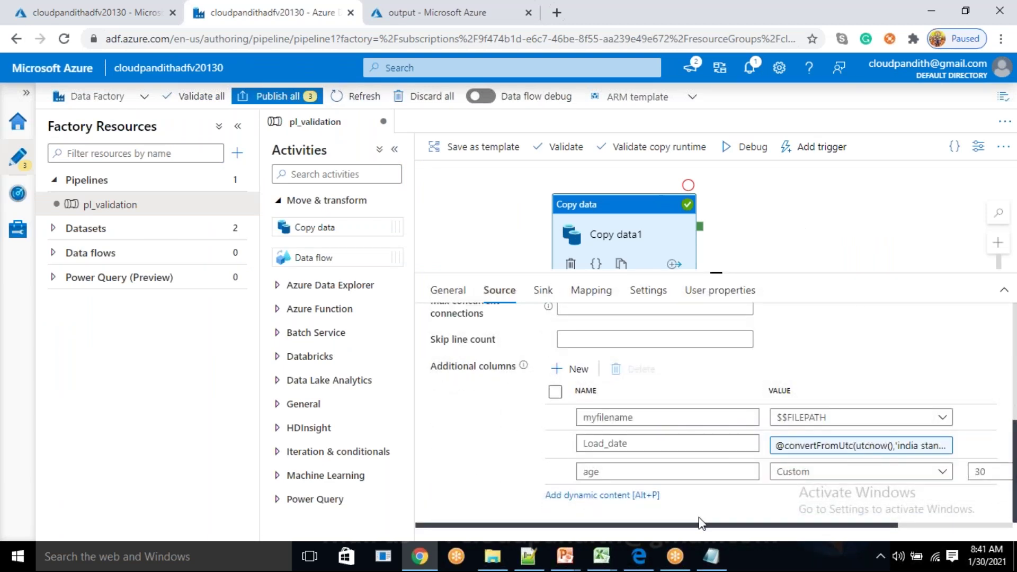
{"action": "left_click_drag", "start_coordinate": [700, 530], "coordinate": [874, 520]}
{"action": "left_click", "coordinate": [836, 498]}
{"action": "double_click", "coordinate": [835, 499]}
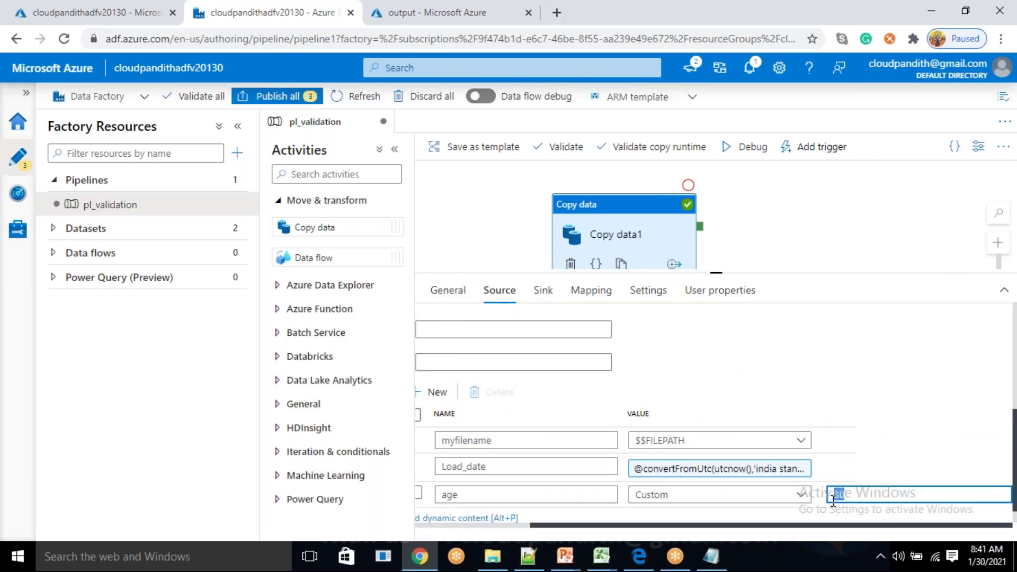
{"action": "left_click", "coordinate": [601, 215]}
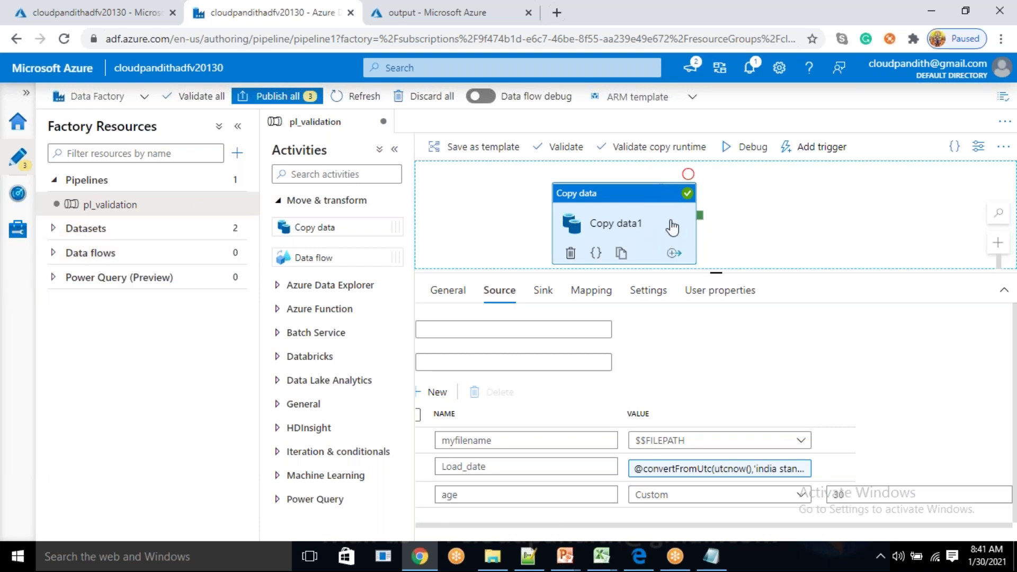
{"action": "left_click", "coordinate": [706, 466]}
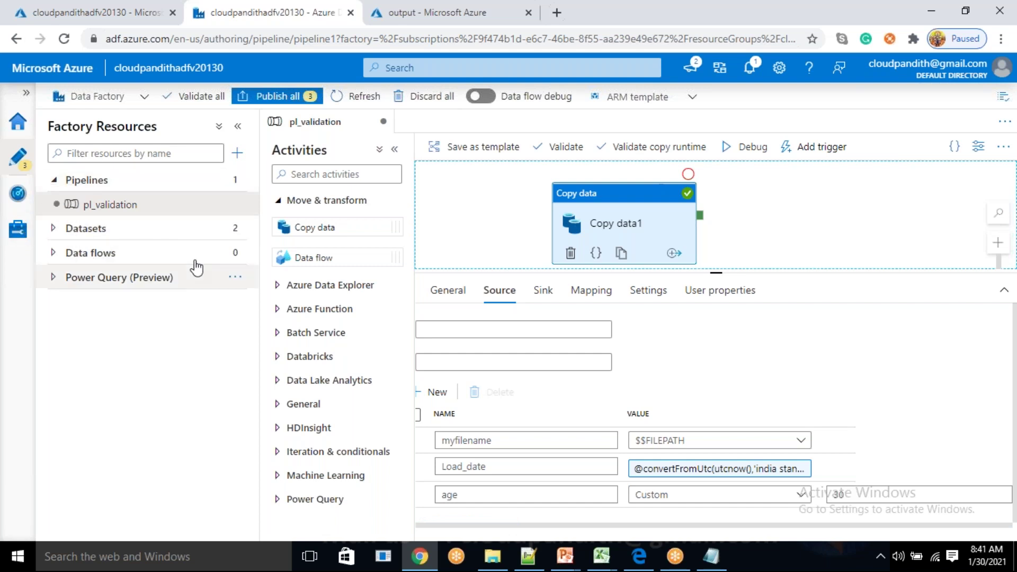
{"action": "left_click_drag", "start_coordinate": [635, 227], "coordinate": [661, 228]}
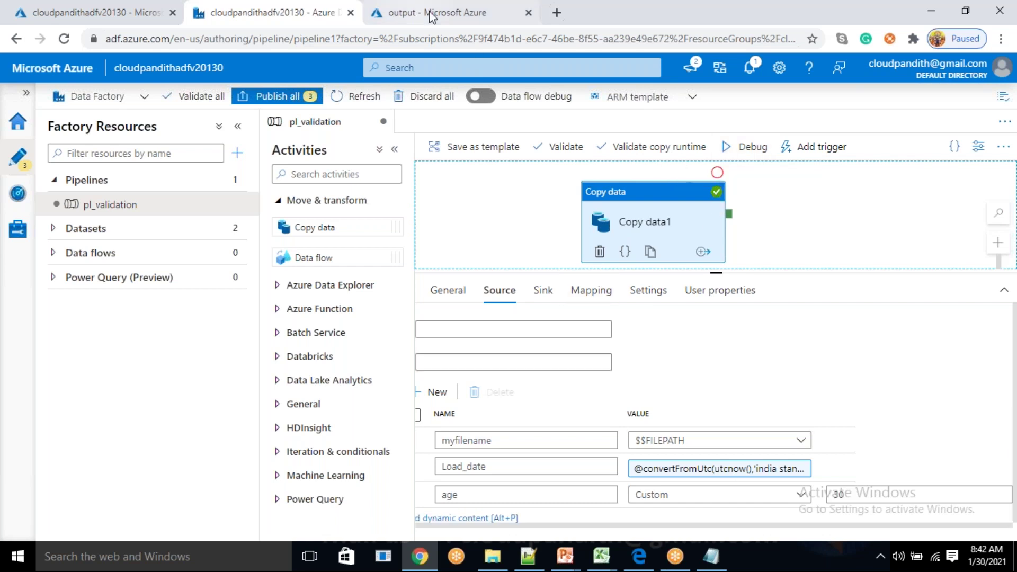
- Run the pl_validation pipeline in debug mode with the age column and refresh the output container's blob list
{"action": "left_click", "coordinate": [749, 146]}
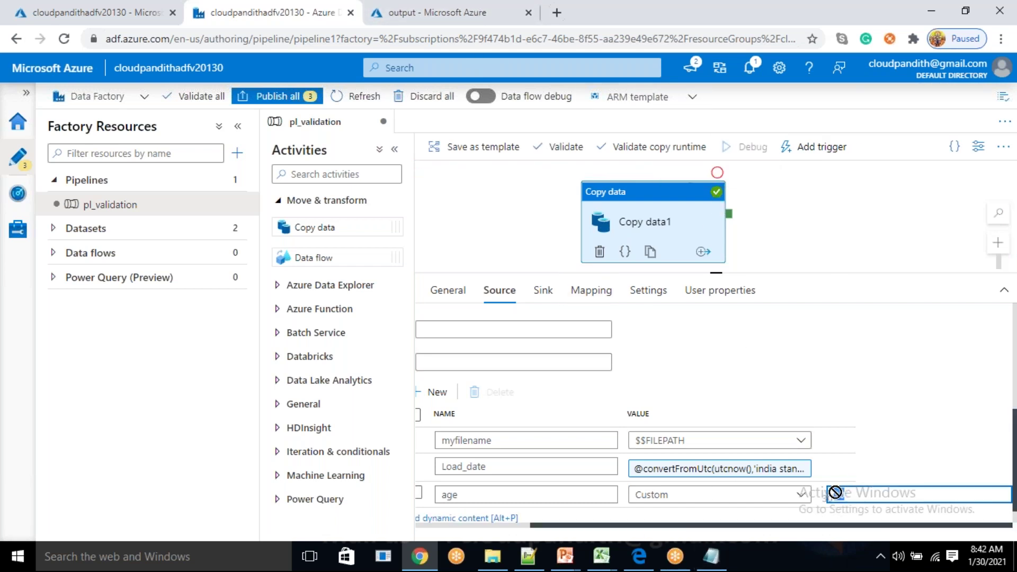
{"action": "left_click", "coordinate": [728, 373]}
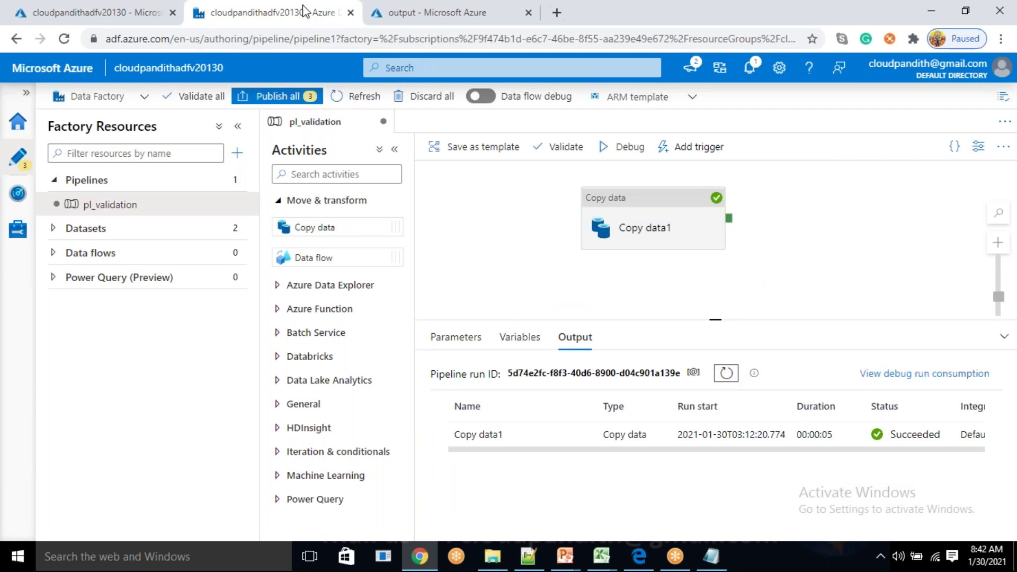
{"action": "left_click", "coordinate": [435, 12]}
{"action": "left_click", "coordinate": [419, 165]}
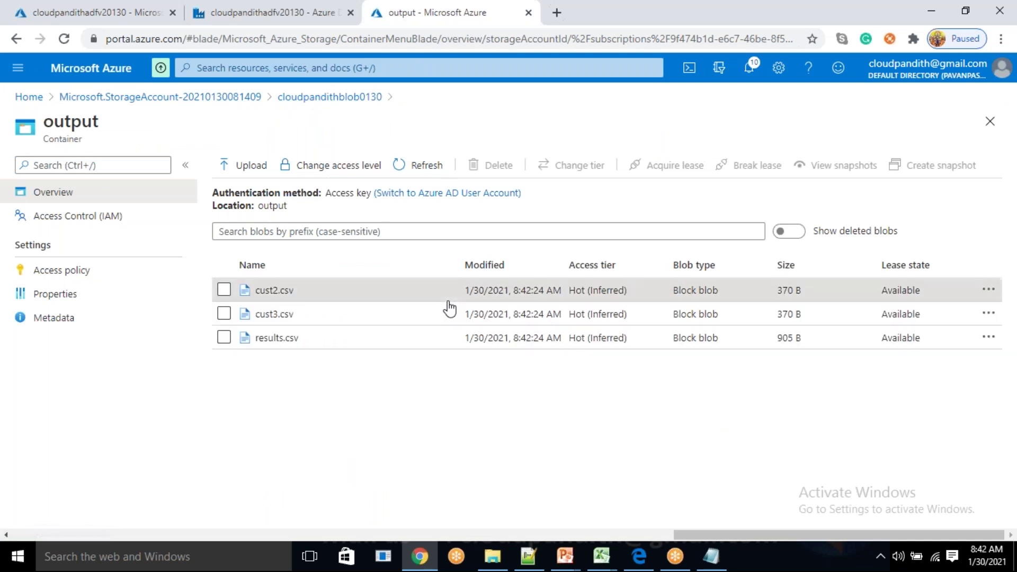
- Review the text of the cust2.csv output blob, including its age column, and close the blob
{"action": "left_click", "coordinate": [449, 300]}
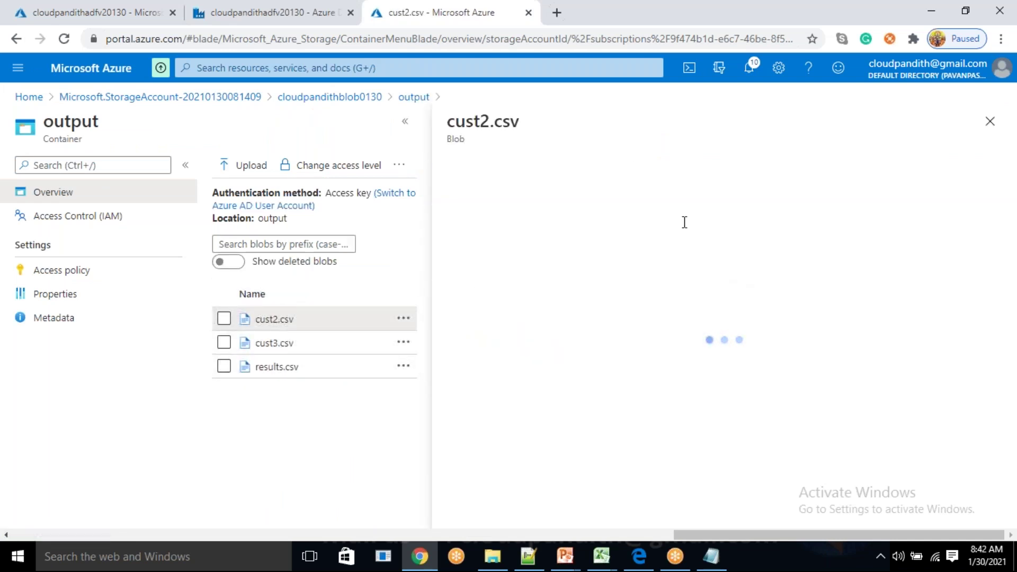
{"action": "left_click", "coordinate": [648, 201]}
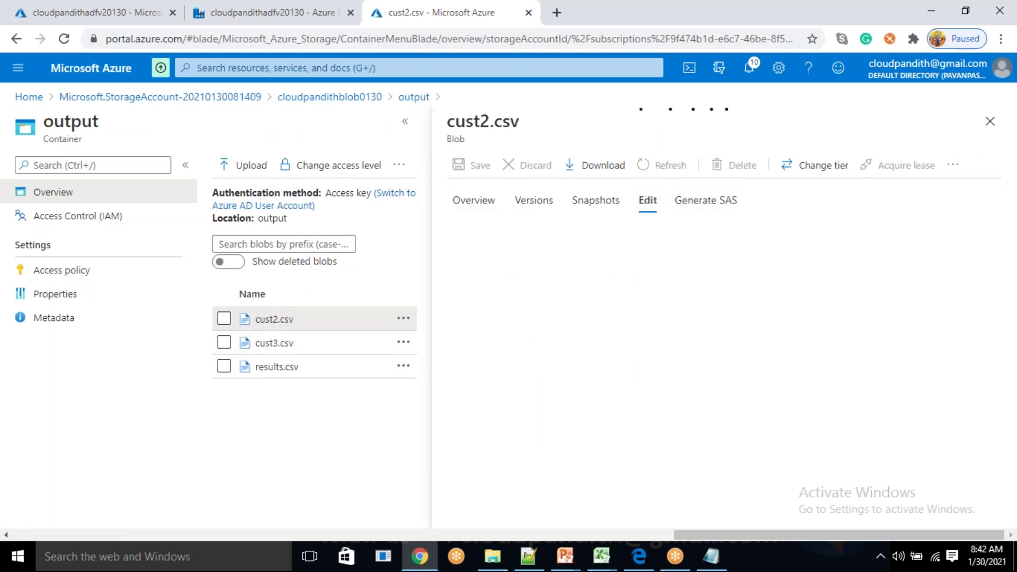
{"action": "left_click", "coordinate": [832, 308]}
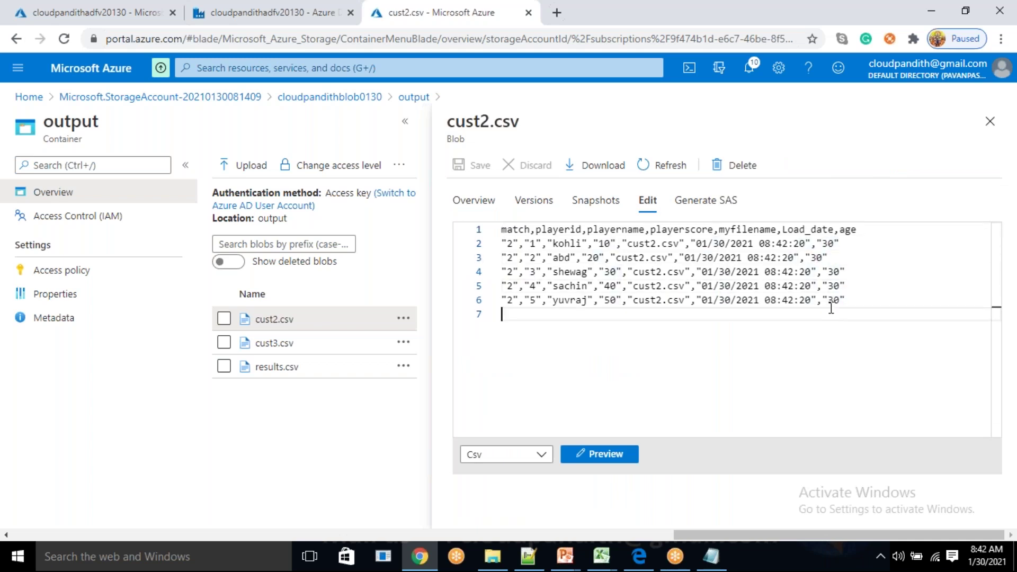
{"action": "left_click", "coordinate": [998, 130]}
- Clear the output container by deleting its cust2.csv, cust3.csv and results.csv blobs again
{"action": "left_click", "coordinate": [223, 290]}
{"action": "left_click", "coordinate": [223, 315]}
{"action": "left_click", "coordinate": [224, 337]}
{"action": "left_click", "coordinate": [499, 167]}
{"action": "left_click", "coordinate": [255, 370]}
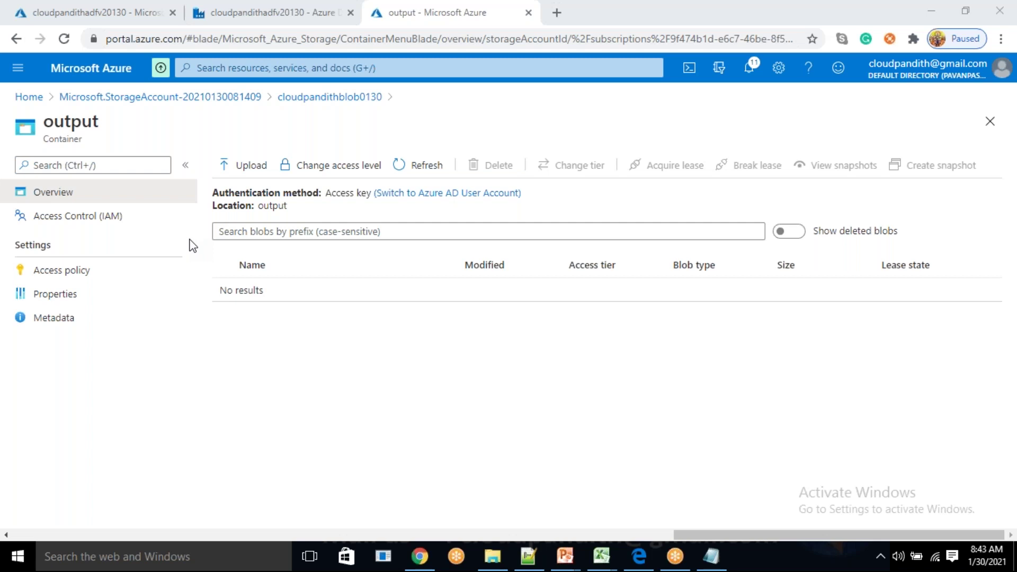
- Review the files in the input container of cloudpandithblob0130 and return to the output container
{"action": "left_click", "coordinate": [273, 11]}
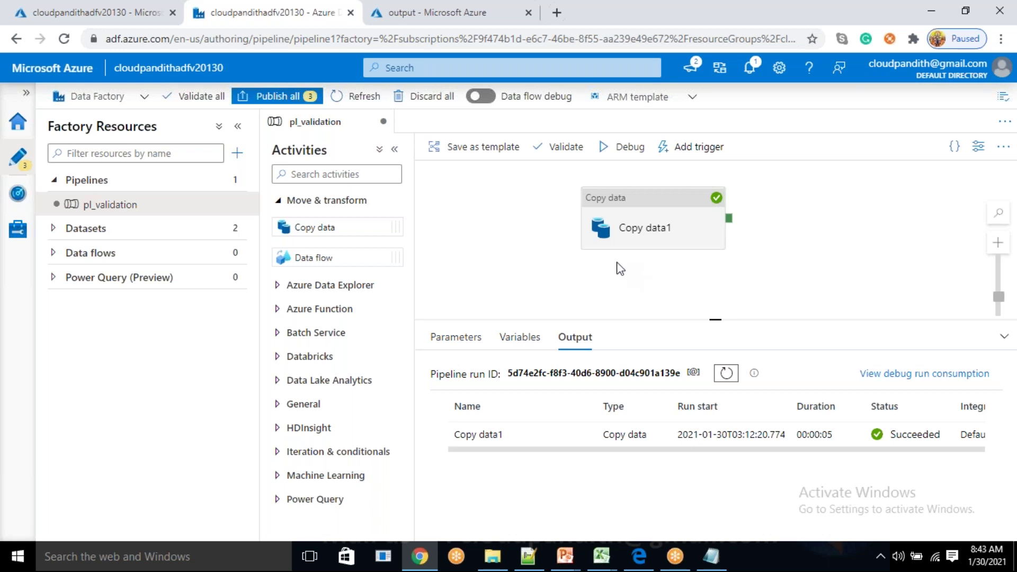
{"action": "left_click", "coordinate": [392, 8]}
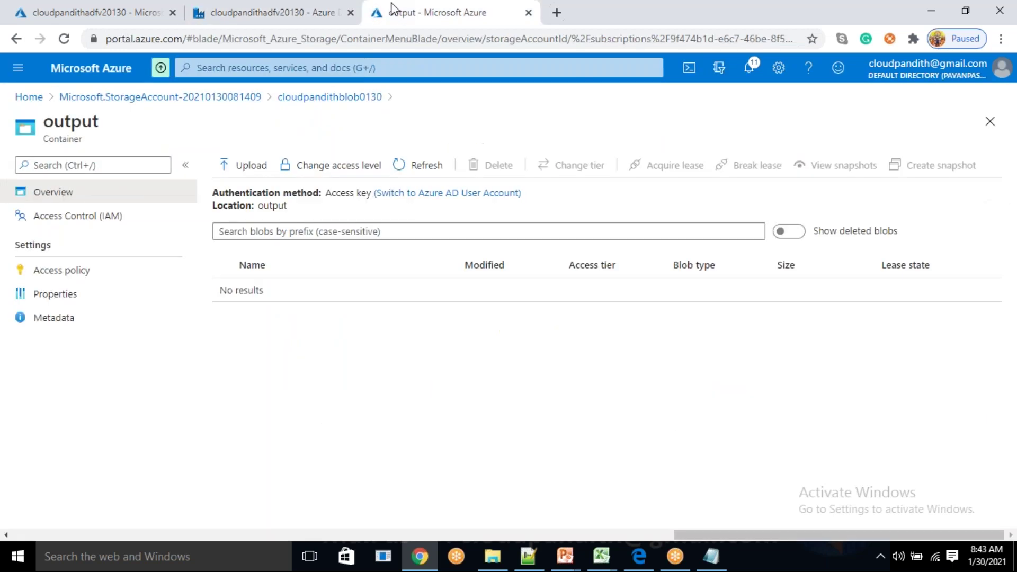
{"action": "left_click", "coordinate": [364, 97]}
{"action": "left_click", "coordinate": [286, 256]}
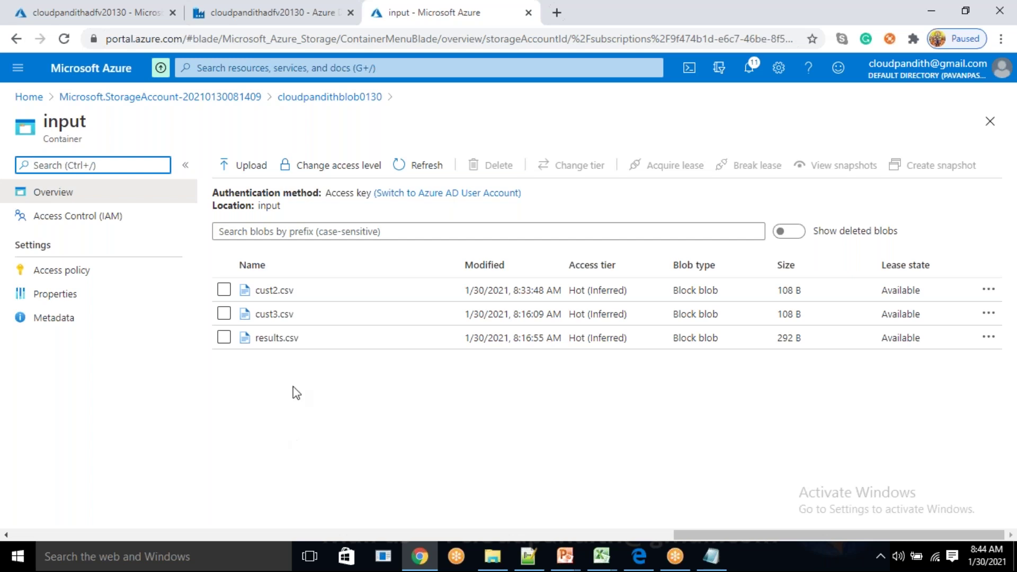
{"action": "left_click", "coordinate": [363, 97]}
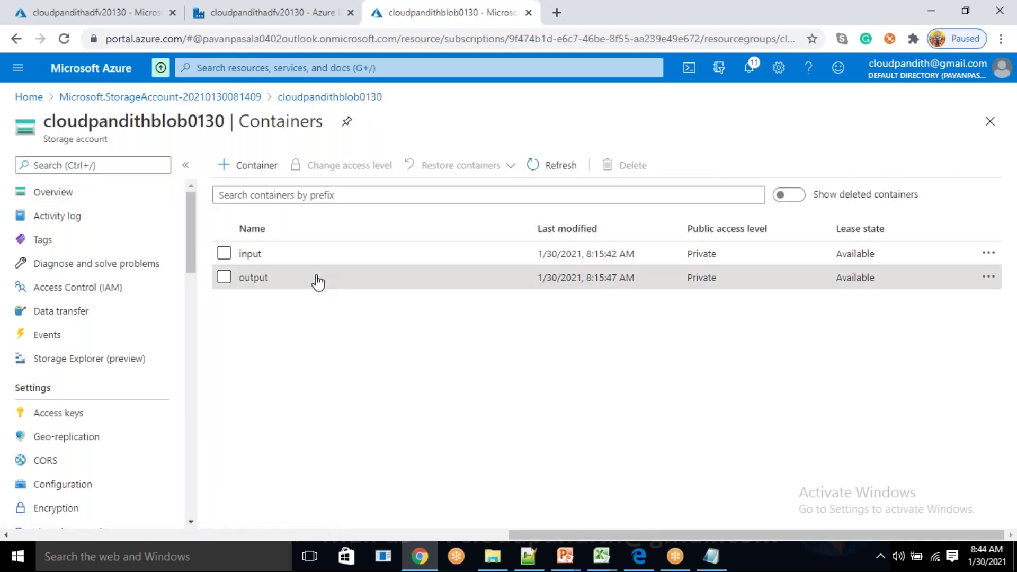
{"action": "left_click", "coordinate": [316, 280]}
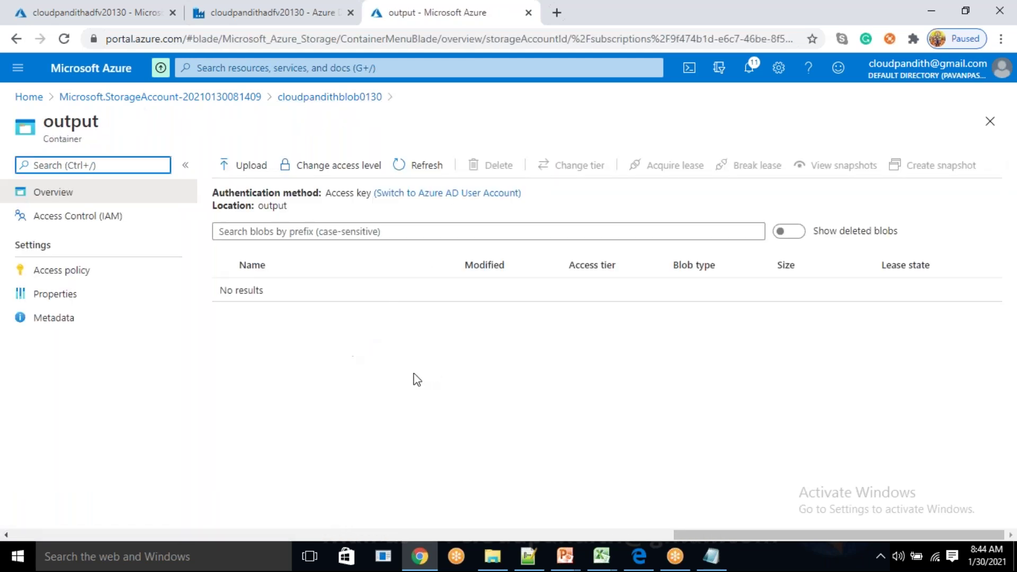
- In the pl_validation pipeline, switch the Copy data1 source's file path type to Prefix and set the prefix to result
{"action": "left_click", "coordinate": [279, 6]}
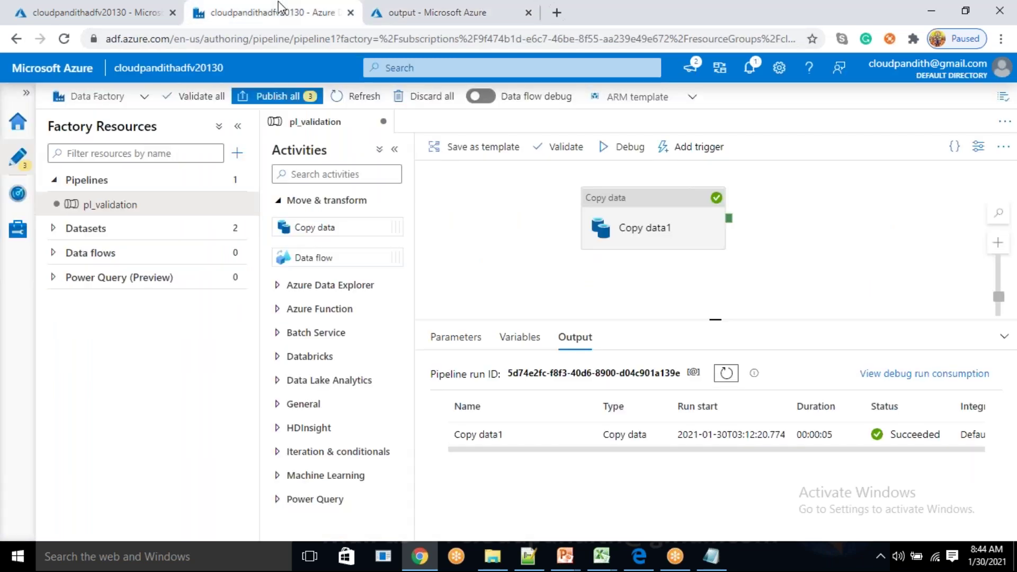
{"action": "left_click", "coordinate": [607, 234]}
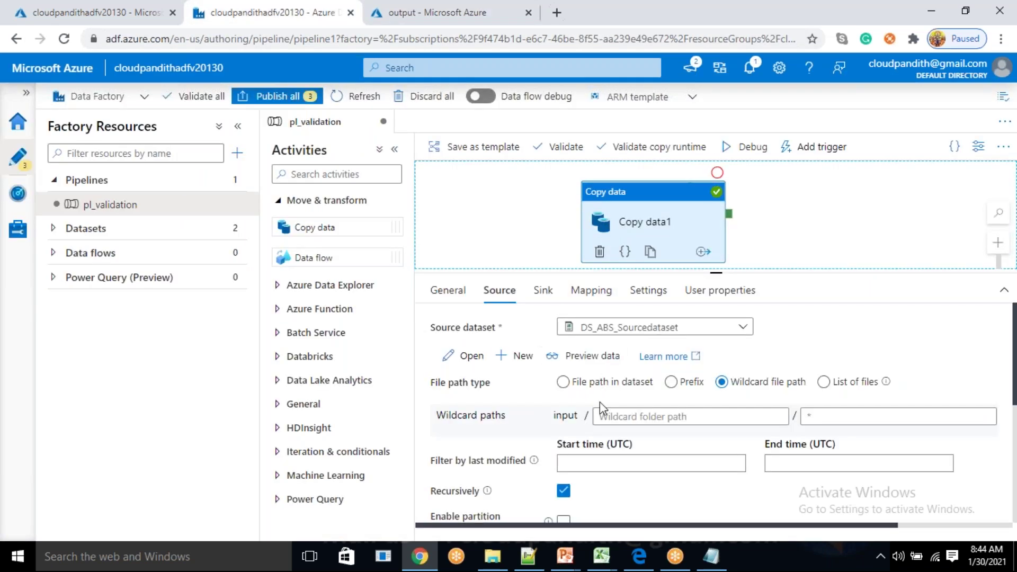
{"action": "left_click", "coordinate": [671, 382]}
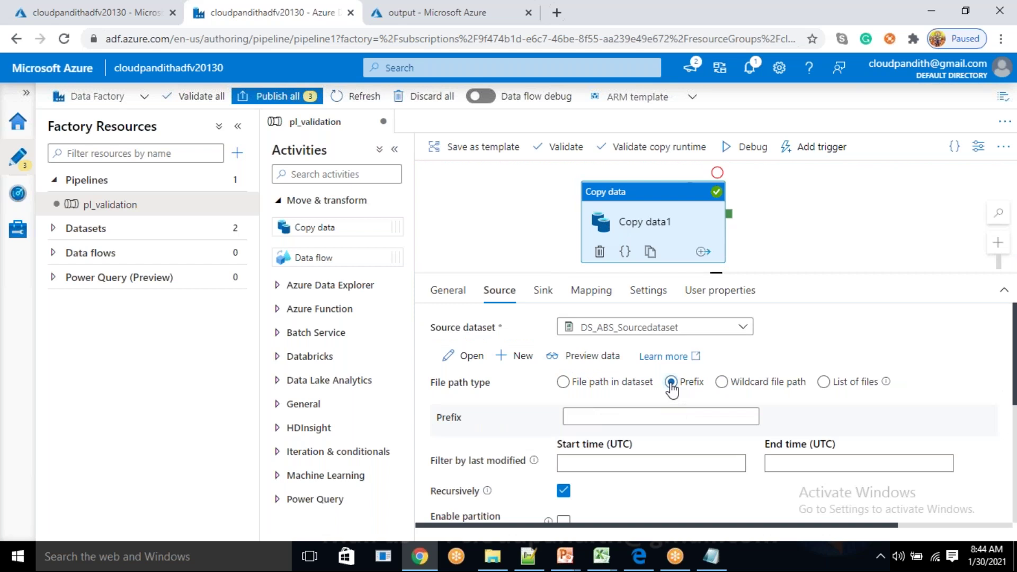
{"action": "left_click", "coordinate": [644, 416]}
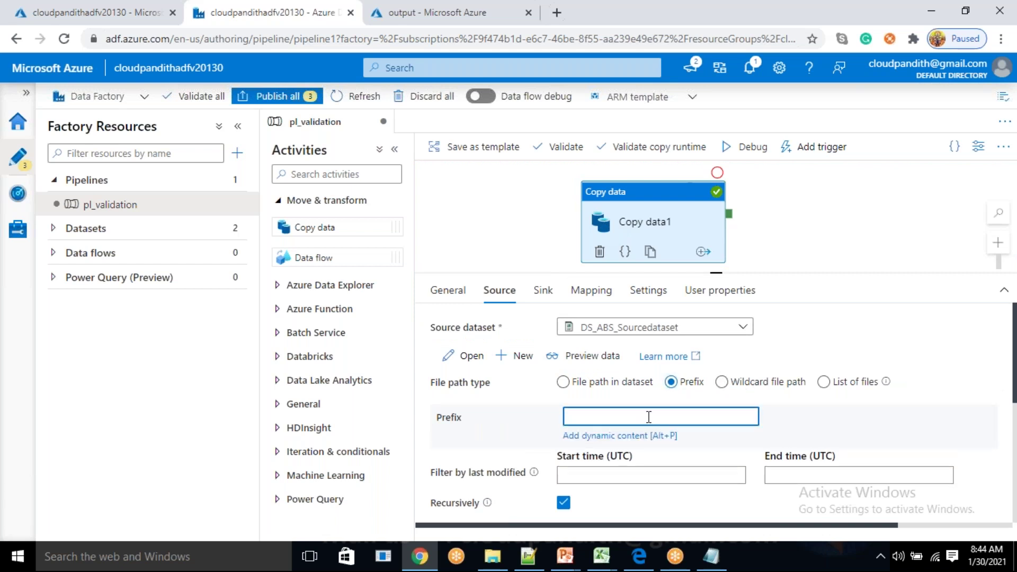
{"action": "type", "text": "result"}
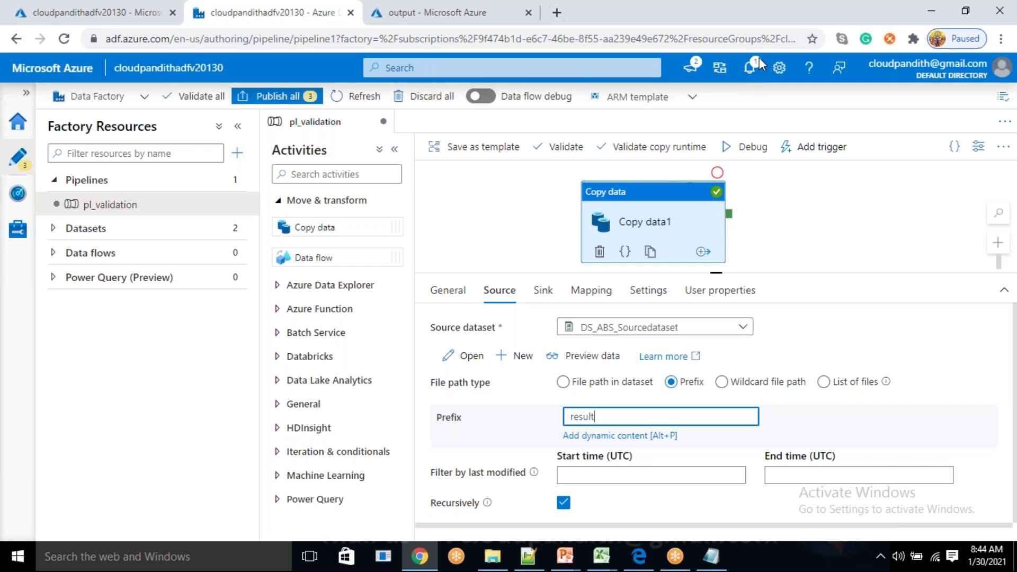
- Run the pipeline in debug mode with the prefix source, refresh its run status, and refresh the output container's blob list
{"action": "left_click", "coordinate": [747, 147]}
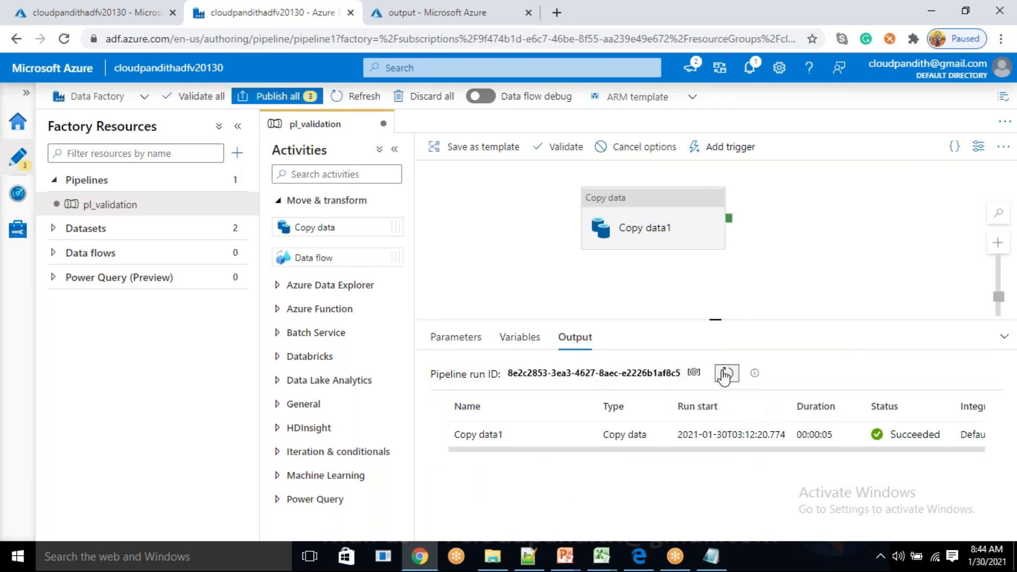
{"action": "left_click", "coordinate": [725, 375]}
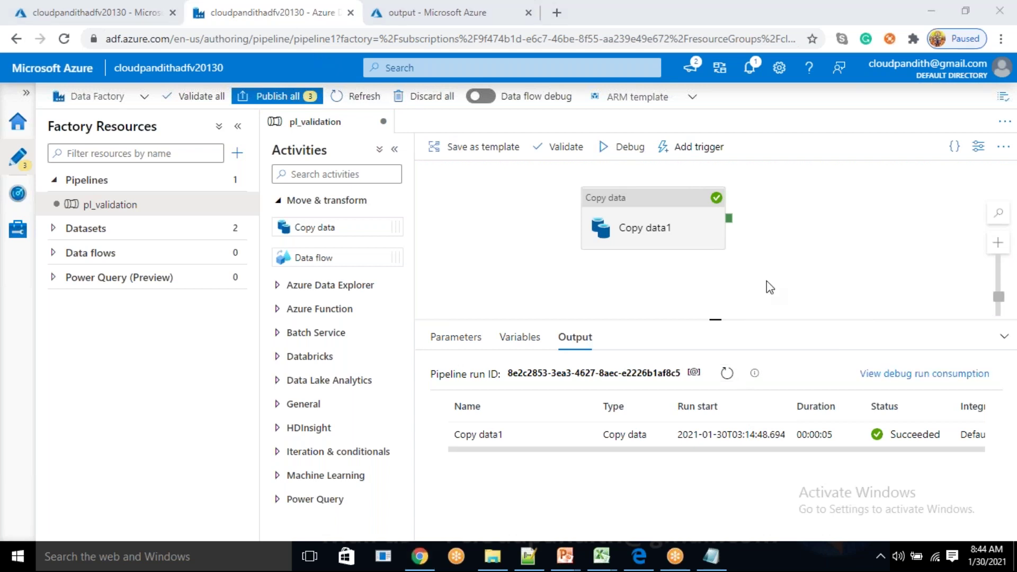
{"action": "left_click", "coordinate": [437, 12]}
{"action": "left_click", "coordinate": [430, 169]}
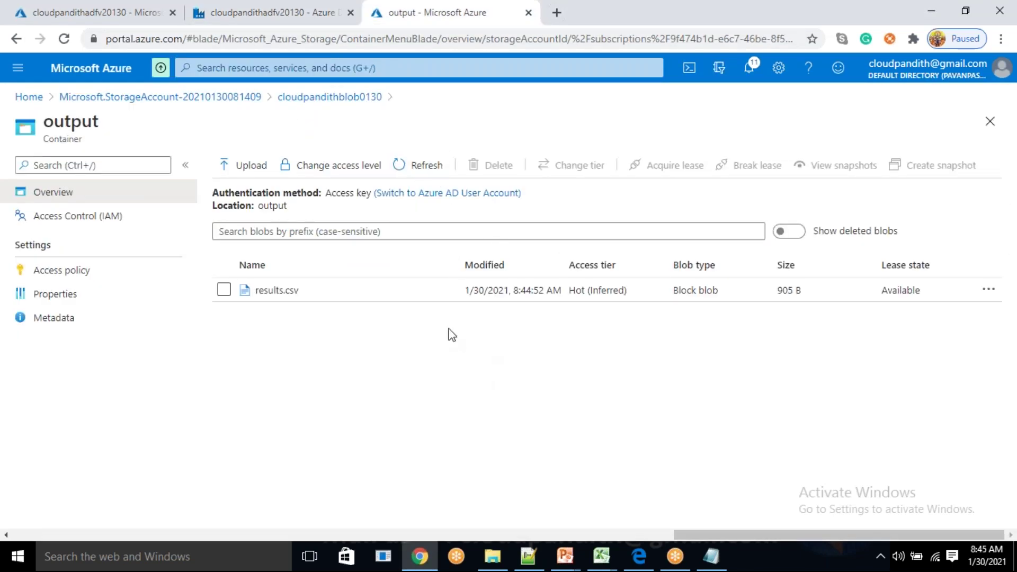
- Review the text of the results.csv output blob, including its added columns, and close the blob
{"action": "left_click", "coordinate": [418, 291]}
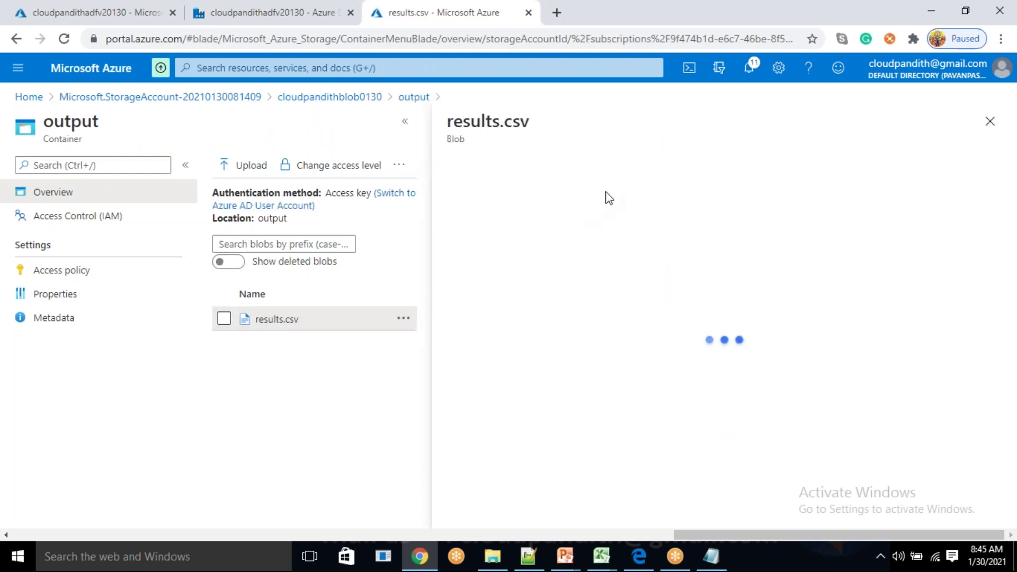
{"action": "left_click", "coordinate": [644, 201]}
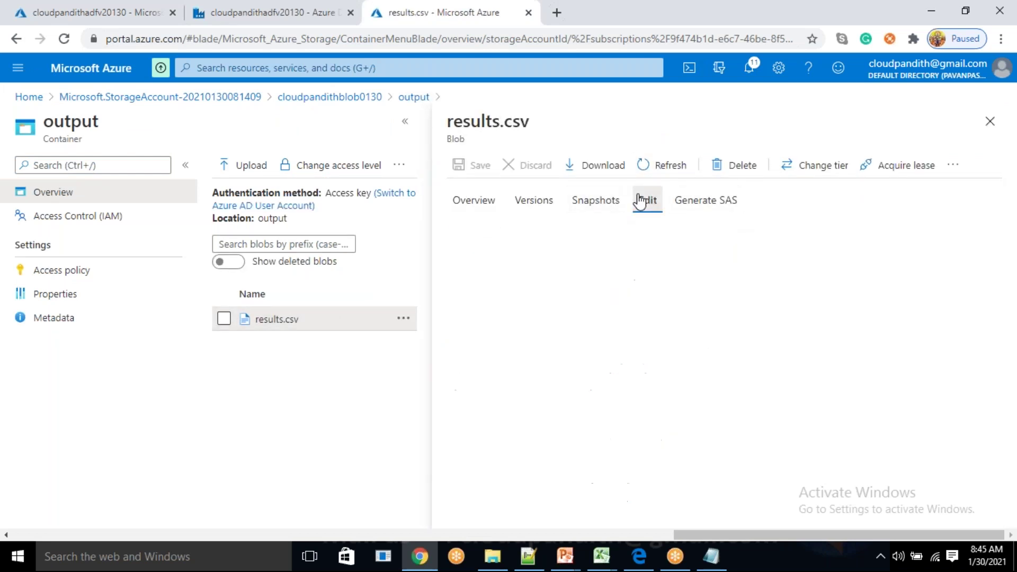
{"action": "left_click", "coordinate": [683, 275]}
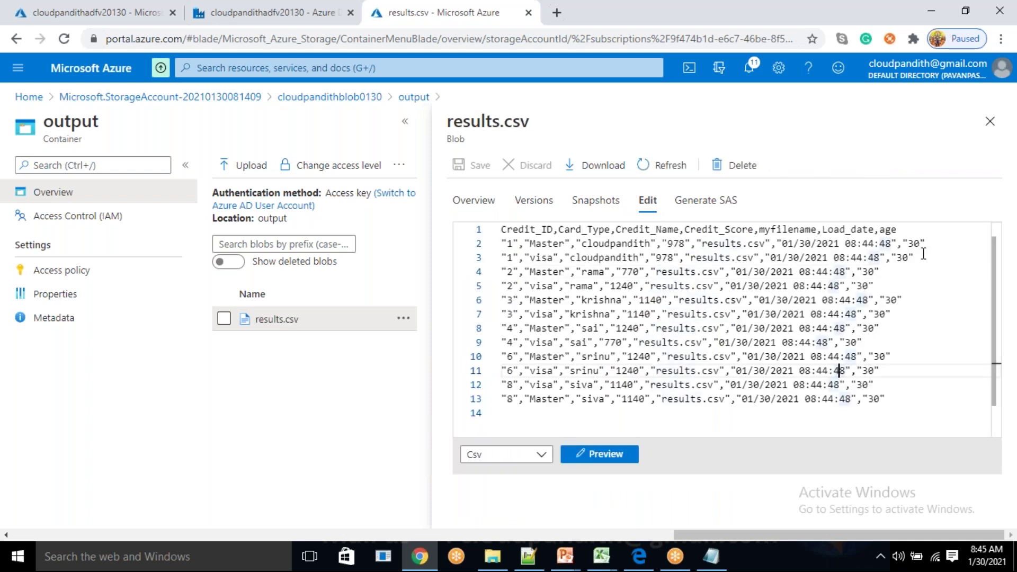
{"action": "left_click", "coordinate": [989, 121]}
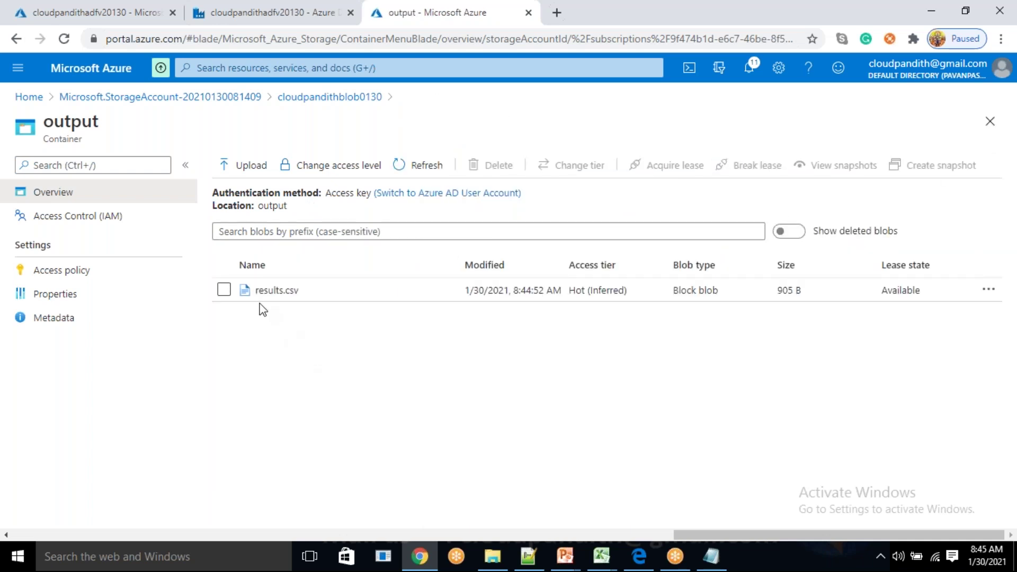
- Delete the results.csv blob from the output container
{"action": "left_click", "coordinate": [223, 290]}
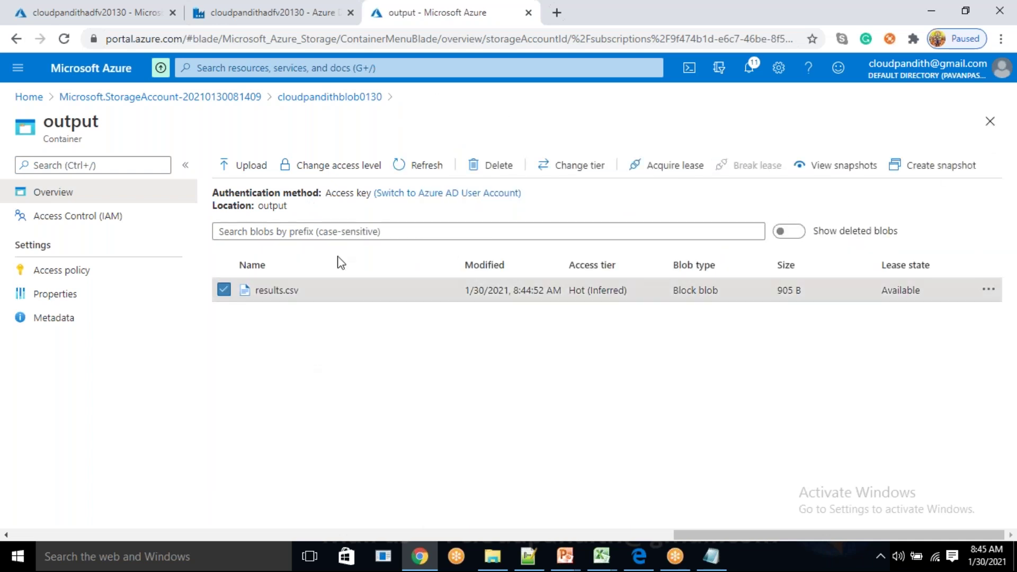
{"action": "left_click", "coordinate": [484, 167]}
{"action": "left_click", "coordinate": [259, 375]}
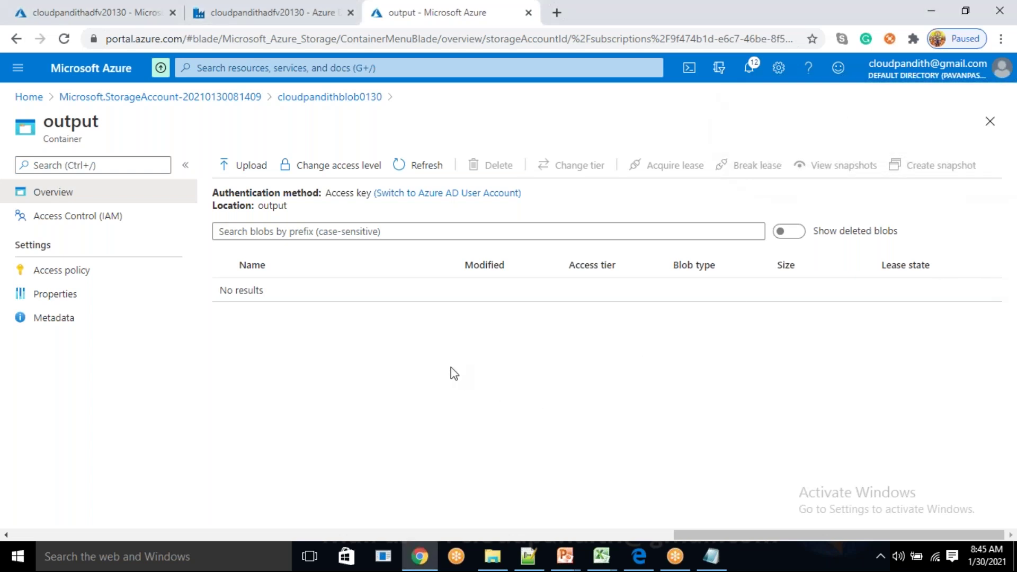
- Return to the pl_validation pipeline and import the schemas into the column mapping of Copy data1
{"action": "left_click", "coordinate": [297, 9]}
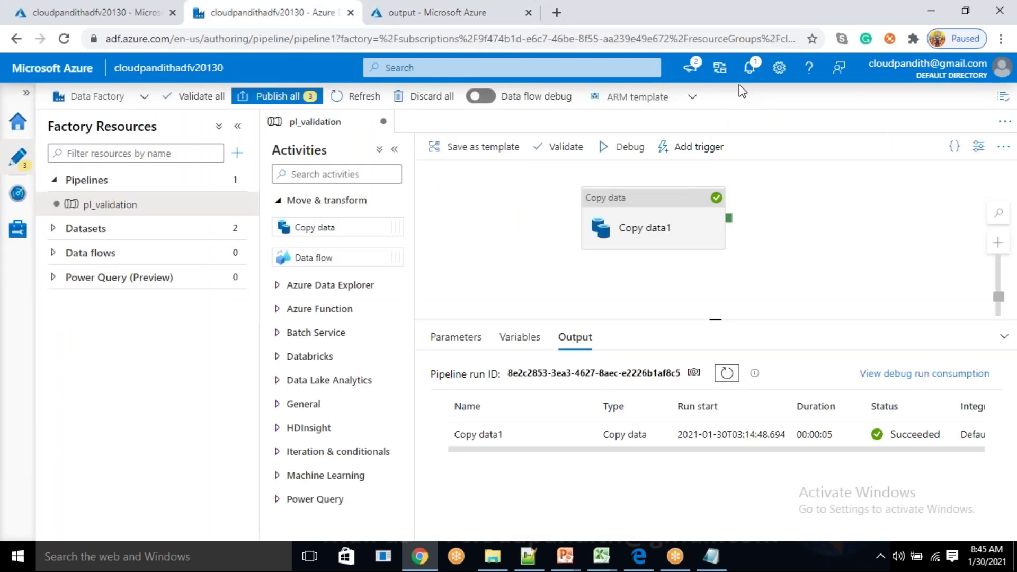
{"action": "left_click", "coordinate": [654, 226]}
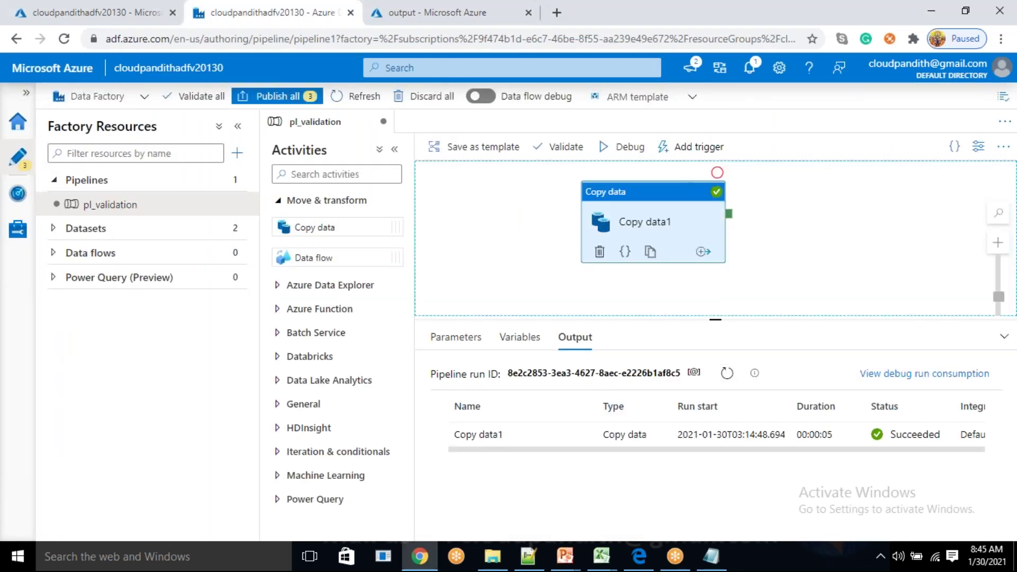
{"action": "left_click", "coordinate": [595, 301]}
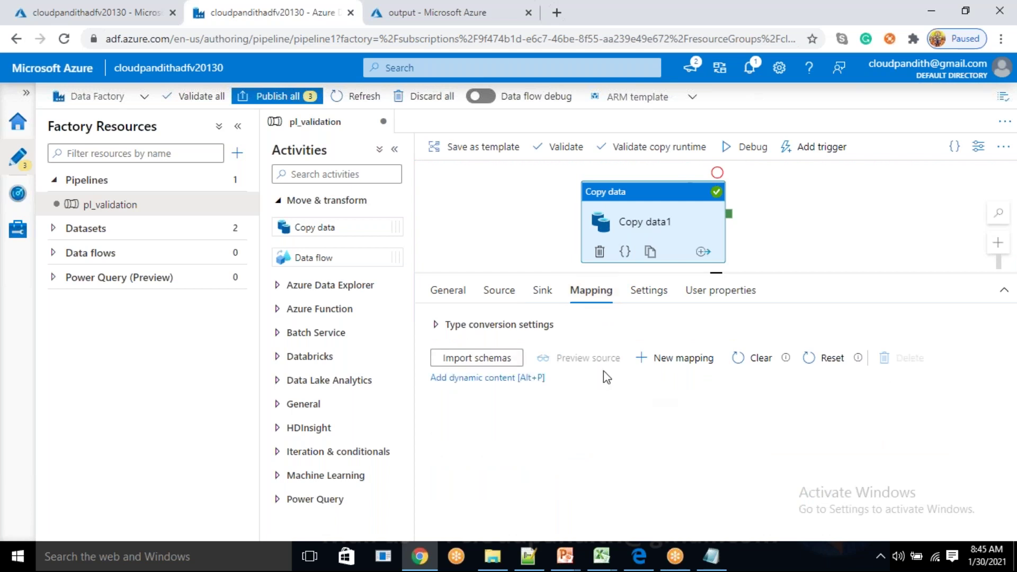
{"action": "left_click", "coordinate": [469, 365]}
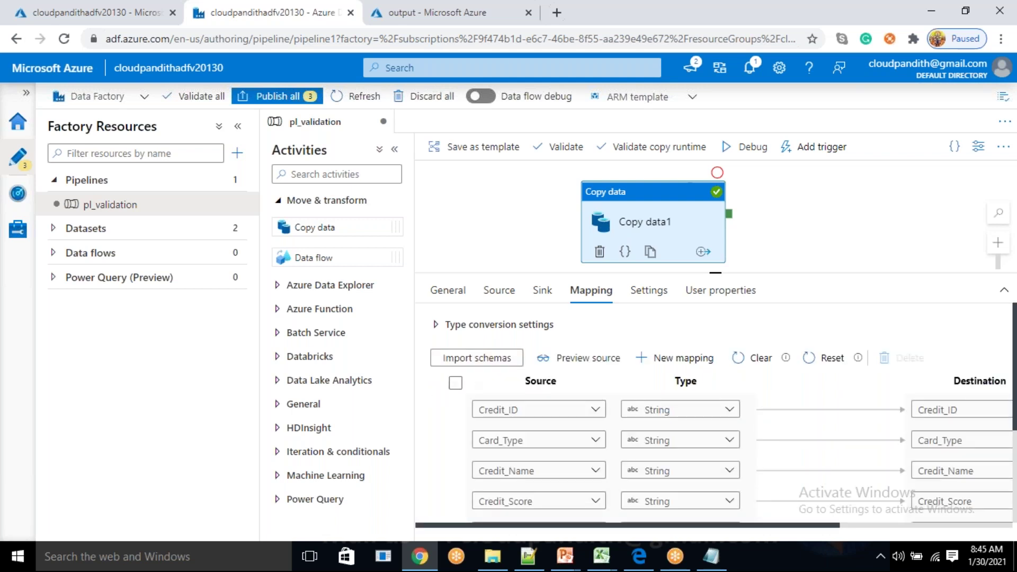
- Examine the source, type and destination of the imported column mappings, including the additional myfilename, Load_date and age columns
{"action": "scroll", "coordinate": [656, 477], "scroll_direction": "down", "scroll_amount": 3}
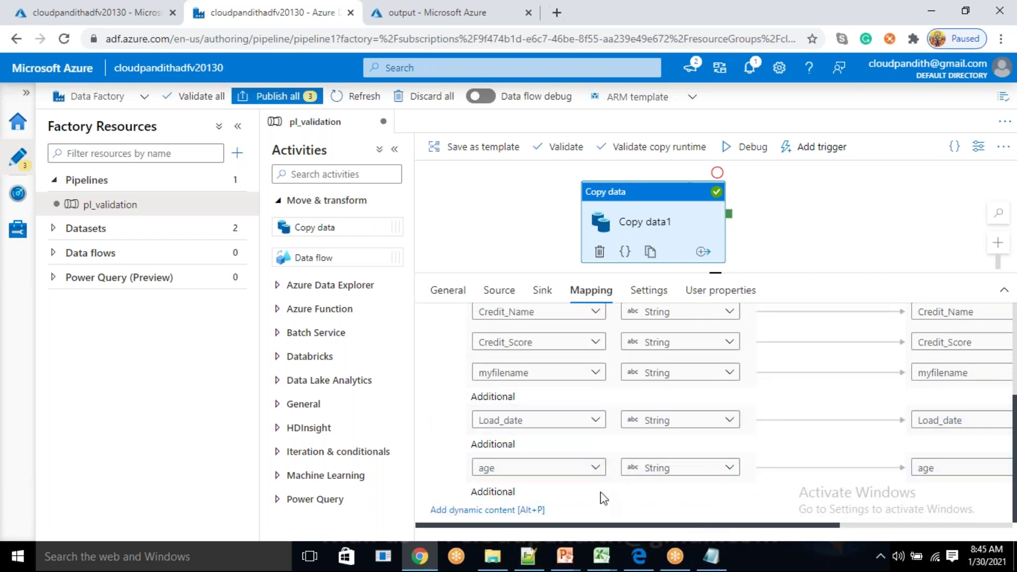
{"action": "left_click_drag", "start_coordinate": [639, 524], "coordinate": [784, 541]}
{"action": "left_click_drag", "start_coordinate": [667, 537], "coordinate": [636, 522]}
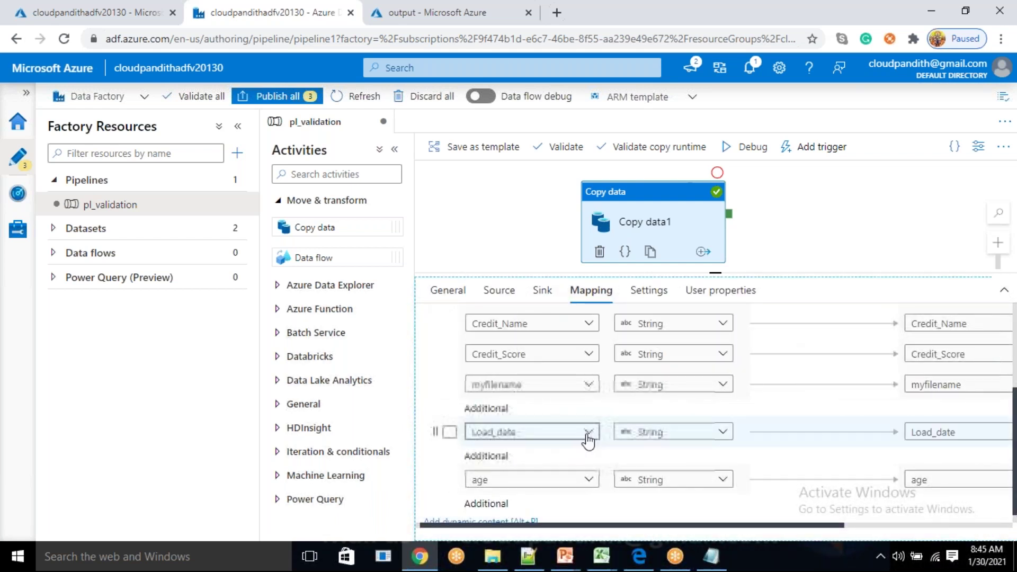
{"action": "scroll", "coordinate": [647, 476], "scroll_direction": "up", "scroll_amount": 3}
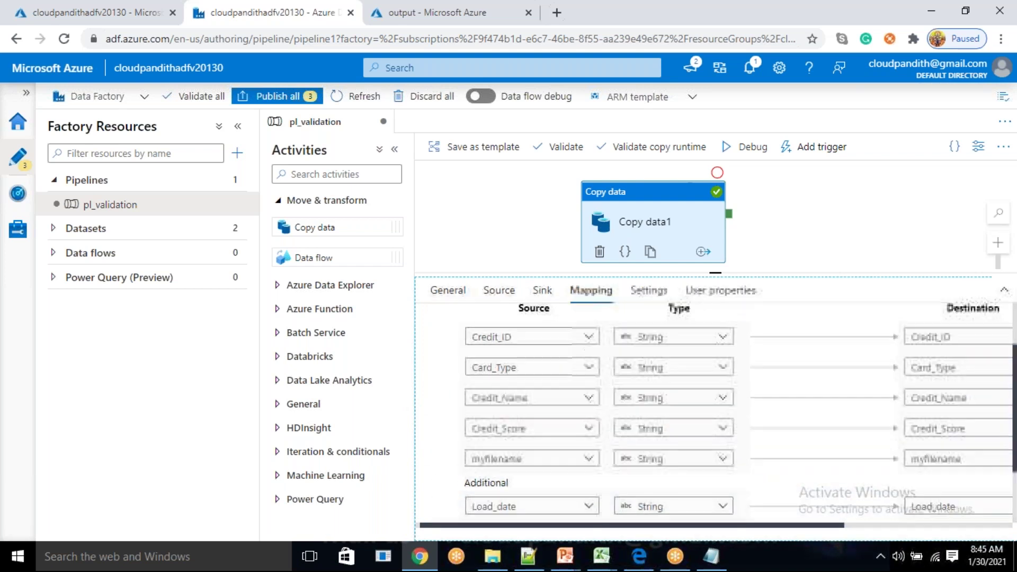
{"action": "scroll", "coordinate": [647, 476], "scroll_direction": "down", "scroll_amount": 3}
{"action": "left_click", "coordinate": [588, 420]}
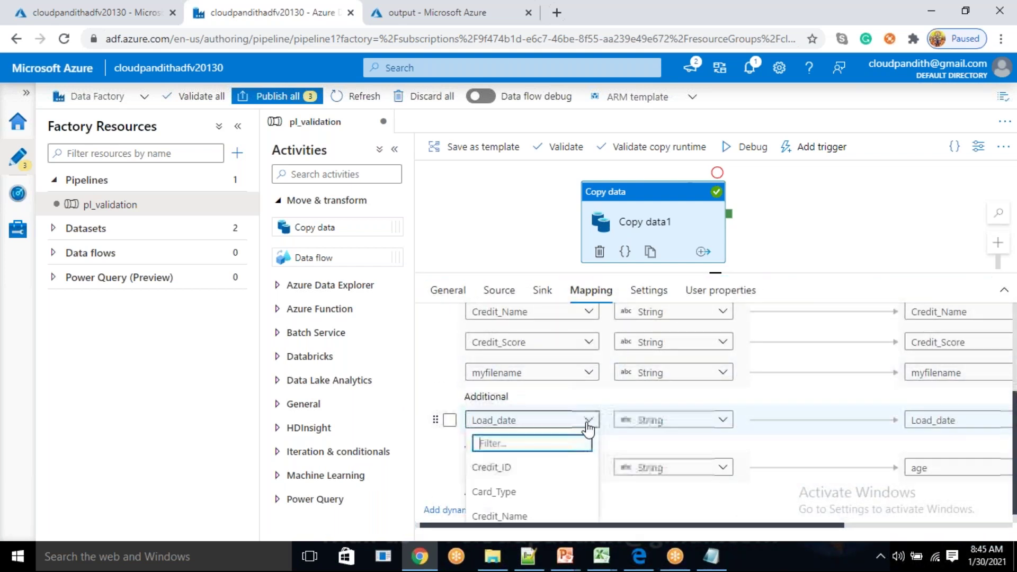
{"action": "left_click", "coordinate": [877, 444]}
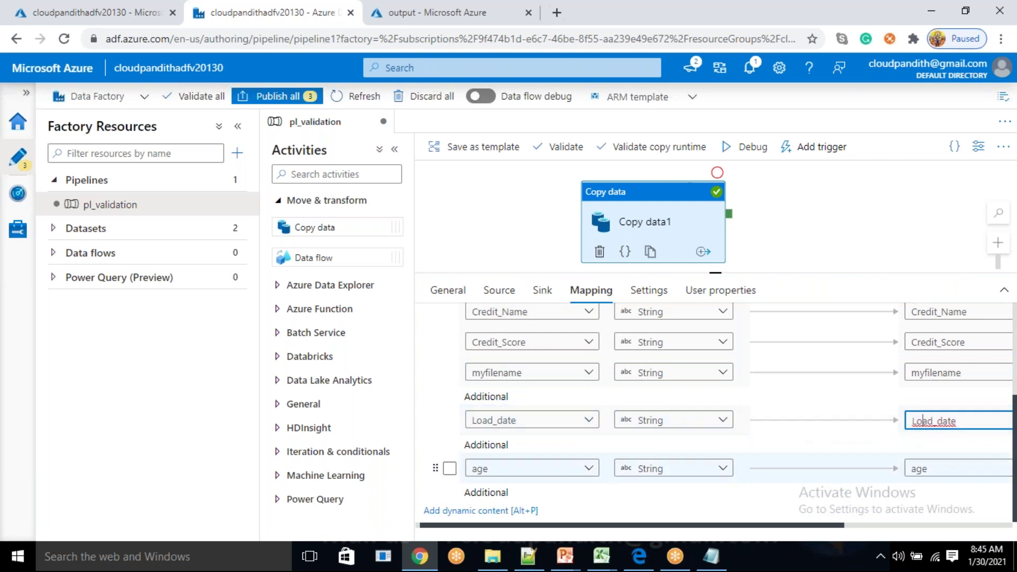
{"action": "left_click_drag", "start_coordinate": [829, 526], "coordinate": [891, 525]}
{"action": "scroll", "coordinate": [848, 509], "scroll_direction": "left", "scroll_amount": 2}
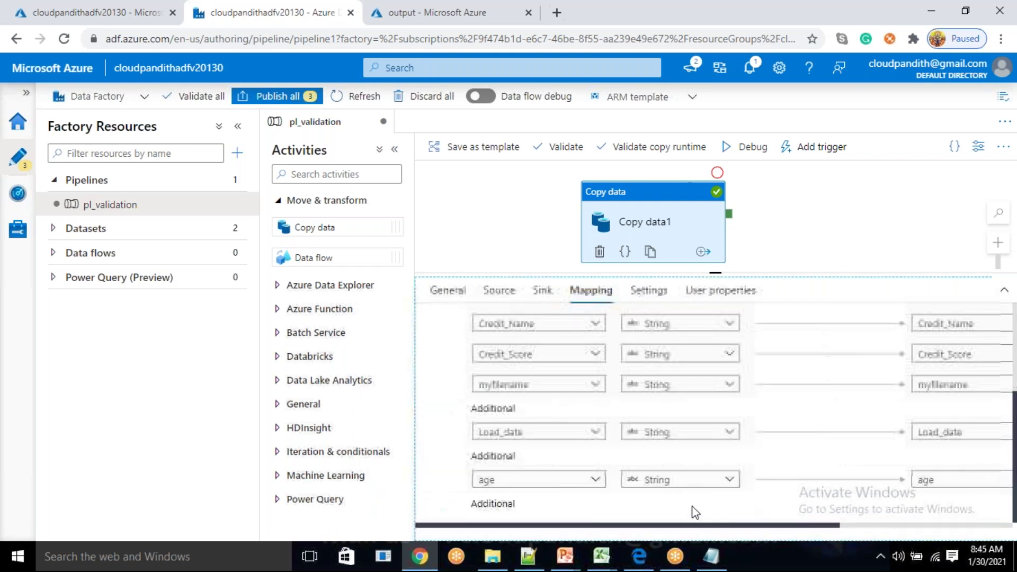
- Reorder the Copy data1 column mapping by moving the Load_date row up to directly after Credit_ID
{"action": "left_click_drag", "start_coordinate": [439, 430], "coordinate": [438, 356]}
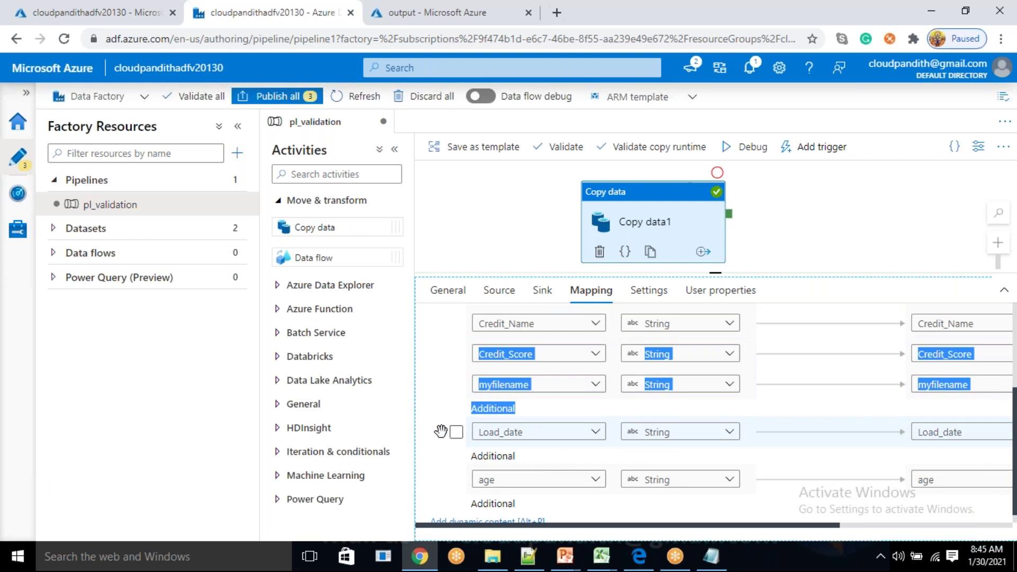
{"action": "left_click_drag", "start_coordinate": [442, 428], "coordinate": [439, 377]}
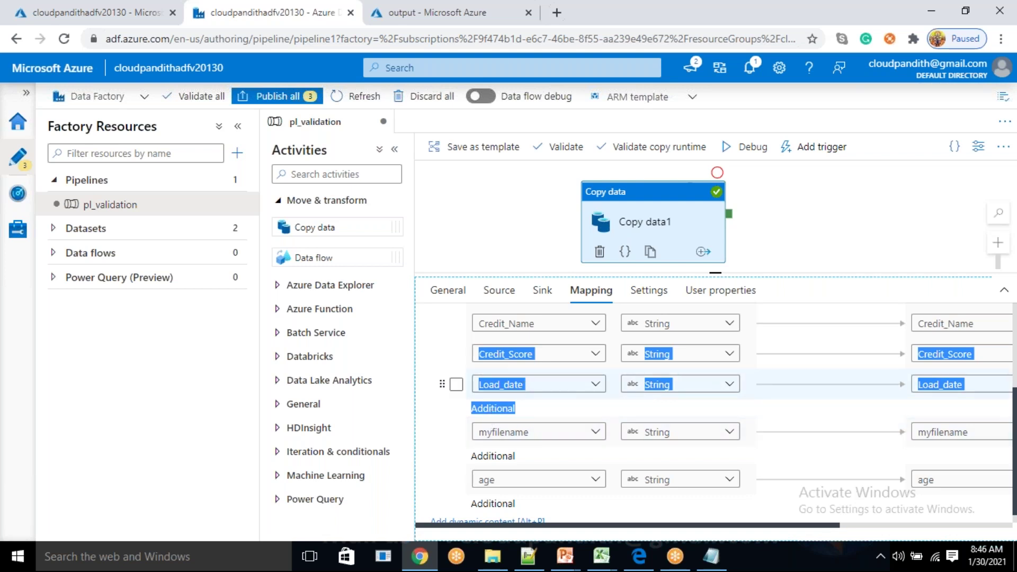
{"action": "scroll", "coordinate": [554, 421], "scroll_direction": "down", "scroll_amount": 1}
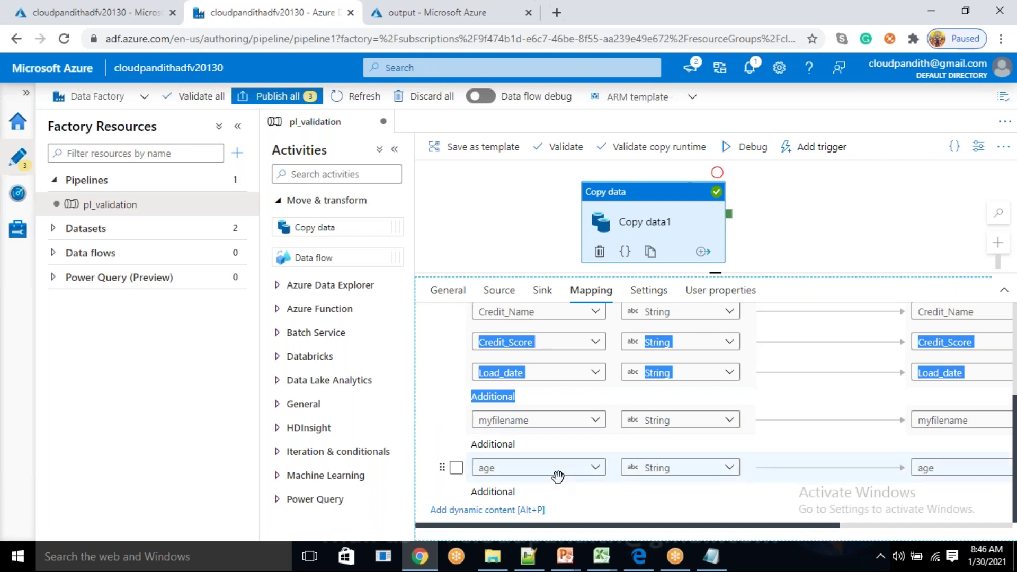
{"action": "scroll", "coordinate": [535, 435], "scroll_direction": "up", "scroll_amount": 1}
{"action": "scroll", "coordinate": [442, 402], "scroll_direction": "up", "scroll_amount": 2}
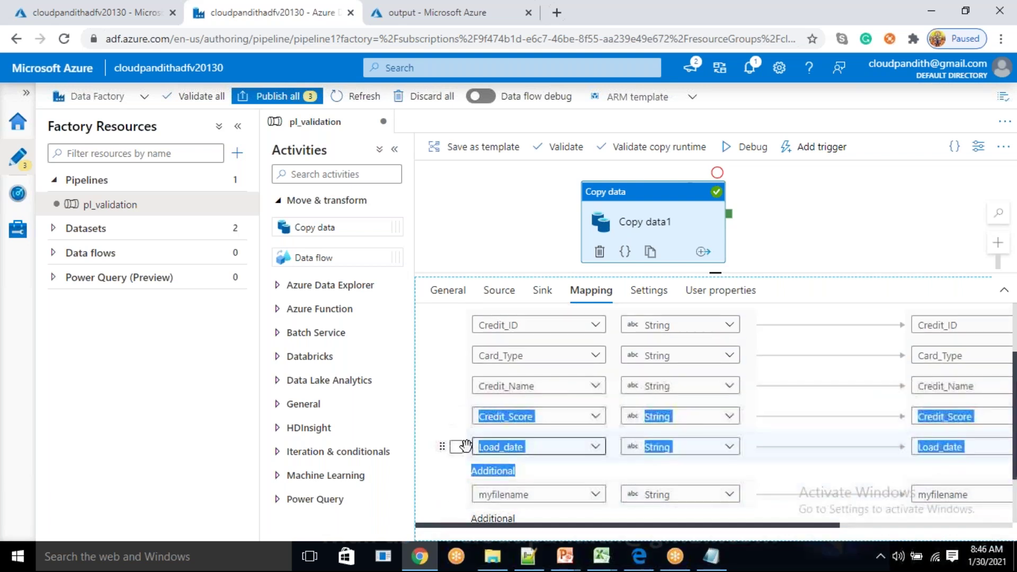
{"action": "left_click_drag", "start_coordinate": [442, 402], "coordinate": [443, 336]}
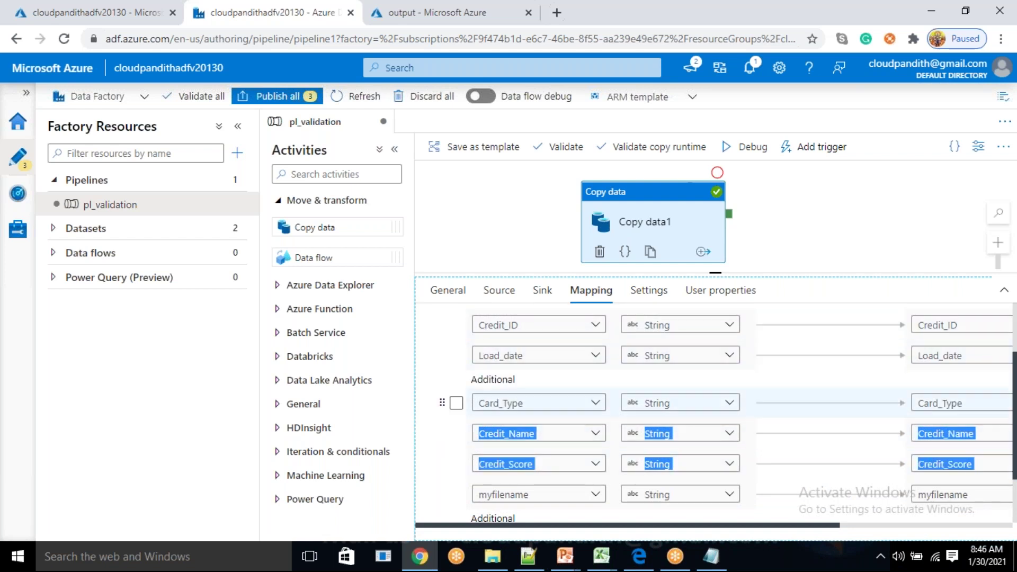
- Review the whole reordered column mapping, checking the position of Load_date among the other columns
{"action": "scroll", "coordinate": [557, 402], "scroll_direction": "up", "scroll_amount": 3}
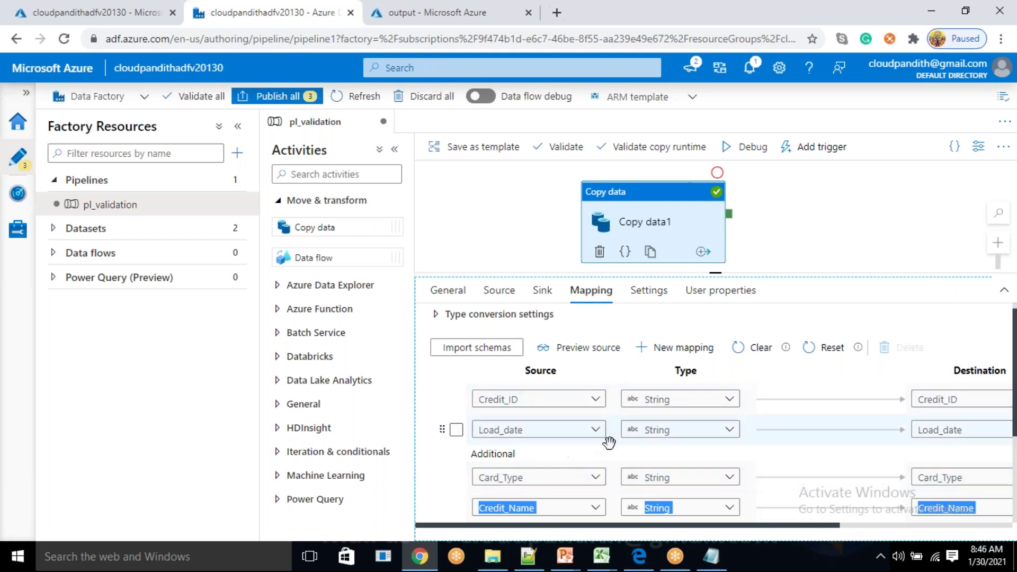
{"action": "scroll", "coordinate": [653, 452], "scroll_direction": "down", "scroll_amount": 3}
{"action": "scroll", "coordinate": [649, 447], "scroll_direction": "up", "scroll_amount": 2}
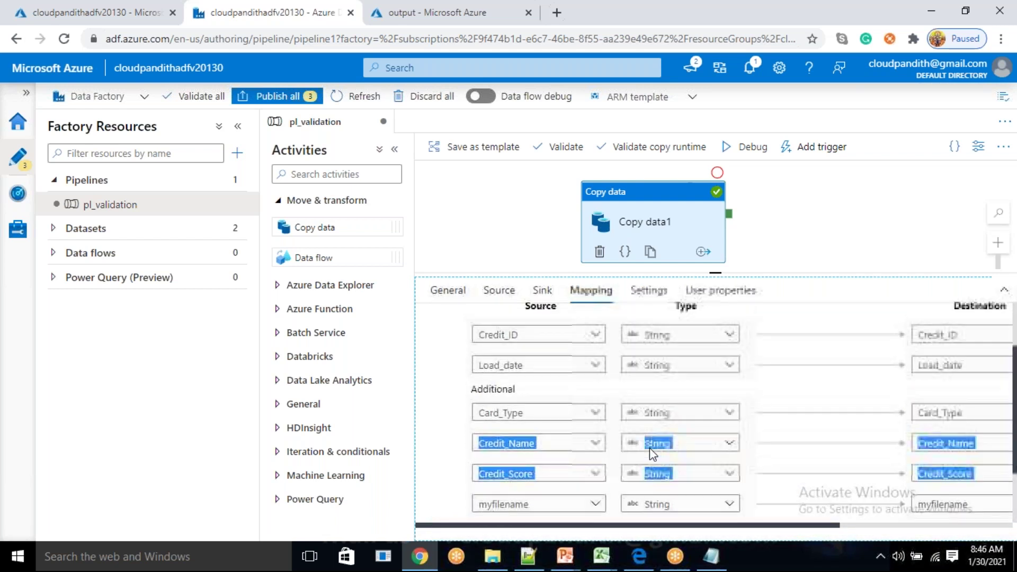
{"action": "scroll", "coordinate": [650, 447], "scroll_direction": "up", "scroll_amount": 2}
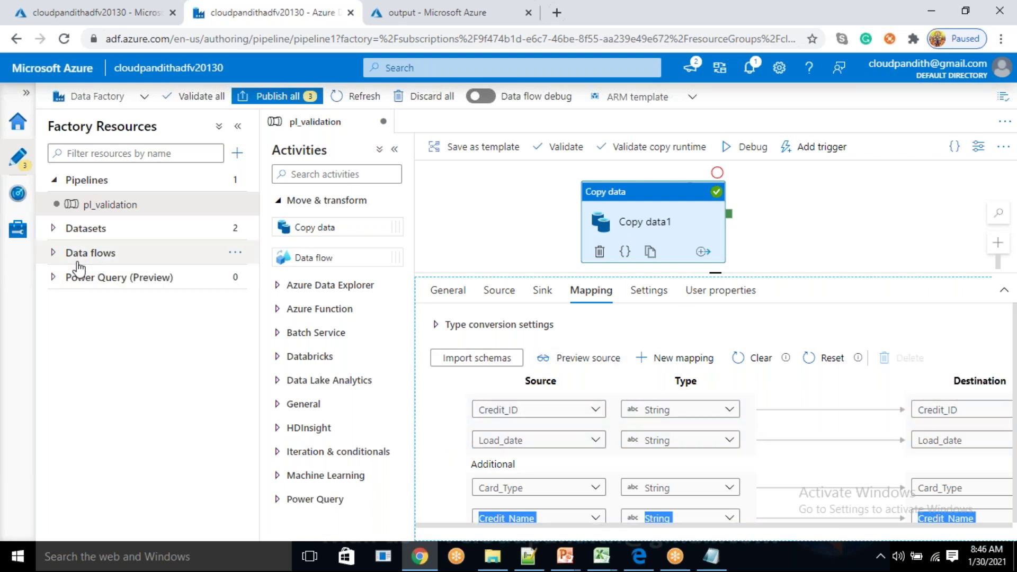
{"action": "scroll", "coordinate": [530, 366], "scroll_direction": "down", "scroll_amount": 2}
{"action": "scroll", "coordinate": [549, 363], "scroll_direction": "down", "scroll_amount": 2}
{"action": "scroll", "coordinate": [549, 364], "scroll_direction": "up", "scroll_amount": 3}
{"action": "scroll", "coordinate": [549, 364], "scroll_direction": "down", "scroll_amount": 3}
{"action": "scroll", "coordinate": [549, 363], "scroll_direction": "up", "scroll_amount": 3}
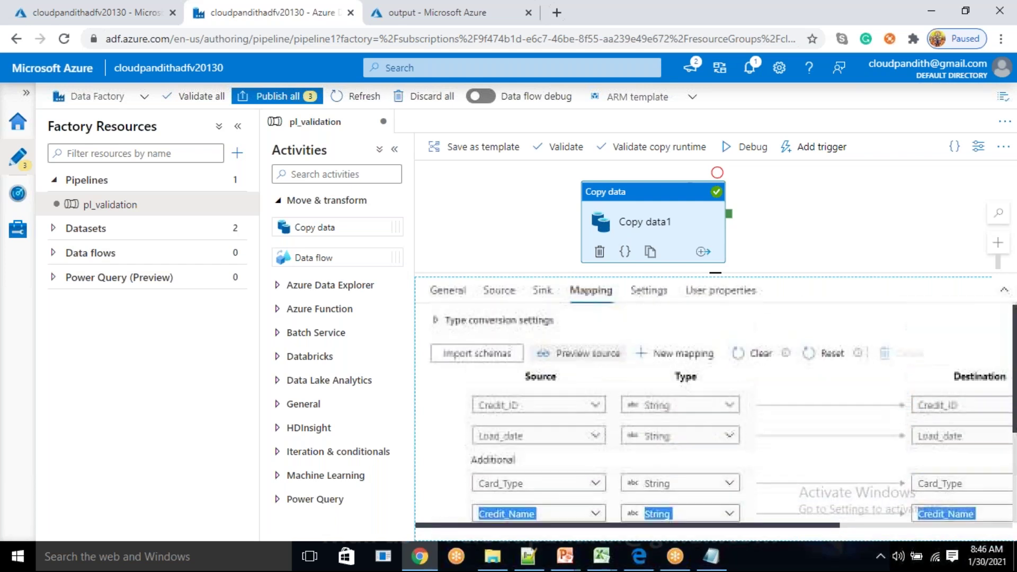
{"action": "scroll", "coordinate": [550, 363], "scroll_direction": "down", "scroll_amount": 3}
{"action": "scroll", "coordinate": [549, 364], "scroll_direction": "up", "scroll_amount": 3}
{"action": "scroll", "coordinate": [549, 424], "scroll_direction": "down", "scroll_amount": 3}
{"action": "scroll", "coordinate": [549, 424], "scroll_direction": "up", "scroll_amount": 3}
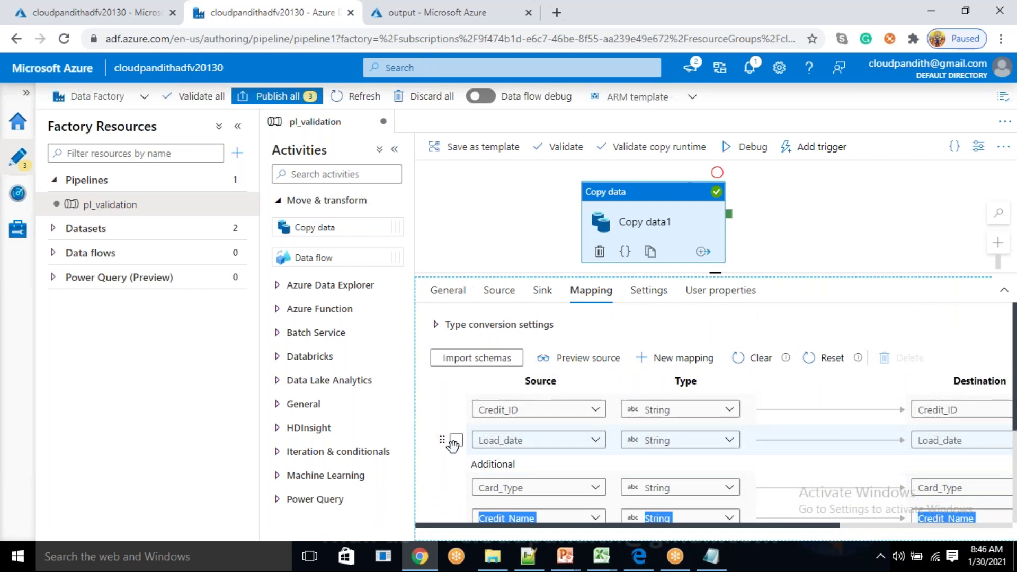
- Debug-run the pl_validation pipeline, checking its run status and refreshing the blob list of the output container
{"action": "left_click", "coordinate": [745, 151]}
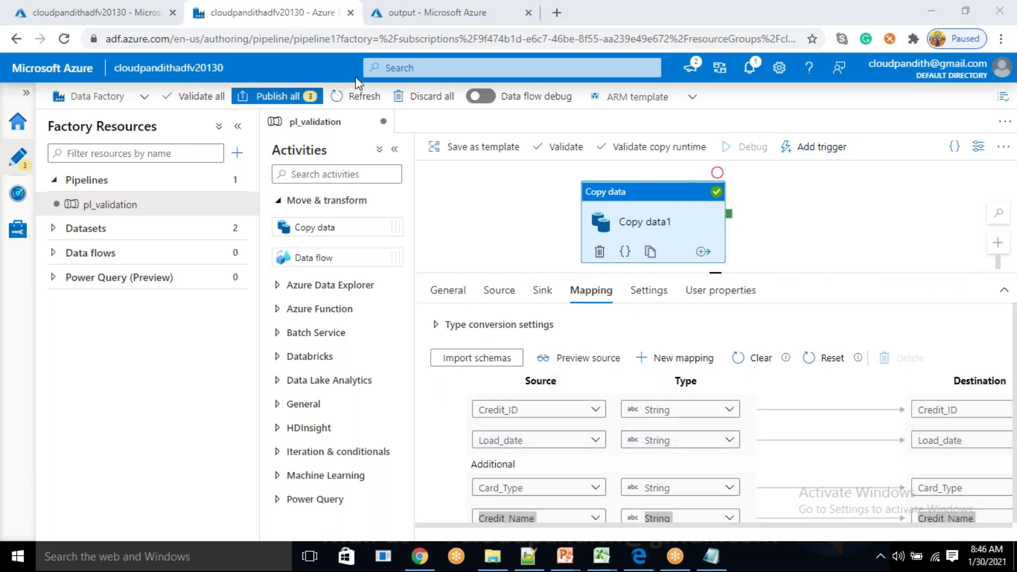
{"action": "left_click", "coordinate": [435, 12]}
{"action": "left_click", "coordinate": [428, 166]}
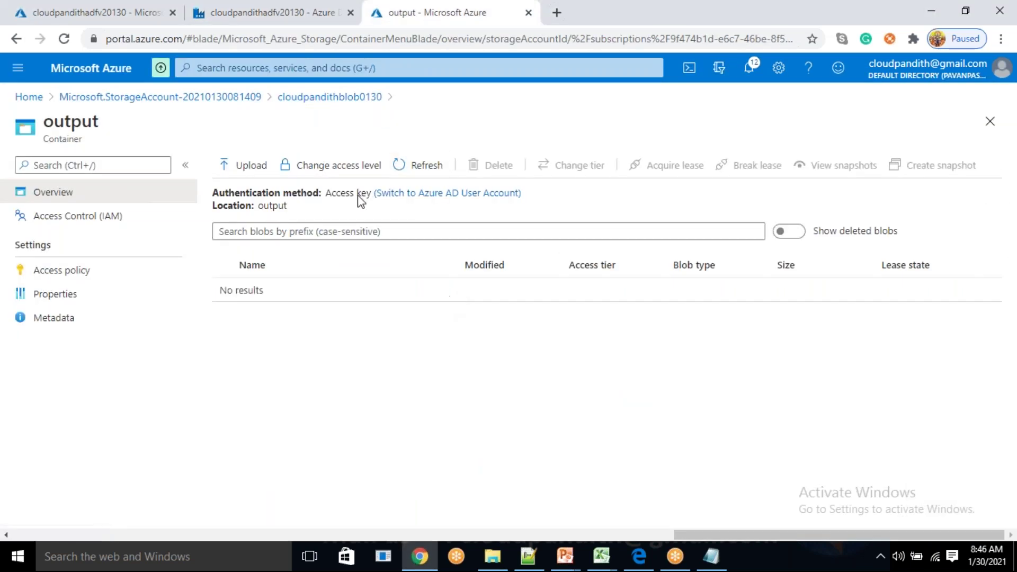
{"action": "left_click", "coordinate": [276, 8]}
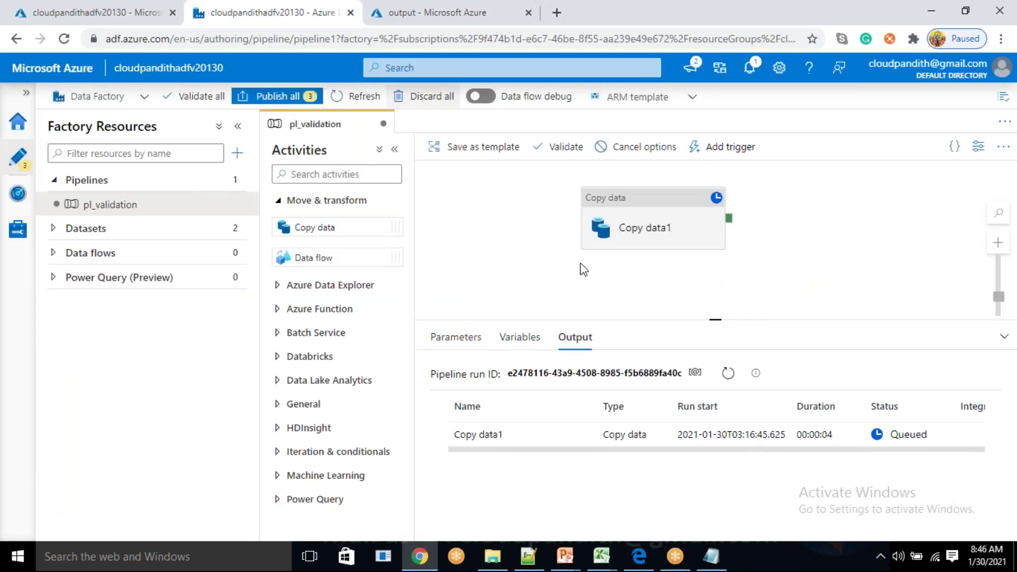
{"action": "left_click", "coordinate": [727, 375]}
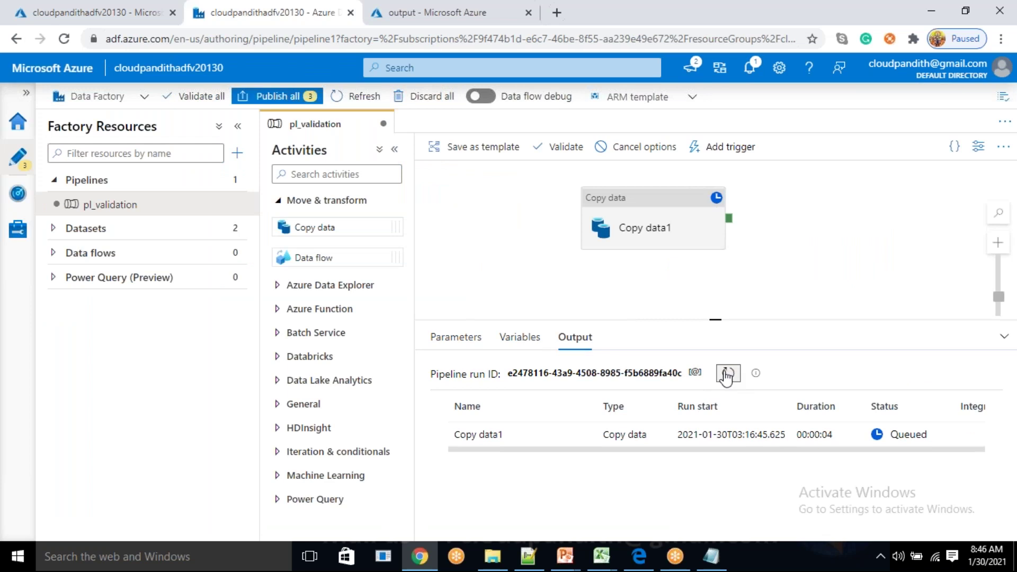
{"action": "left_click", "coordinate": [434, 7]}
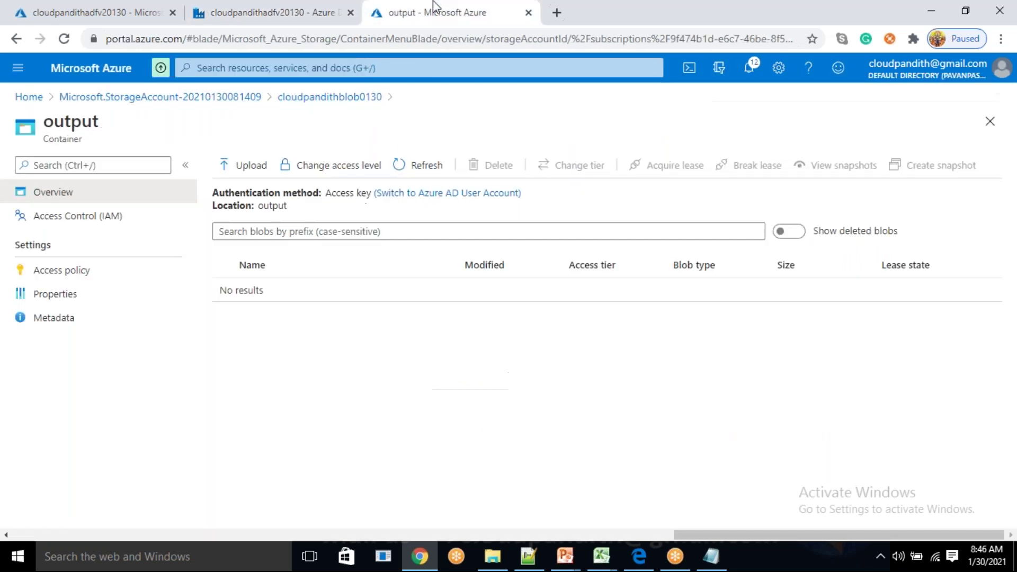
{"action": "left_click", "coordinate": [418, 164]}
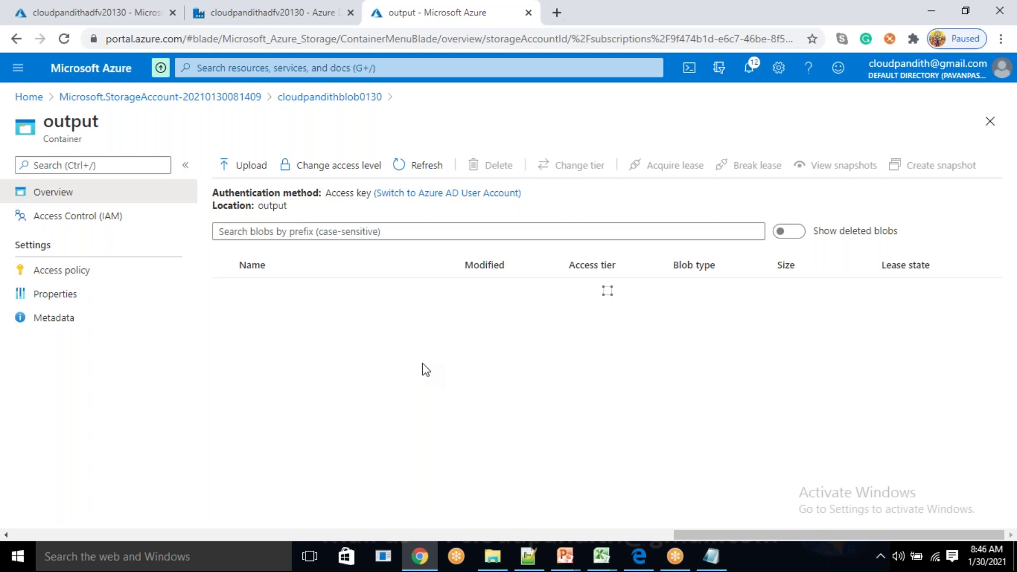
- Open the contents of results.csv in the output container and examine the position and values of the Load_date column
{"action": "left_click", "coordinate": [393, 295]}
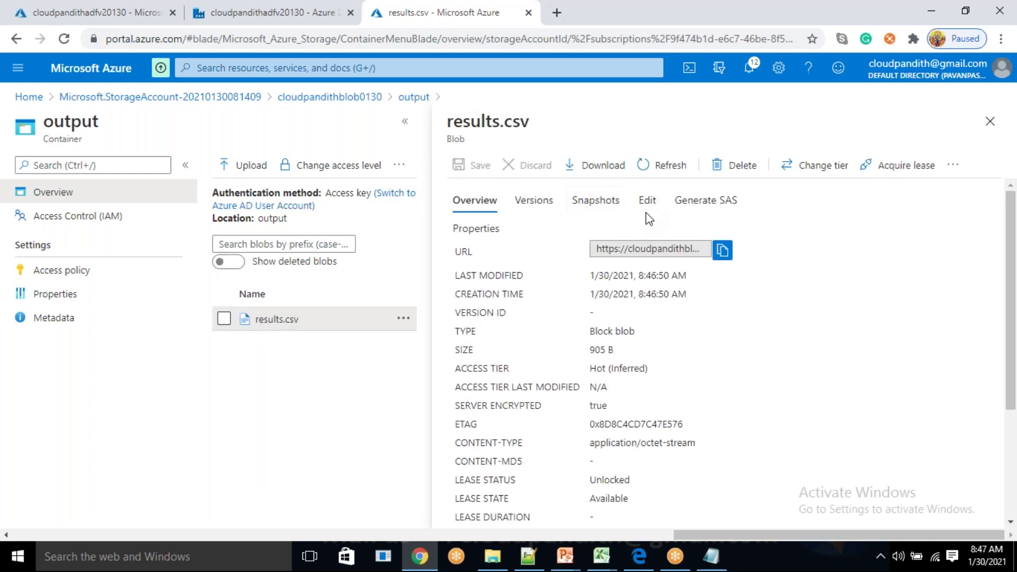
{"action": "left_click", "coordinate": [647, 200]}
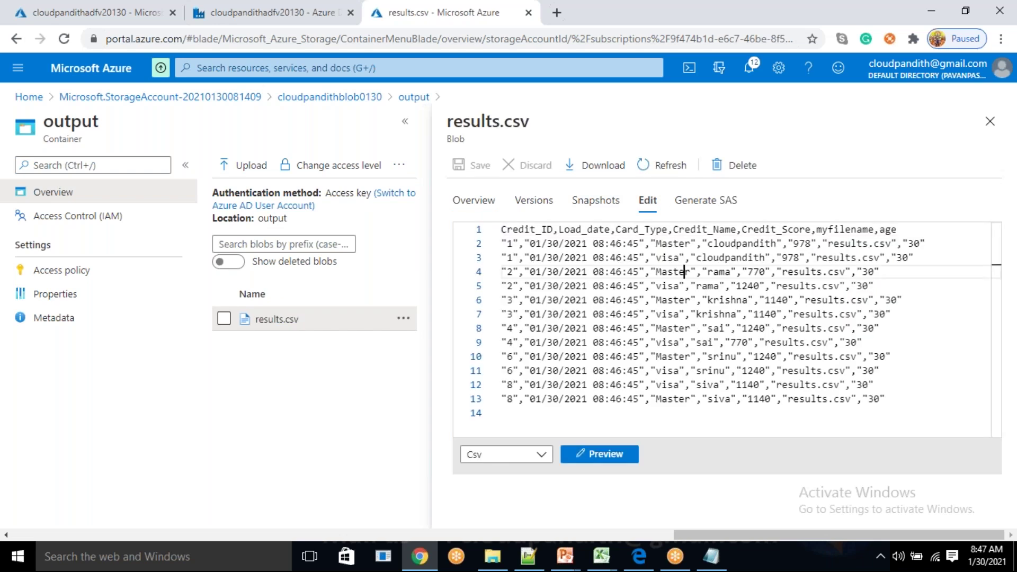
{"action": "left_click_drag", "start_coordinate": [559, 230], "coordinate": [580, 260]}
{"action": "double_click", "coordinate": [577, 272]}
{"action": "left_click_drag", "start_coordinate": [547, 399], "coordinate": [591, 401]}
{"action": "left_click_drag", "start_coordinate": [541, 287], "coordinate": [542, 314]}
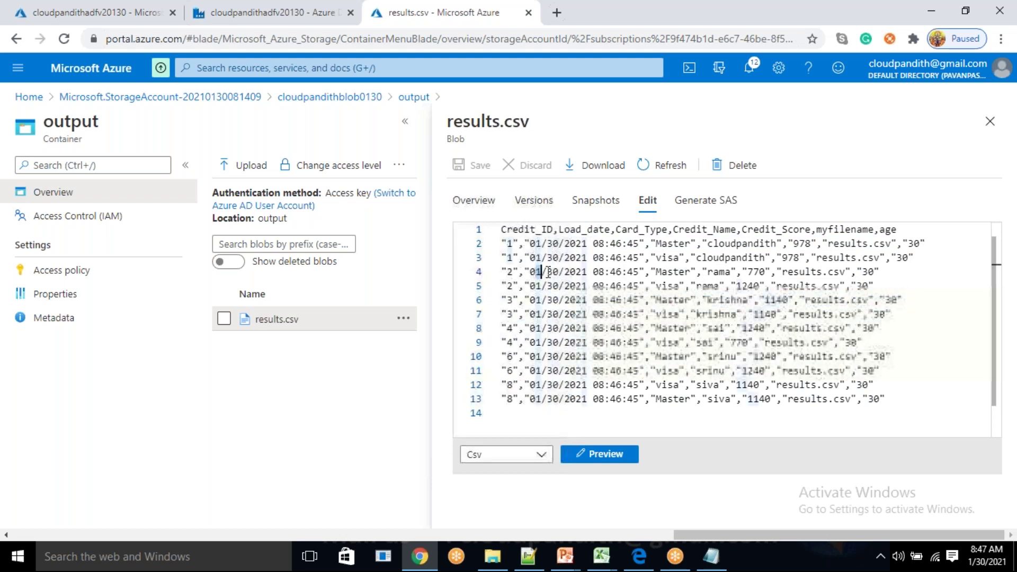
{"action": "double_click", "coordinate": [566, 243]}
{"action": "left_click_drag", "start_coordinate": [577, 241], "coordinate": [585, 230]}
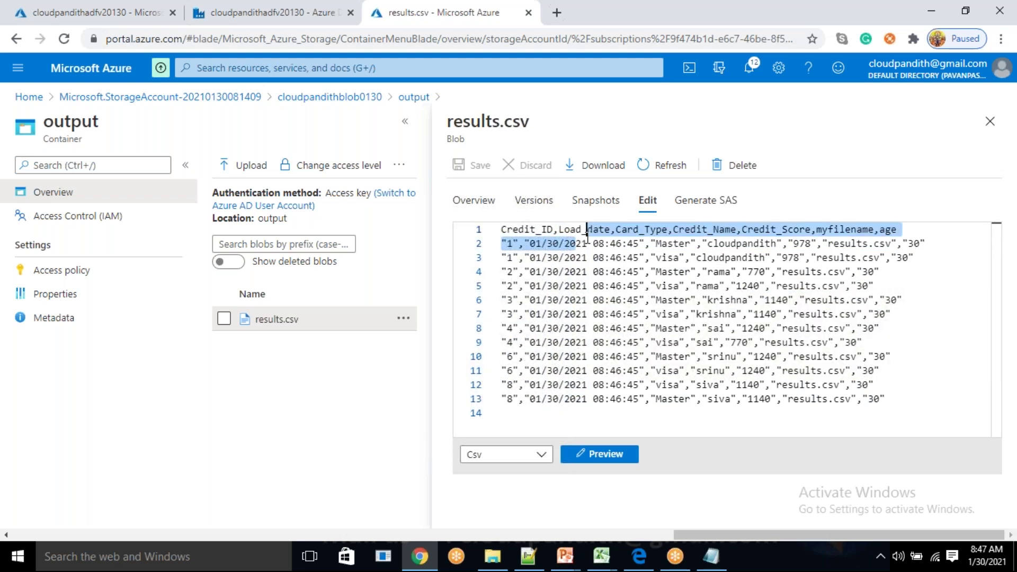
{"action": "left_click", "coordinate": [233, 7]}
{"action": "left_click", "coordinate": [408, 8]}
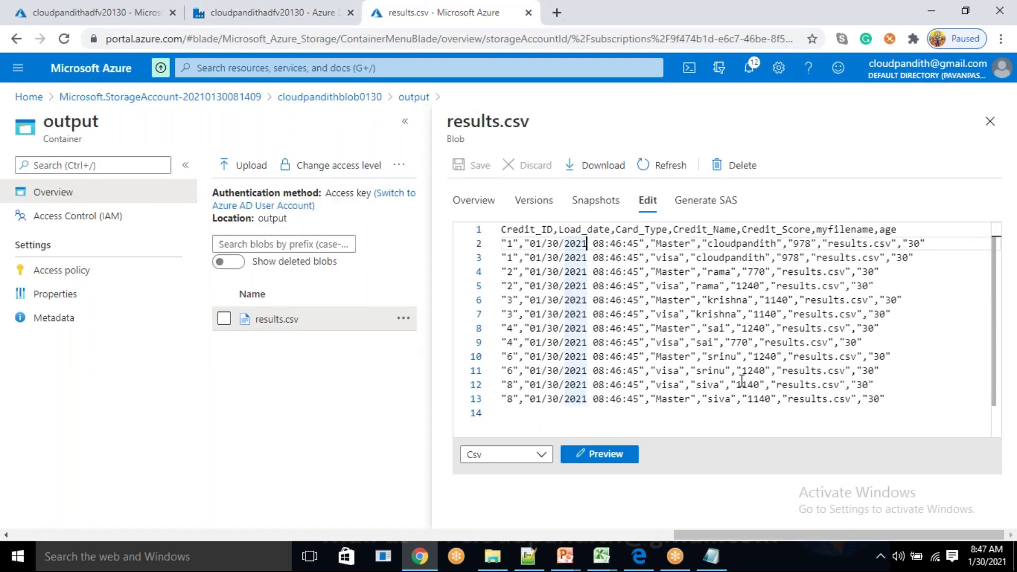
{"action": "left_click_drag", "start_coordinate": [583, 229], "coordinate": [600, 229]}
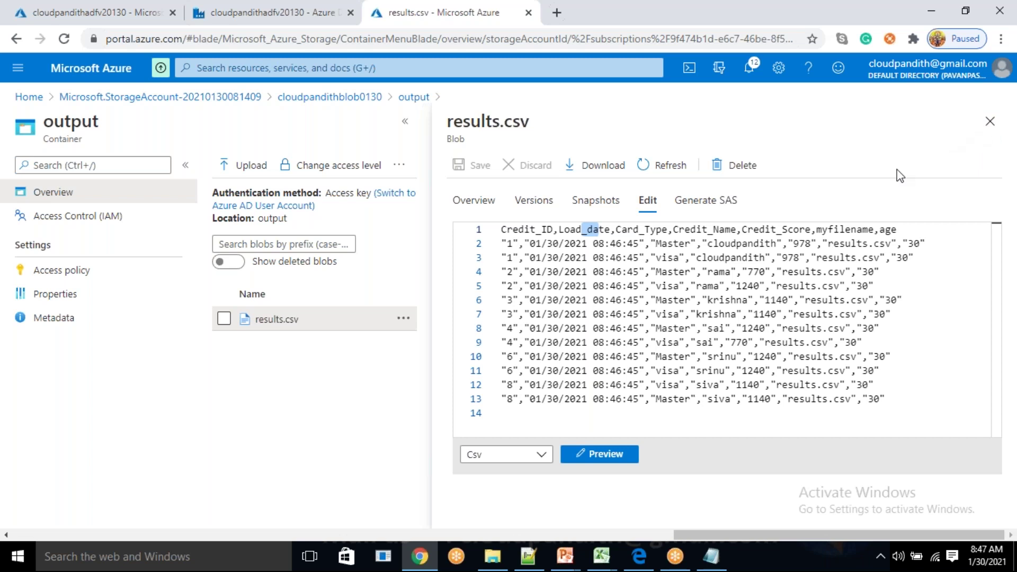
{"action": "double_click", "coordinate": [599, 244]}
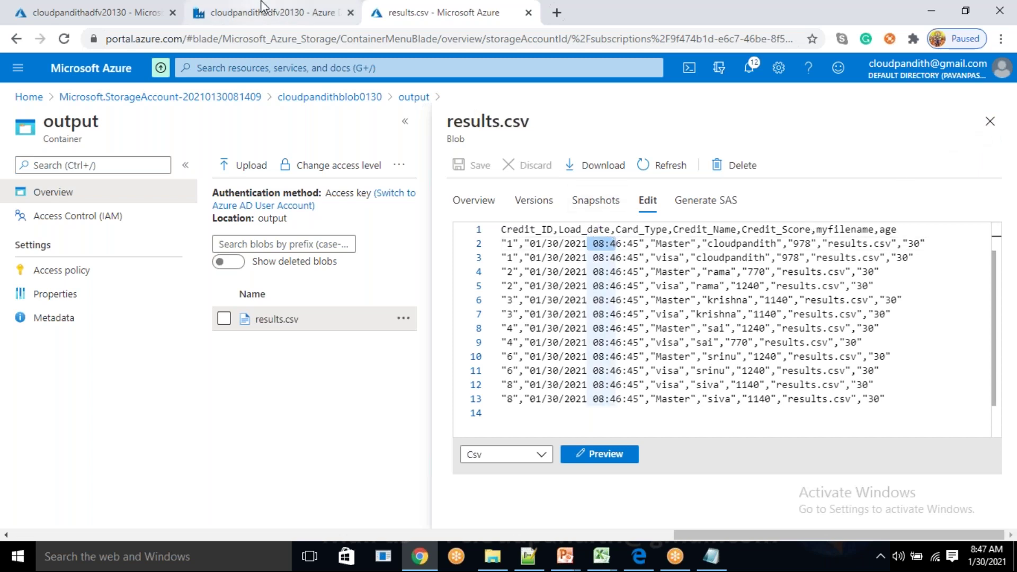
{"action": "left_click", "coordinate": [262, 9]}
{"action": "left_click", "coordinate": [642, 209]}
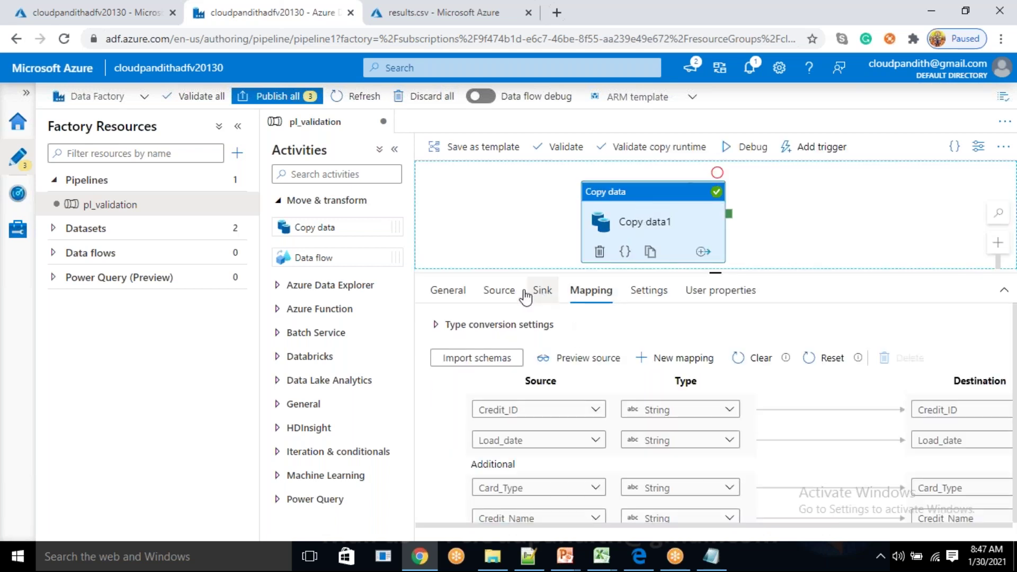
{"action": "left_click", "coordinate": [515, 293]}
{"action": "scroll", "coordinate": [718, 449], "scroll_direction": "down", "scroll_amount": 10}
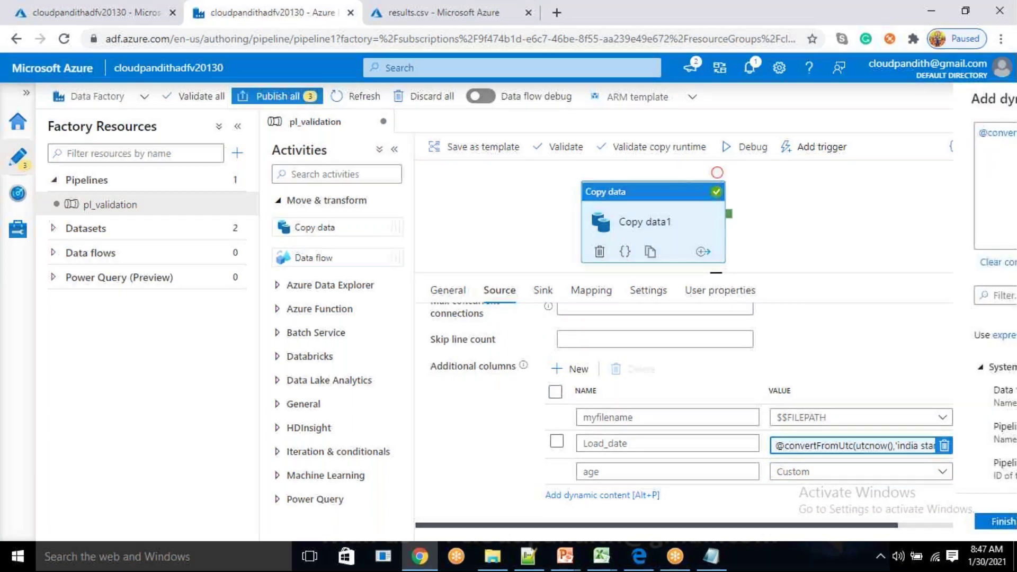
{"action": "left_click", "coordinate": [838, 448]}
{"action": "double_click", "coordinate": [705, 135]}
{"action": "left_click", "coordinate": [766, 135]}
{"action": "double_click", "coordinate": [768, 135]}
{"action": "double_click", "coordinate": [736, 135]}
{"action": "left_click", "coordinate": [711, 135]}
{"action": "double_click", "coordinate": [710, 135]}
{"action": "left_click_drag", "start_coordinate": [775, 140], "coordinate": [696, 142]}
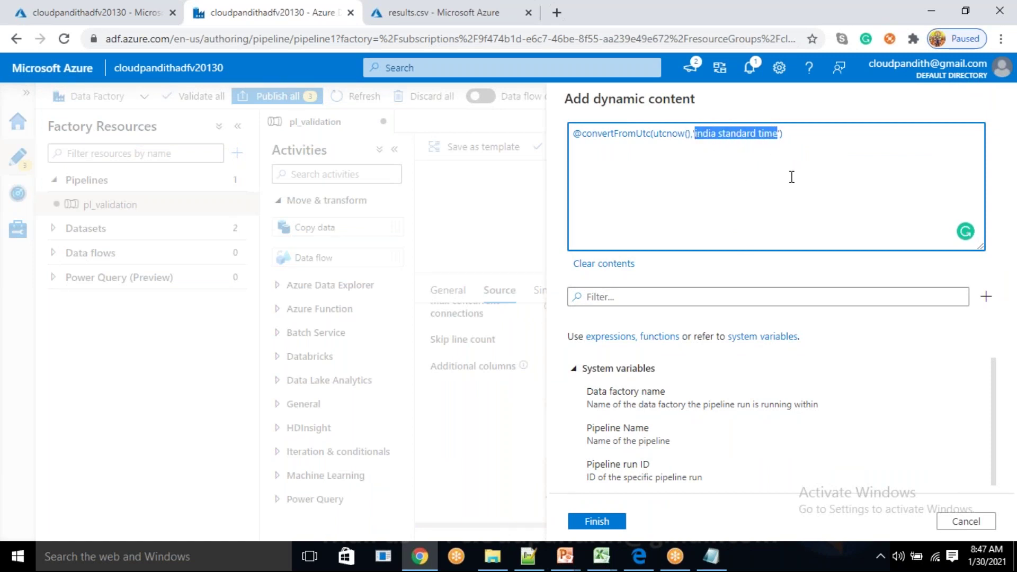
{"action": "key", "text": "BackSpace"}
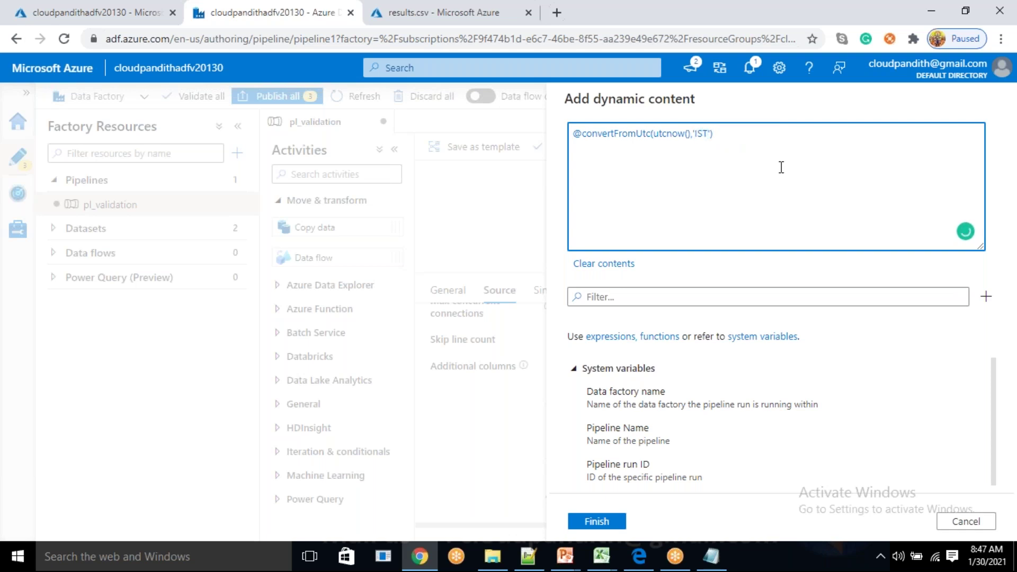
{"action": "left_click", "coordinate": [597, 521]}
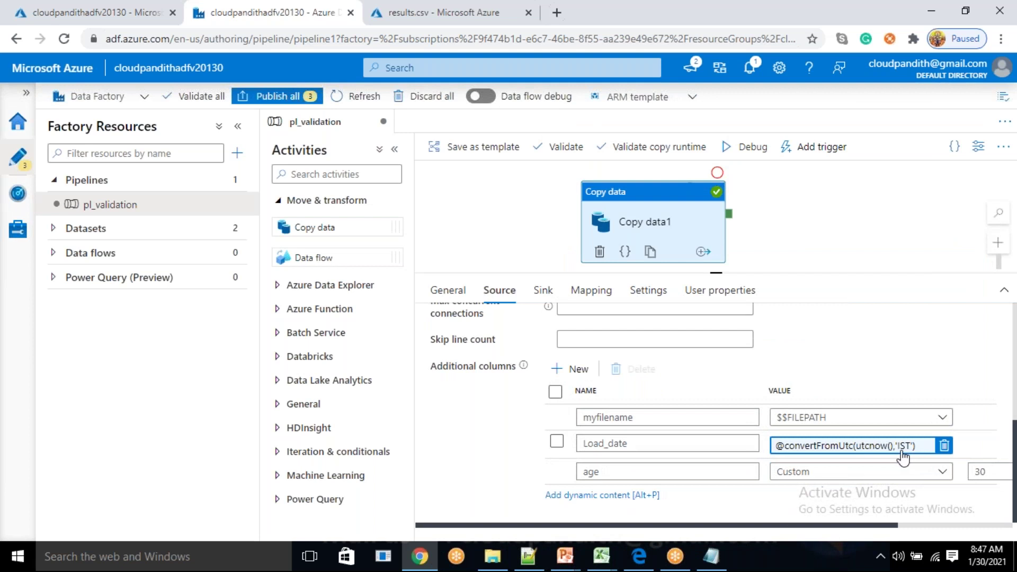
- Delete the results.csv blob from the output container
{"action": "left_click", "coordinate": [398, 11]}
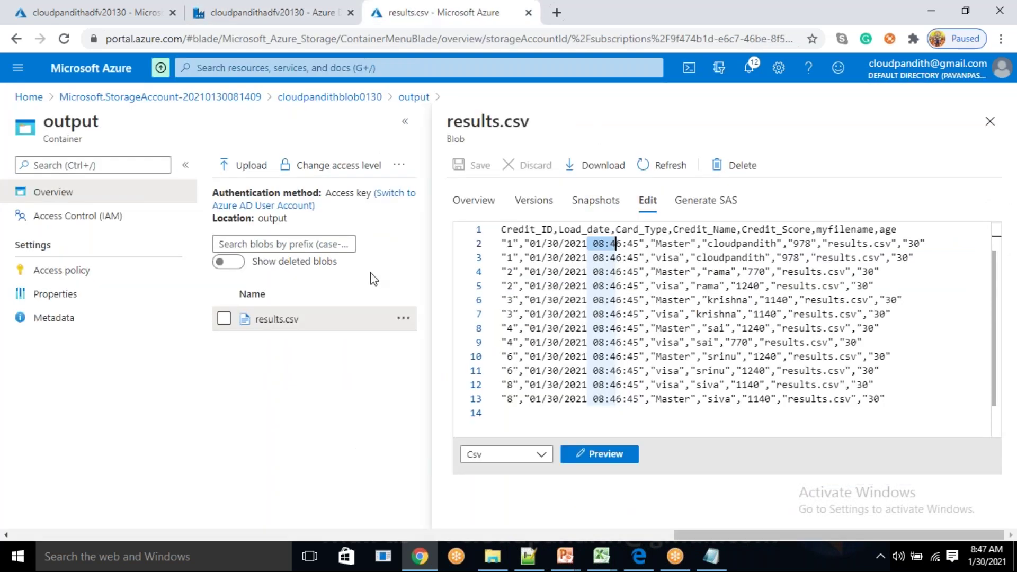
{"action": "left_click", "coordinate": [737, 165]}
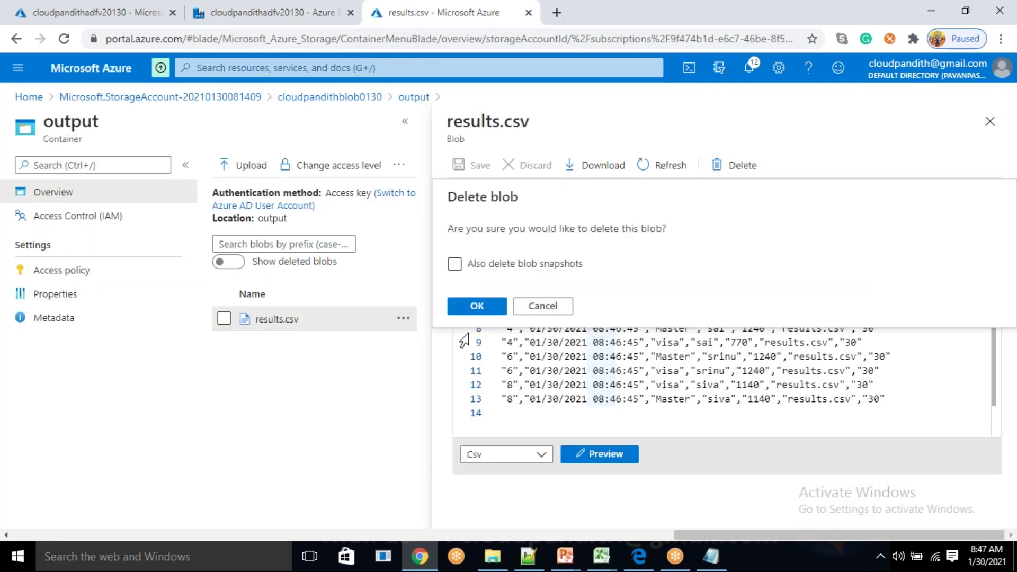
{"action": "left_click", "coordinate": [491, 306]}
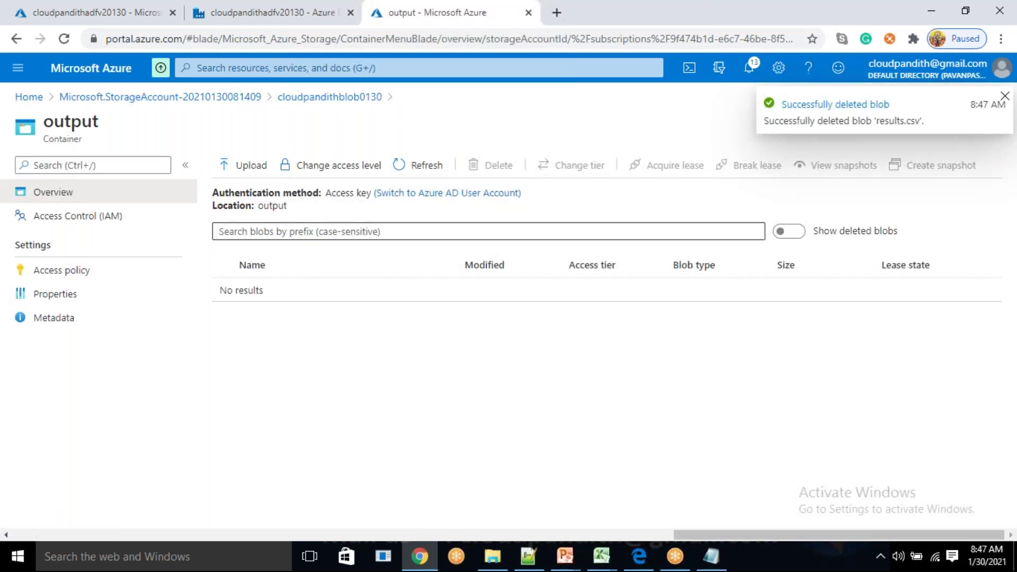
- Return to the pl_validation pipeline, debug it again and refresh the run status
{"action": "left_click", "coordinate": [287, 7]}
{"action": "left_click", "coordinate": [749, 147]}
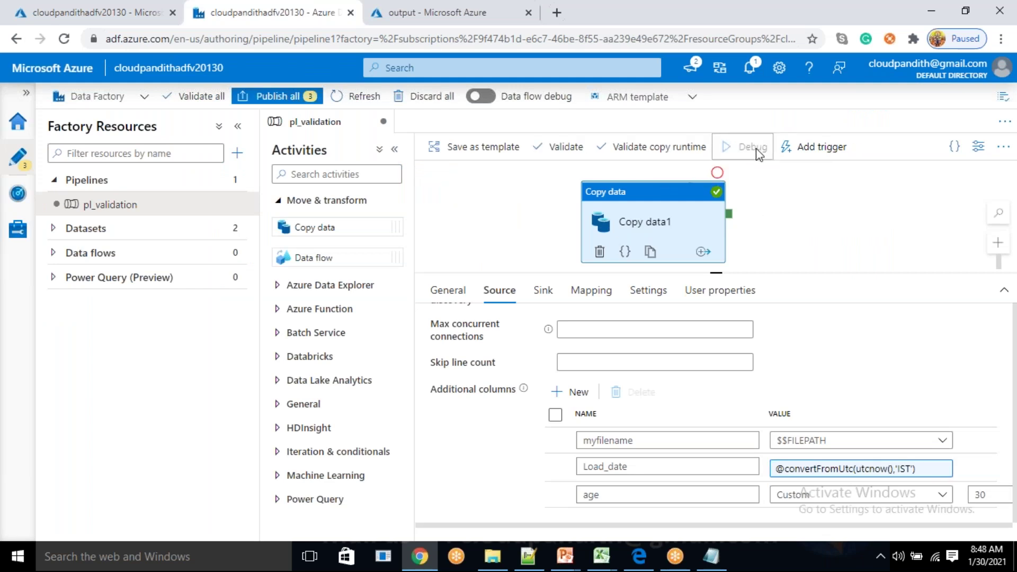
{"action": "left_click", "coordinate": [729, 373]}
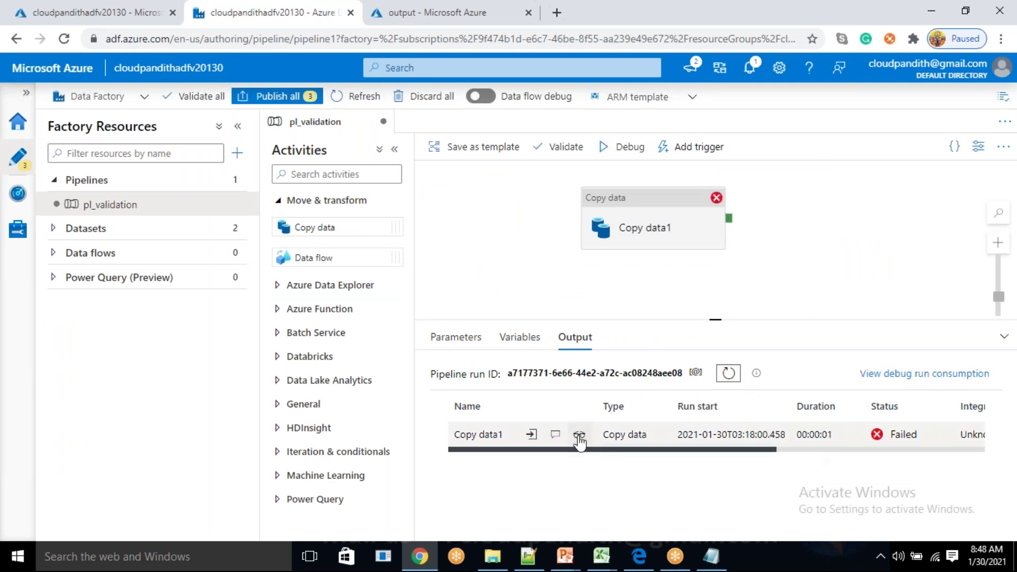
- Check the copy details of the Copy data1 run and look through the remaining columns of its output row
{"action": "left_click", "coordinate": [579, 436]}
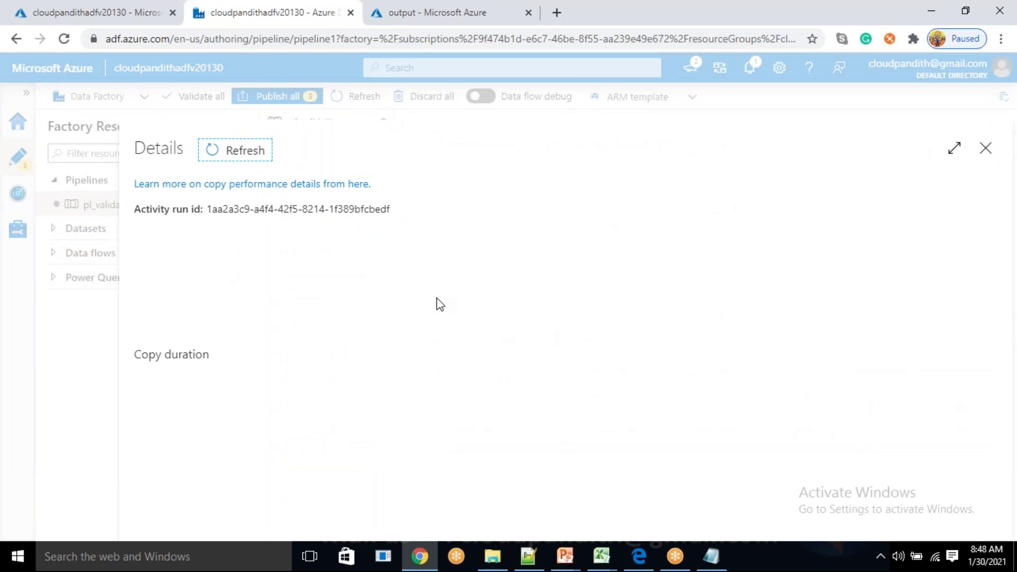
{"action": "left_click", "coordinate": [220, 154]}
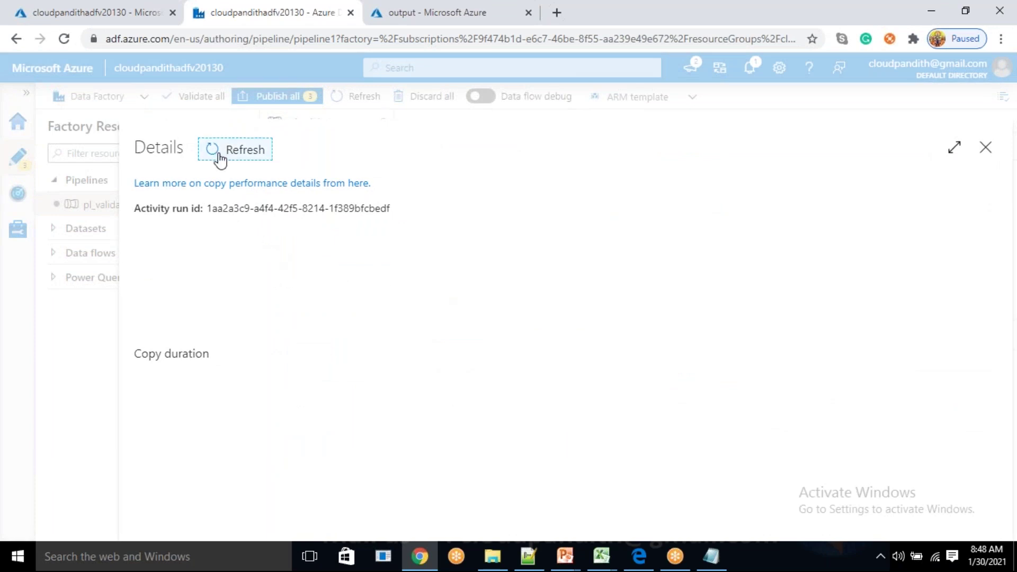
{"action": "left_click", "coordinate": [985, 146]}
{"action": "left_click_drag", "start_coordinate": [556, 450], "coordinate": [762, 445]}
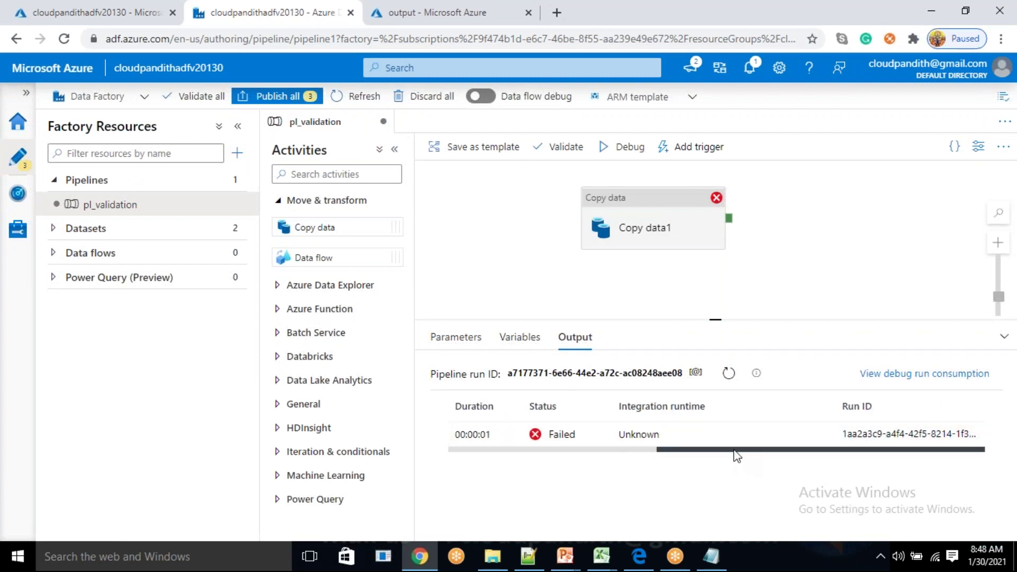
{"action": "left_click_drag", "start_coordinate": [736, 454], "coordinate": [494, 449]}
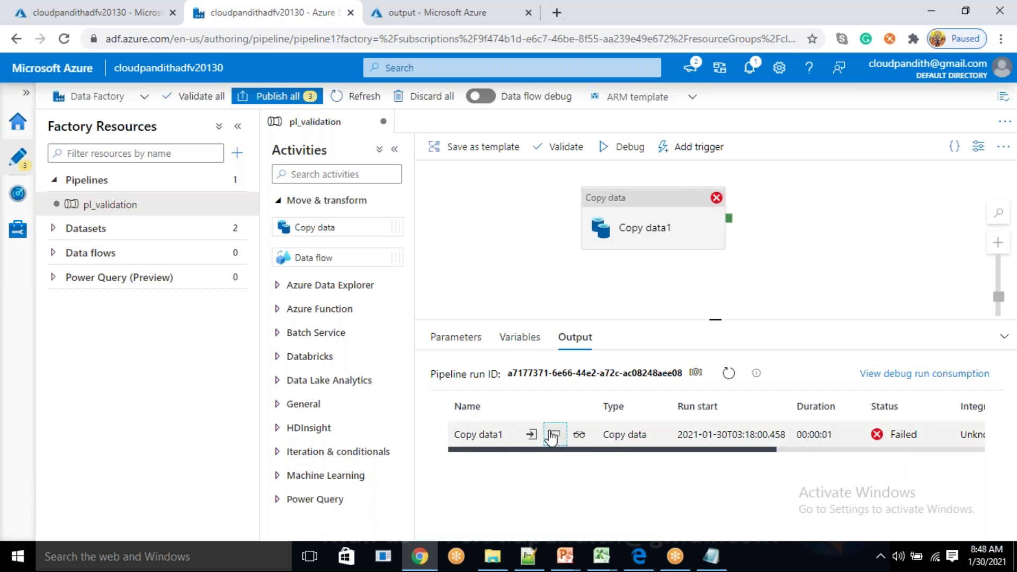
- Read the error details of the Copy data1 run, focusing on the convertFromUtc function and its time zone id, and close them
{"action": "left_click", "coordinate": [552, 434]}
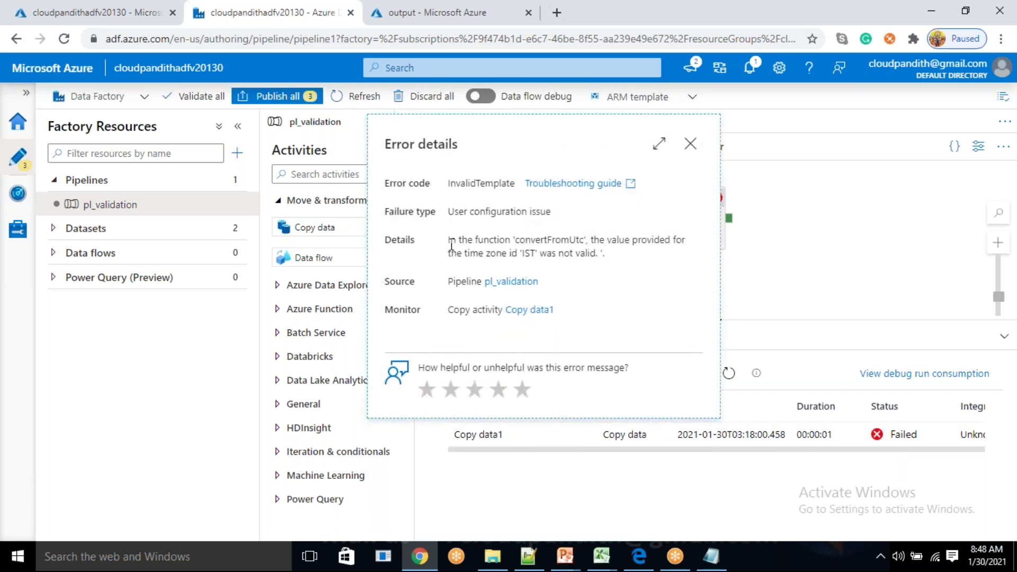
{"action": "mouse_move", "coordinate": [447, 241]}
{"action": "left_mouse_down"}
{"action": "mouse_move", "coordinate": [609, 257]}
{"action": "mouse_move", "coordinate": [452, 254]}
{"action": "mouse_move", "coordinate": [449, 241]}
{"action": "left_mouse_up"}
{"action": "left_click", "coordinate": [554, 268]}
{"action": "mouse_move", "coordinate": [520, 252]}
{"action": "left_mouse_down"}
{"action": "mouse_move", "coordinate": [536, 251]}
{"action": "mouse_move", "coordinate": [524, 254]}
{"action": "left_mouse_up"}
{"action": "left_click", "coordinate": [540, 264]}
{"action": "left_click", "coordinate": [542, 256]}
{"action": "left_click", "coordinate": [542, 255]}
{"action": "left_click_drag", "start_coordinate": [537, 254], "coordinate": [523, 253]}
{"action": "left_click", "coordinate": [542, 253]}
{"action": "left_click", "coordinate": [540, 255]}
{"action": "left_click_drag", "start_coordinate": [537, 250], "coordinate": [523, 255]}
{"action": "double_click", "coordinate": [550, 233]}
{"action": "left_click", "coordinate": [534, 253]}
{"action": "left_click_drag", "start_coordinate": [472, 240], "coordinate": [604, 254]}
{"action": "left_click", "coordinate": [607, 261]}
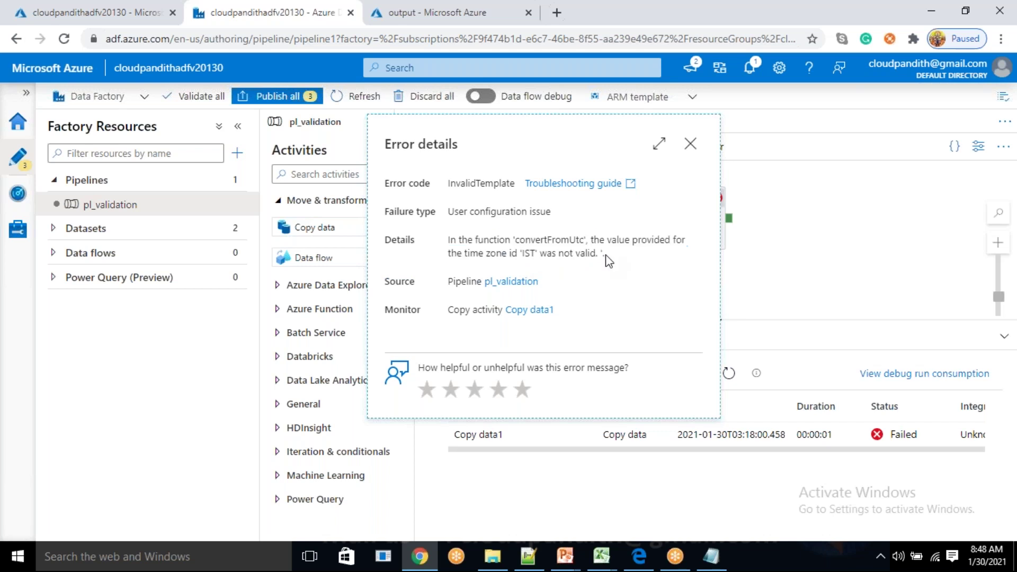
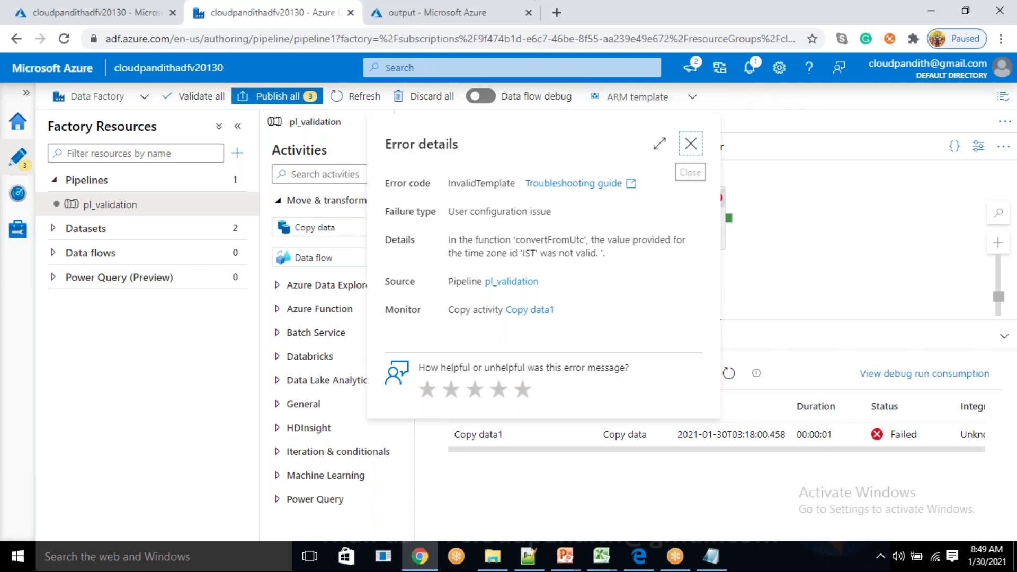
{"action": "left_click", "coordinate": [691, 143]}
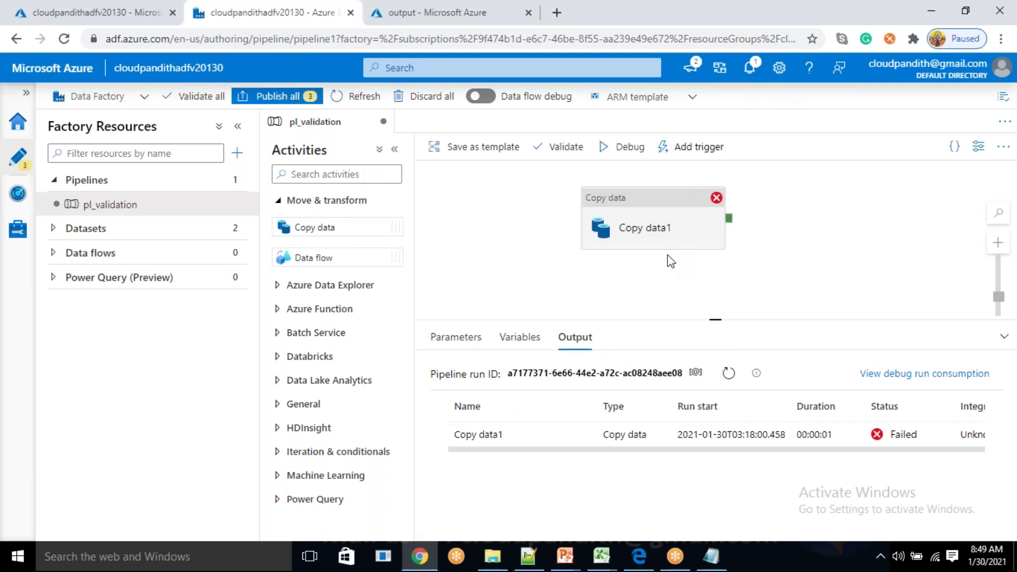
- Set the time zone in Copy data1's Load_date source column expression to 'INDIA STANDARD TIME'
{"action": "left_click", "coordinate": [638, 224]}
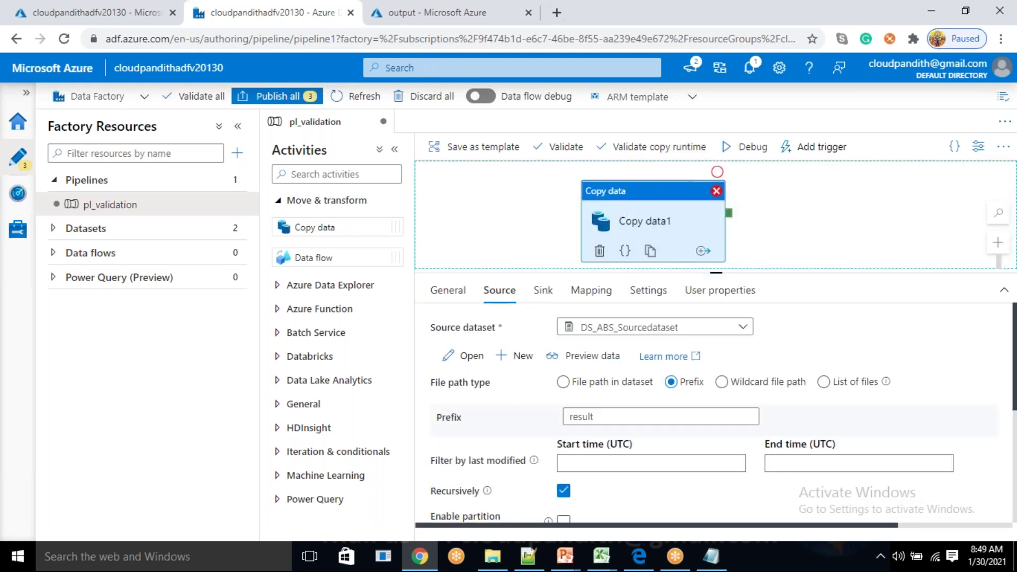
{"action": "scroll", "coordinate": [752, 480], "scroll_direction": "down", "scroll_amount": 5}
{"action": "left_click", "coordinate": [880, 445]}
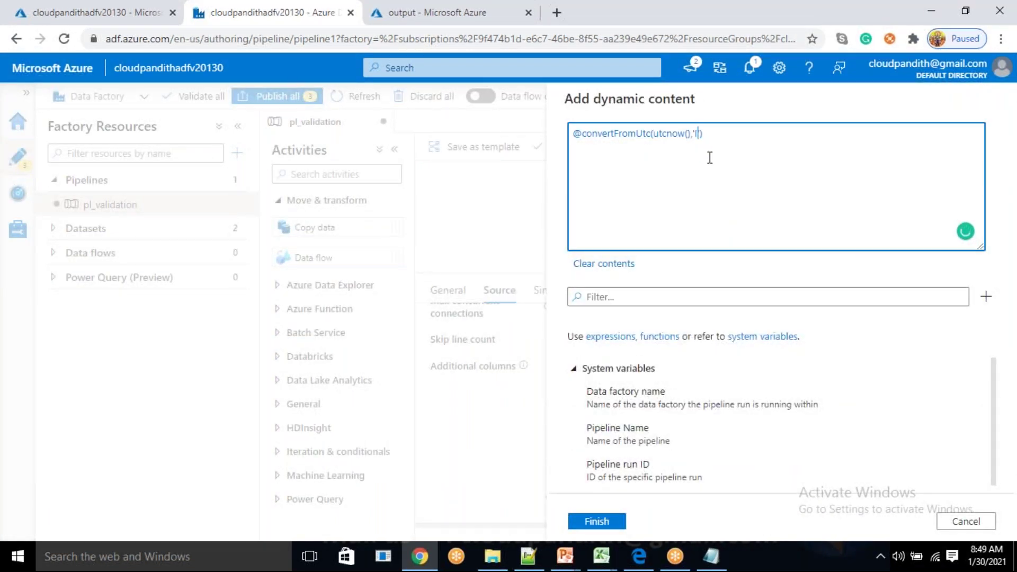
{"action": "type", "text": "NDIA STANDARD TIME"}
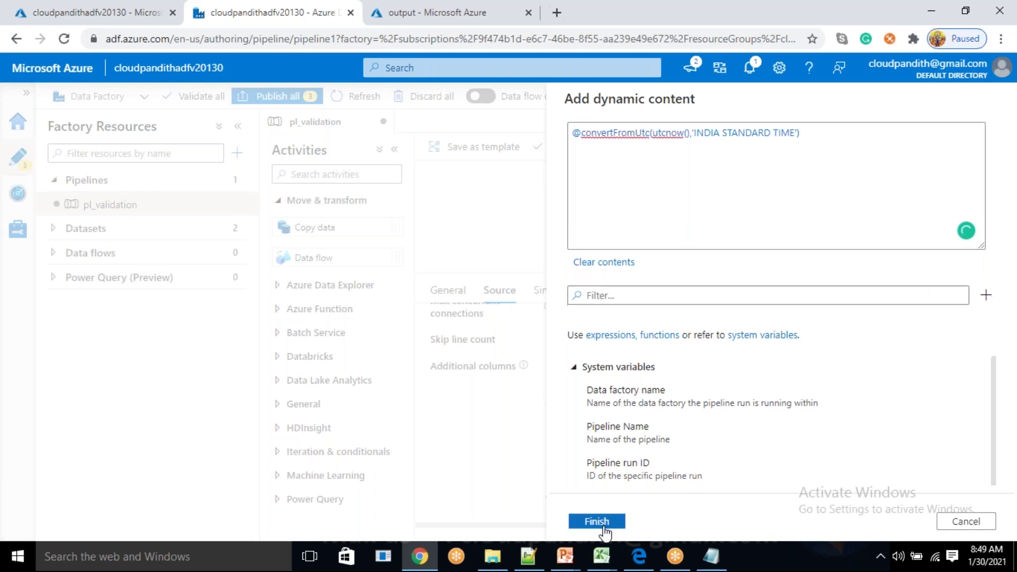
{"action": "left_click", "coordinate": [598, 522]}
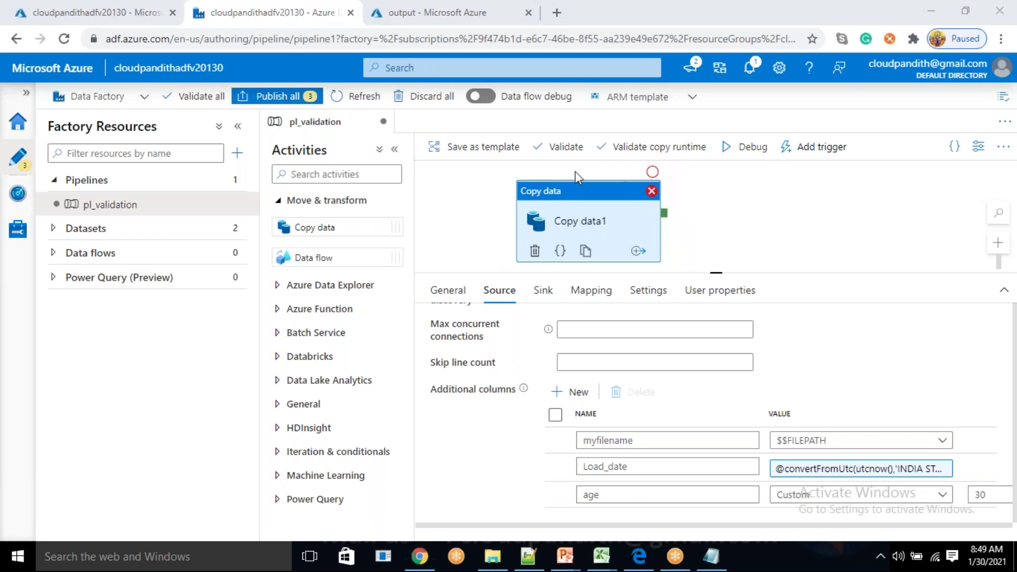
- Refresh the output container's blob list, then return to the pl_validation pipeline and run it in debug mode
{"action": "left_click", "coordinate": [389, 11]}
{"action": "left_click", "coordinate": [418, 165]}
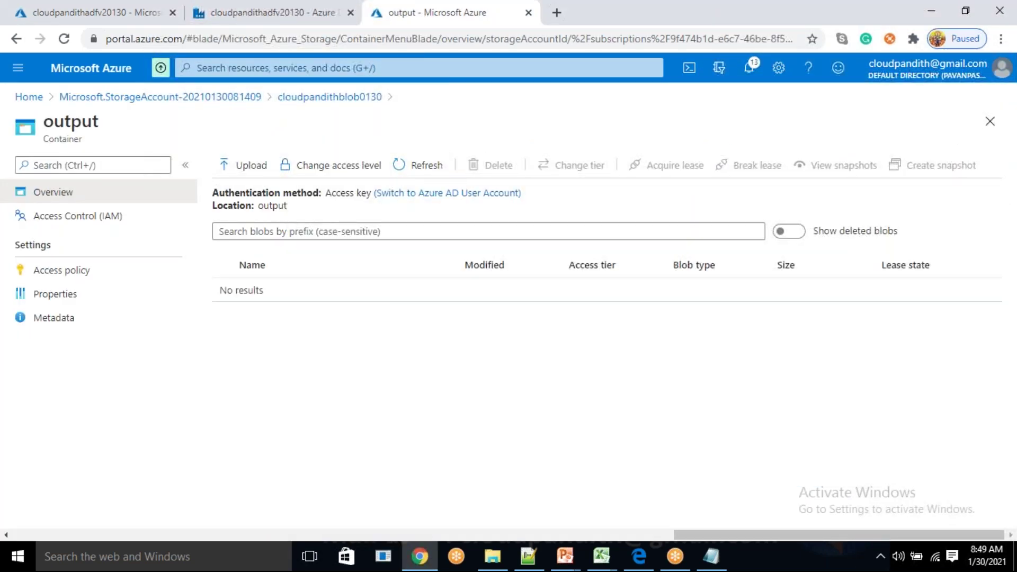
{"action": "left_click", "coordinate": [257, 10]}
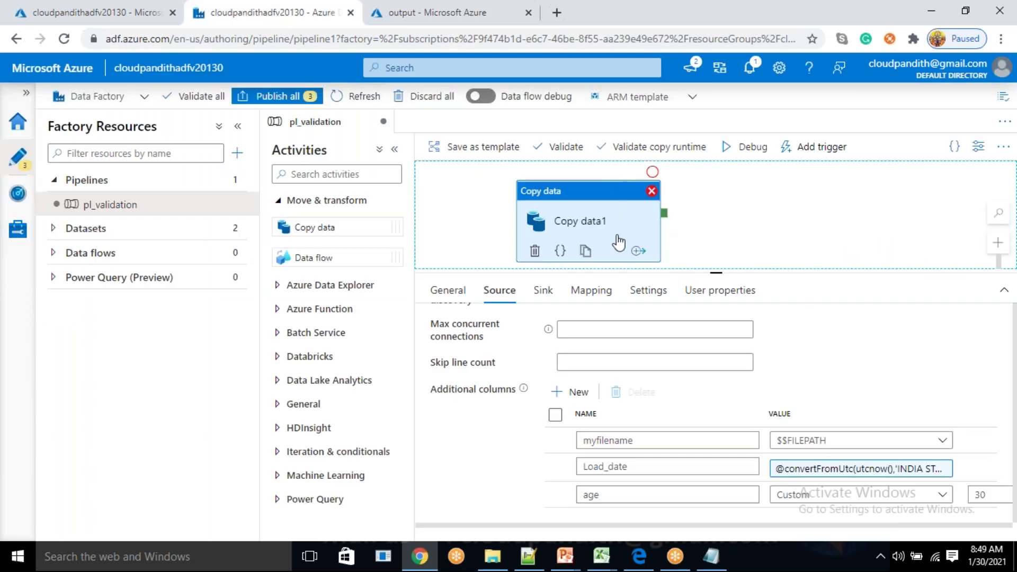
{"action": "left_click", "coordinate": [743, 147]}
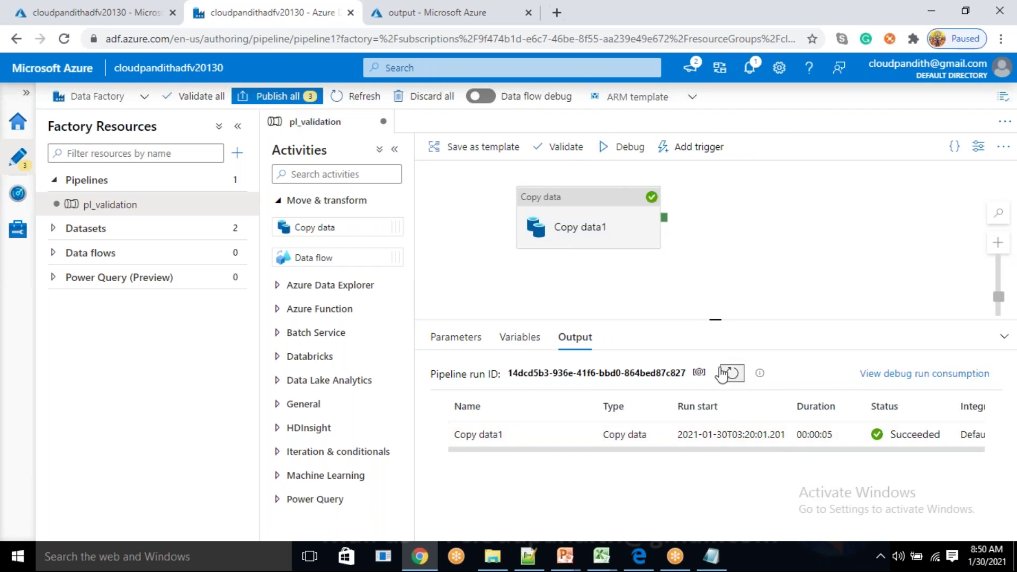
- Refresh the output container, select results.csv and open its contents to check the Load_date values
{"action": "left_click", "coordinate": [407, 10]}
{"action": "left_click", "coordinate": [400, 175]}
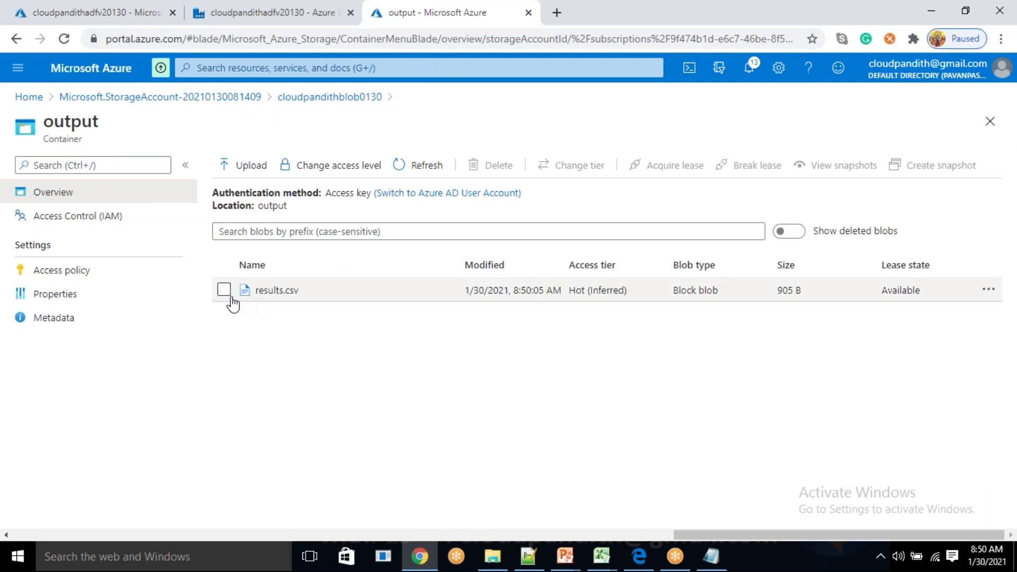
{"action": "left_click", "coordinate": [223, 290]}
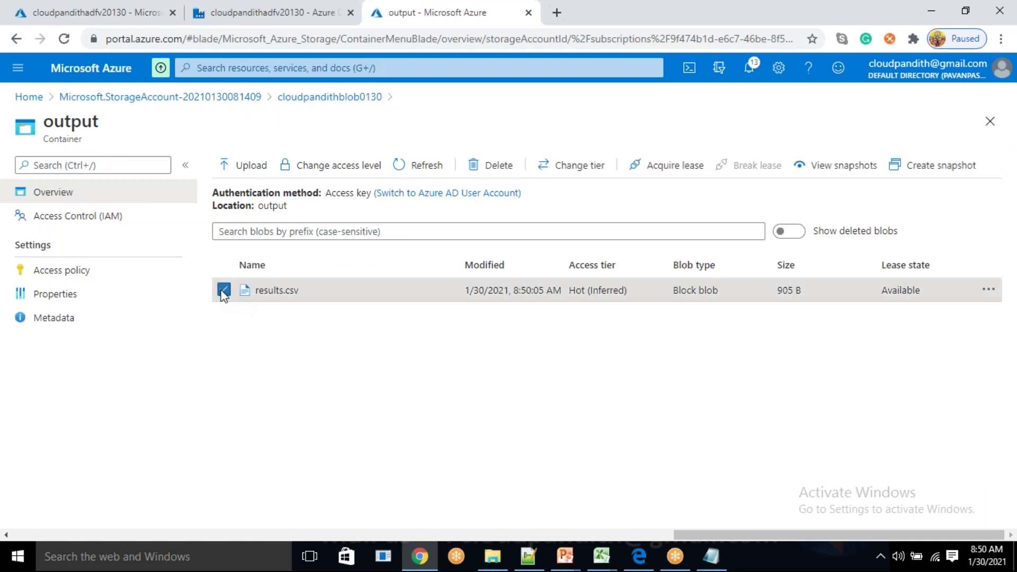
{"action": "left_click", "coordinate": [266, 300]}
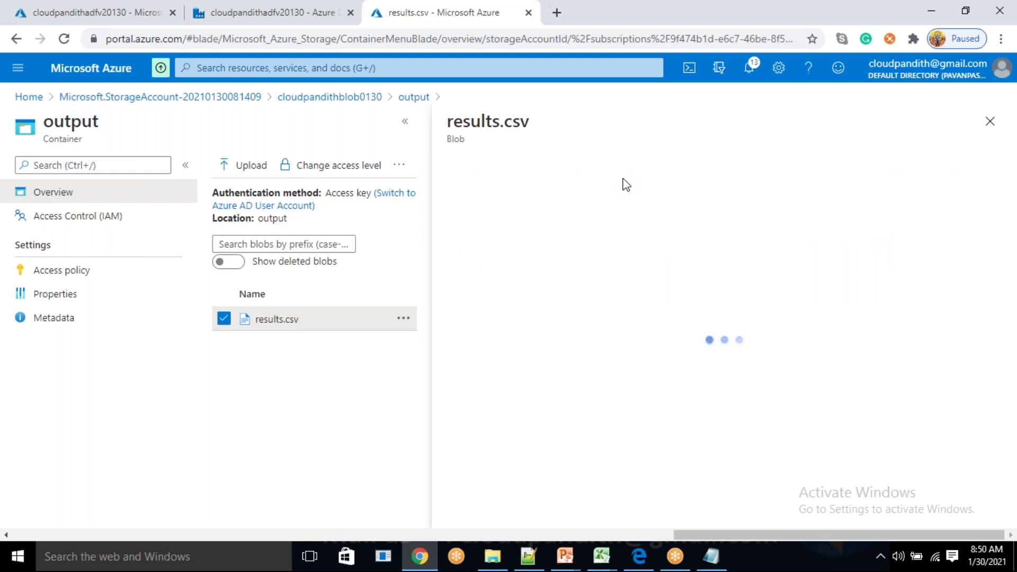
{"action": "left_click", "coordinate": [647, 200]}
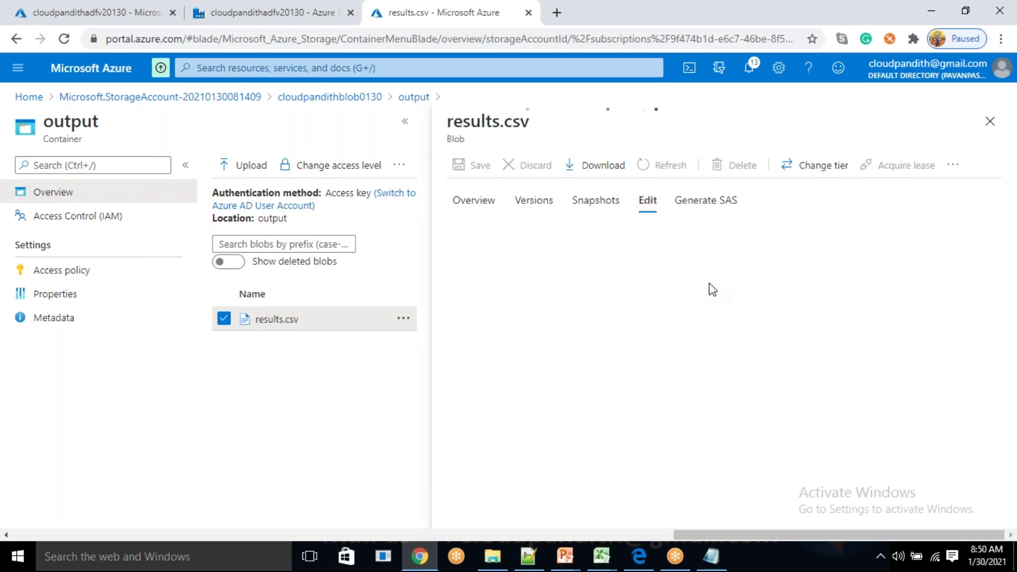
{"action": "left_click_drag", "start_coordinate": [552, 258], "coordinate": [614, 257]}
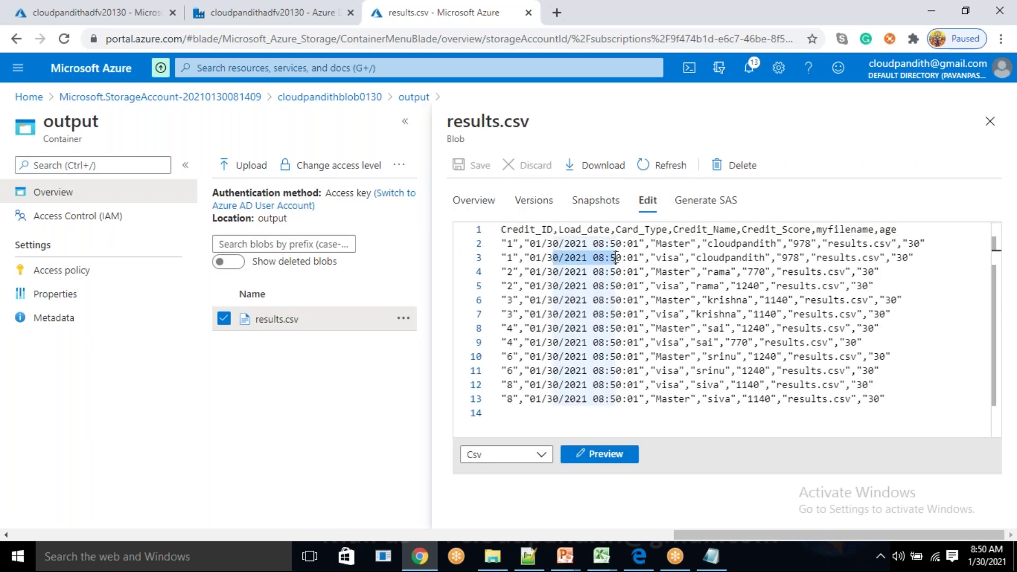
- Close the results.csv contents and delete that blob from the output container
{"action": "left_click", "coordinate": [990, 122]}
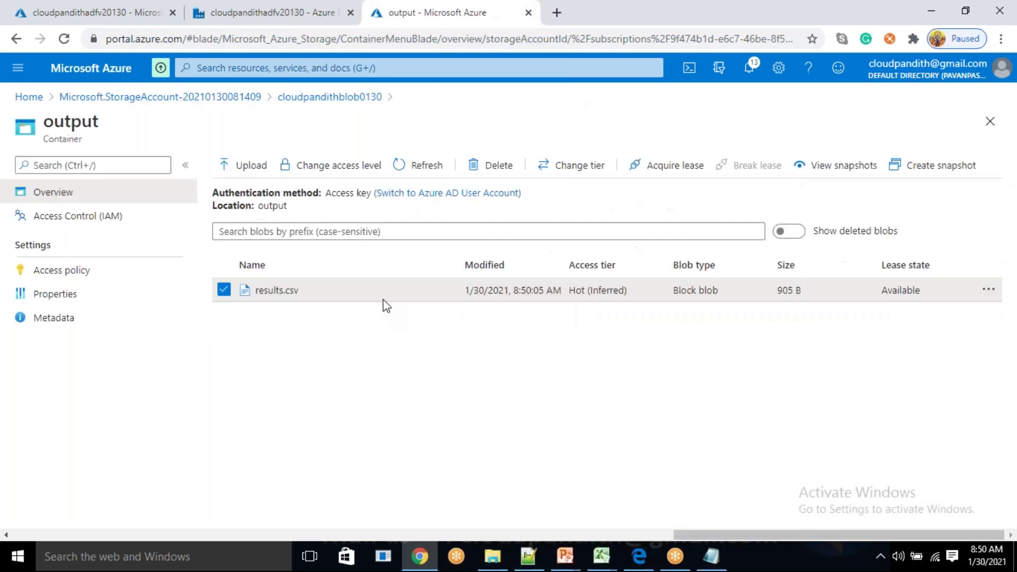
{"action": "left_click", "coordinate": [494, 165]}
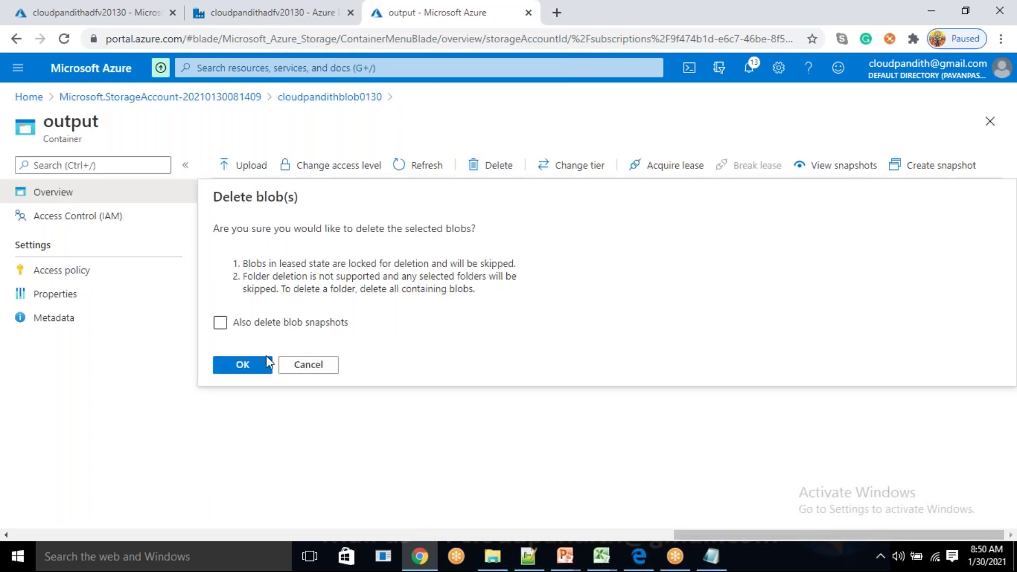
{"action": "key", "text": "Return"}
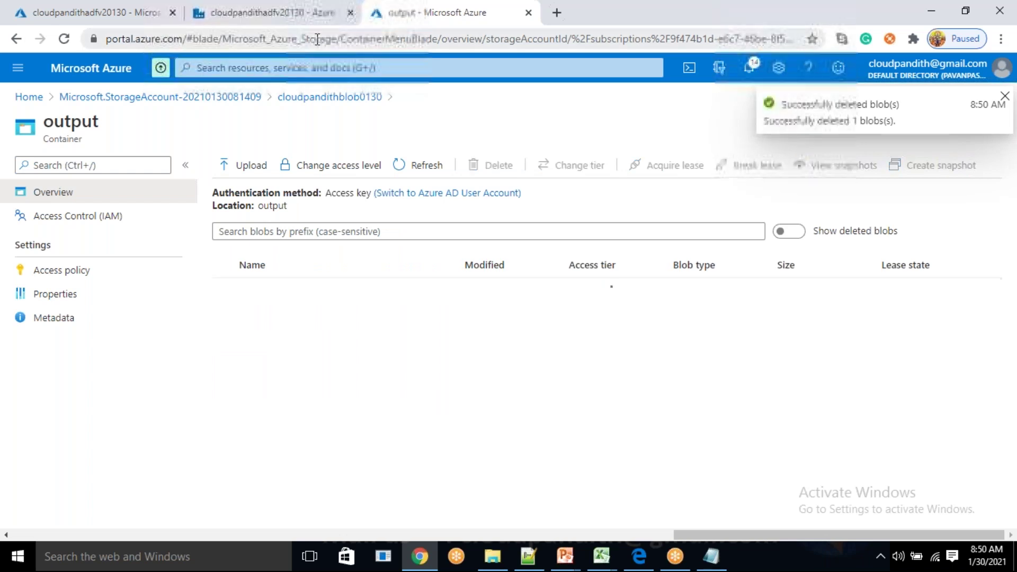
- Return to pl_validation and examine the filesRead and filesWritten properties in Copy data1's run output, then close it
{"action": "left_click", "coordinate": [274, 16]}
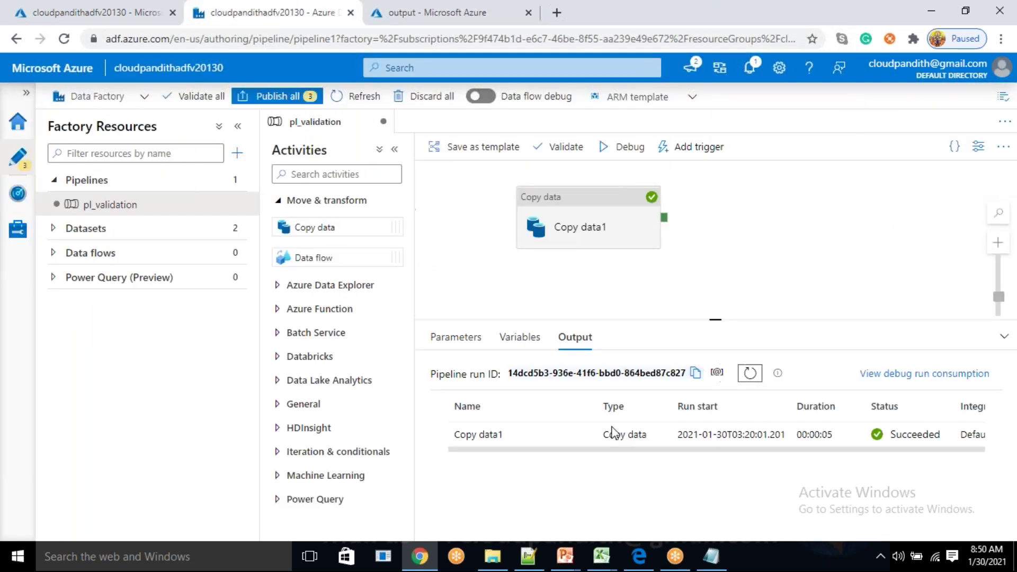
{"action": "left_click", "coordinate": [555, 434]}
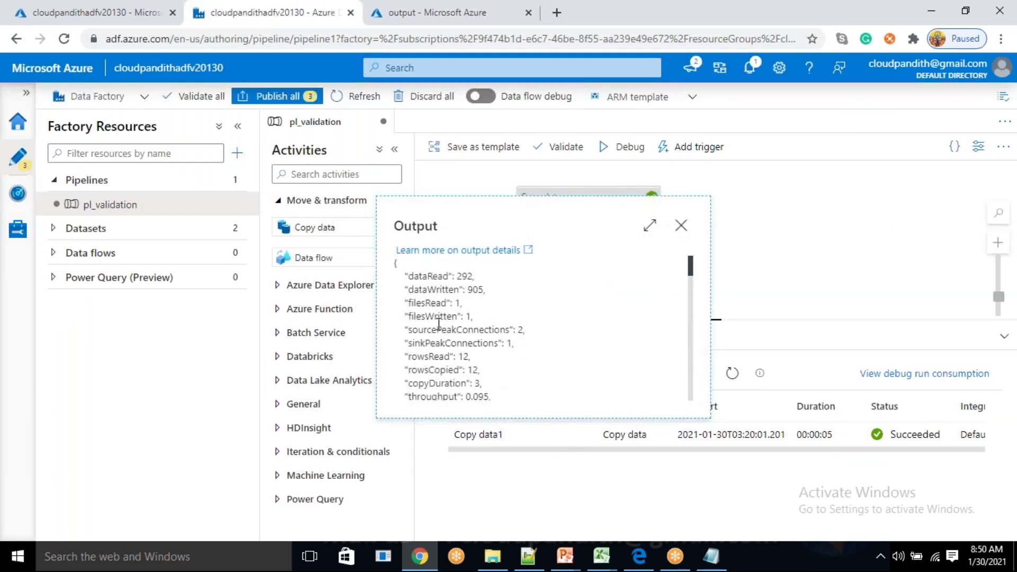
{"action": "left_click_drag", "start_coordinate": [410, 298], "coordinate": [434, 316]}
{"action": "left_click", "coordinate": [681, 225]}
- Find the If Condition activity, add it to the pipeline beside Copy data1 and connect Copy data1's success output to it
{"action": "left_click", "coordinate": [318, 174]}
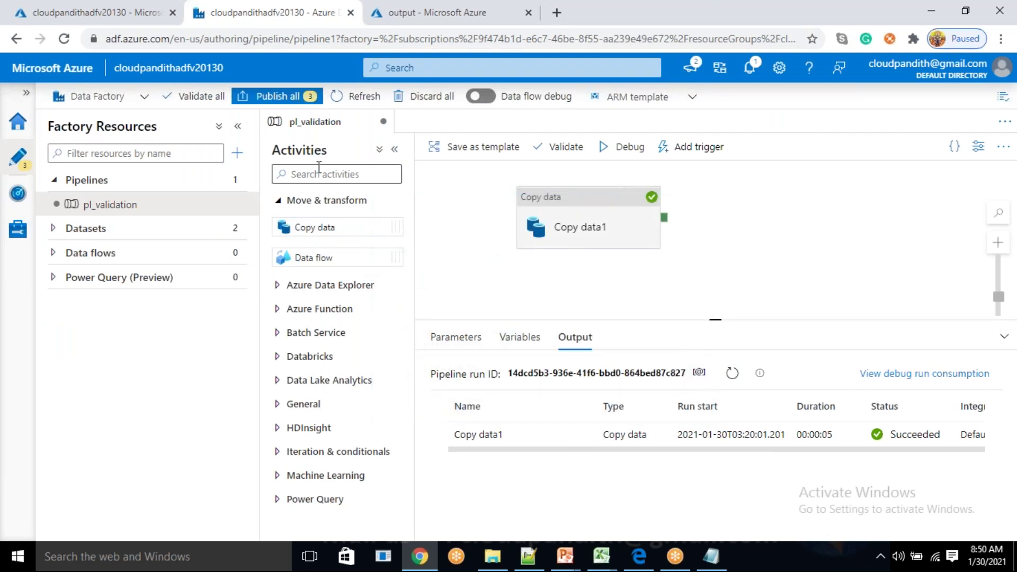
{"action": "type", "text": "IF AC"}
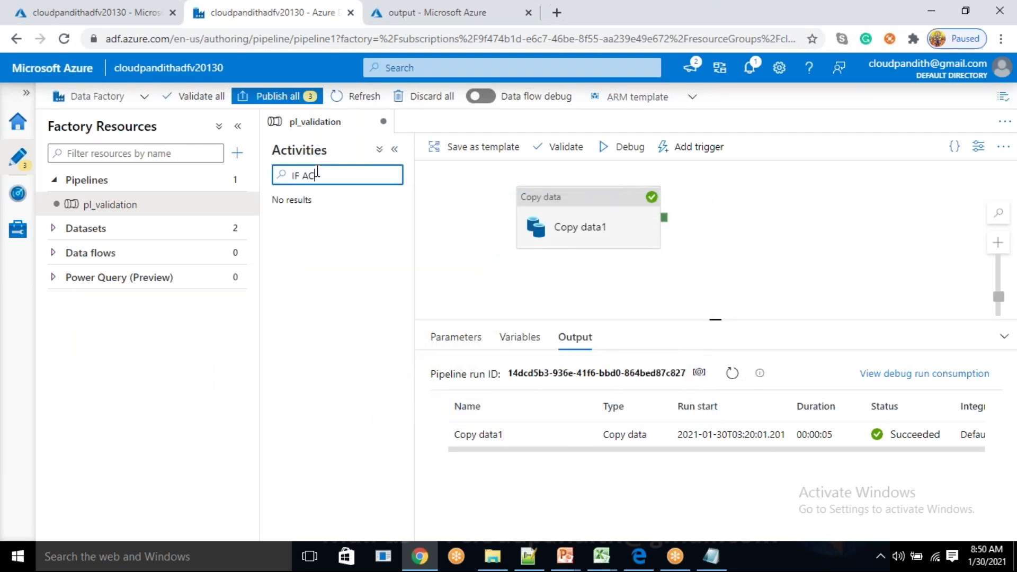
{"action": "key", "text": "ctrl+a"}
{"action": "key", "text": "BackSpace"}
{"action": "type", "text": "if ac"}
{"action": "key", "text": "BackSpace"}
{"action": "key", "text": "BackSpace"}
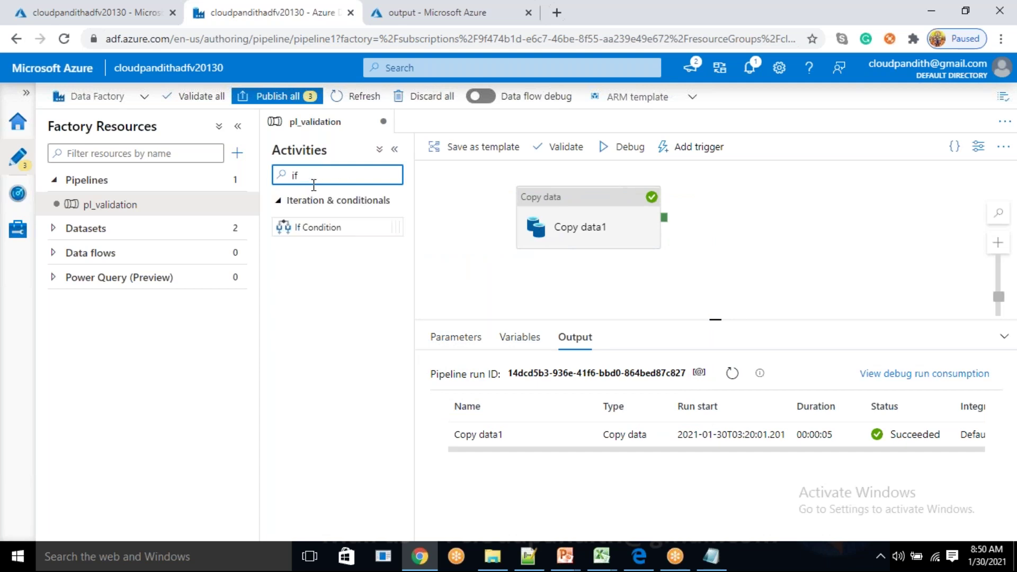
{"action": "left_click_drag", "start_coordinate": [344, 222], "coordinate": [745, 220]}
{"action": "left_click_drag", "start_coordinate": [663, 217], "coordinate": [748, 215]}
{"action": "left_click", "coordinate": [748, 212]}
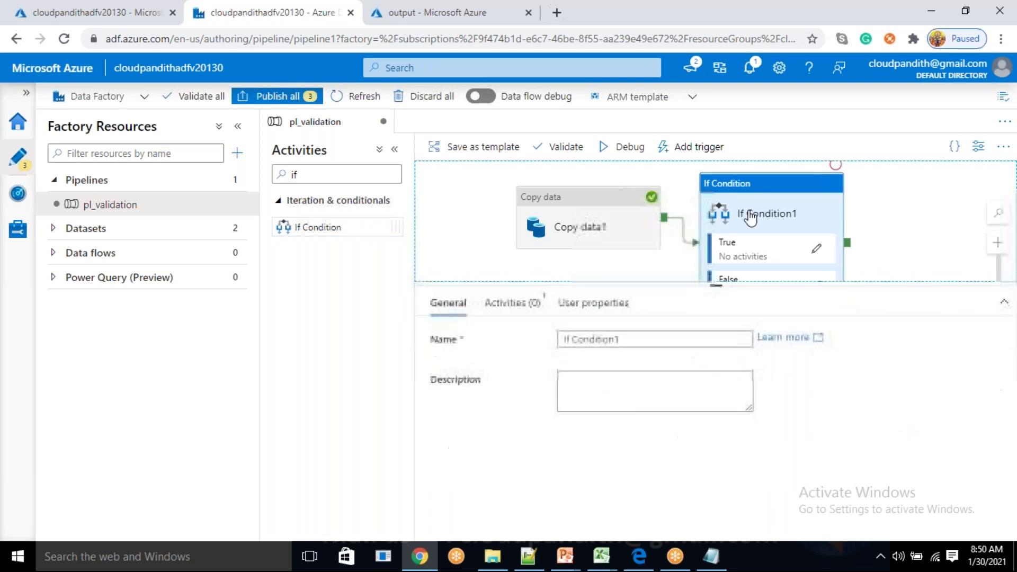
{"action": "left_click", "coordinate": [514, 300]}
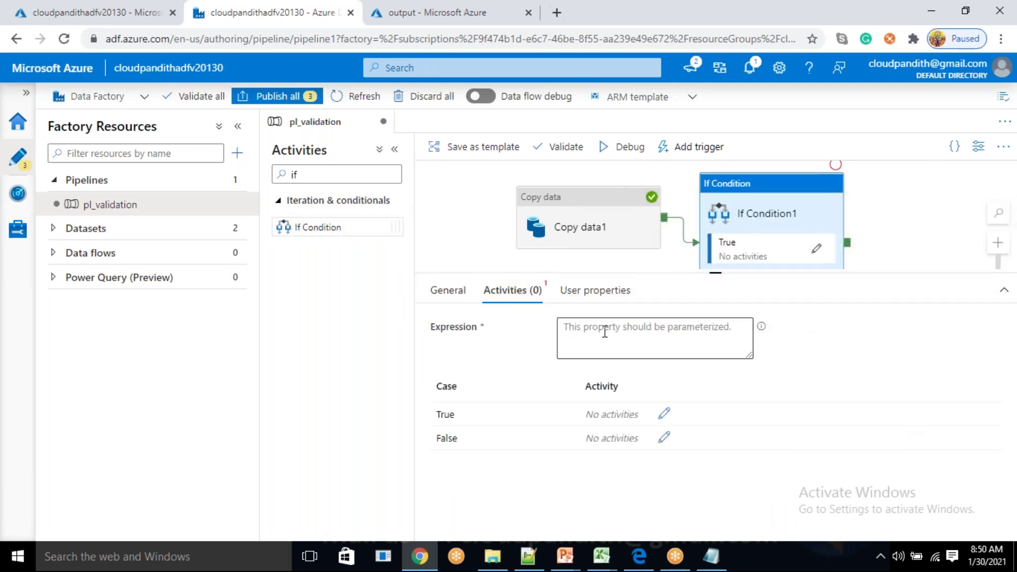
{"action": "left_click", "coordinate": [596, 353]}
{"action": "left_click", "coordinate": [588, 369]}
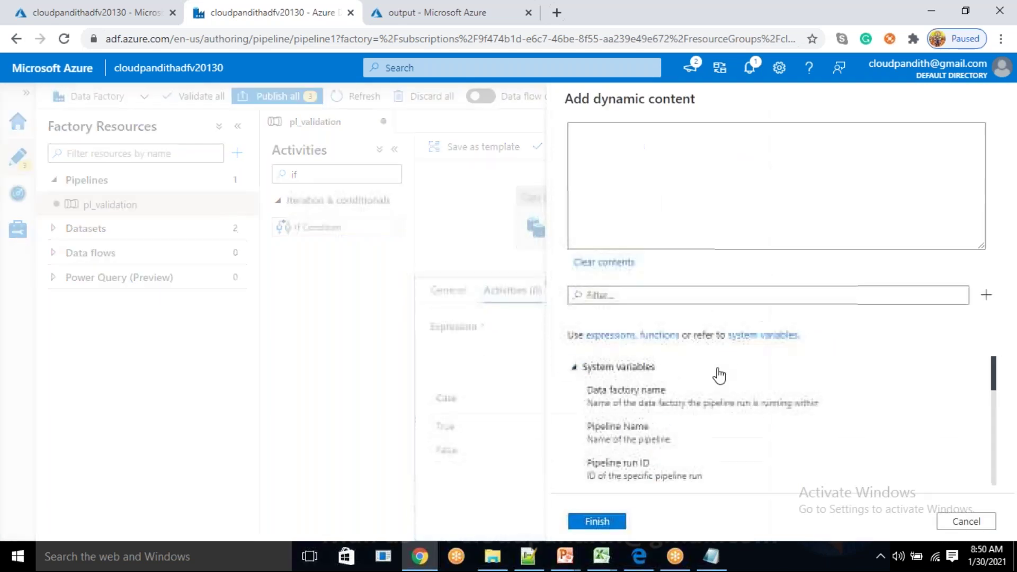
{"action": "scroll", "coordinate": [684, 445], "scroll_direction": "down", "scroll_amount": 5}
{"action": "left_click", "coordinate": [670, 468]}
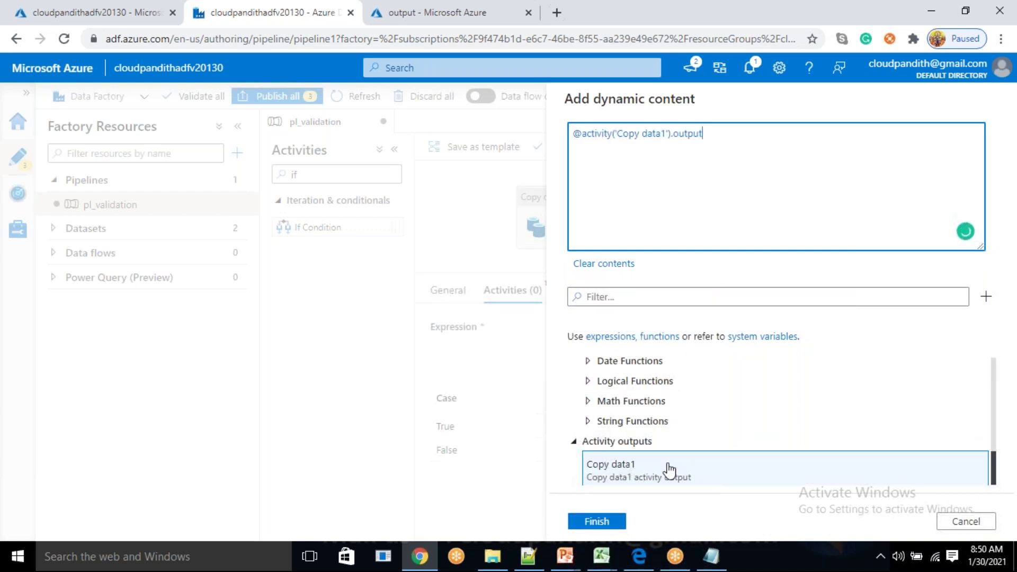
{"action": "type", "text": ".filesread"}
{"action": "key", "text": "ctrl+a"}
{"action": "left_click", "coordinate": [741, 133]}
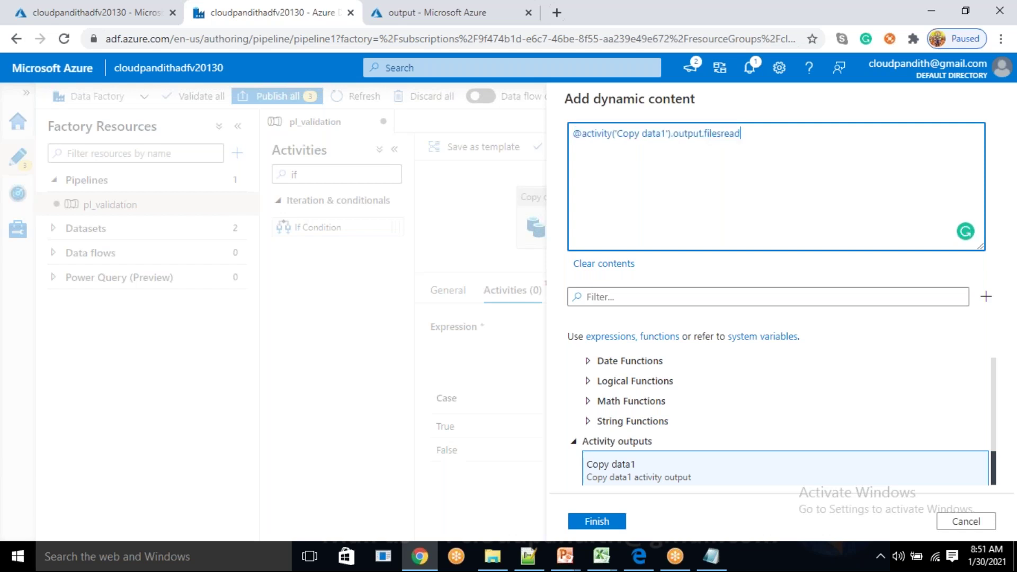
{"action": "key", "text": "ctrl+v"}
{"action": "key", "text": "BackSpace"}
{"action": "key", "text": "BackSpace"}
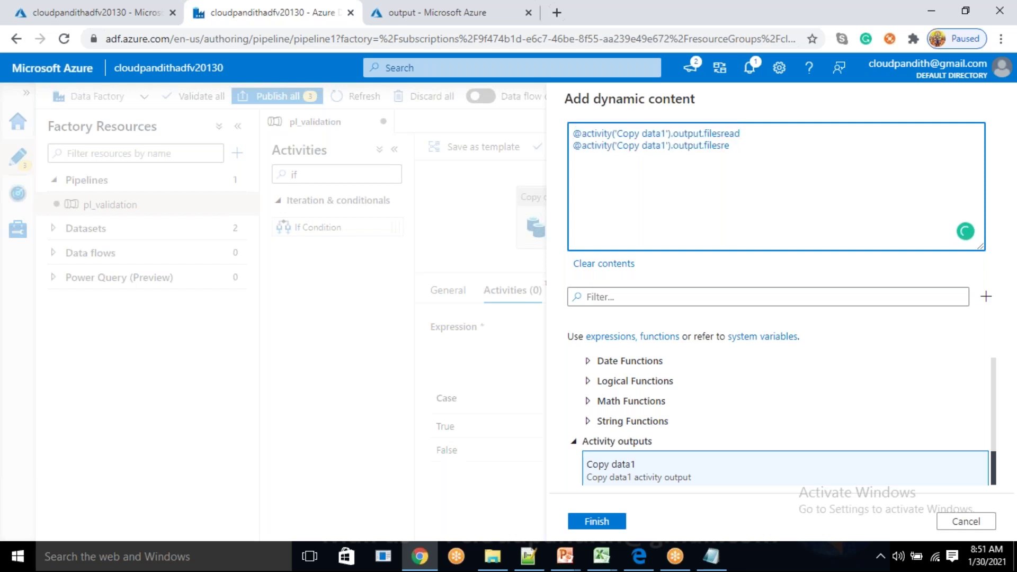
{"action": "type", "text": "written"}
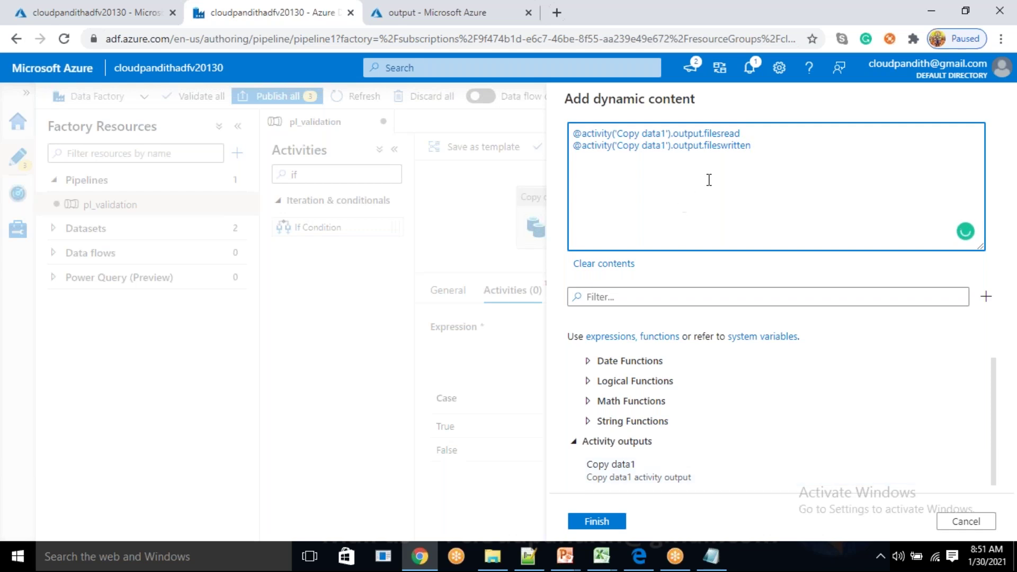
{"action": "mouse_move", "coordinate": [741, 134]}
{"action": "left_mouse_down"}
{"action": "mouse_move", "coordinate": [712, 134]}
{"action": "mouse_move", "coordinate": [749, 146]}
{"action": "mouse_move", "coordinate": [728, 145]}
{"action": "left_mouse_up"}
{"action": "left_click", "coordinate": [746, 135]}
{"action": "key", "text": "Home"}
{"action": "key", "text": "Return"}
{"action": "key", "text": "Return"}
{"action": "key", "text": "Return"}
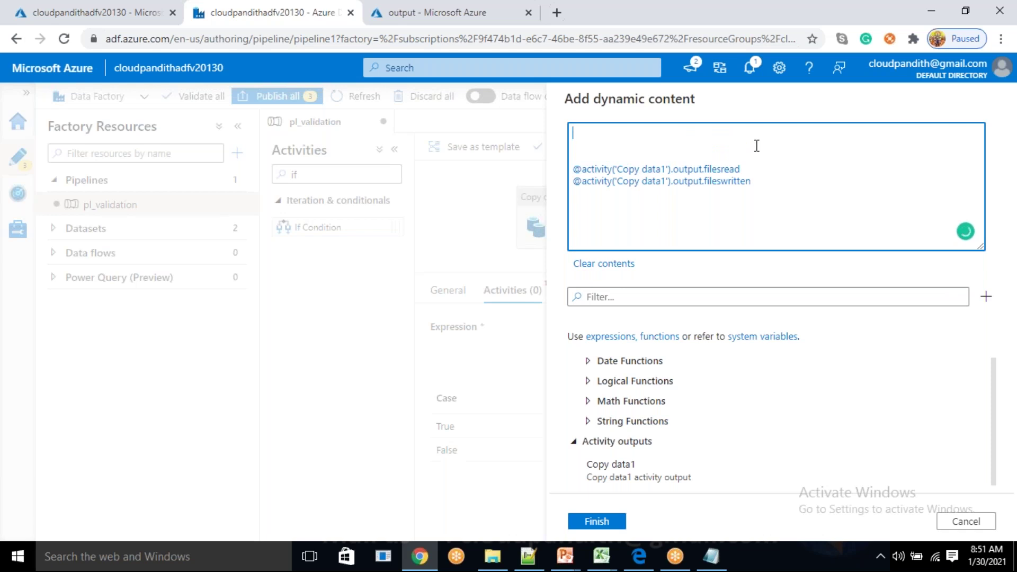
{"action": "type", "text": "@equals"}
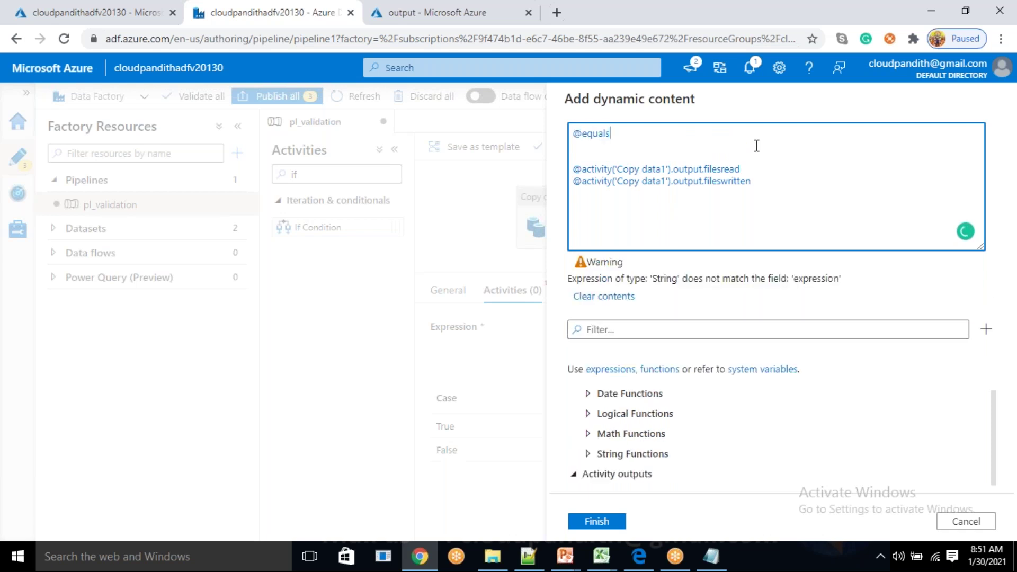
{"action": "type", "text": "()"}
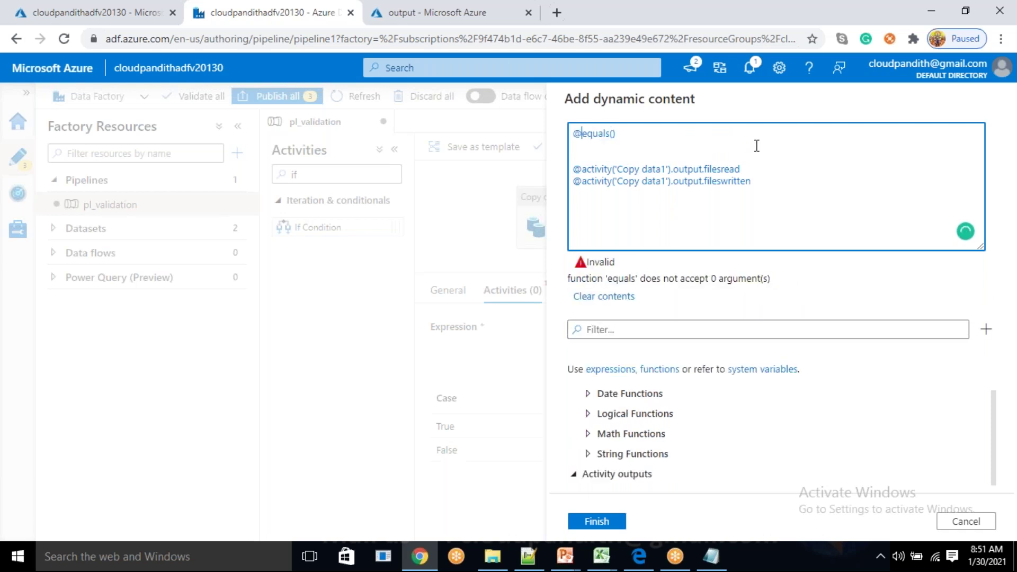
{"action": "key", "text": "Right"}
{"action": "key", "text": "Right"}
{"action": "type", "text": "3,3"}
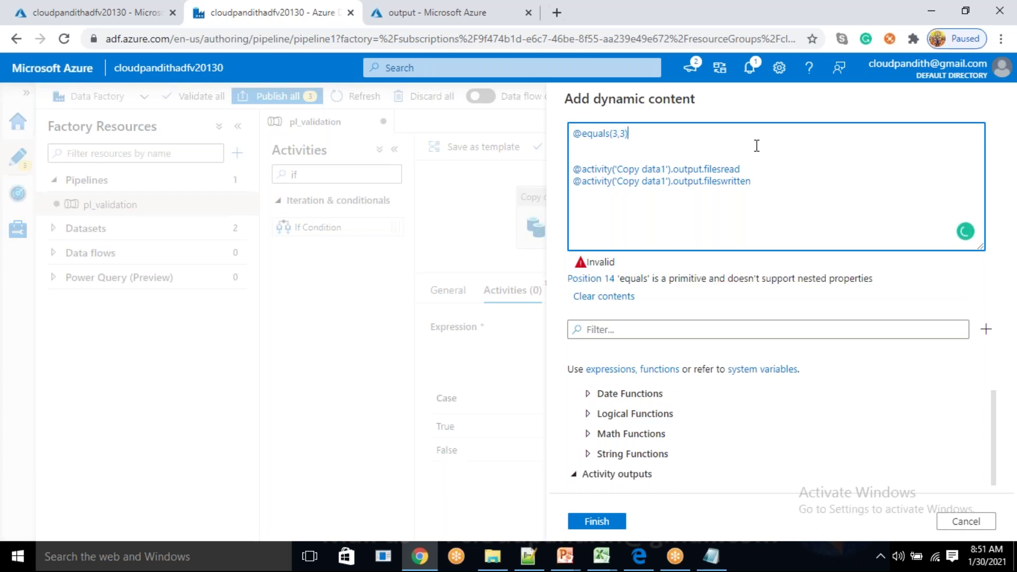
- Change the second argument of the equals function to 1
{"action": "key", "text": "shift+Home"}
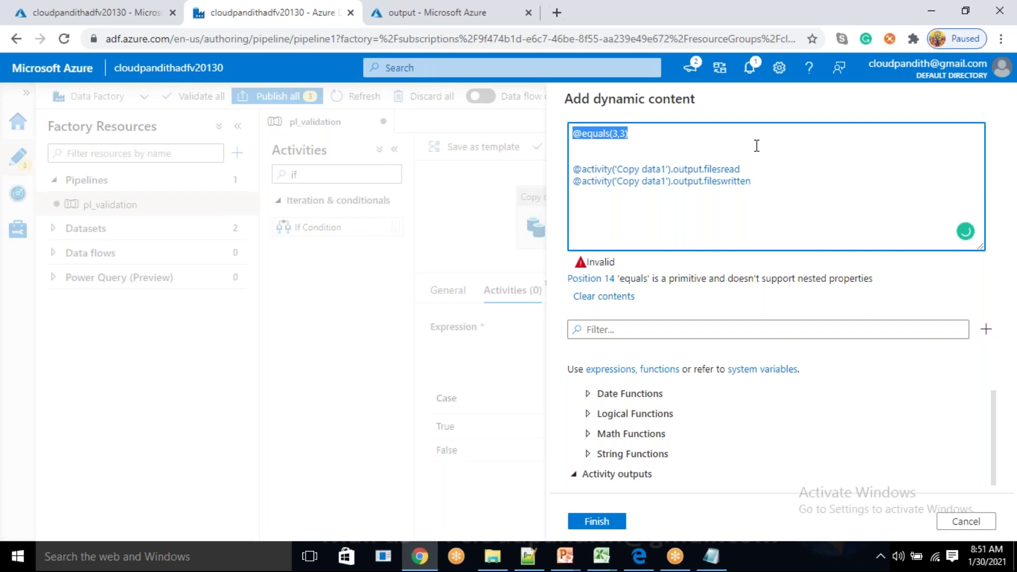
{"action": "key", "text": "Left"}
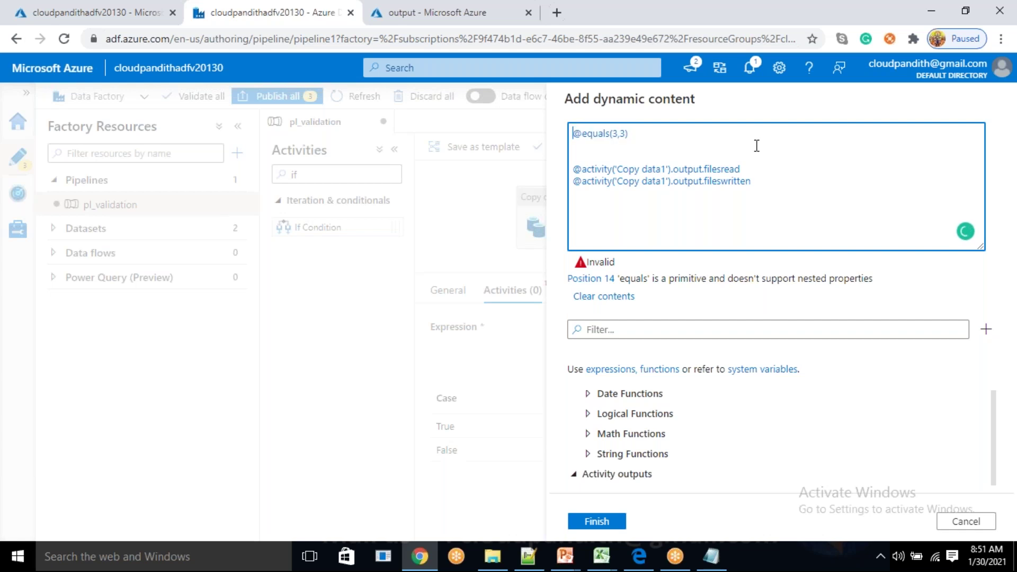
{"action": "key", "text": "BackSpace"}
{"action": "type", "text": "1"}
{"action": "key", "text": "BackSpace"}
{"action": "type", "text": "1"}
- Replace the equals function's first argument with activity('Copy data1').output.filesread, moved from the line below without its @ sign
{"action": "left_click_drag", "start_coordinate": [628, 134], "coordinate": [617, 139]}
{"action": "key", "text": "Left"}
{"action": "key", "text": "Delete"}
{"action": "left_click_drag", "start_coordinate": [741, 169], "coordinate": [585, 171]}
{"action": "key", "text": "ctrl+x"}
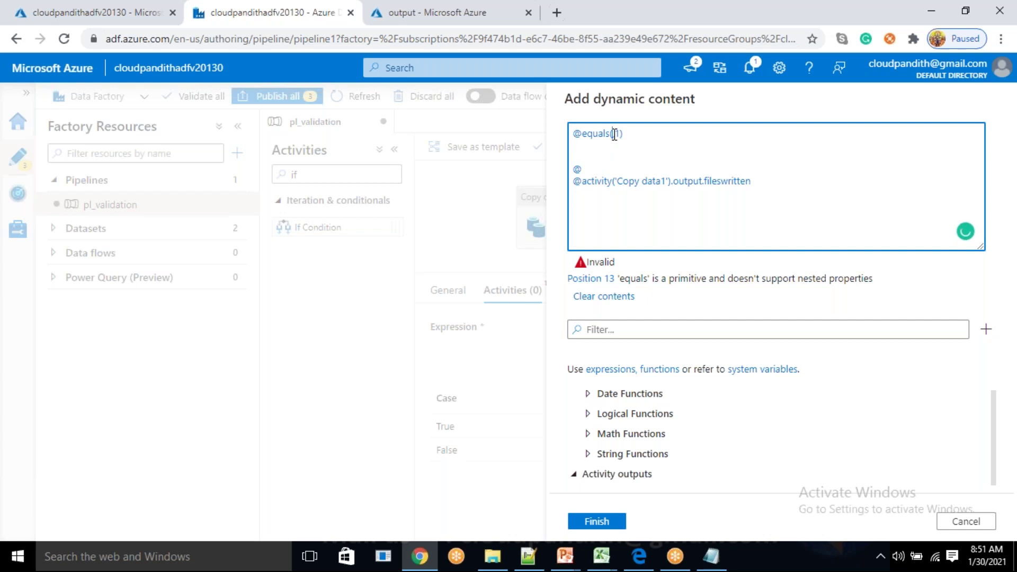
{"action": "left_click", "coordinate": [614, 133]}
{"action": "key", "text": "ctrl+v"}
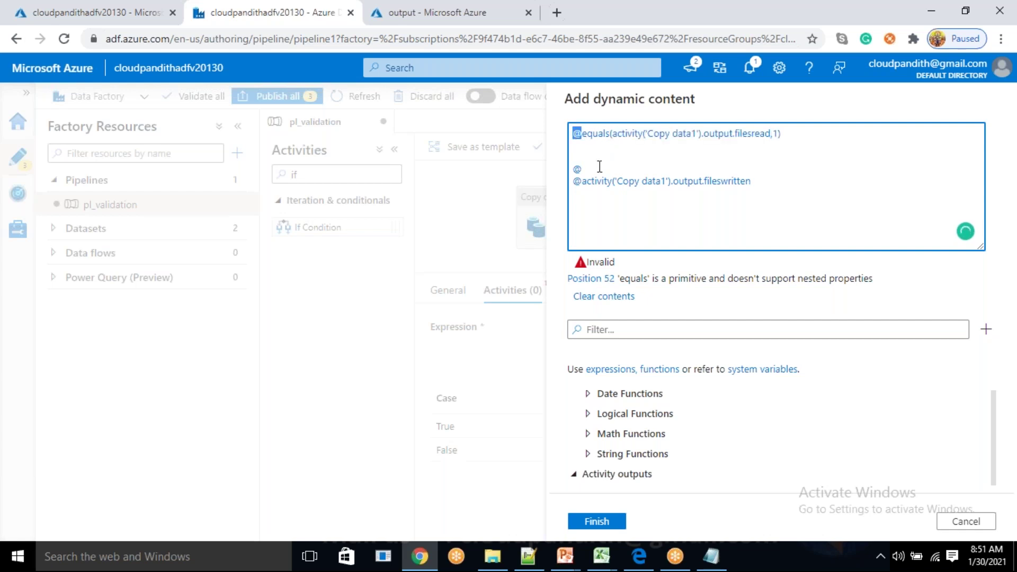
- Replace the equals function's second argument with activity('Copy data1').output.fileswritten, moved from below, and remove the leftover @ signs
{"action": "left_click", "coordinate": [777, 135]}
{"action": "key", "text": "BackSpace"}
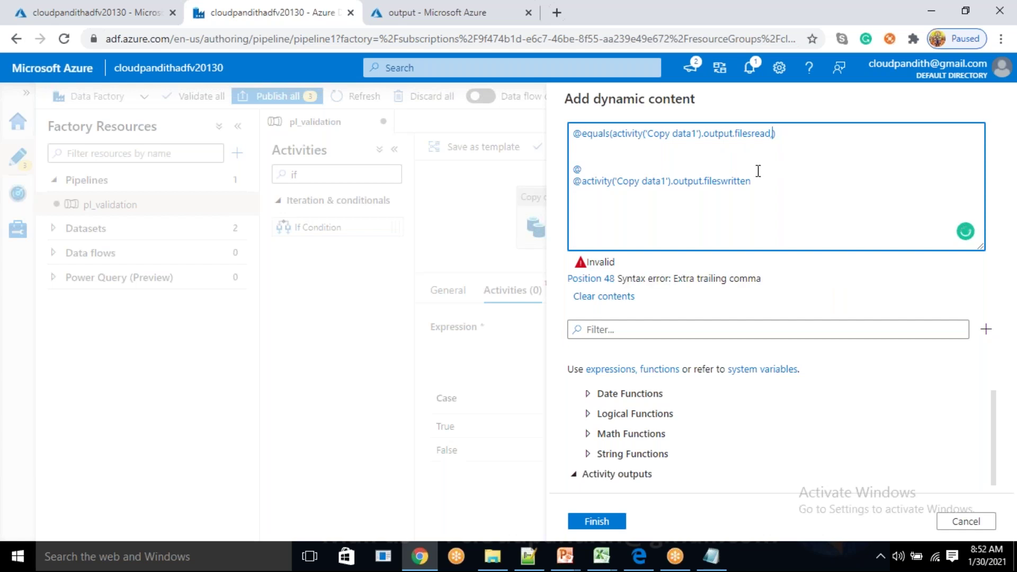
{"action": "left_click_drag", "start_coordinate": [752, 181], "coordinate": [584, 185]}
{"action": "key", "text": "ctrl+x"}
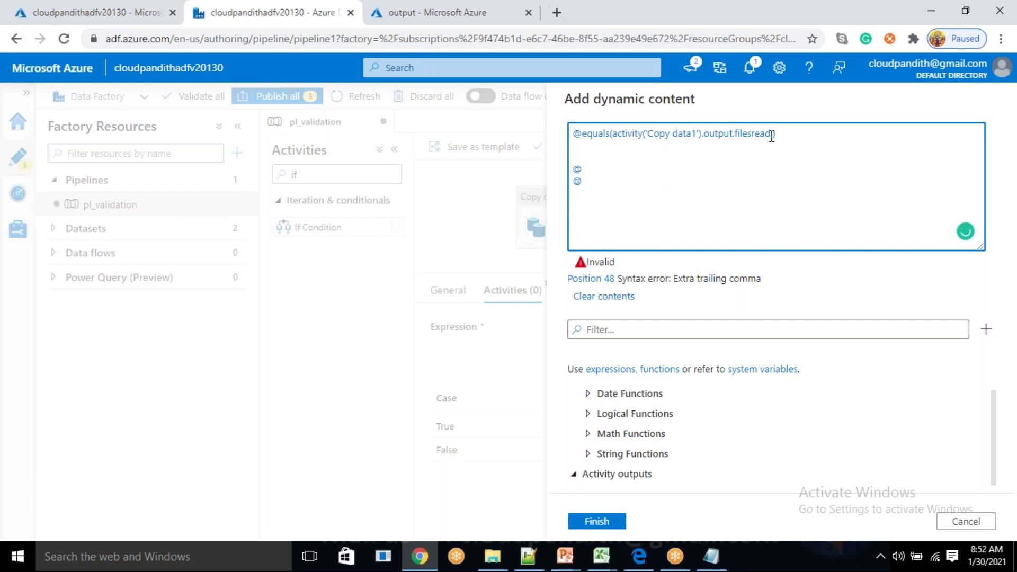
{"action": "key", "text": "ctrl+v"}
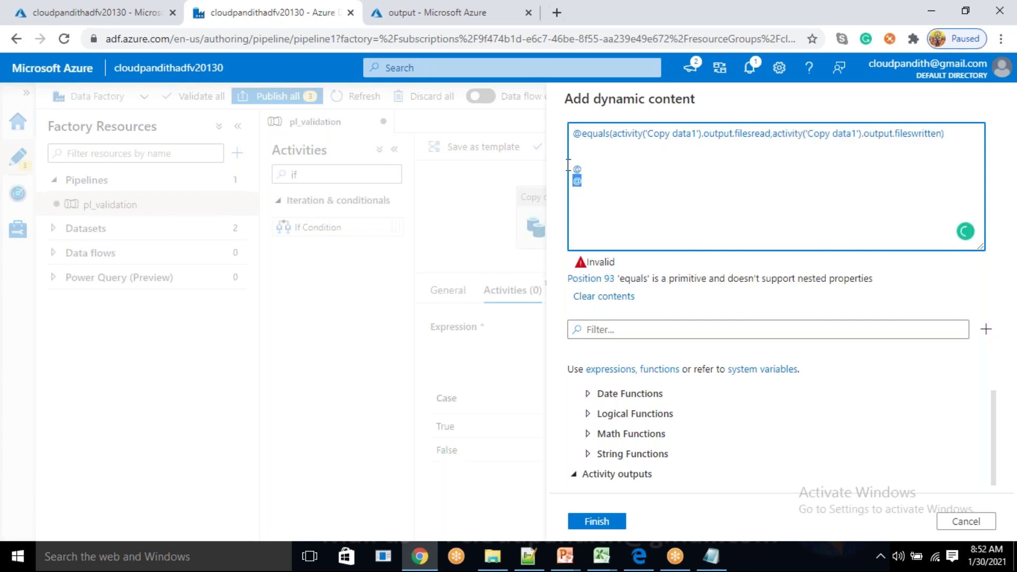
{"action": "key", "text": "BackSpace"}
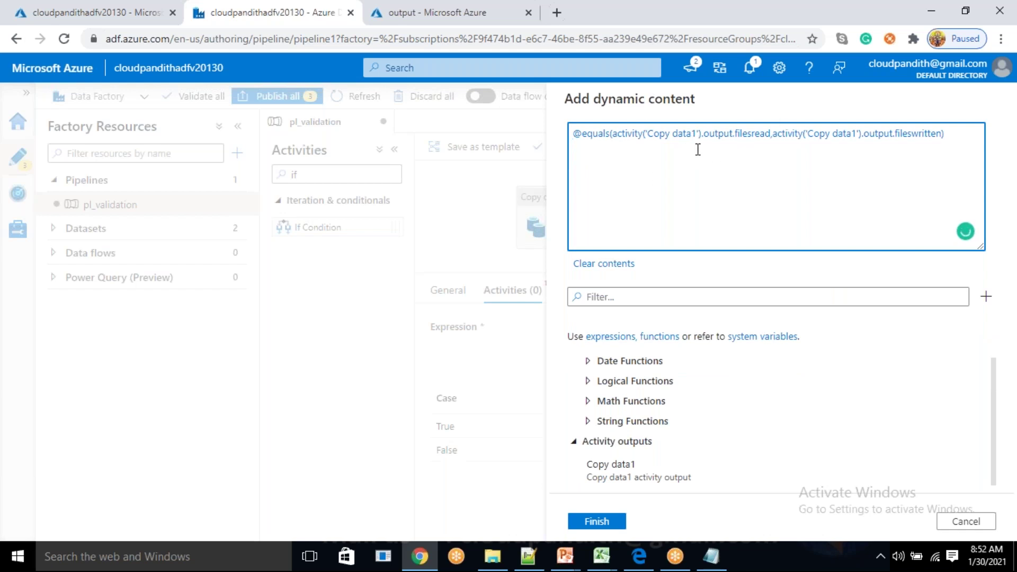
- Apply the equals expression comparing filesread with fileswritten to the If Condition and return to its activity cases
{"action": "double_click", "coordinate": [752, 133]}
{"action": "left_click", "coordinate": [923, 133]}
{"action": "double_click", "coordinate": [923, 133]}
{"action": "left_click", "coordinate": [617, 524]}
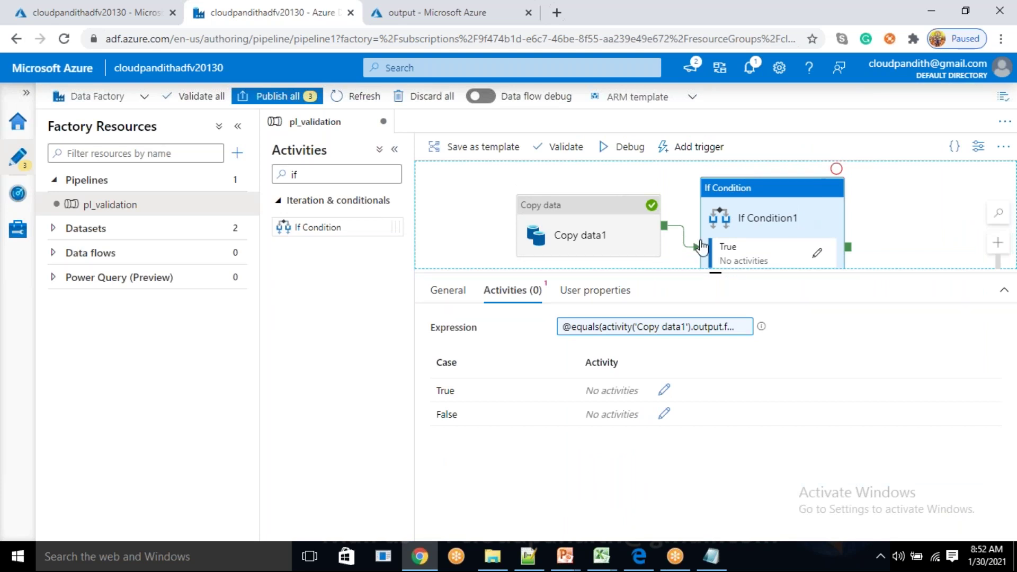
{"action": "left_click", "coordinate": [446, 295]}
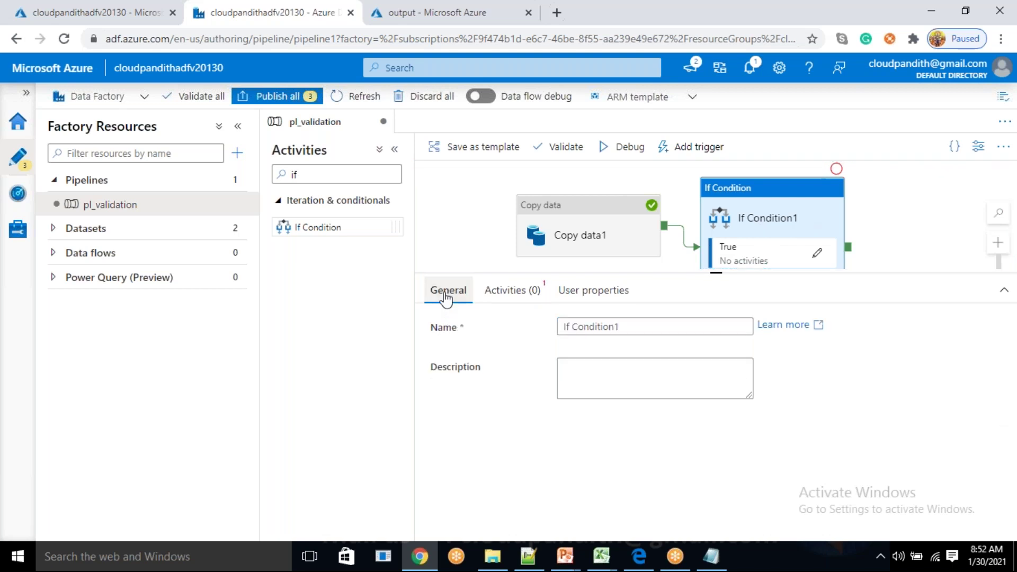
{"action": "left_click", "coordinate": [491, 300]}
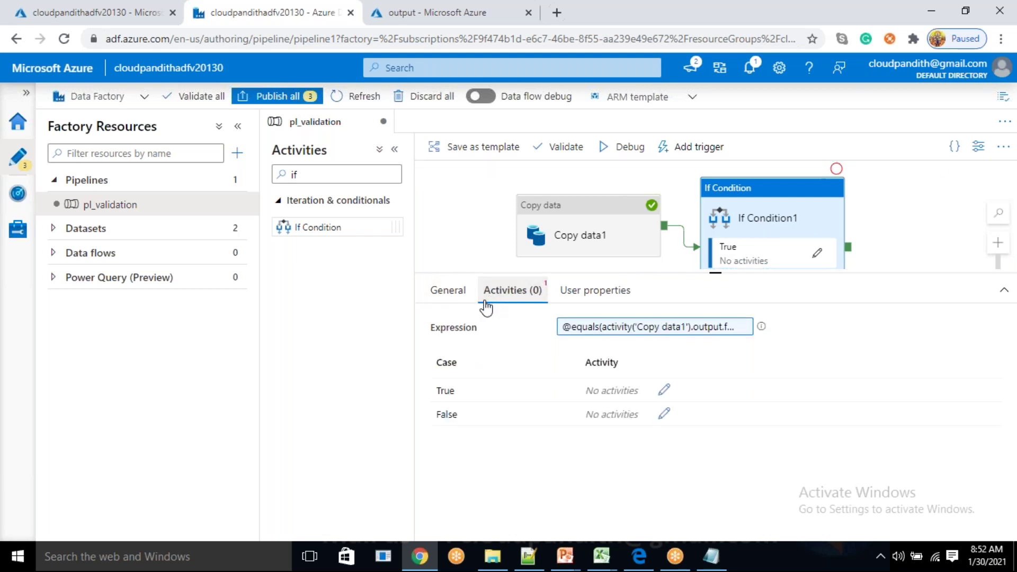
- Add a Delete activity to the True case of If Condition1
{"action": "left_click", "coordinate": [665, 392]}
{"action": "double_click", "coordinate": [302, 169]}
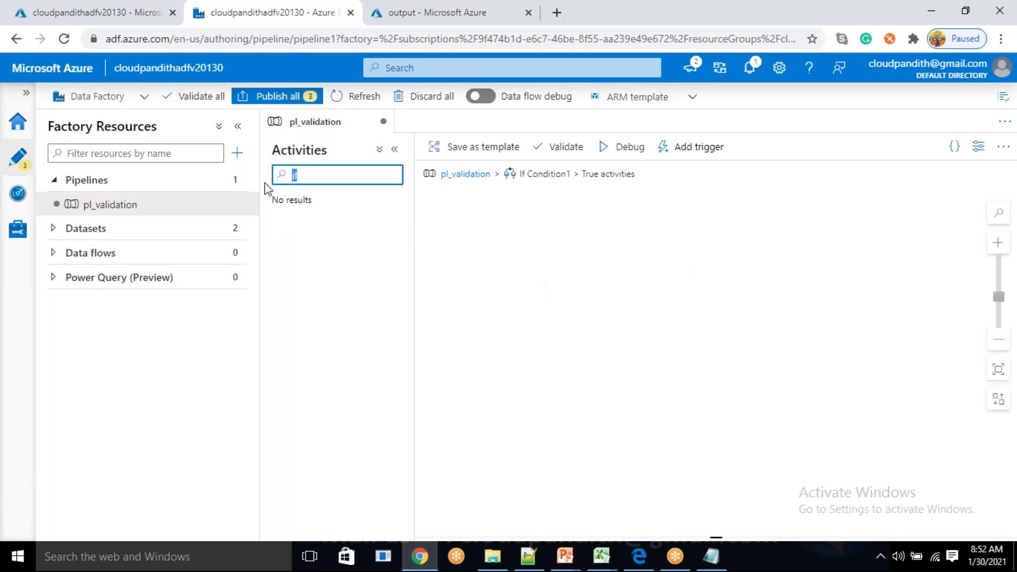
{"action": "key", "text": "BackSpace"}
{"action": "type", "text": "dele"}
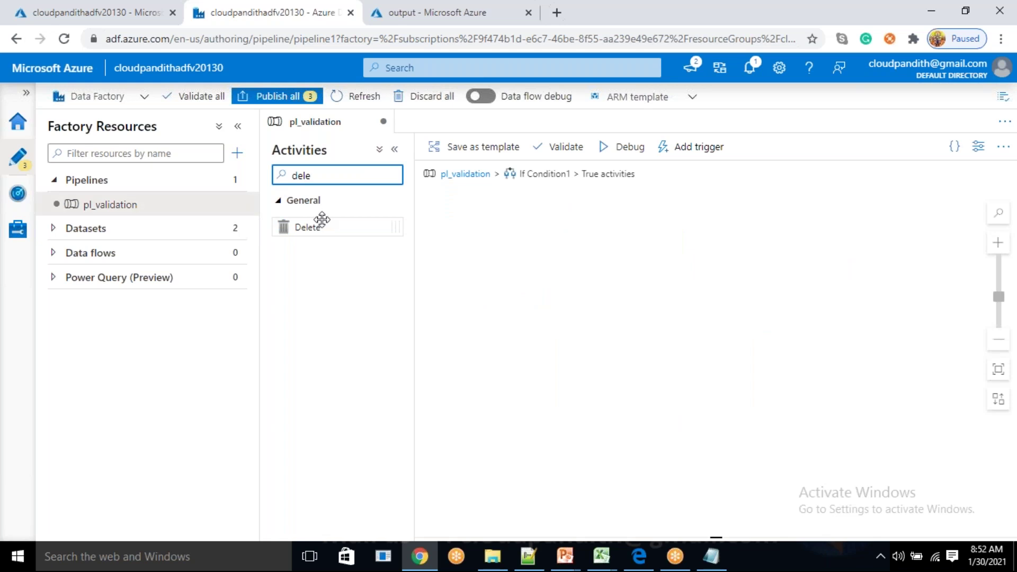
{"action": "left_click_drag", "start_coordinate": [321, 222], "coordinate": [609, 253]}
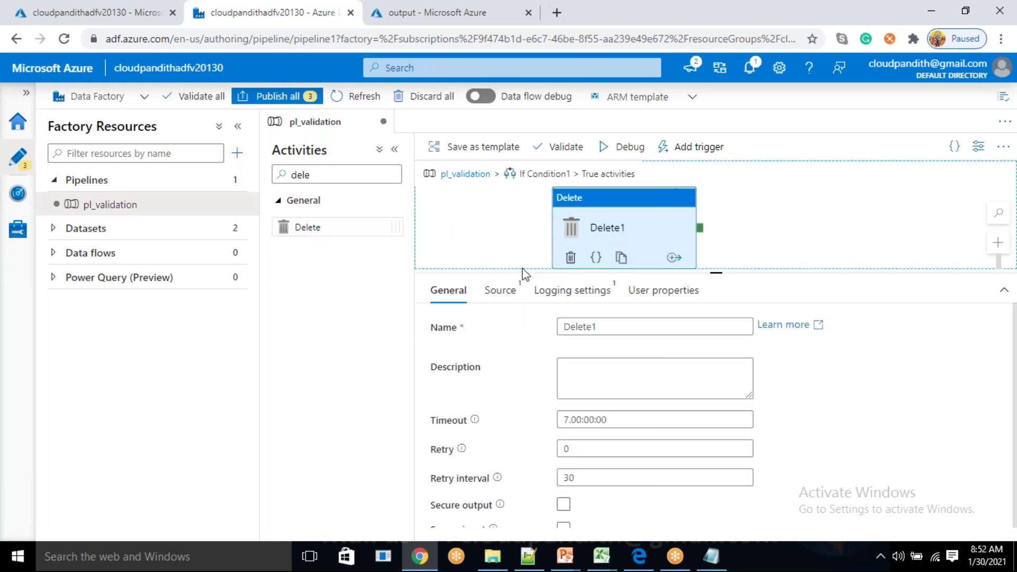
- Set the Delete activity's dataset to DS_ABS_Sourcedataset and disable its logging
{"action": "left_click", "coordinate": [498, 290]}
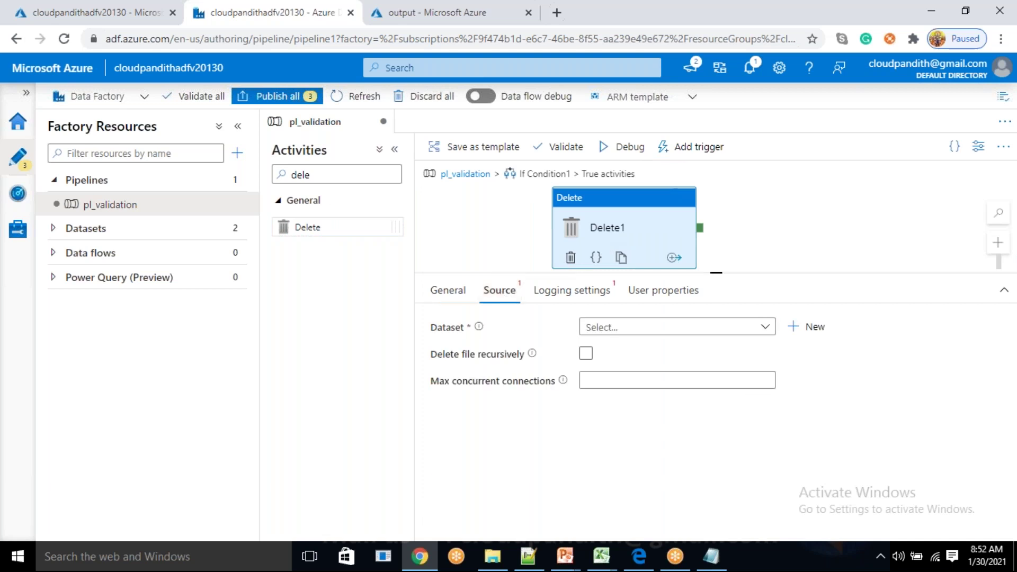
{"action": "left_click", "coordinate": [624, 330]}
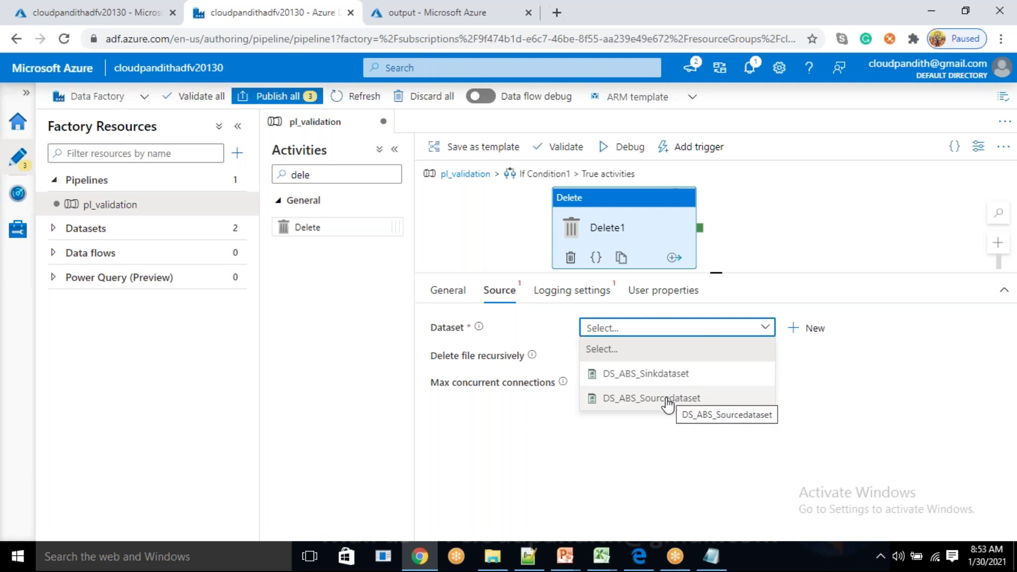
{"action": "left_click", "coordinate": [669, 399]}
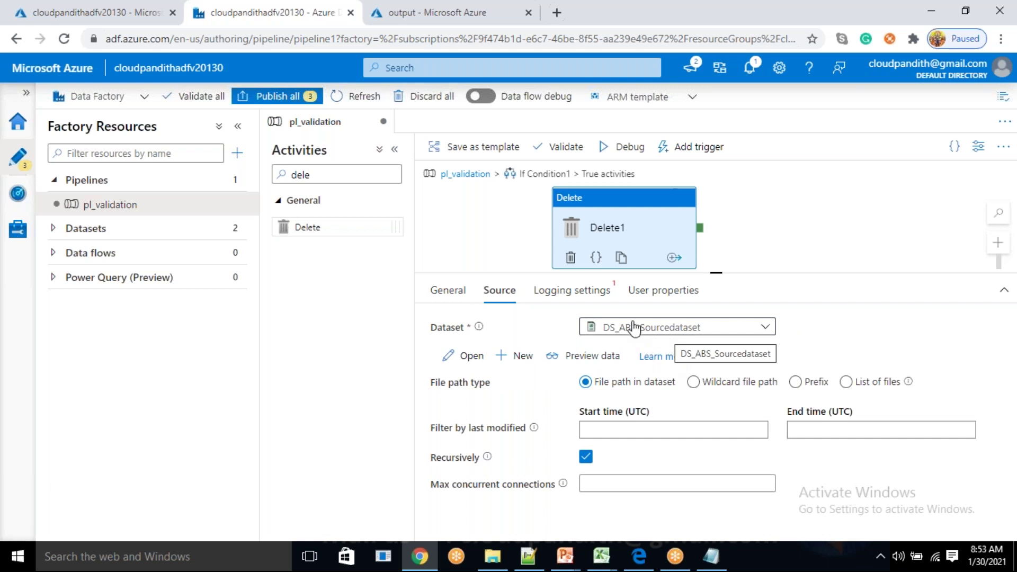
{"action": "left_click", "coordinate": [555, 299]}
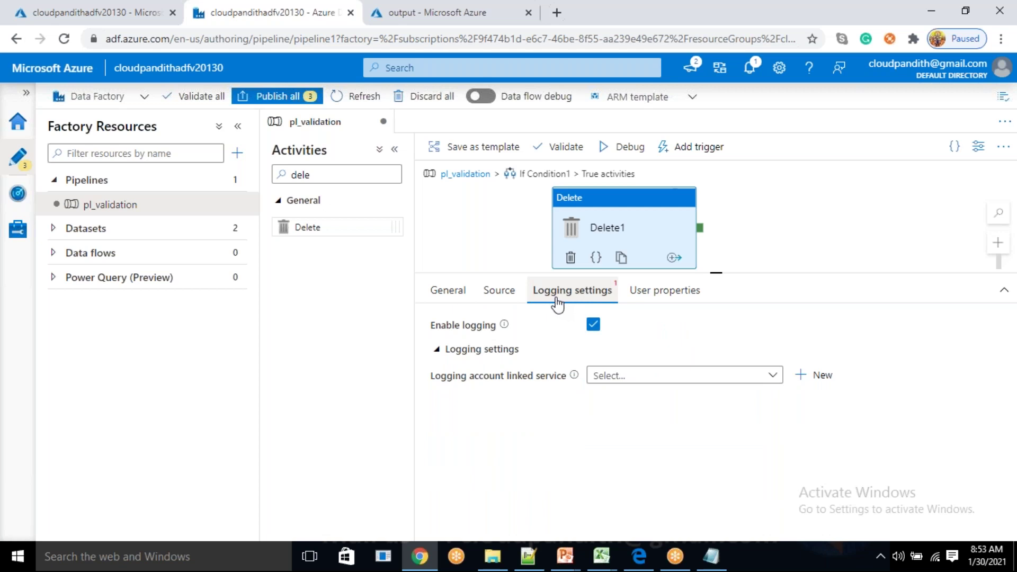
{"action": "left_click", "coordinate": [594, 327]}
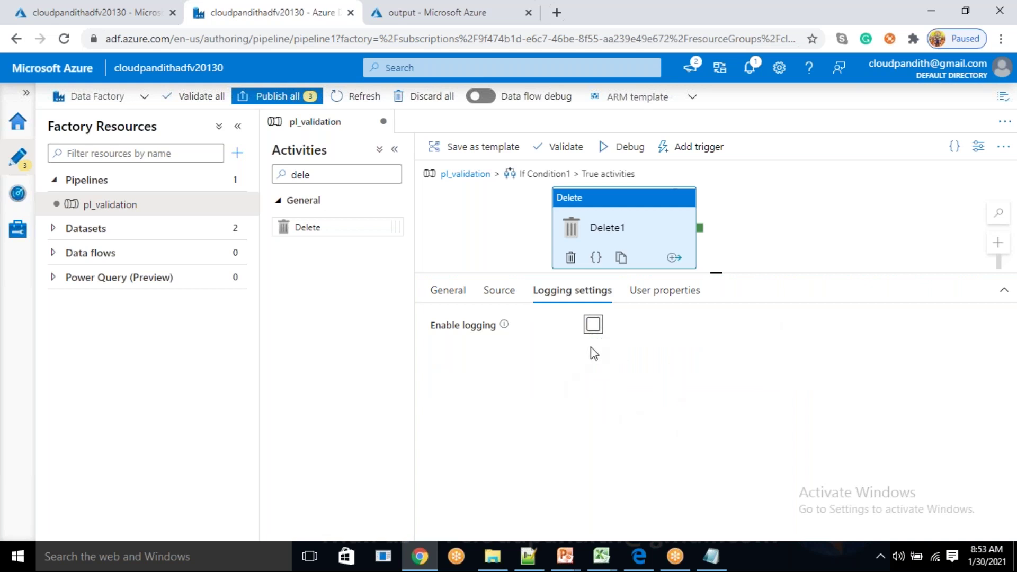
- Switch the Delete activity's source file path type to Wildcard file path
{"action": "left_click", "coordinate": [512, 297]}
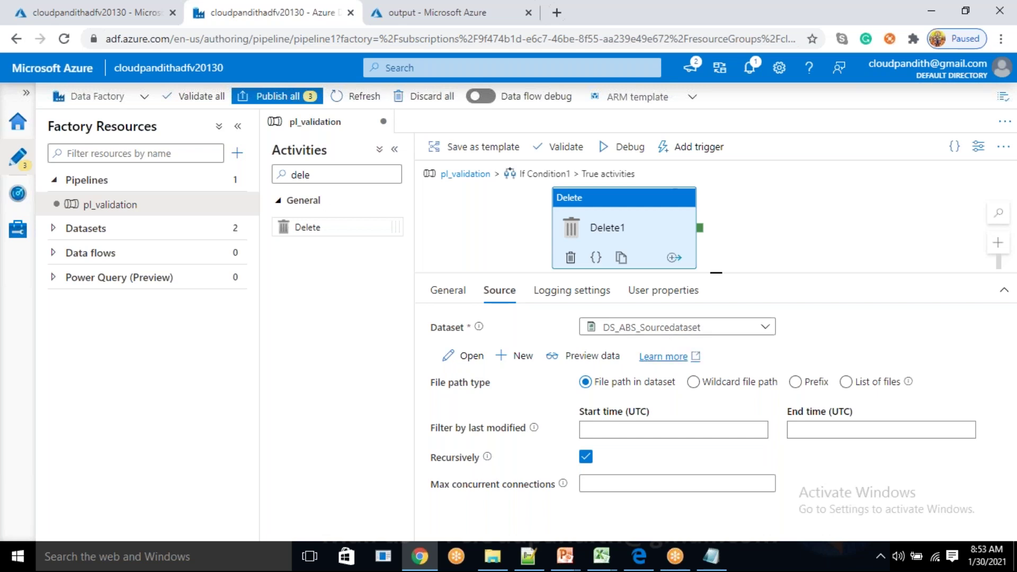
{"action": "left_click", "coordinate": [693, 383]}
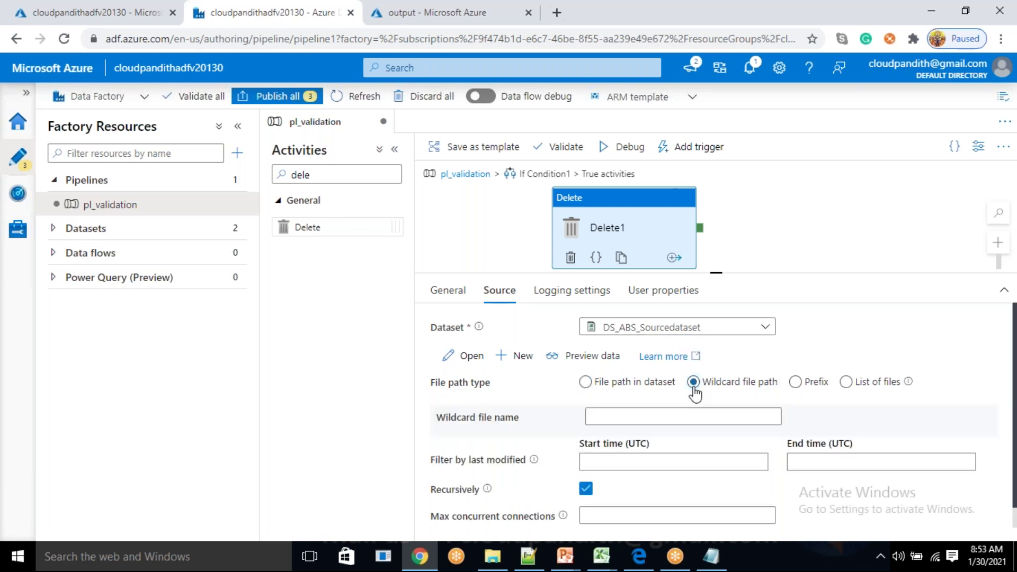
{"action": "left_click", "coordinate": [721, 423]}
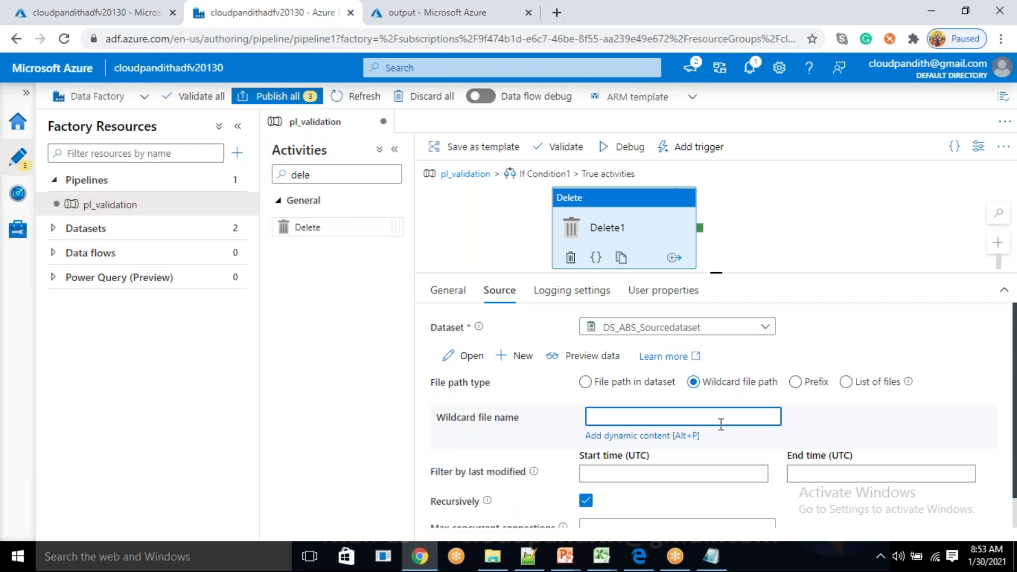
- Switch Copy data1's source in the main pipeline to Wildcard file path with * as the file name
{"action": "left_click", "coordinate": [466, 174]}
{"action": "left_click", "coordinate": [560, 241]}
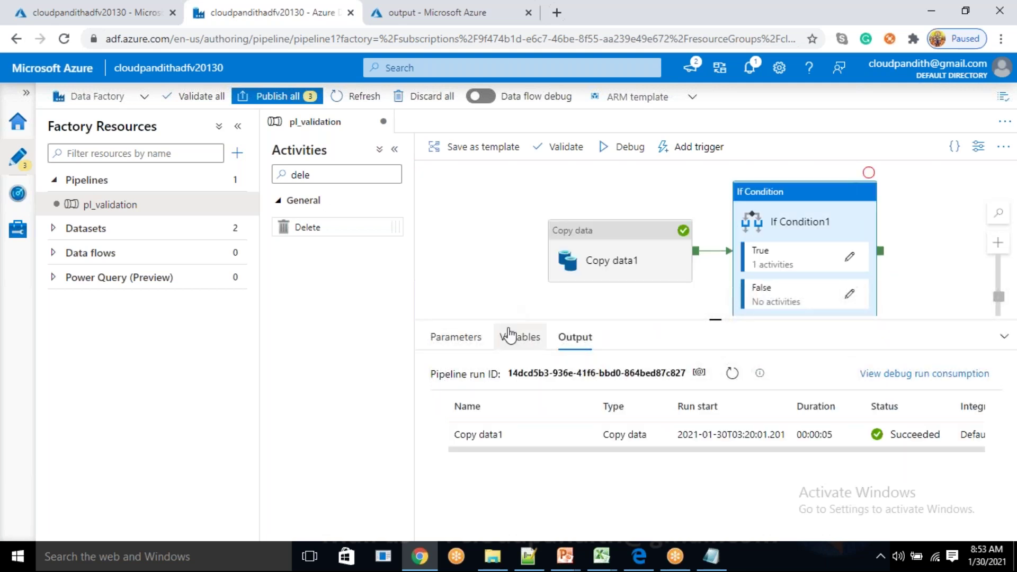
{"action": "left_click", "coordinate": [610, 269]}
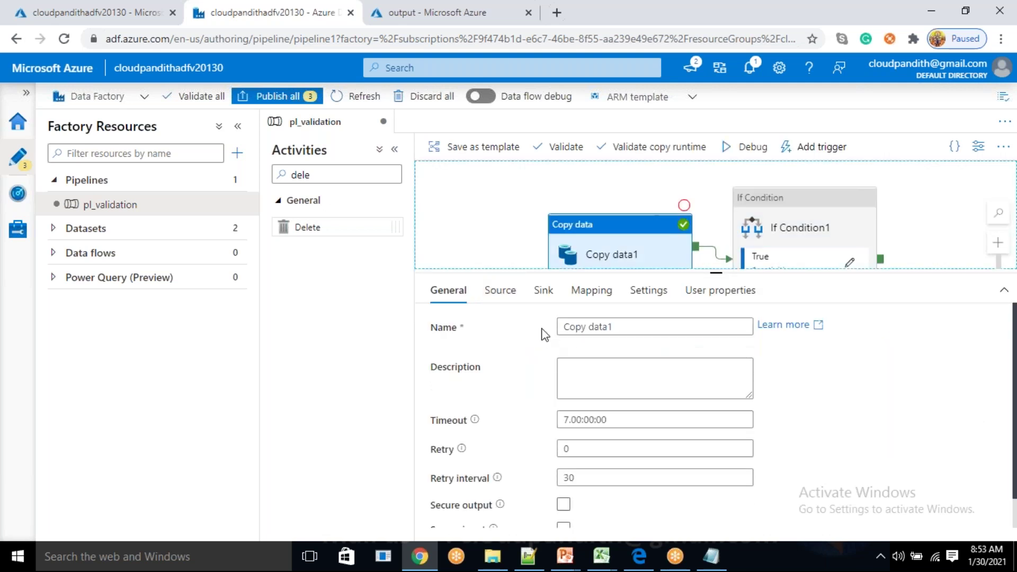
{"action": "left_click", "coordinate": [501, 291]}
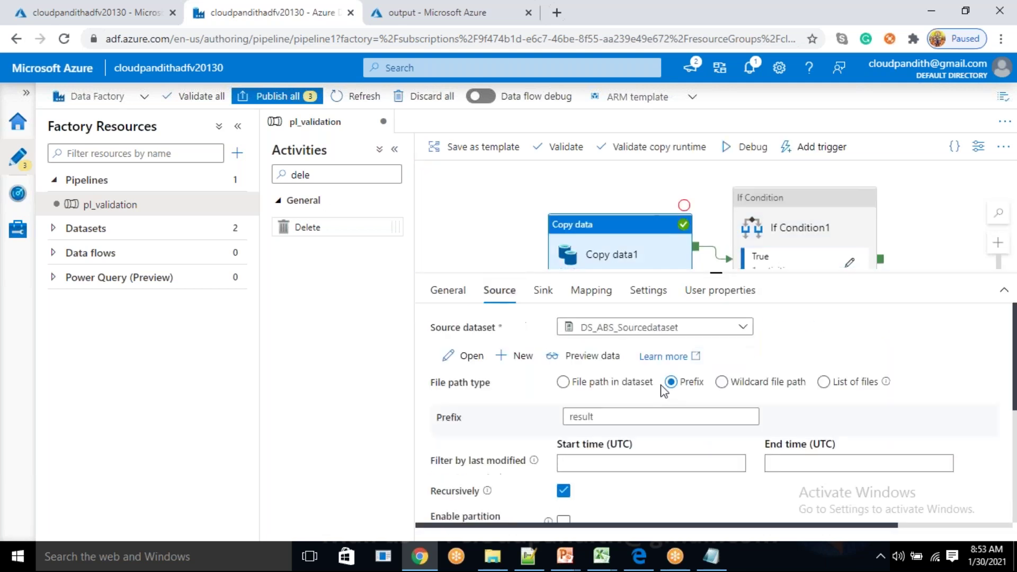
{"action": "left_click", "coordinate": [722, 382]}
{"action": "left_click", "coordinate": [819, 415]}
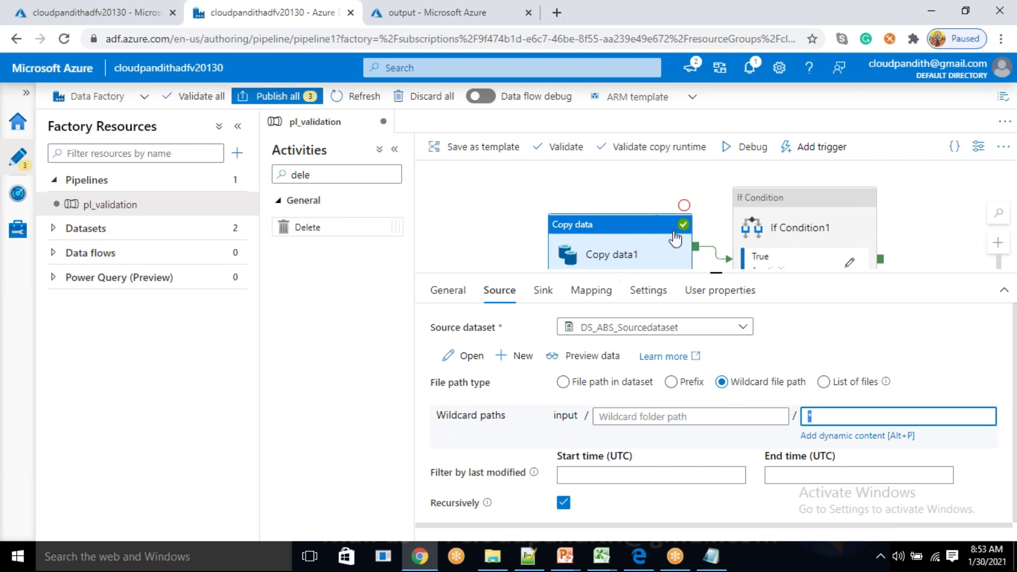
- Set the wildcard file name of the True case's Delete activity to * and review the file path of its source dataset
{"action": "left_click", "coordinate": [846, 265]}
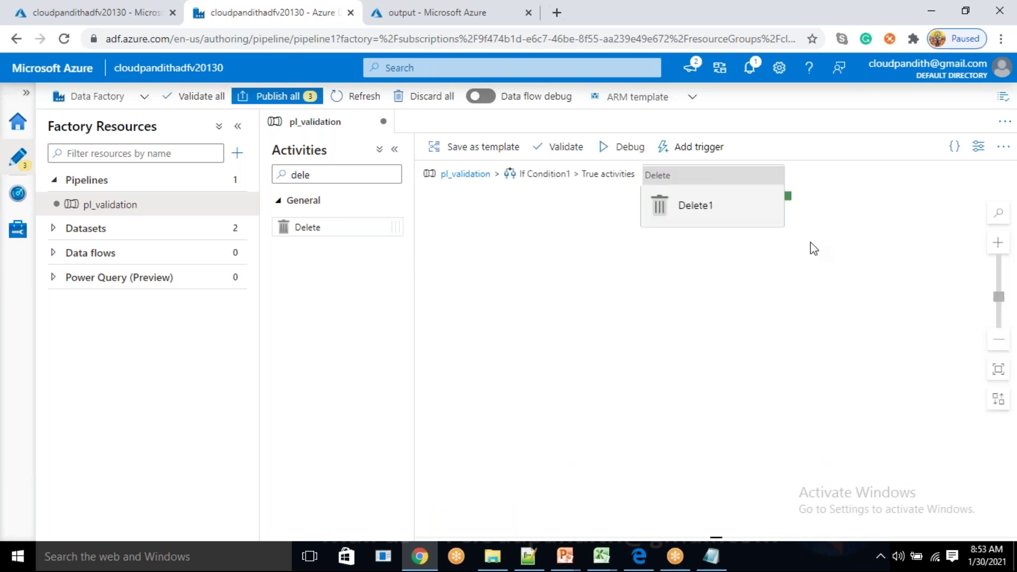
{"action": "left_click", "coordinate": [737, 207]}
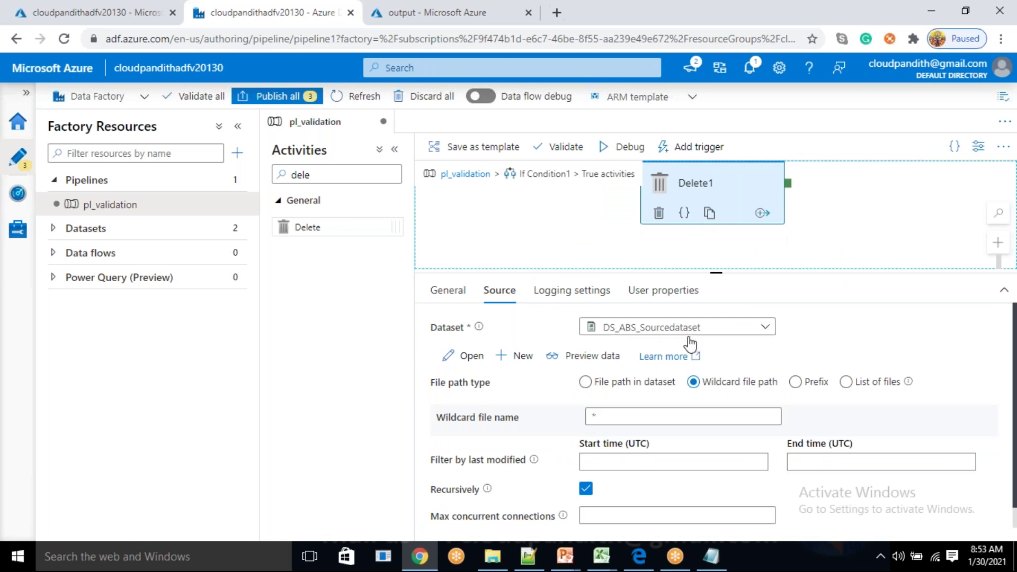
{"action": "left_click", "coordinate": [475, 364]}
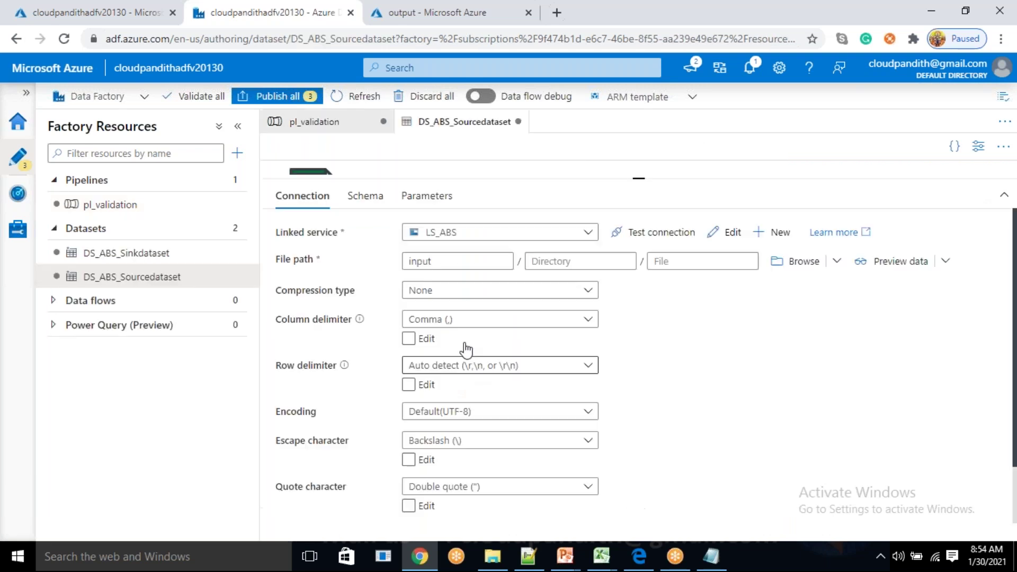
{"action": "double_click", "coordinate": [422, 285]}
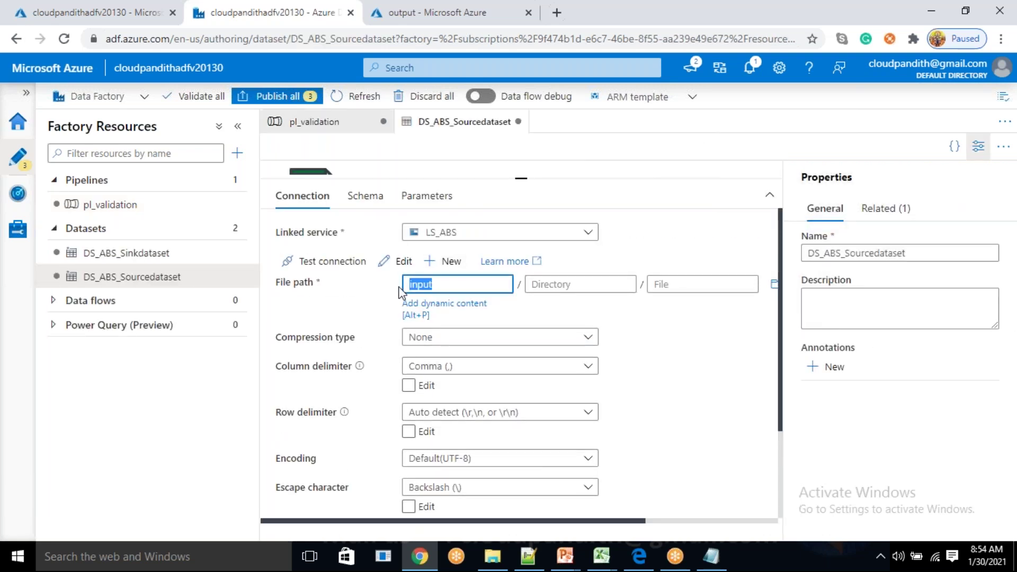
{"action": "left_click", "coordinate": [666, 281]}
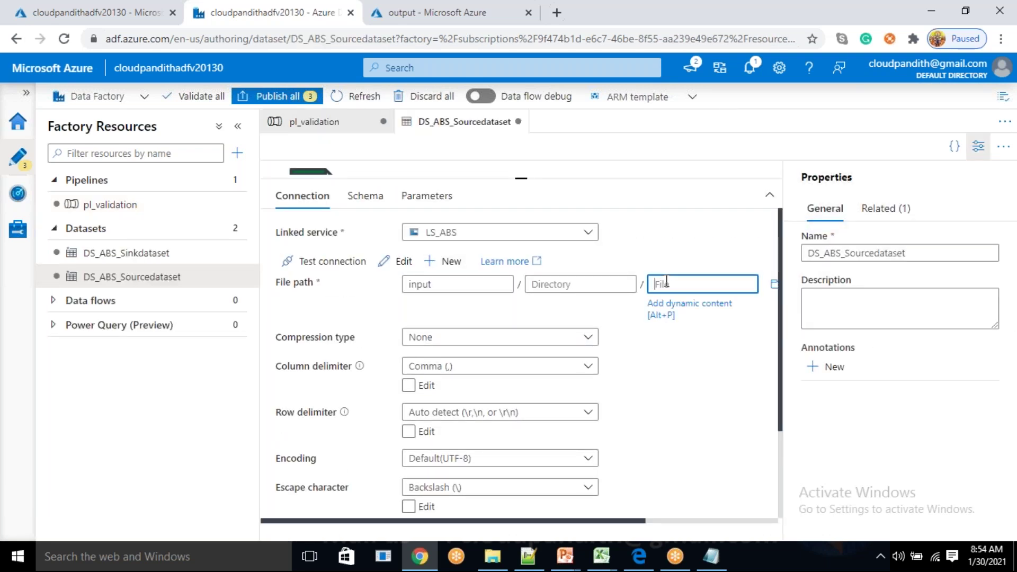
{"action": "left_click", "coordinate": [134, 208]}
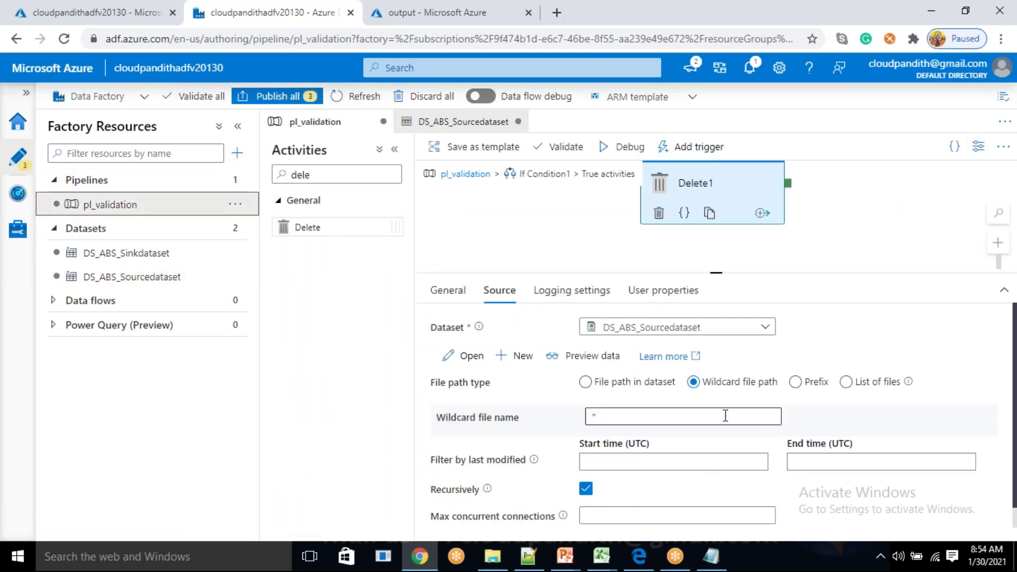
{"action": "left_click", "coordinate": [589, 418]}
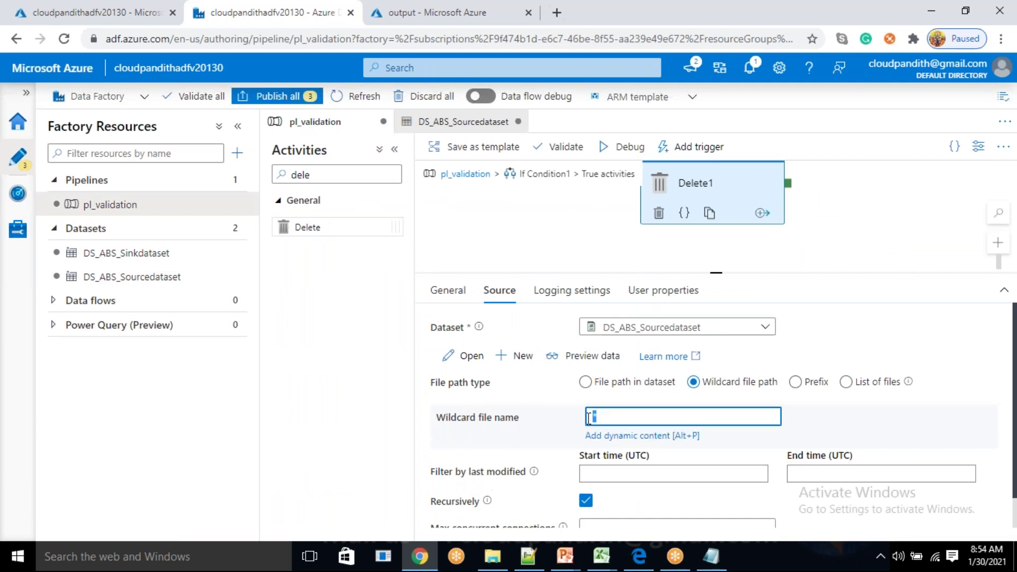
{"action": "left_click", "coordinate": [810, 231]}
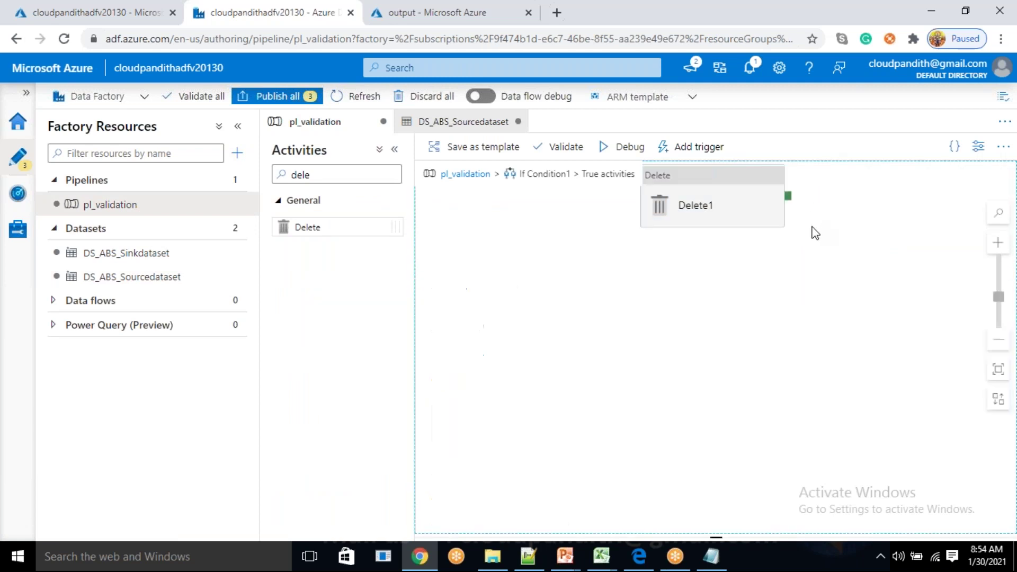
- Add a Wait activity to the If Condition's True case and connect its success output to the Delete activity
{"action": "left_click", "coordinate": [469, 175]}
{"action": "left_click", "coordinate": [863, 312]}
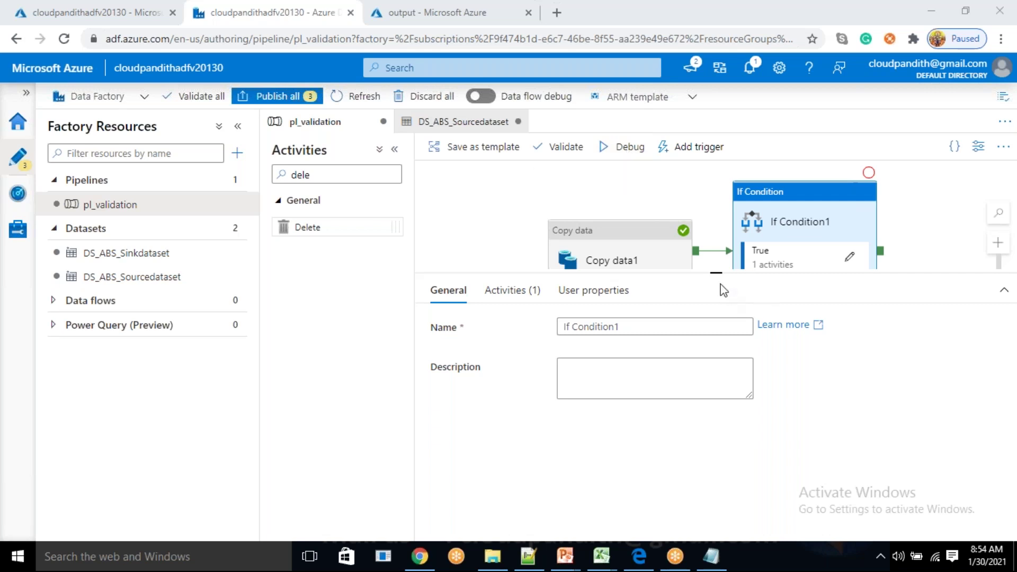
{"action": "left_click", "coordinate": [735, 345]}
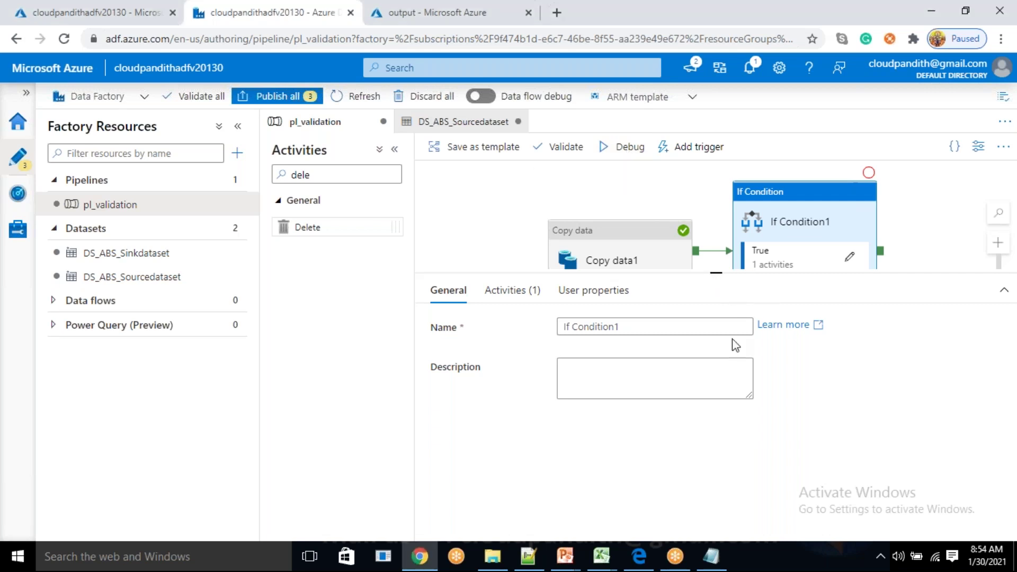
{"action": "left_click", "coordinate": [848, 256]}
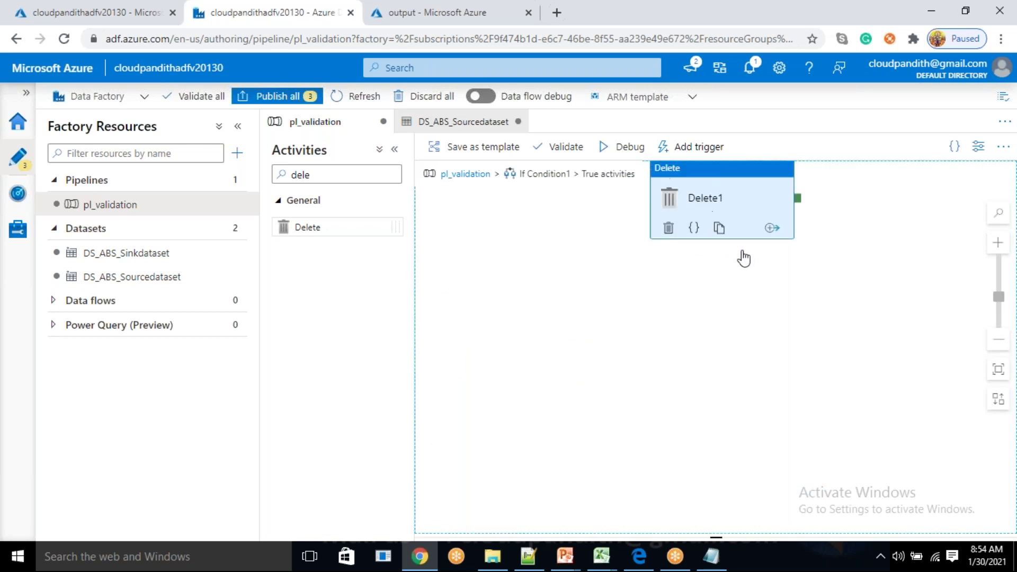
{"action": "left_click", "coordinate": [740, 268]}
{"action": "left_click_drag", "start_coordinate": [314, 176], "coordinate": [282, 175]}
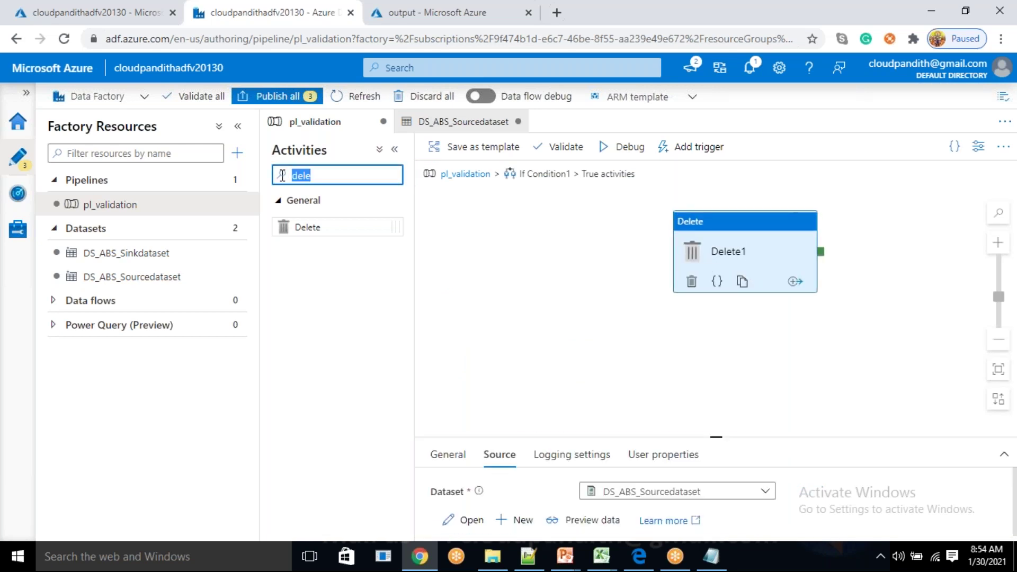
{"action": "type", "text": "wait"}
{"action": "left_click_drag", "start_coordinate": [318, 223], "coordinate": [544, 265]}
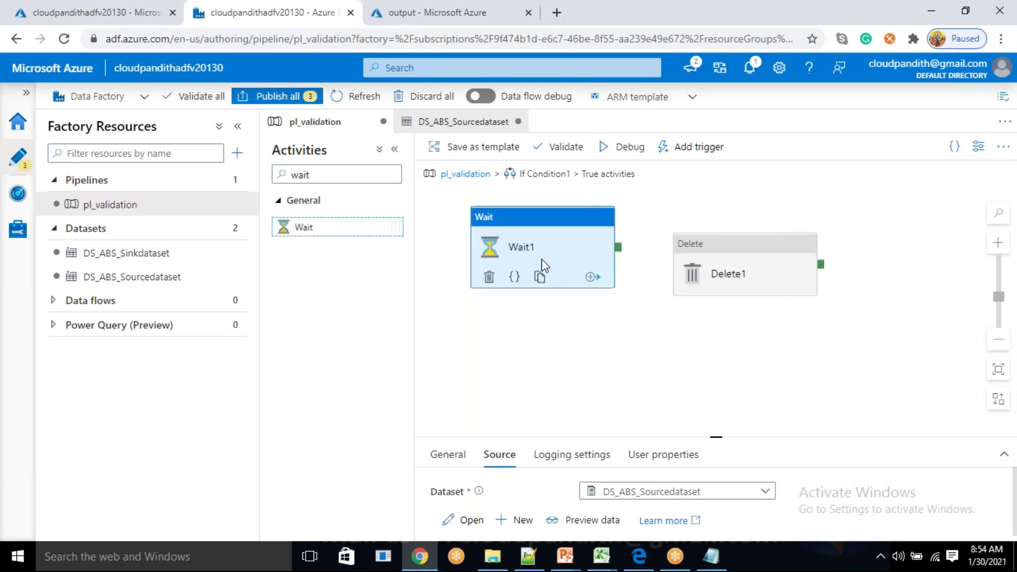
{"action": "left_click_drag", "start_coordinate": [618, 247], "coordinate": [697, 275]}
- Set the Wait activity's wait time to 30 seconds
{"action": "left_click", "coordinate": [570, 267]}
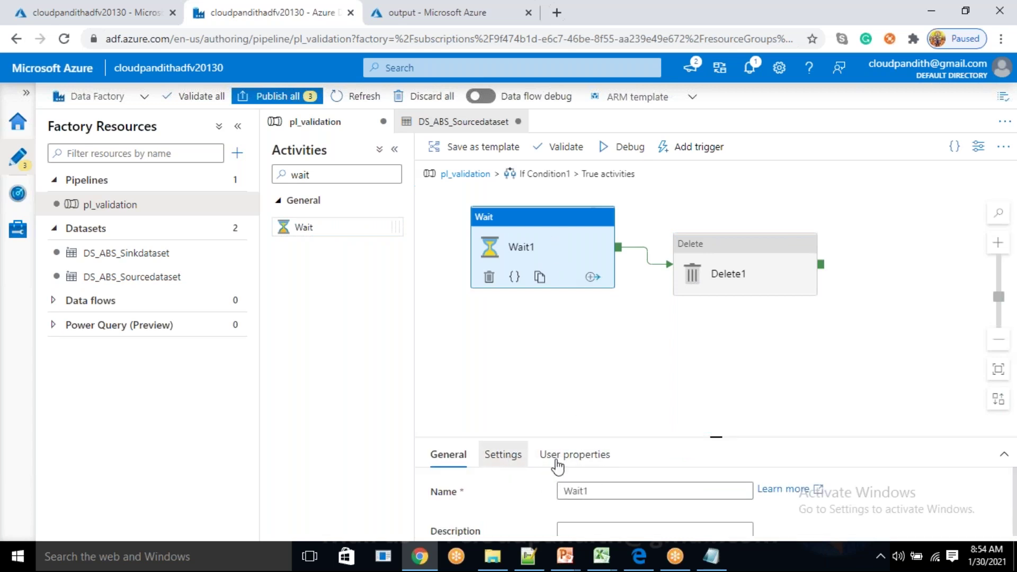
{"action": "left_click", "coordinate": [513, 464]}
{"action": "left_click", "coordinate": [600, 497]}
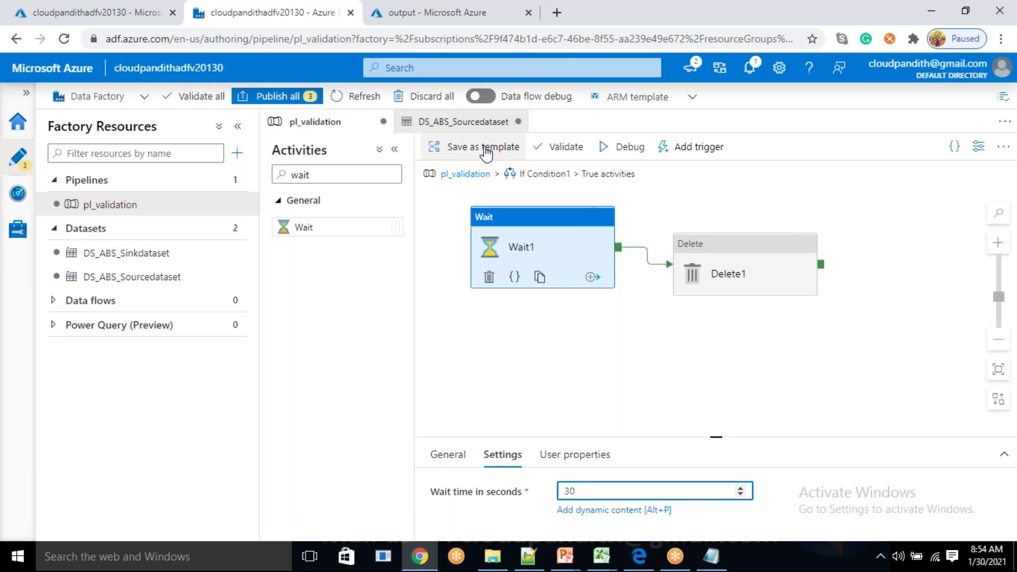
- Return to the main pl_validation pipeline and start a debug run
{"action": "left_click", "coordinate": [475, 177]}
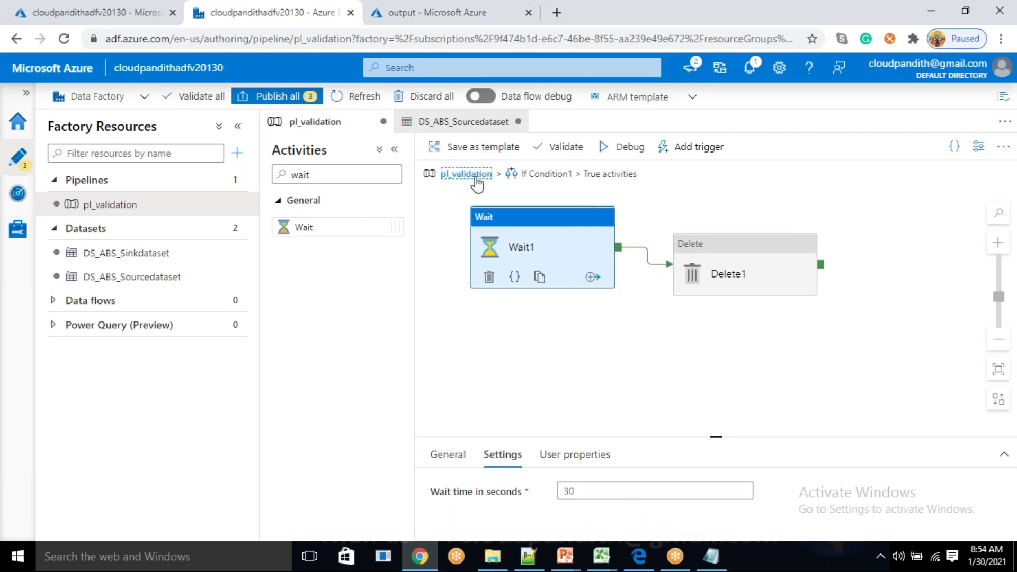
{"action": "left_click", "coordinate": [624, 147]}
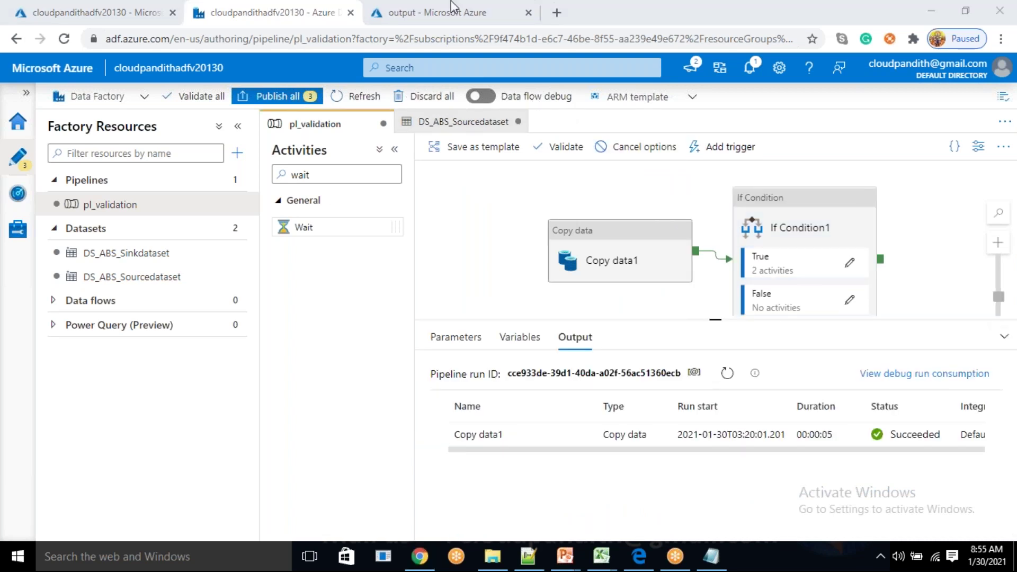
- Refresh the output container's blob list and check the debug run's activity status in the pipeline output
{"action": "left_click", "coordinate": [435, 13]}
{"action": "left_click", "coordinate": [424, 164]}
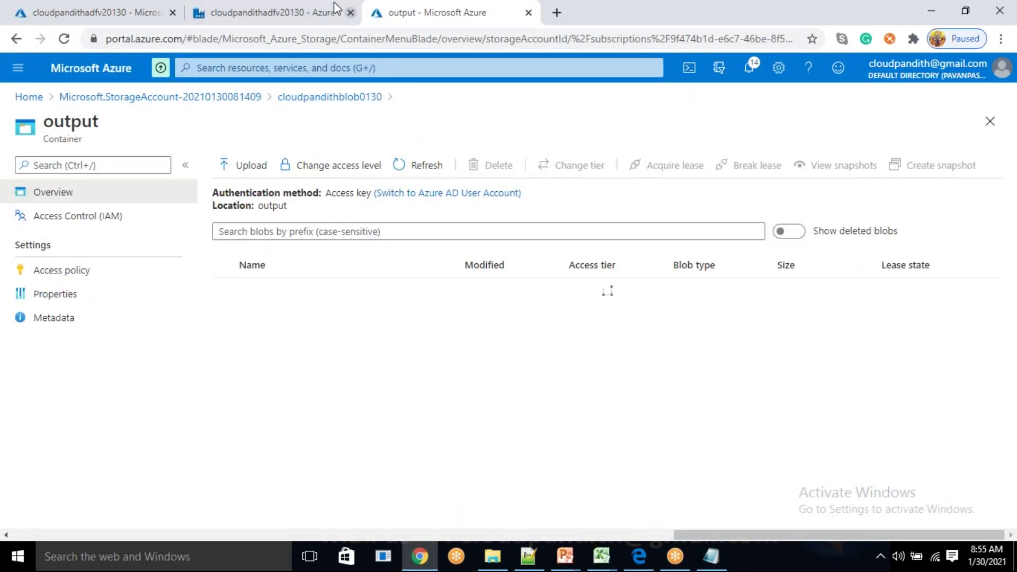
{"action": "left_click", "coordinate": [306, 6]}
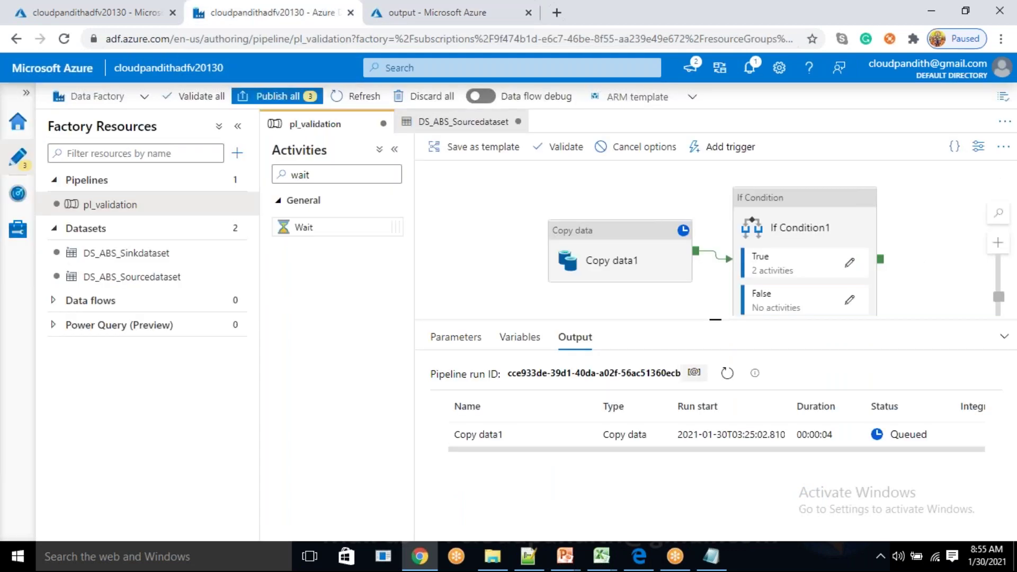
{"action": "left_click", "coordinate": [727, 374]}
{"action": "left_click", "coordinate": [727, 374]}
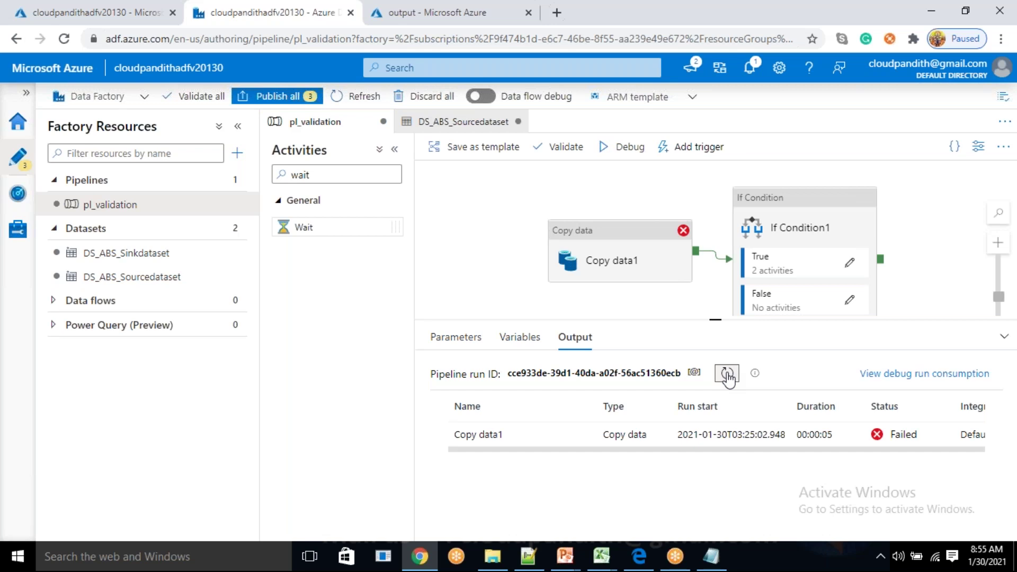
- Read the error details of the failed Copy data1 activity in the debug run output
{"action": "left_click", "coordinate": [616, 237]}
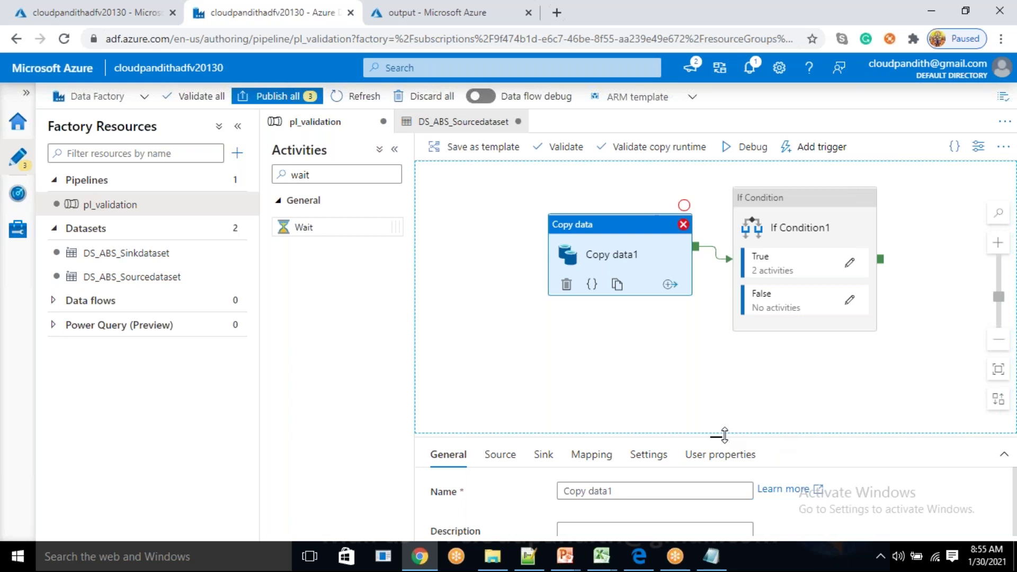
{"action": "left_click_drag", "start_coordinate": [724, 434], "coordinate": [712, 344]}
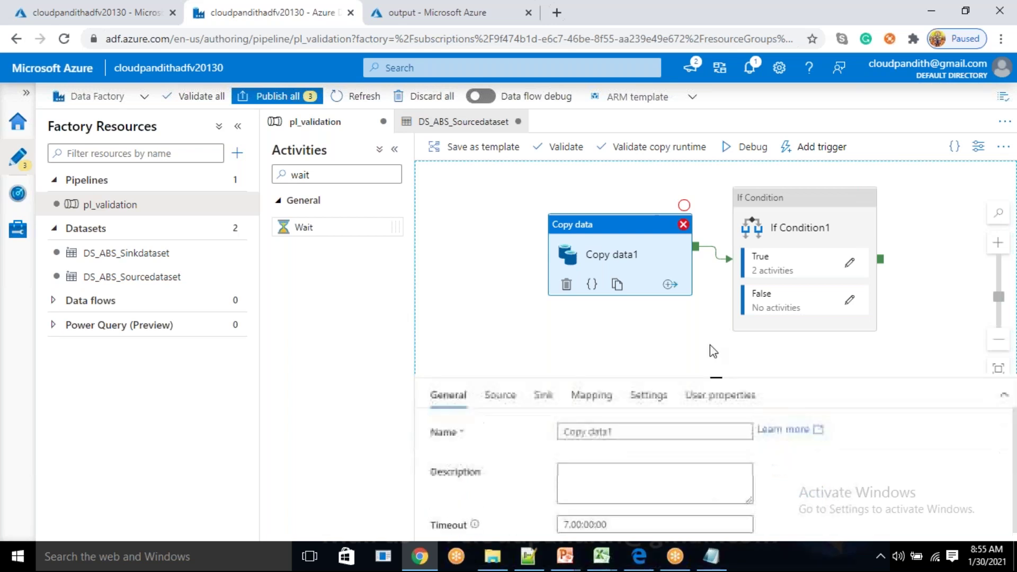
{"action": "left_click", "coordinate": [607, 316]}
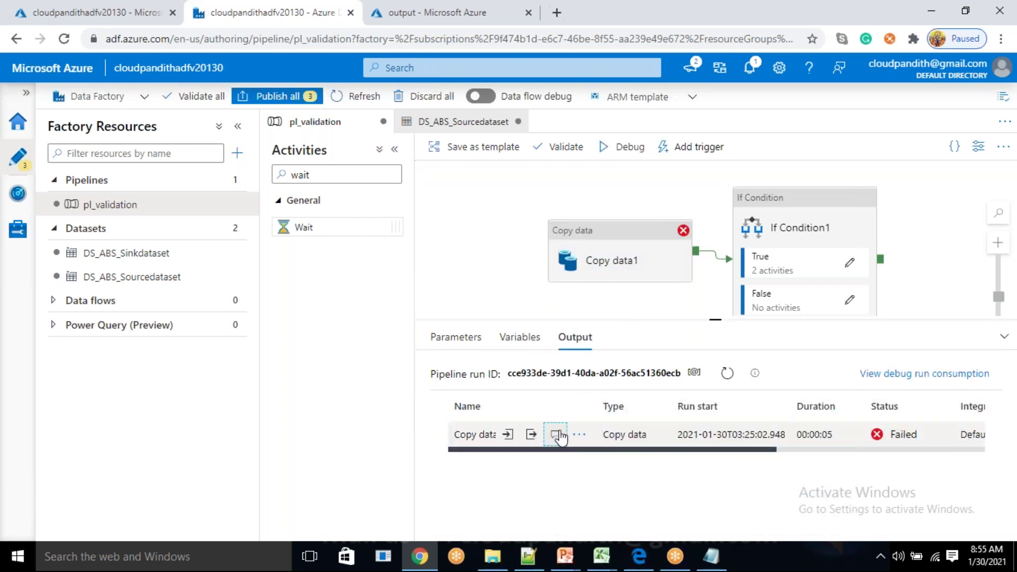
{"action": "left_click", "coordinate": [556, 435]}
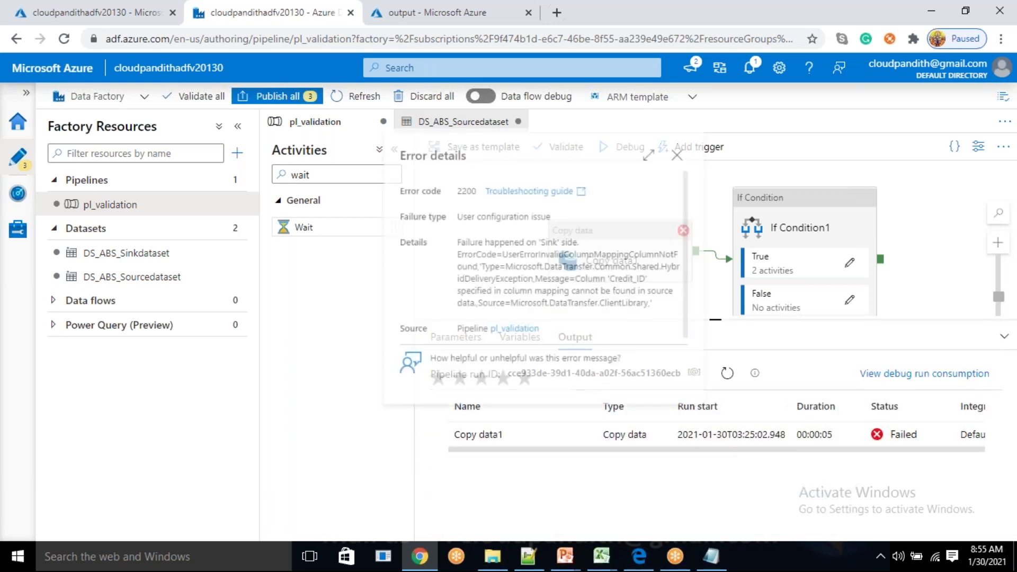
{"action": "double_click", "coordinate": [632, 281]}
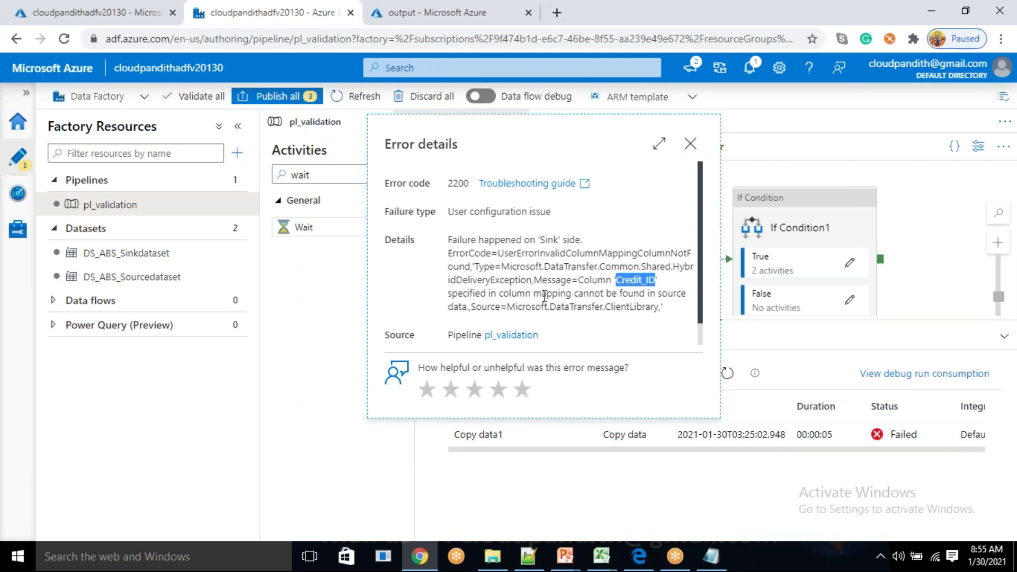
{"action": "left_click", "coordinate": [617, 292]}
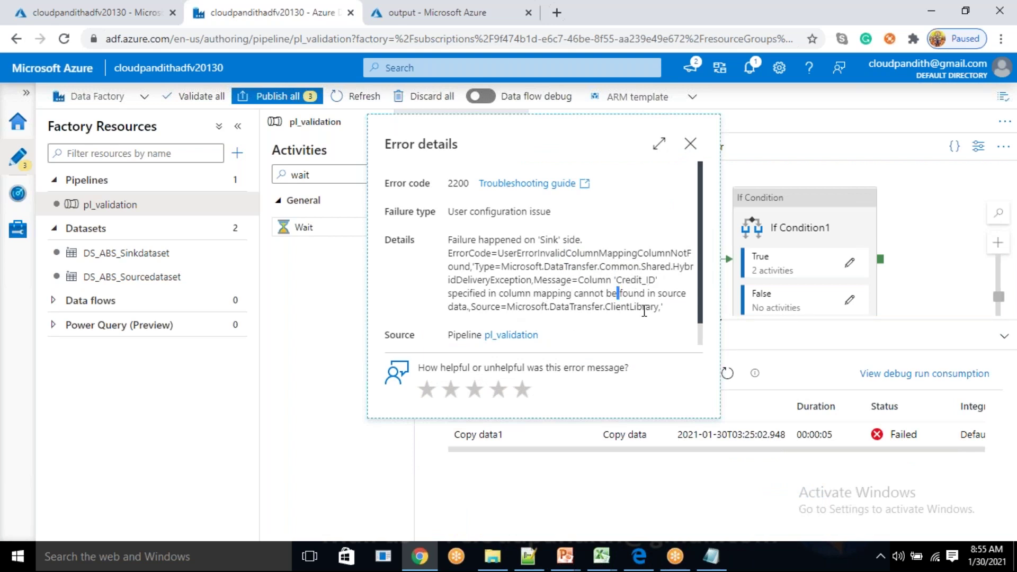
{"action": "left_click", "coordinate": [690, 143]}
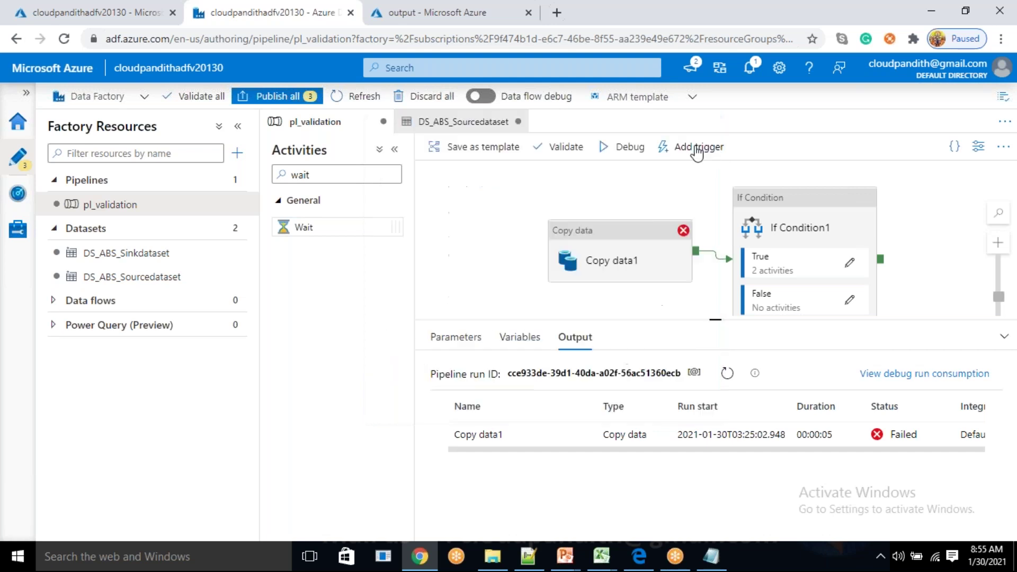
- Clear the column mapping of the Copy data1 activity and import the schemas again
{"action": "left_click", "coordinate": [627, 258]}
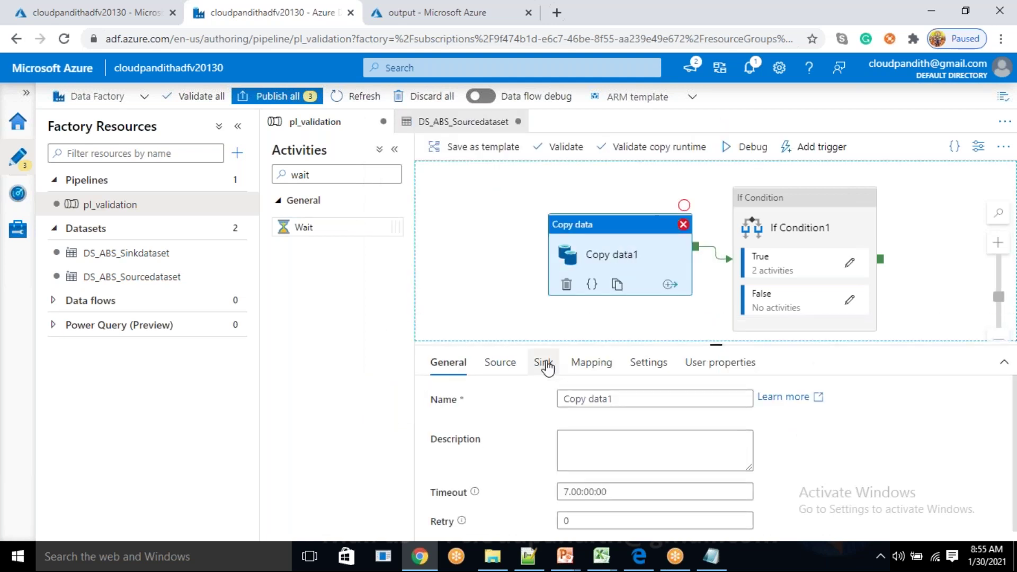
{"action": "left_click", "coordinate": [542, 362]}
{"action": "left_click", "coordinate": [603, 366]}
{"action": "scroll", "coordinate": [527, 442], "scroll_direction": "down", "scroll_amount": 1}
{"action": "scroll", "coordinate": [684, 445], "scroll_direction": "down", "scroll_amount": 2}
{"action": "scroll", "coordinate": [688, 443], "scroll_direction": "up", "scroll_amount": 4}
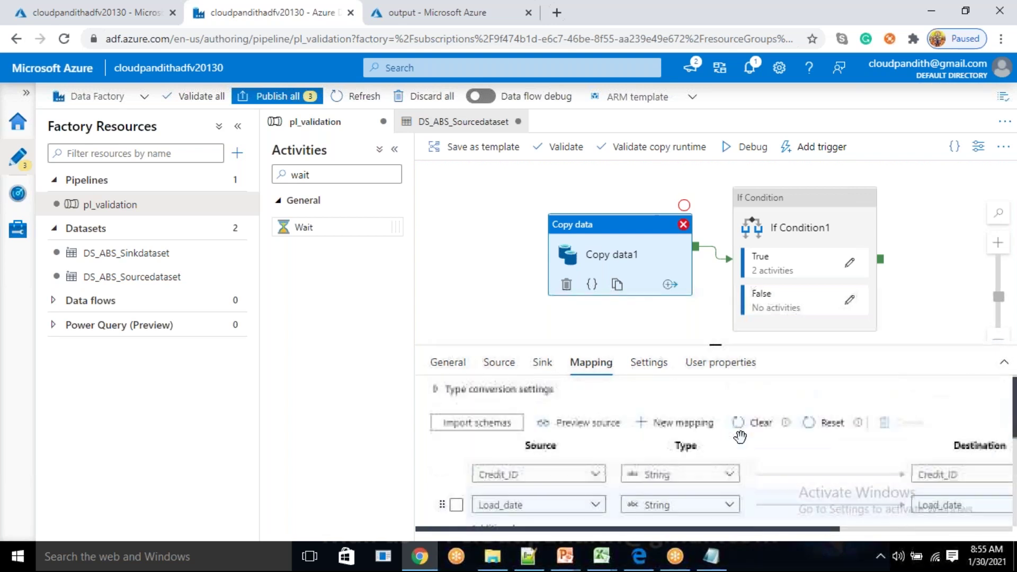
{"action": "left_click", "coordinate": [761, 431]}
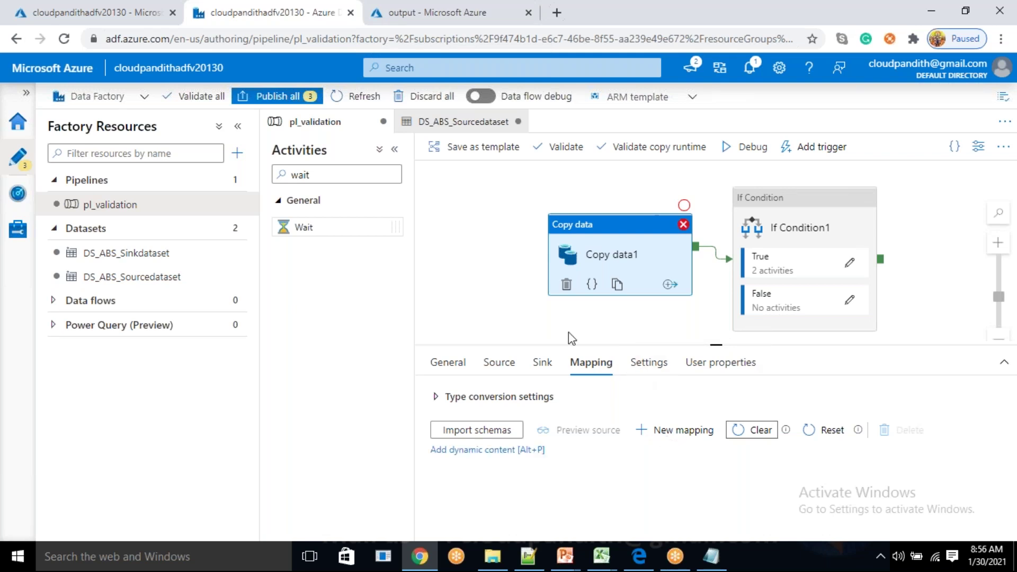
{"action": "left_click", "coordinate": [481, 425]}
- Start a new debug run of pl_validation, refresh its status and check the copied files in the output container
{"action": "left_click", "coordinate": [755, 153]}
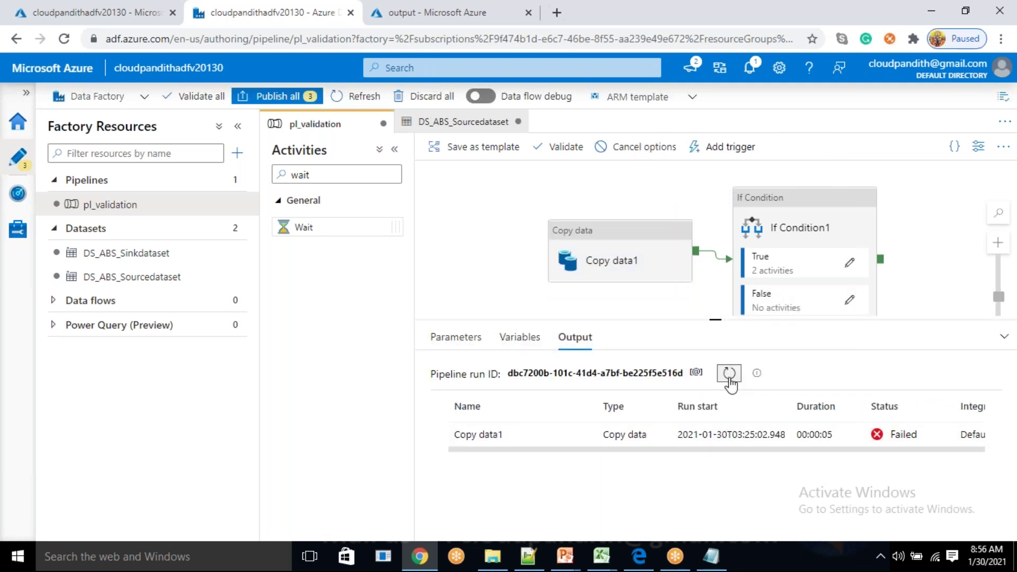
{"action": "left_click", "coordinate": [730, 382]}
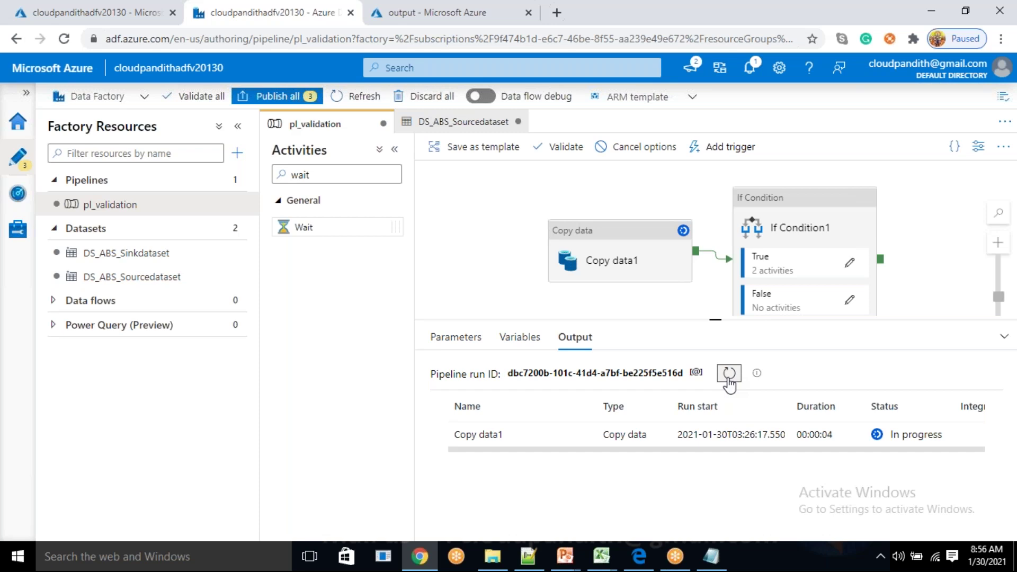
{"action": "left_click", "coordinate": [437, 11]}
{"action": "left_click", "coordinate": [411, 167]}
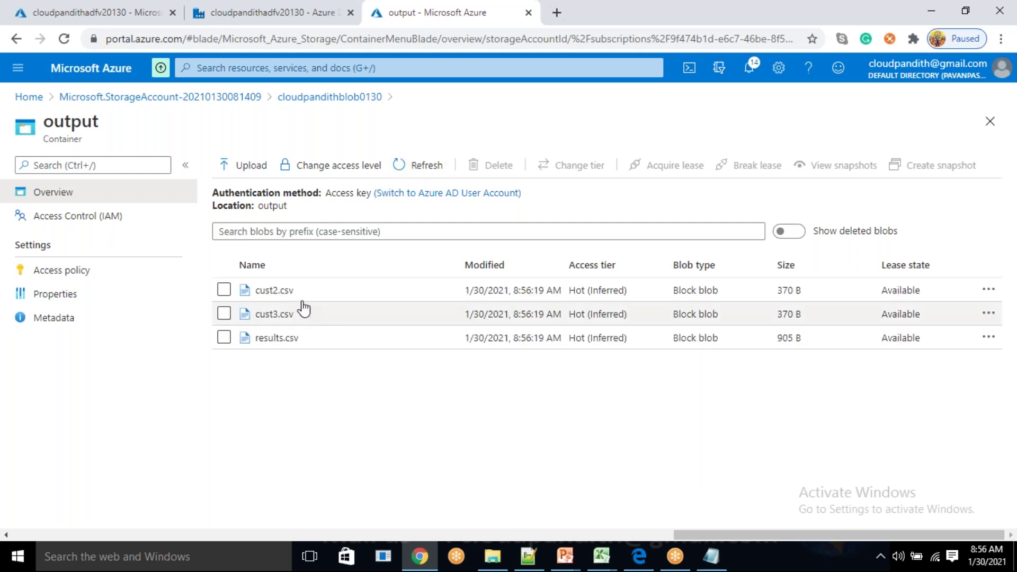
- View the source files in the input container of cloudpandithblob0130 and refresh the debug run's status
{"action": "left_click", "coordinate": [345, 98]}
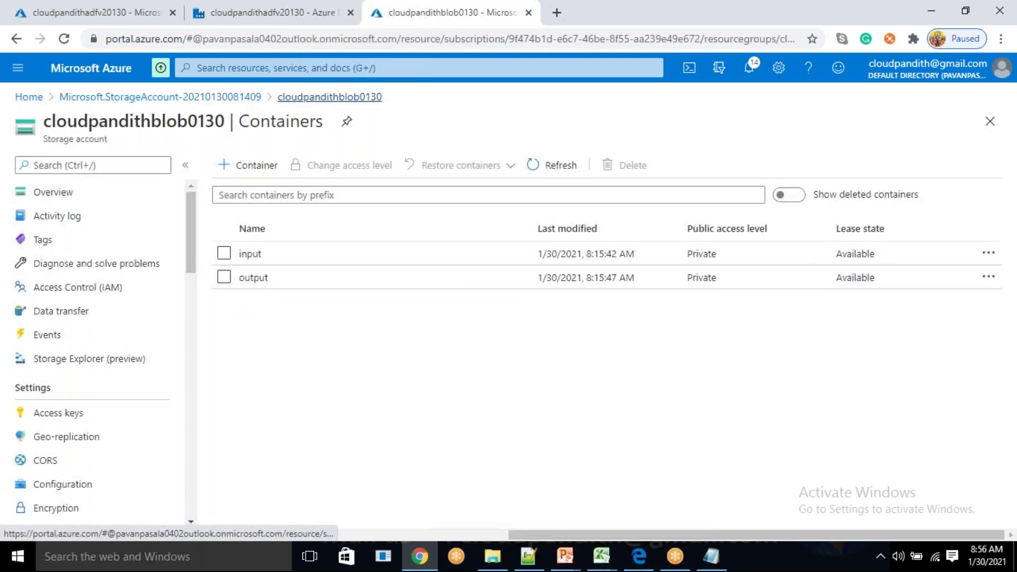
{"action": "left_click", "coordinate": [301, 260]}
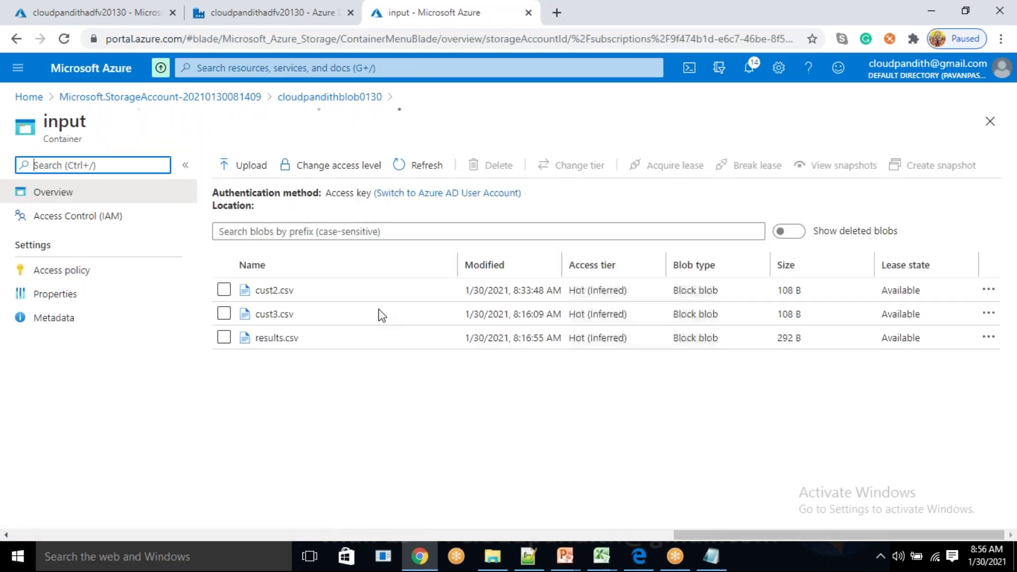
{"action": "left_click", "coordinate": [322, 12]}
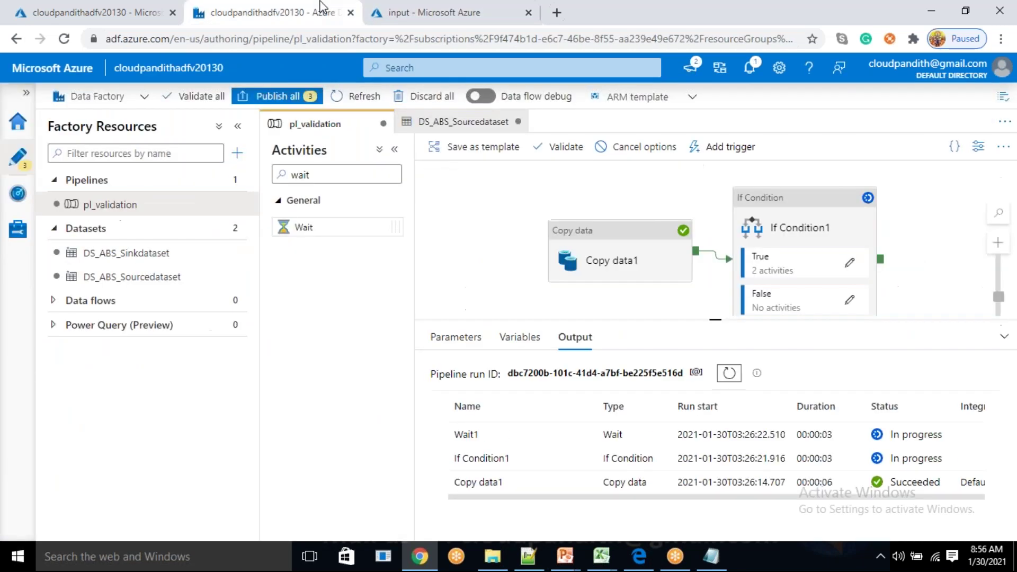
{"action": "left_click", "coordinate": [729, 374]}
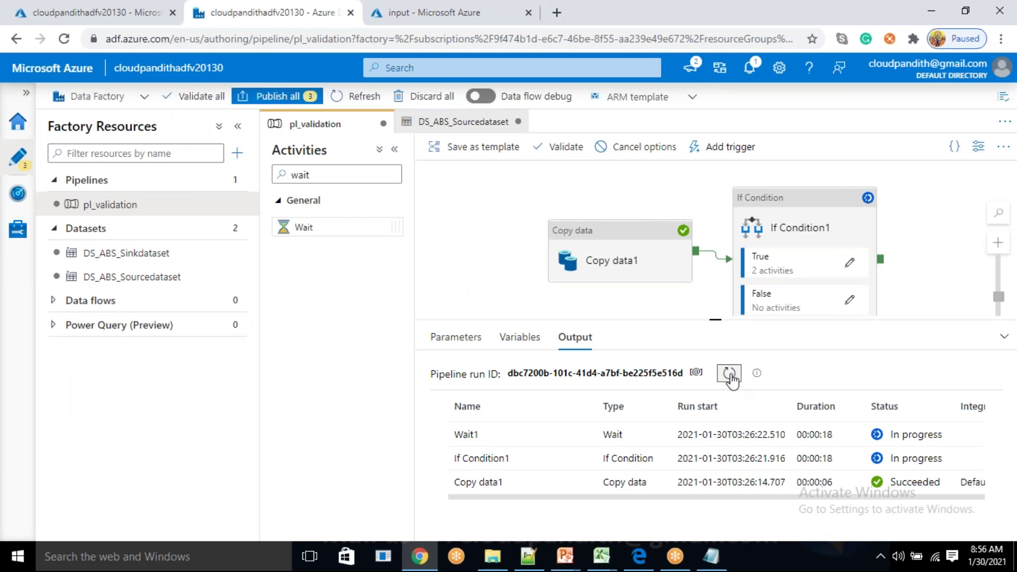
- Refresh the input container's blob list repeatedly to monitor the source files during the wait
{"action": "left_click", "coordinate": [396, 7]}
{"action": "left_click", "coordinate": [417, 168]}
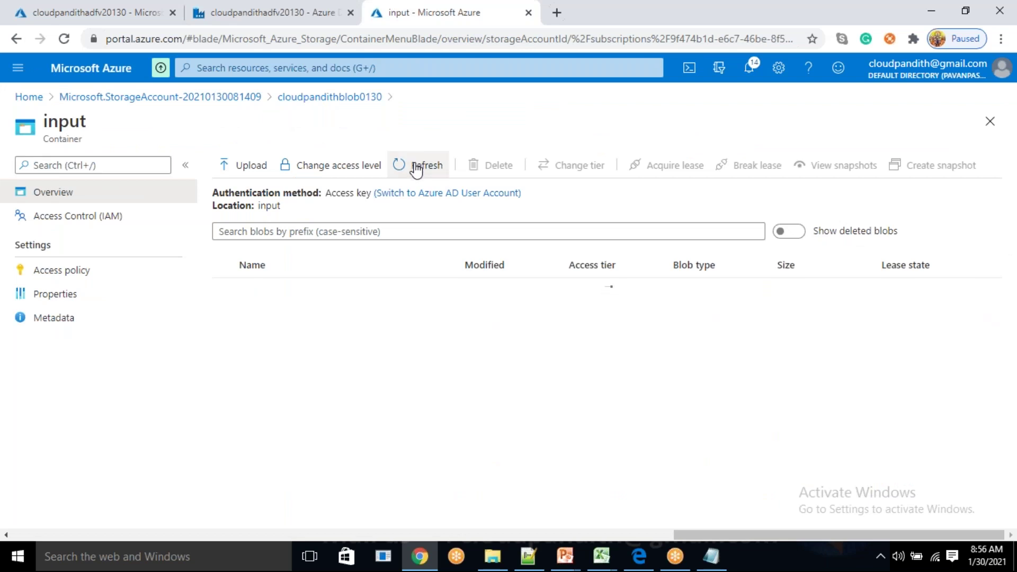
{"action": "left_click", "coordinate": [417, 169]}
{"action": "left_click", "coordinate": [417, 167]}
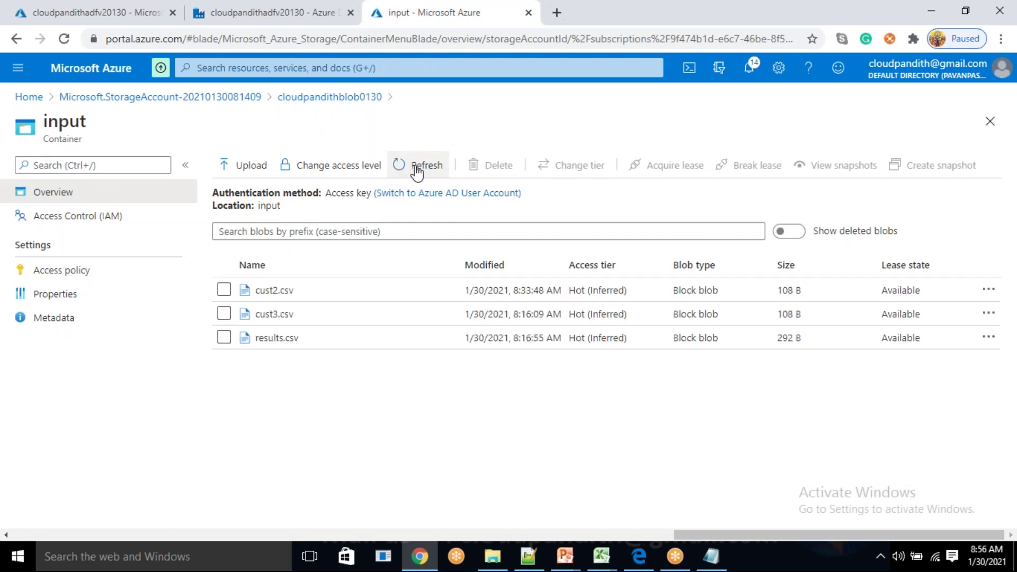
{"action": "left_click", "coordinate": [417, 169]}
{"action": "left_click", "coordinate": [417, 169]}
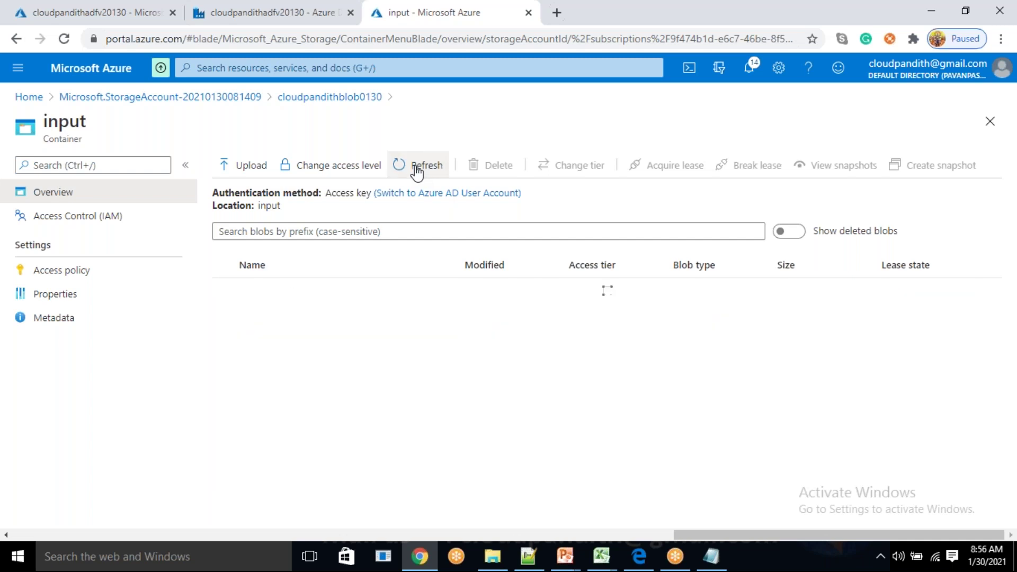
{"action": "left_click", "coordinate": [417, 168]}
{"action": "left_click", "coordinate": [416, 169]}
{"action": "left_click", "coordinate": [417, 169]}
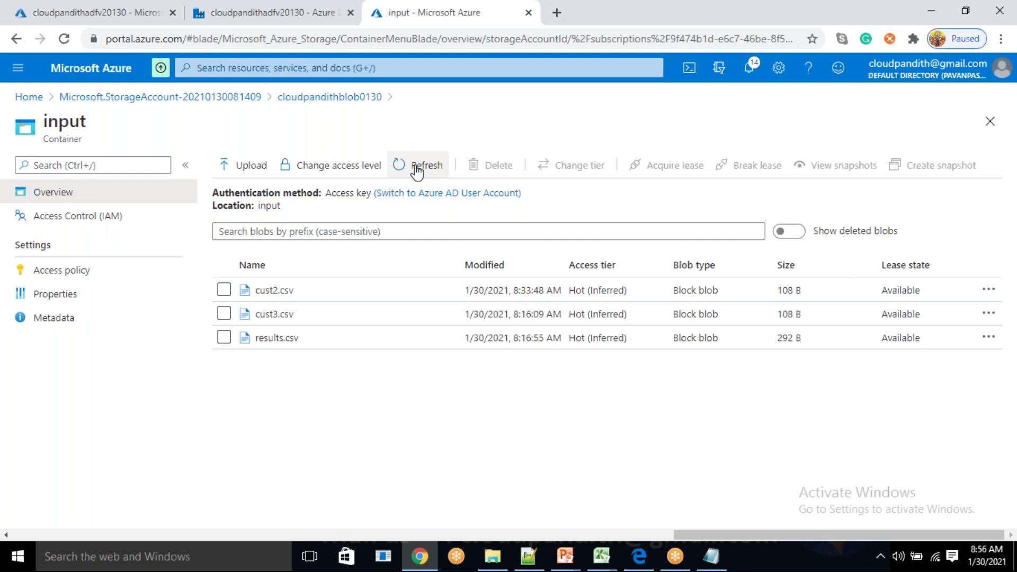
- Update the debug run's activity statuses and verify in the input container whether the source files were deleted
{"action": "left_click", "coordinate": [303, 22]}
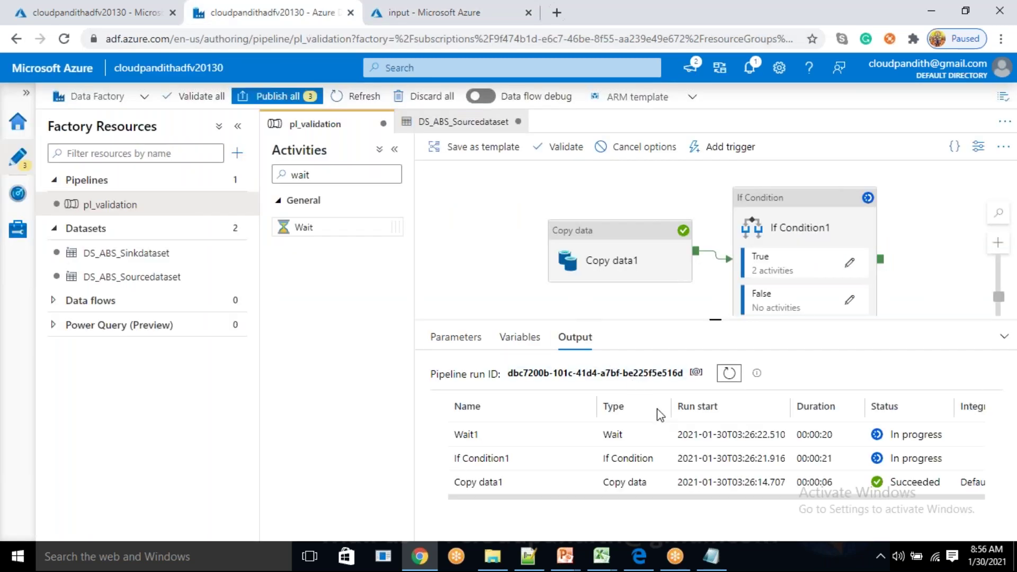
{"action": "left_click", "coordinate": [727, 376]}
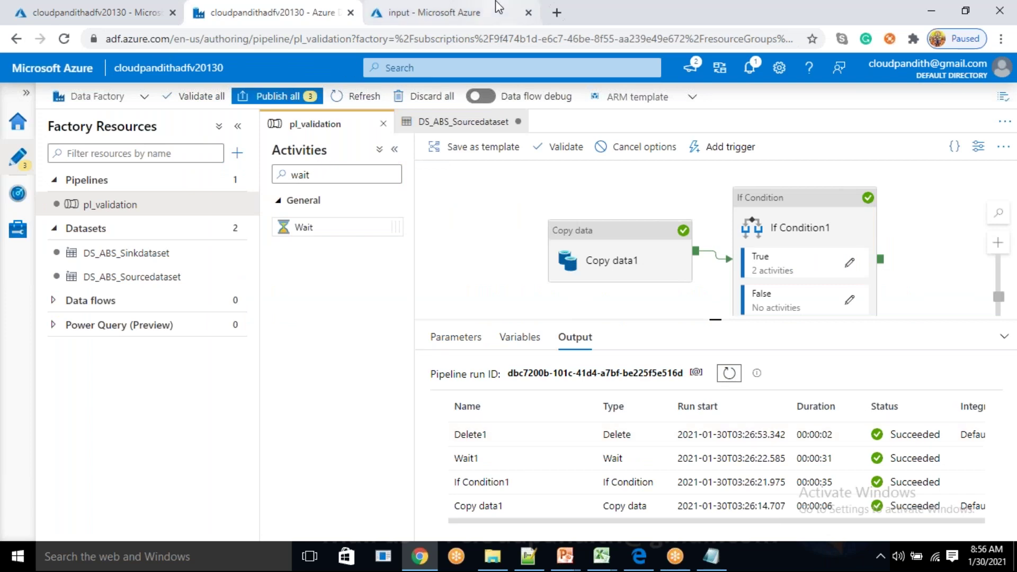
{"action": "left_click", "coordinate": [498, 8]}
{"action": "left_click", "coordinate": [424, 168]}
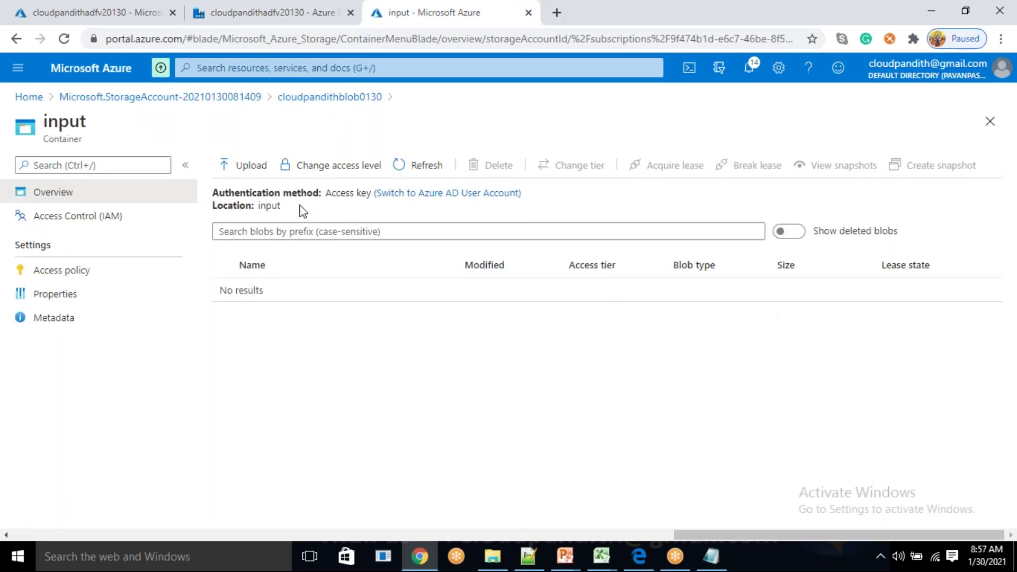
{"action": "double_click", "coordinate": [271, 208]}
{"action": "triple_click", "coordinate": [279, 282]}
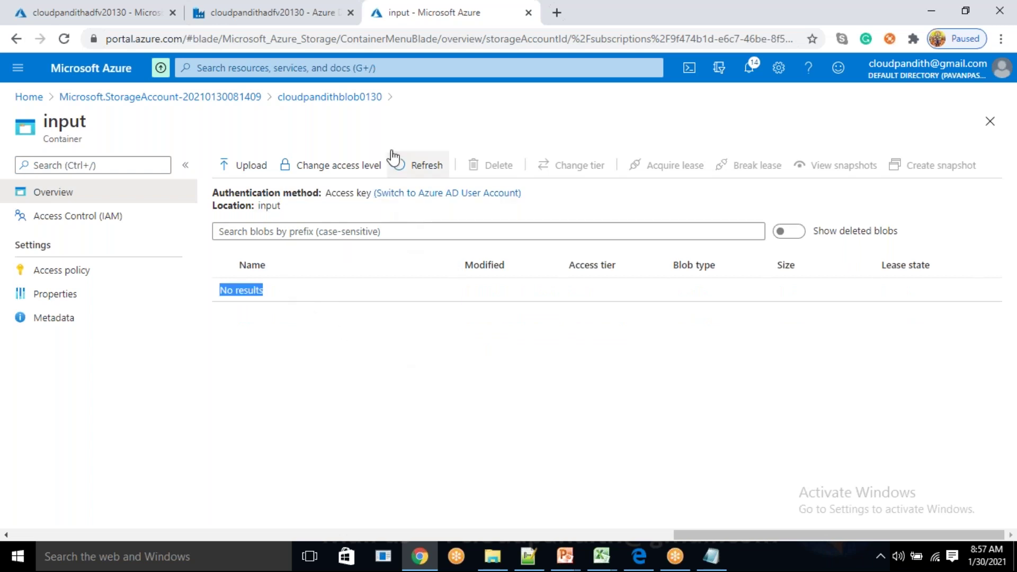
{"action": "left_click", "coordinate": [444, 169]}
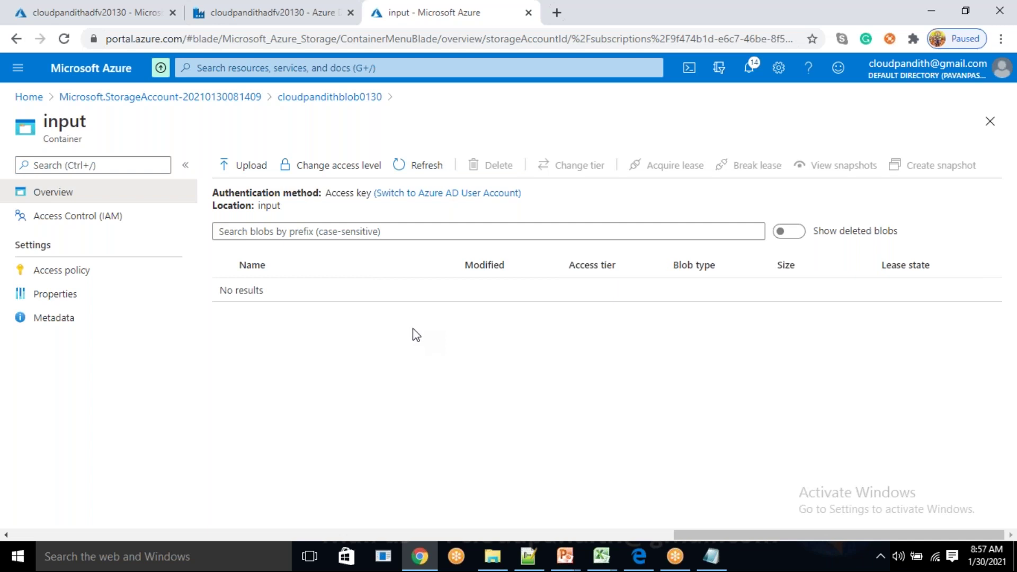
{"action": "triple_click", "coordinate": [324, 285]}
{"action": "left_click", "coordinate": [331, 314]}
{"action": "triple_click", "coordinate": [316, 294]}
{"action": "left_click", "coordinate": [407, 374]}
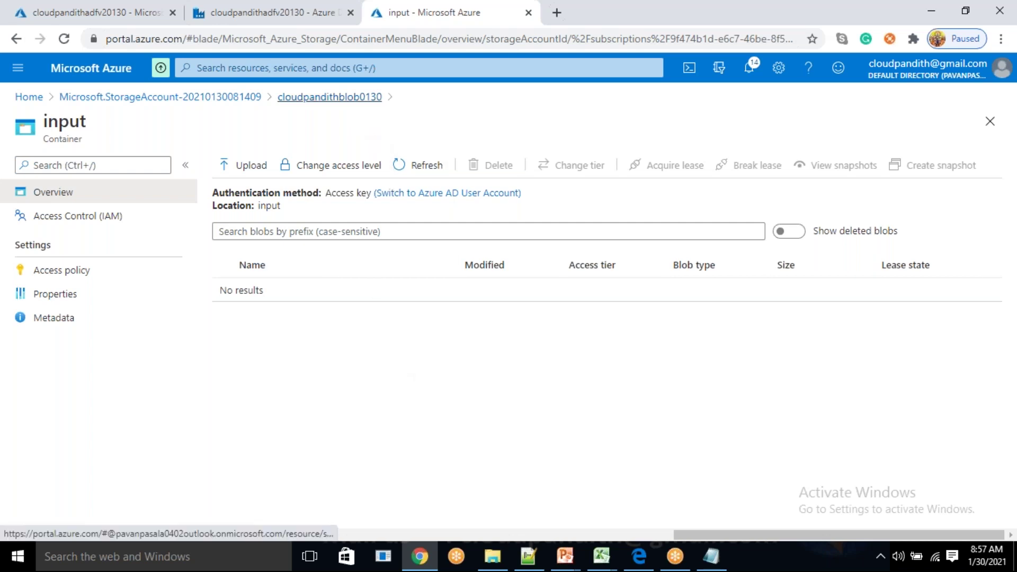
- Delete cust2.csv, cust3.csv and results.csv from the output container of cloudpandithblob0130
{"action": "left_click", "coordinate": [330, 96]}
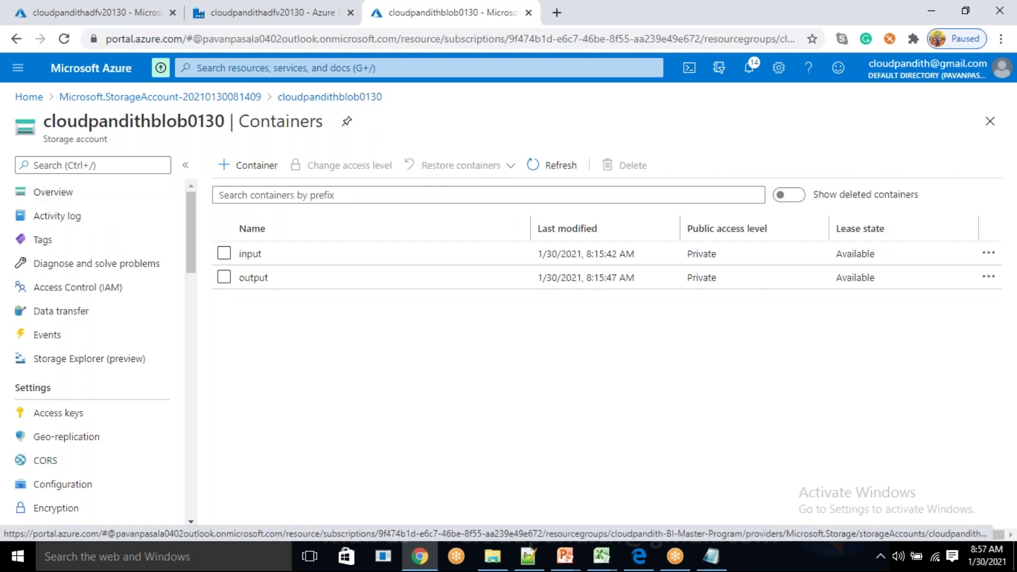
{"action": "left_click", "coordinate": [253, 280]}
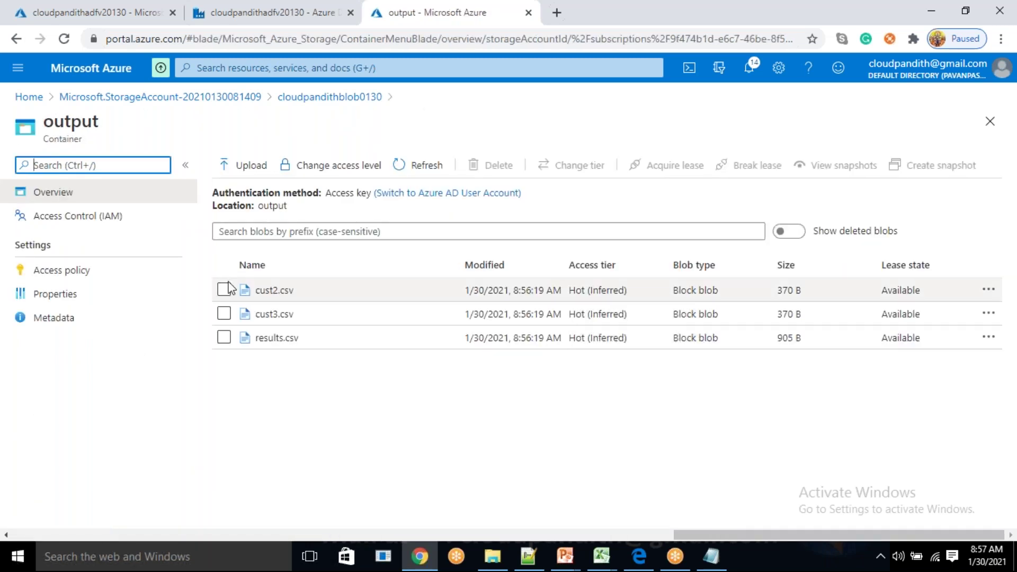
{"action": "left_click", "coordinate": [225, 293]}
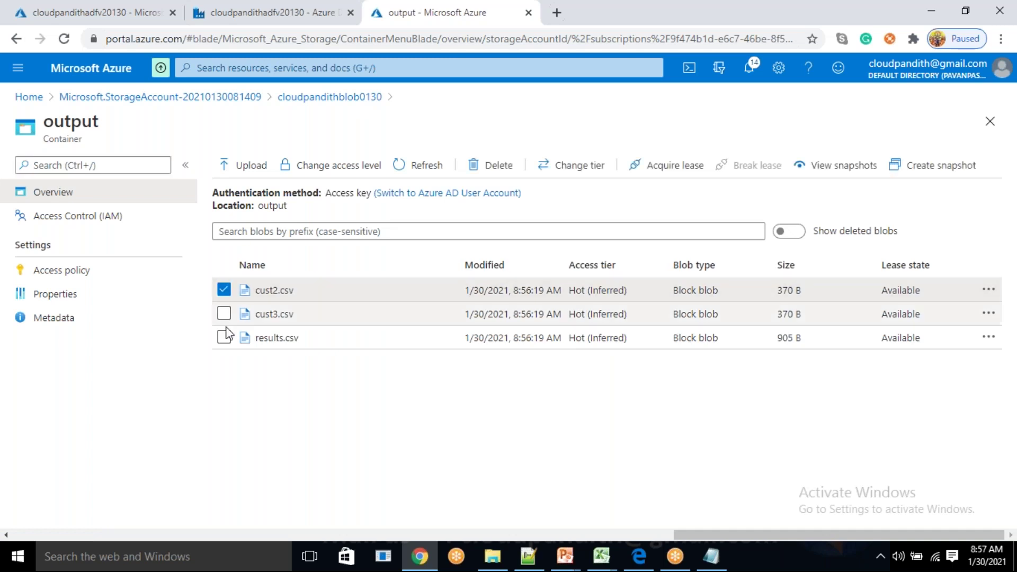
{"action": "left_click", "coordinate": [223, 336]}
{"action": "left_click", "coordinate": [222, 317]}
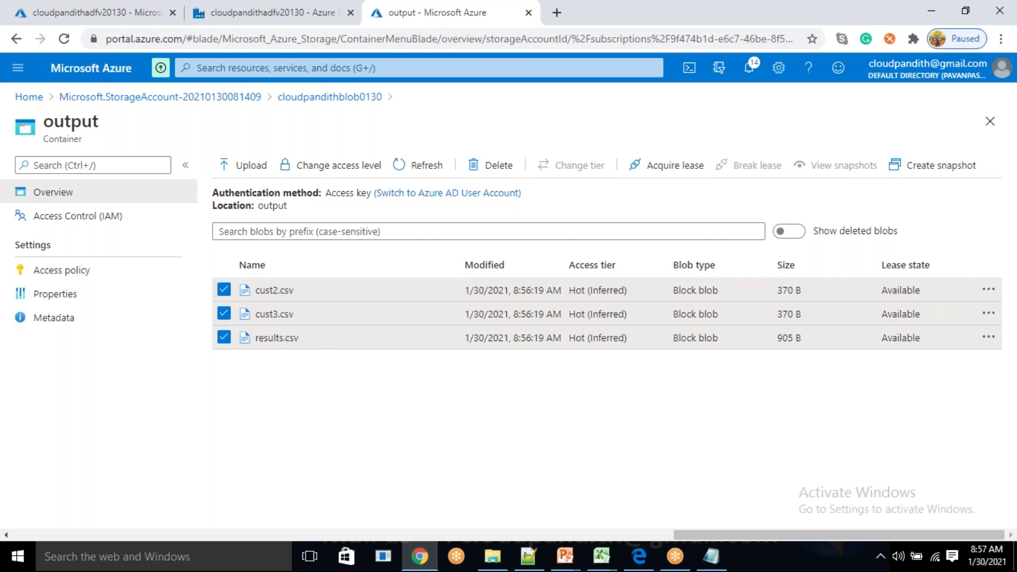
{"action": "left_click", "coordinate": [495, 166]}
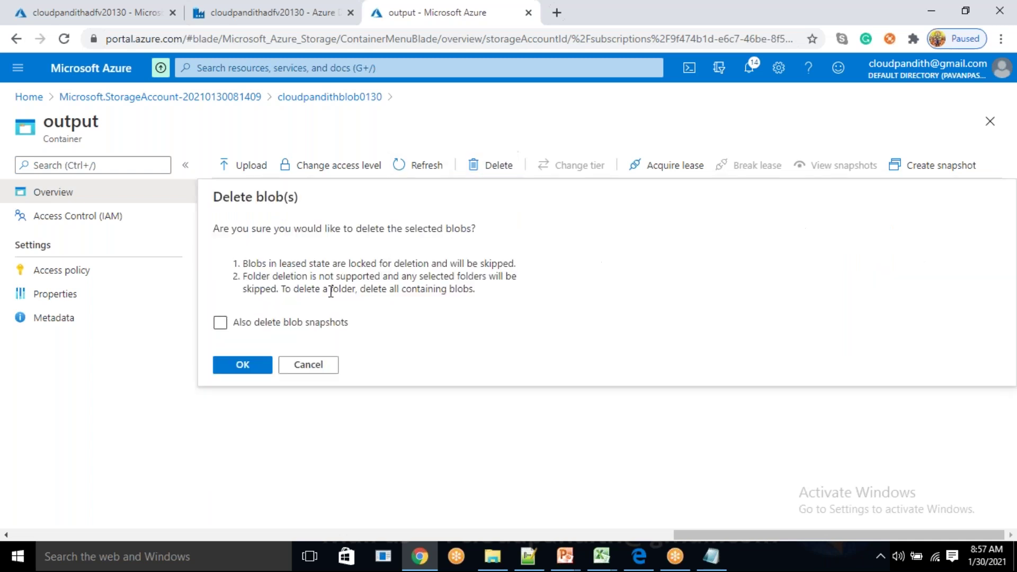
{"action": "left_click", "coordinate": [264, 366]}
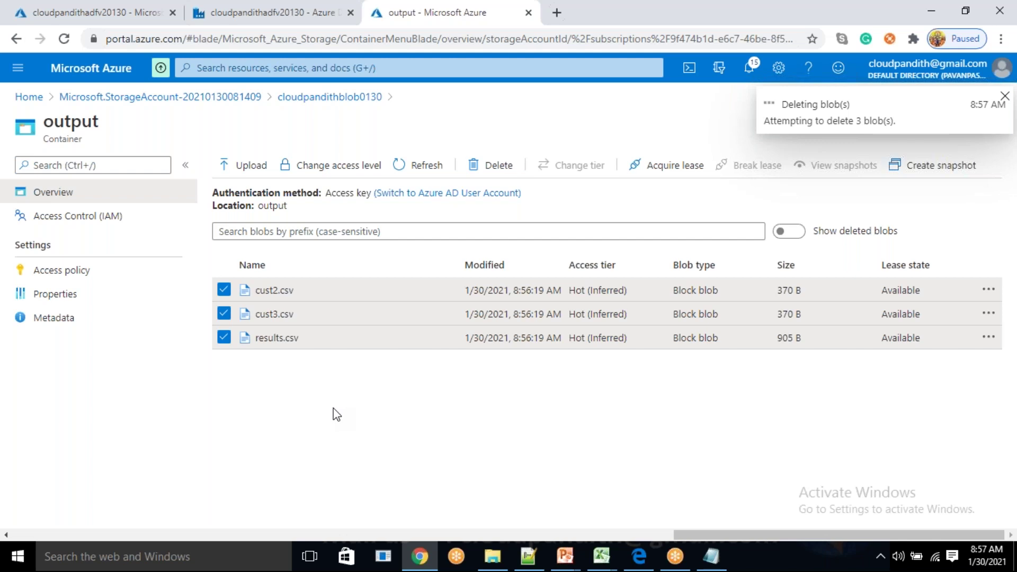
- Upload cust2.csv, cust3.csv, reject.csv, results.csv and results1.csv from the set-comma folder to the input container
{"action": "left_click", "coordinate": [343, 103]}
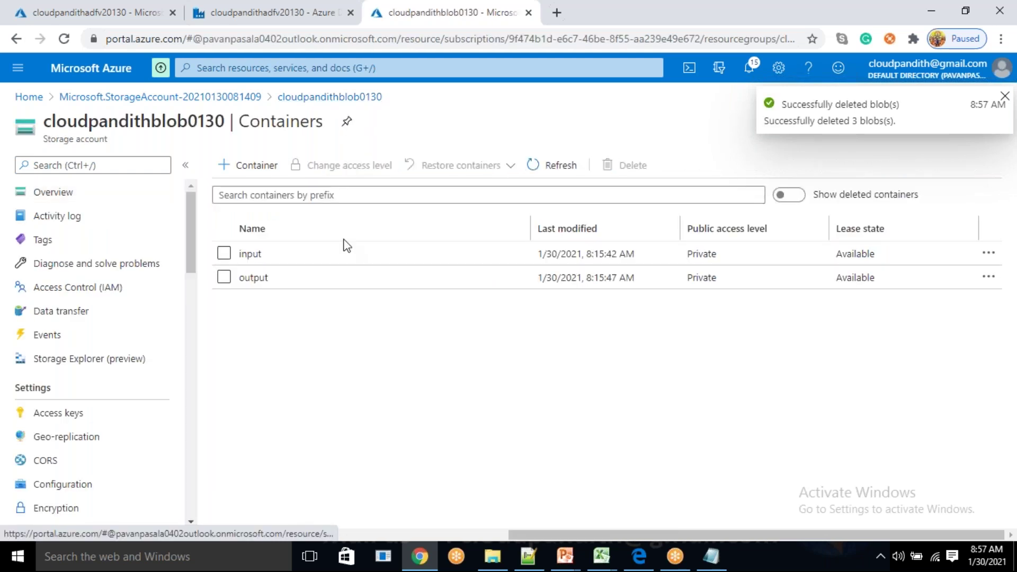
{"action": "left_click", "coordinate": [315, 253]}
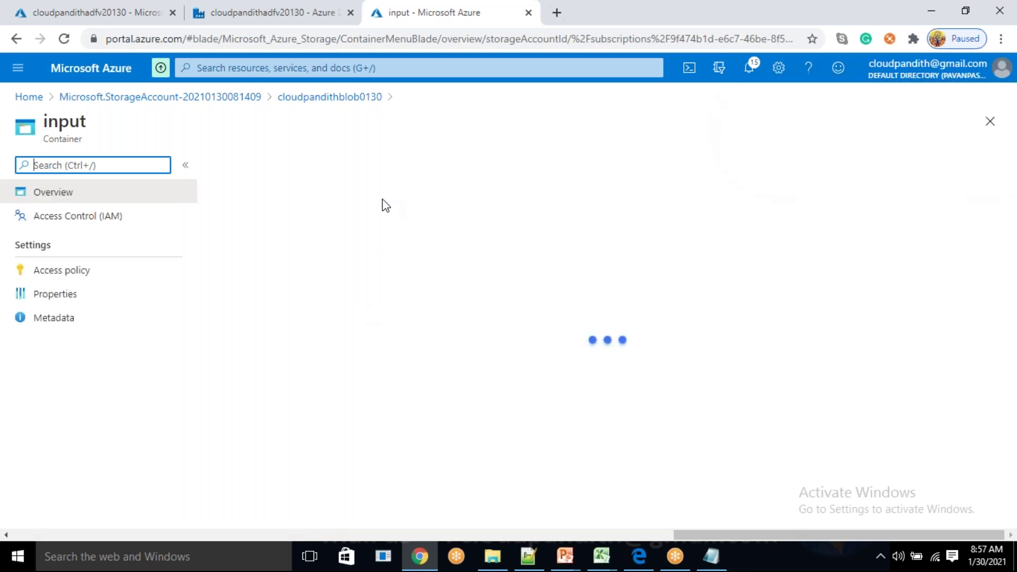
{"action": "left_click", "coordinate": [250, 167]}
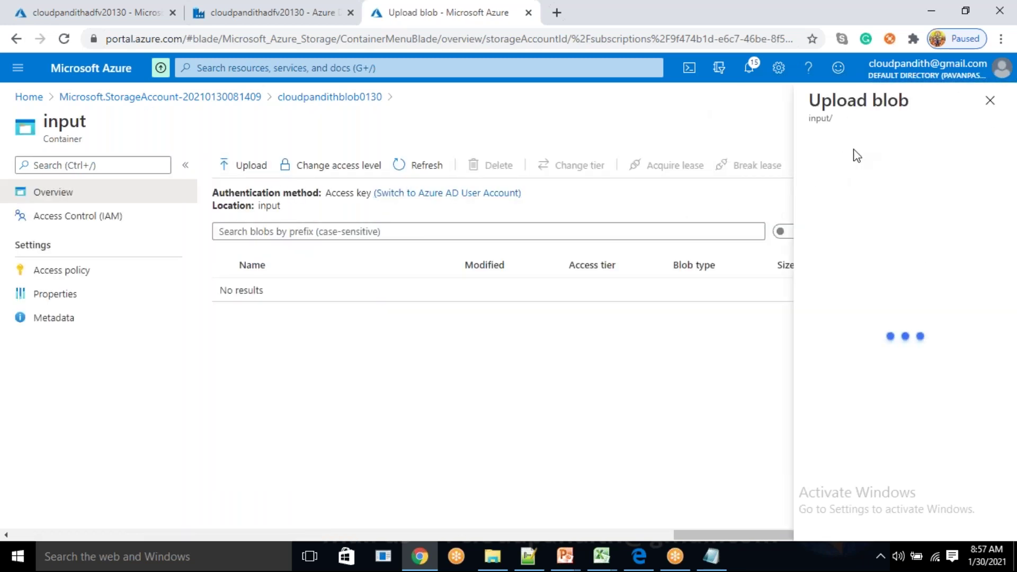
{"action": "left_click", "coordinate": [830, 169]}
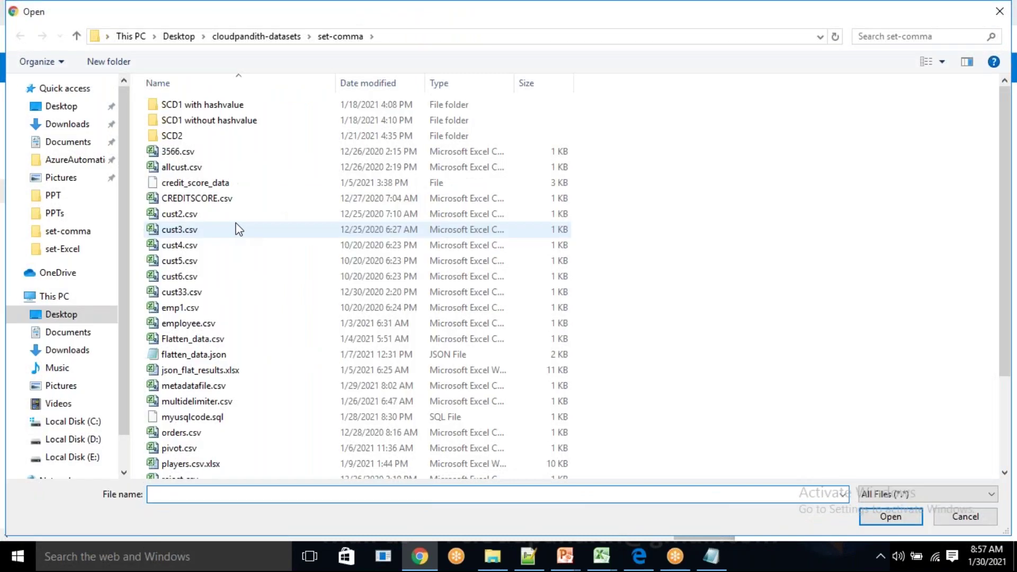
{"action": "left_click", "coordinate": [238, 229]}
{"action": "left_click", "coordinate": [234, 213], "text": "ctrl"}
{"action": "scroll", "coordinate": [205, 449], "scroll_direction": "down", "scroll_amount": 3}
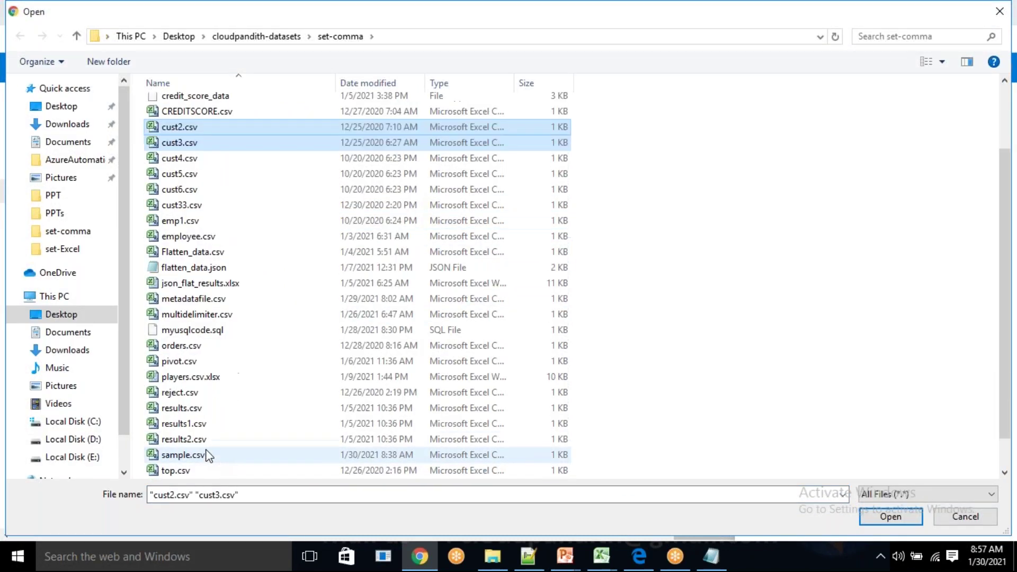
{"action": "left_click", "coordinate": [196, 376], "text": "ctrl"}
{"action": "left_click", "coordinate": [188, 362], "text": "ctrl"}
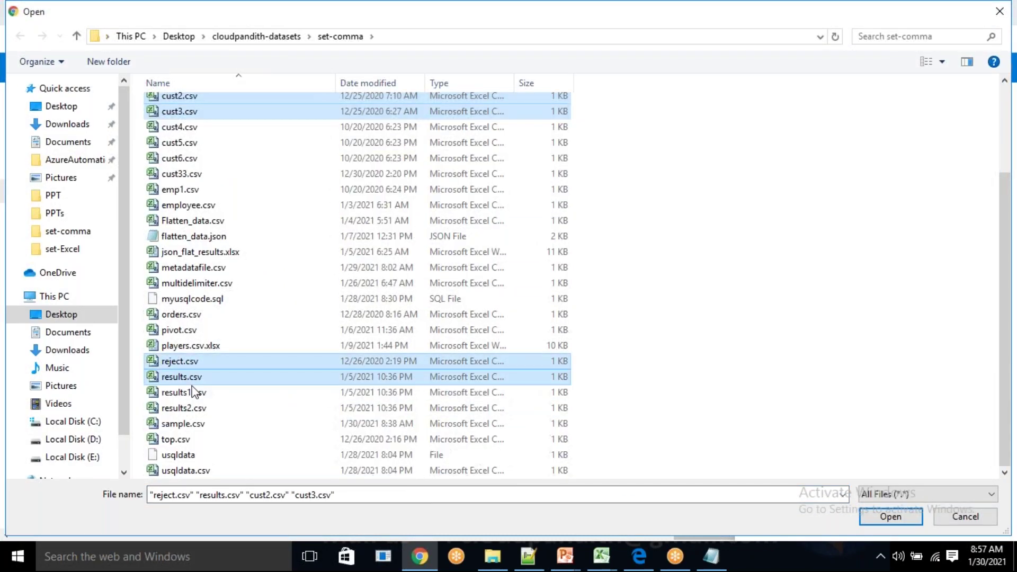
{"action": "left_click", "coordinate": [196, 392], "text": "ctrl"}
{"action": "left_click", "coordinate": [891, 518]}
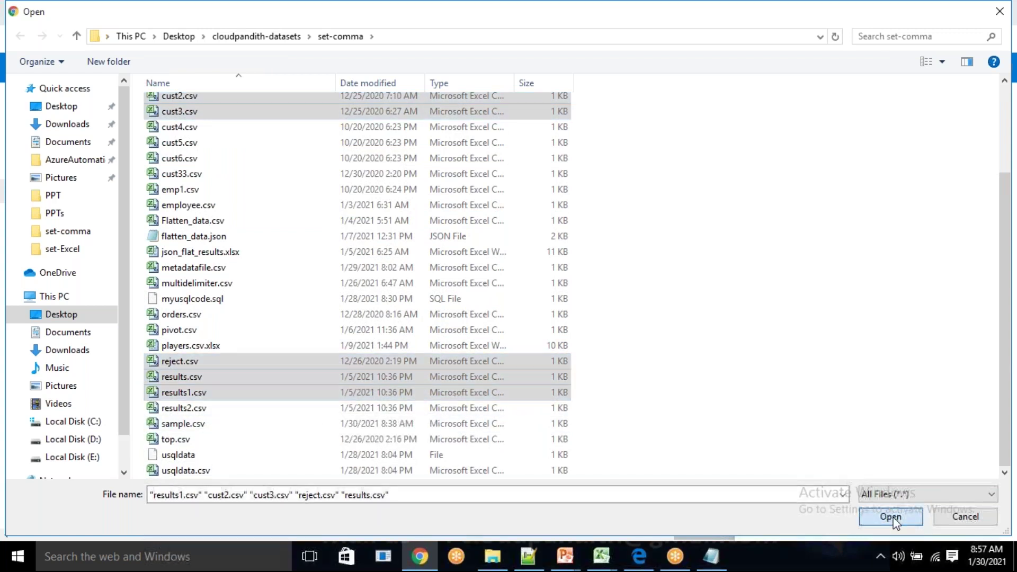
{"action": "left_click", "coordinate": [795, 281]}
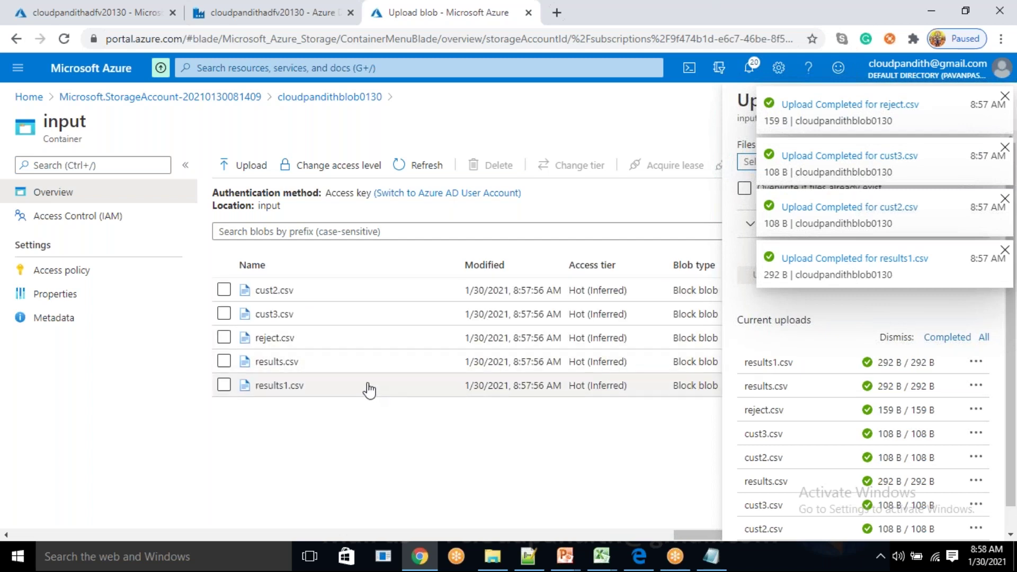
- In Data Factory, enable logging for the Delete1 activity and choose LS_ABS as its logging account linked service
{"action": "left_click", "coordinate": [265, 17]}
{"action": "left_click_drag", "start_coordinate": [698, 284], "coordinate": [634, 246]}
{"action": "left_click", "coordinate": [787, 227]}
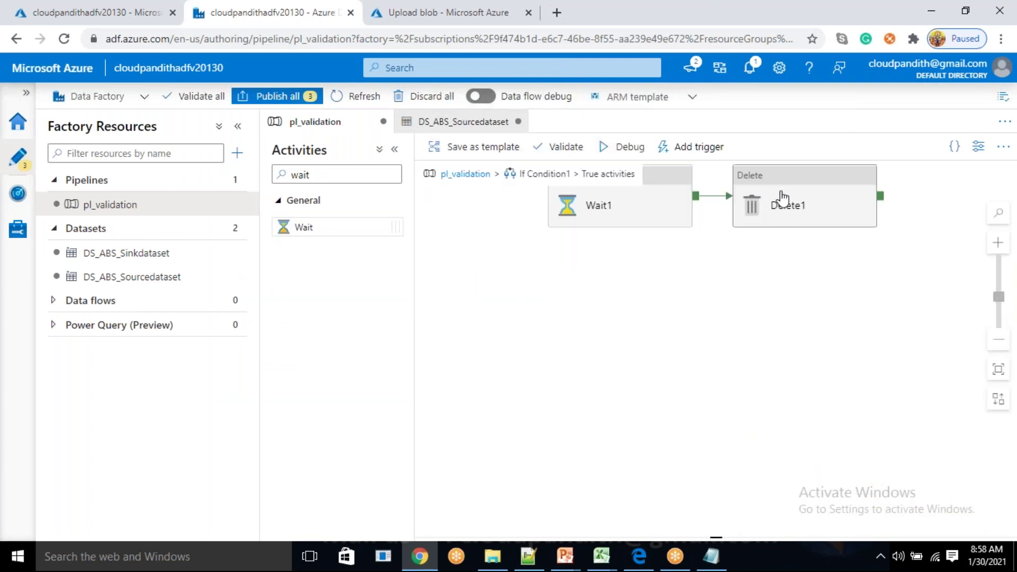
{"action": "left_click", "coordinate": [783, 200]}
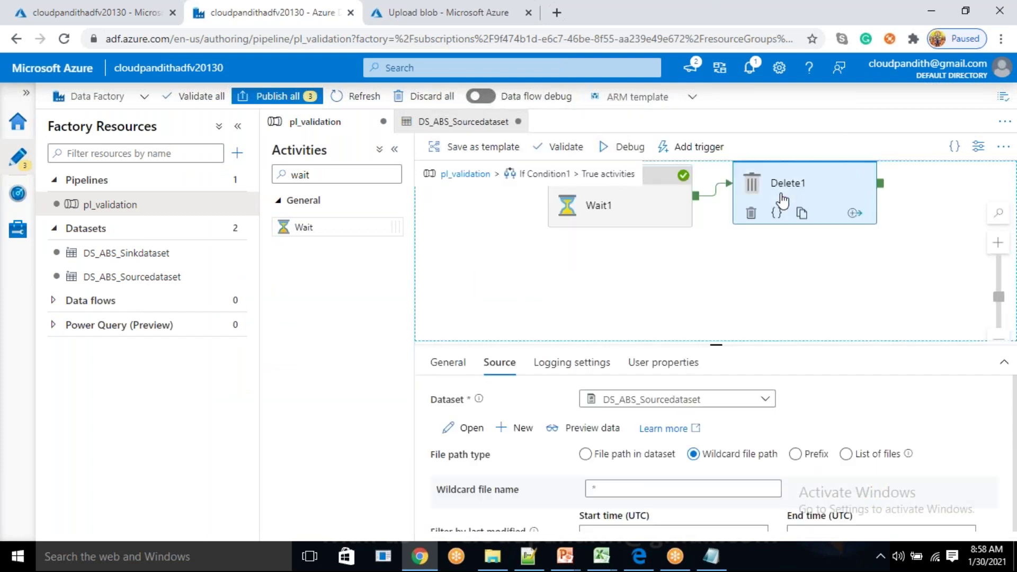
{"action": "left_click", "coordinate": [581, 367]}
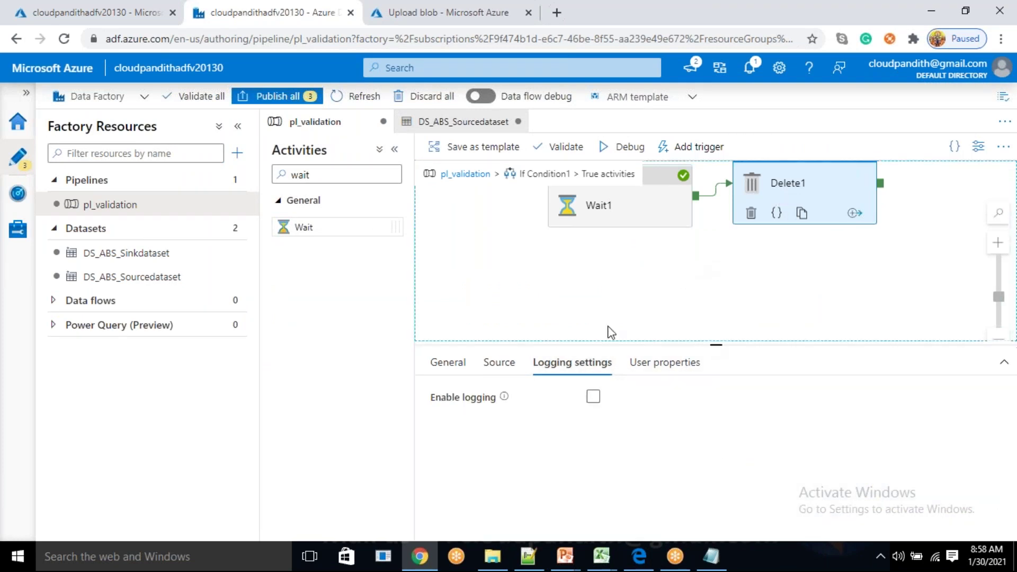
{"action": "left_click", "coordinate": [594, 396]}
{"action": "left_click_drag", "start_coordinate": [717, 342], "coordinate": [688, 260]}
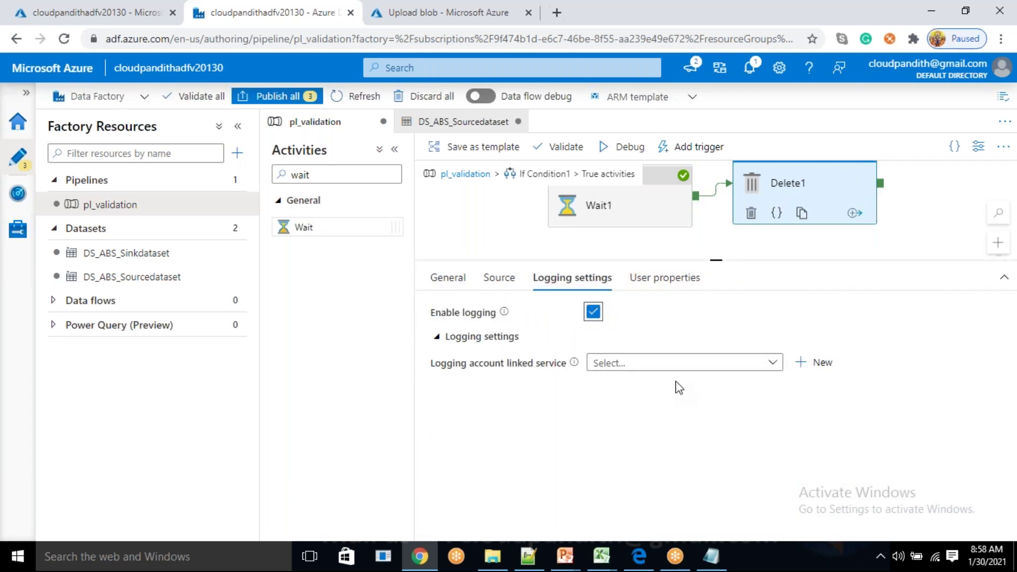
{"action": "left_click", "coordinate": [675, 363]}
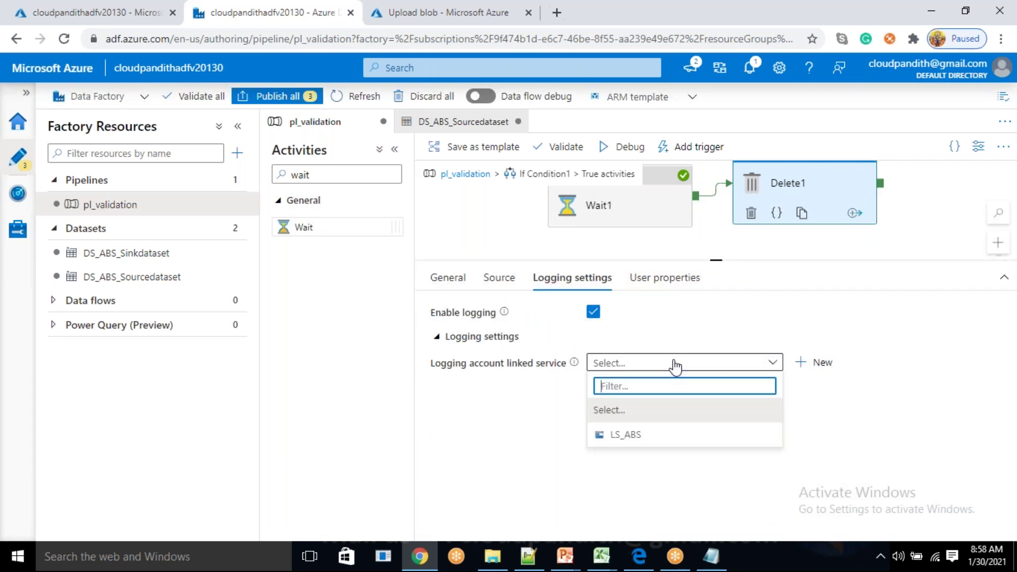
{"action": "left_click", "coordinate": [625, 435]}
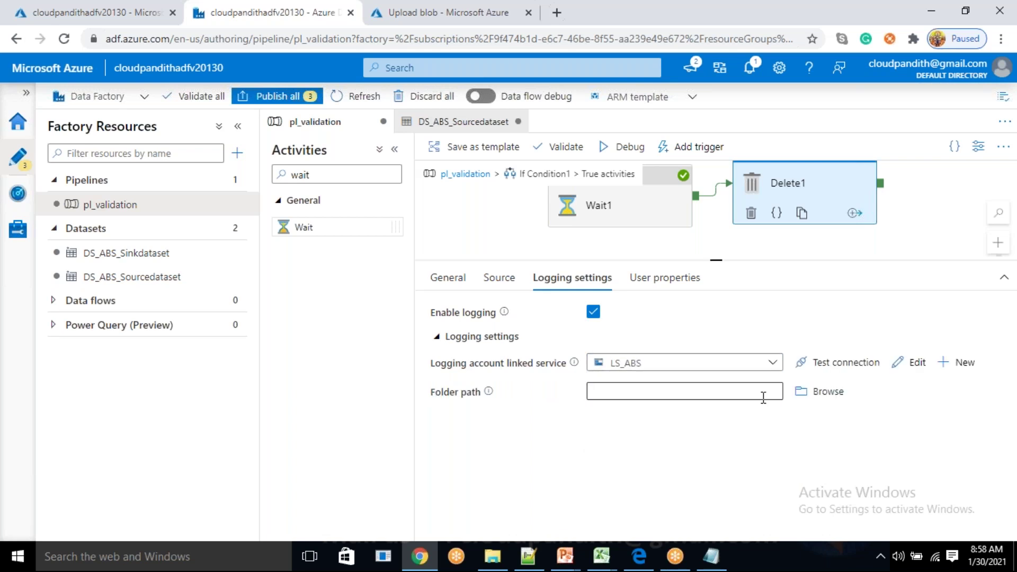
- In the Azure portal, create a new container named logs in the cloudpandithblob0130 storage account
{"action": "left_click", "coordinate": [413, 10]}
{"action": "left_click", "coordinate": [990, 101]}
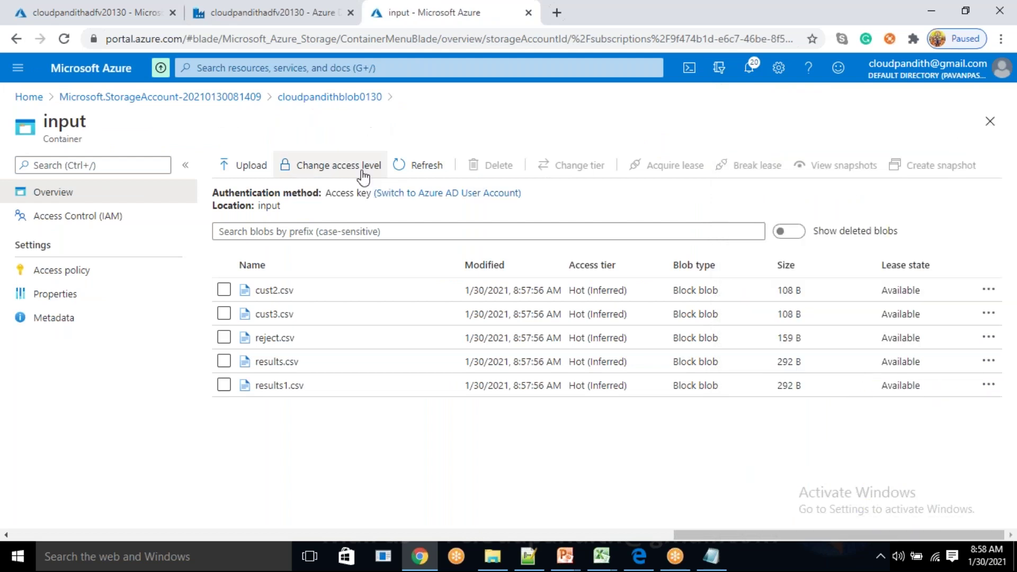
{"action": "left_click", "coordinate": [341, 98]}
{"action": "left_click", "coordinate": [249, 165]}
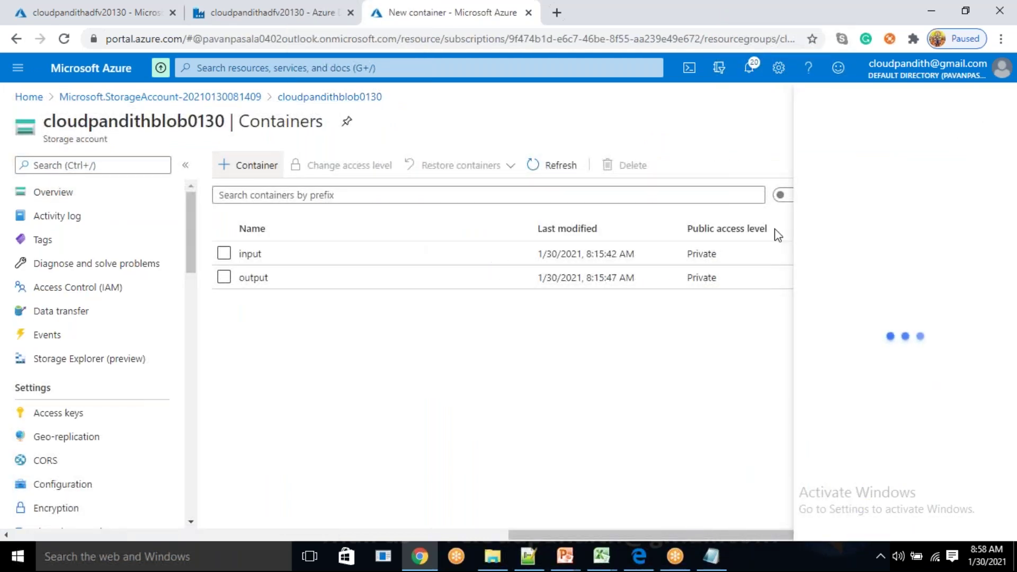
{"action": "type", "text": "logs"}
{"action": "left_click", "coordinate": [845, 518]}
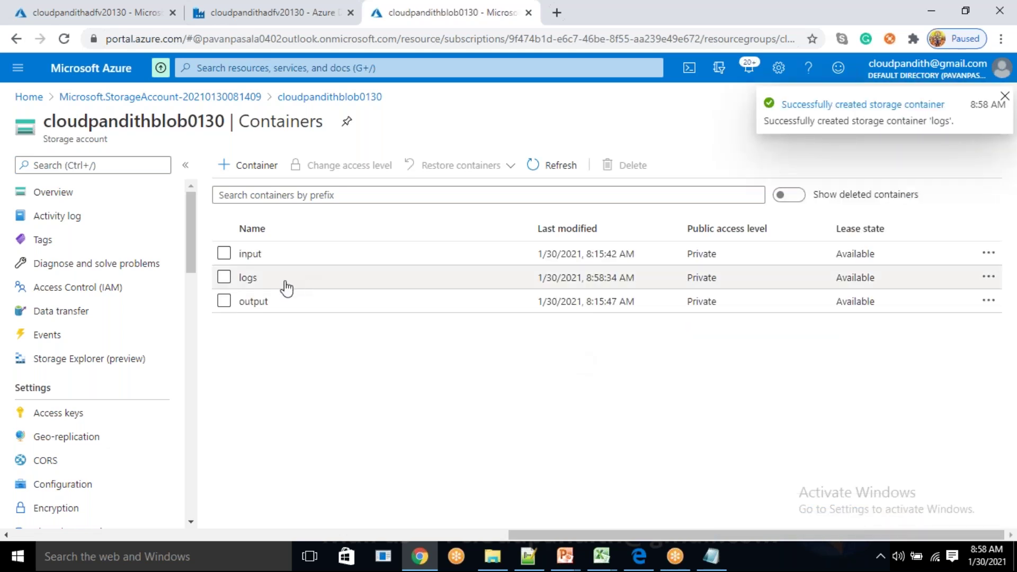
- Back in Data Factory, set Delete1's logging folder path to the logs container and return to the pl_validation pipeline level
{"action": "left_click", "coordinate": [318, 12]}
{"action": "left_click", "coordinate": [801, 391]}
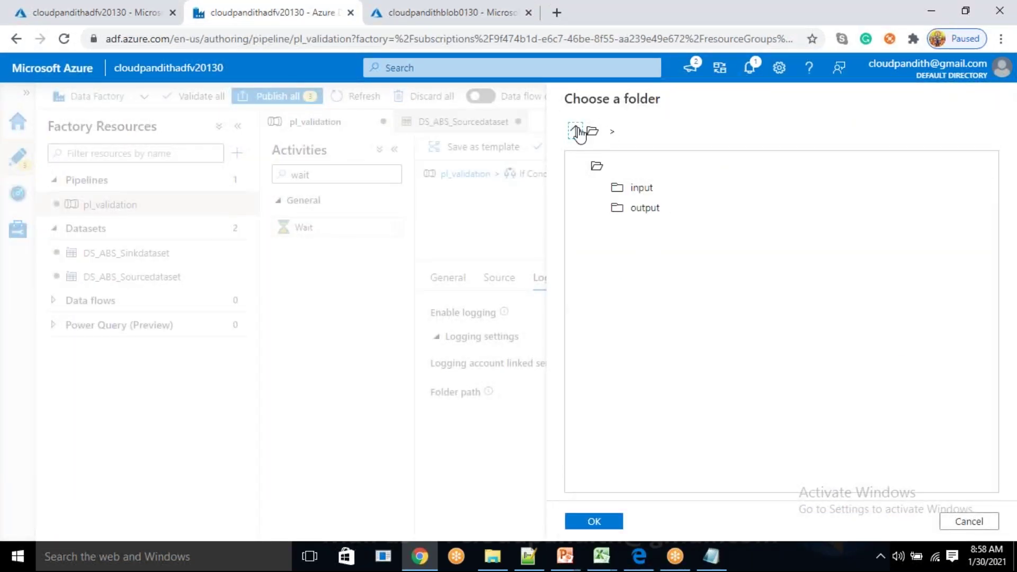
{"action": "left_click", "coordinate": [577, 131]}
{"action": "left_click", "coordinate": [666, 200]}
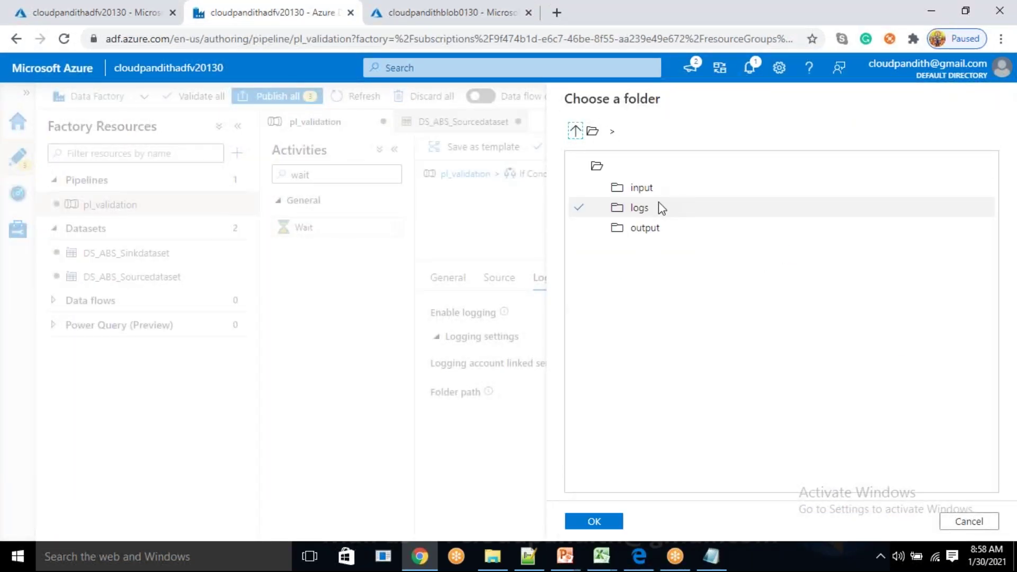
{"action": "left_click", "coordinate": [612, 522]}
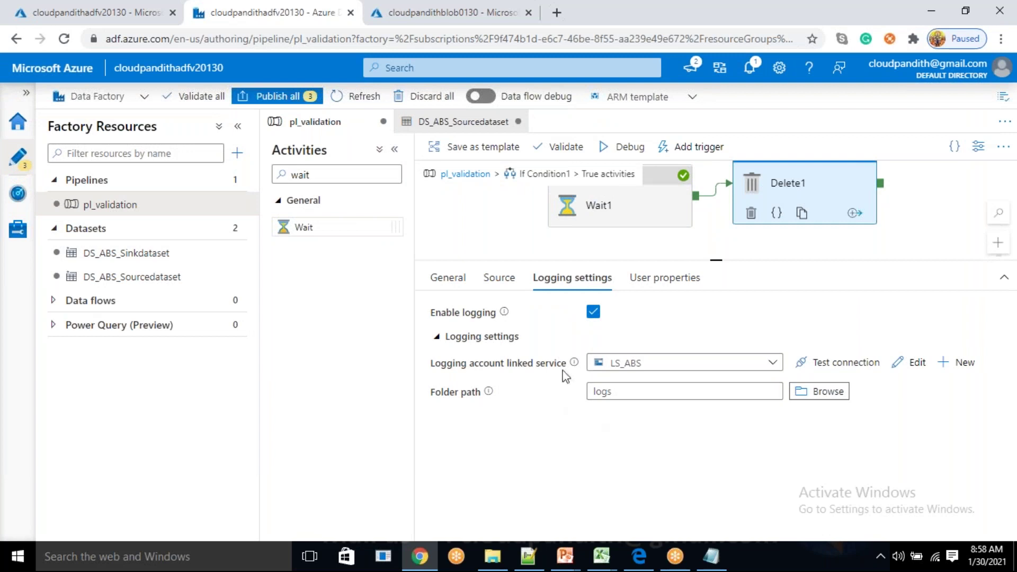
{"action": "left_click", "coordinate": [467, 183]}
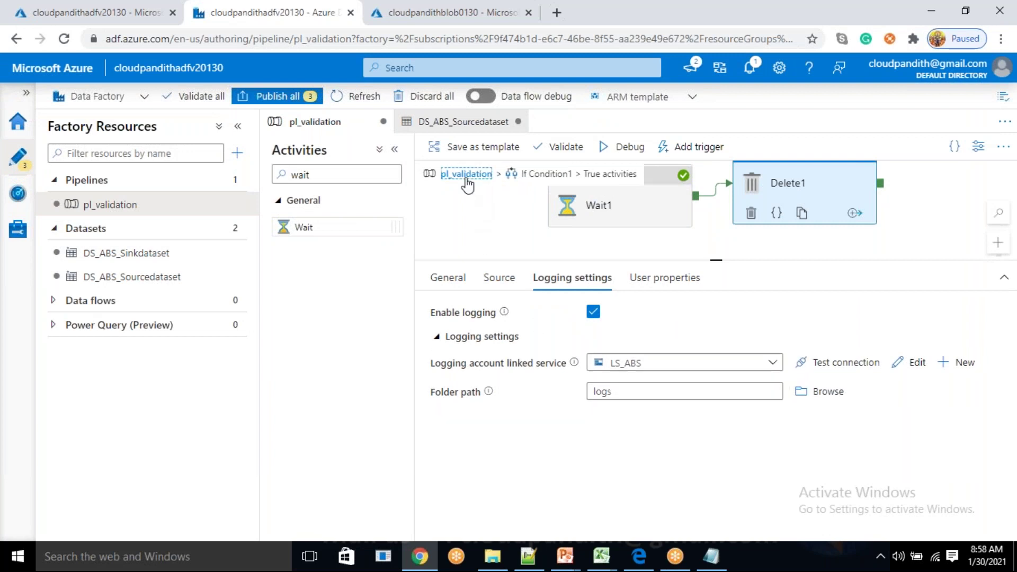
- Check the blobs in the input and output containers of cloudpandithblob0130 before running the pipeline
{"action": "left_click", "coordinate": [434, 14]}
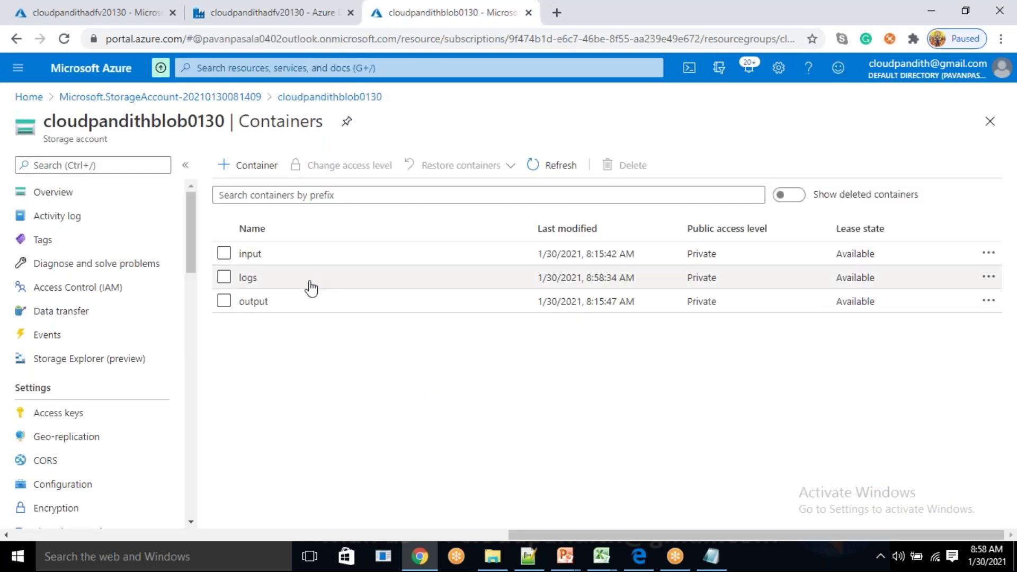
{"action": "left_click", "coordinate": [300, 302]}
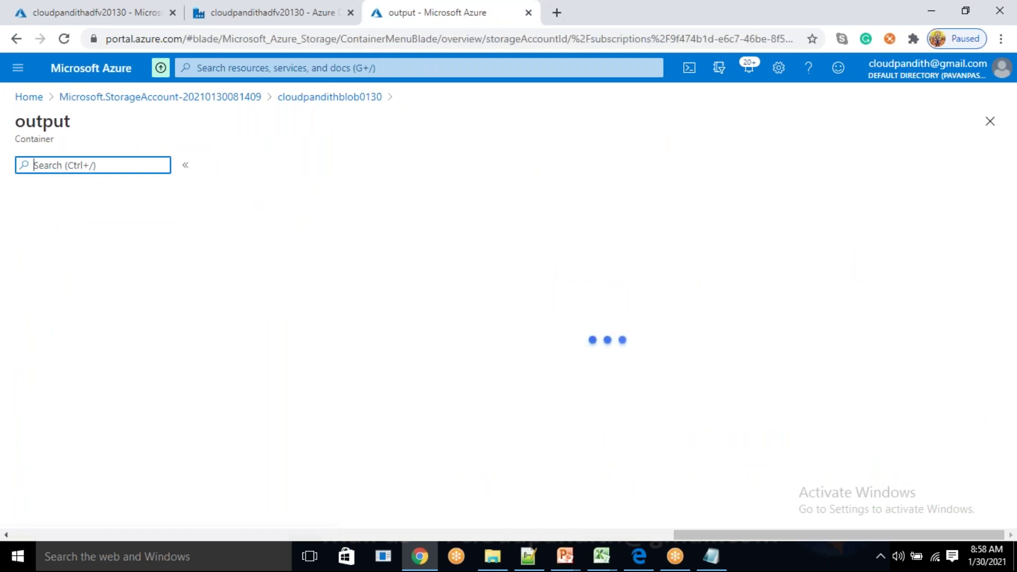
{"action": "left_click", "coordinate": [347, 97]}
{"action": "left_click", "coordinate": [314, 260]}
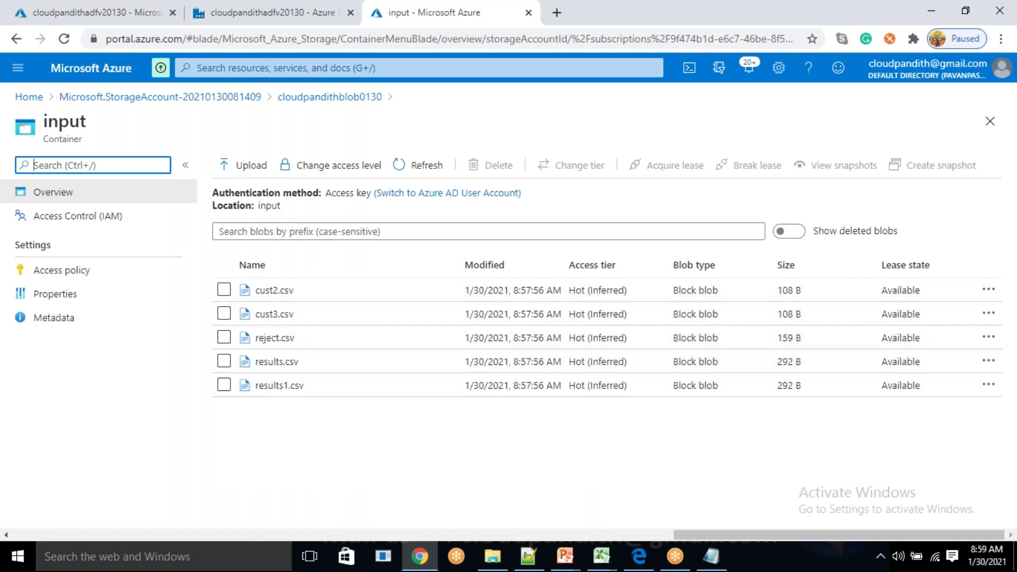
{"action": "left_click", "coordinate": [347, 97]}
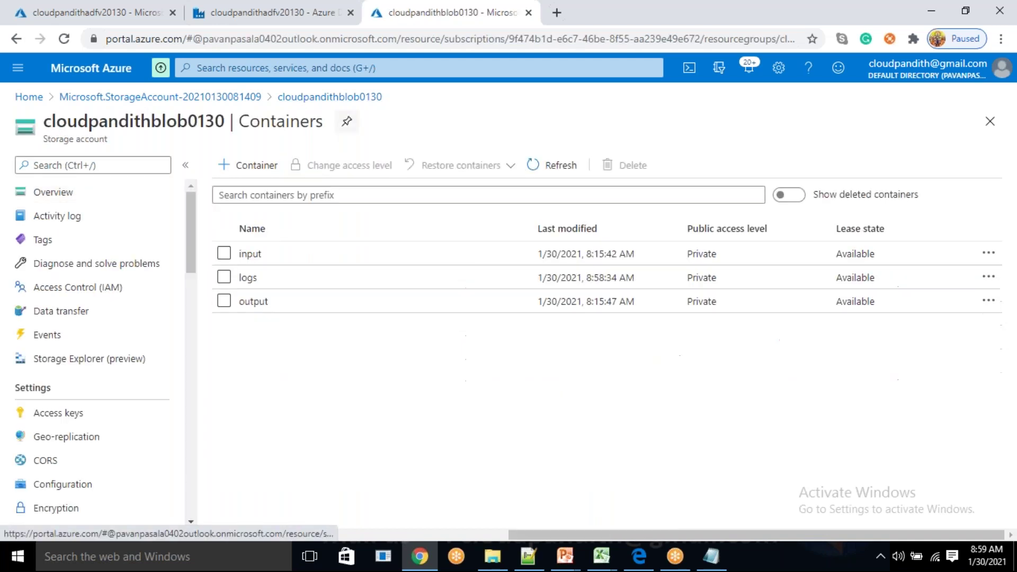
{"action": "left_click", "coordinate": [297, 303]}
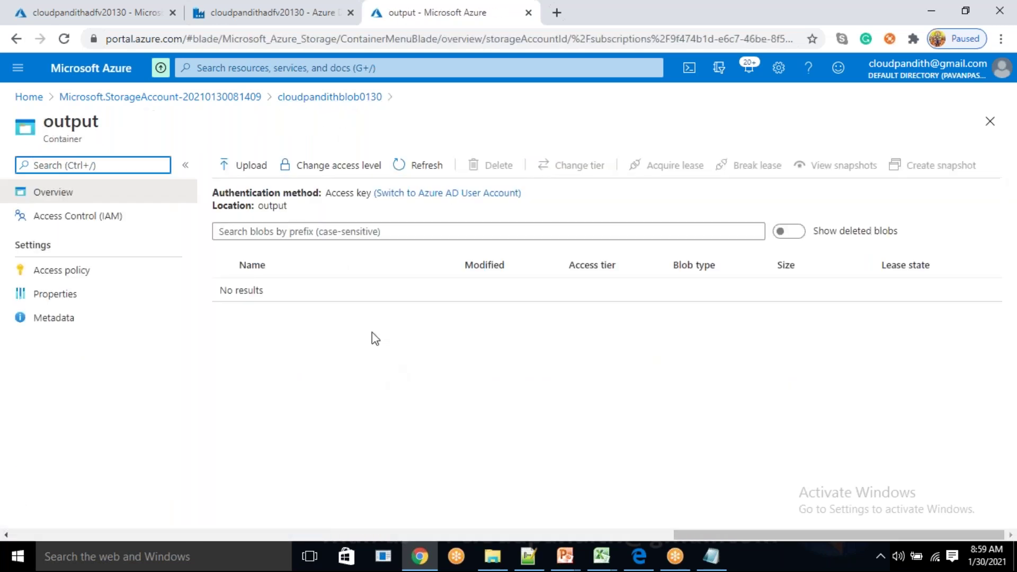
- Start a debug run of pl_validation with Delete1 logging enabled and refresh the run's activity statuses
{"action": "left_click", "coordinate": [275, 12]}
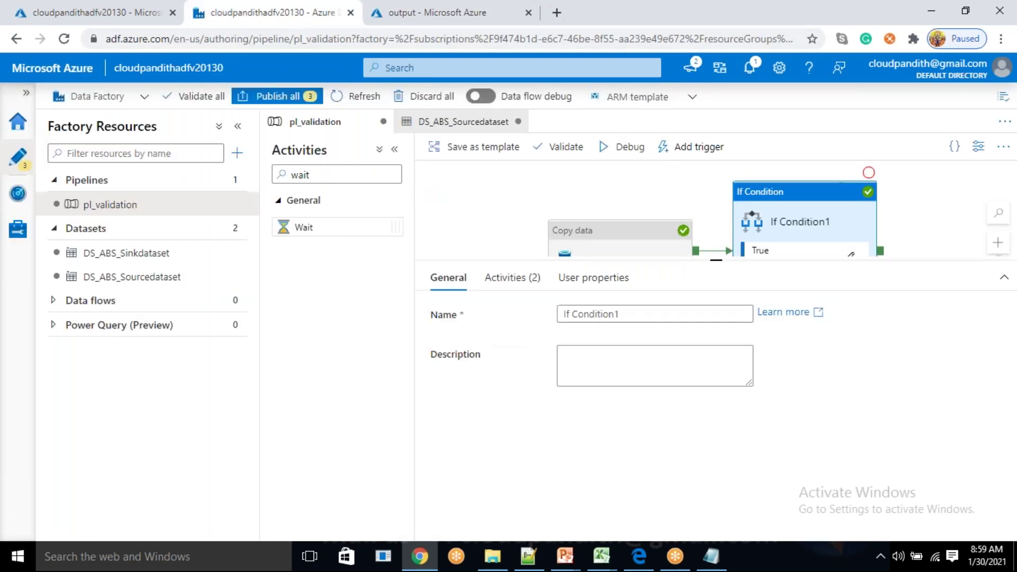
{"action": "left_click", "coordinate": [609, 146]}
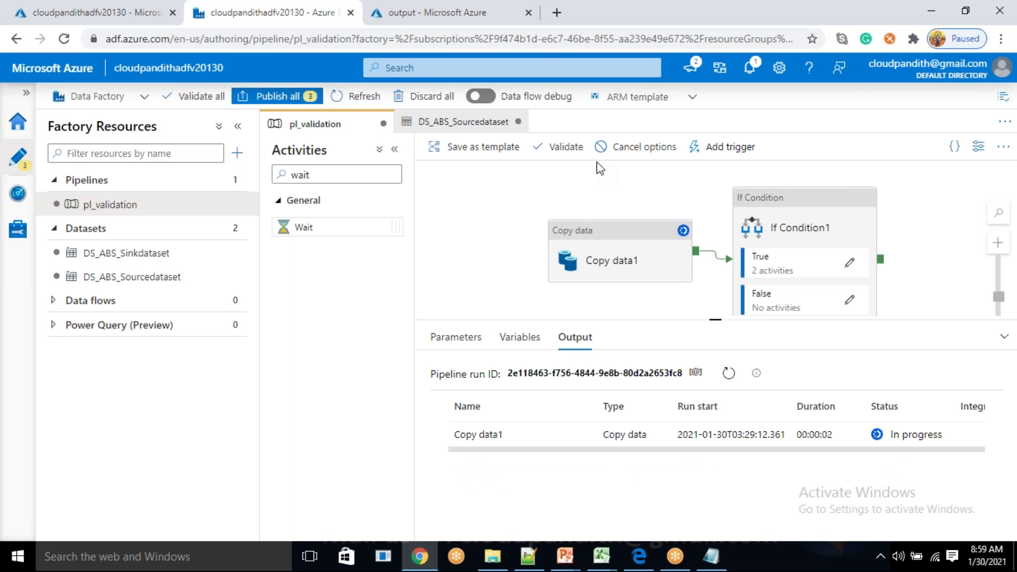
{"action": "left_click", "coordinate": [728, 374]}
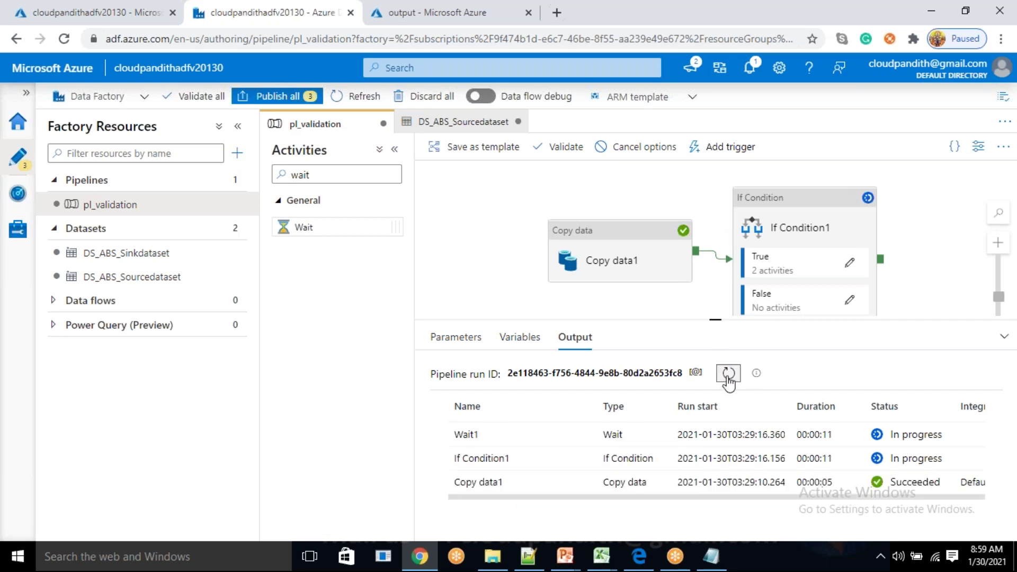
- In the Azure portal, refresh the output and input containers of cloudpandithblob0130 to check their blobs during the debug run
{"action": "left_click", "coordinate": [397, 12]}
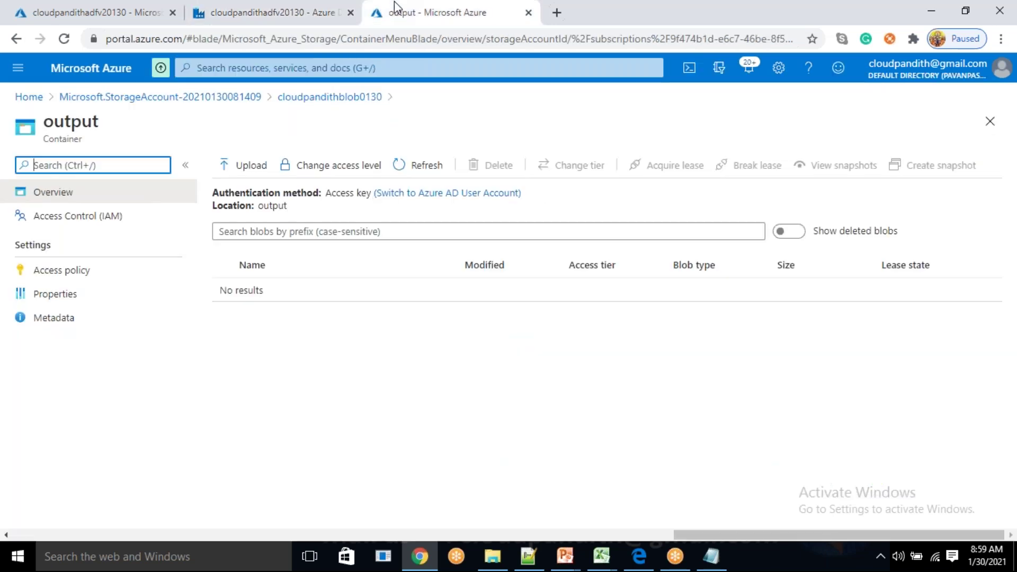
{"action": "left_click", "coordinate": [427, 166]}
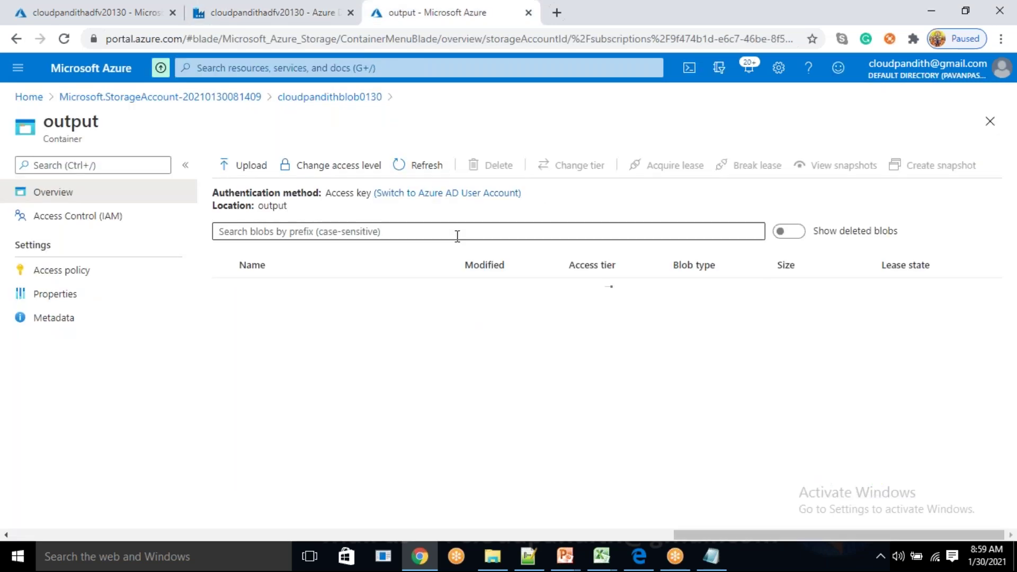
{"action": "left_click", "coordinate": [346, 97]}
{"action": "left_click", "coordinate": [316, 254]}
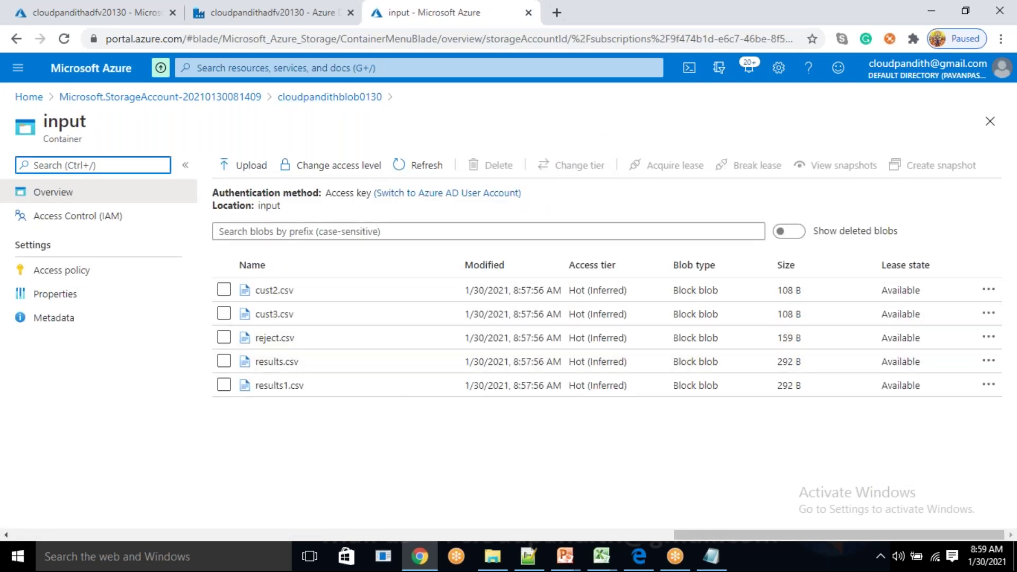
{"action": "left_click", "coordinate": [429, 171]}
{"action": "left_click", "coordinate": [429, 171]}
{"action": "left_click", "coordinate": [429, 170]}
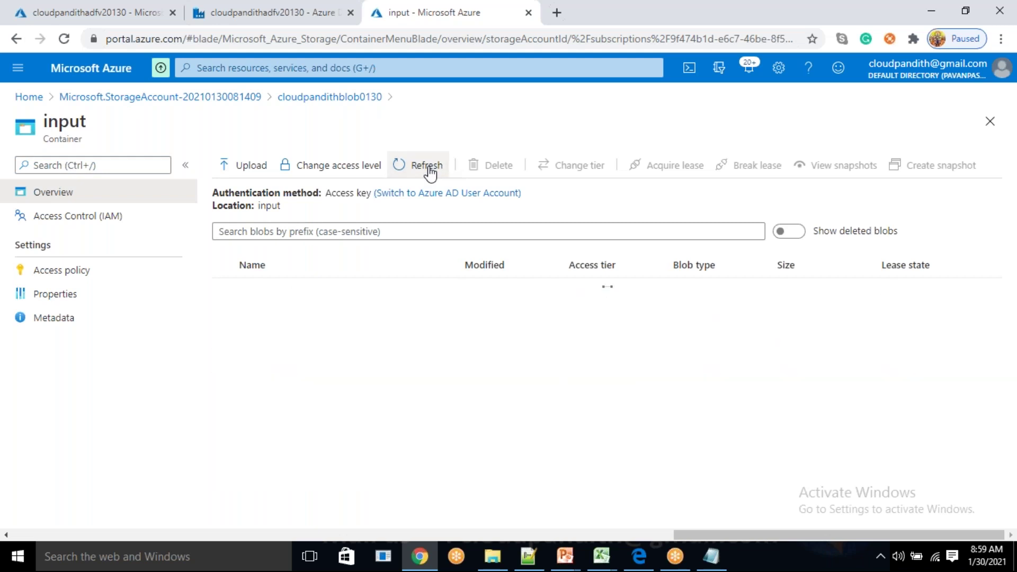
{"action": "left_click", "coordinate": [430, 171]}
{"action": "left_click", "coordinate": [431, 173]}
- Check the run's activity statuses in Data Factory, then return to the portal and refresh the input container's blob list
{"action": "left_click", "coordinate": [288, 10]}
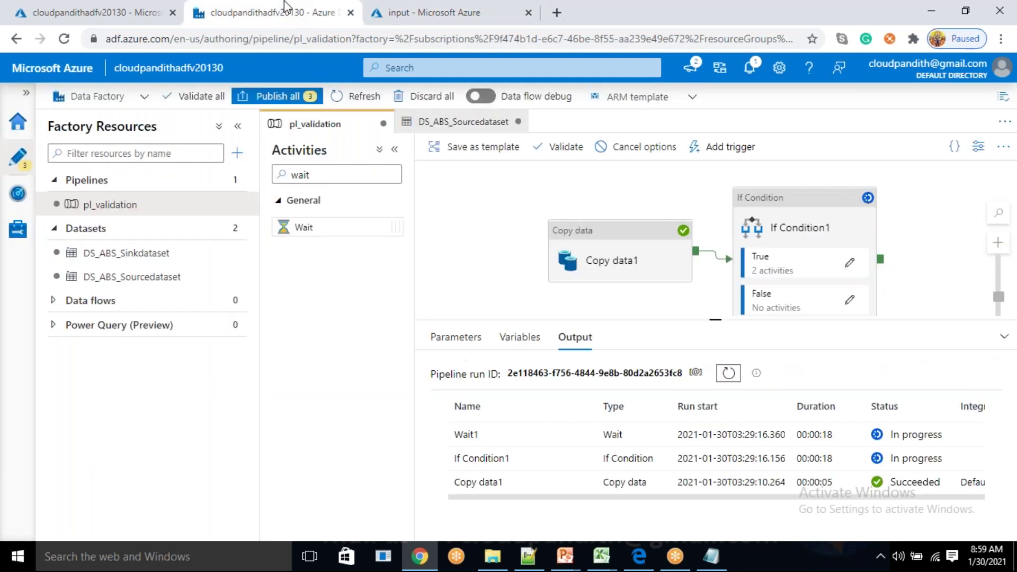
{"action": "left_click", "coordinate": [419, 10]}
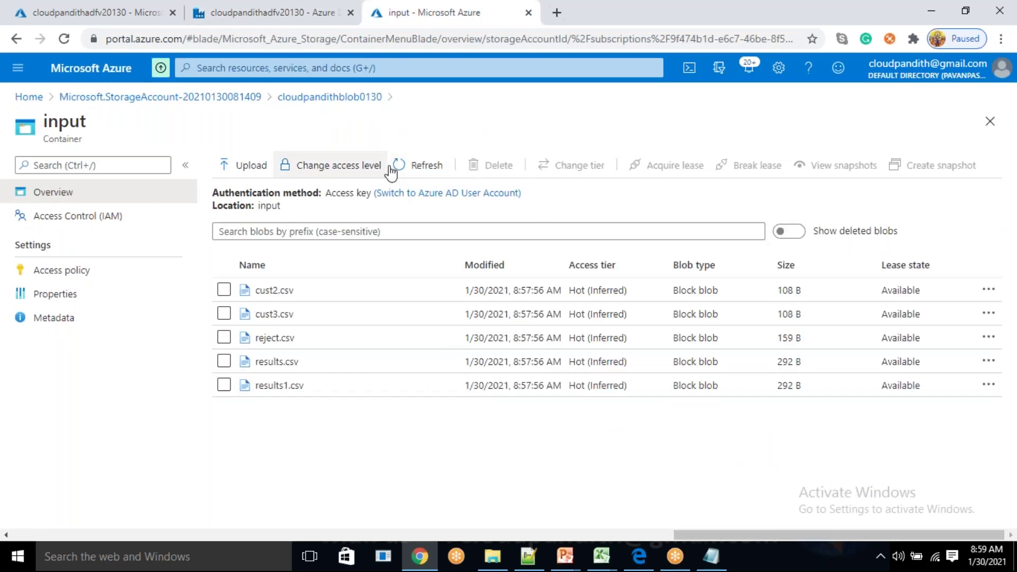
{"action": "left_click", "coordinate": [414, 168]}
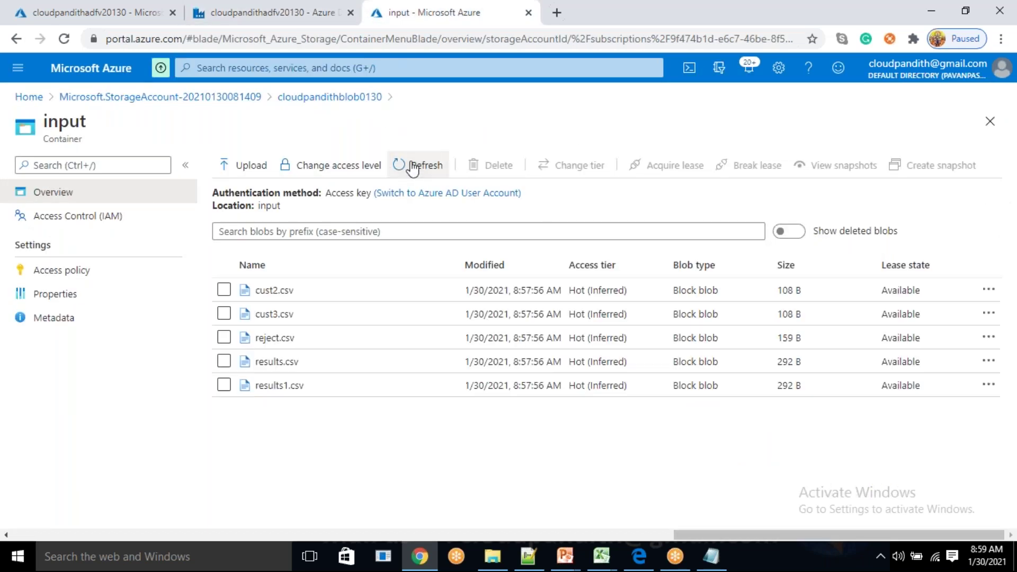
{"action": "left_click", "coordinate": [413, 169]}
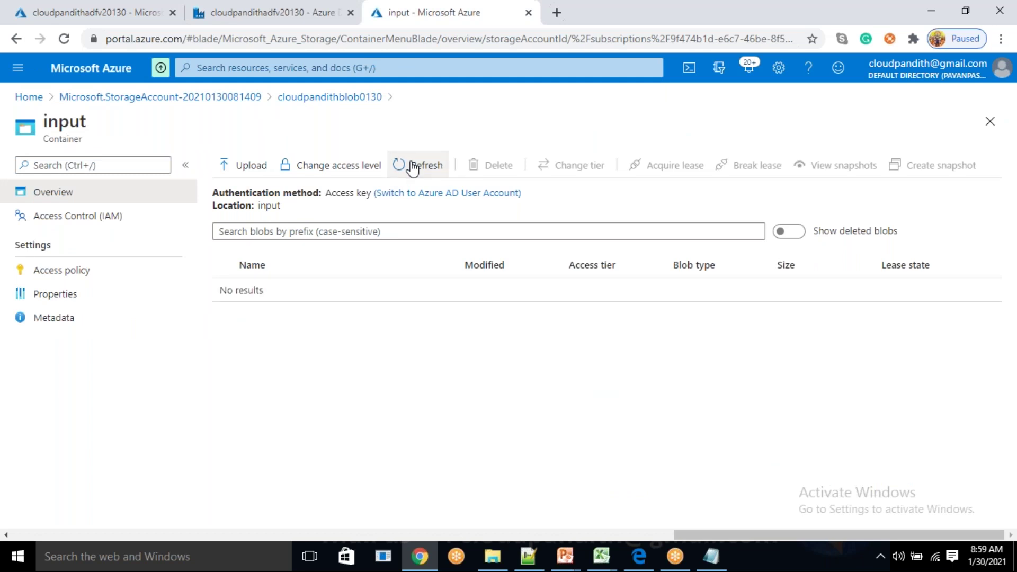
{"action": "left_click", "coordinate": [414, 169]}
- Open the deletion log CSV inside the run's folder in the logs container and display its contents
{"action": "left_click", "coordinate": [355, 100]}
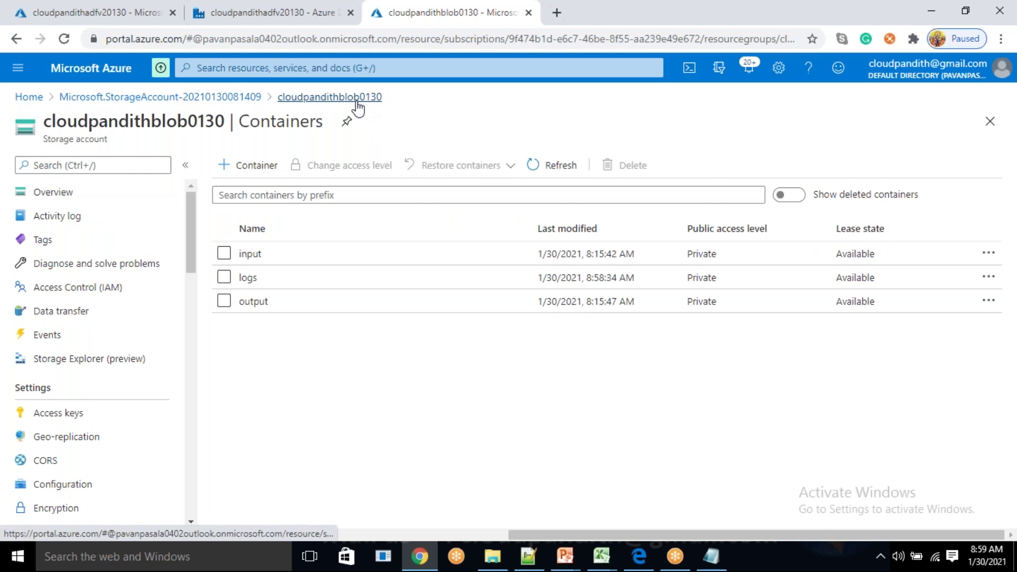
{"action": "left_click", "coordinate": [295, 279]}
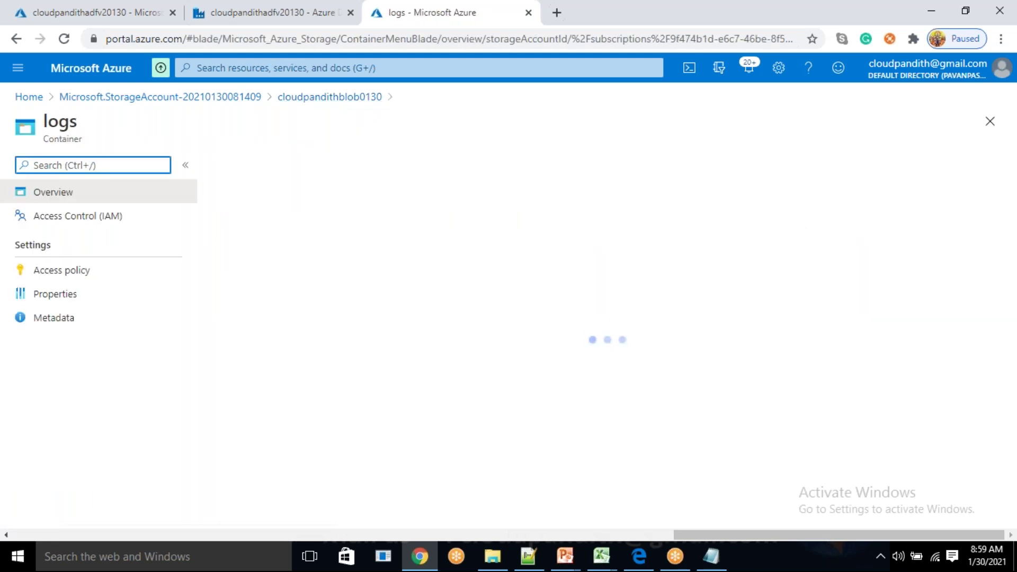
{"action": "left_click", "coordinate": [307, 300]}
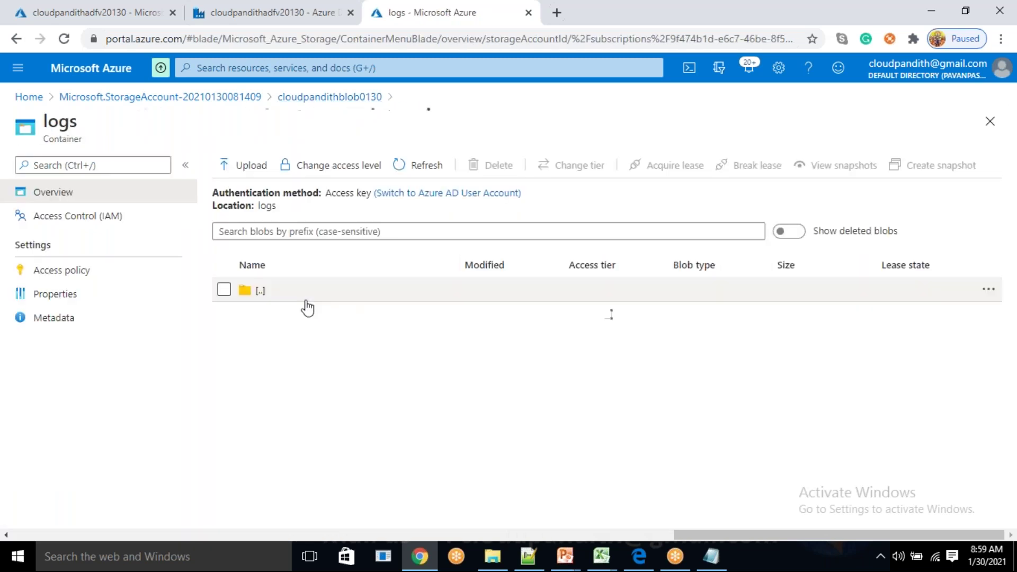
{"action": "left_click", "coordinate": [310, 313]}
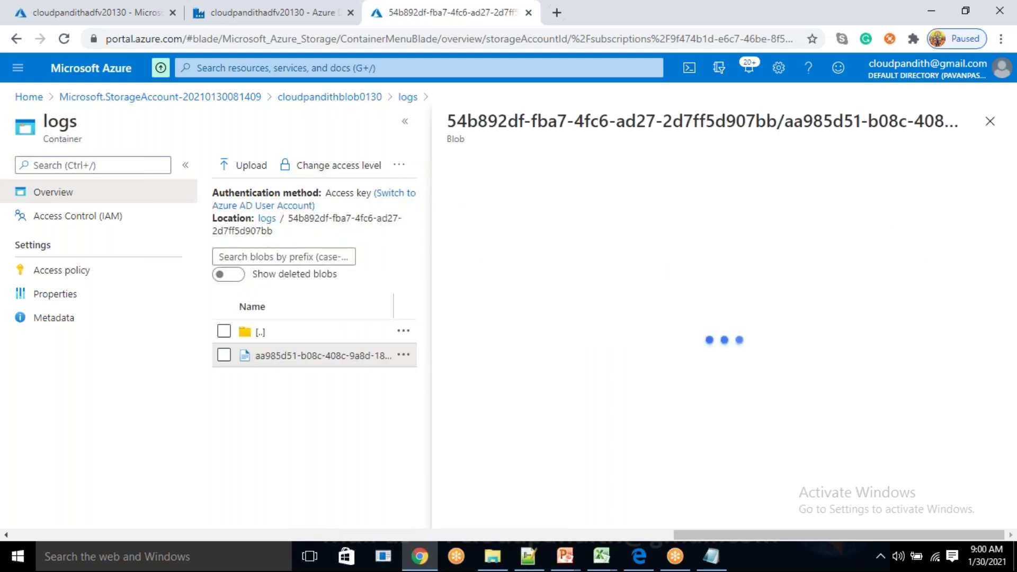
{"action": "left_click", "coordinate": [645, 201]}
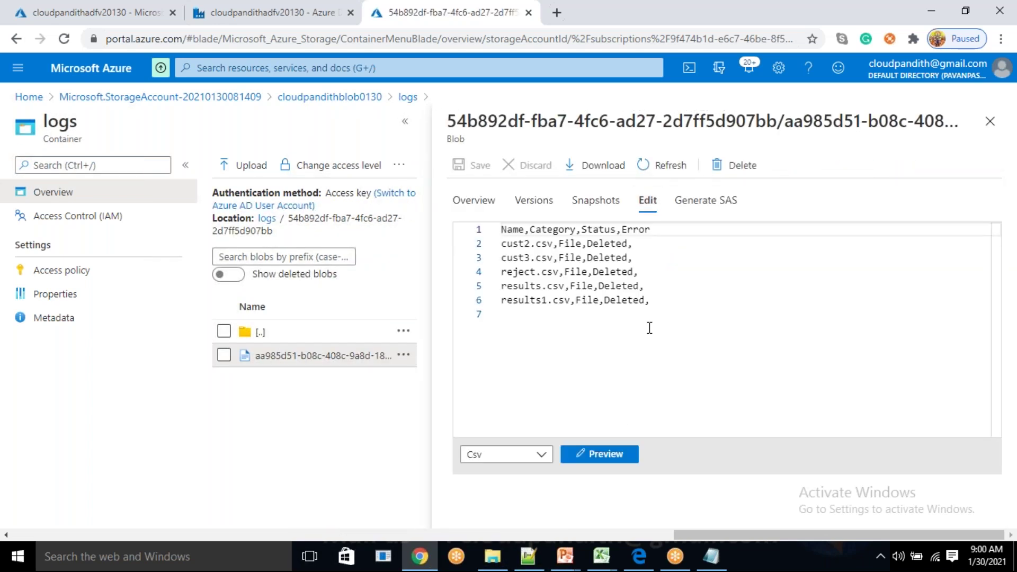
- Preview the deletion log as a table, examine each file's name and status, and close the log blob
{"action": "left_click", "coordinate": [603, 391]}
{"action": "left_click_drag", "start_coordinate": [503, 288], "coordinate": [555, 259]}
{"action": "double_click", "coordinate": [619, 258]}
{"action": "double_click", "coordinate": [472, 278]}
{"action": "double_click", "coordinate": [599, 279]}
{"action": "double_click", "coordinate": [475, 301]}
{"action": "double_click", "coordinate": [610, 300]}
{"action": "left_click", "coordinate": [487, 324]}
{"action": "double_click", "coordinate": [475, 322]}
{"action": "double_click", "coordinate": [609, 323]}
{"action": "double_click", "coordinate": [505, 345]}
{"action": "double_click", "coordinate": [608, 347]}
{"action": "left_click", "coordinate": [625, 339]}
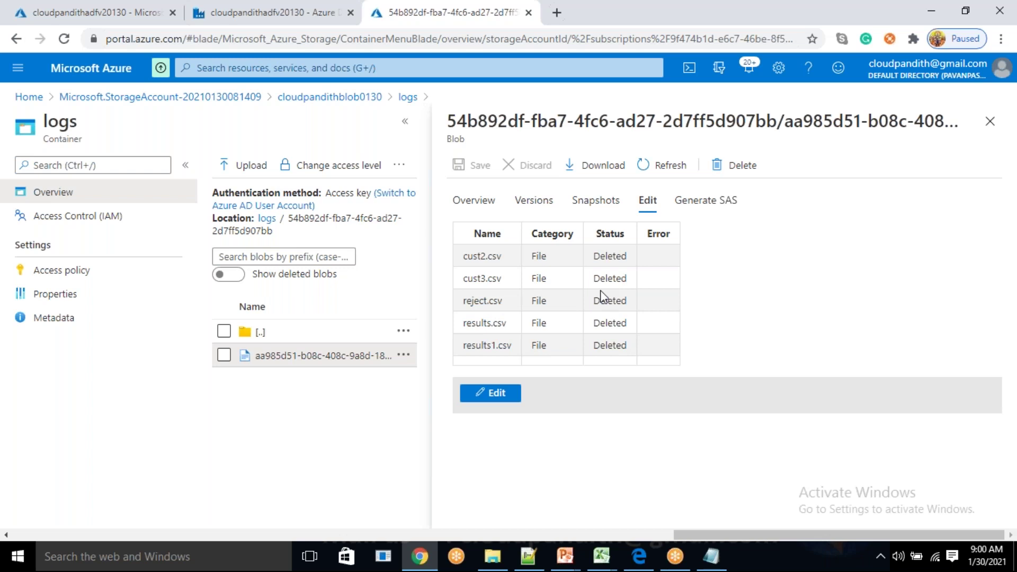
{"action": "left_click", "coordinate": [988, 123]}
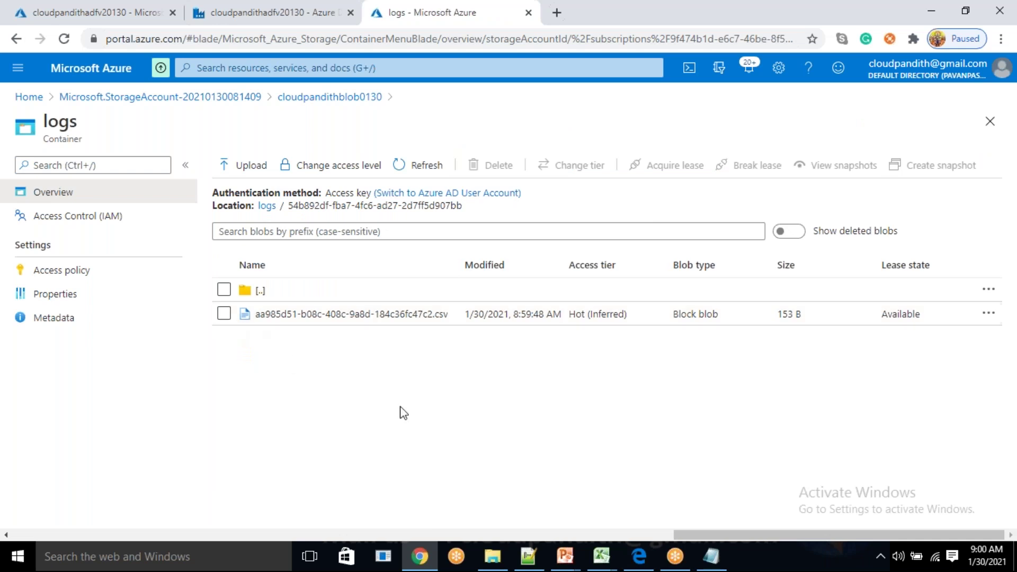
- Back in Data Factory, review the debug run's activity statuses and inspect If Condition1's False activities, then return to pl_validation
{"action": "left_click", "coordinate": [674, 565]}
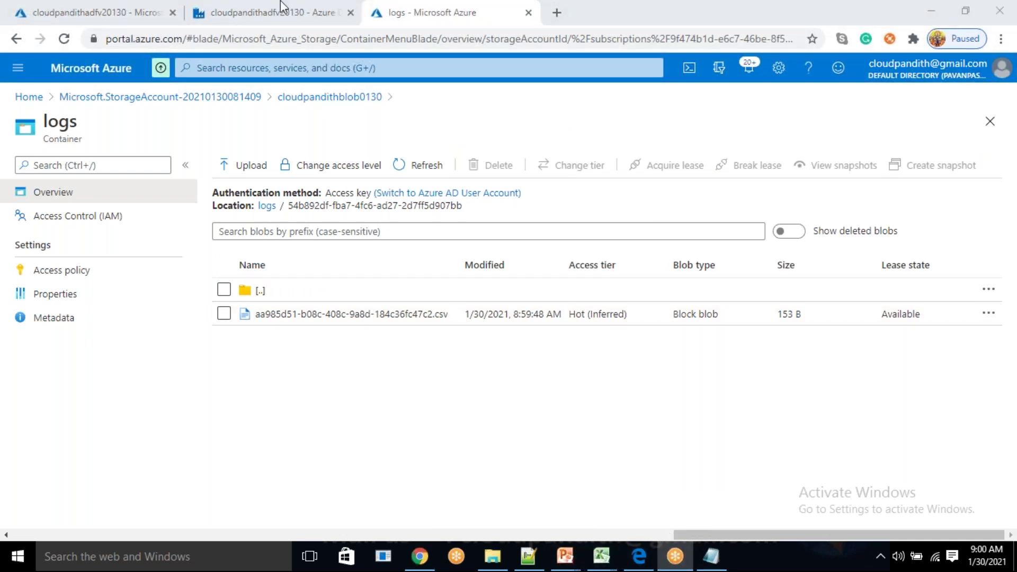
{"action": "left_click", "coordinate": [268, 13]}
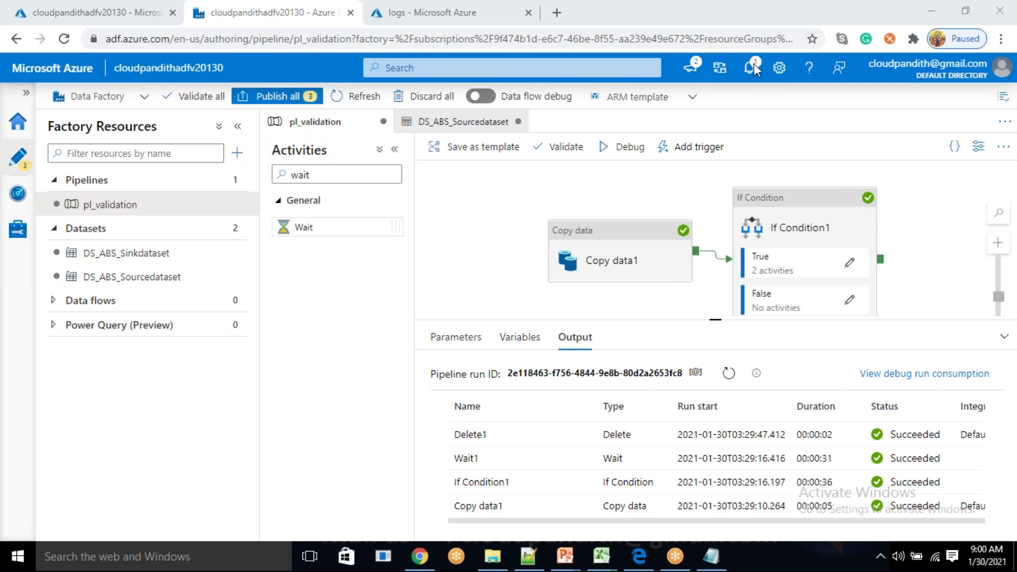
{"action": "left_click", "coordinate": [780, 227]}
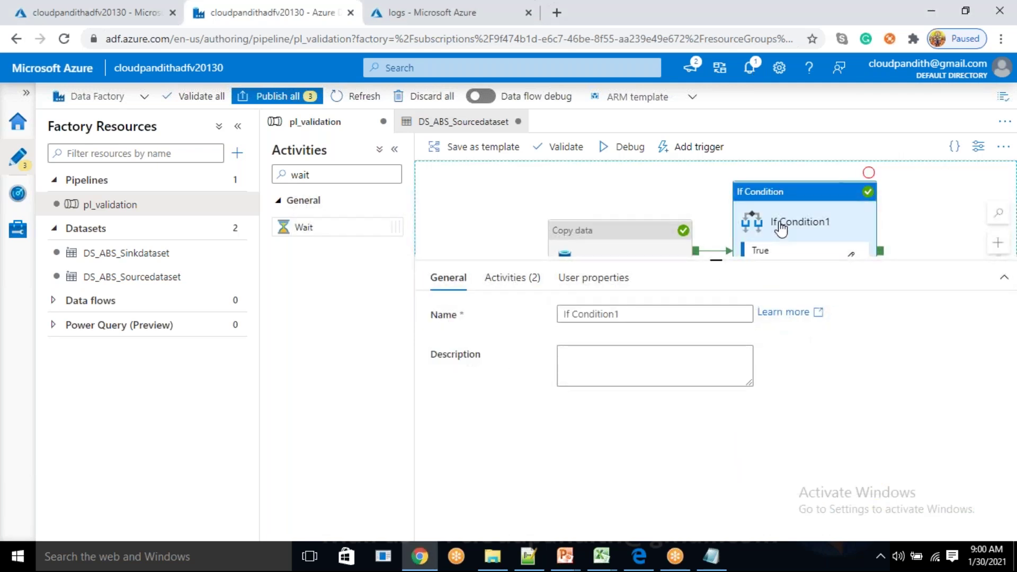
{"action": "left_click", "coordinate": [715, 265]}
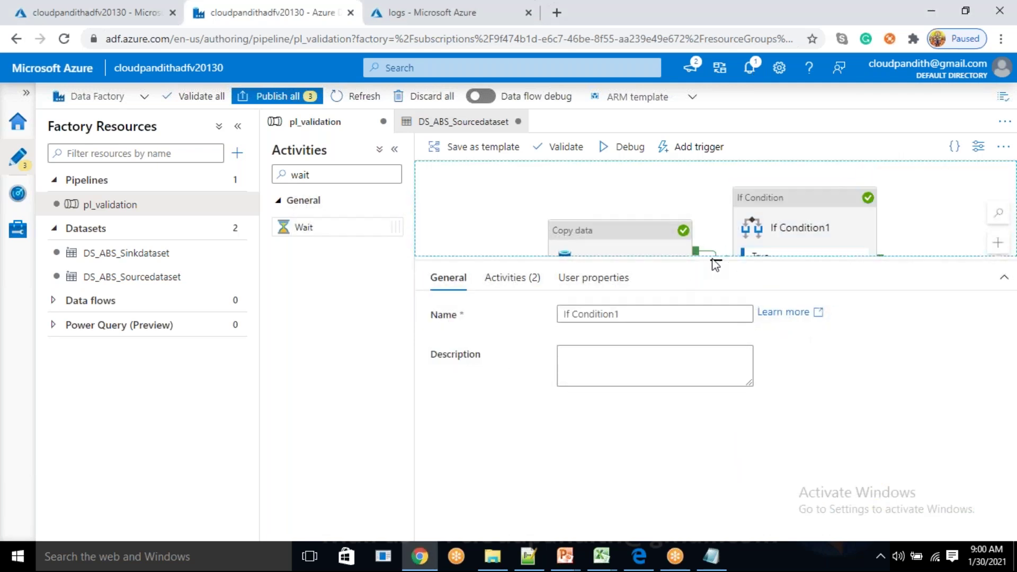
{"action": "left_click", "coordinate": [818, 306]}
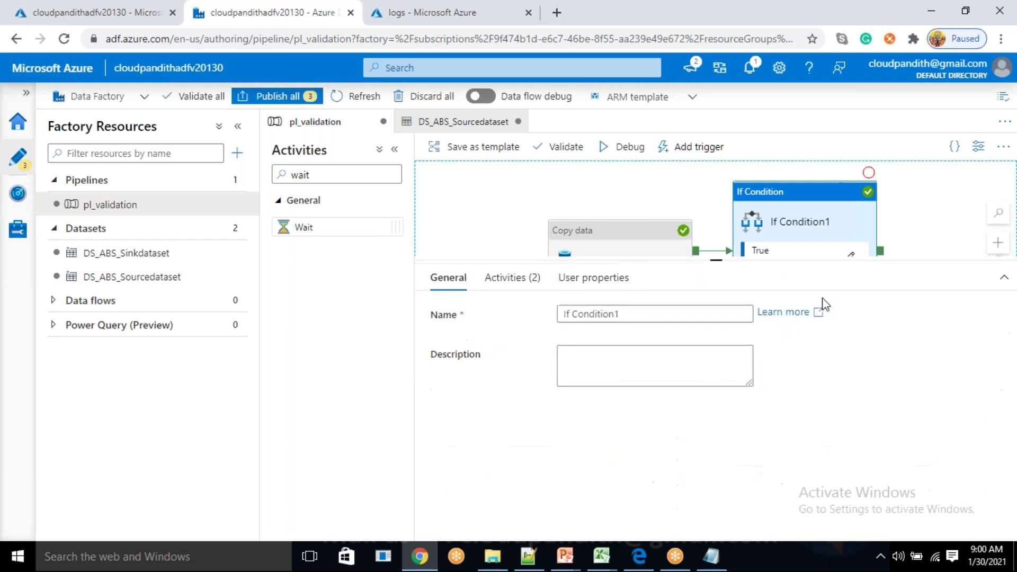
{"action": "left_click", "coordinate": [923, 207]}
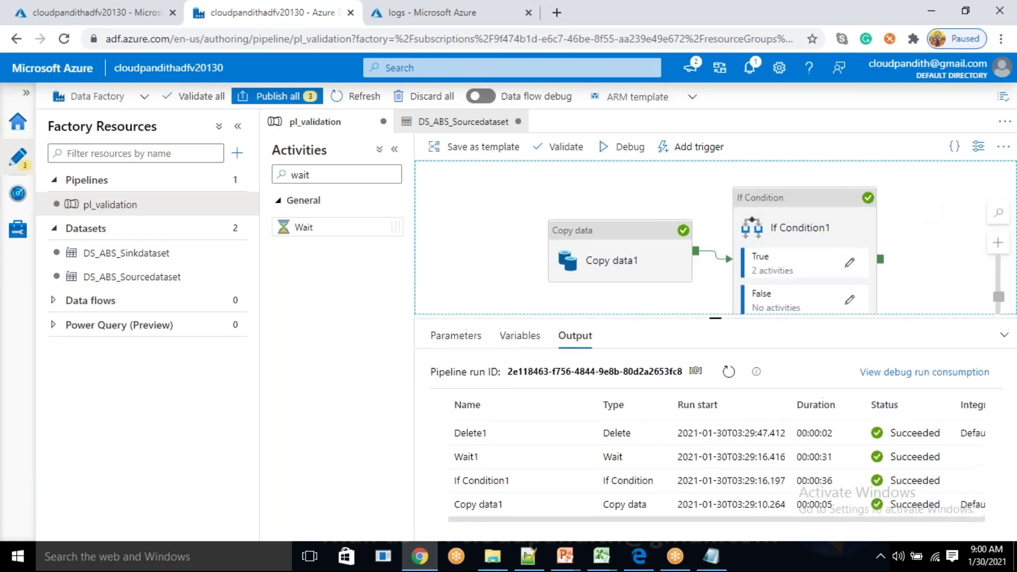
{"action": "left_click", "coordinate": [849, 299]}
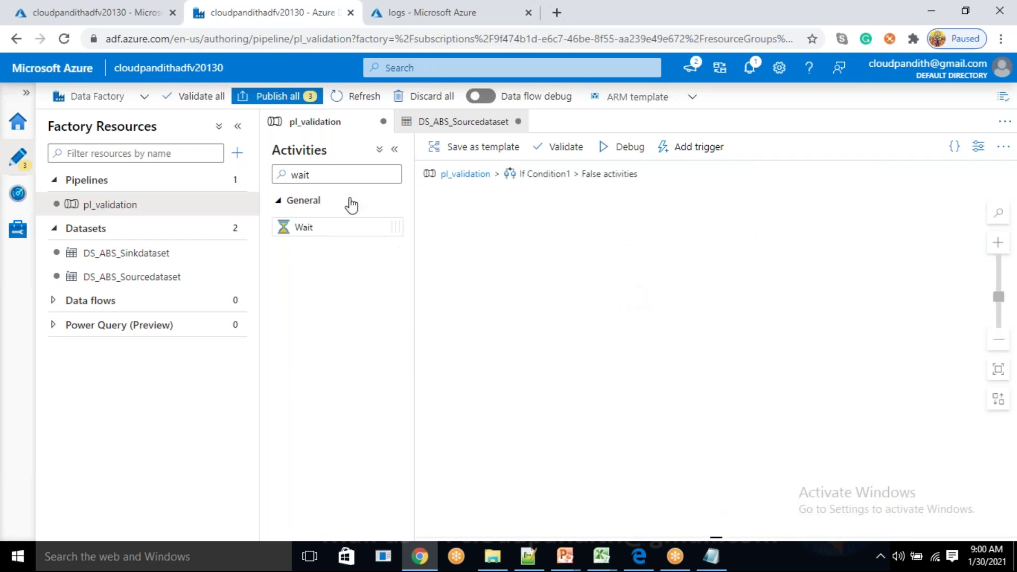
{"action": "left_click", "coordinate": [466, 174]}
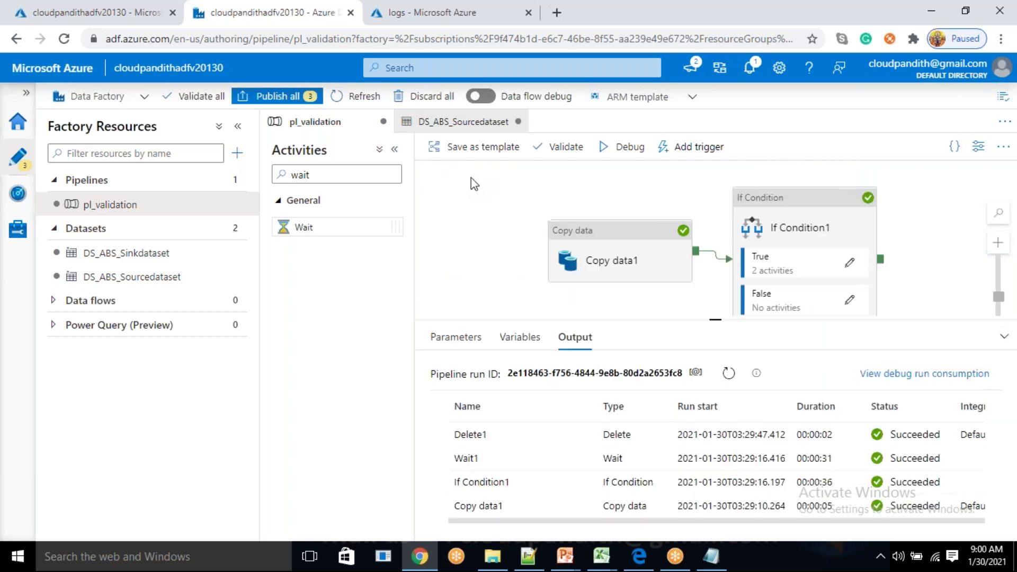
{"action": "left_click", "coordinate": [784, 271]}
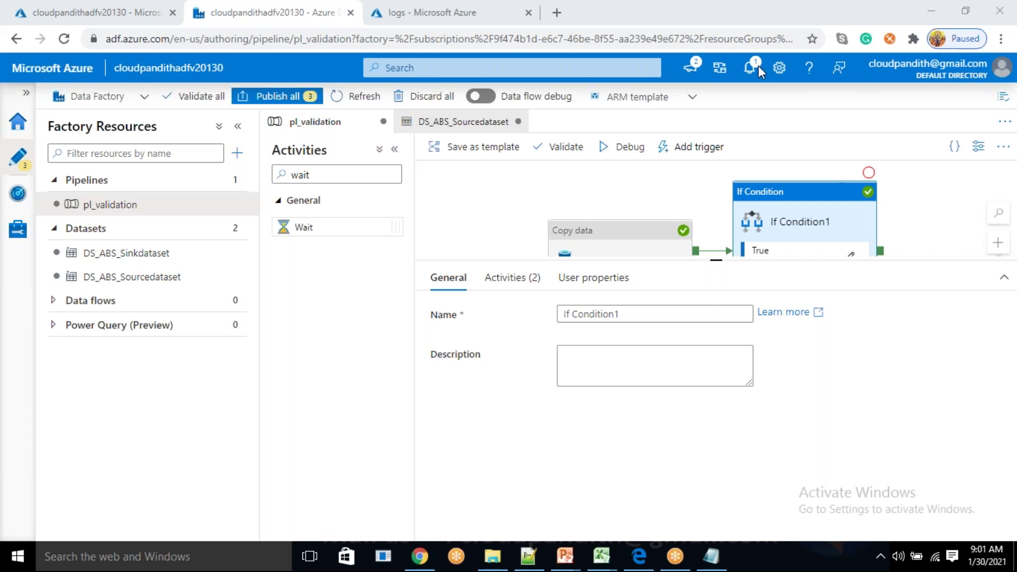
{"action": "left_click", "coordinate": [719, 264]}
{"action": "left_click", "coordinate": [718, 264]}
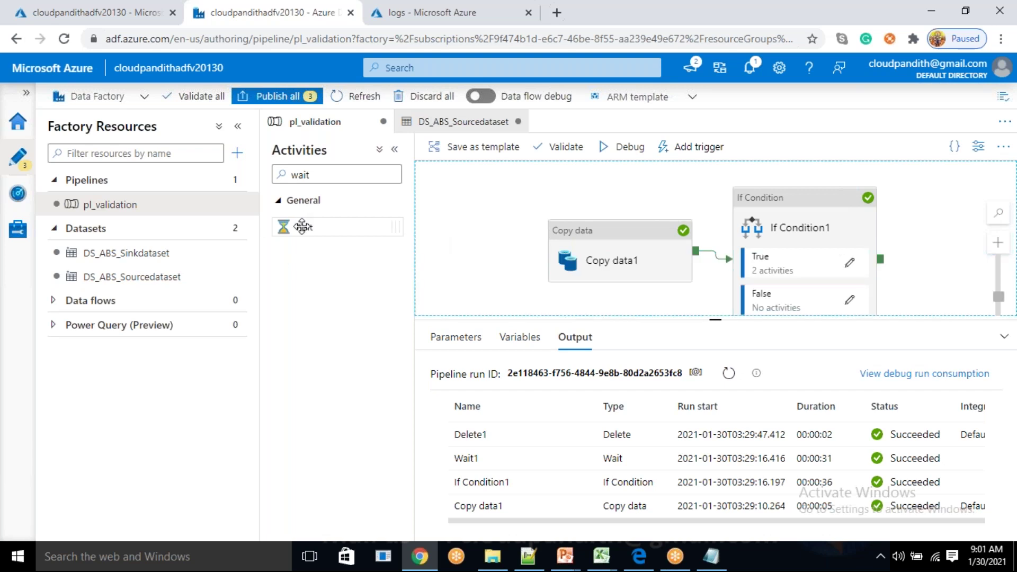
{"action": "left_click_drag", "start_coordinate": [327, 170], "coordinate": [294, 168]}
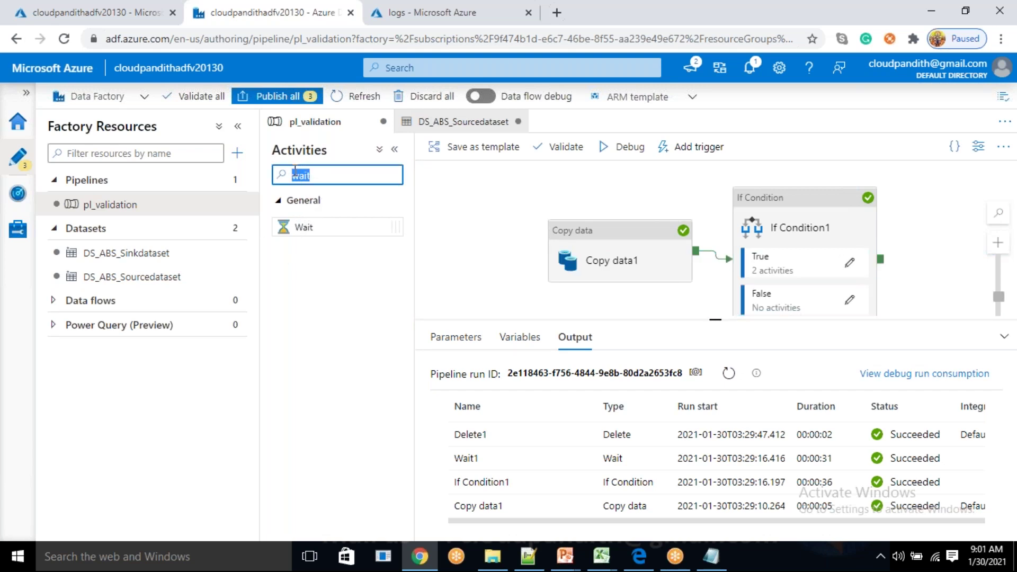
- Review If Condition1's case list, its True activities and Delete1's logging settings, then return to the pl_validation level
{"action": "left_click", "coordinate": [800, 217]}
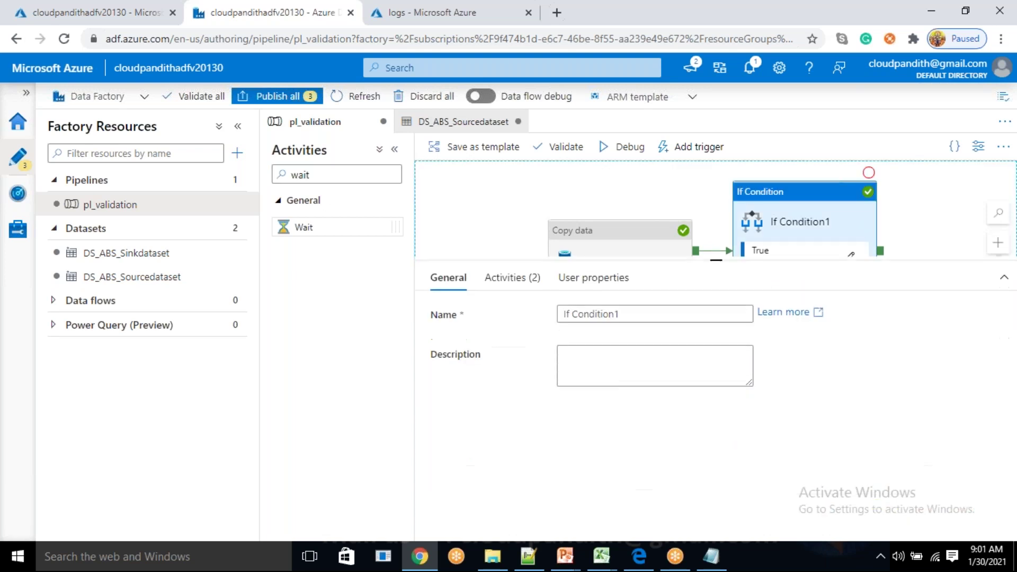
{"action": "left_click", "coordinate": [513, 290]}
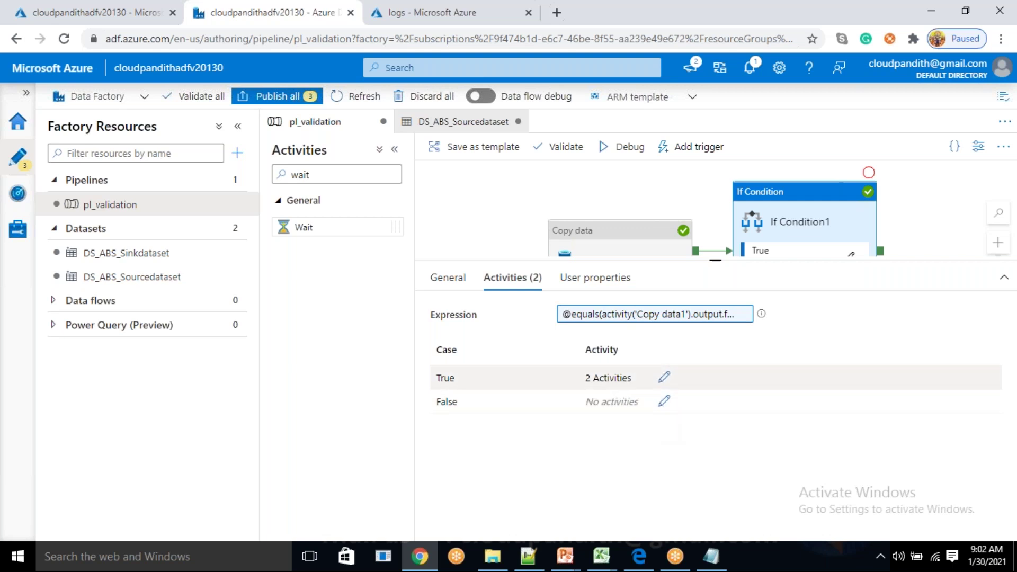
{"action": "left_click", "coordinate": [662, 378]}
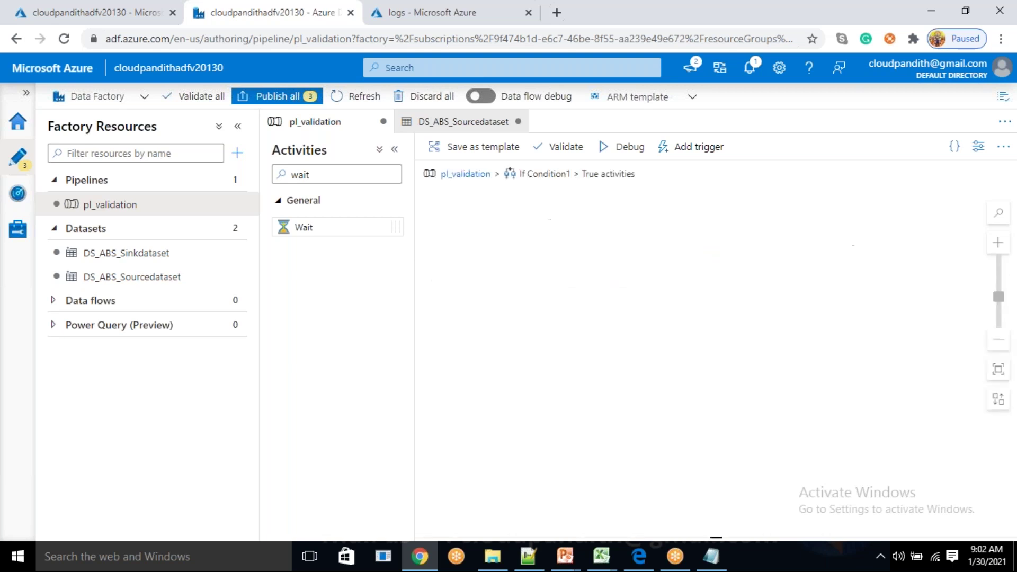
{"action": "left_click", "coordinate": [618, 198]}
{"action": "left_click", "coordinate": [782, 201]}
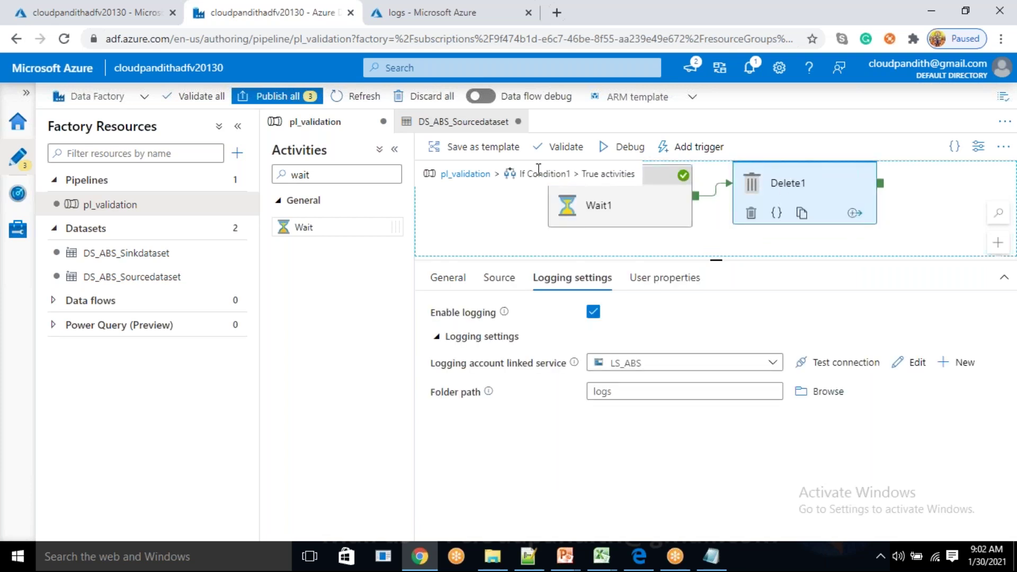
{"action": "left_click", "coordinate": [474, 175]}
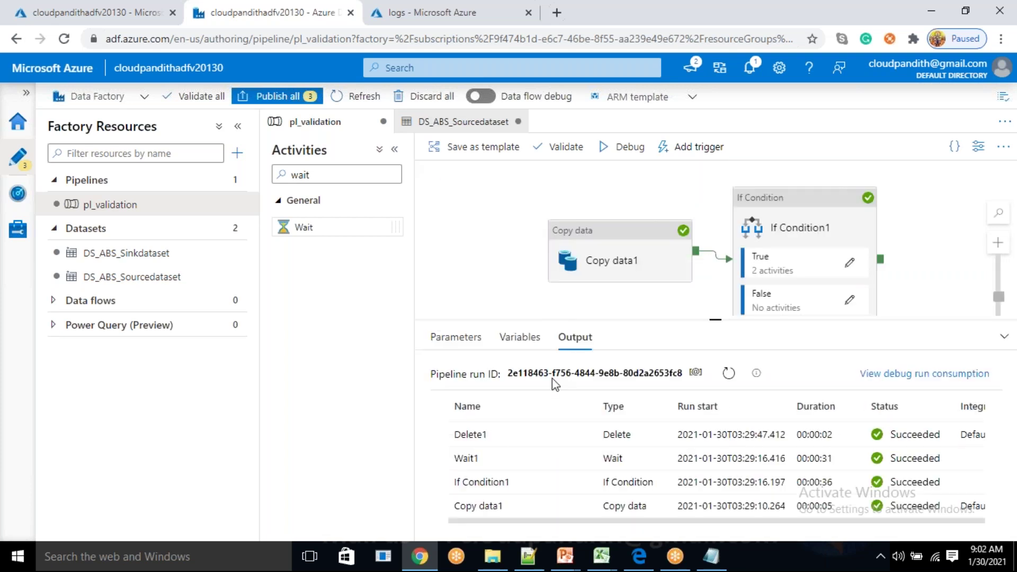
- Open If Condition1's False case for editing and add a Wait activity to it
{"action": "left_click", "coordinate": [825, 227]}
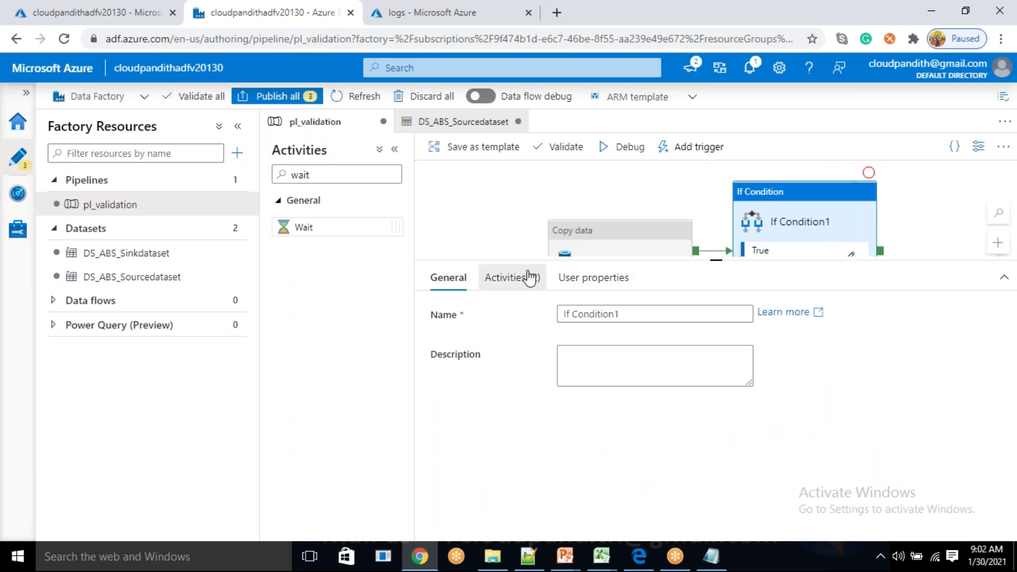
{"action": "left_click", "coordinate": [528, 276]}
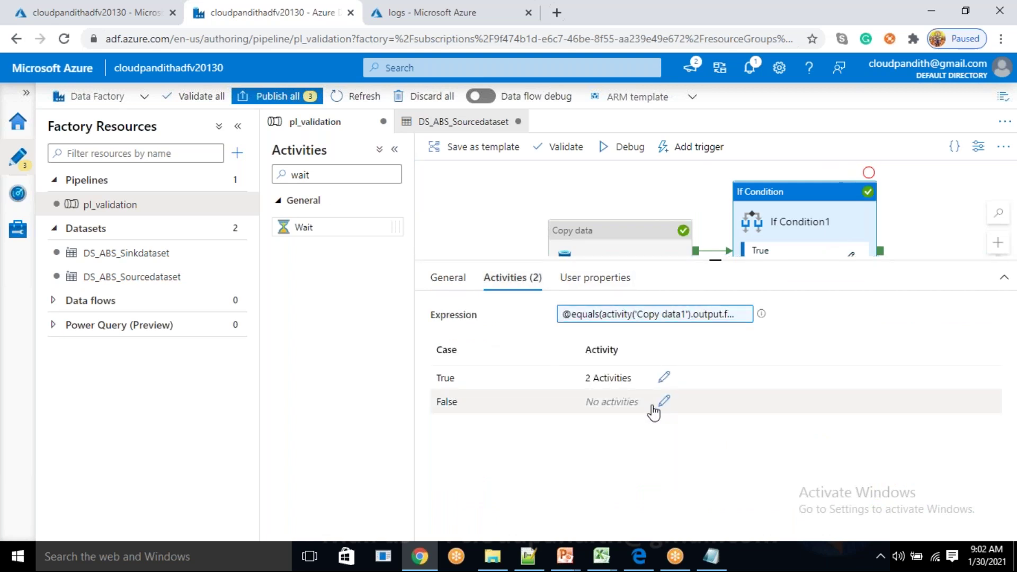
{"action": "left_click_drag", "start_coordinate": [589, 401], "coordinate": [638, 402]}
{"action": "left_click", "coordinate": [616, 447]}
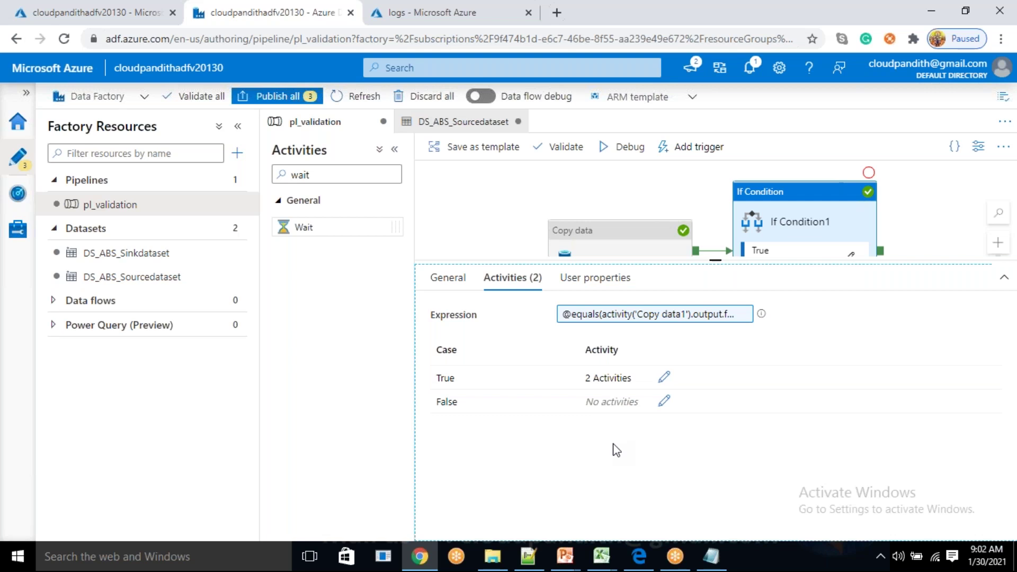
{"action": "left_click", "coordinate": [660, 408]}
{"action": "left_click_drag", "start_coordinate": [370, 220], "coordinate": [681, 265]}
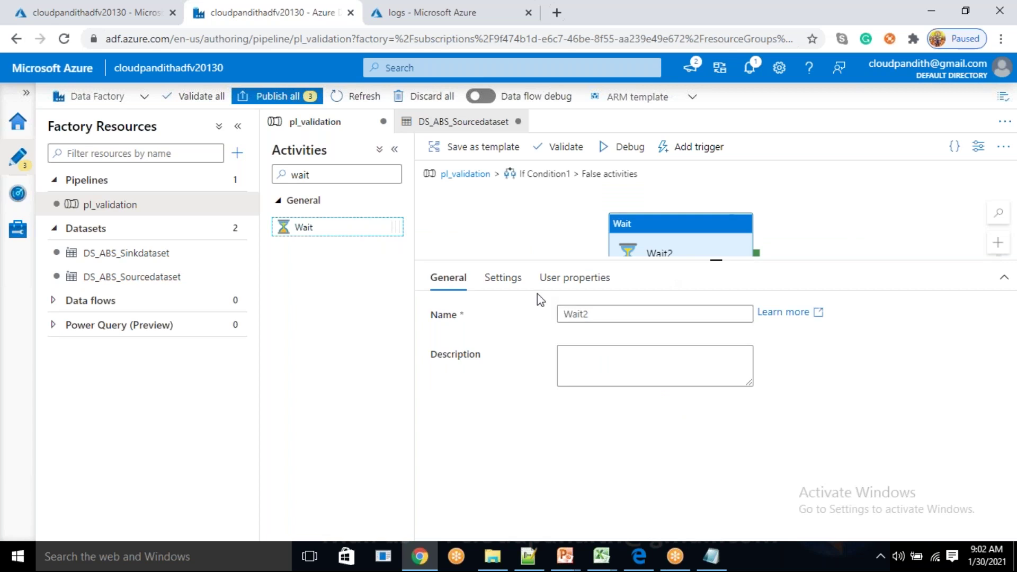
- Set the Wait2 activity's wait time to 60 seconds and return to the pl_validation pipeline level
{"action": "left_click", "coordinate": [502, 277]}
{"action": "left_click", "coordinate": [580, 314]}
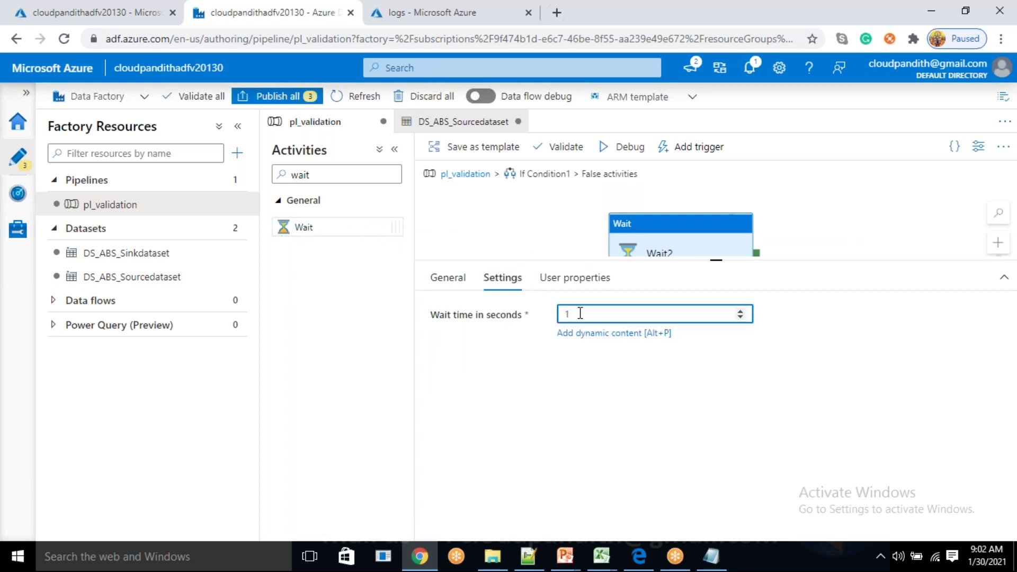
{"action": "type", "text": "60"}
{"action": "left_click_drag", "start_coordinate": [582, 314], "coordinate": [549, 312]}
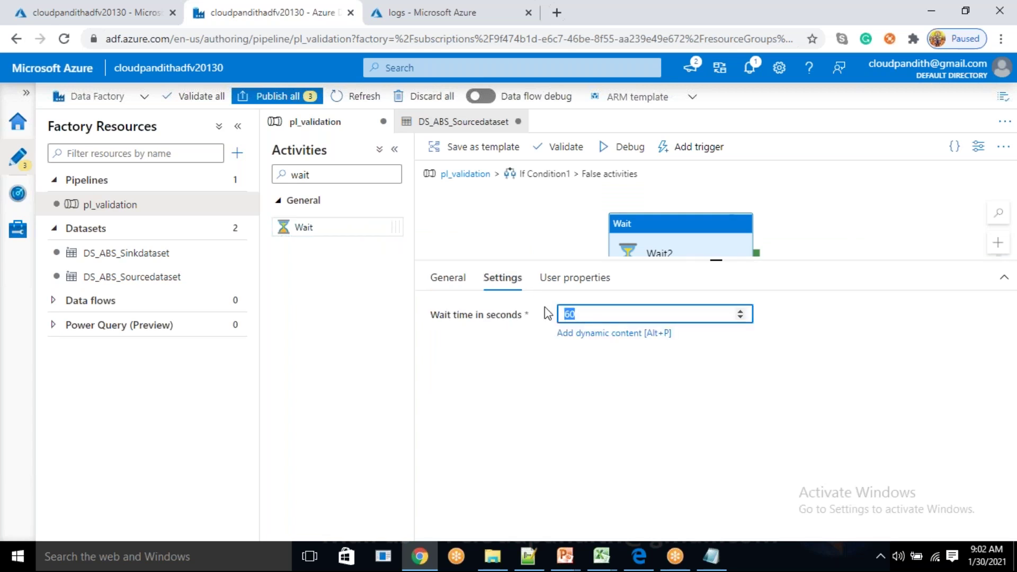
{"action": "left_click", "coordinate": [480, 174]}
- Select If Condition1 and enlarge the canvas area to examine its True and False cases beside Copy data1
{"action": "left_click", "coordinate": [817, 230]}
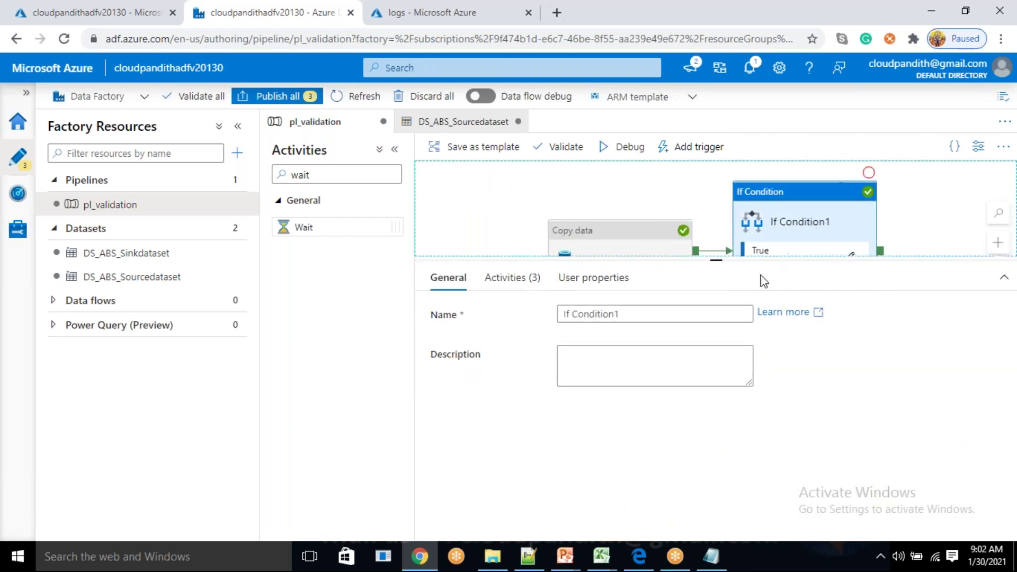
{"action": "left_click_drag", "start_coordinate": [717, 257], "coordinate": [743, 366]}
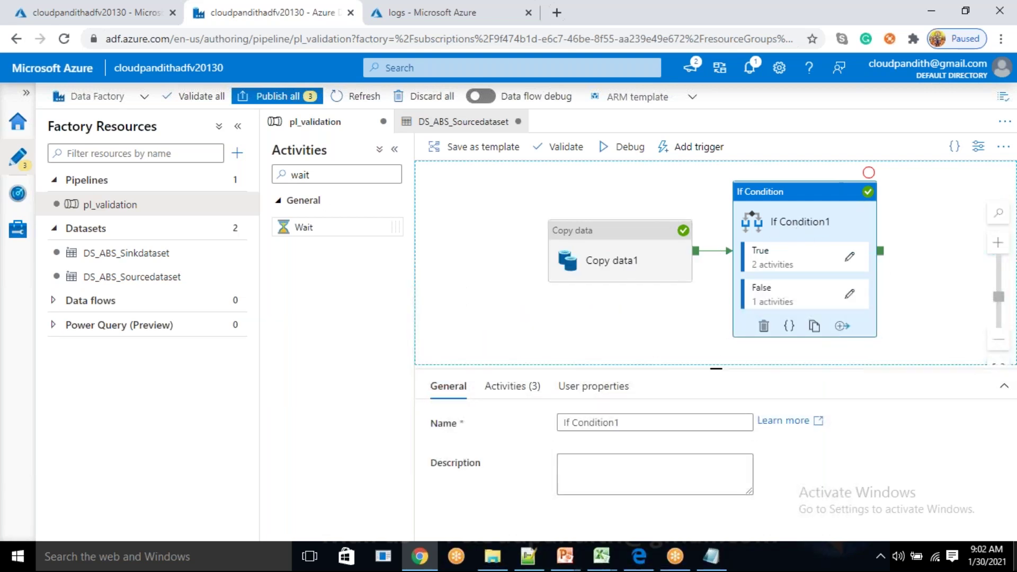
{"action": "key", "text": "super+d"}
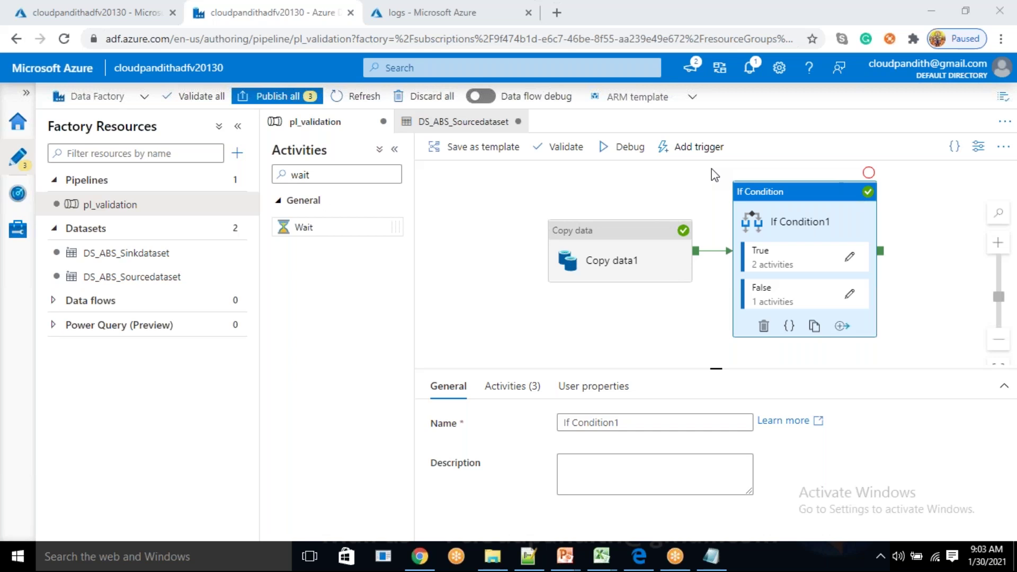
- Open Copy data1's output from the debug run, compare the dataRead and dataWritten values, and close the output
{"action": "left_click", "coordinate": [642, 265]}
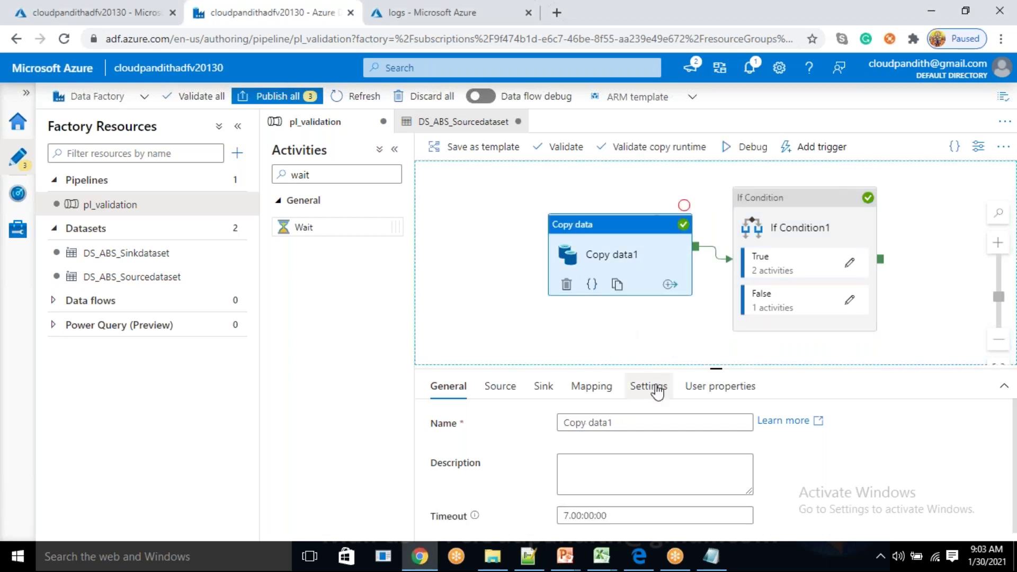
{"action": "left_click", "coordinate": [638, 320]}
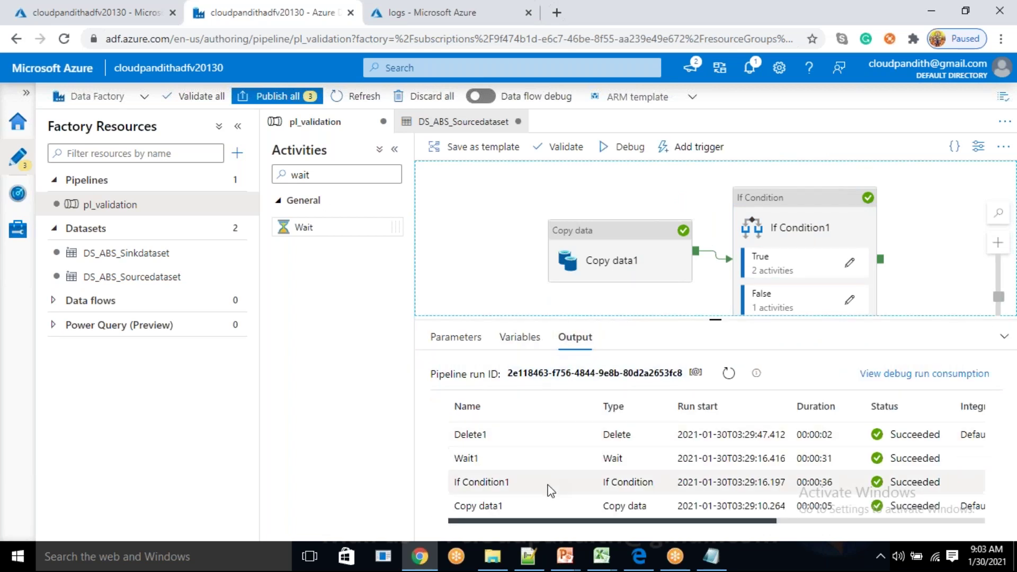
{"action": "left_click", "coordinate": [555, 506]}
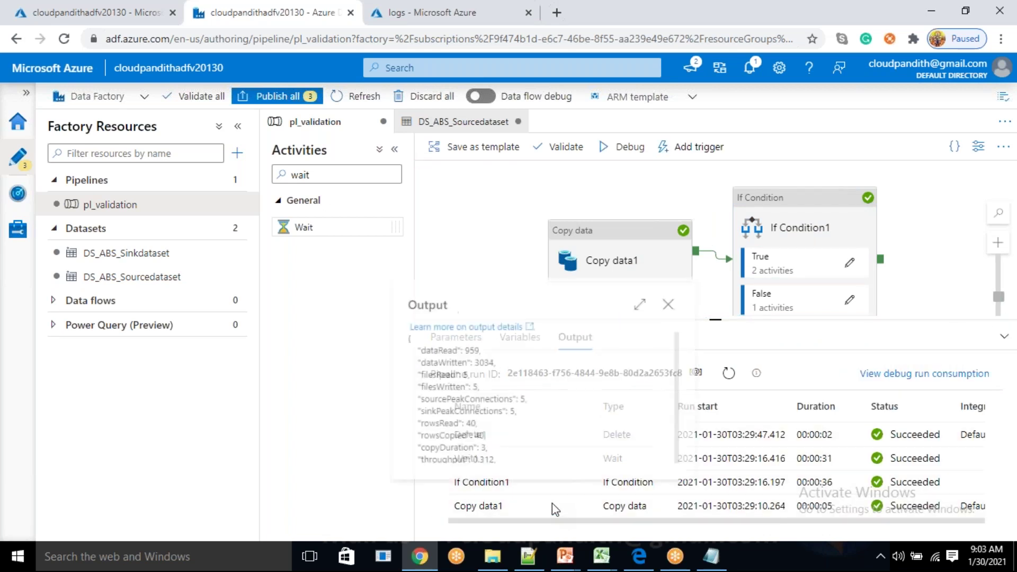
{"action": "double_click", "coordinate": [431, 347]}
{"action": "double_click", "coordinate": [466, 347]}
{"action": "double_click", "coordinate": [434, 362]}
{"action": "double_click", "coordinate": [478, 360]}
{"action": "double_click", "coordinate": [465, 348]}
{"action": "double_click", "coordinate": [478, 361]}
{"action": "double_click", "coordinate": [465, 347]}
{"action": "triple_click", "coordinate": [478, 362]}
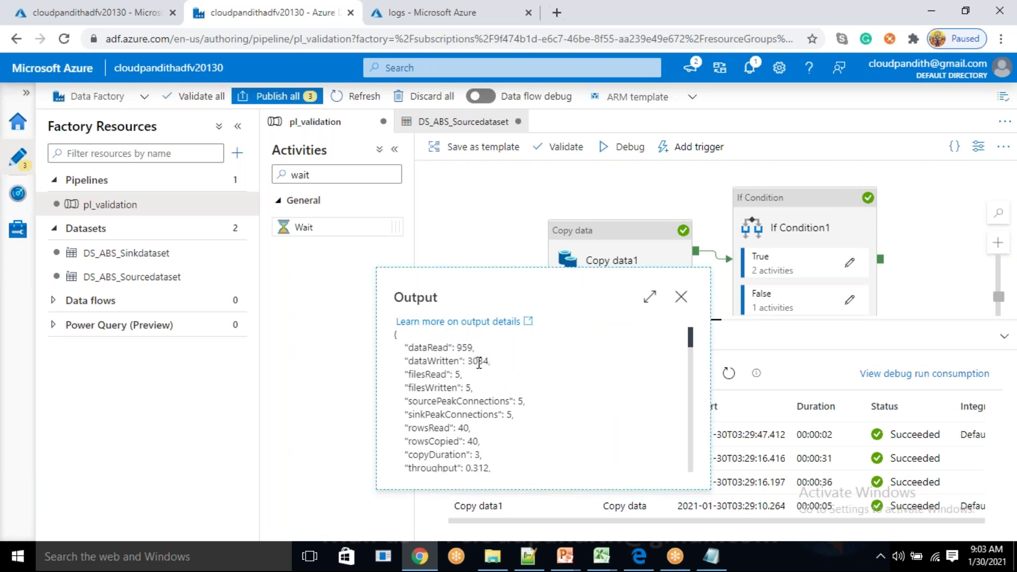
{"action": "double_click", "coordinate": [478, 361]}
{"action": "left_click", "coordinate": [479, 363]}
{"action": "double_click", "coordinate": [488, 361]}
{"action": "double_click", "coordinate": [465, 347]}
{"action": "left_click", "coordinate": [466, 350]}
{"action": "double_click", "coordinate": [478, 361]}
{"action": "double_click", "coordinate": [465, 348]}
{"action": "double_click", "coordinate": [479, 360]}
{"action": "left_click", "coordinate": [465, 349]}
{"action": "double_click", "coordinate": [465, 348]}
{"action": "triple_click", "coordinate": [480, 361]}
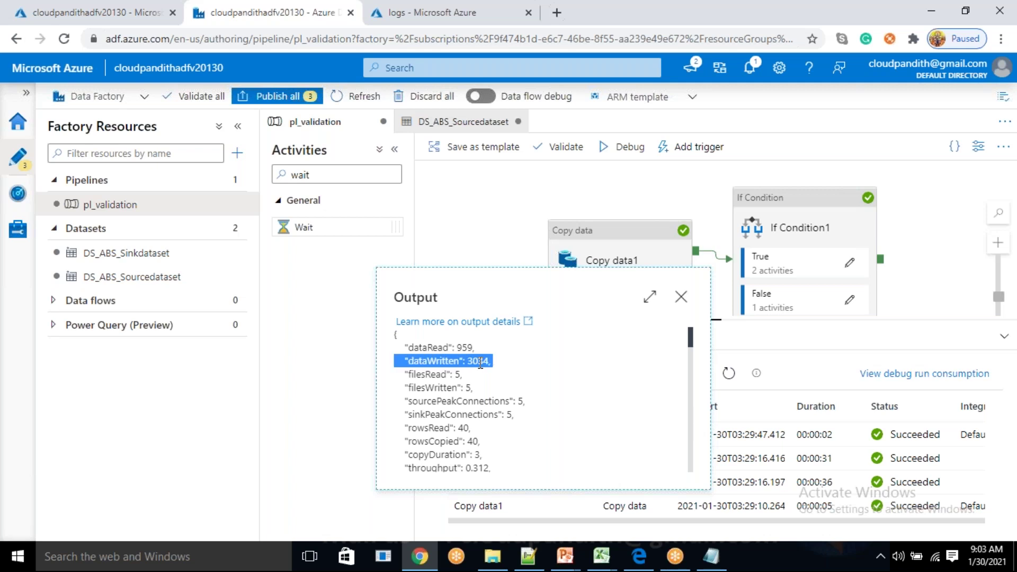
{"action": "left_click", "coordinate": [682, 297]}
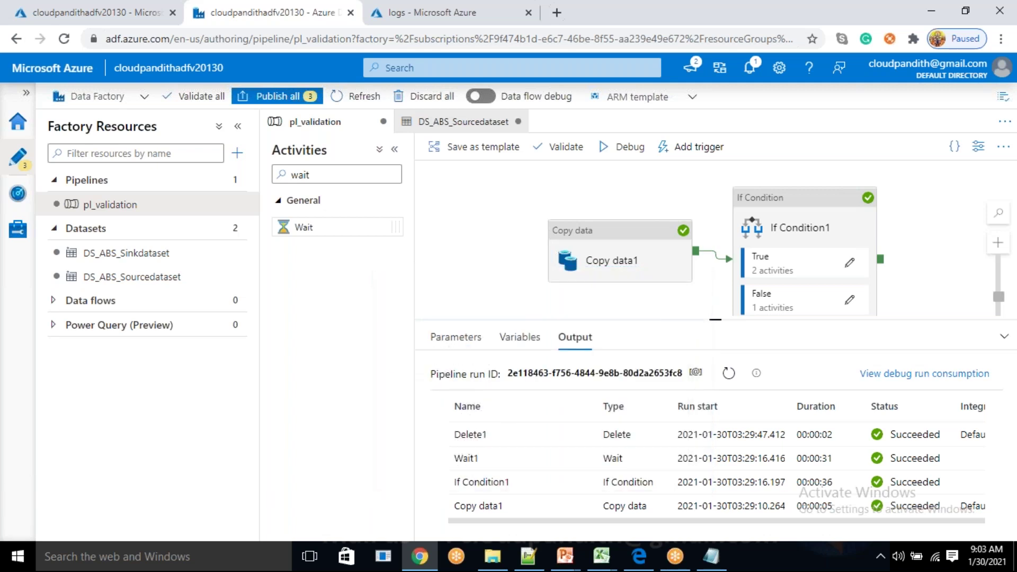
- Reopen Copy data1's run output, examine the rowsRead and rowsCopied values, and close it
{"action": "left_click", "coordinate": [718, 312]}
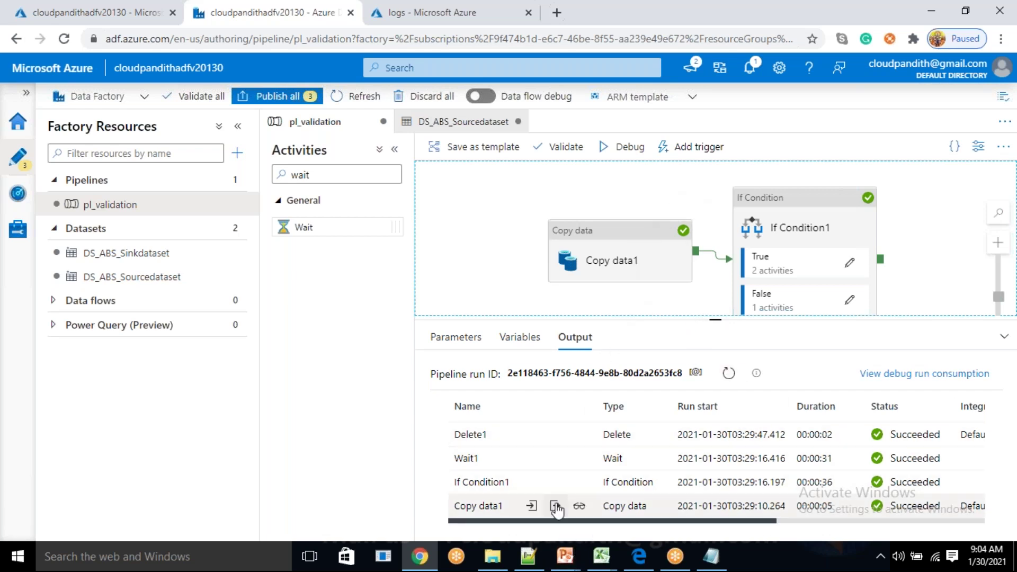
{"action": "left_click", "coordinate": [554, 506]}
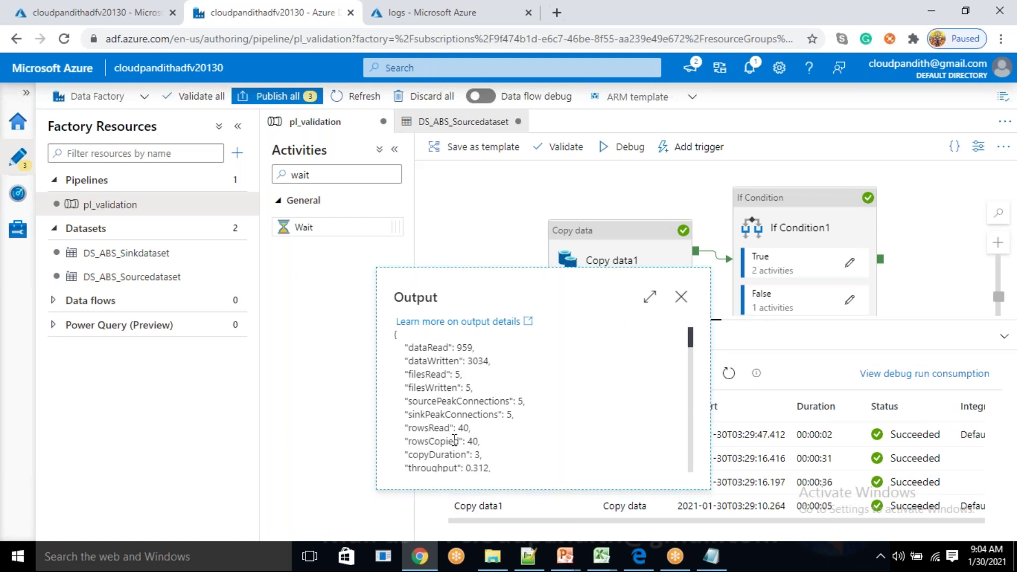
{"action": "left_click_drag", "start_coordinate": [485, 445], "coordinate": [403, 429]}
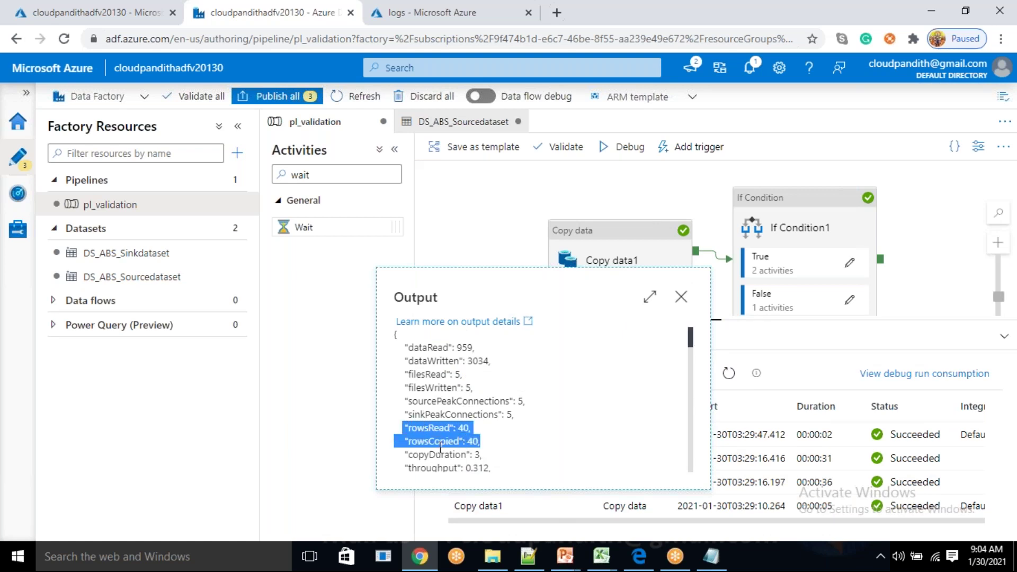
{"action": "left_click", "coordinate": [680, 297]}
- Review Copy data1's mapping, source and sink settings, including the source dataset and wildcard file path
{"action": "left_click", "coordinate": [624, 242]}
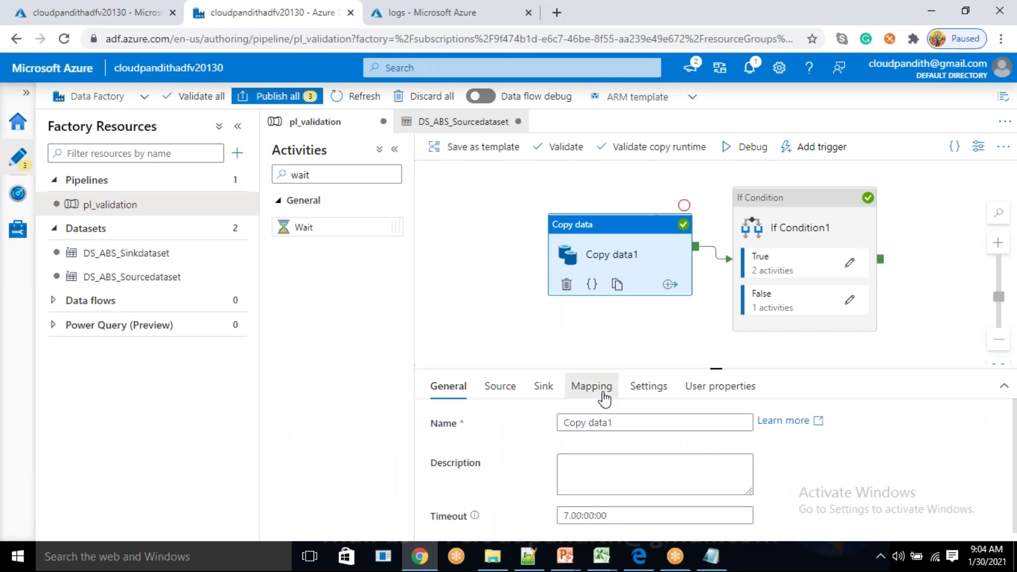
{"action": "left_click", "coordinate": [602, 393]}
{"action": "left_click_drag", "start_coordinate": [717, 367], "coordinate": [716, 306]}
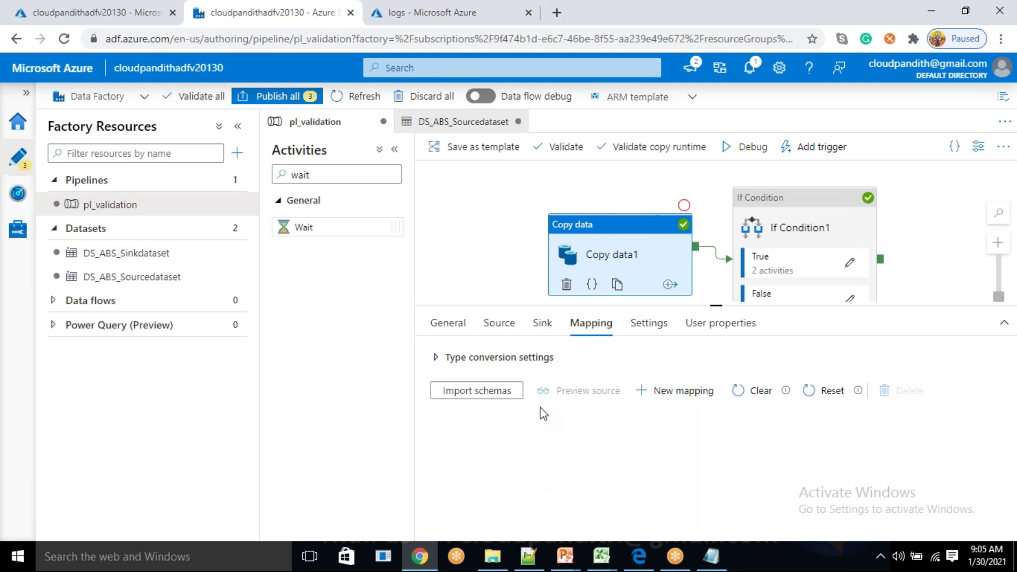
{"action": "left_click", "coordinate": [501, 324]}
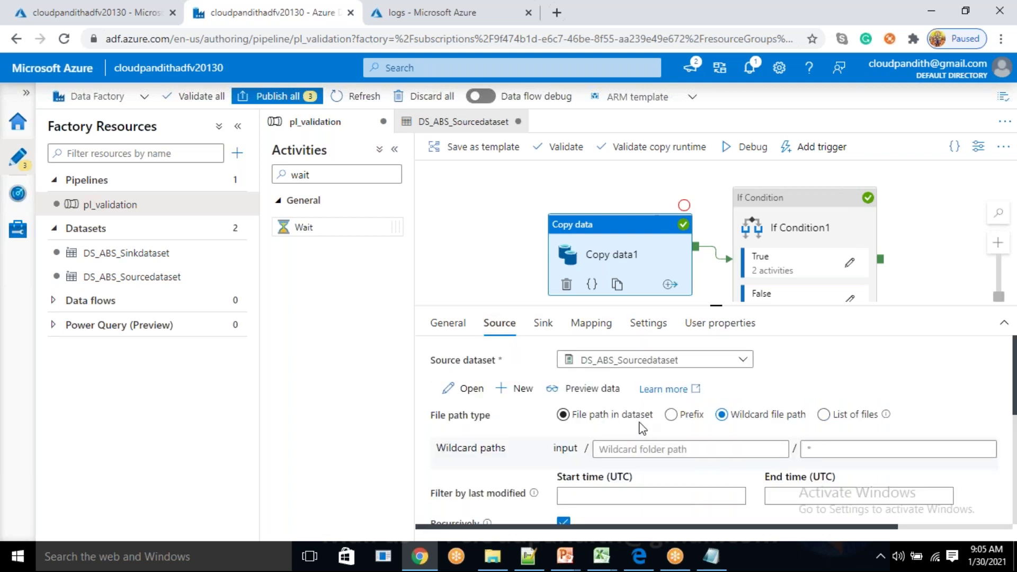
{"action": "scroll", "coordinate": [643, 429], "scroll_direction": "down", "scroll_amount": 5}
{"action": "scroll", "coordinate": [588, 350], "scroll_direction": "up", "scroll_amount": 1}
{"action": "left_click", "coordinate": [589, 324]}
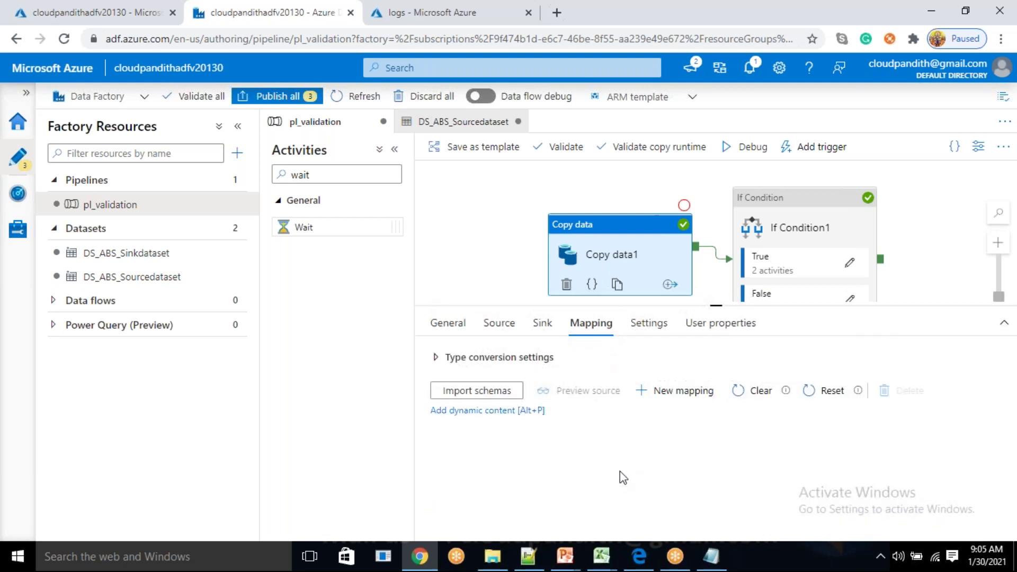
{"action": "left_click", "coordinate": [500, 324]}
{"action": "left_click", "coordinate": [535, 325]}
{"action": "left_click", "coordinate": [498, 333]}
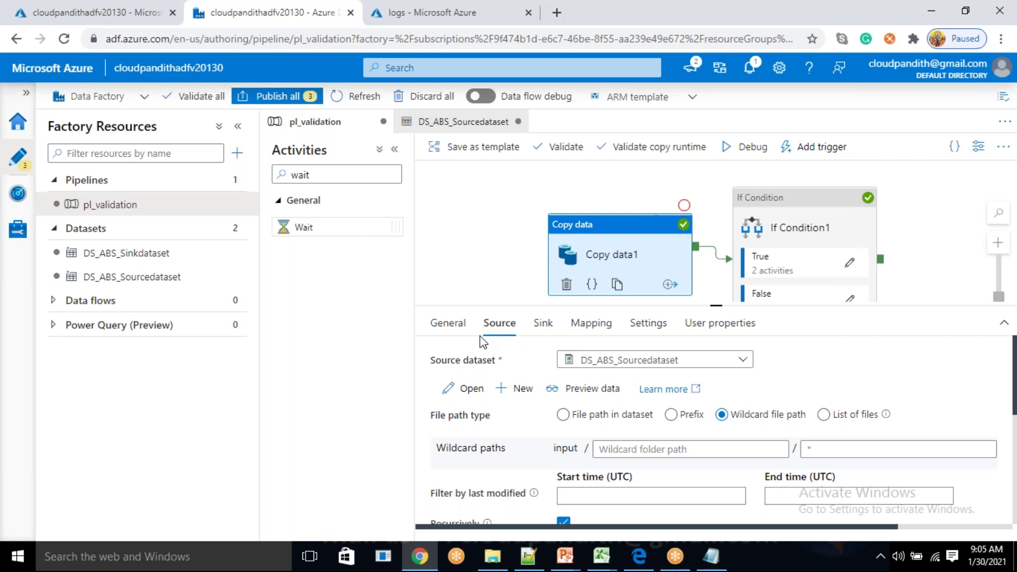
- Shift Copy data1 slightly up and to the left on the canvas, and refresh the pipeline's debug run output
{"action": "left_click_drag", "start_coordinate": [623, 242], "coordinate": [611, 232]}
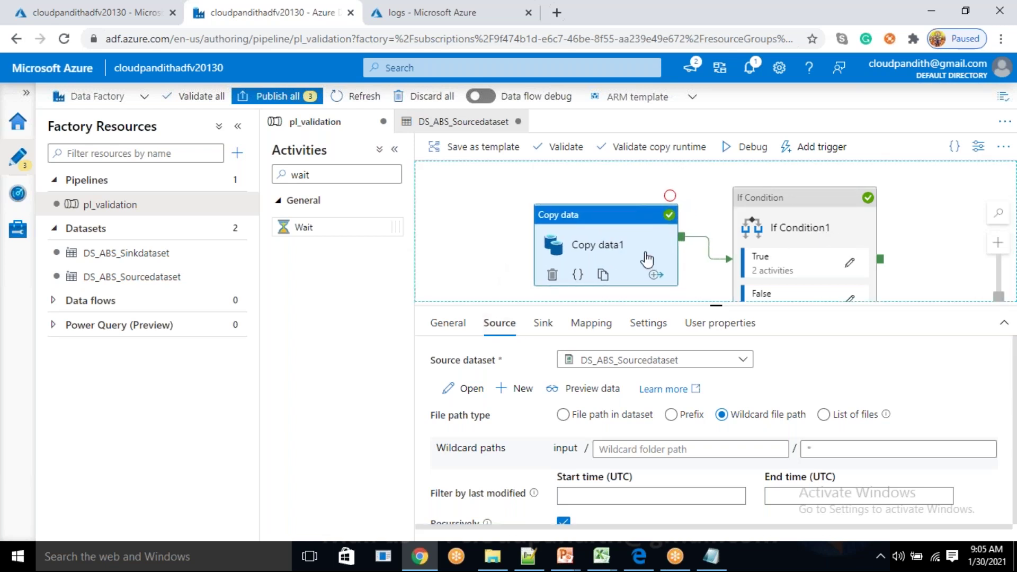
{"action": "left_click", "coordinate": [491, 236]}
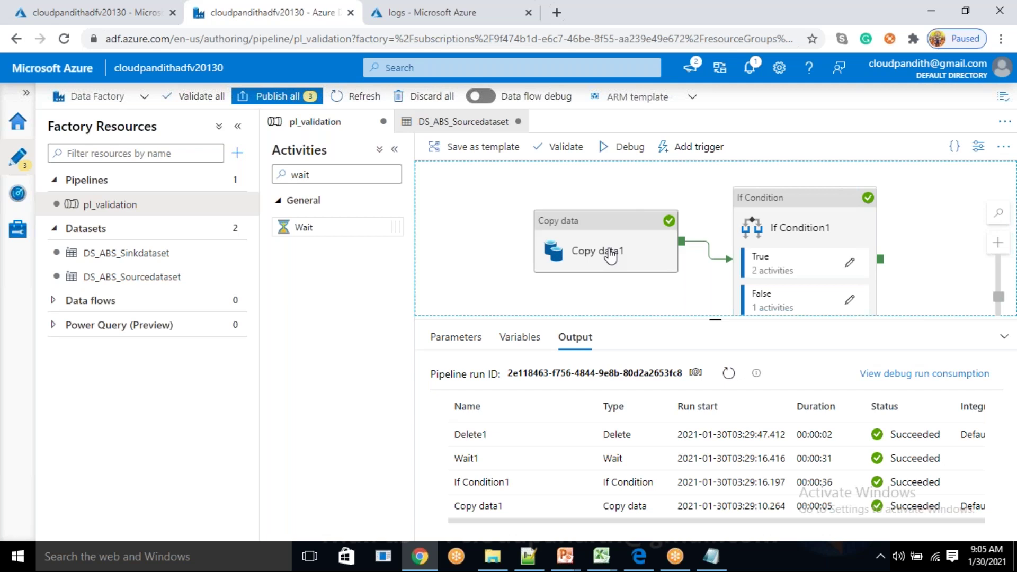
{"action": "left_click", "coordinate": [725, 373]}
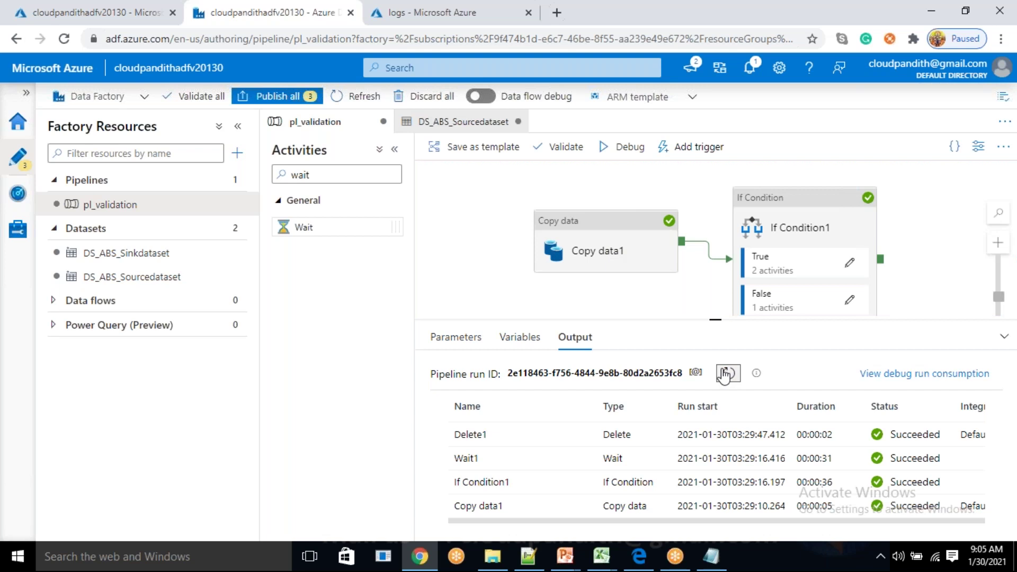